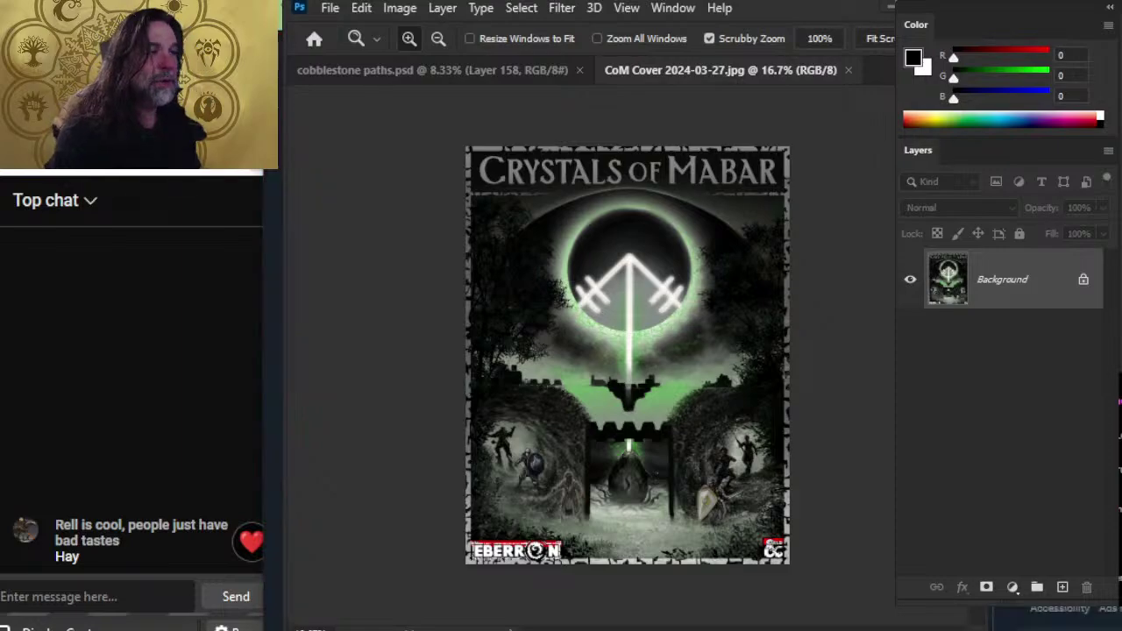
Step: Switch from Photoshop to the browser window showing X and open the account's own profile page
mouse_move(272, 302)
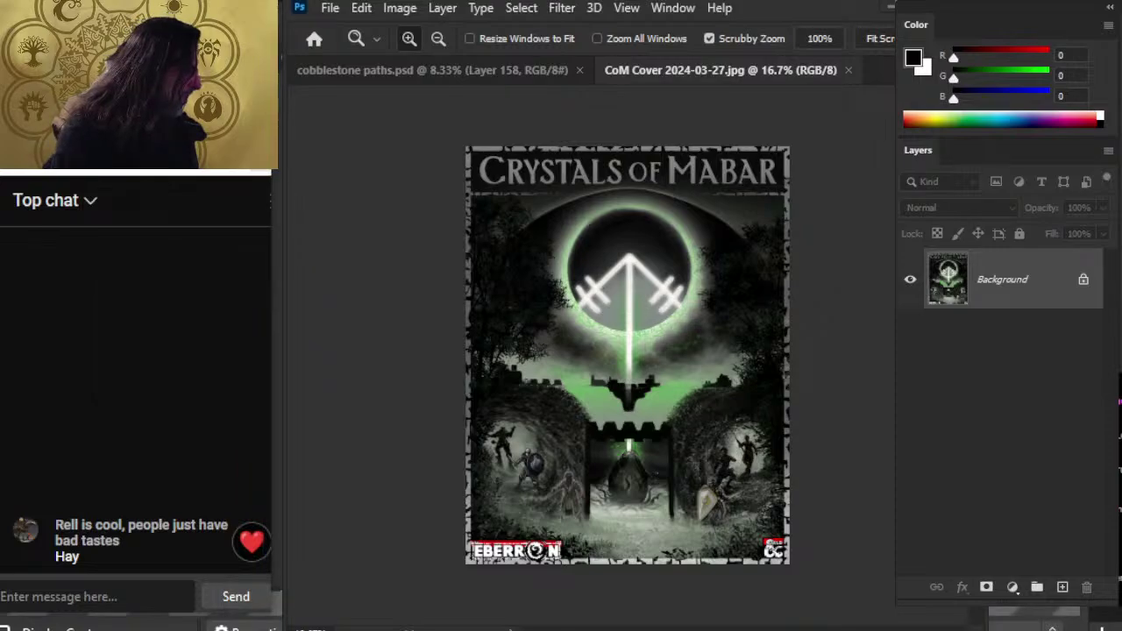
key("alt+Tab")
key("alt+Tab")
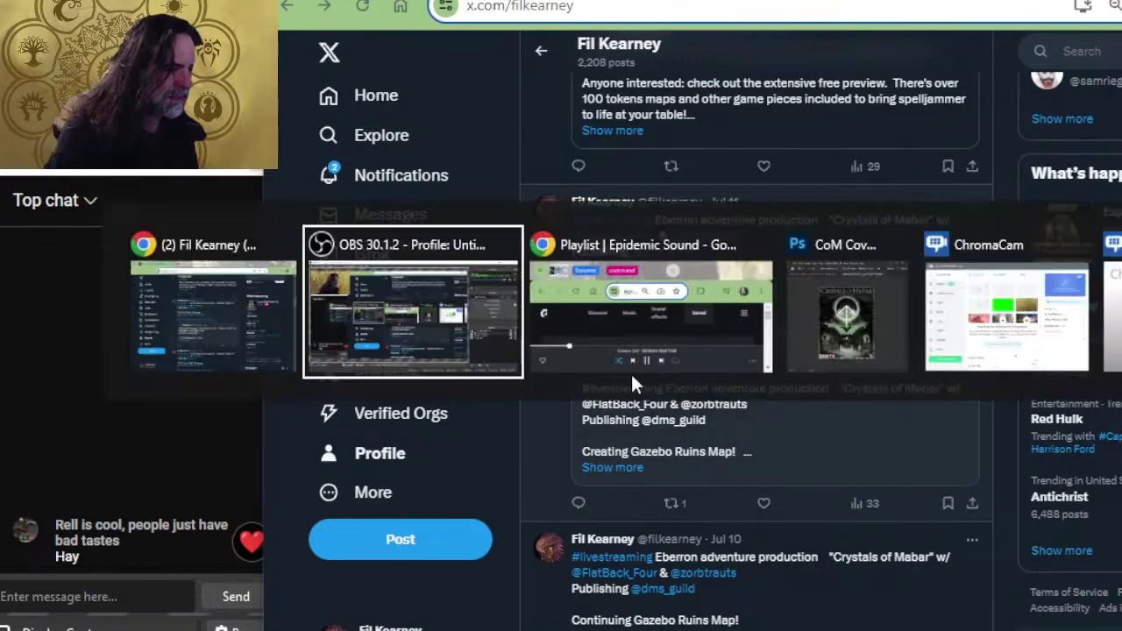
key("alt+Tab")
key("alt+Tab")
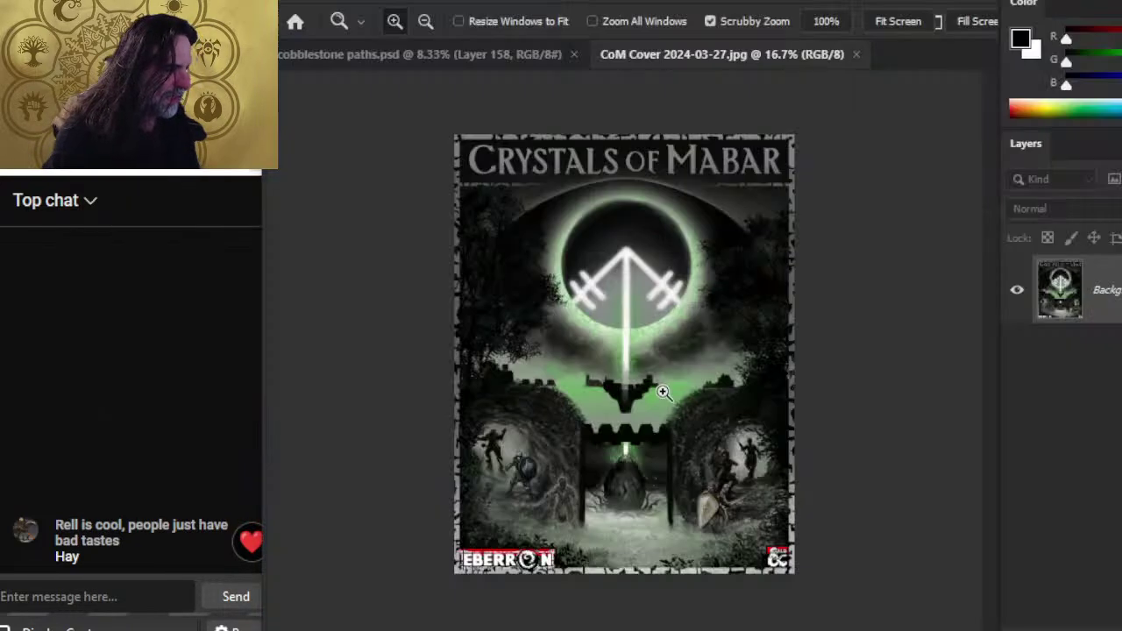
left_click(593, 354)
key("alt+Tab")
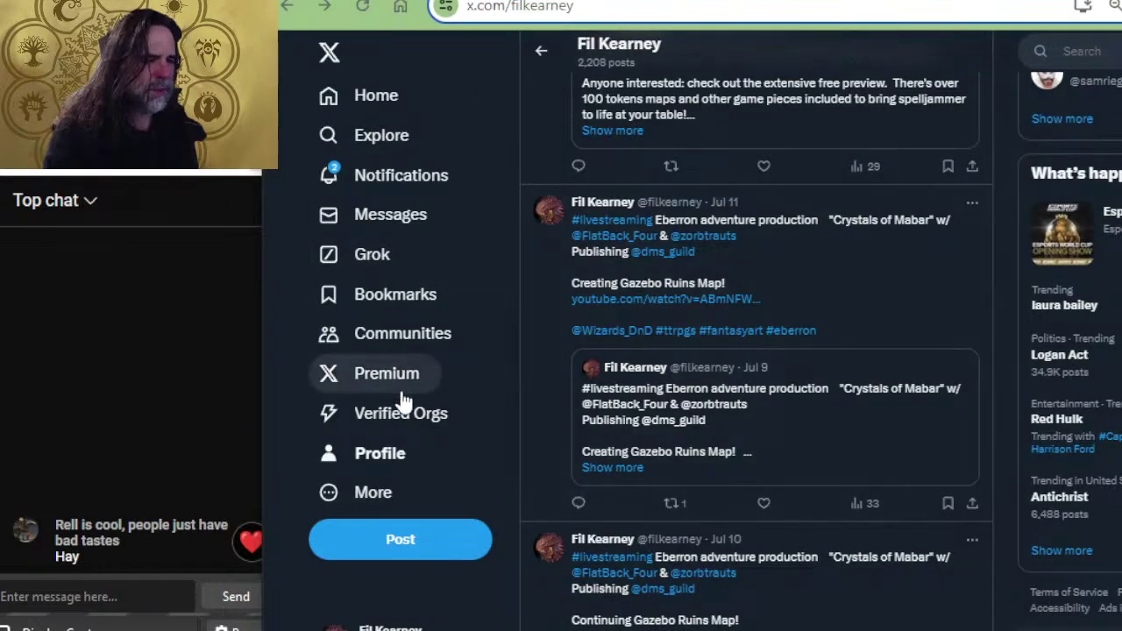
left_click(371, 453)
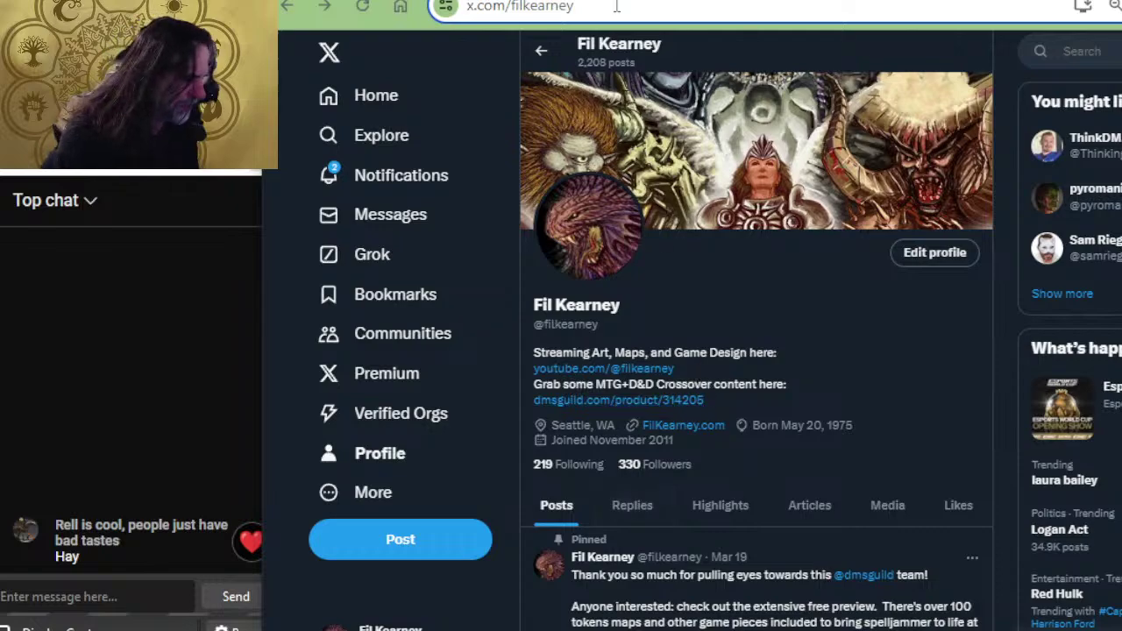
Step: Go to the YouTube page of the Muddy Mabar Pathways stream, like the video and expand its description to review the links
key("ctrl+Tab")
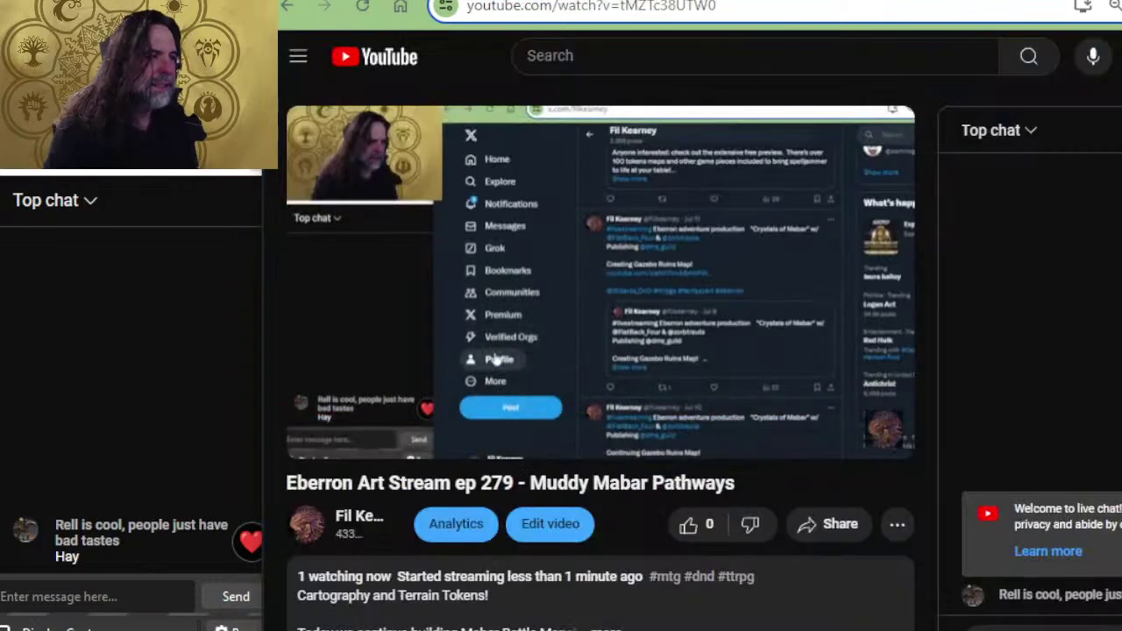
left_click(687, 524)
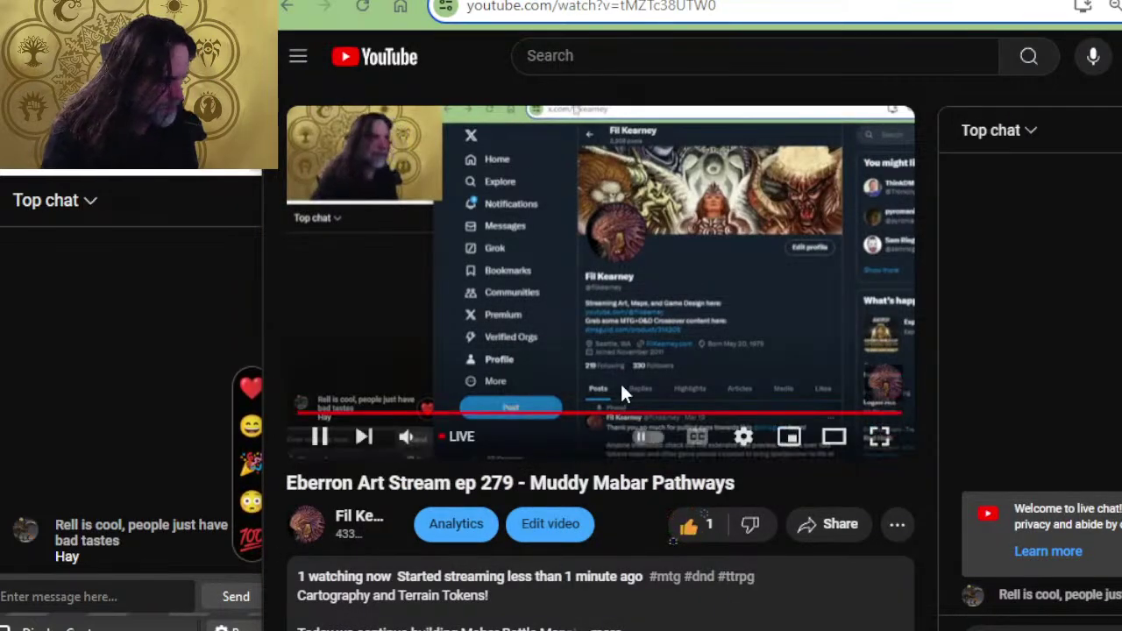
scroll(561, 527, "down", 2)
left_click(605, 471)
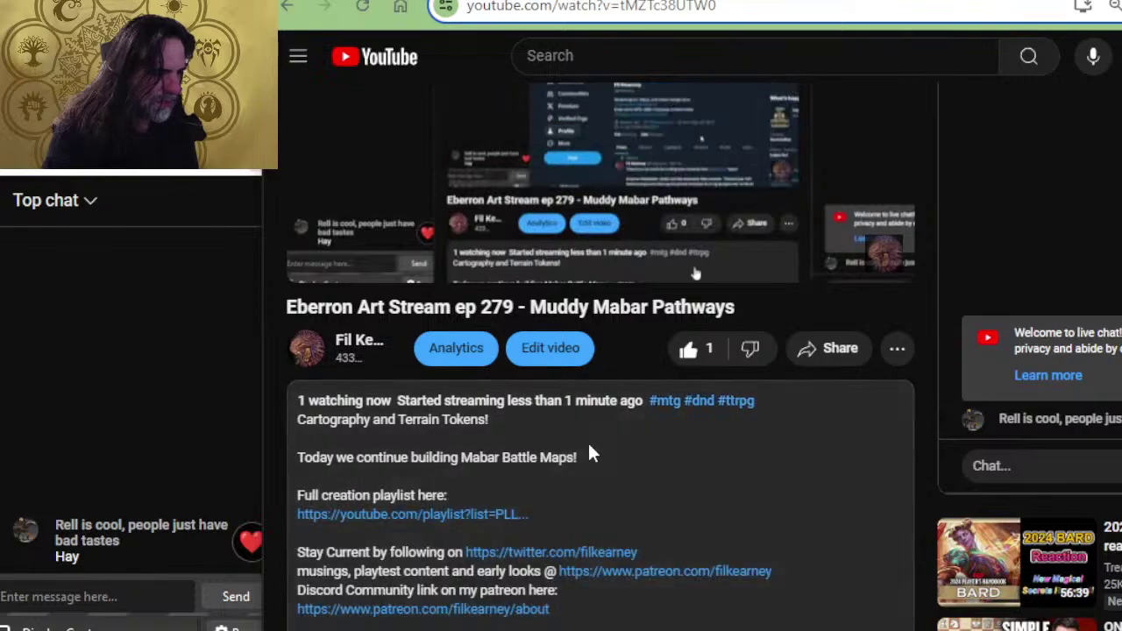
scroll(514, 430, "down", 2)
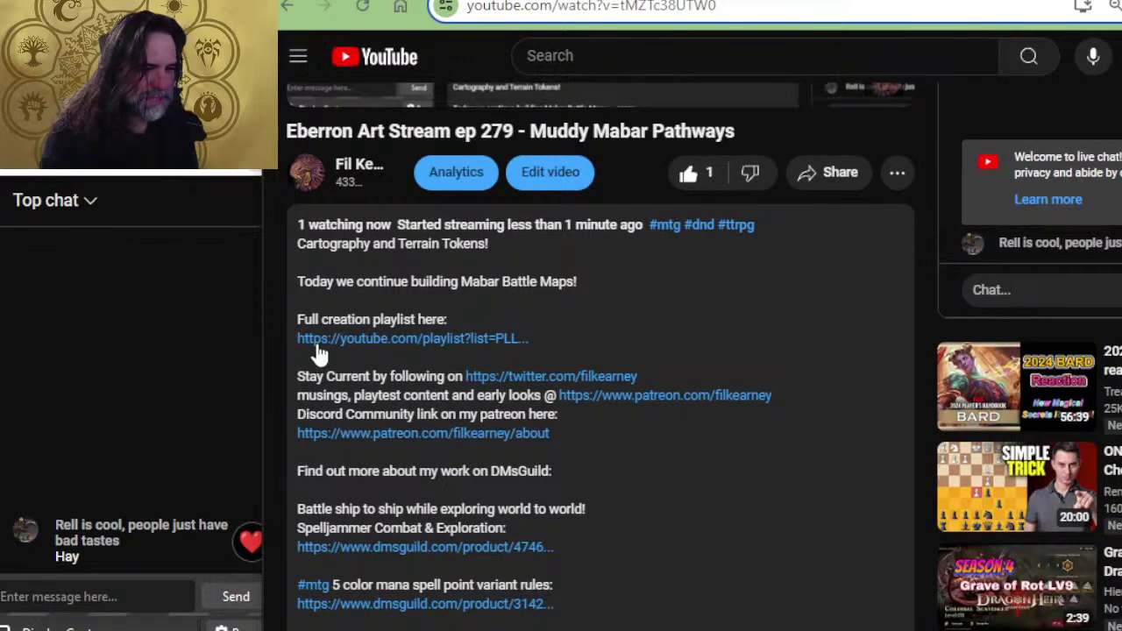
scroll(676, 88, "up", 2)
Step: Switch back to Photoshop, close the CoM Cover 2024-03-27.jpg image and open the recent file gazebo ruins.psd
key("alt+Tab")
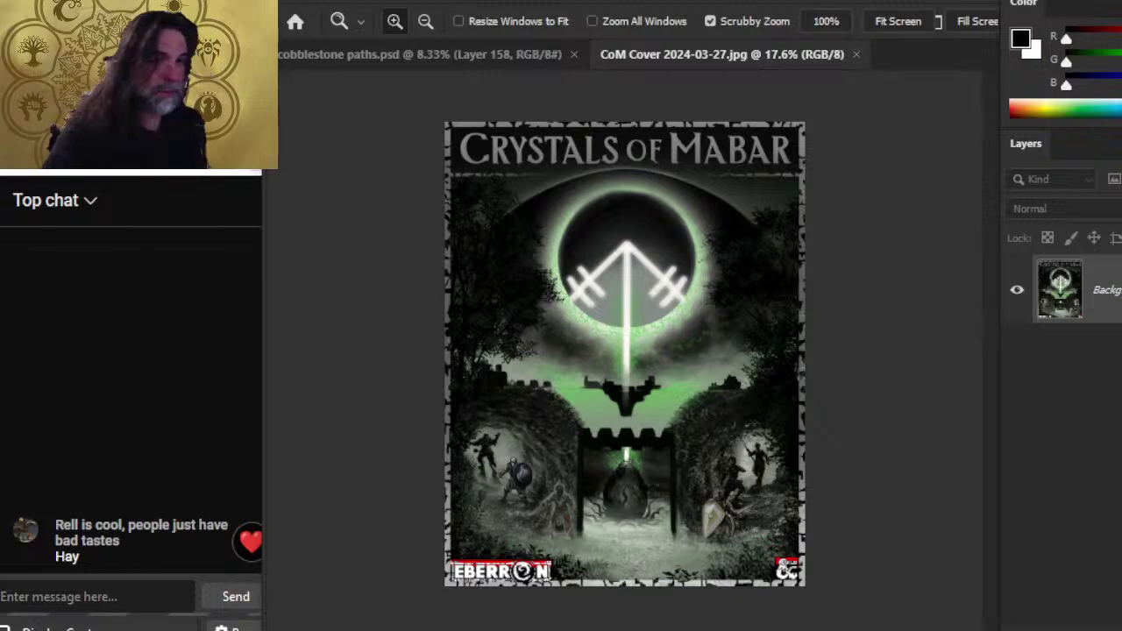
left_click(856, 55)
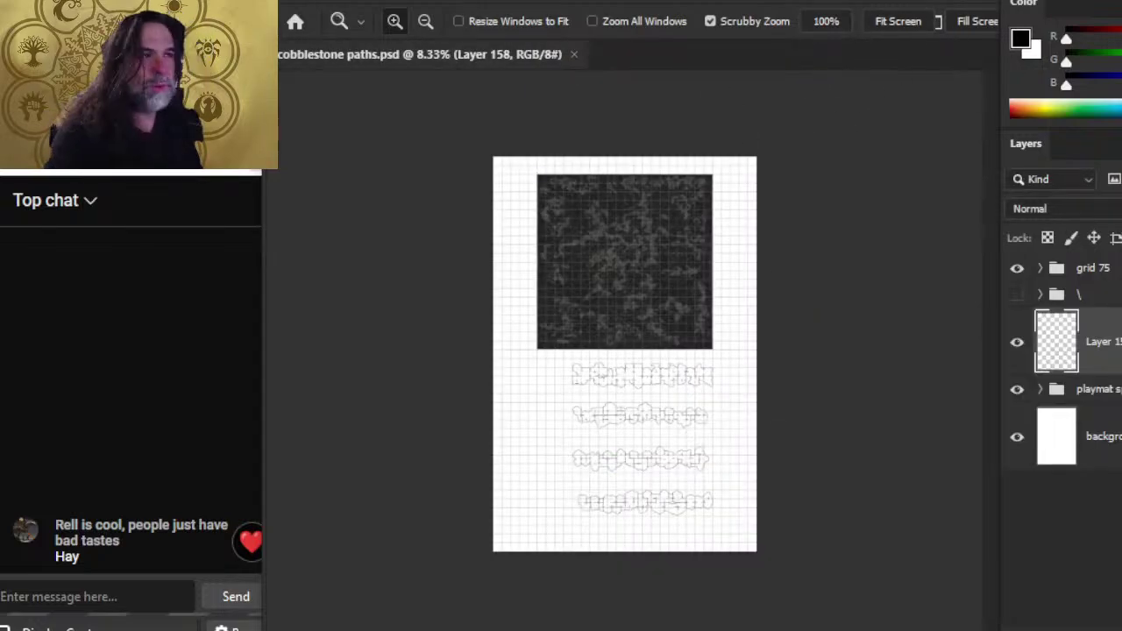
left_click(320, 3)
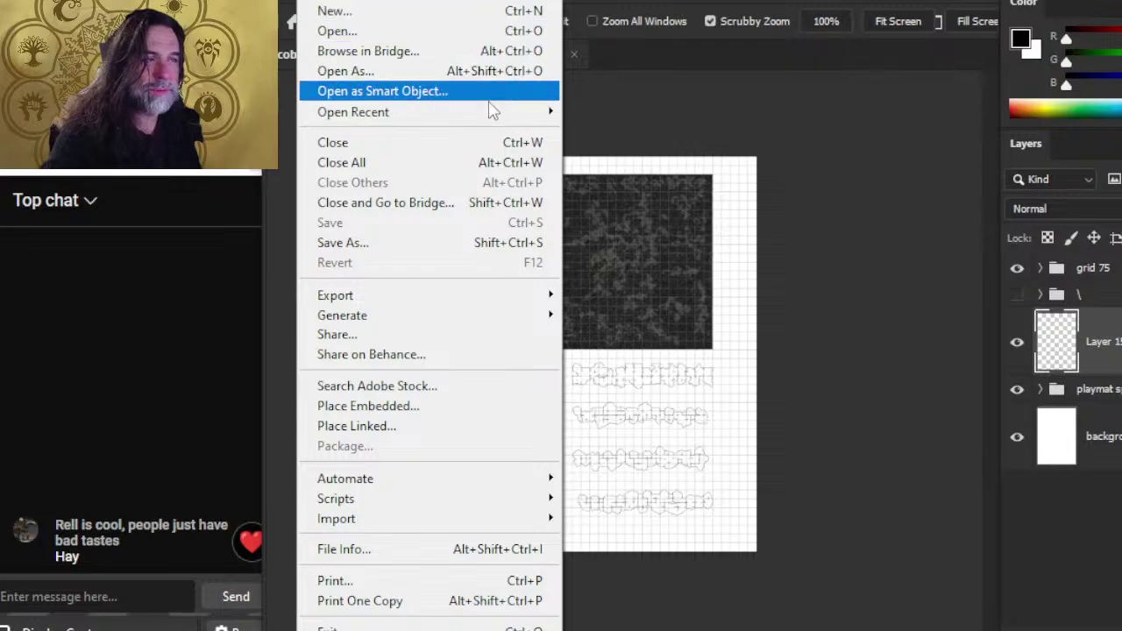
mouse_move(501, 112)
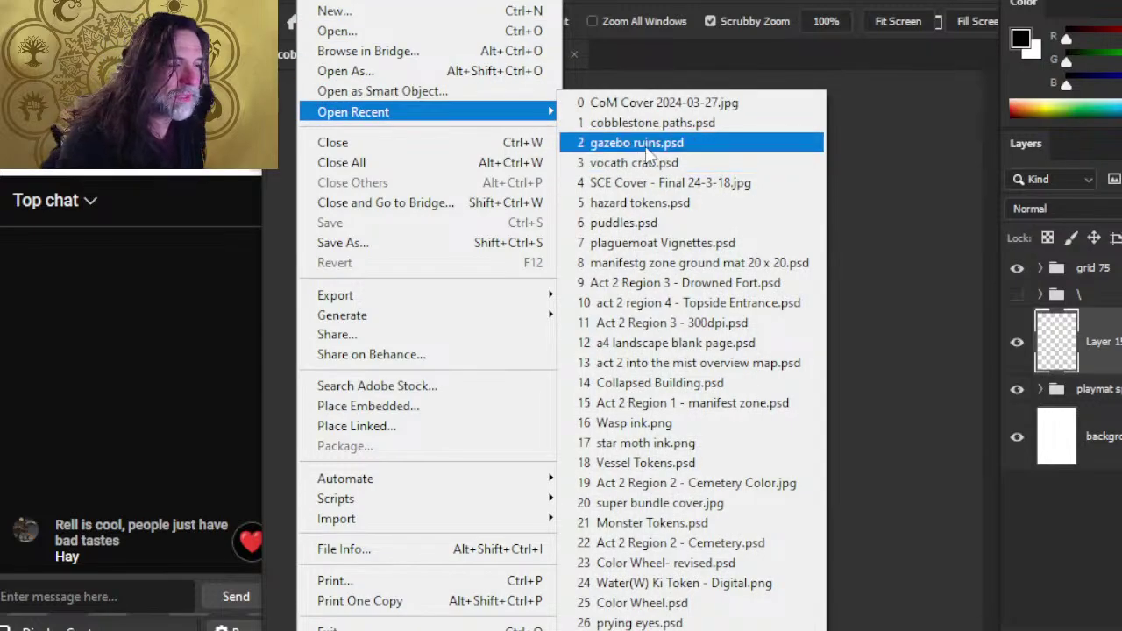
left_click(726, 148)
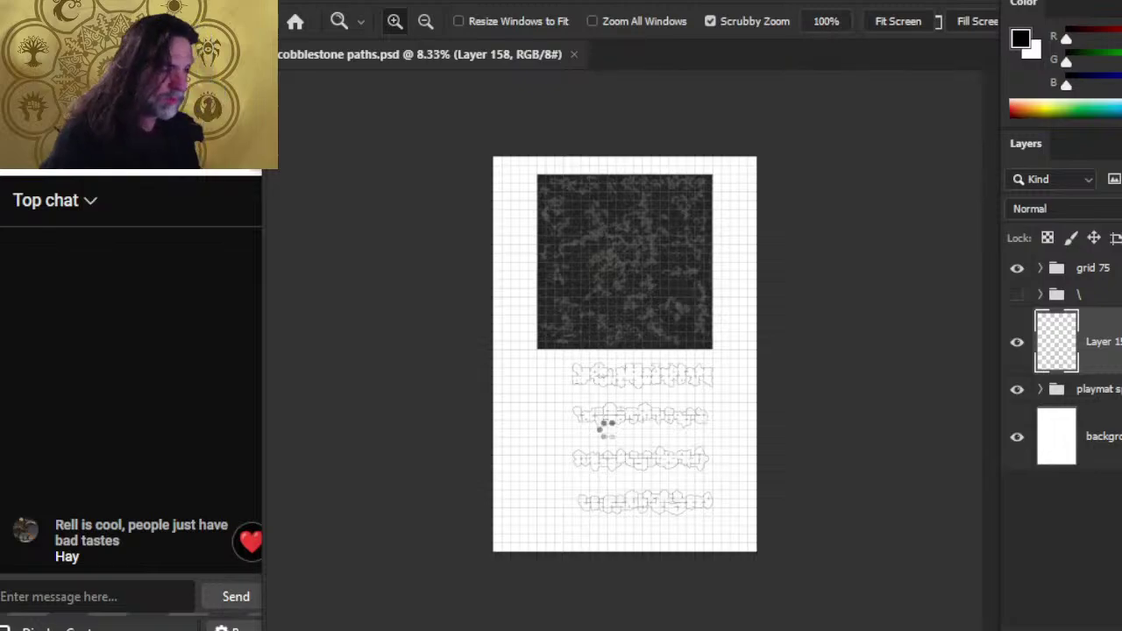
Step: Examine the gazebo ruins map up close and as a whole, including the gazebo platform, sinkholes, flora hazards and ruined walls
left_click_drag(605, 263, 656, 265)
left_click_drag(634, 354, 657, 358)
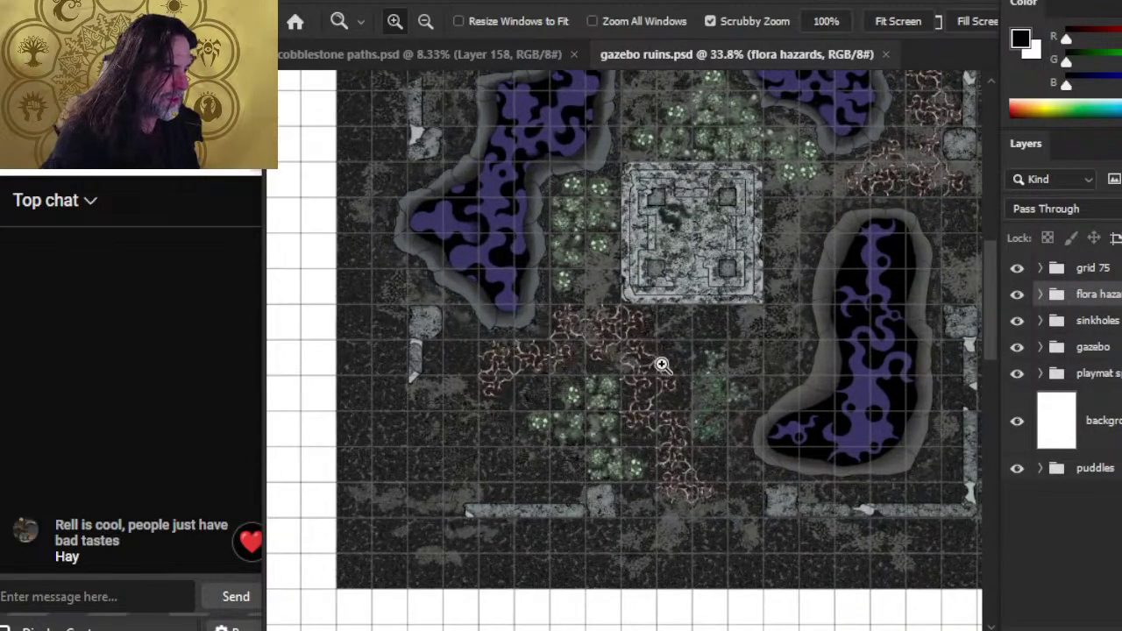
left_click_drag(742, 303, 657, 473)
left_click_drag(693, 402, 776, 390)
left_click(647, 331)
left_click_drag(499, 311, 698, 230)
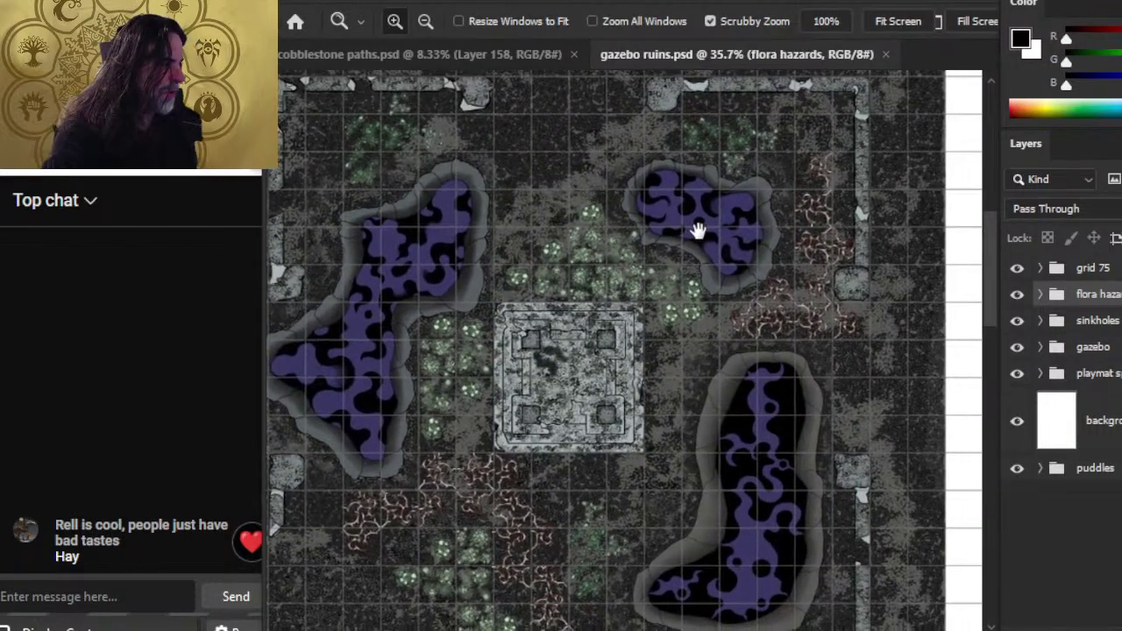
left_click_drag(739, 456, 857, 283)
left_click(687, 388)
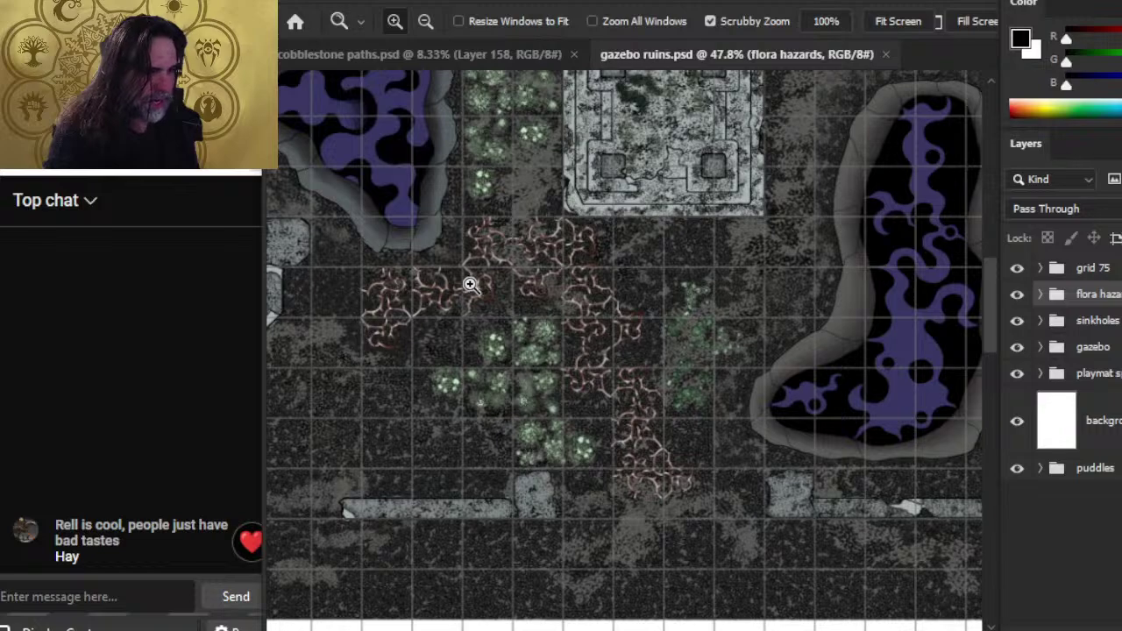
left_click_drag(695, 242, 534, 549)
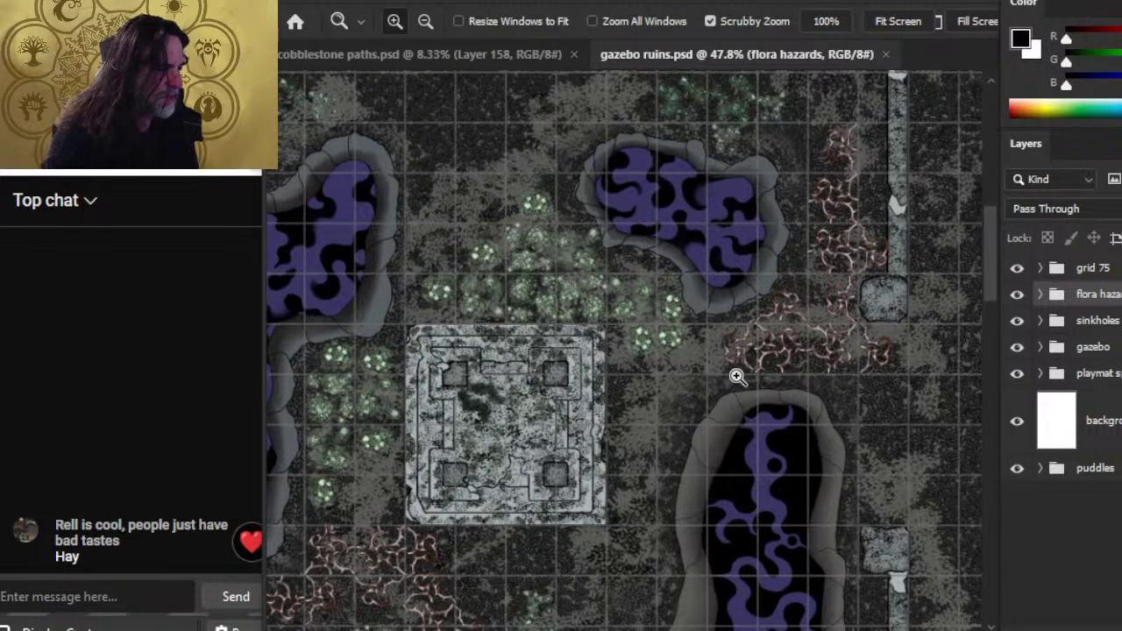
left_click_drag(595, 370, 585, 289)
left_click_drag(575, 429, 769, 340)
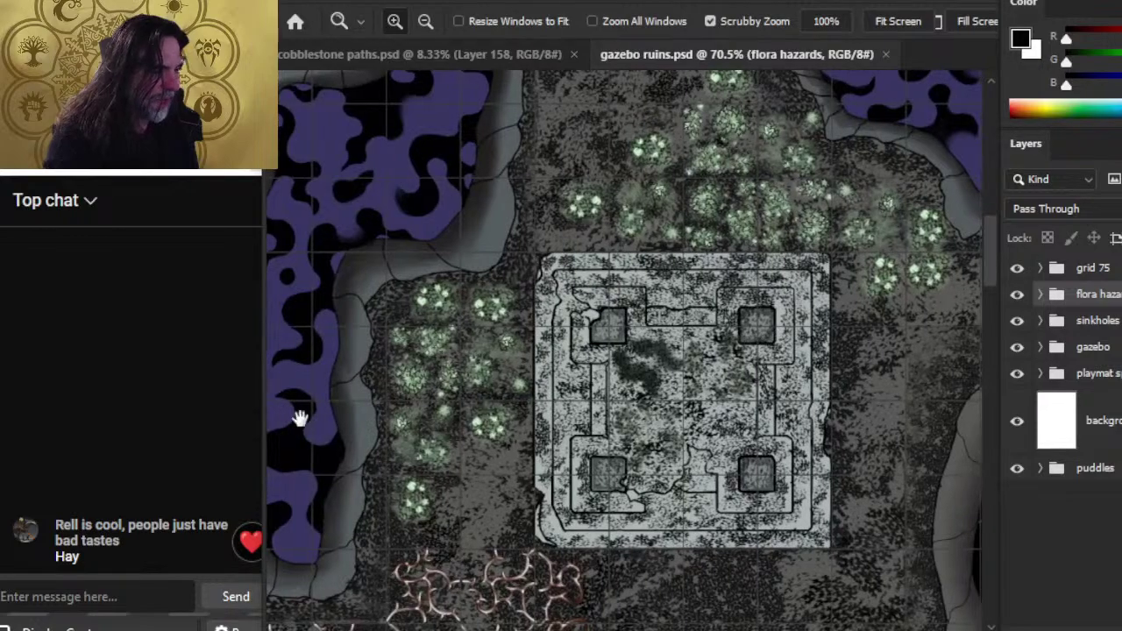
left_click_drag(503, 477, 489, 206)
left_click_drag(556, 610, 560, 322)
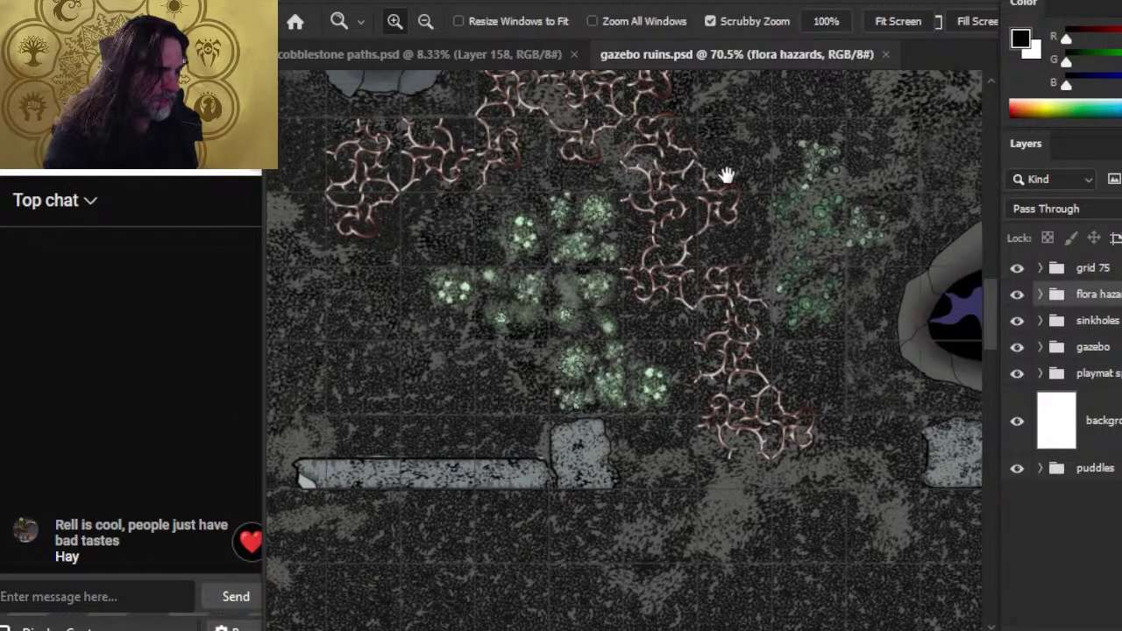
left_click_drag(727, 175, 697, 334)
left_click_drag(801, 269, 593, 455)
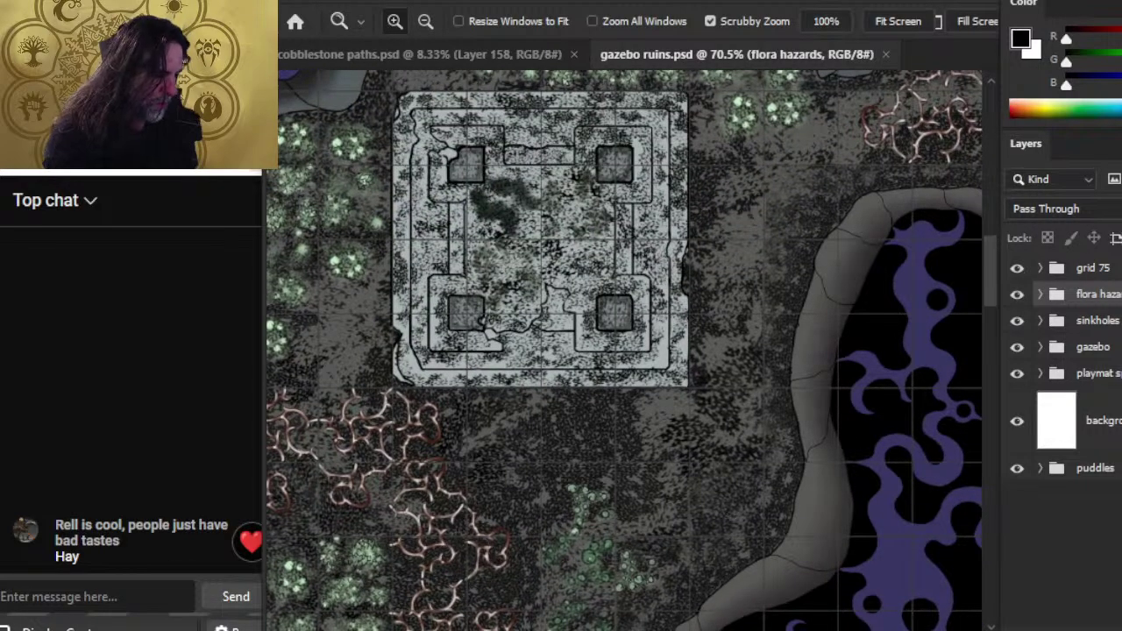
left_click_drag(751, 354, 682, 514)
left_click_drag(716, 386, 582, 605)
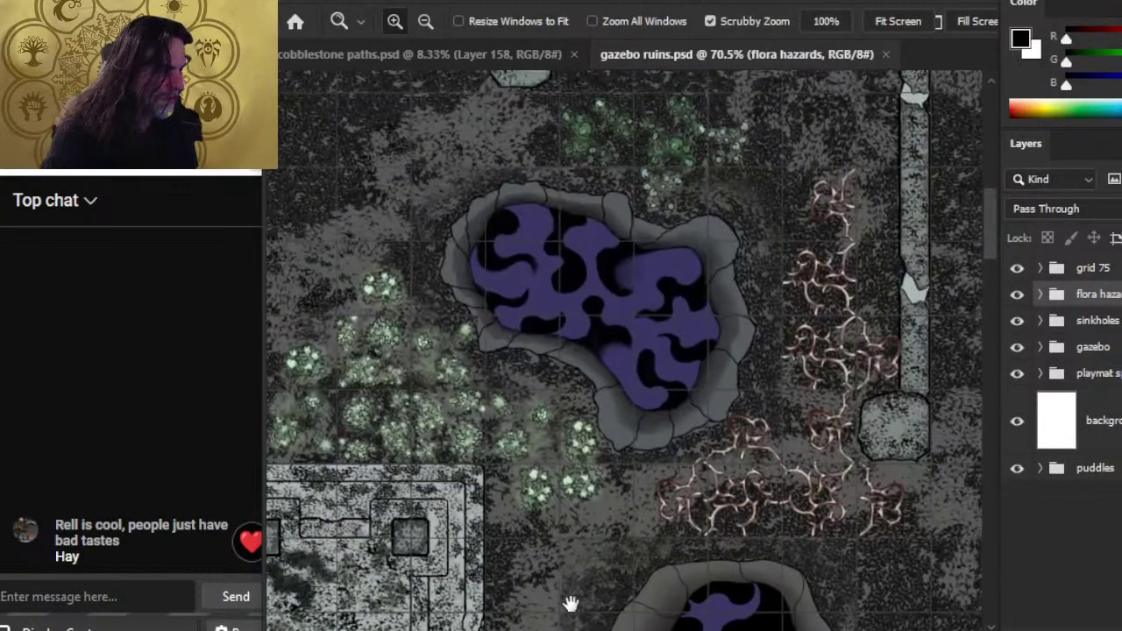
left_click_drag(619, 220, 624, 271)
left_click_drag(454, 283, 672, 271)
left_click_drag(276, 246, 612, 279)
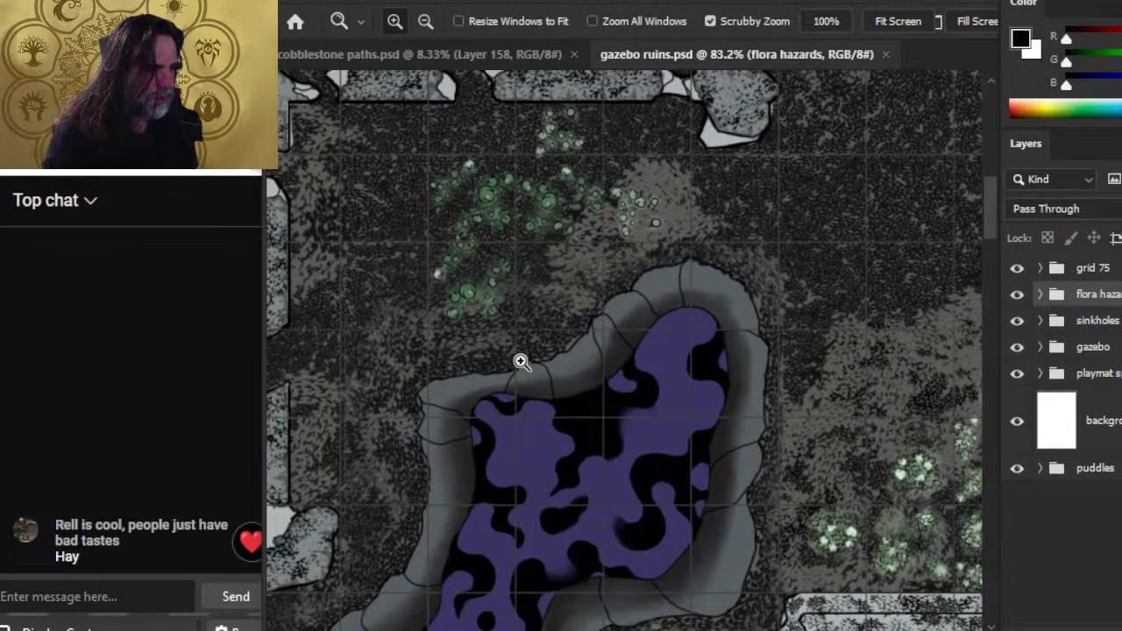
left_click_drag(452, 452, 576, 184)
left_click_drag(689, 485, 626, 283)
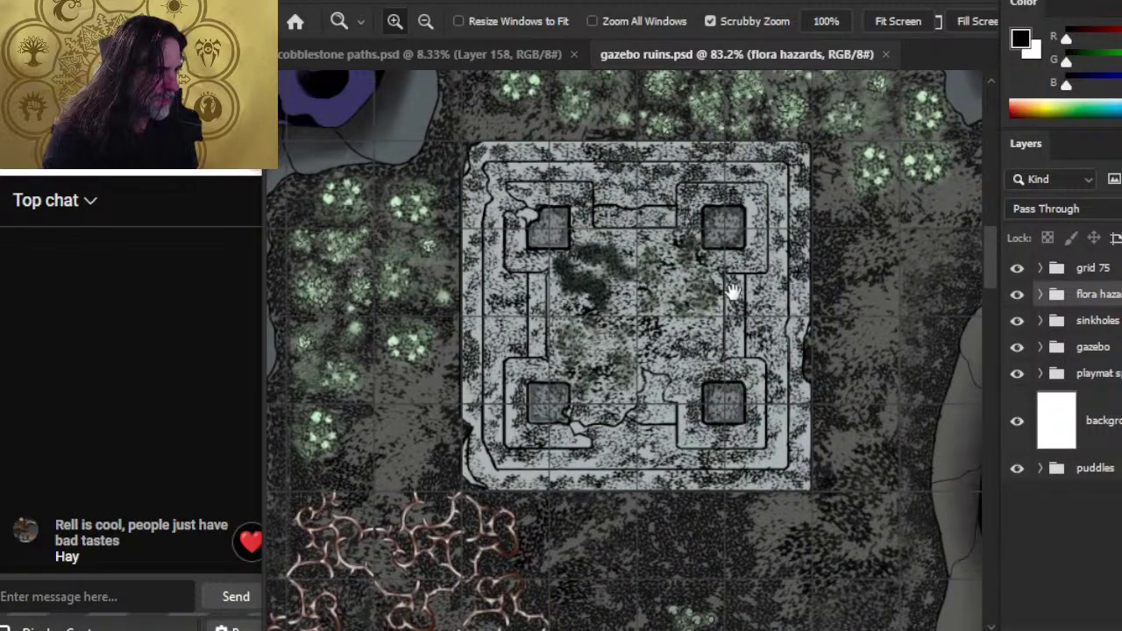
scroll(868, 439, "down", 5)
scroll(888, 441, "down", 3)
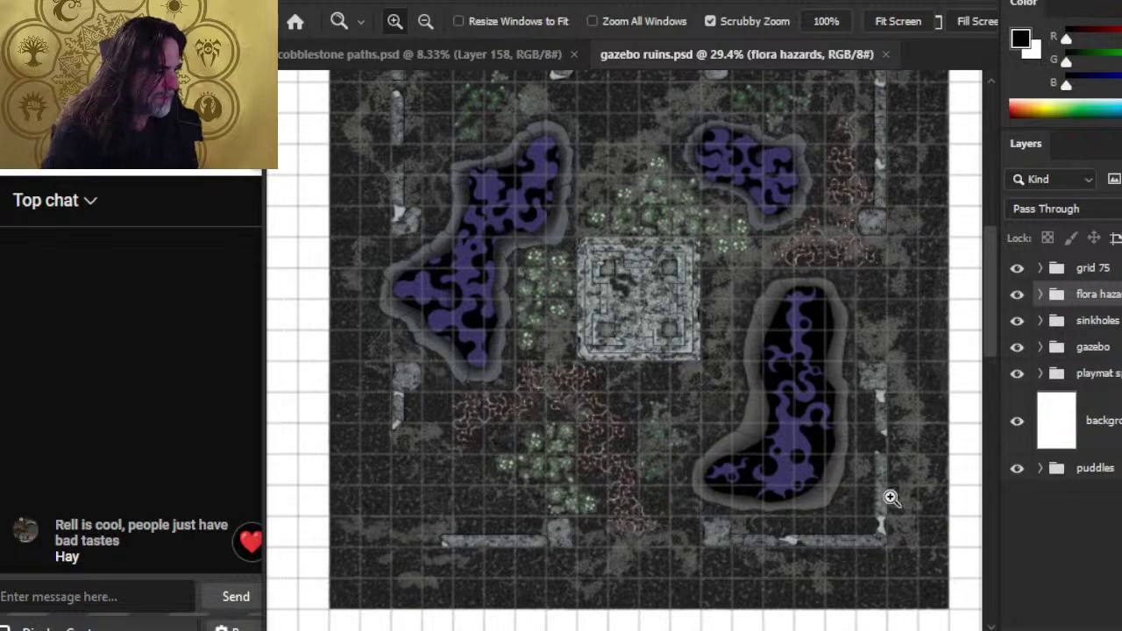
scroll(722, 368, "up", 2)
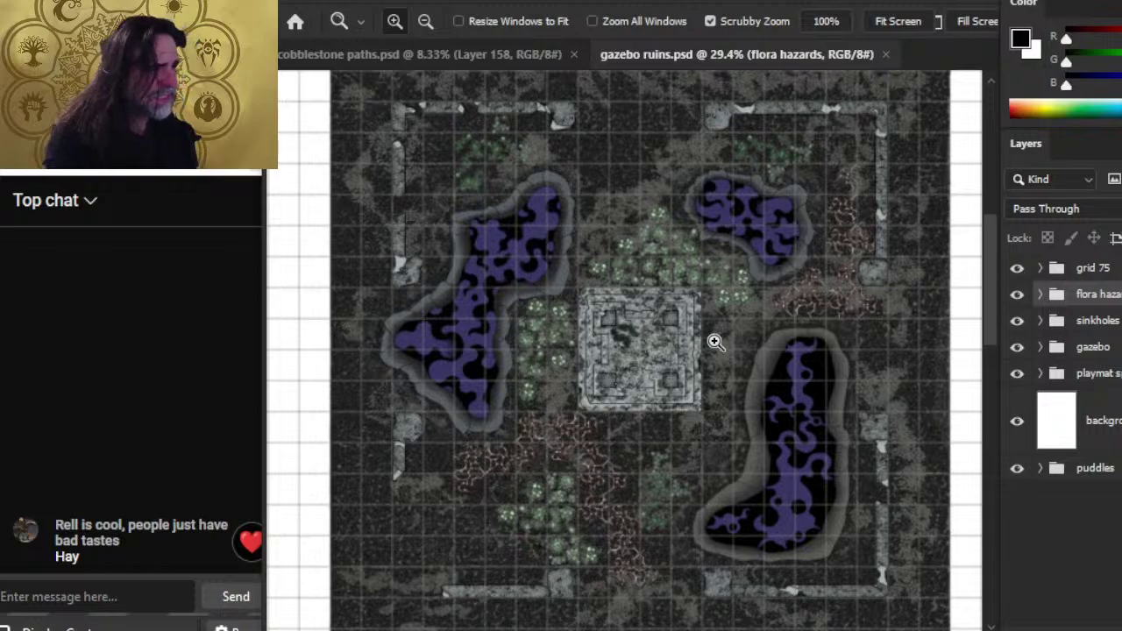
left_click_drag(717, 343, 669, 342)
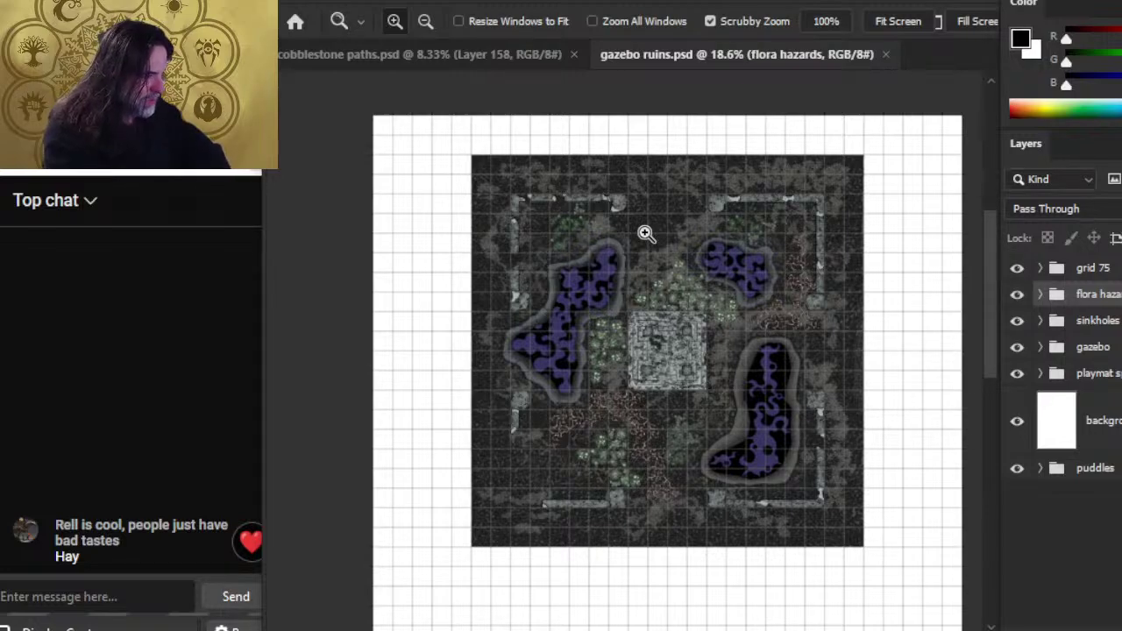
Step: Close gazebo ruins.psd and look over the four rows of cobblestone outlines in cobblestone paths.psd
left_click(883, 53)
left_click_drag(612, 413, 664, 375)
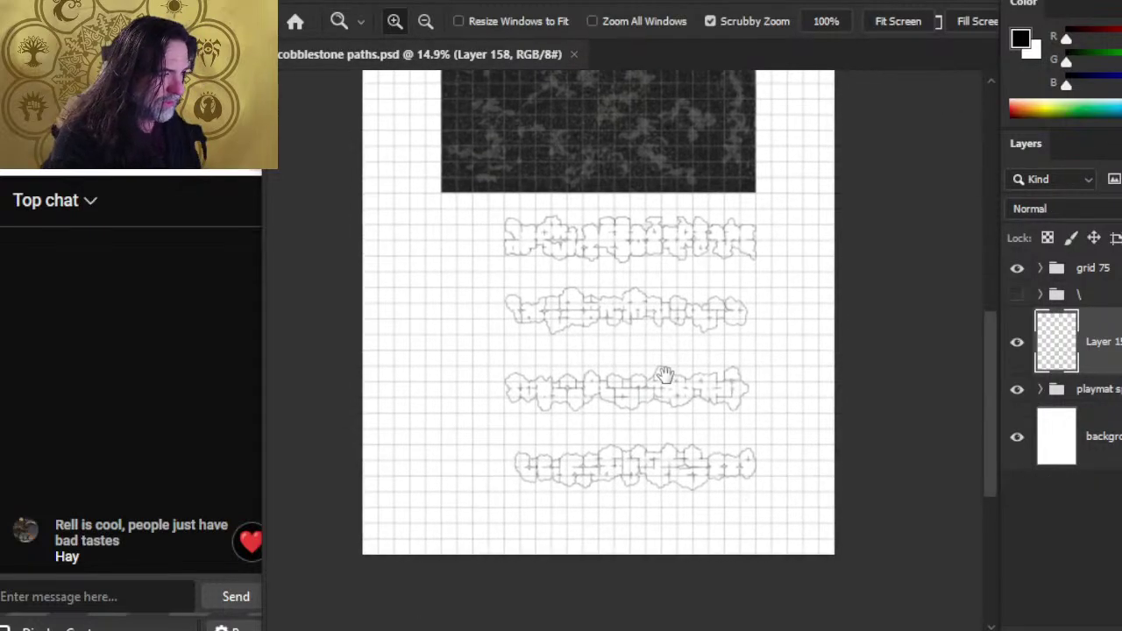
left_click(558, 418)
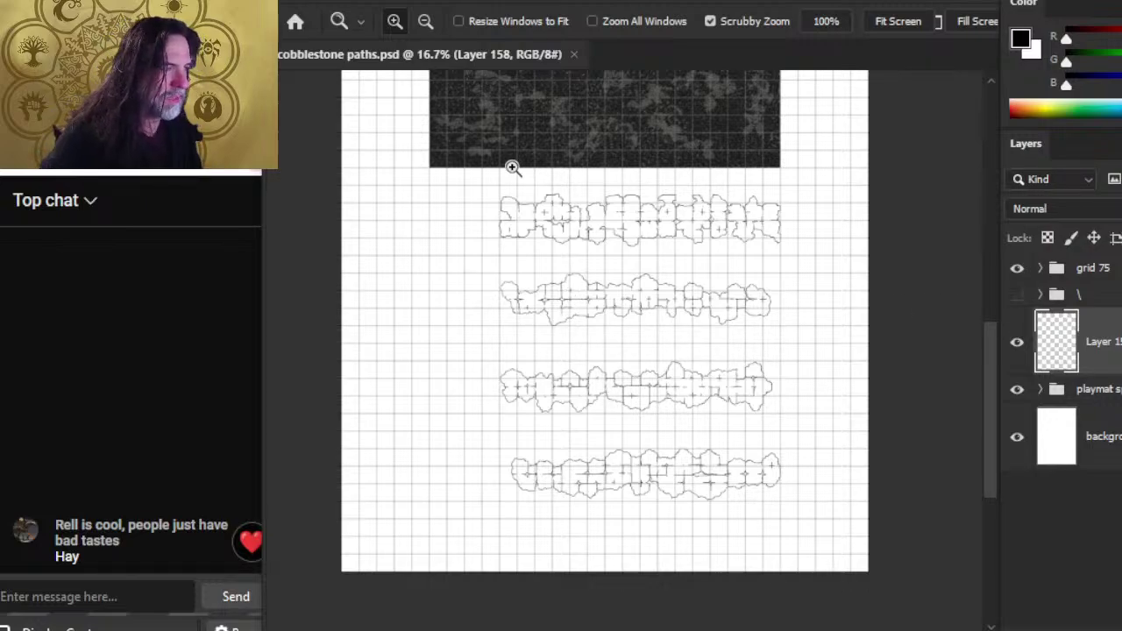
Step: Open act 2 region 4 - Topside Entrance.psd from the Region 4 folder inside ACT 2 and inspect the dark round pit
left_click(308, 8)
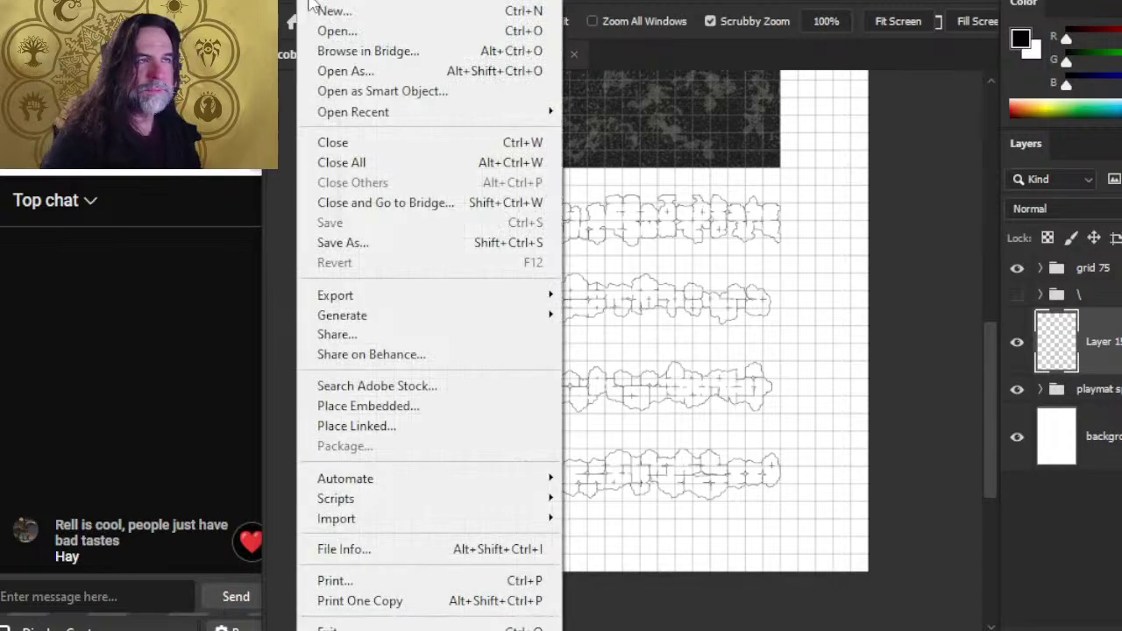
left_click(368, 39)
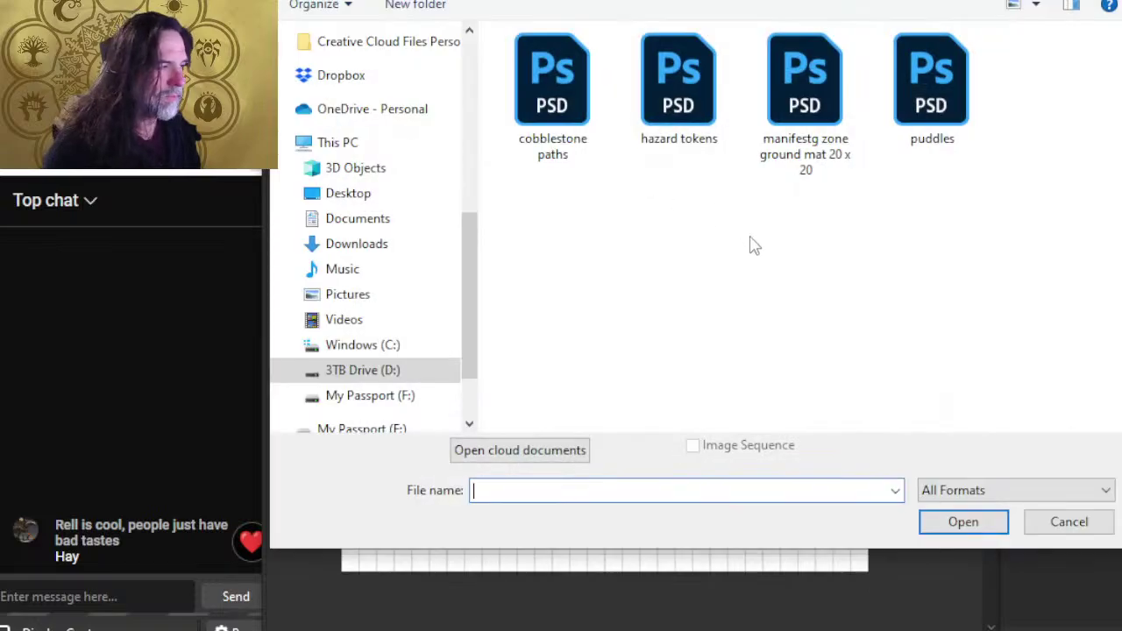
key("alt+Up")
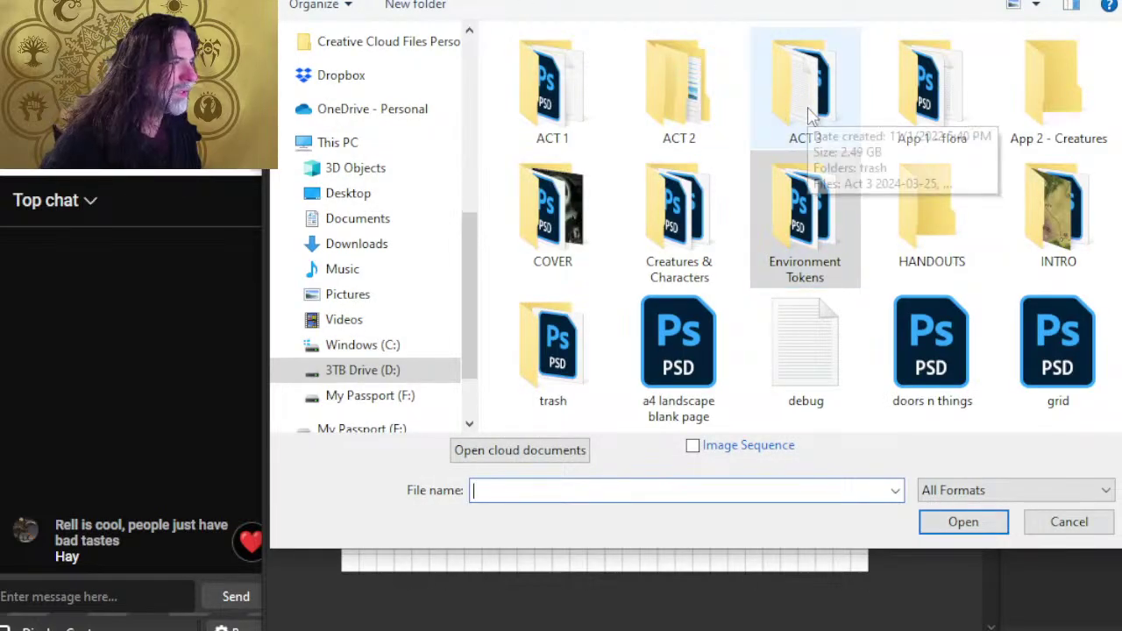
double_click(708, 112)
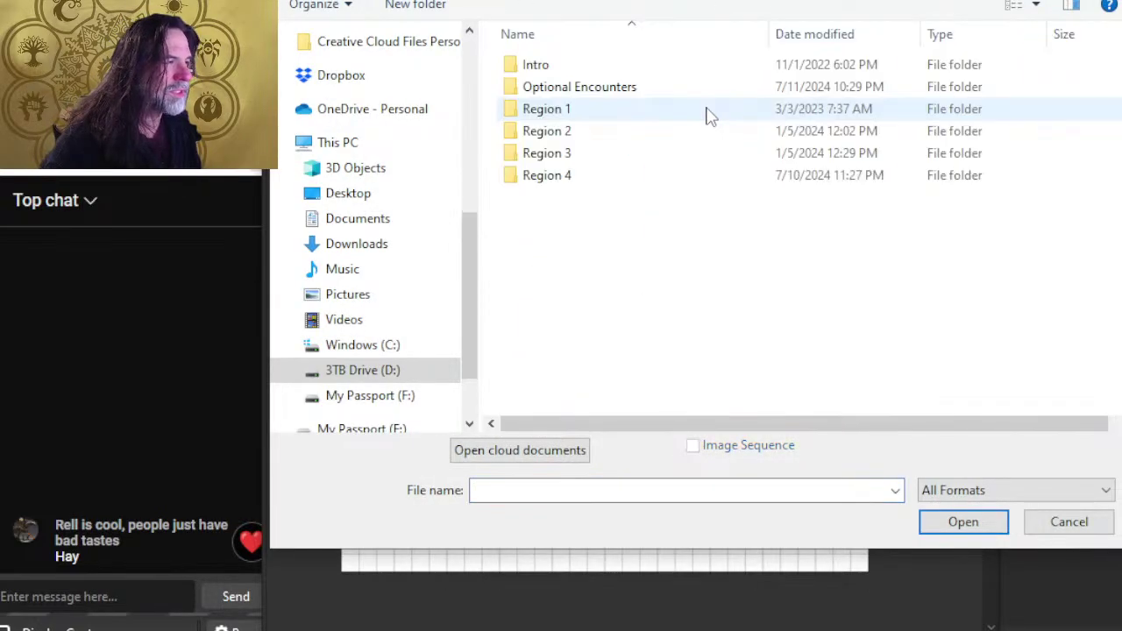
double_click(575, 180)
double_click(560, 138)
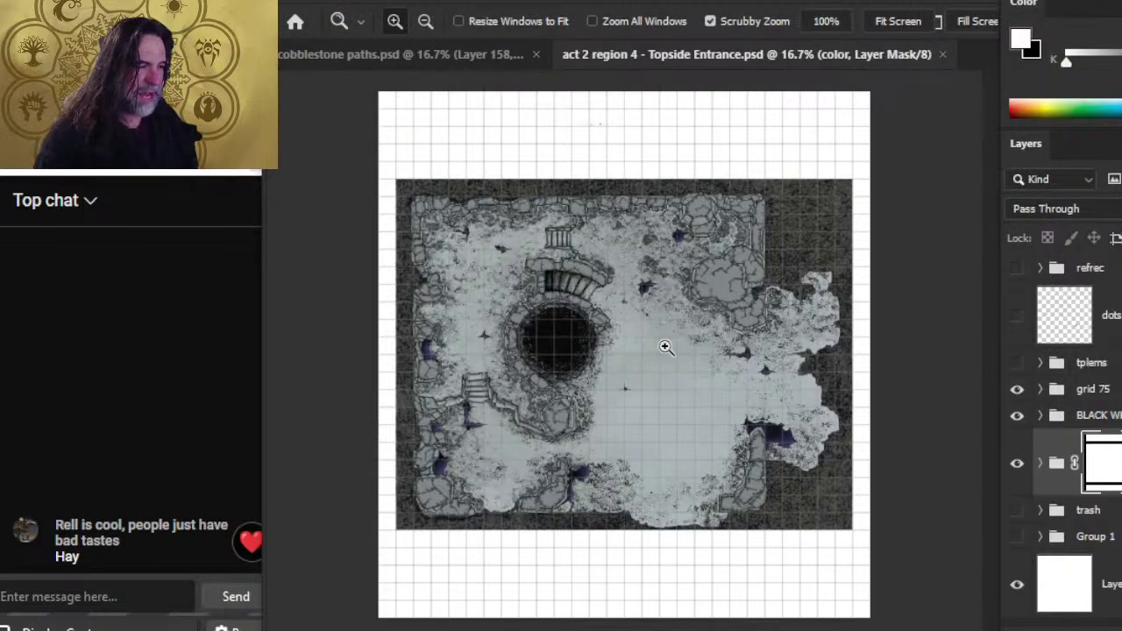
left_click(561, 347)
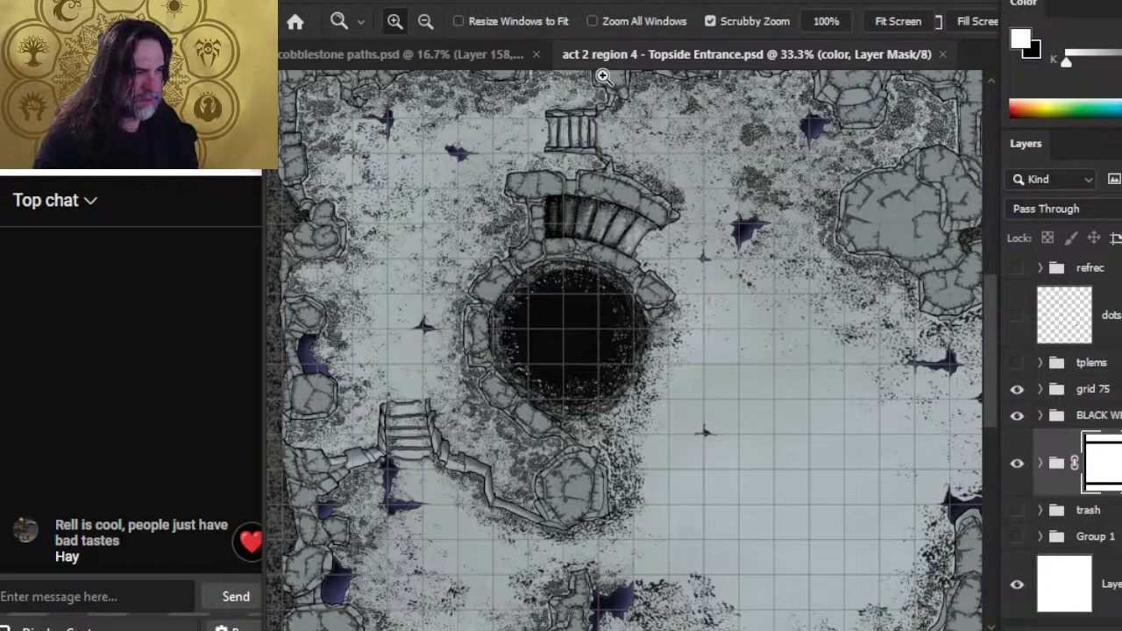
Step: View the whole Topside Entrance map, open Act 2 Region 3 - 300dpi.psd from the Region 3 folder and close it again
left_click_drag(602, 257, 548, 235)
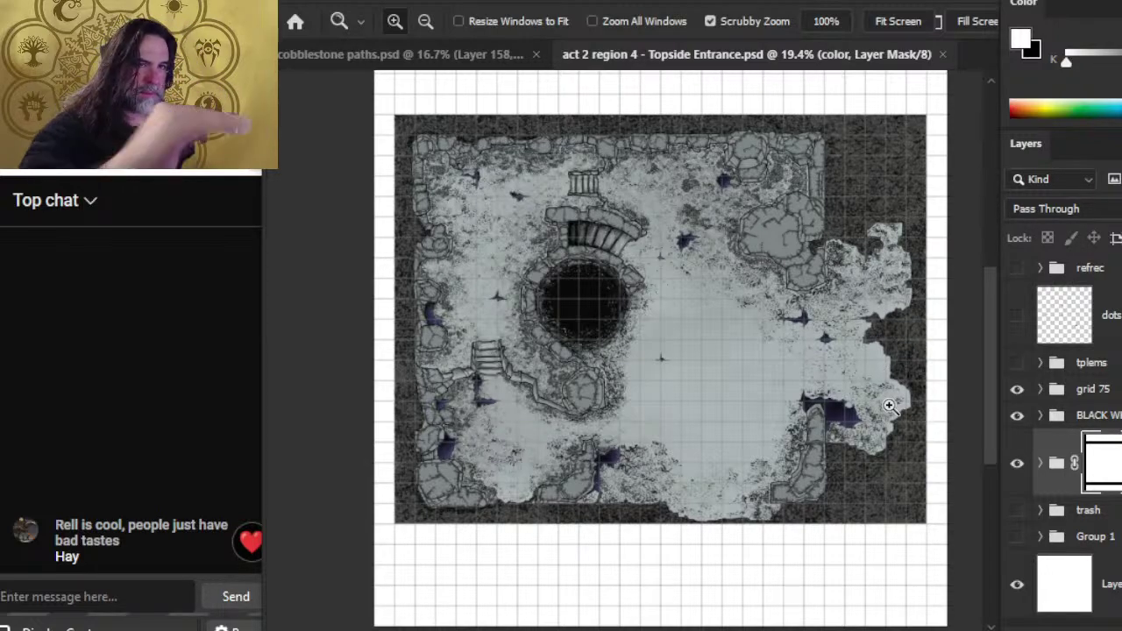
left_click(319, 3)
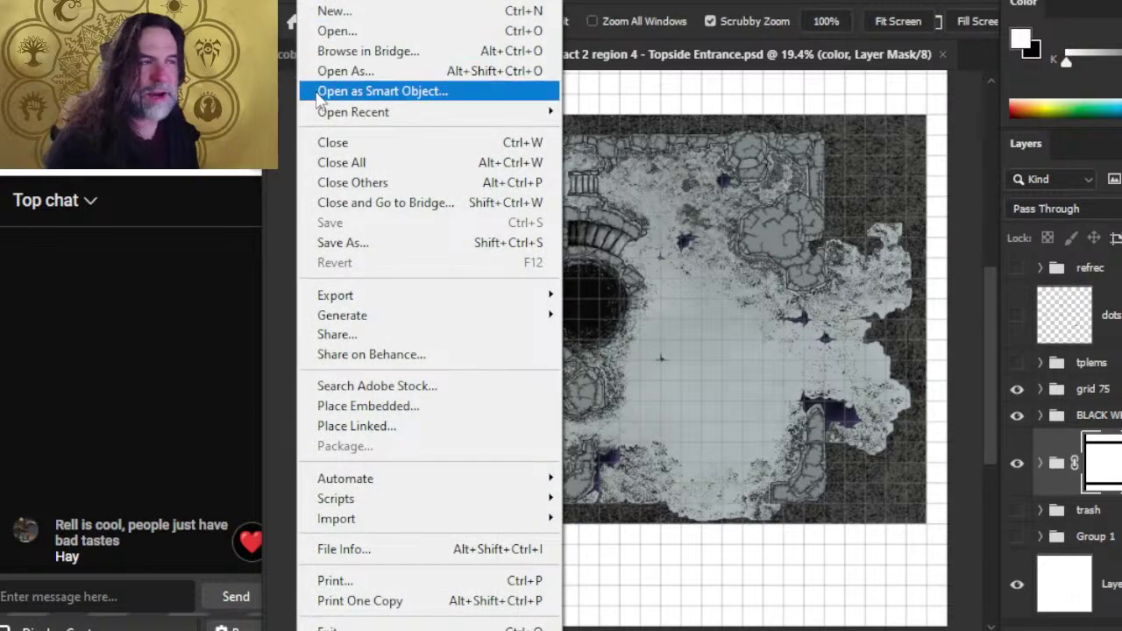
left_click(340, 31)
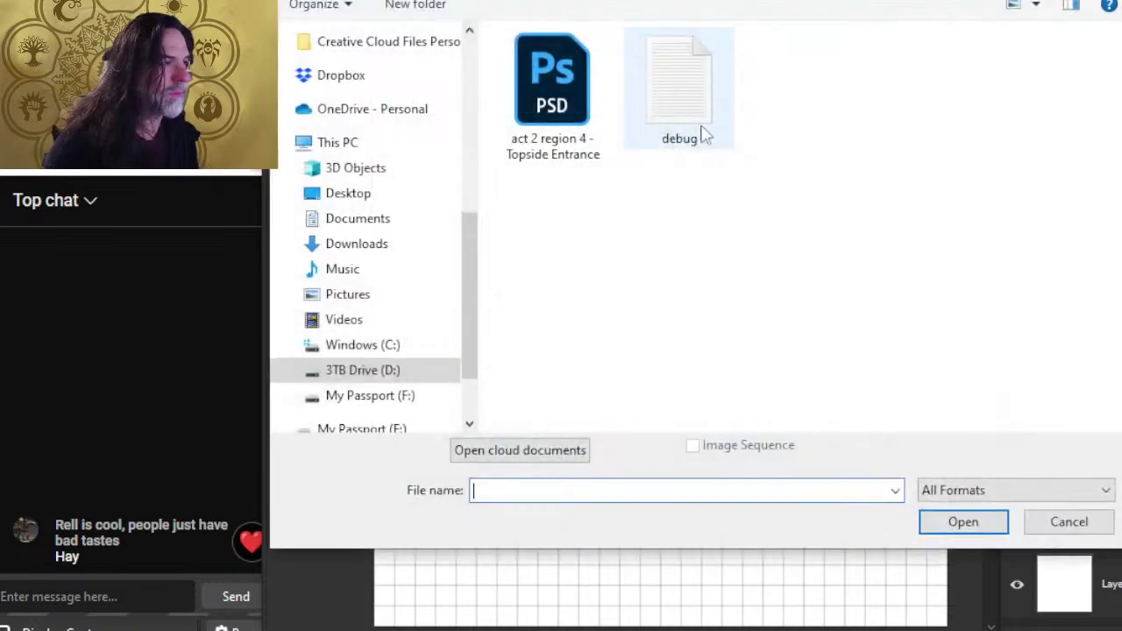
key("alt+Up")
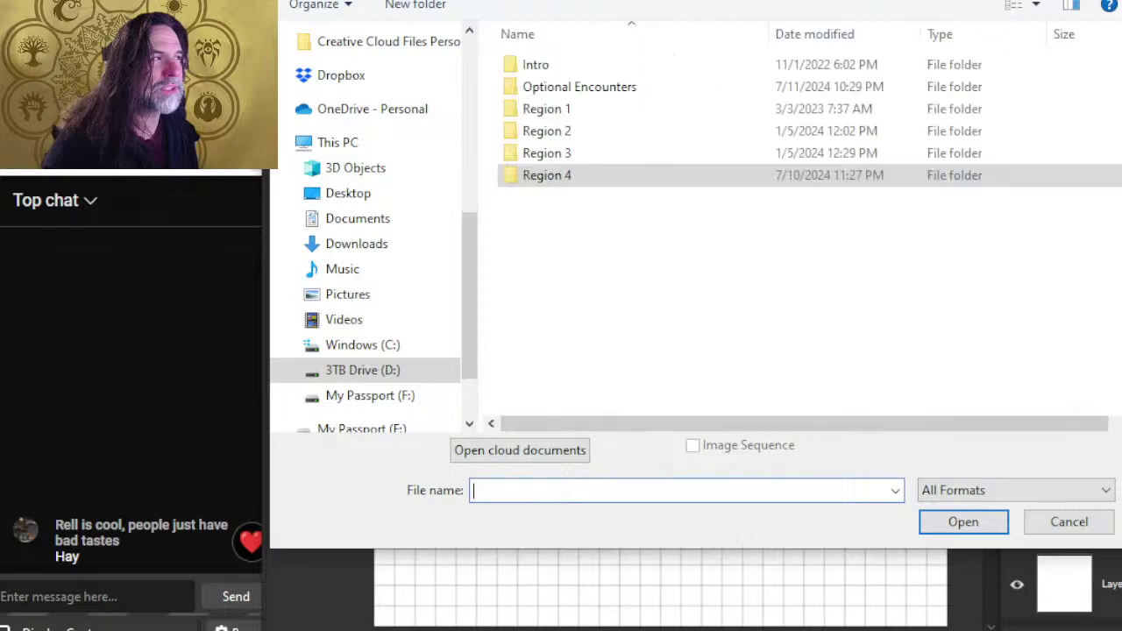
double_click(566, 152)
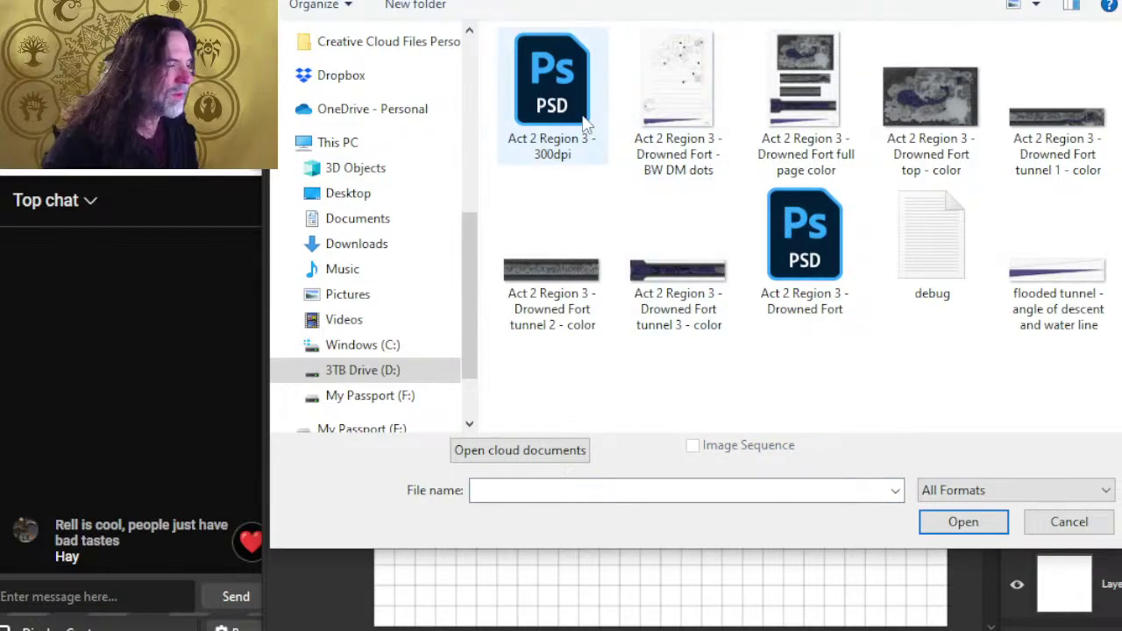
double_click(583, 123)
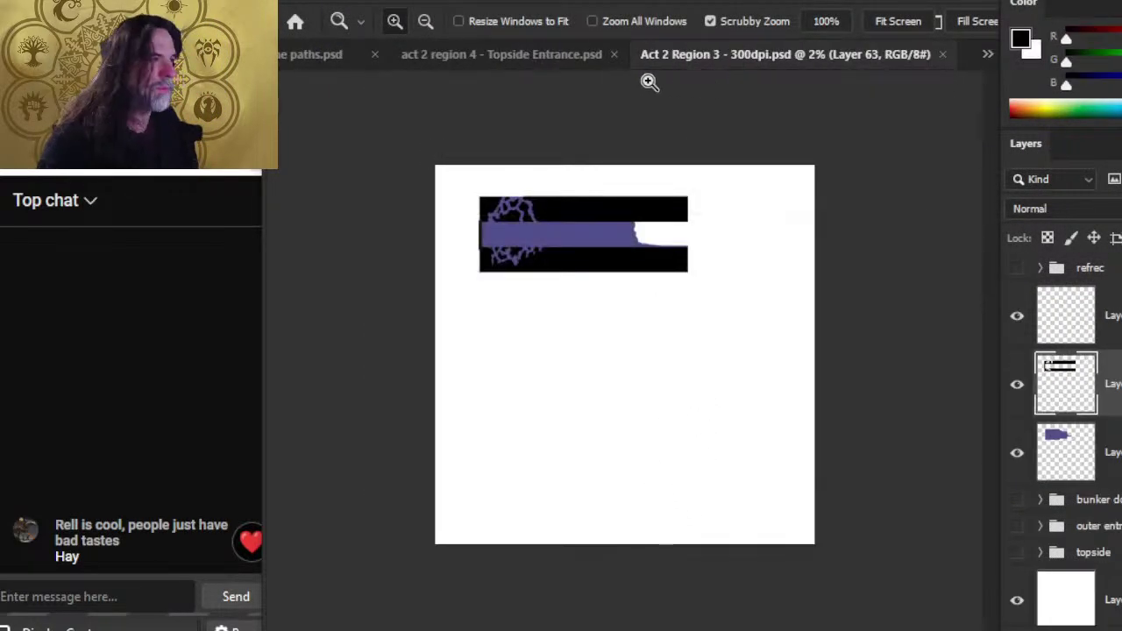
left_click(945, 54)
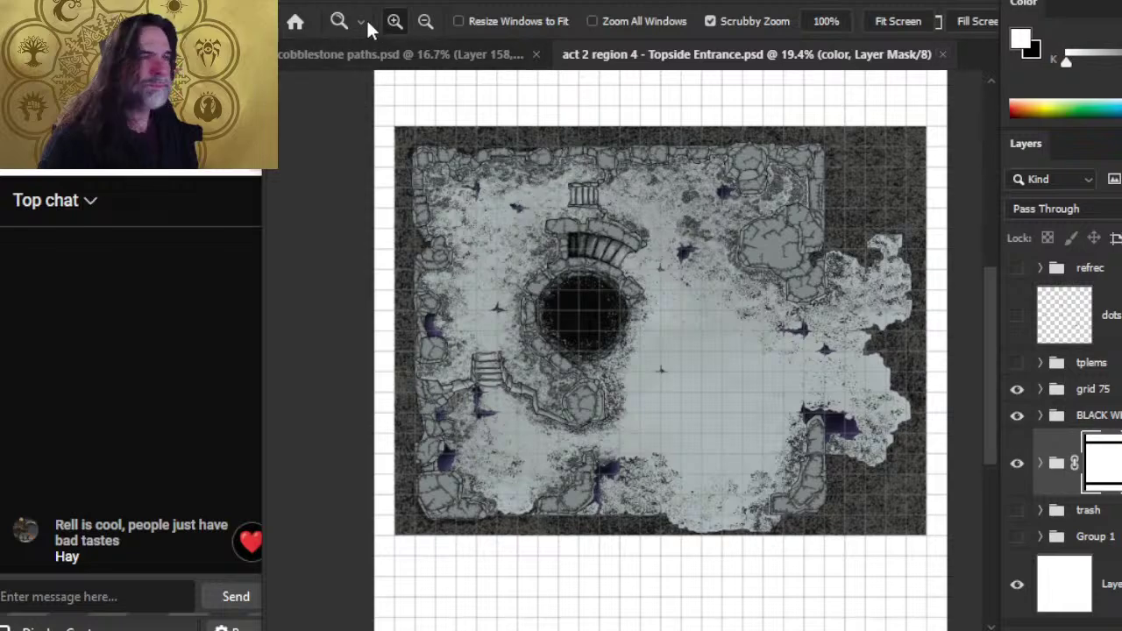
Step: Open Act 2 Region 3 - Drowned Fort.psd from the Region 3 folder
left_click(319, 2)
left_click(336, 32)
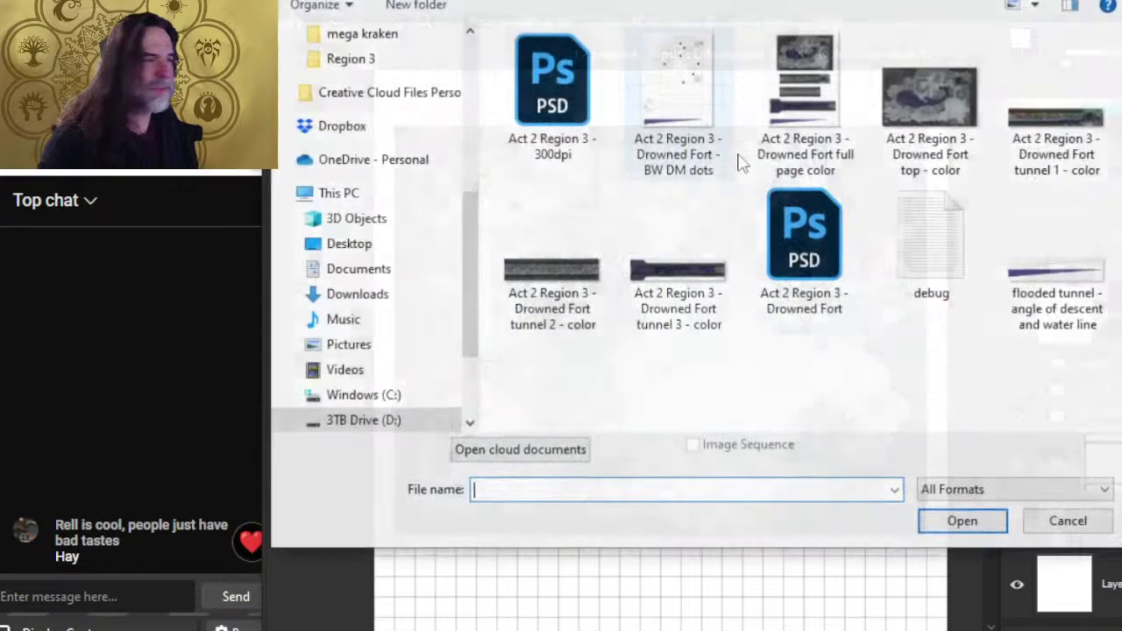
double_click(814, 257)
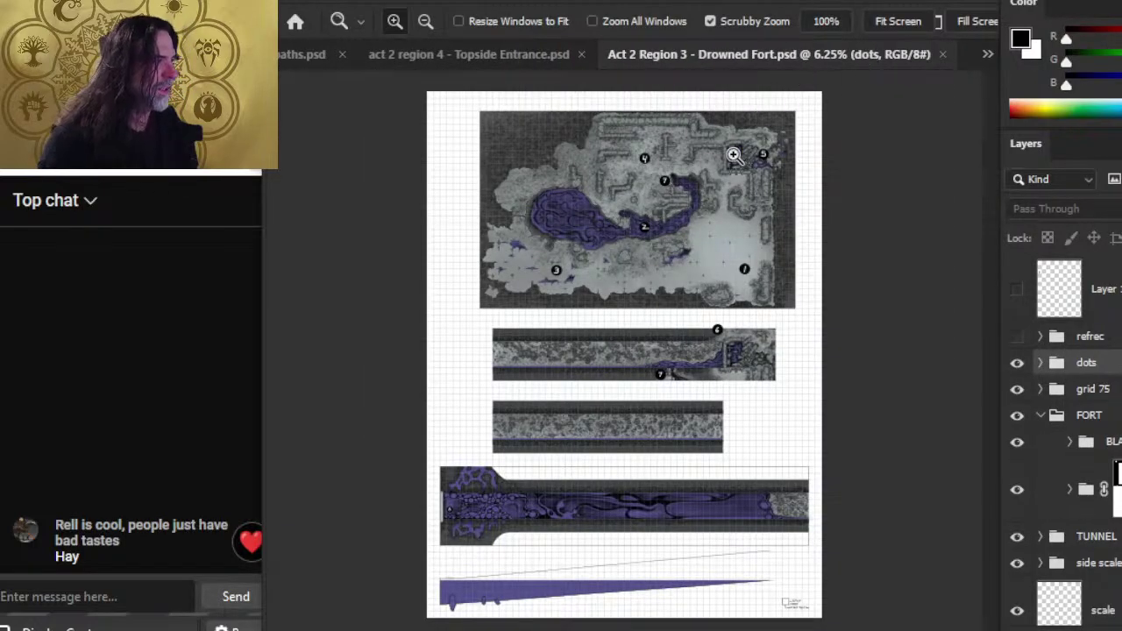
Step: Examine the fort map, including the purple water channel and the collapsed, flooded room with ladders near marker 5
left_click_drag(576, 224, 669, 231)
left_click_drag(783, 257, 662, 389)
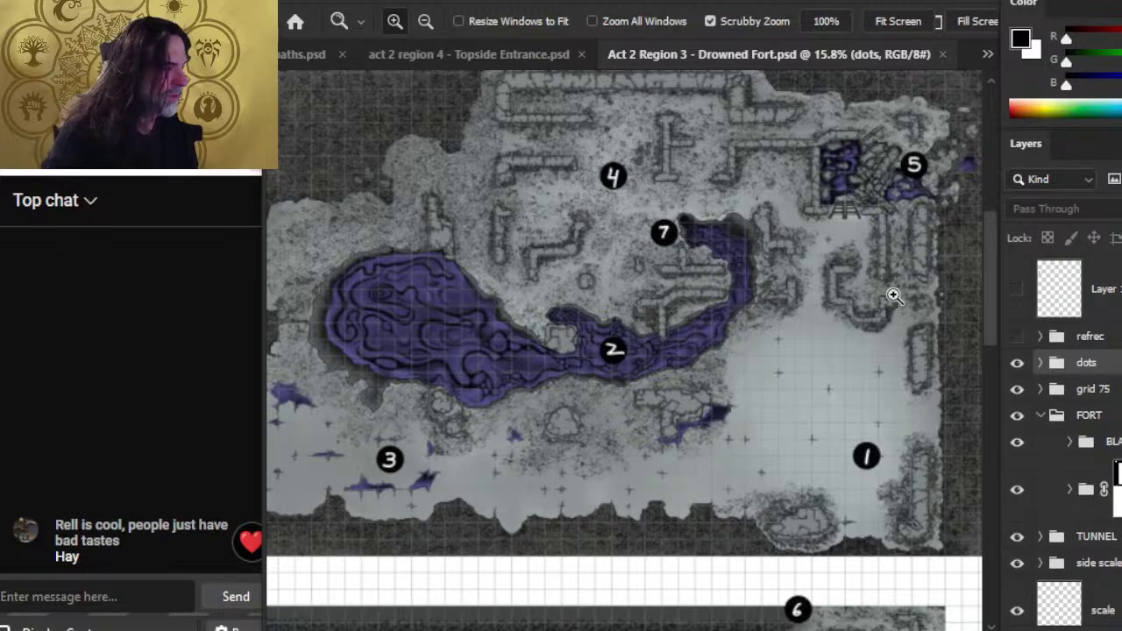
left_click(905, 227)
left_click_drag(917, 258, 759, 295)
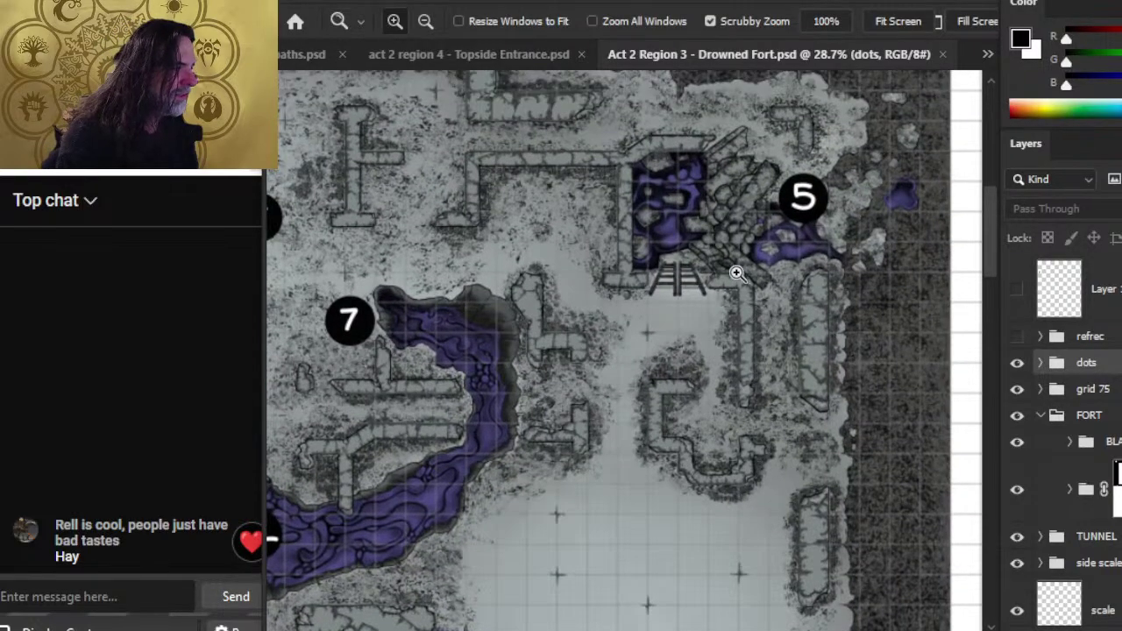
left_click(760, 296)
left_click_drag(672, 150, 690, 241)
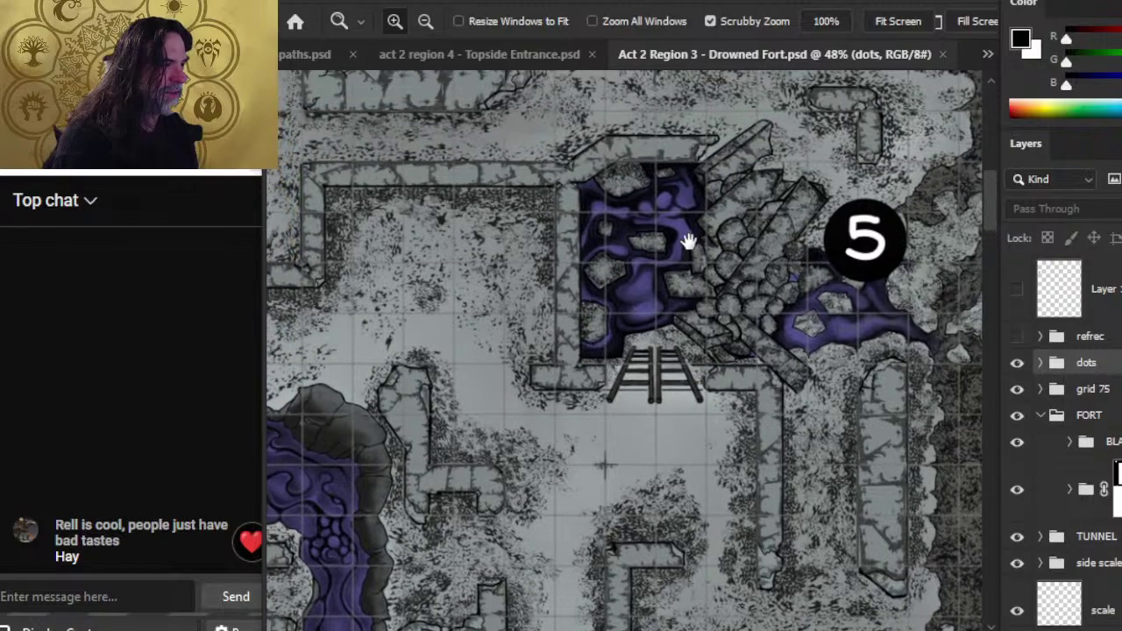
scroll(751, 350, "down", 3)
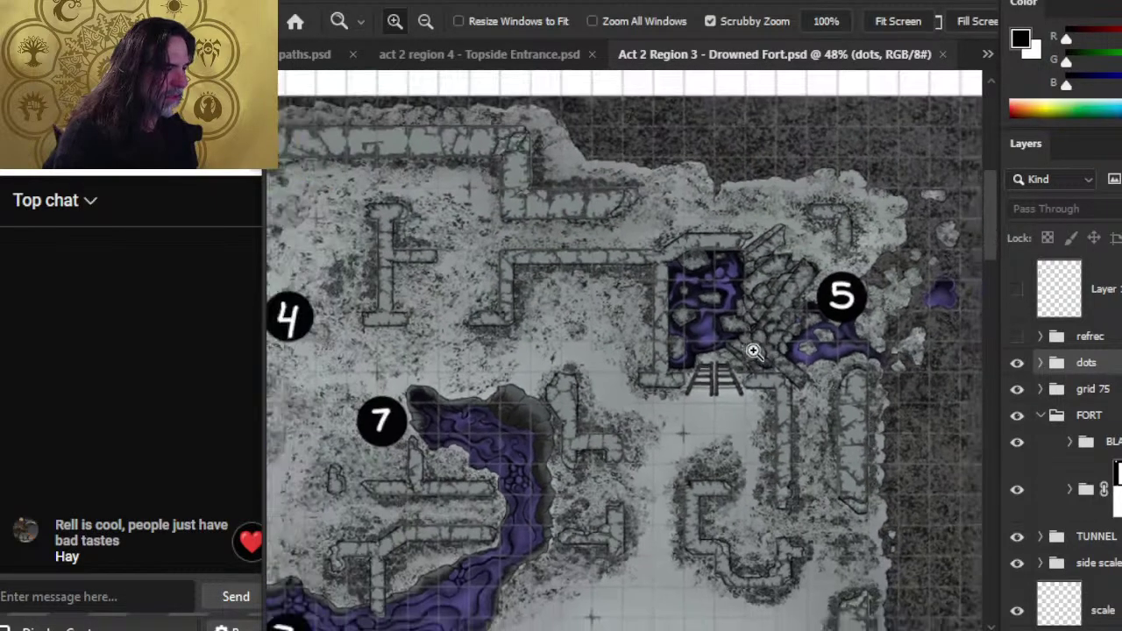
scroll(741, 439, "down", 5)
scroll(735, 399, "down", 10)
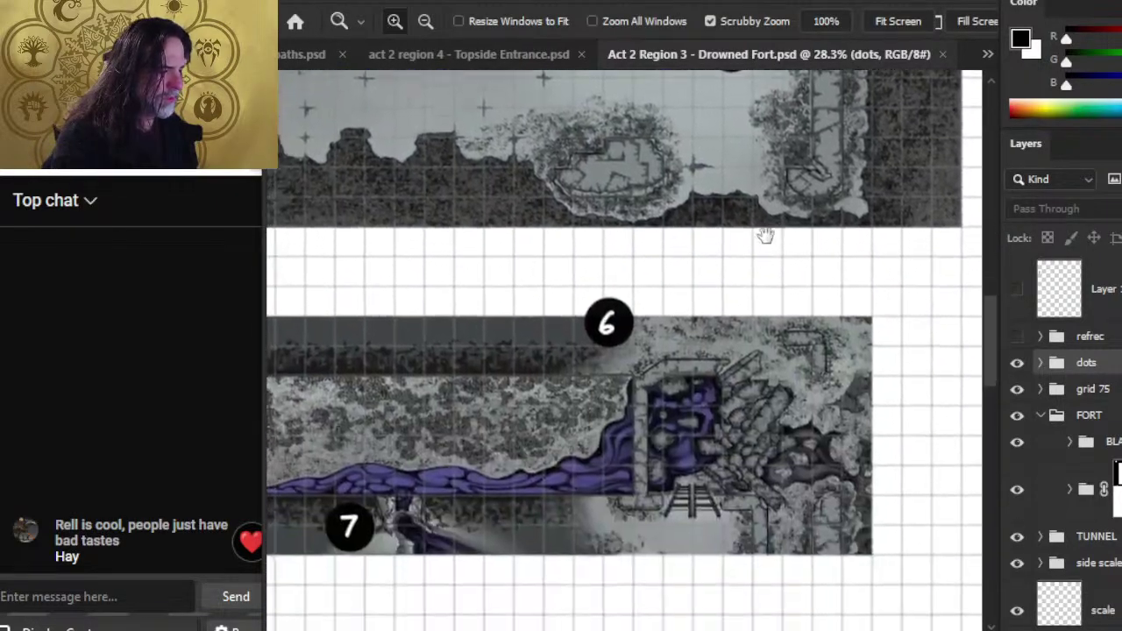
Step: Examine the first tunnel section, from the flooded ladder room near marker 6 along the purple stream
scroll(792, 395, "up", 5)
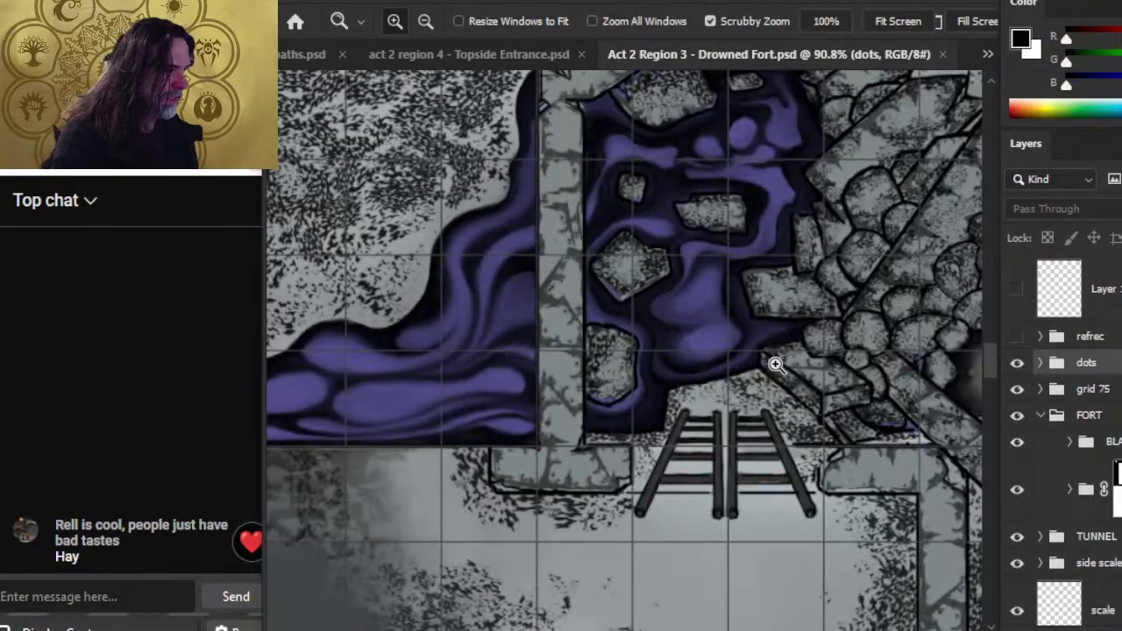
scroll(731, 368, "down", 2)
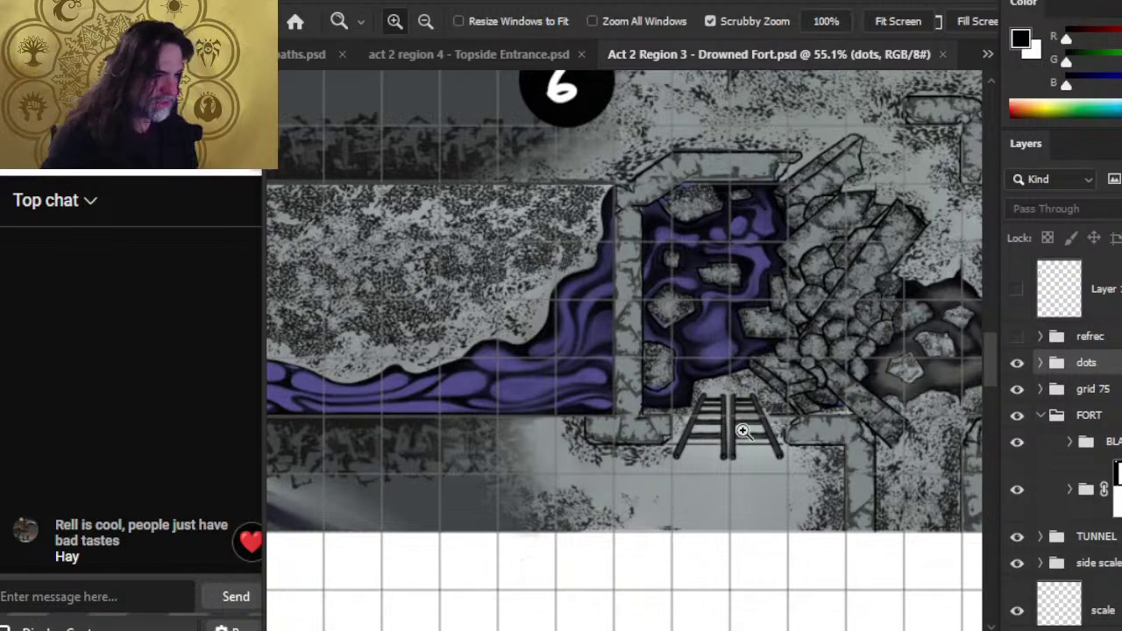
left_click_drag(781, 408, 748, 396)
left_click_drag(522, 397, 779, 353)
left_click_drag(482, 444, 687, 443)
left_click_drag(514, 421, 910, 456)
mouse_move(426, 471)
left_mouse_down()
mouse_move(693, 465)
mouse_move(657, 383)
left_mouse_up()
Step: Examine the water-line descent diagram at the bottom of the page and the purple flooded tunnel above it
mouse_move(602, 588)
left_mouse_down()
mouse_move(626, 331)
mouse_move(448, 288)
mouse_move(308, 321)
mouse_move(413, 111)
left_mouse_up()
scroll(512, 421, "down", 6)
scroll(590, 496, "down", 4)
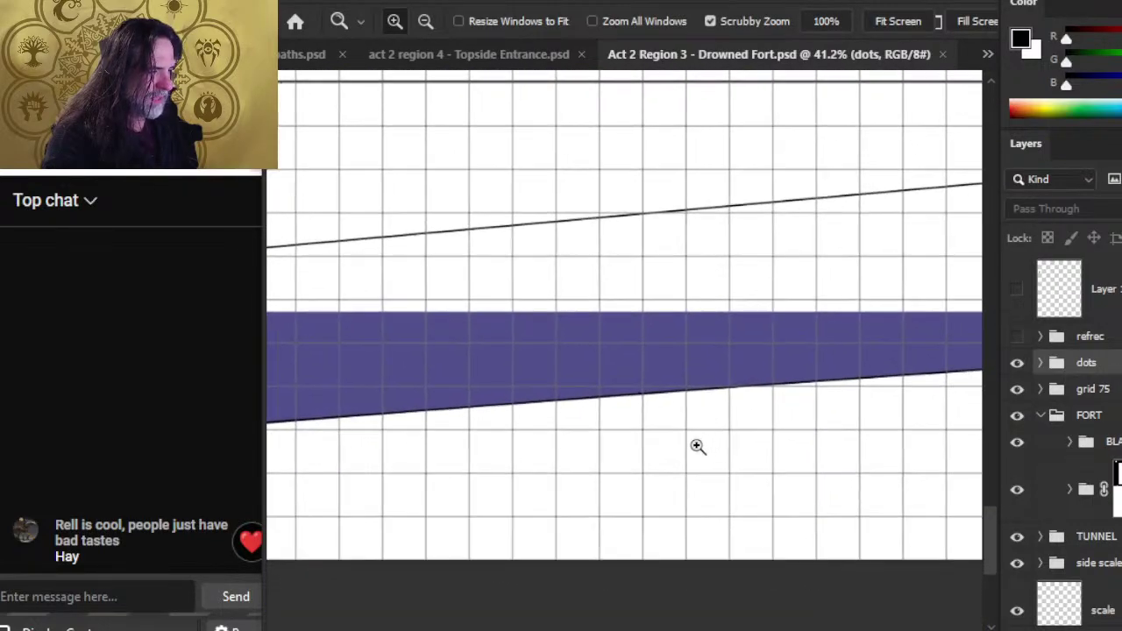
scroll(704, 446, "down", 3)
left_click_drag(778, 462, 720, 416)
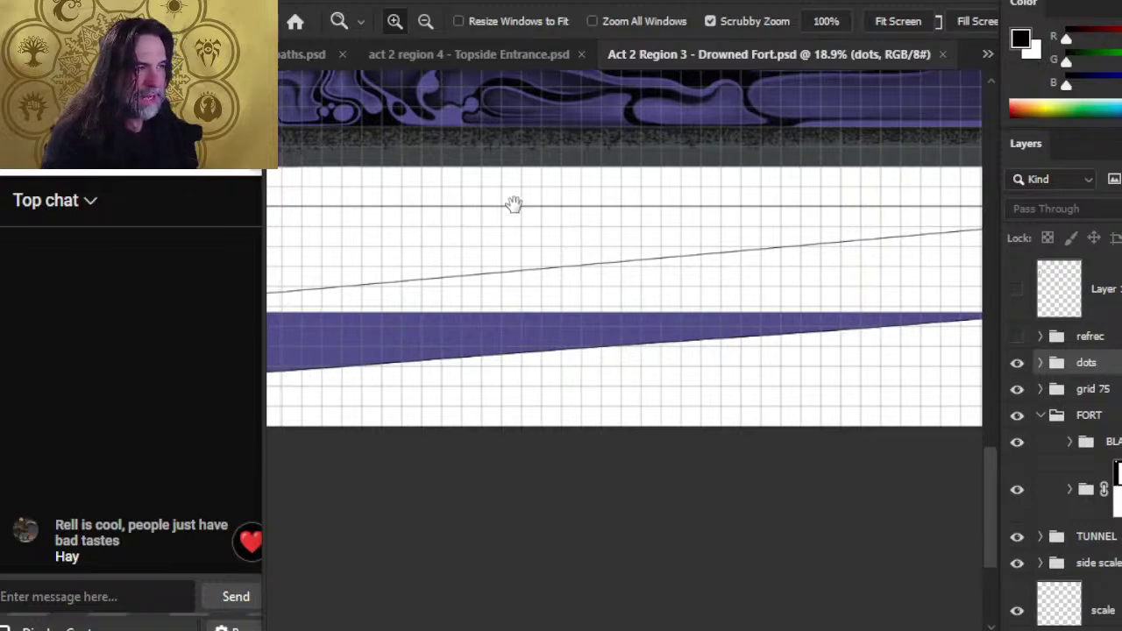
left_click_drag(509, 204, 514, 532)
scroll(541, 395, "down", 2)
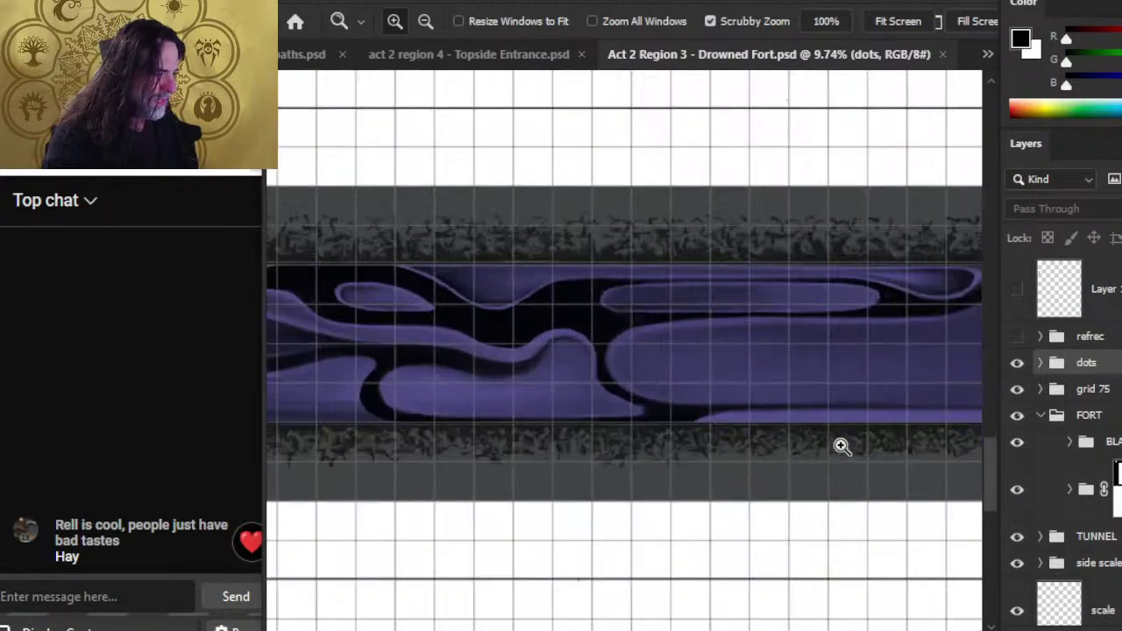
left_click_drag(701, 443, 842, 447)
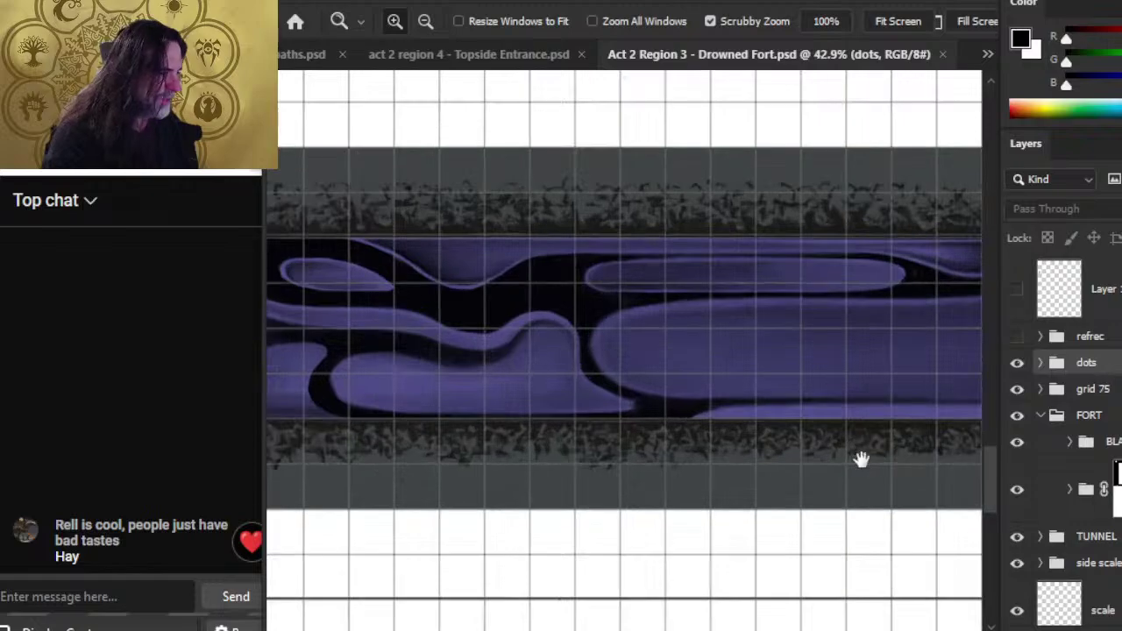
scroll(724, 393, "down", 5)
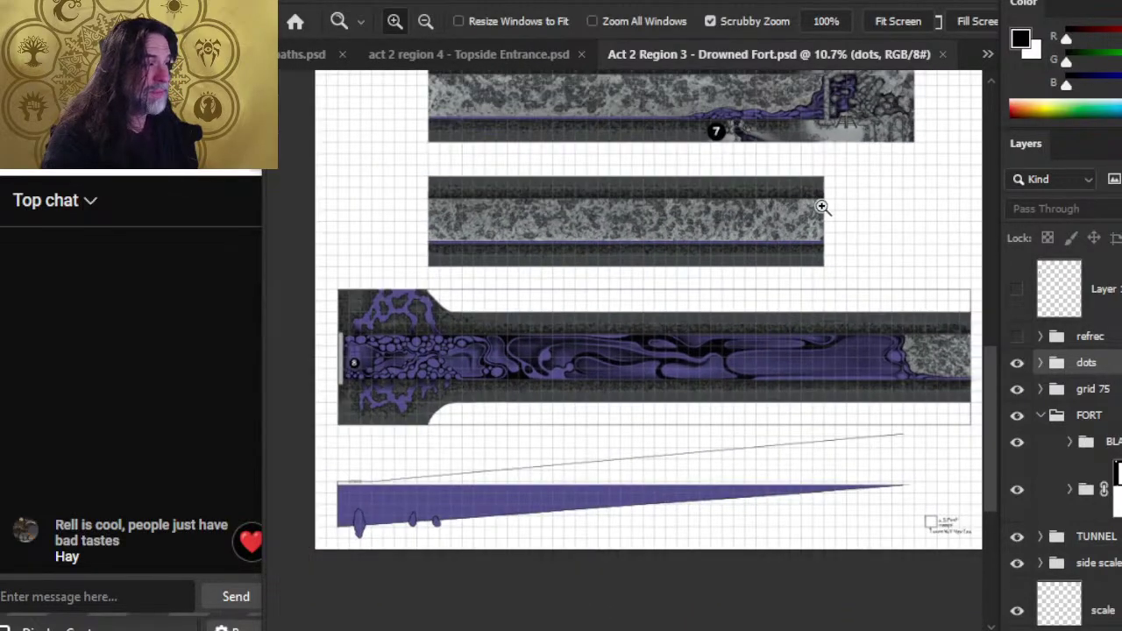
Step: Inspect the rubble-filled room beside marker 6 and the floor opening beside marker 7 in the first tunnel
scroll(819, 230, "up", 7)
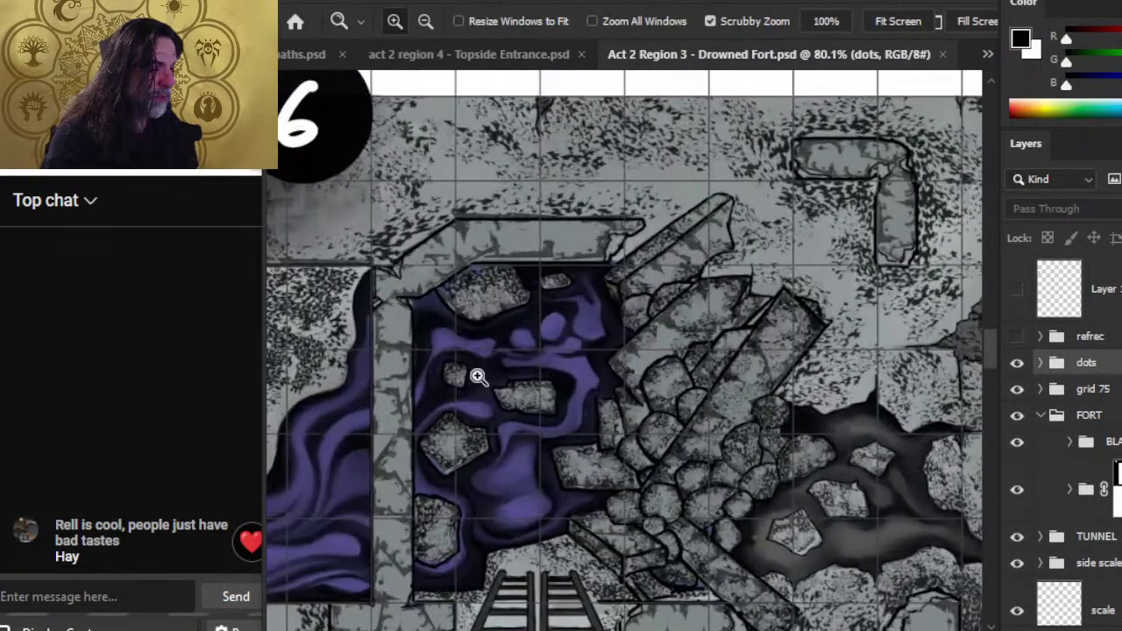
scroll(614, 420, "down", 3)
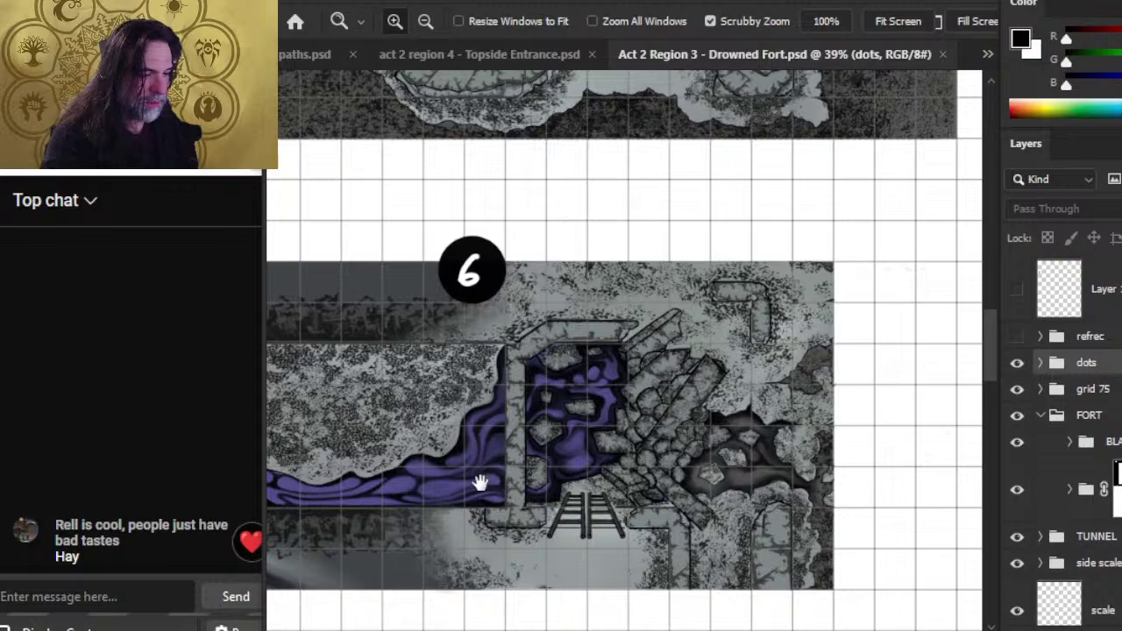
left_click_drag(478, 482, 785, 342)
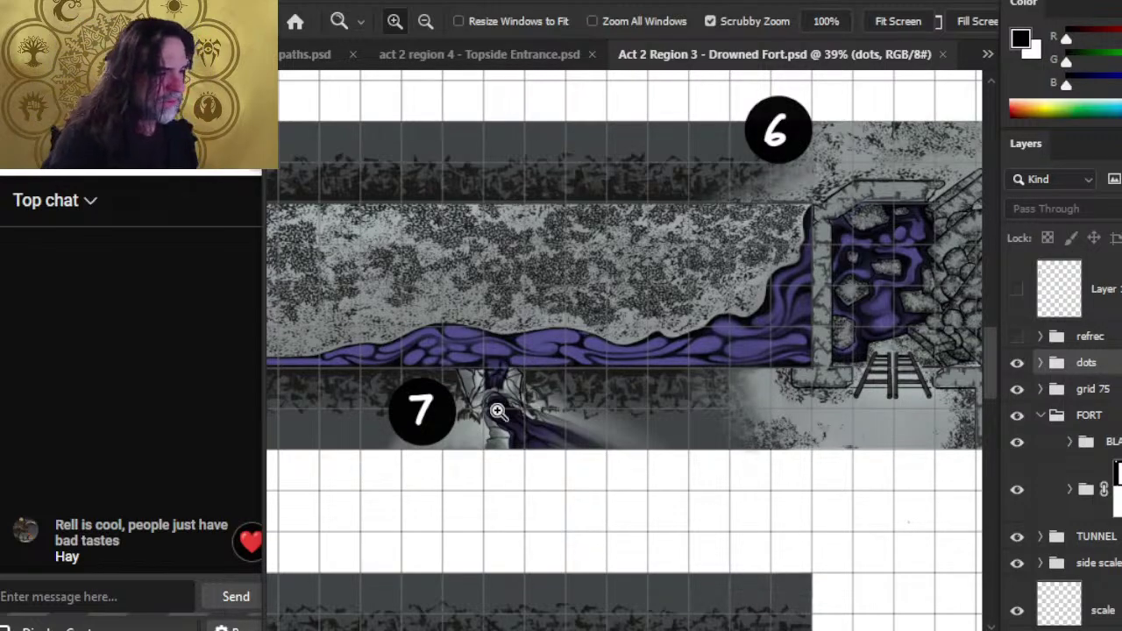
left_click_drag(617, 442, 546, 406)
scroll(602, 328, "down", 5)
Step: Inspect the flooded chamber at marker 8, its branching purple side channels and the submerged shapes in the descent diagram
left_click_drag(571, 567, 724, 436)
left_click_drag(724, 503, 542, 445)
left_click_drag(377, 403, 656, 371)
scroll(612, 415, "down", 2)
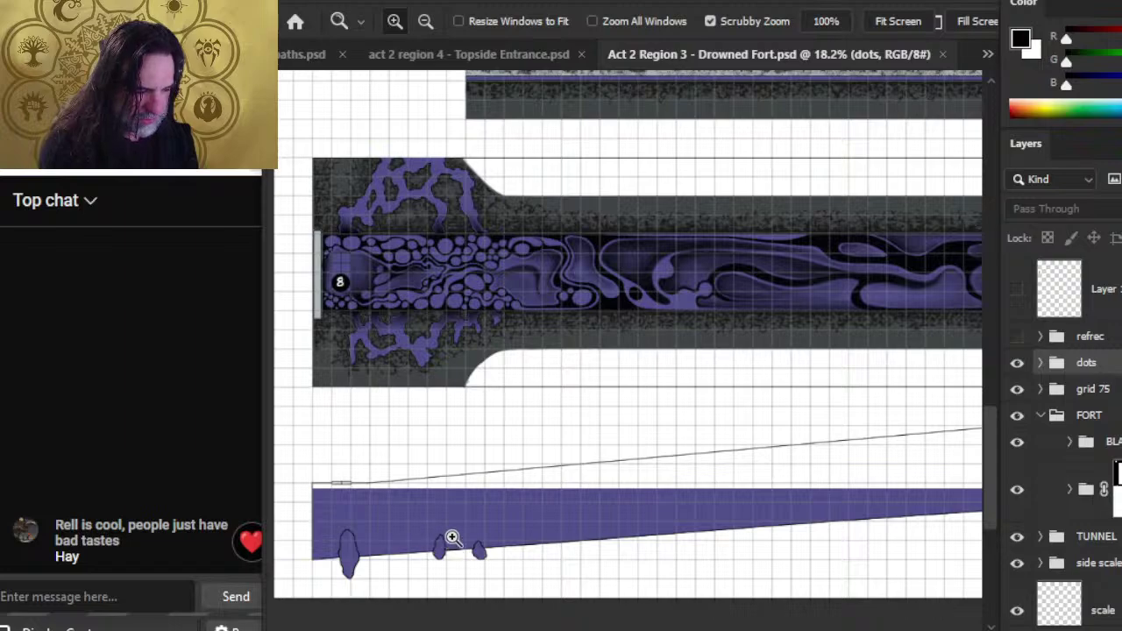
left_click_drag(406, 326, 464, 308)
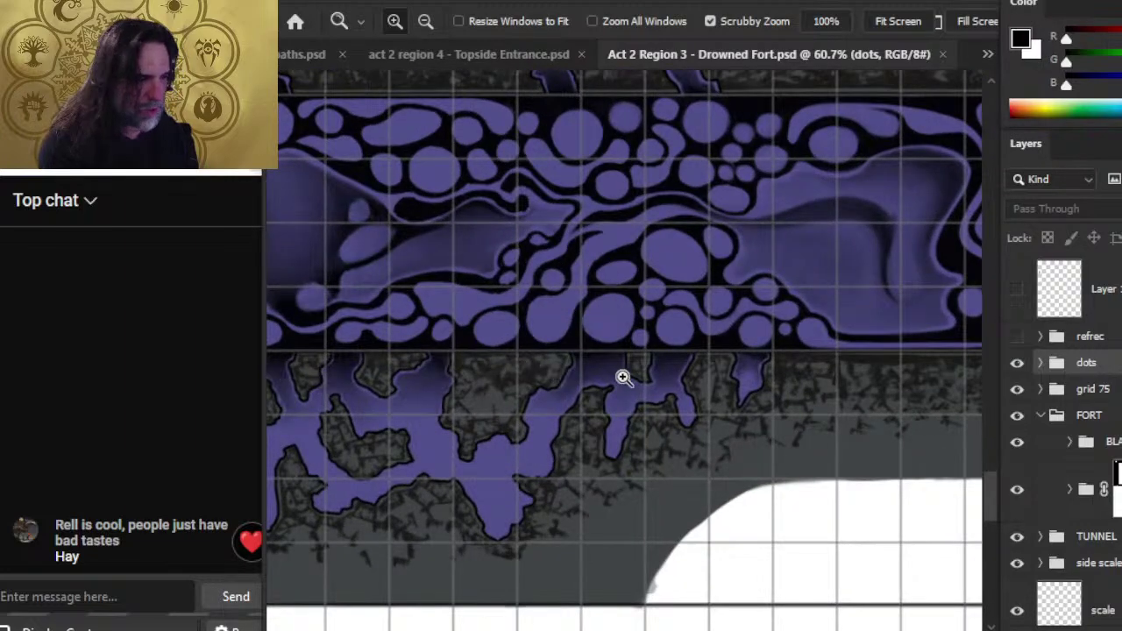
left_click_drag(775, 392, 582, 361)
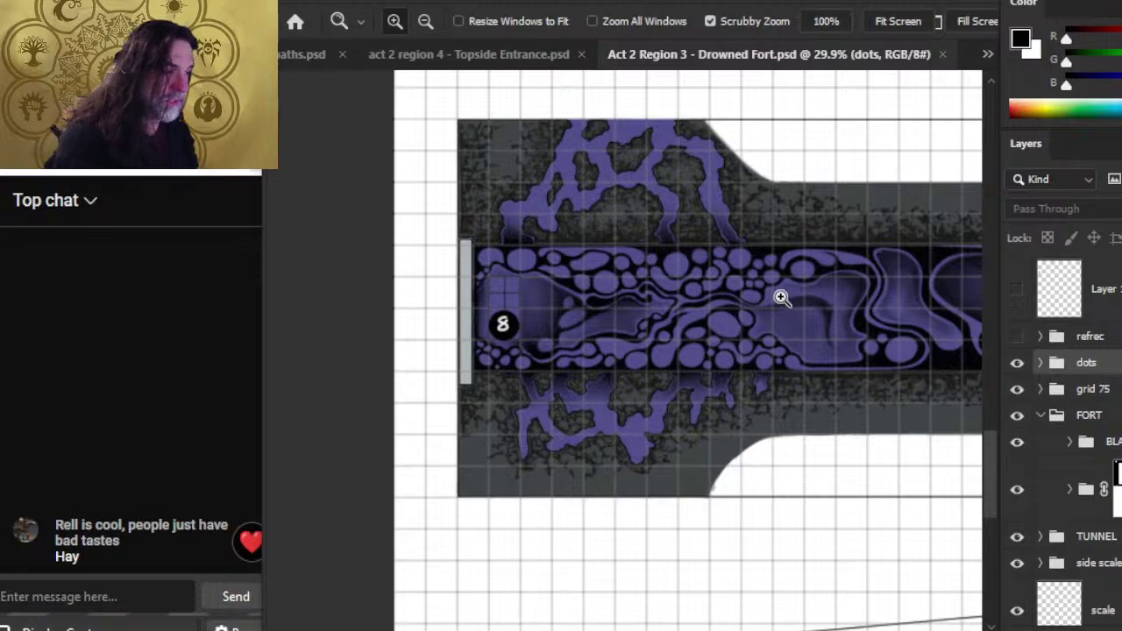
left_click_drag(782, 296, 696, 276)
left_click_drag(762, 253, 536, 305)
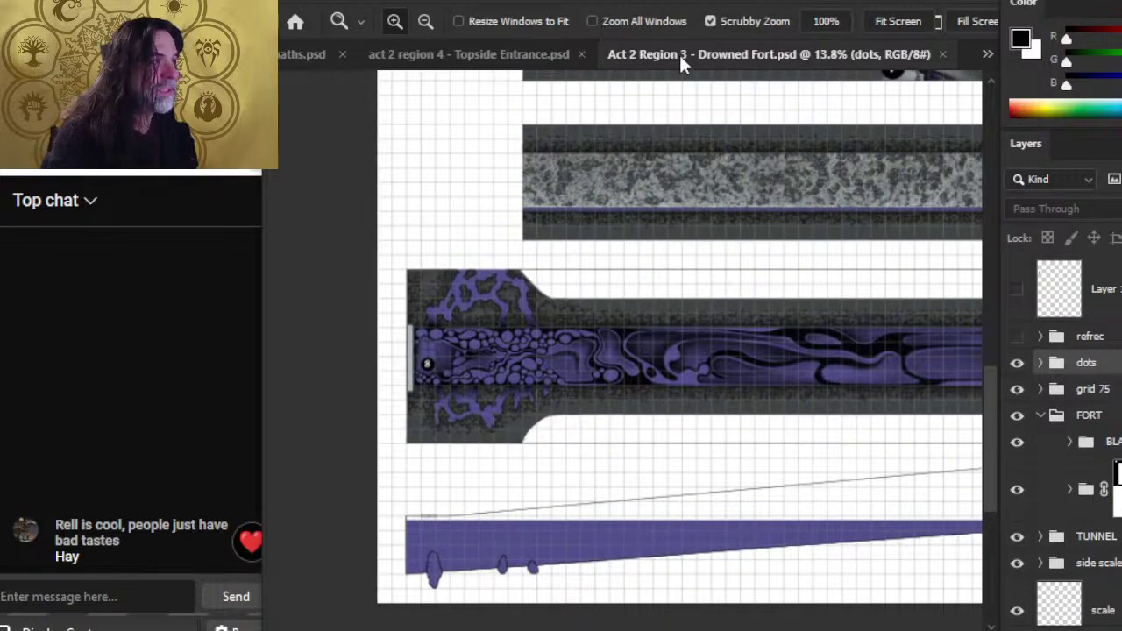
Step: Compare the Topside Entrance map with the Drowned Fort map, examining the cracked ground around marker 3
left_click(447, 56)
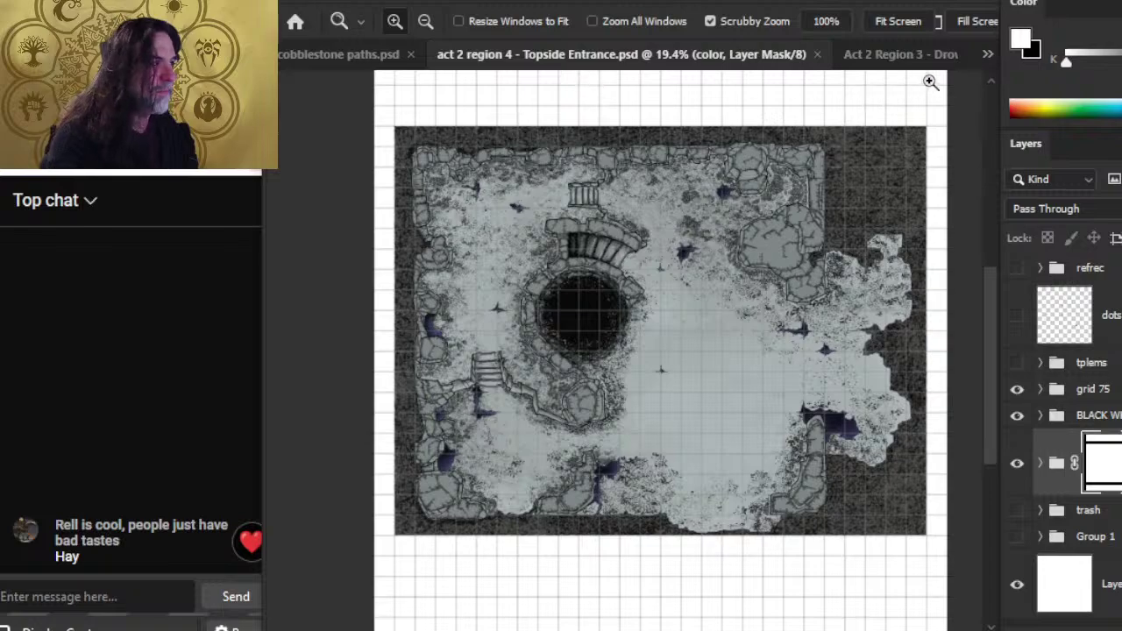
left_click(912, 54)
left_click_drag(507, 234, 458, 418)
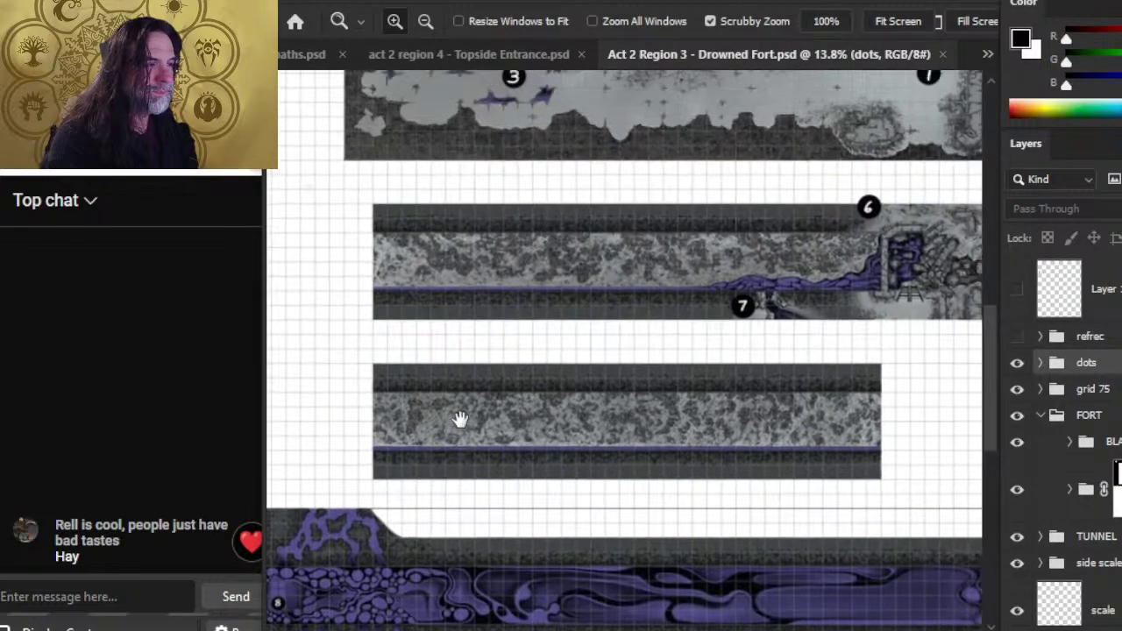
left_click_drag(343, 220, 395, 381)
left_click(379, 225, "ctrl")
left_click_drag(379, 226, 621, 328)
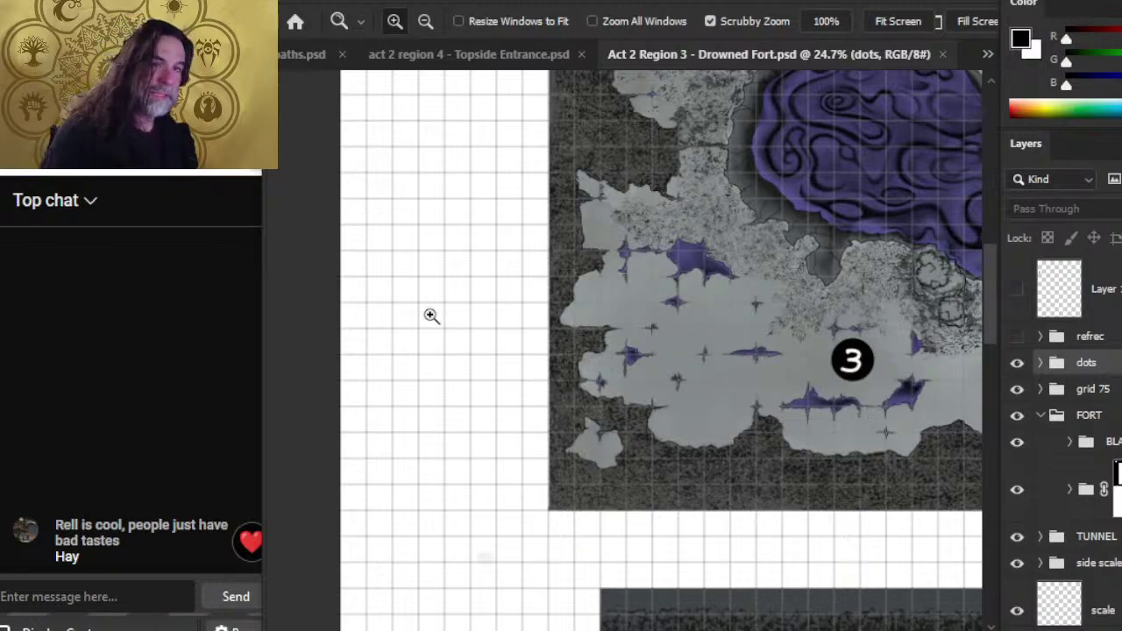
Step: Close act 2 region 4 - Topside Entrance.psd and Act 2 Region 3 - Drowned Fort.psd to return to cobblestone paths.psd
left_click(580, 55)
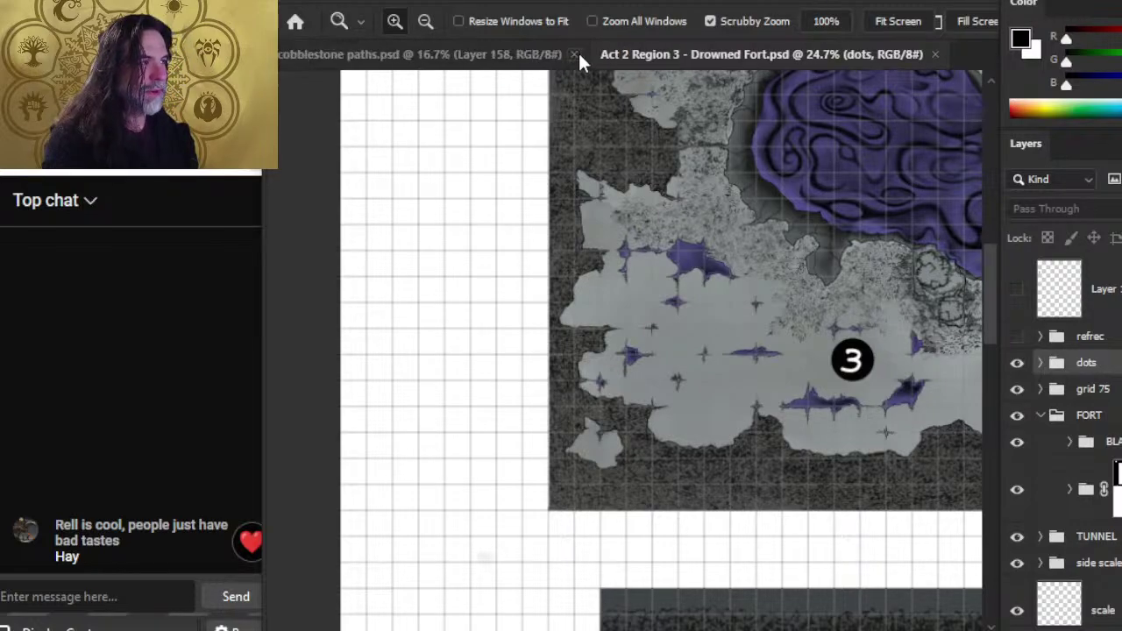
left_click(936, 55)
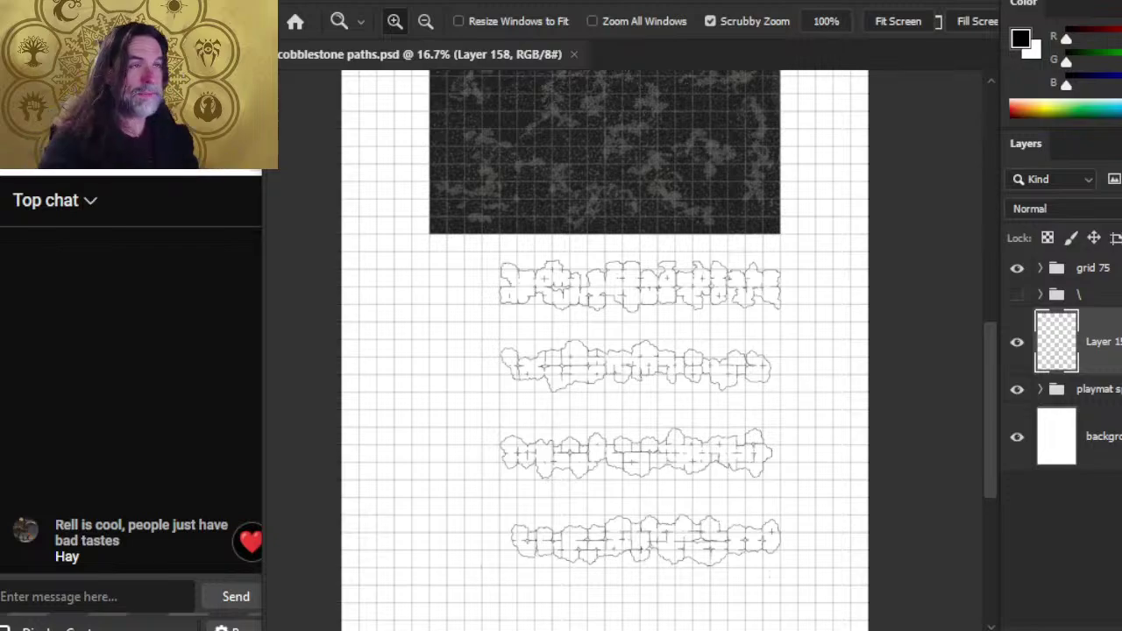
Step: Open the Act 3 underground bunker lab - Color image from the ACT 3 folder
left_click(334, 4)
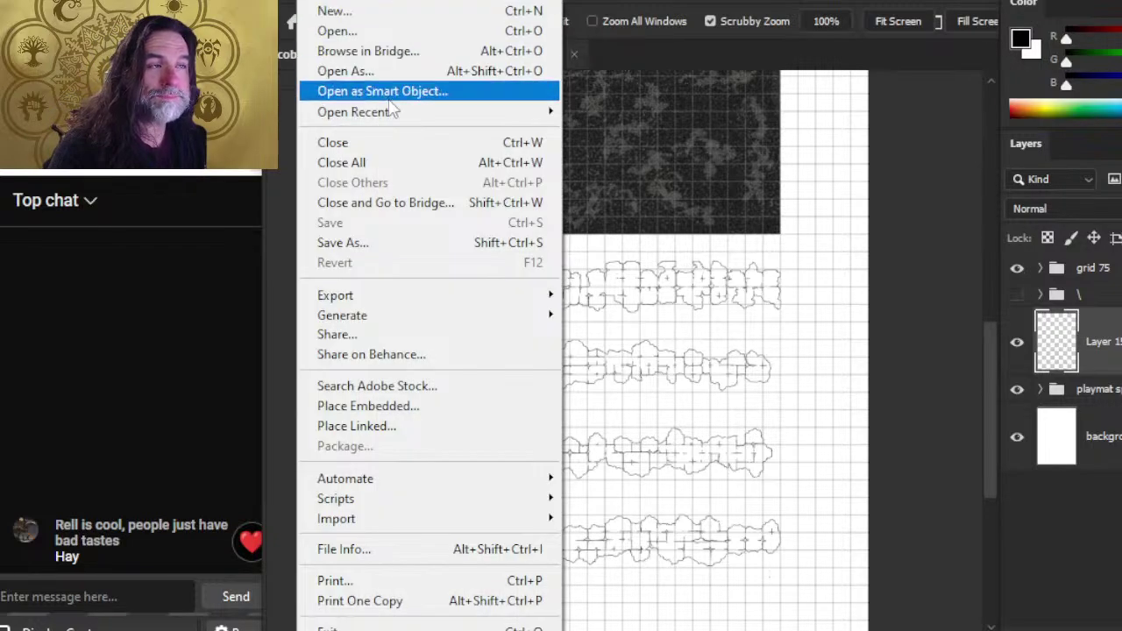
mouse_move(407, 123)
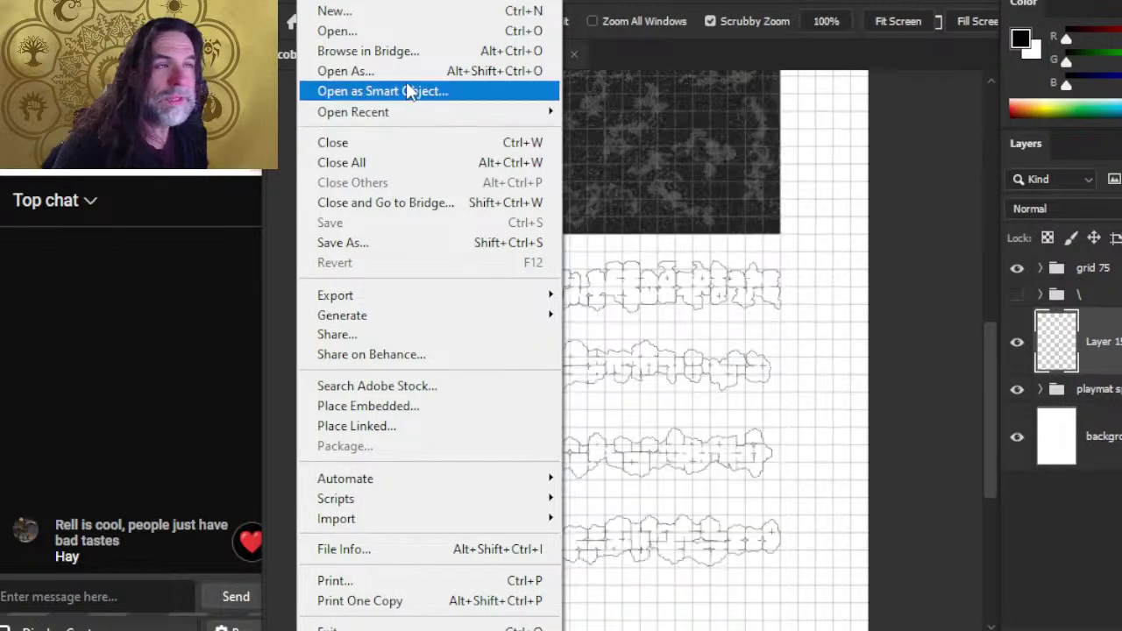
left_click(405, 35)
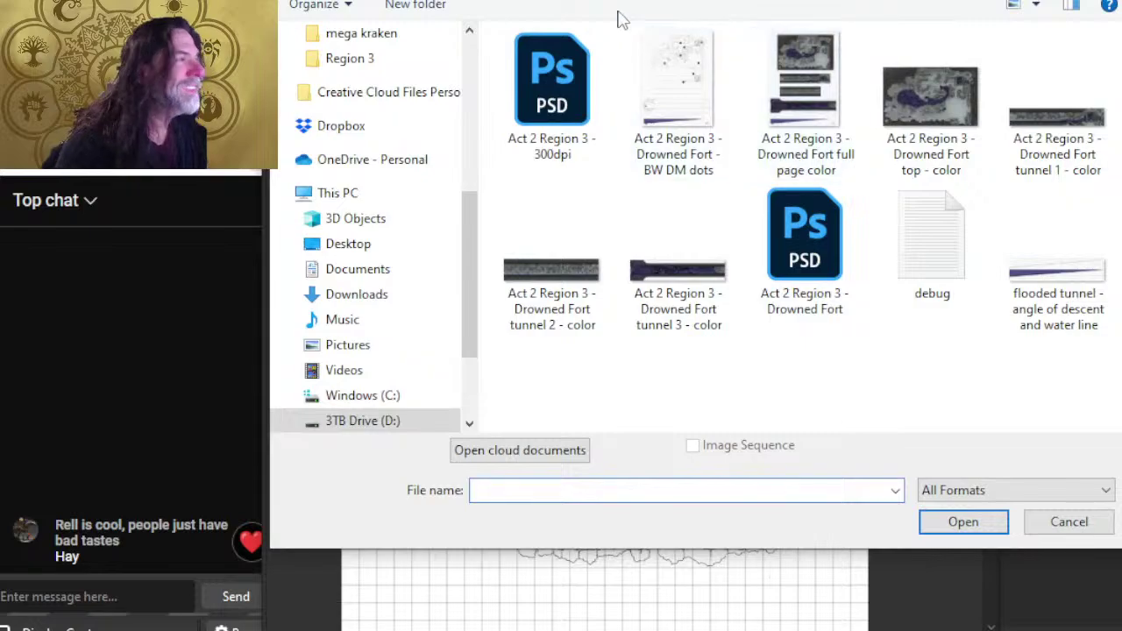
key("alt+Up")
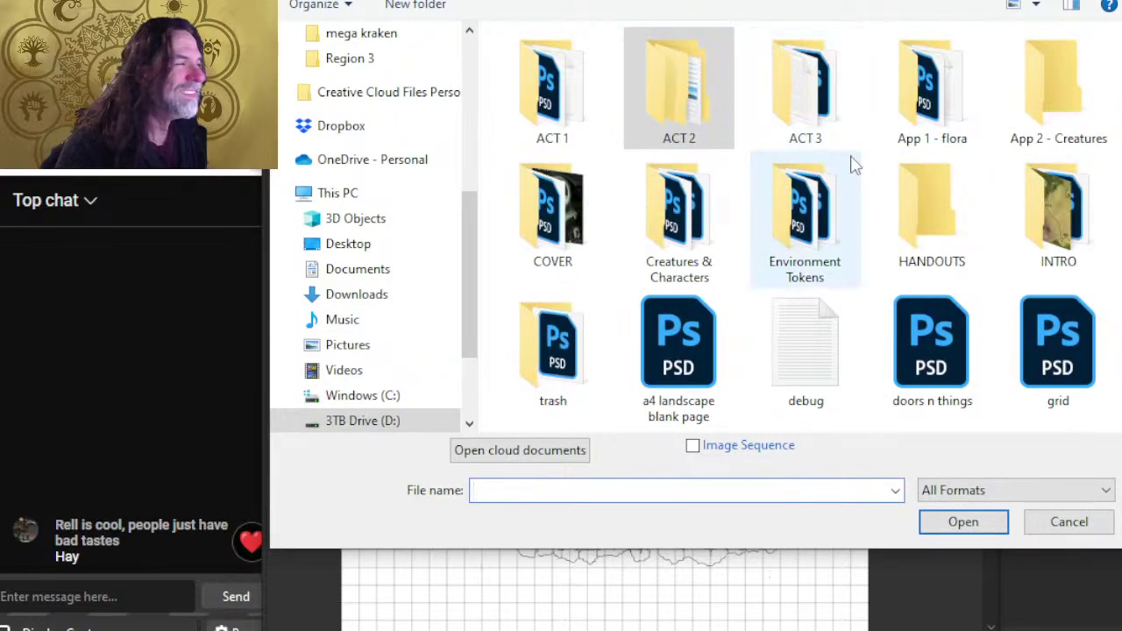
double_click(815, 130)
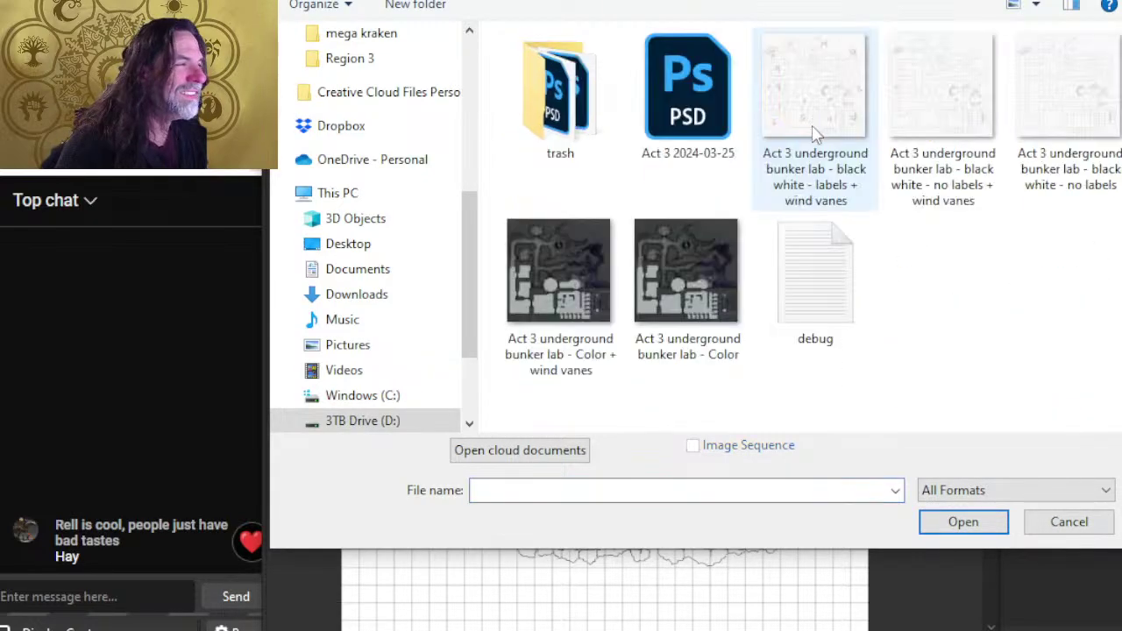
double_click(700, 298)
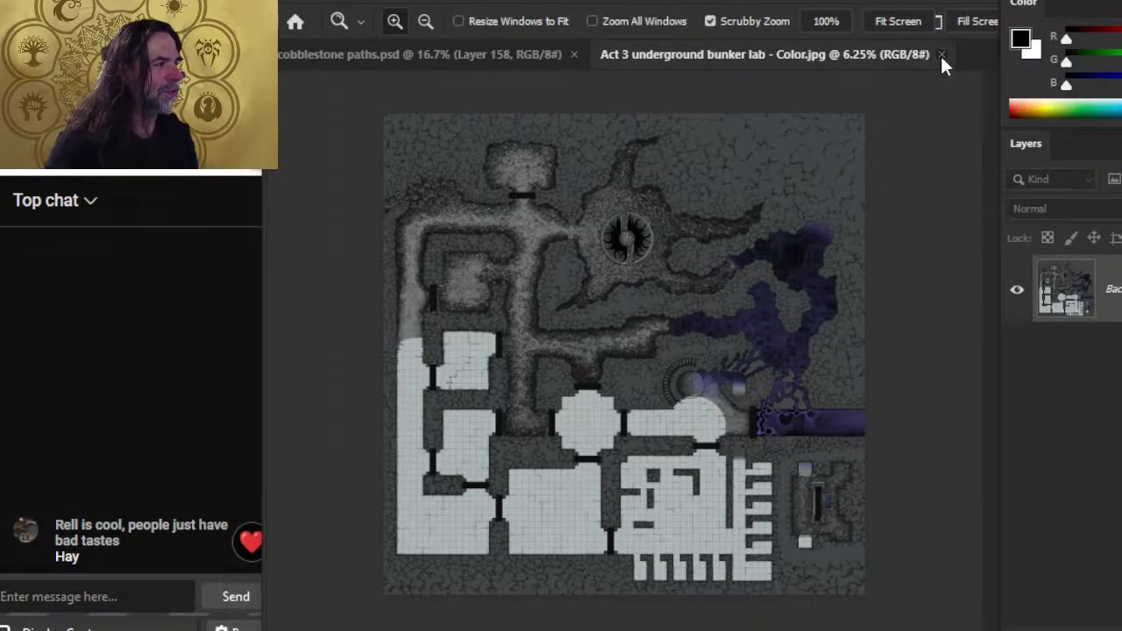
Step: Inspect the bunker map's purple corridor beyond the black door and the separate rubble-floored chamber beside the cell block
left_click_drag(725, 450, 746, 430)
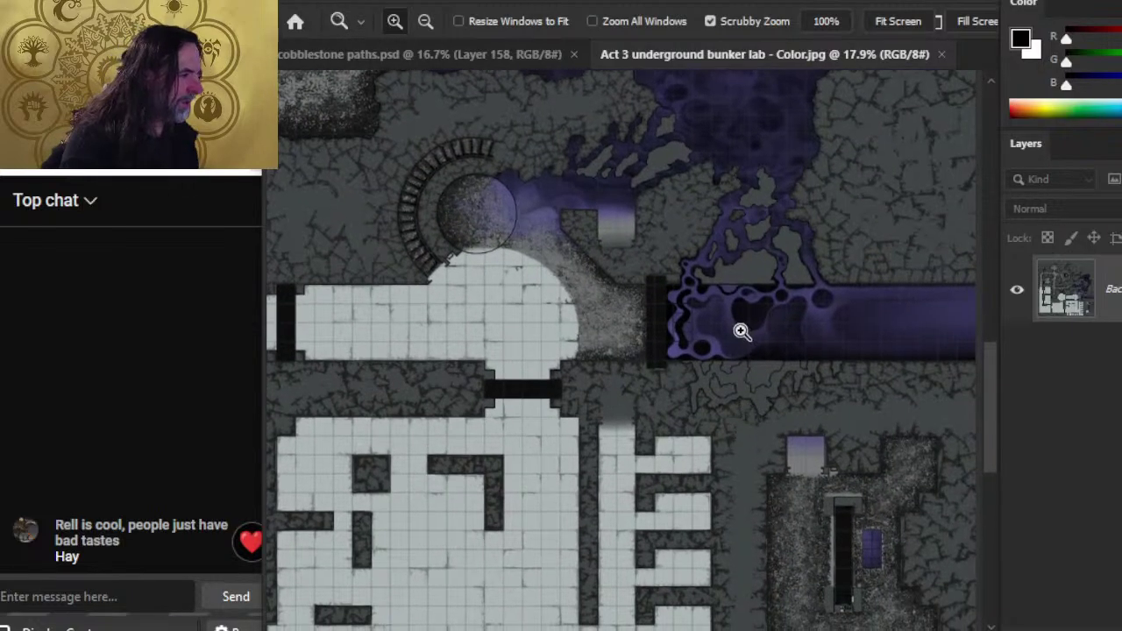
left_click_drag(760, 383, 826, 404)
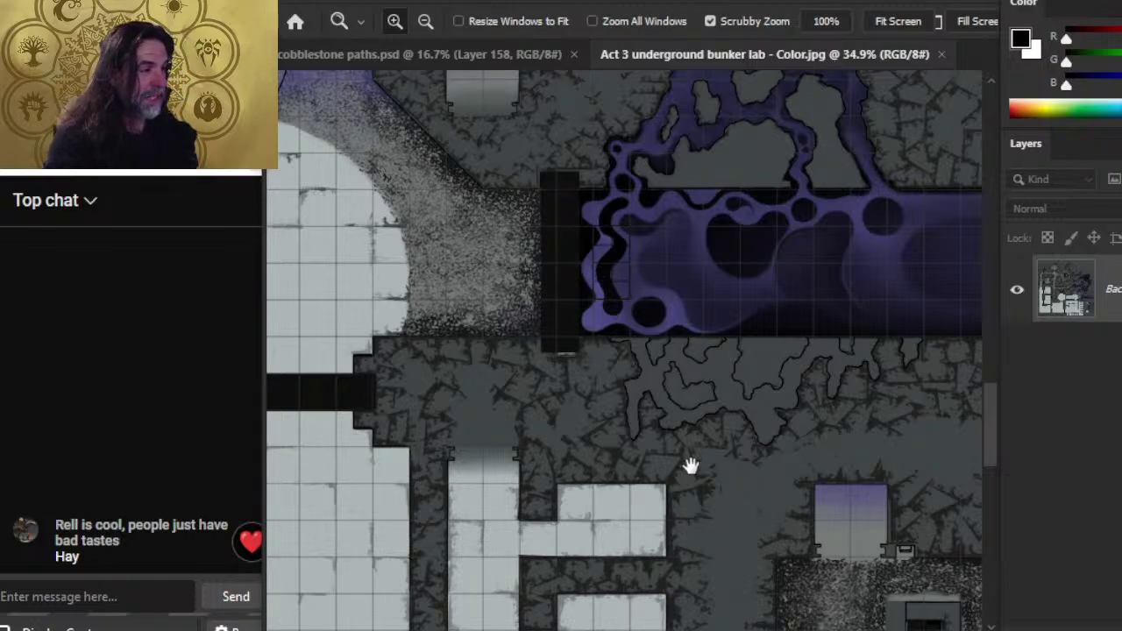
left_click_drag(687, 468, 441, 125)
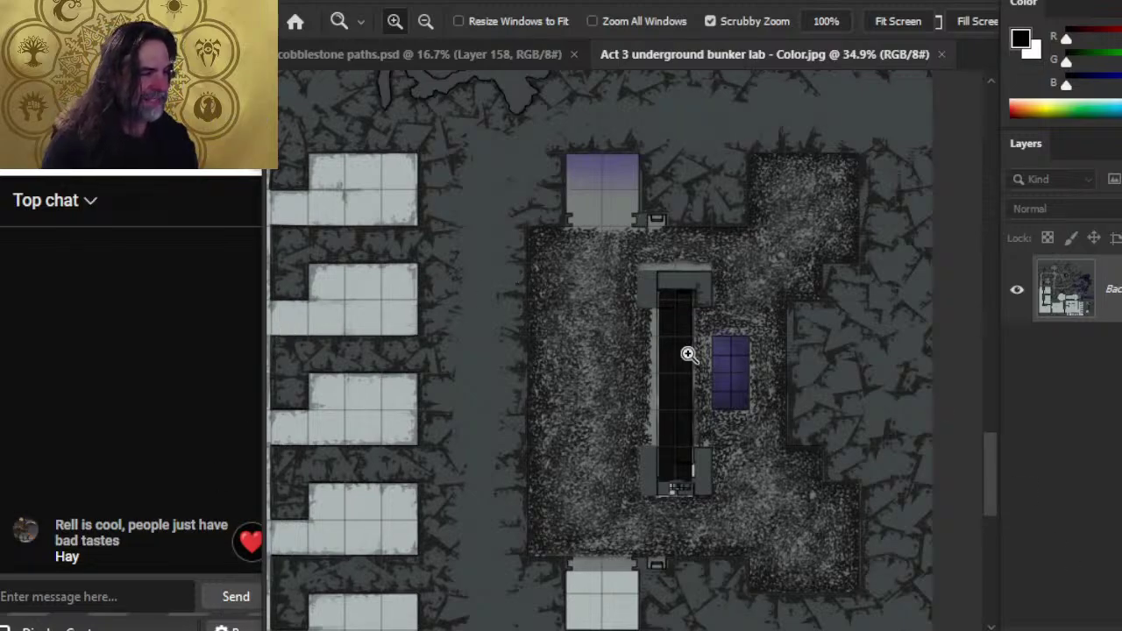
left_click_drag(684, 351, 591, 326)
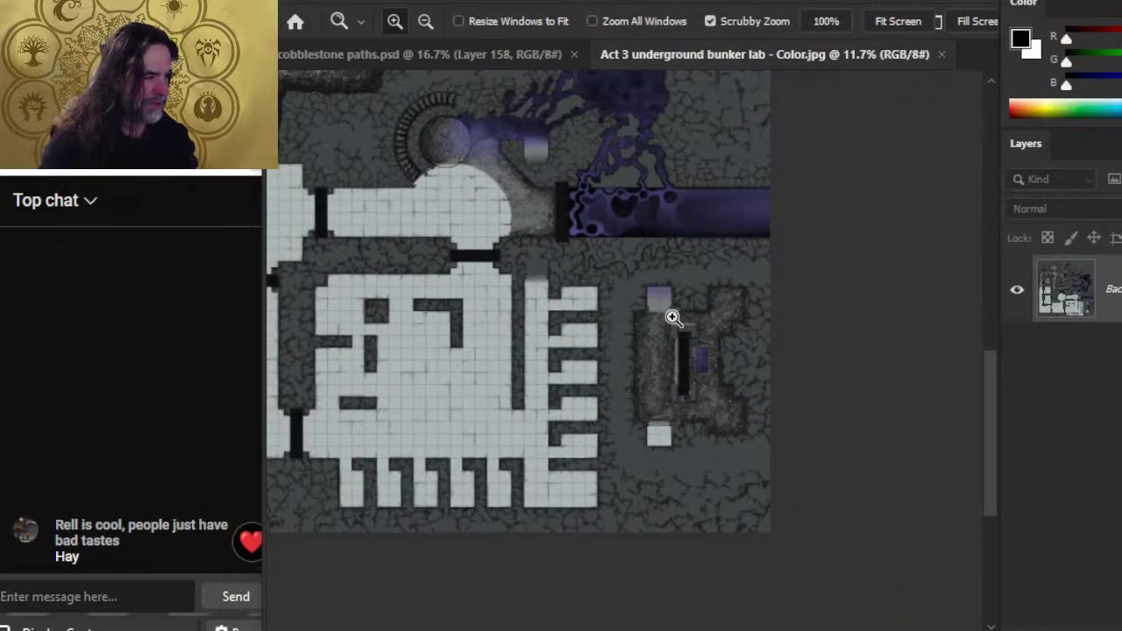
left_click_drag(533, 183, 601, 168)
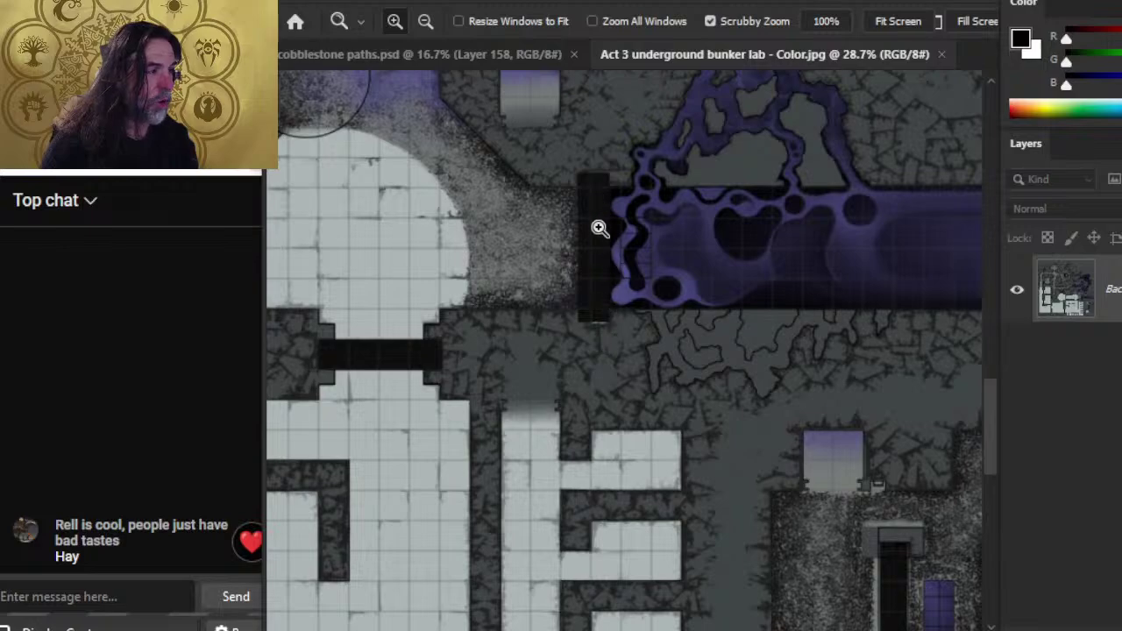
left_click_drag(801, 499, 861, 597)
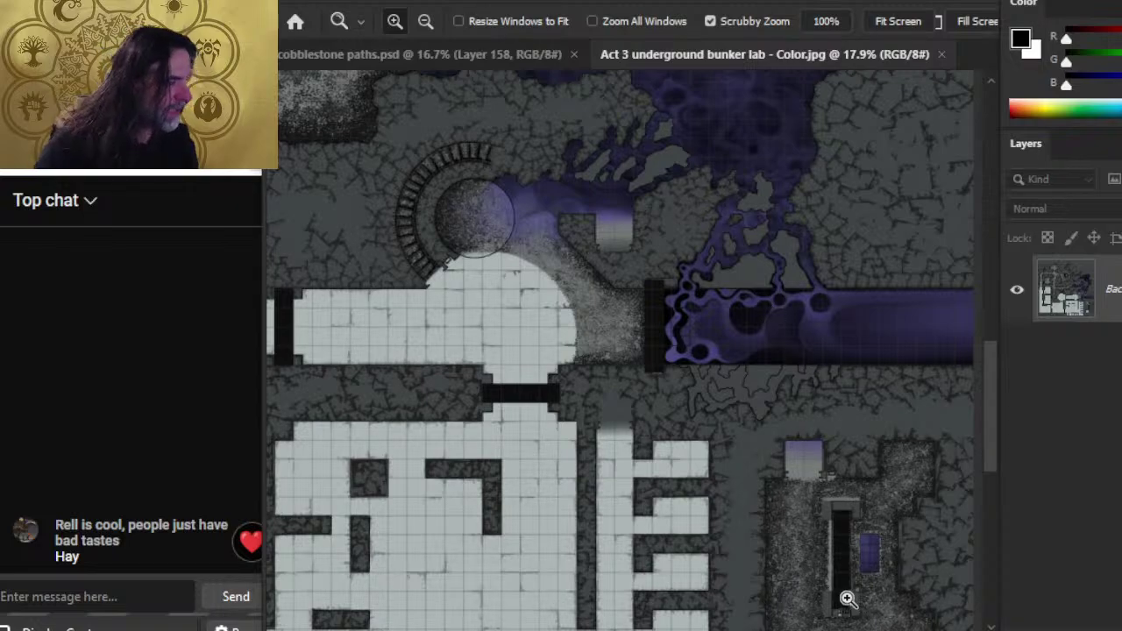
Step: Examine the bunker map's rubble-strewn cave passage, purple tunnels and curved staircase, and close the image
left_click_drag(797, 363, 636, 369)
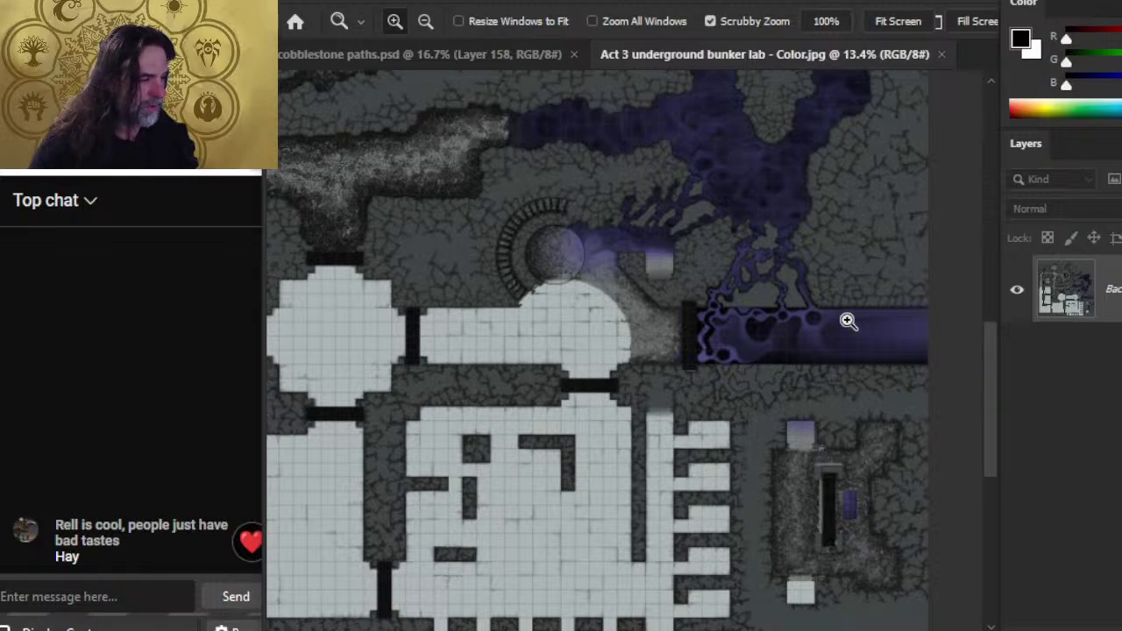
left_click_drag(568, 393, 728, 528)
left_click_drag(417, 194, 561, 233)
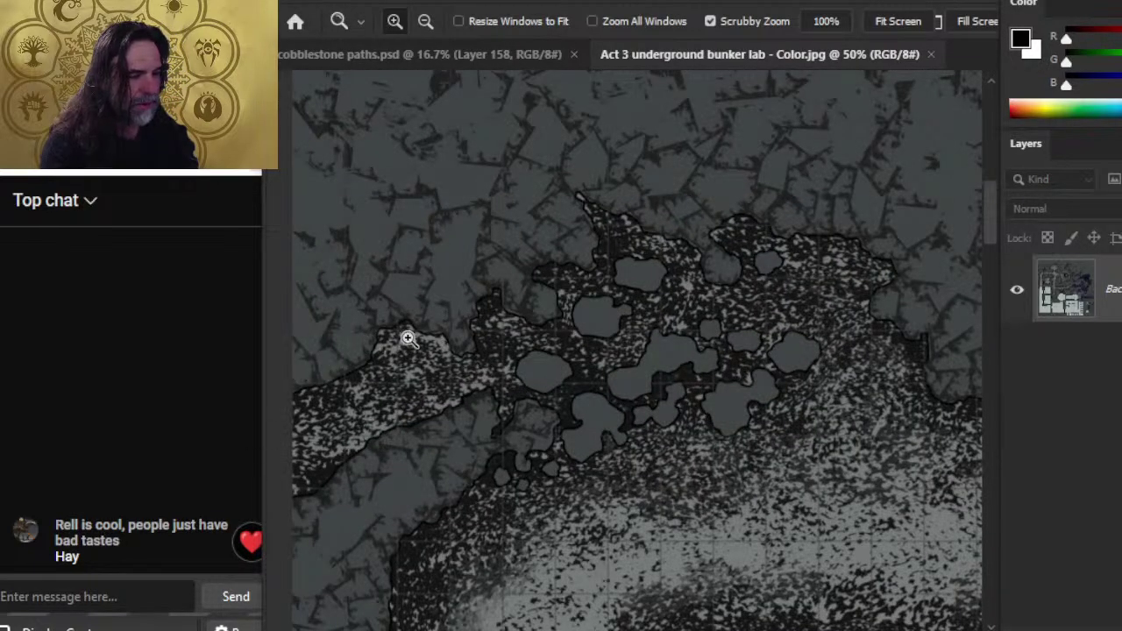
left_click_drag(889, 395, 814, 424)
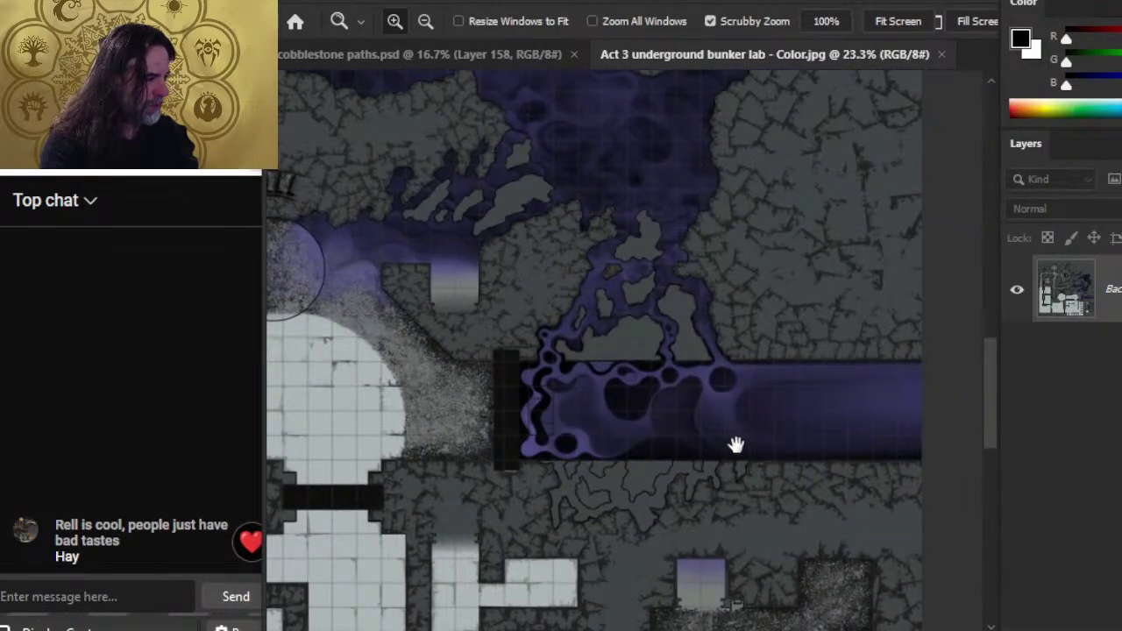
left_click_drag(446, 333, 781, 396)
left_click_drag(677, 430, 702, 430)
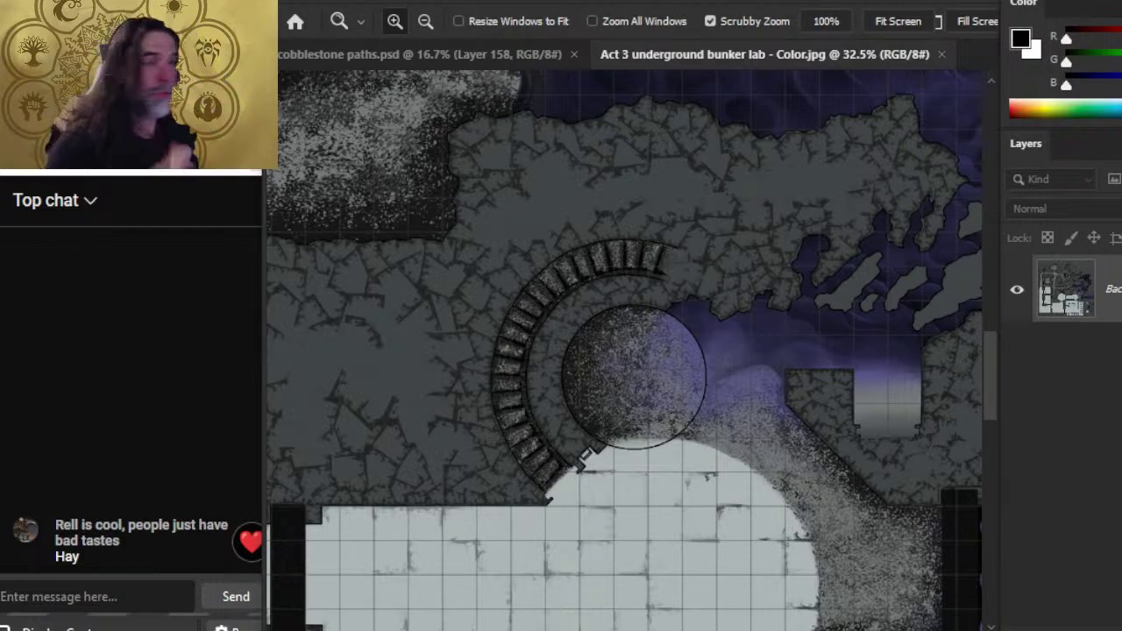
left_click(942, 54)
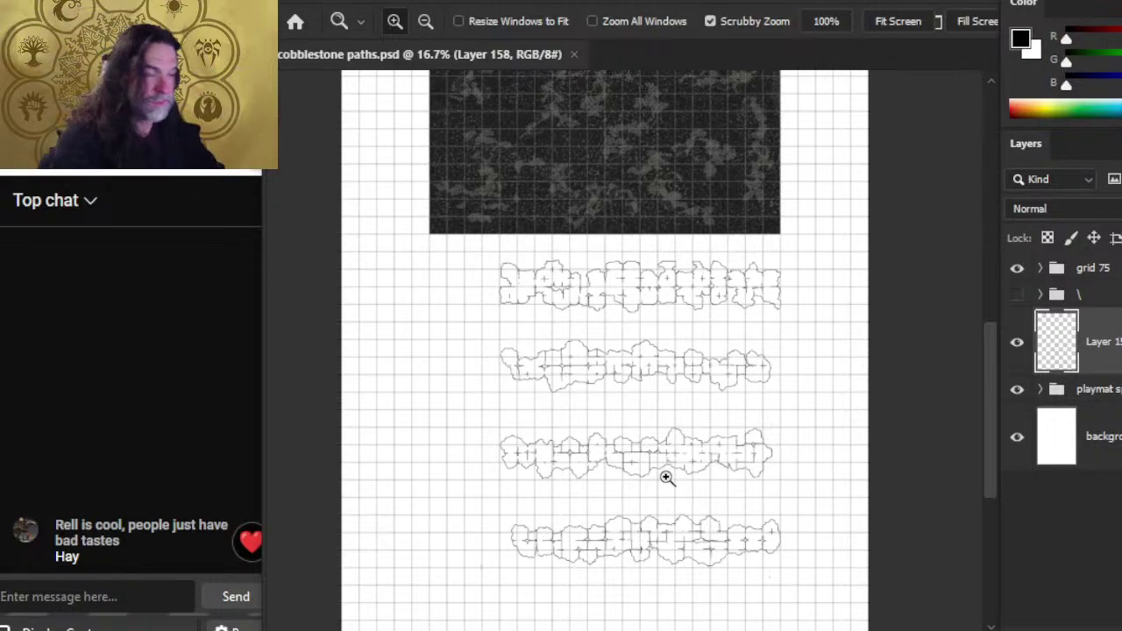
Step: Nudge the cobblestone outlines on Layer 158 slightly left to line up with the grid
left_click(658, 303)
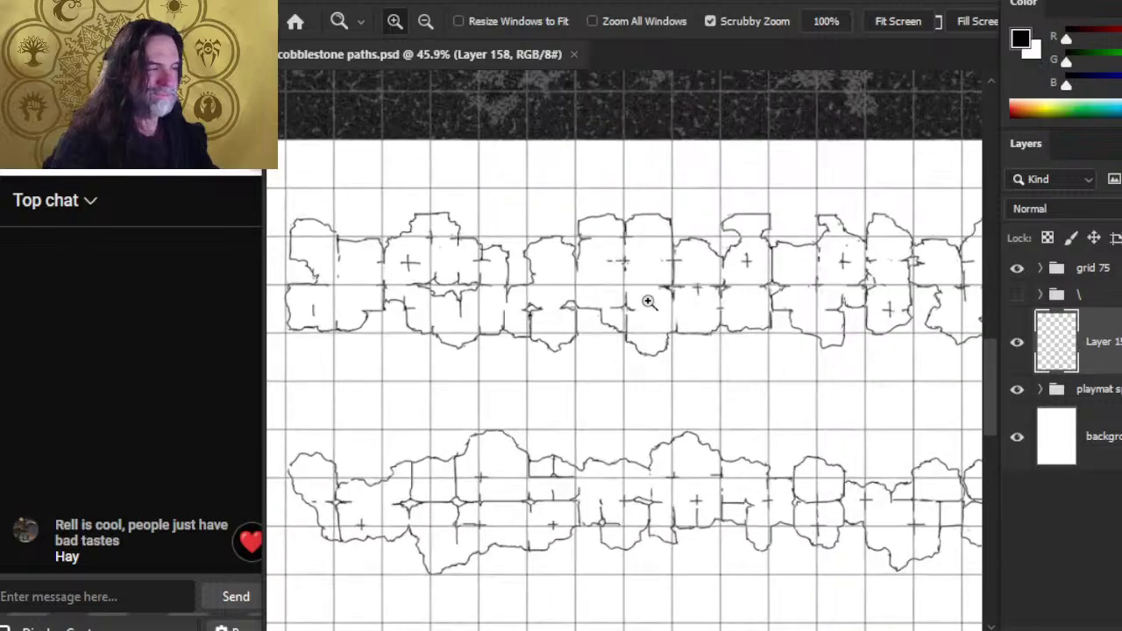
left_click(727, 300)
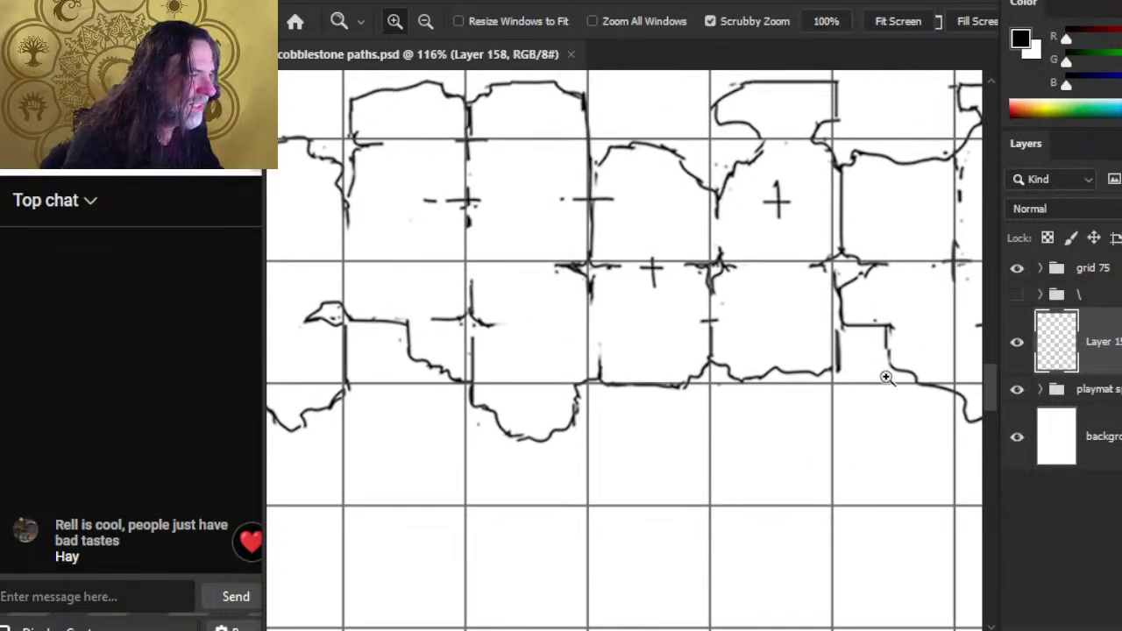
key("v")
key("Left")
key("Left")
key("Left")
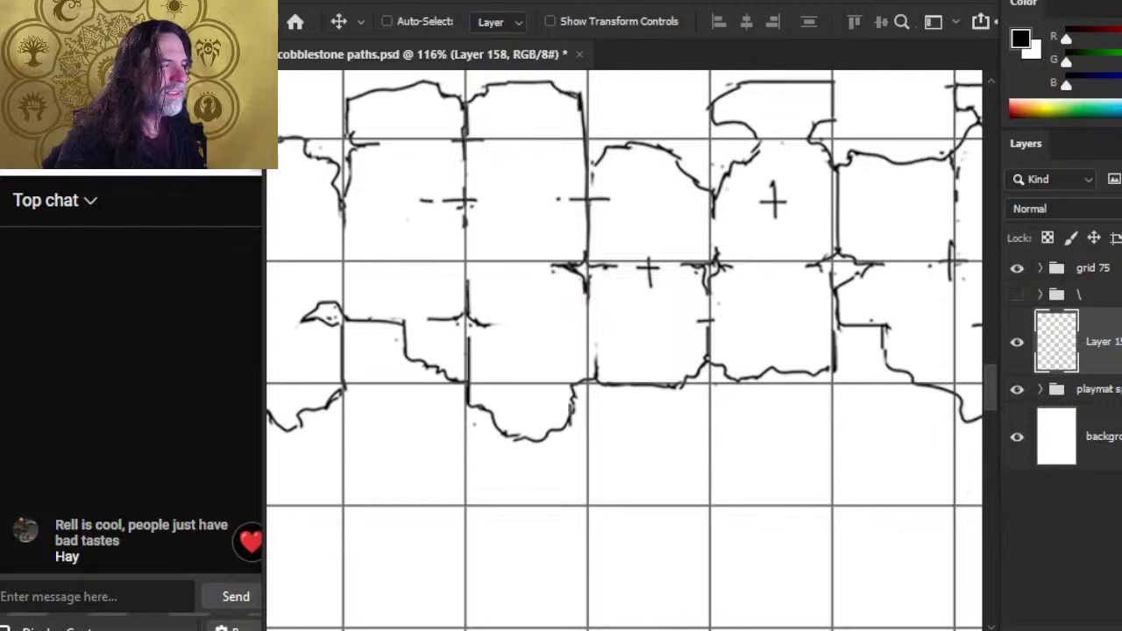
left_click(1017, 350)
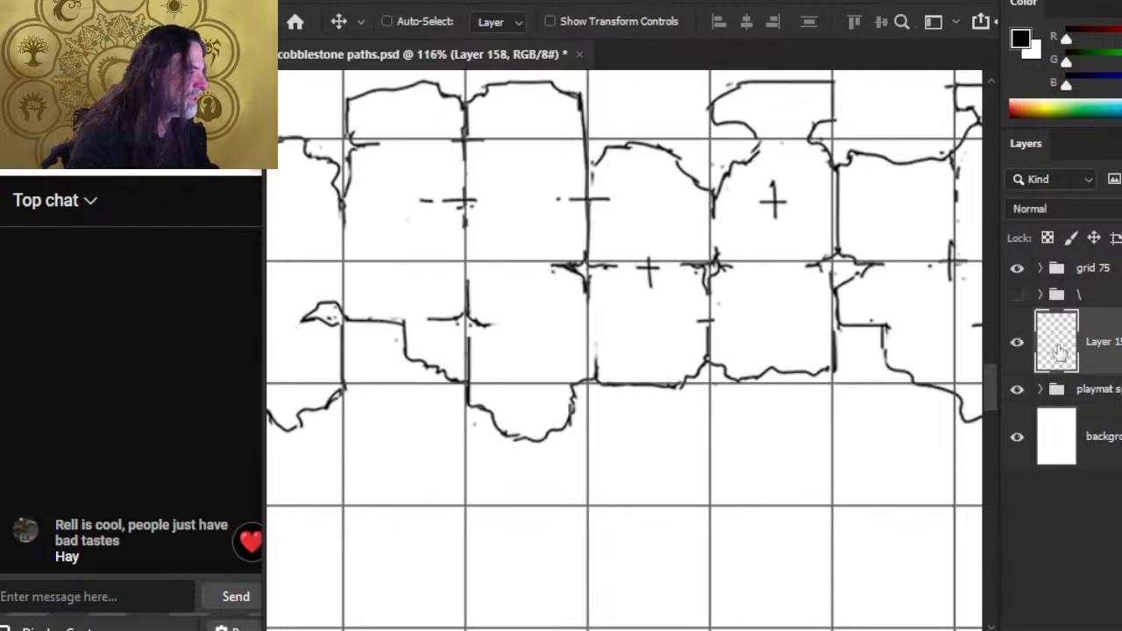
Step: Set the Eraser to a solid round 20 px tip at 100% opacity for cleaning up the top row of outlines
key("z")
left_click_drag(772, 232, 735, 378)
key("b")
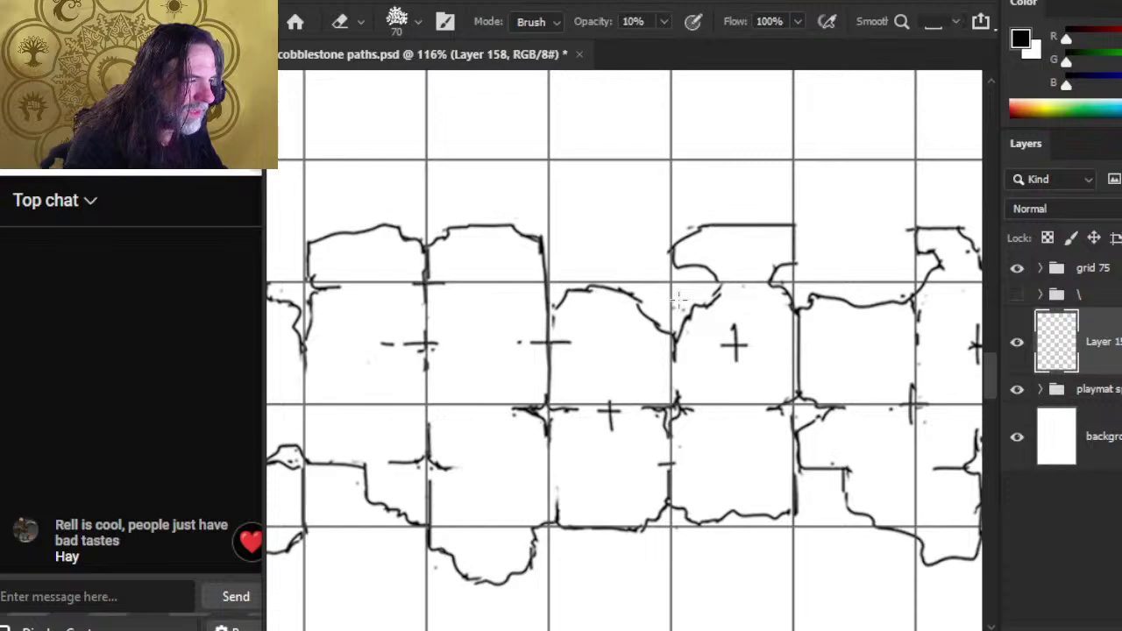
right_click(658, 316)
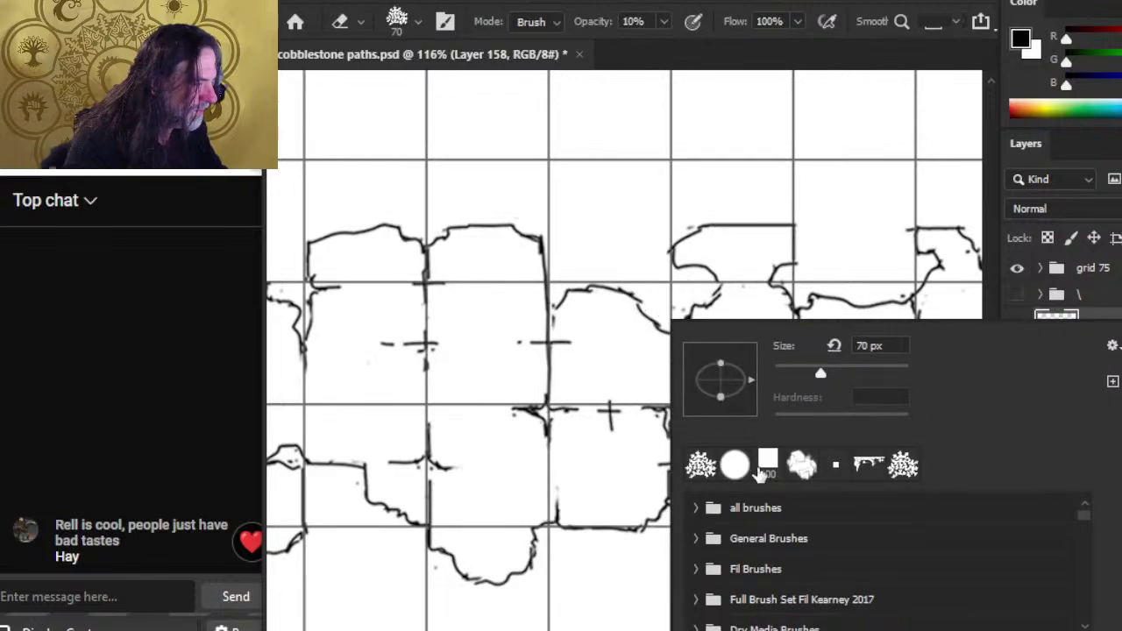
left_click(736, 465)
left_click(771, 141)
key("bracketleft")
key("bracketleft")
key("bracketleft")
key("bracketleft")
key("bracketleft")
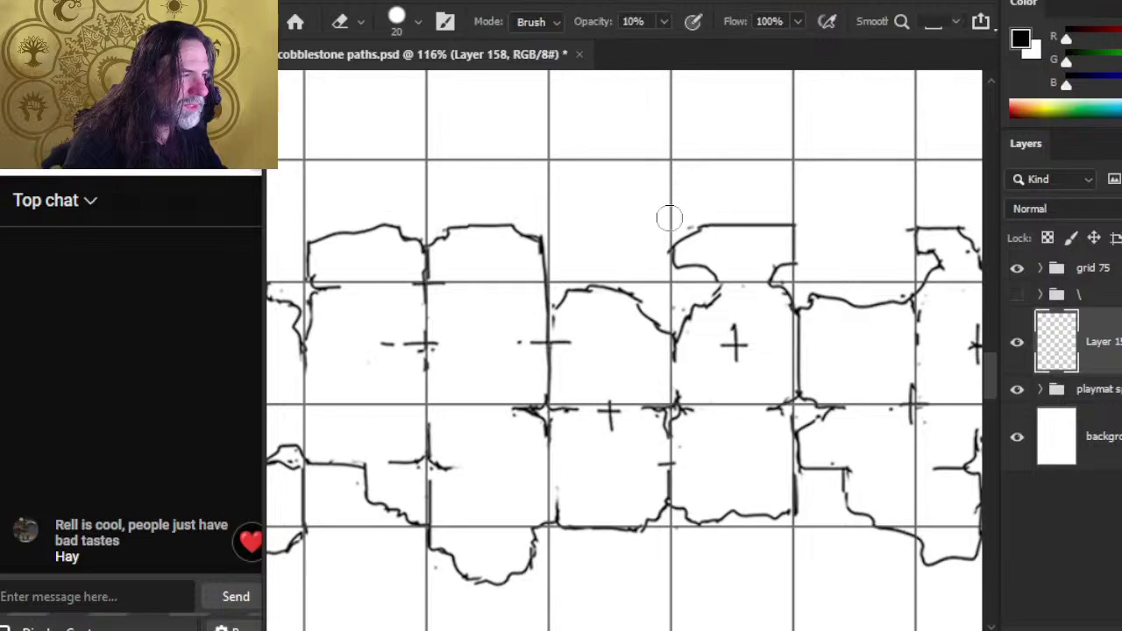
key("0")
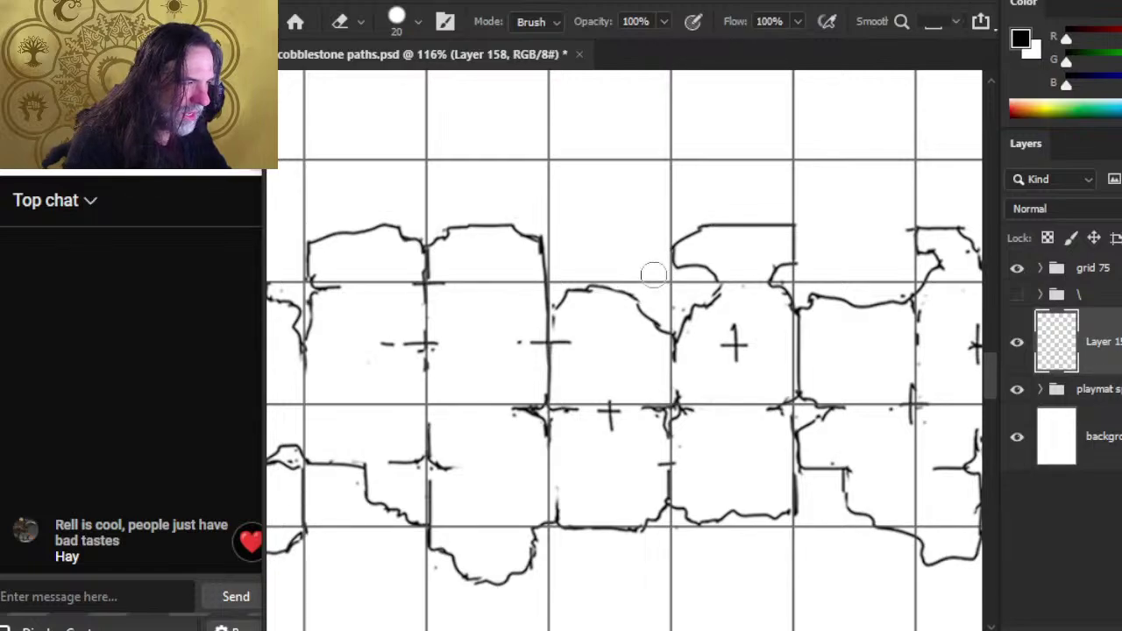
Step: Set the Brush to a hard round 3 px tip for redrawing the stone outlines
key("b")
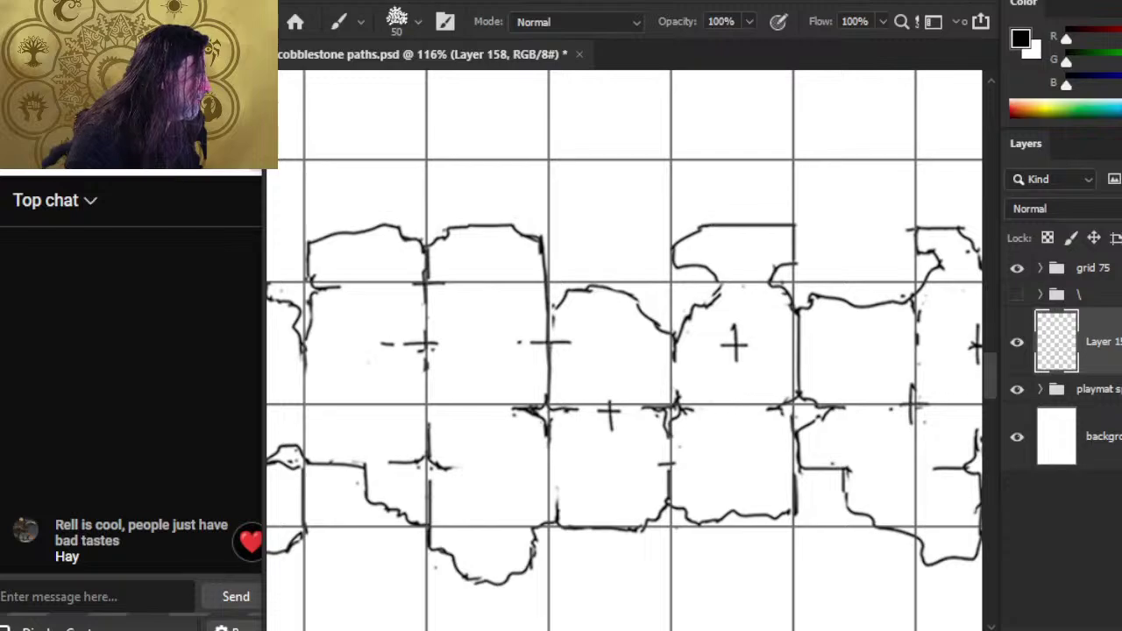
right_click(733, 254)
left_click(761, 396)
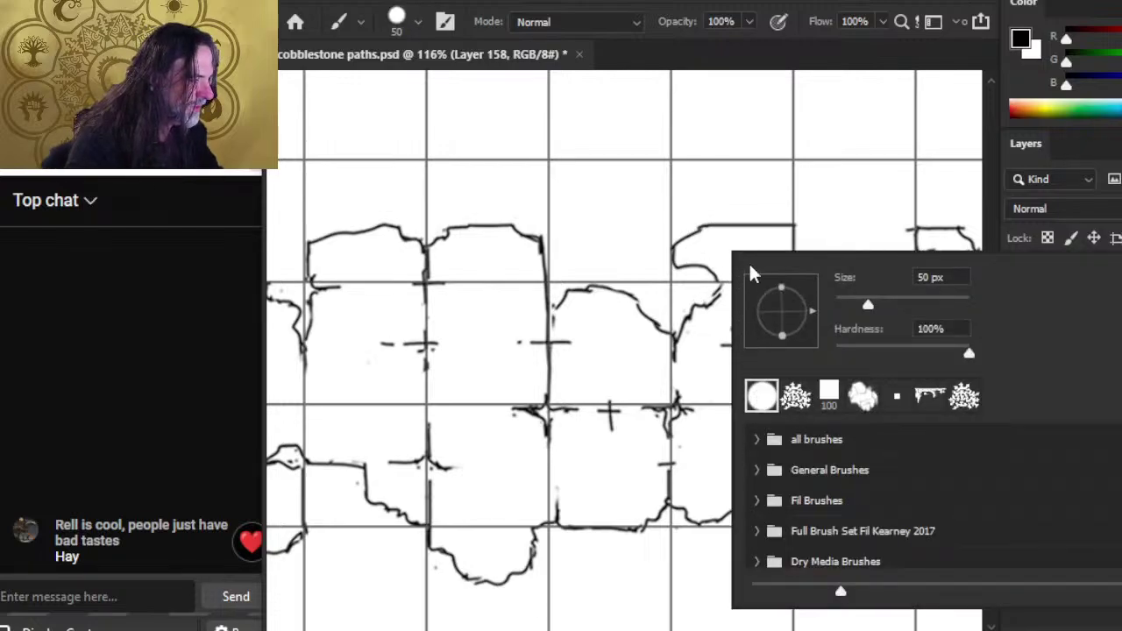
key("Escape")
key("bracketleft")
key("bracketleft")
key("bracketleft")
key("bracketleft")
key("bracketleft")
key("bracketleft")
key("bracketleft")
key("bracketleft")
key("bracketleft")
key("bracketleft")
key("bracketleft")
key("bracketleft")
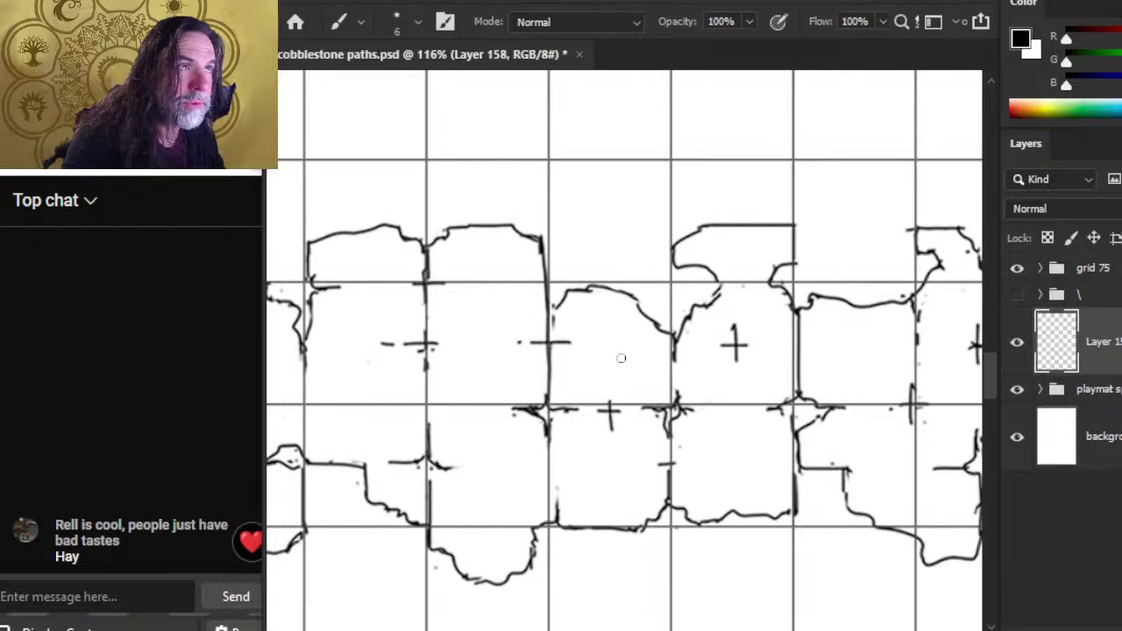
key("bracketleft")
key("bracketleft")
key("bracketleft")
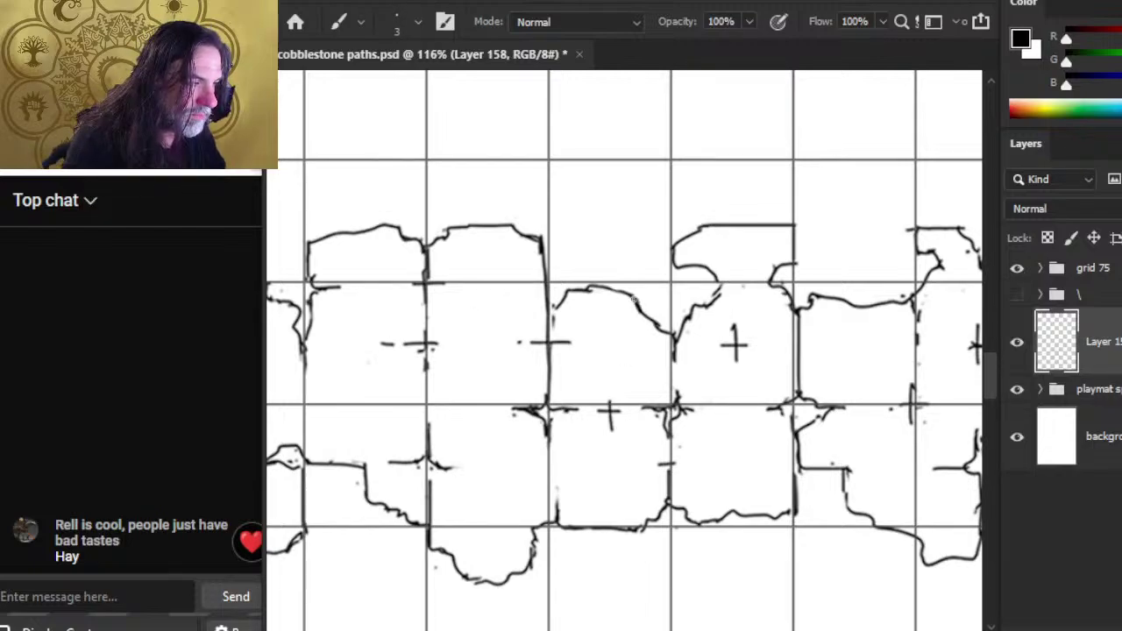
Step: Erase the jagged kink below the notch of the flat-topped stone and redraw that edge as a clean line
key("e")
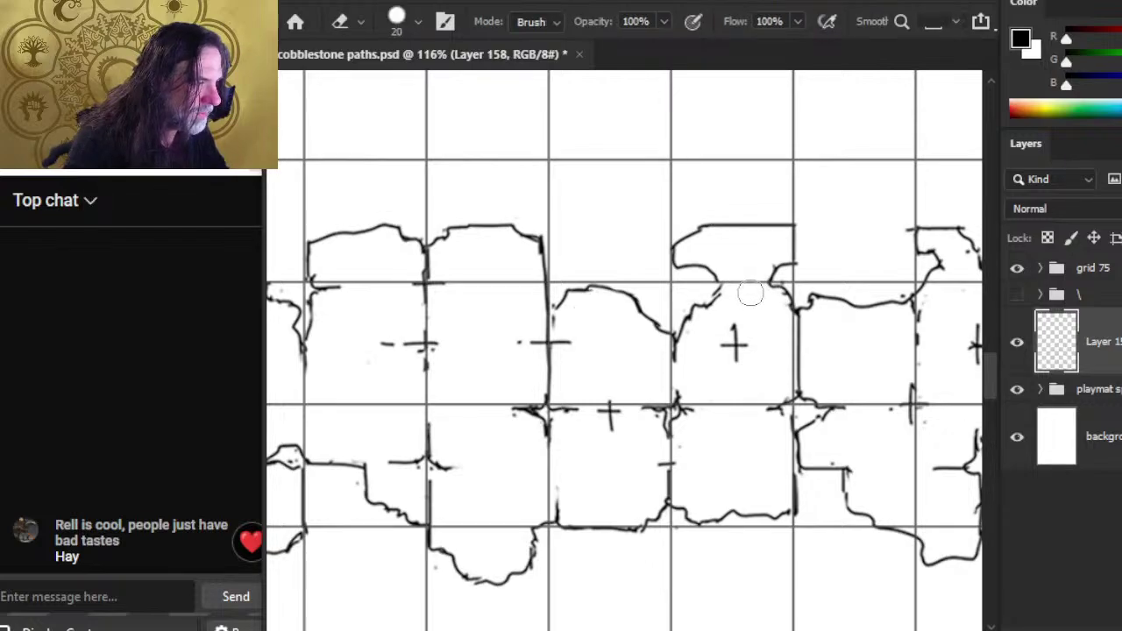
left_click(714, 300)
key("b")
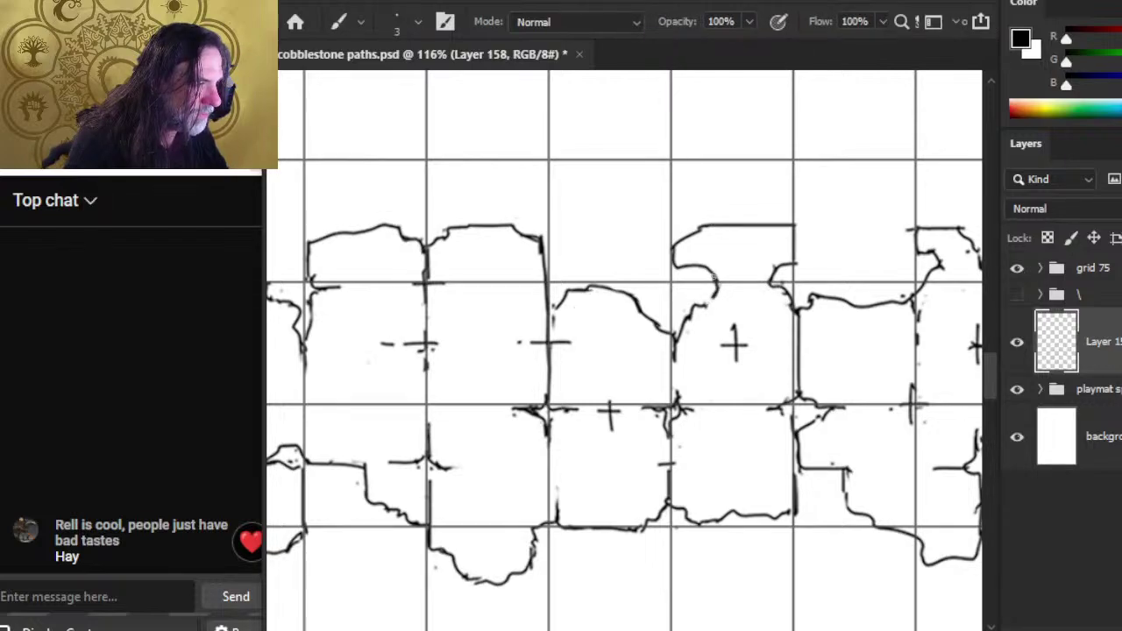
Step: Trim the stub overhanging the hooked stone's upper corner and redraw its jagged right slope as a smooth line
key("e")
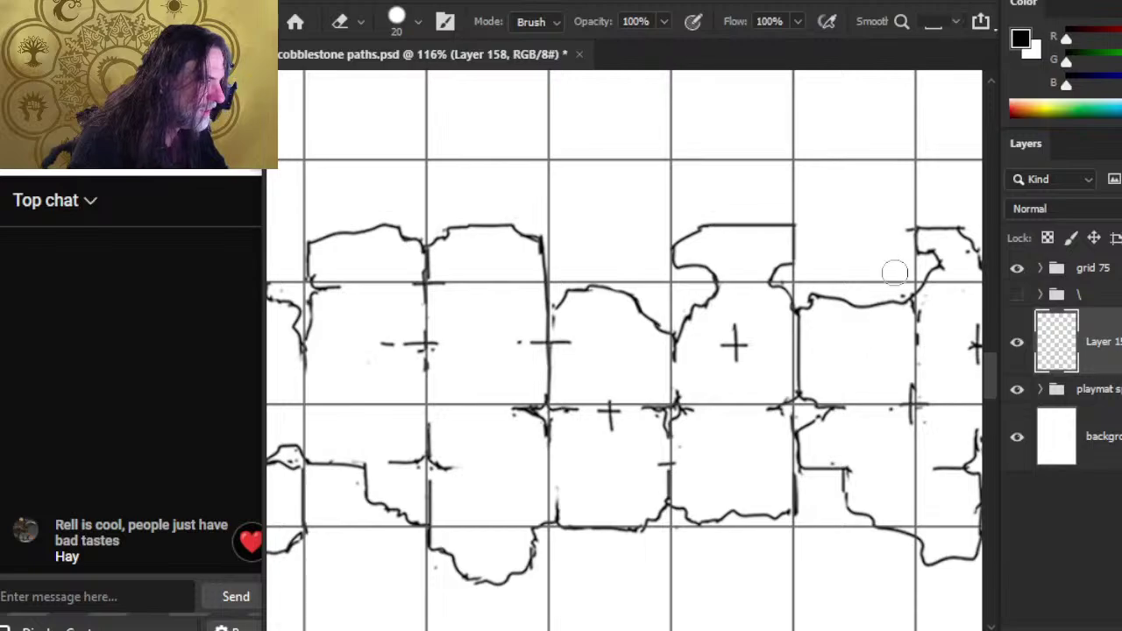
scroll(864, 345, "down", 1)
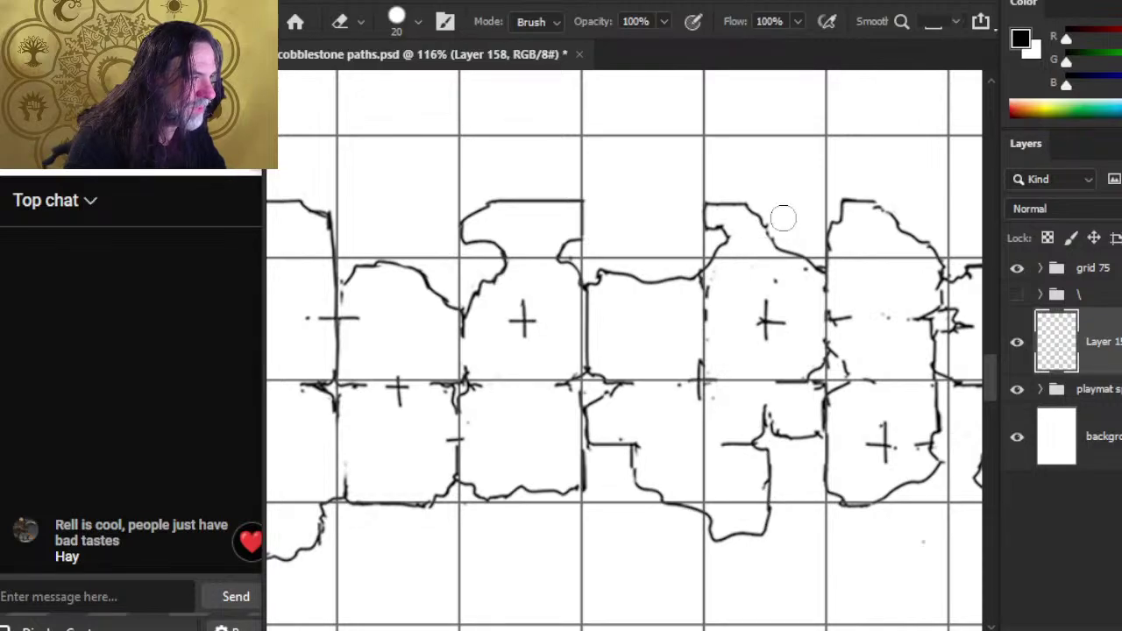
key("b")
left_click_drag(762, 227, 787, 266)
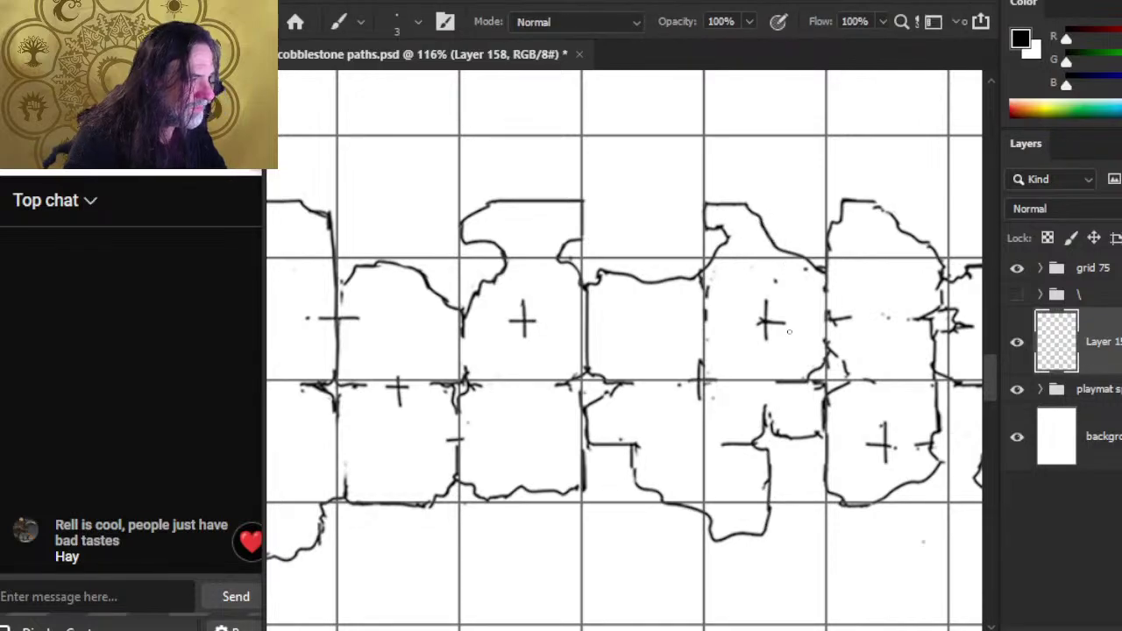
Step: Erase the stray specks below the hooked stone's slope and inside the neighbouring tall stone, reducing the Eraser to 5 px
key("e")
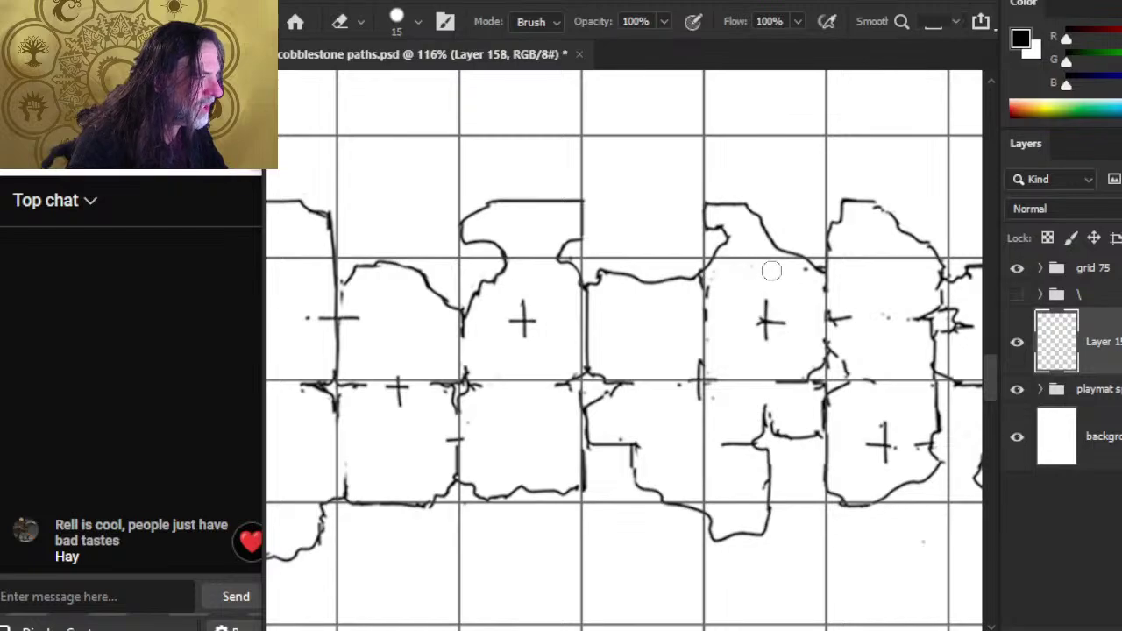
key("bracketleft")
key("bracketleft")
key("bracketleft")
key("bracketleft")
key("bracketleft")
key("bracketleft")
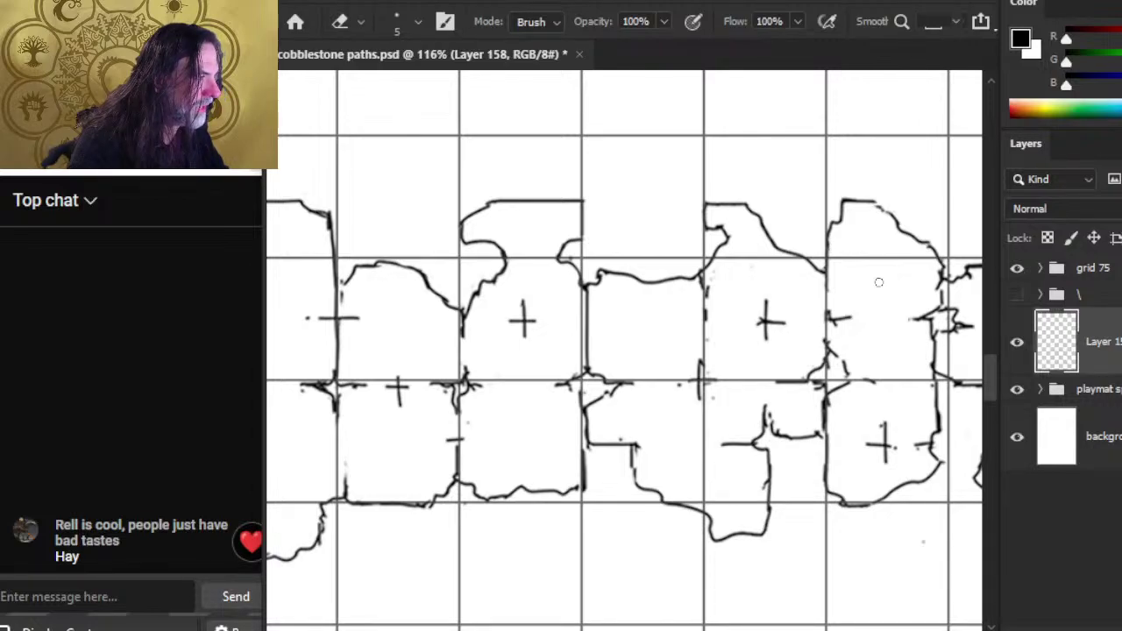
Step: Redraw the tall rounded stone's jagged right shoulder as a smooth line, trimming it with the Eraser at 4 px
key("b")
mouse_move(873, 202)
left_mouse_down()
mouse_move(932, 235)
mouse_move(958, 274)
mouse_move(933, 254)
mouse_move(944, 269)
left_mouse_up()
key("e")
key("b")
key("e")
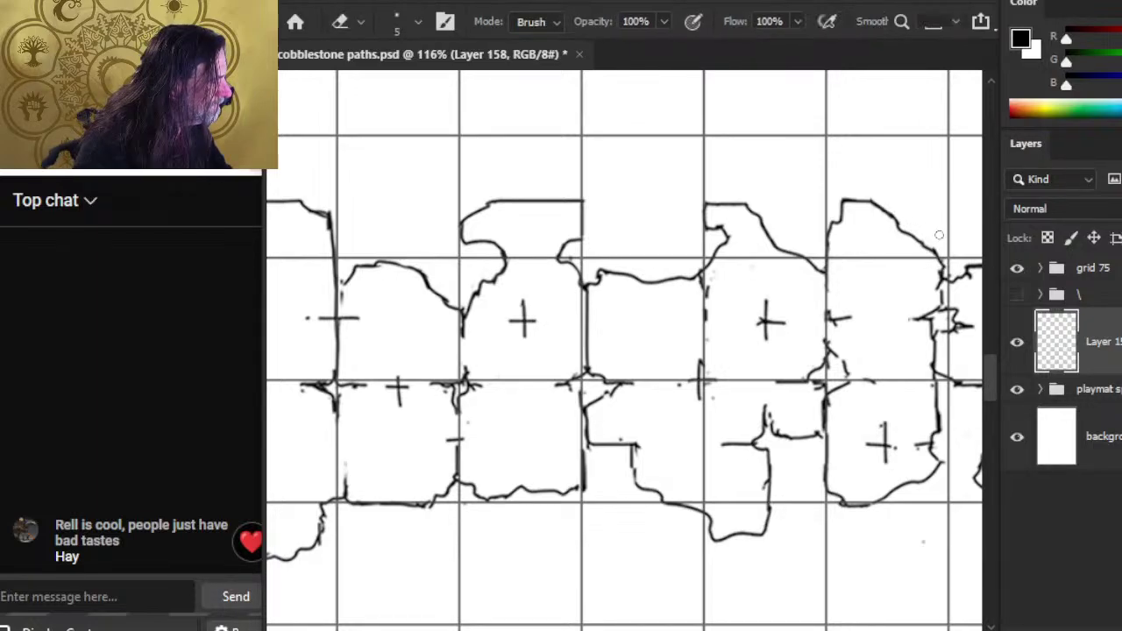
key("bracketleft")
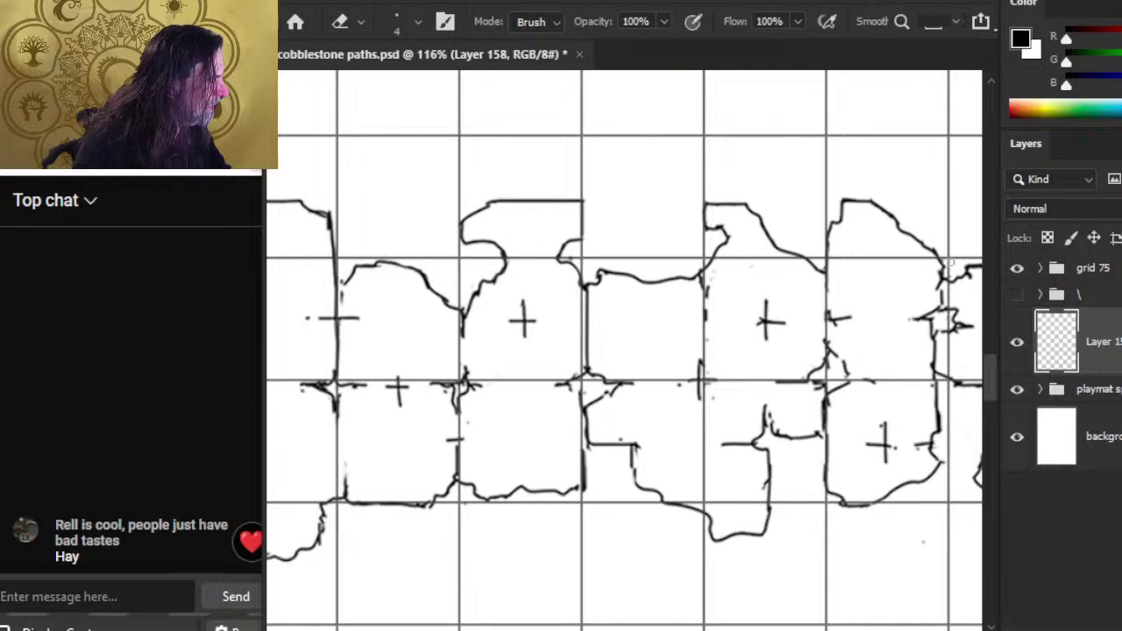
key("b")
left_click_drag(938, 254, 944, 268)
key("e")
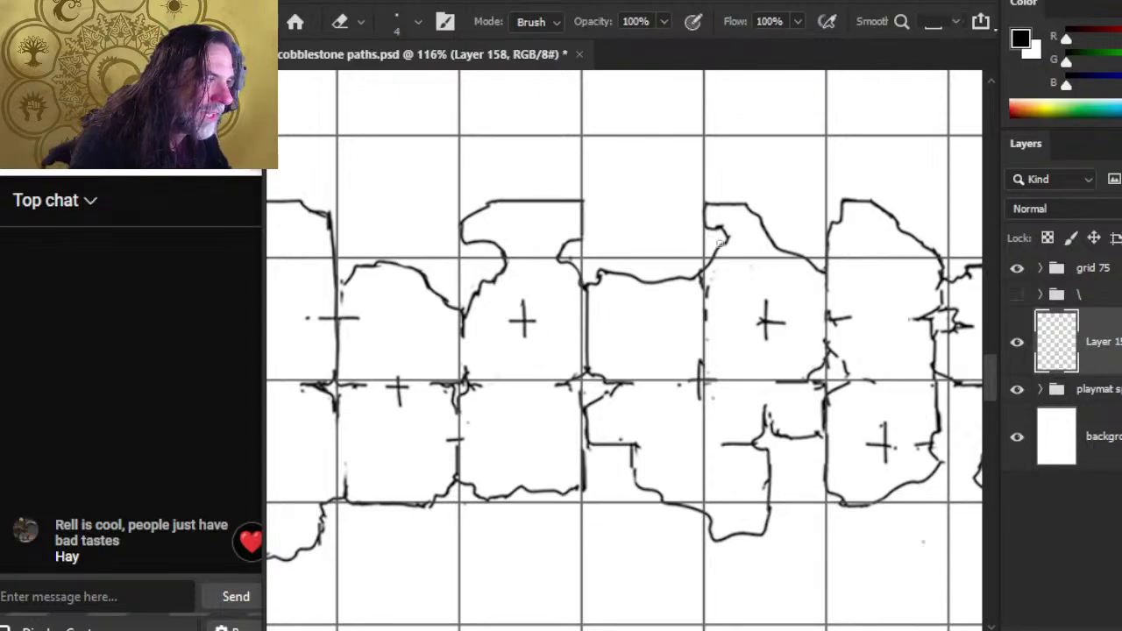
Step: Smooth the inner curve of the hooked stone and clean up the broken vertical edge beneath it
key("b")
key("e")
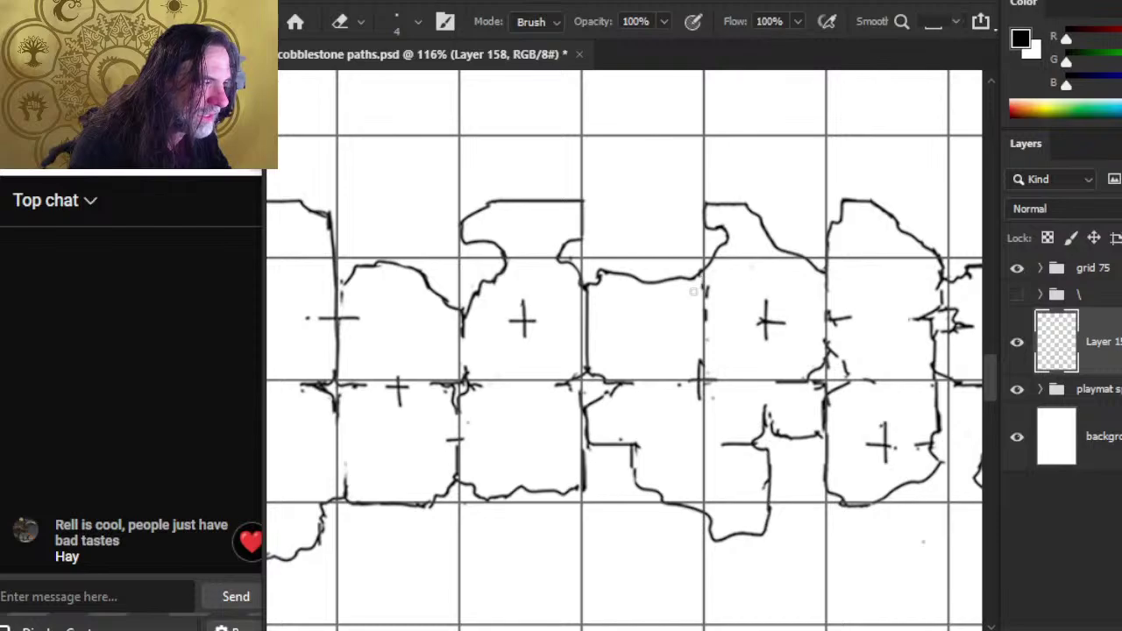
key("b")
key("e")
key("b")
key("e")
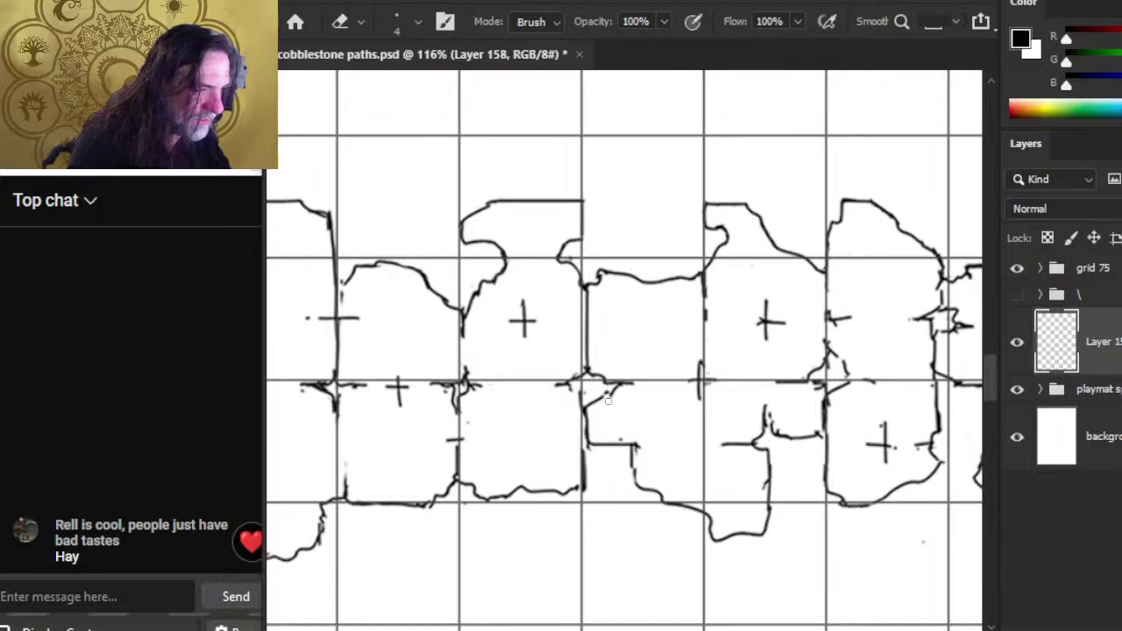
Step: Clean up the wedge-shaped junction and vertical edge where the flat-topped stone meets its right neighbour, undoing the last stroke
key("b")
mouse_move(617, 388)
left_mouse_down()
mouse_move(572, 389)
mouse_move(590, 414)
mouse_move(575, 371)
mouse_move(584, 388)
mouse_move(572, 386)
mouse_move(586, 364)
mouse_move(586, 389)
mouse_move(571, 388)
mouse_move(589, 382)
mouse_move(584, 325)
left_mouse_up()
key("e")
key("b")
key("e")
key("b")
key("e")
key("b")
key("ctrl+z")
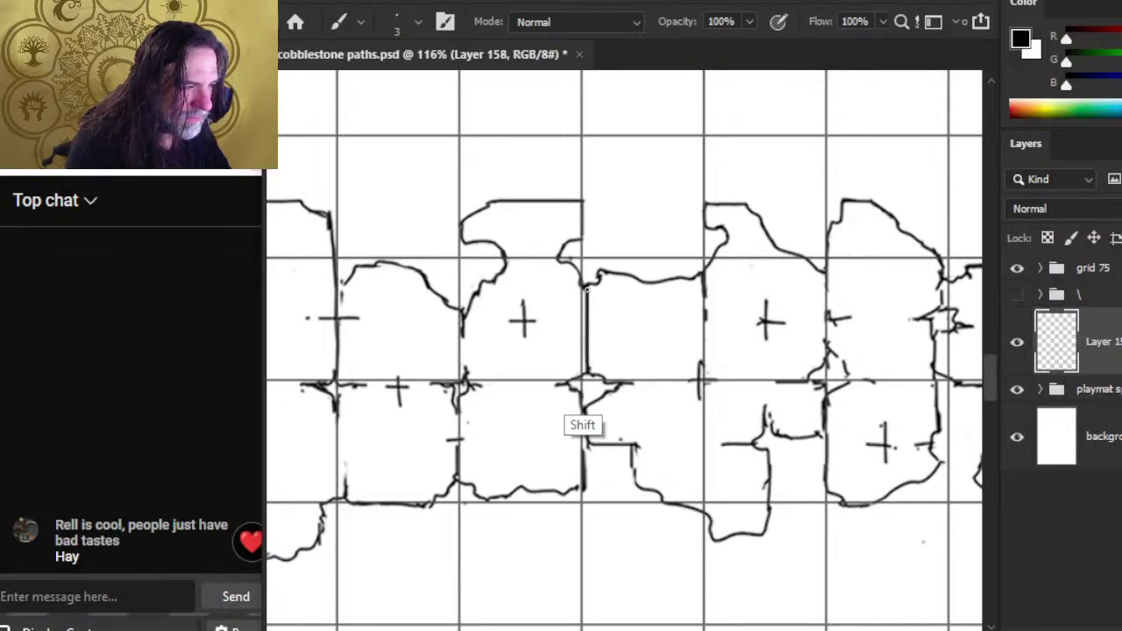
Step: Erase the specks along the stepped ledge and redraw the thick vertical edge beside it as a thin line
key("e")
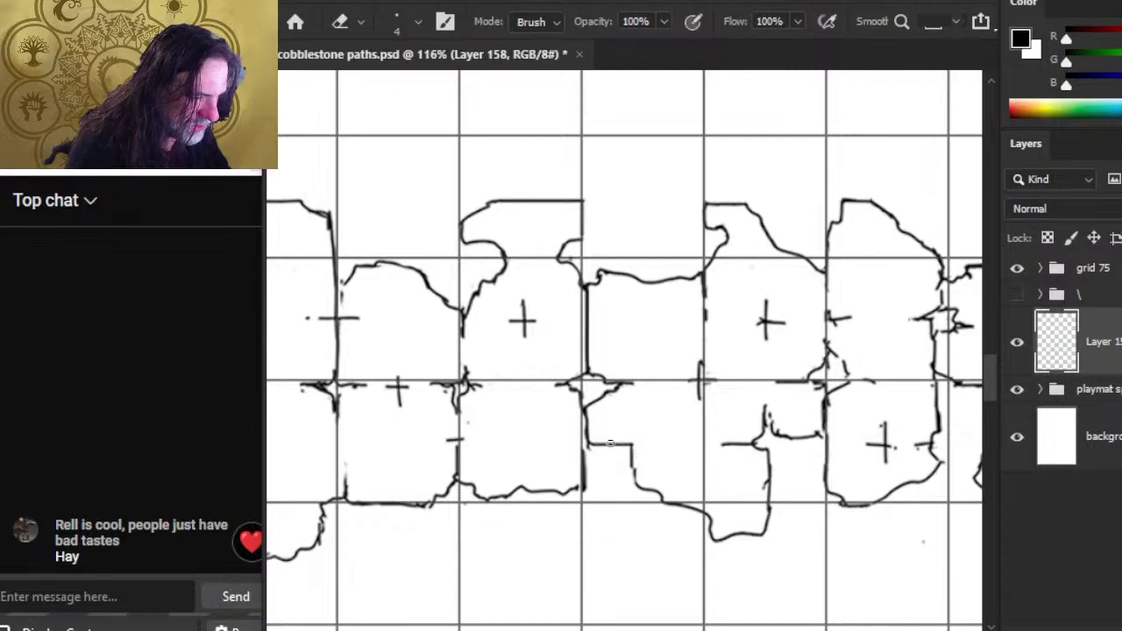
key("b")
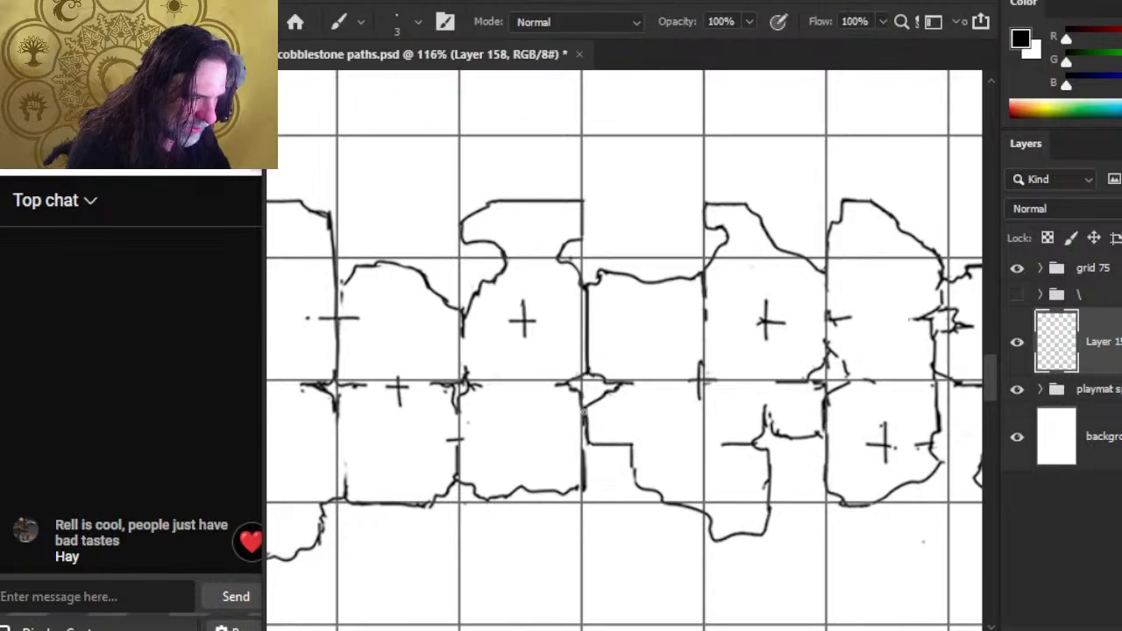
left_click_drag(583, 409, 587, 493)
key("e")
key("b")
key("e")
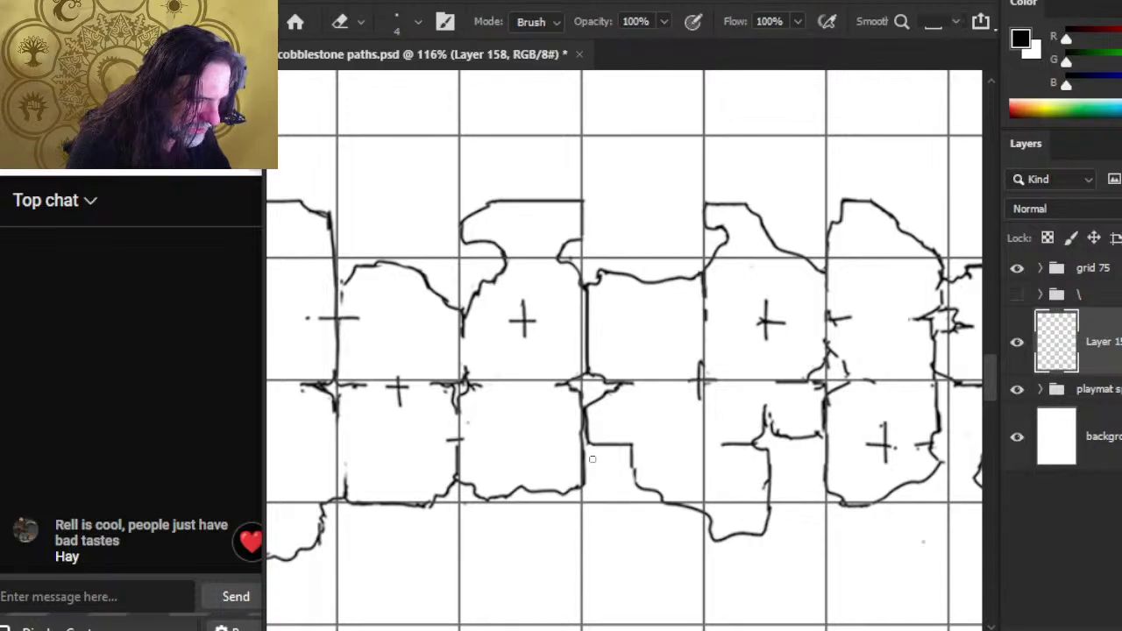
Step: Erase the jagged lower edge running down from the stepped ledge and redraw it as a clean line
key("b")
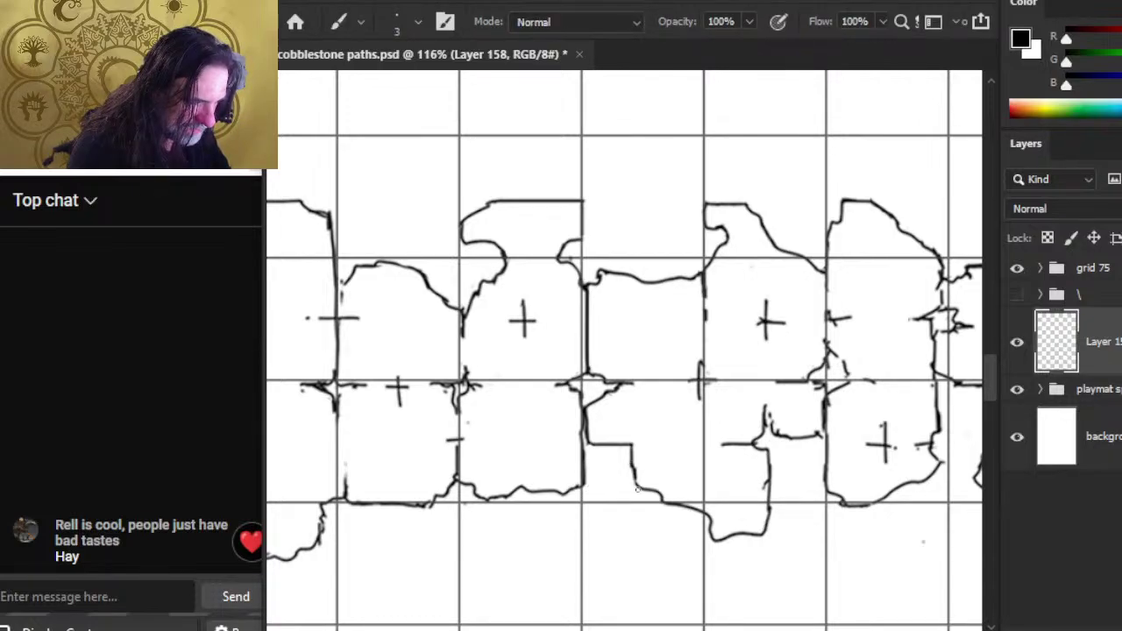
key("e")
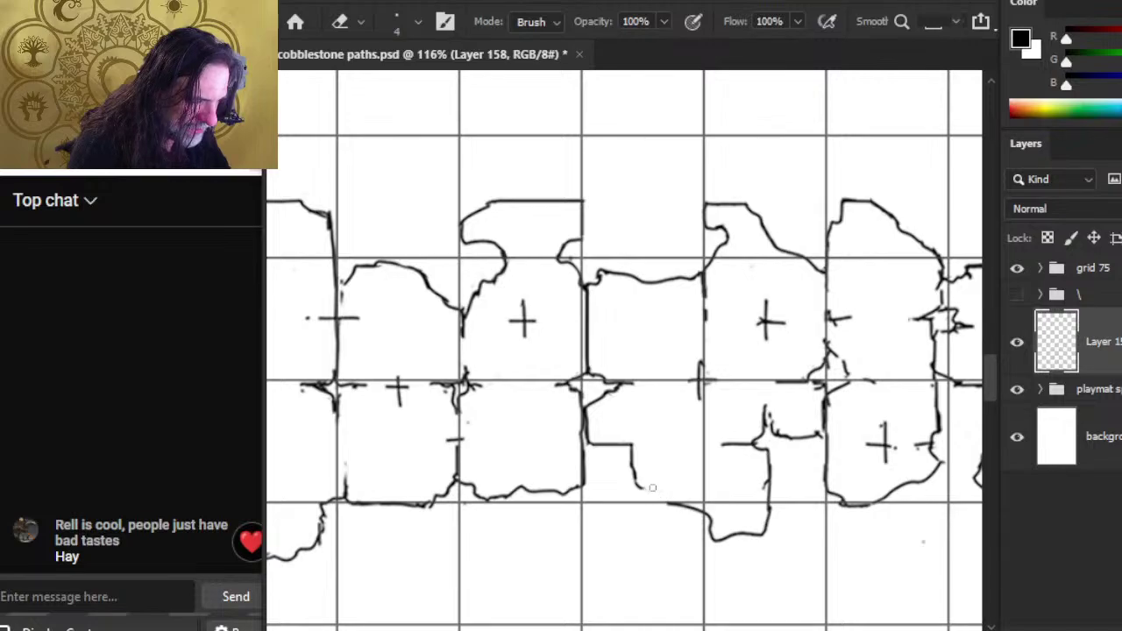
key("b")
mouse_move(638, 480)
left_mouse_down()
mouse_move(713, 531)
mouse_move(744, 450)
left_mouse_up()
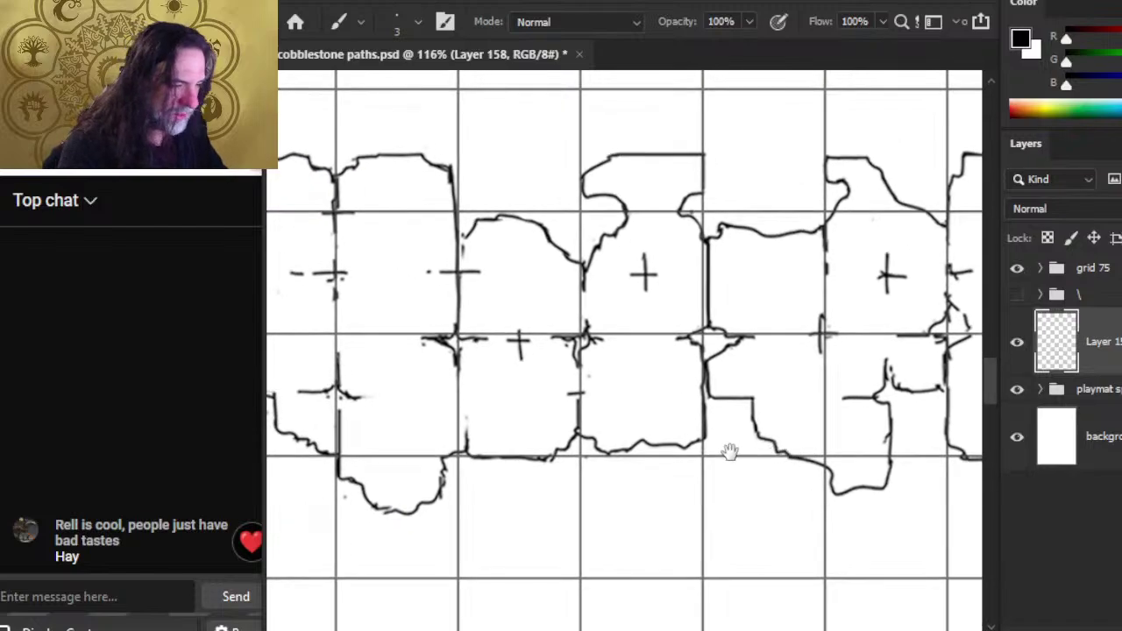
Step: Clear the specks beside the junction between the arched and flat-topped stones and touch up its small outline
key("e")
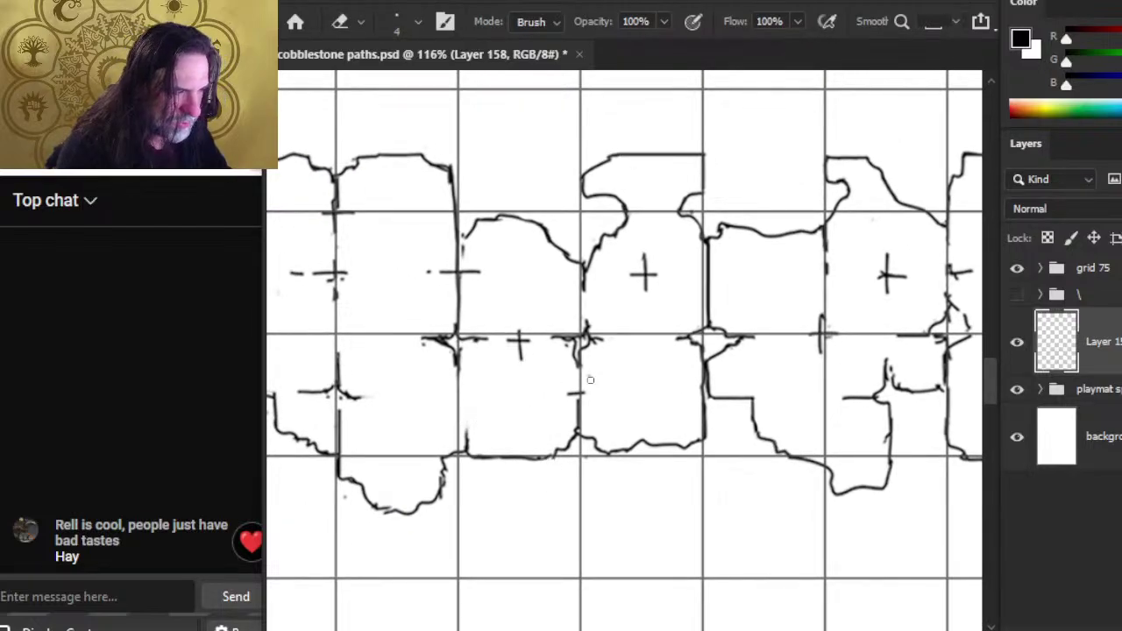
key("b")
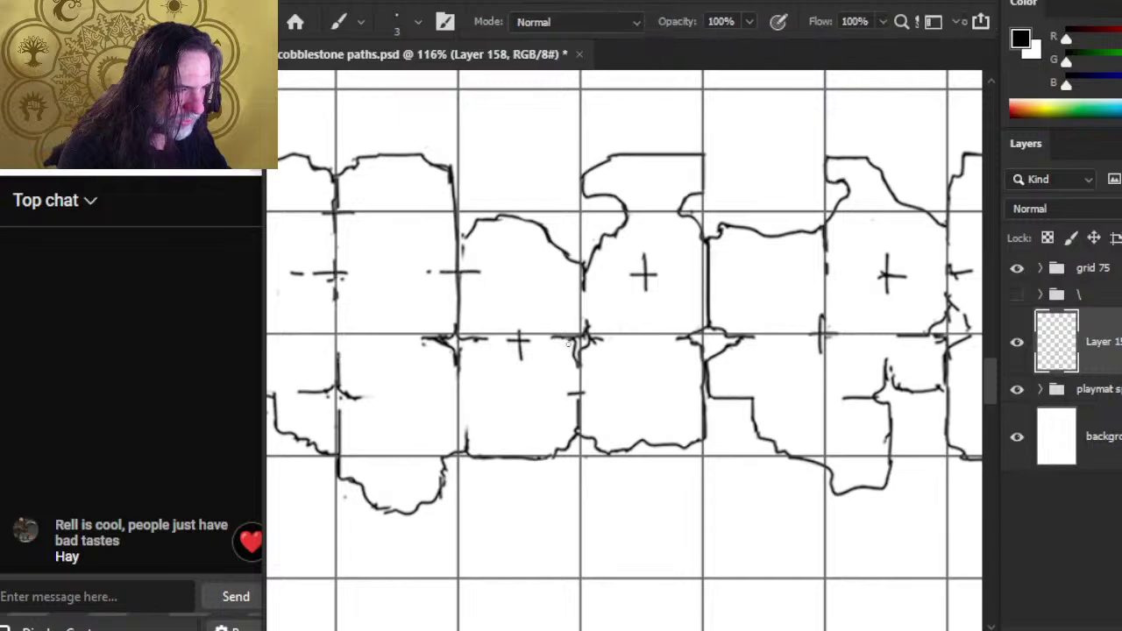
left_click_drag(565, 340, 559, 346)
key("e")
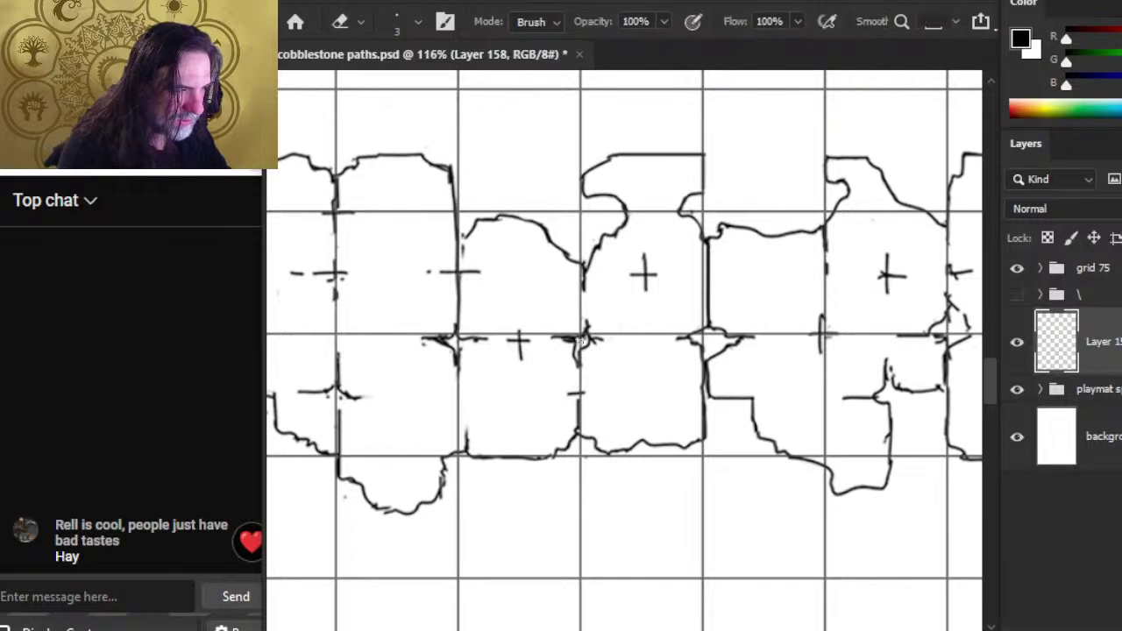
key("b")
left_click_drag(584, 339, 568, 342)
key("e")
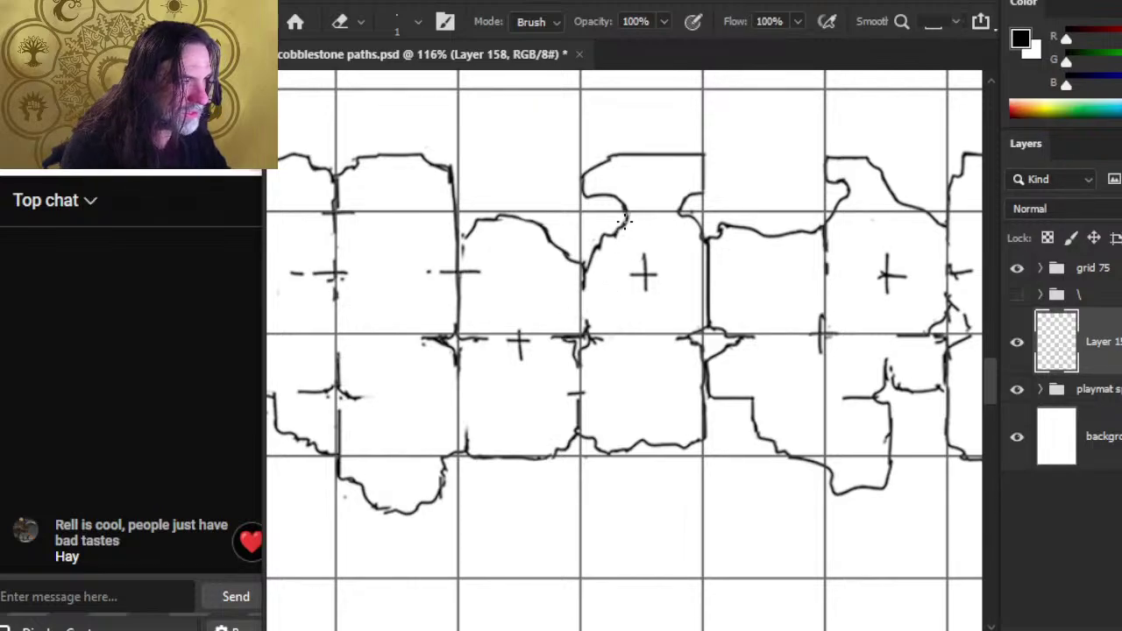
Step: Reshape the curved notch on the flat-topped stone's left side, using the Eraser at 3 px to thin its edge
key("bracketright")
key("bracketright")
left_click_drag(624, 223, 628, 207)
key("b")
key("e")
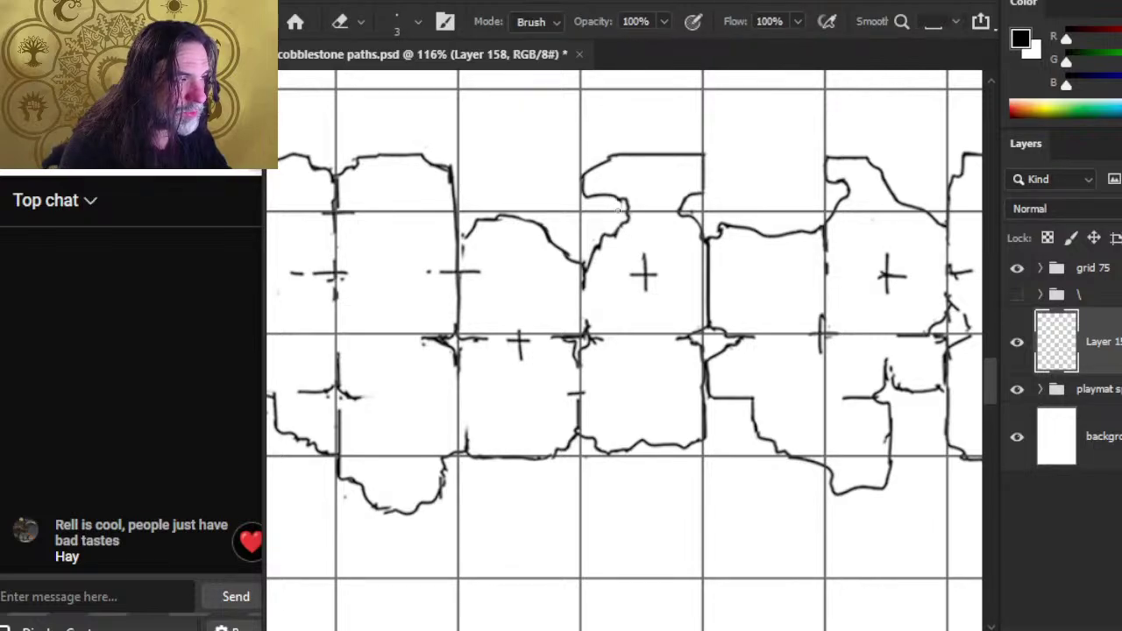
key("b")
mouse_move(605, 201)
left_mouse_down()
mouse_move(616, 190)
mouse_move(625, 203)
left_mouse_up()
key("e")
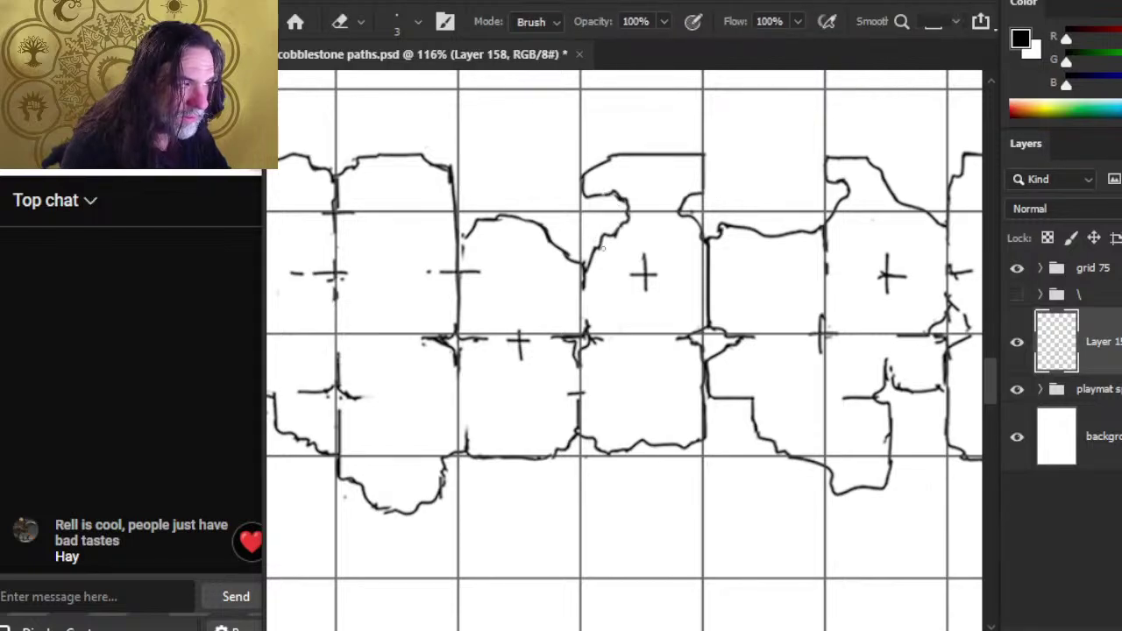
key("b")
key("e")
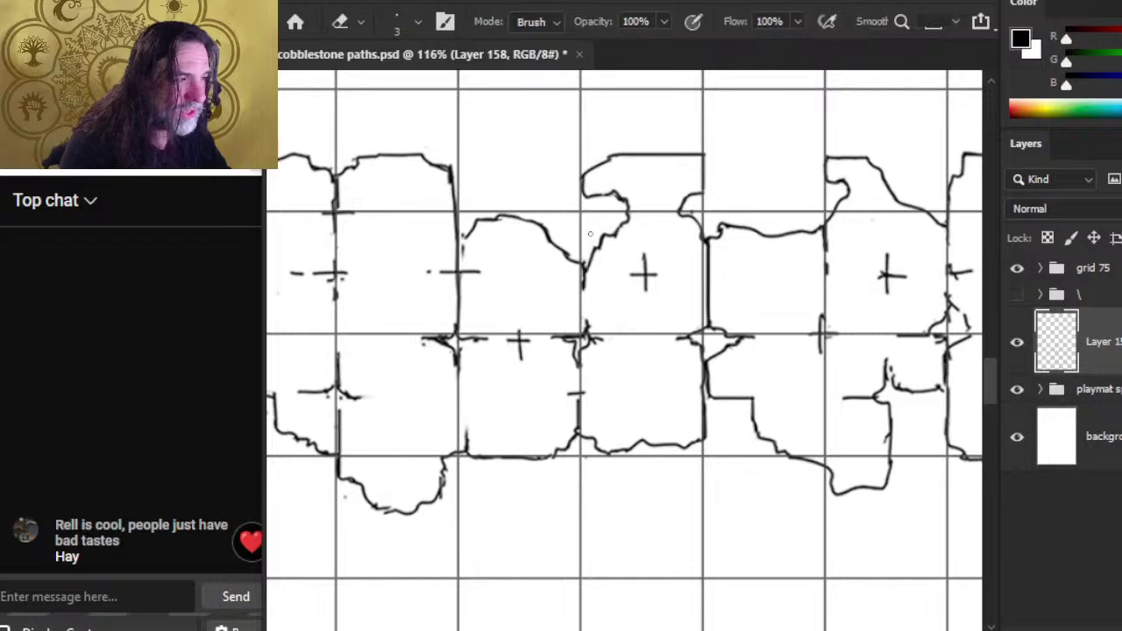
Step: Smooth the arched stone's right shoulder and close its upper-left corner against the neighbouring edge
key("b")
left_click_drag(565, 250, 584, 266)
key("e")
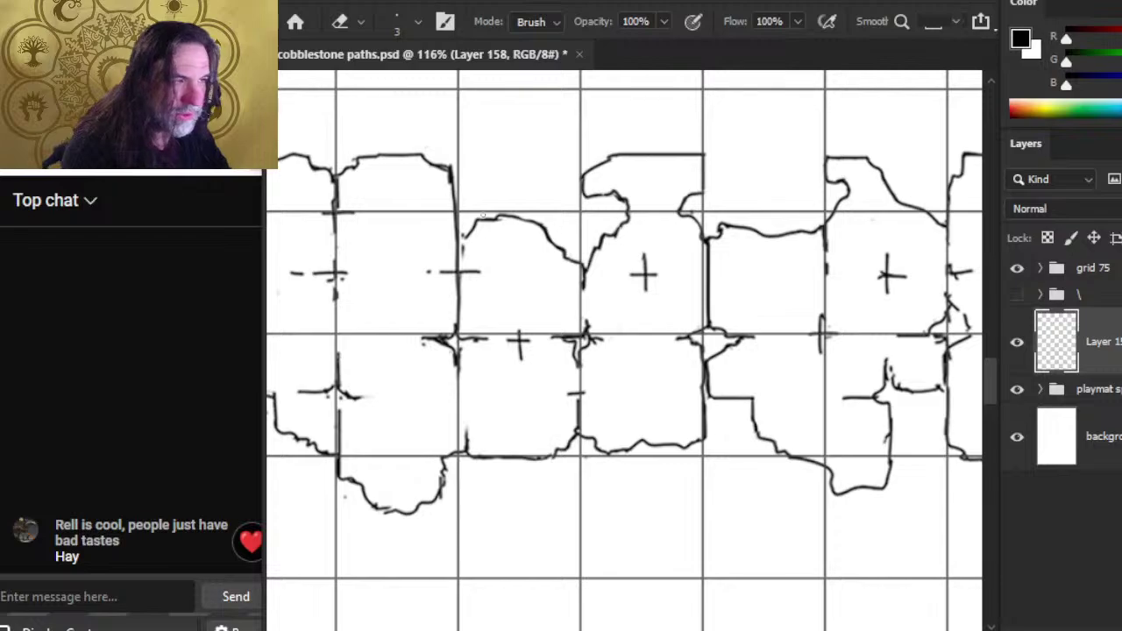
key("b")
key("e")
key("b")
mouse_move(463, 238)
left_mouse_down()
mouse_move(466, 226)
mouse_move(467, 242)
left_mouse_up()
key("e")
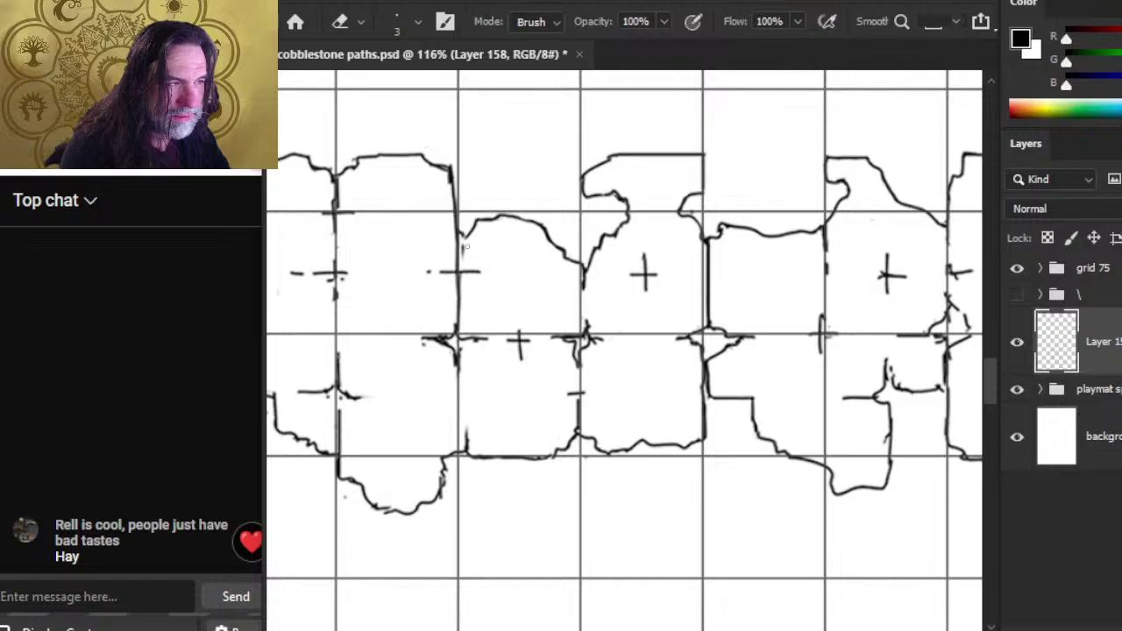
key("b")
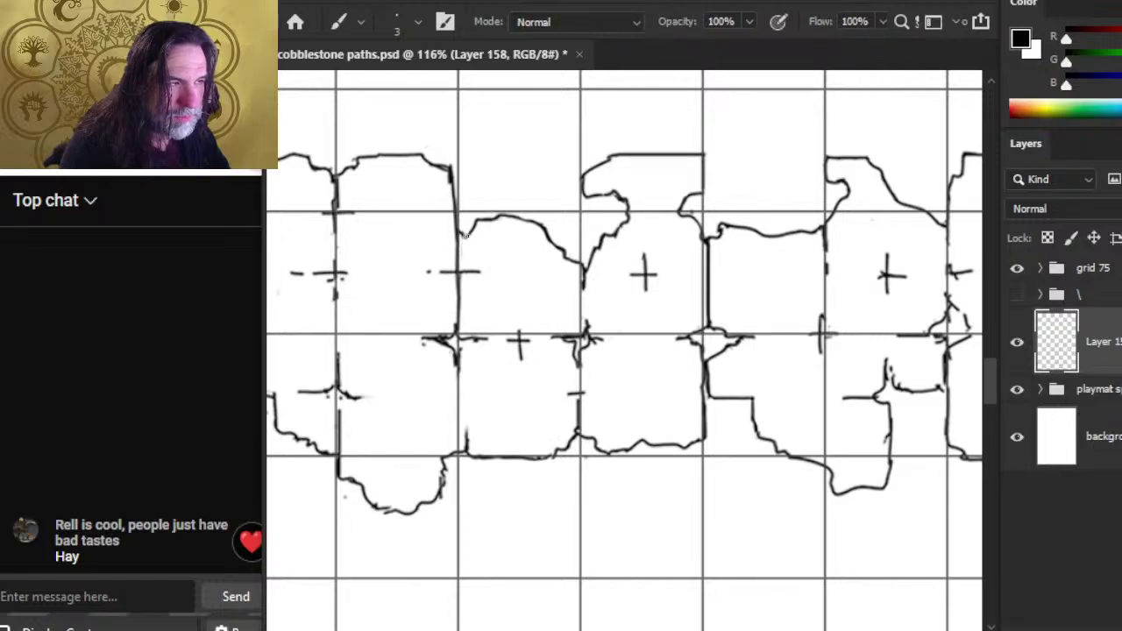
Step: Erase the spiky upper-right corner of the tall stone left of the arched one and redraw it as a rounded shoulder
key("e")
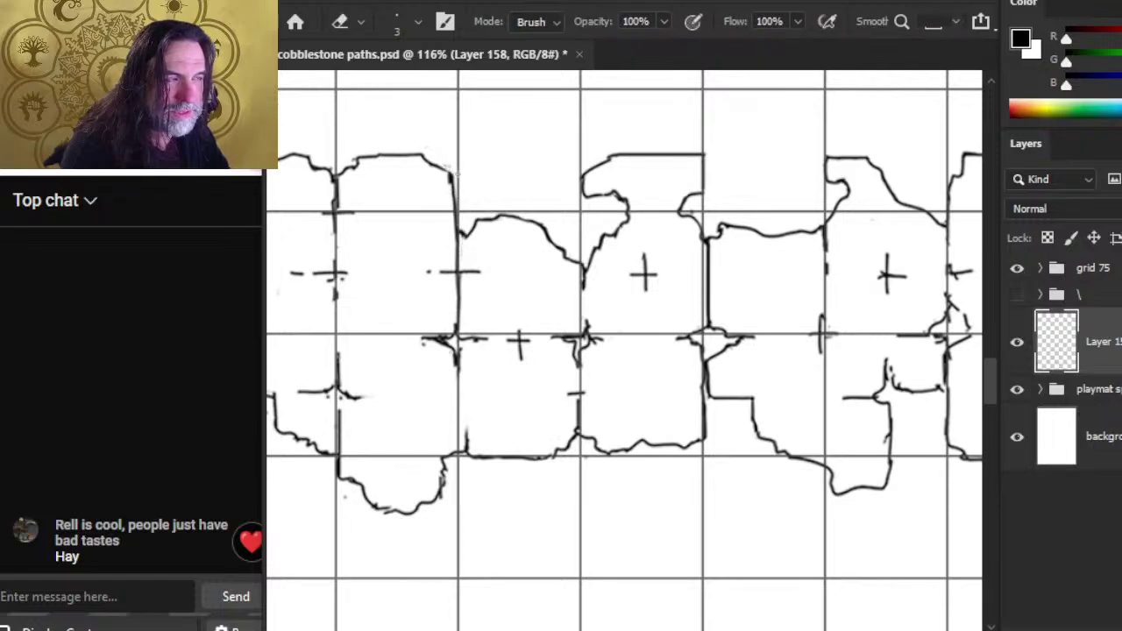
key("b")
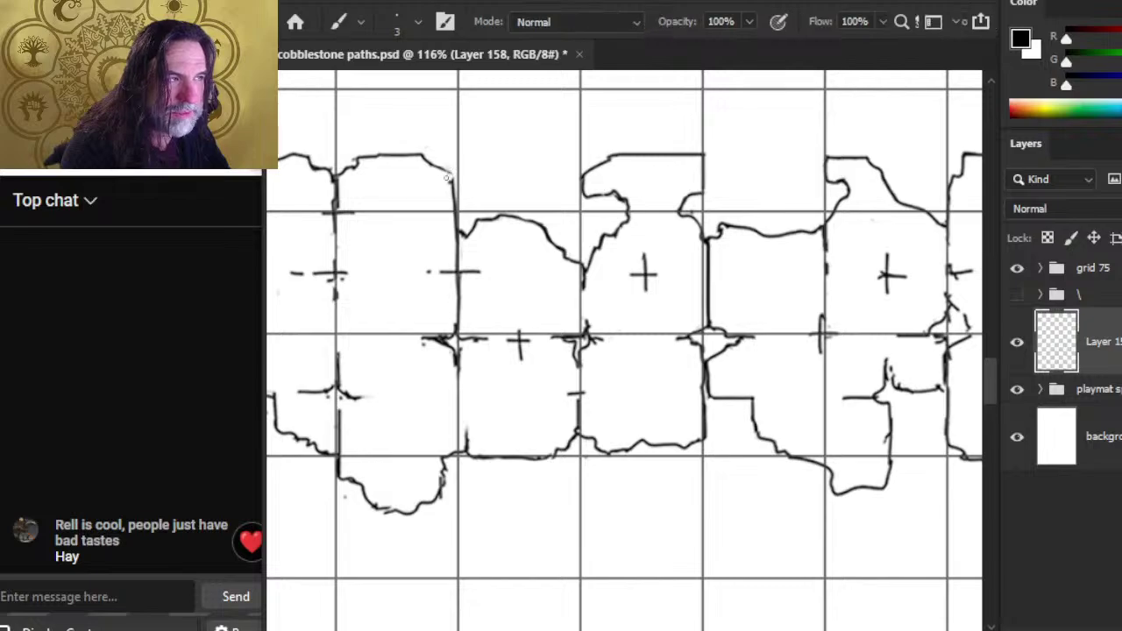
key("e")
key("b")
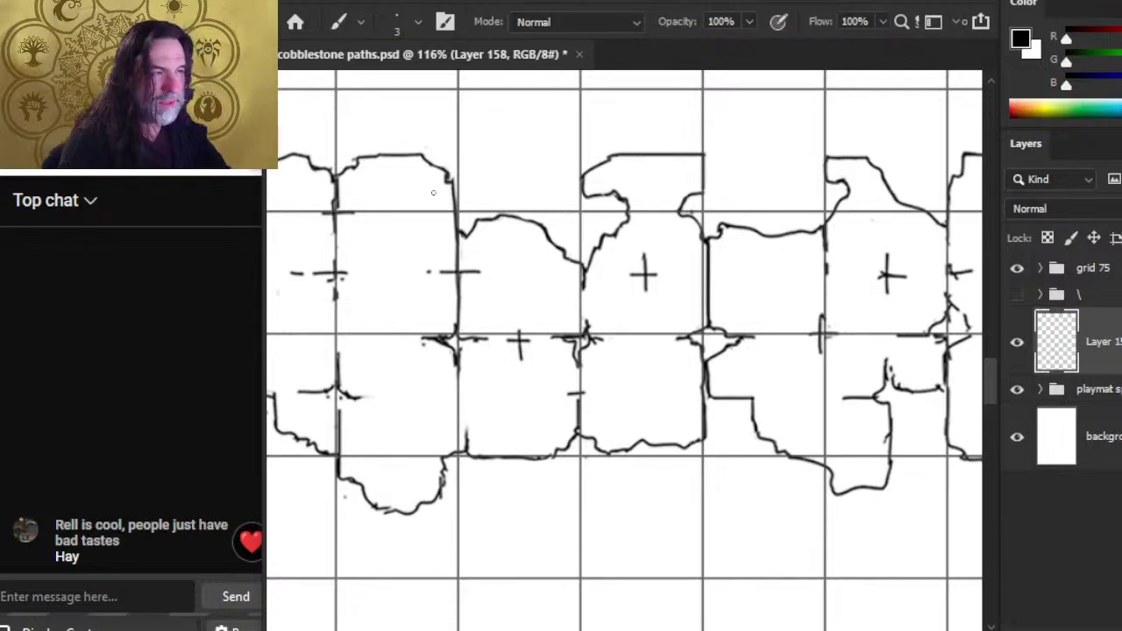
key("e")
left_click_drag(470, 182, 455, 216)
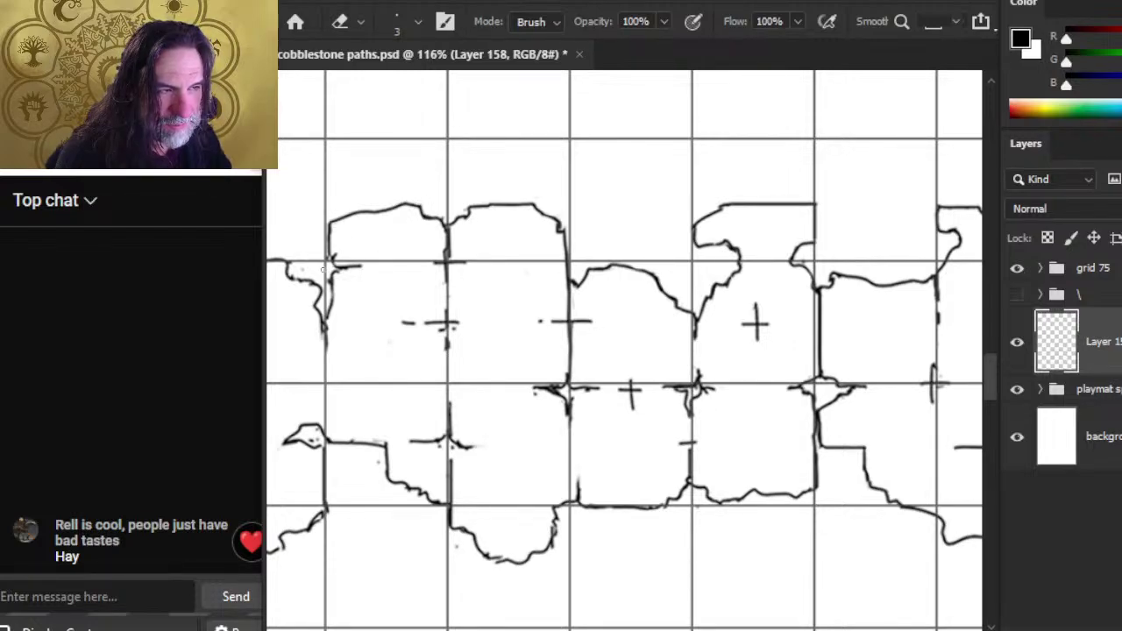
Step: Redraw the ragged edges on both sides of the grid line at the leftmost tall stone's lower-left notch
key("b")
mouse_move(319, 288)
left_mouse_down()
mouse_move(296, 276)
mouse_move(321, 286)
mouse_move(309, 282)
left_mouse_up()
key("e")
key("b")
key("e")
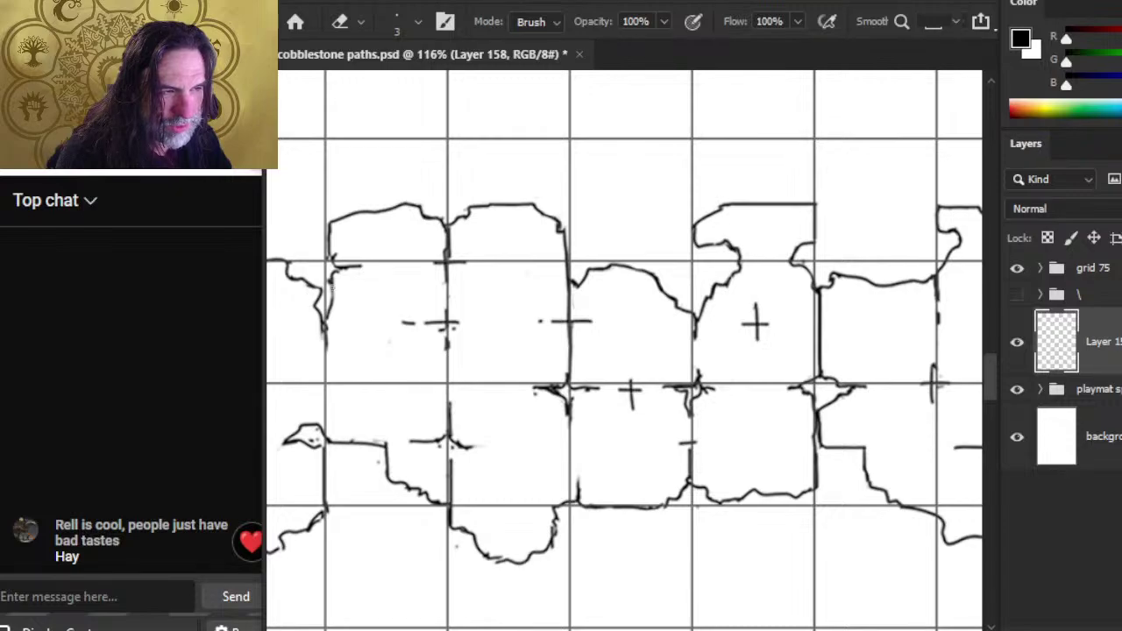
key("b")
left_click_drag(333, 275, 335, 282)
key("e")
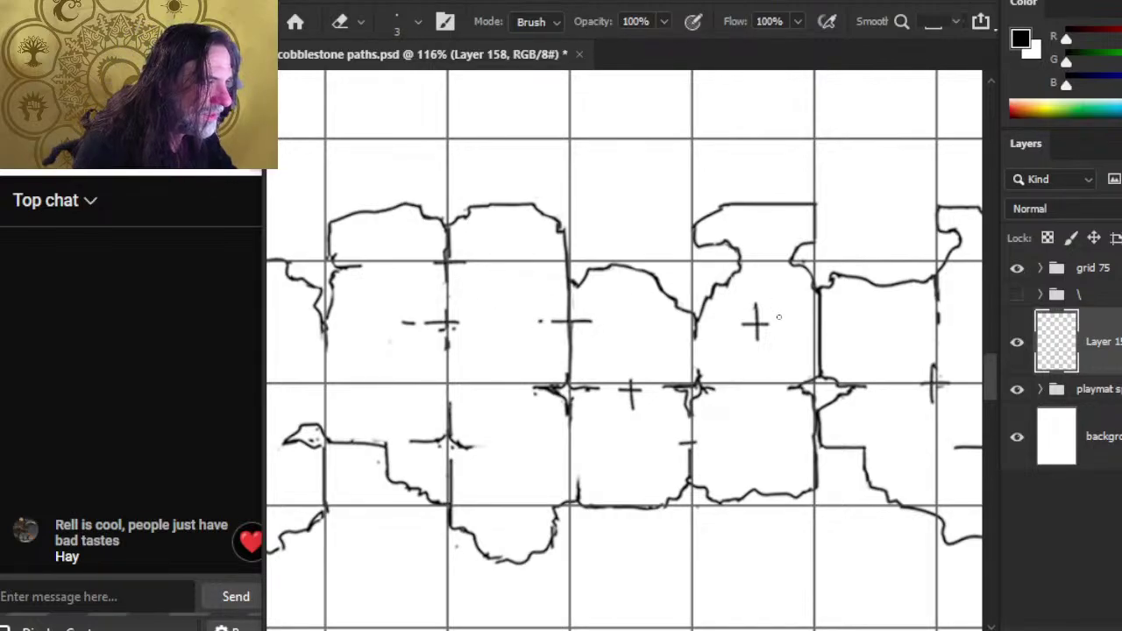
Step: Round off the flat-topped stone's square upper-right corner and trim its line beside the grid line
scroll(614, 341, "right", 1)
scroll(614, 341, "up", 1)
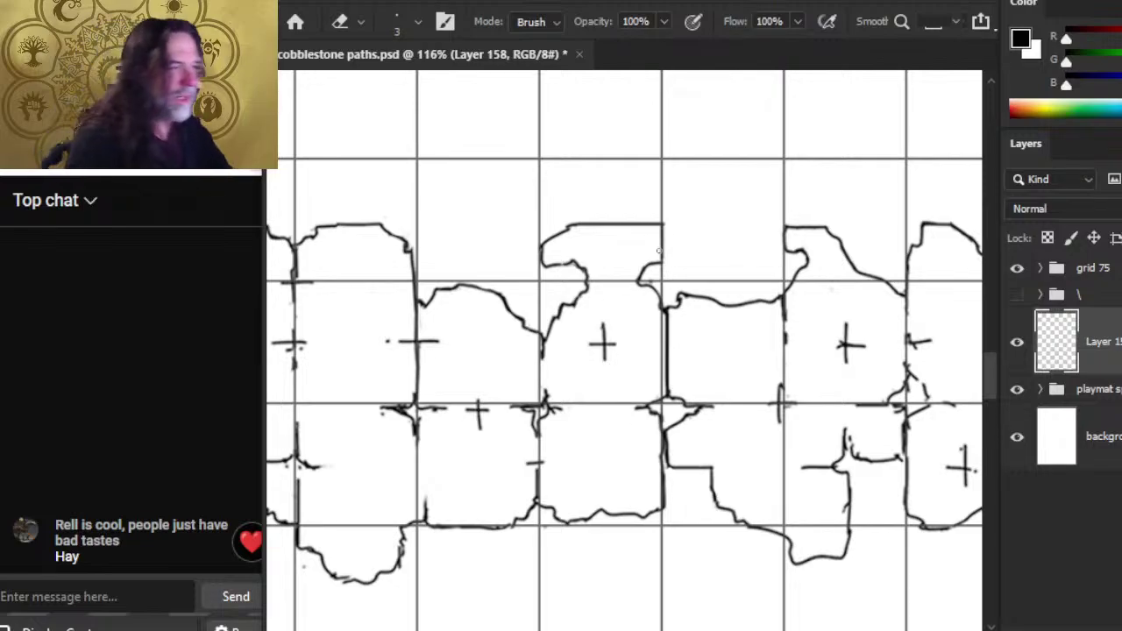
key("b")
key("e")
left_click_drag(654, 225, 664, 232)
key("b")
key("e")
key("b")
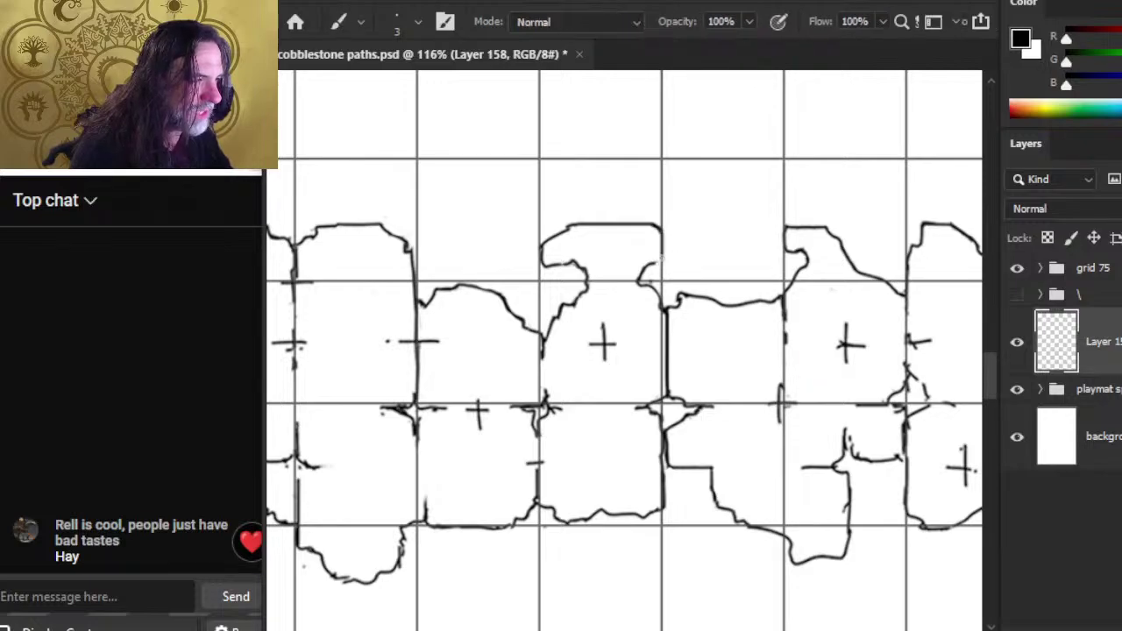
Step: Round the lower-left corner of the stepped stone right of the flat-topped one and soften its step corner
left_click_drag(695, 376, 599, 328)
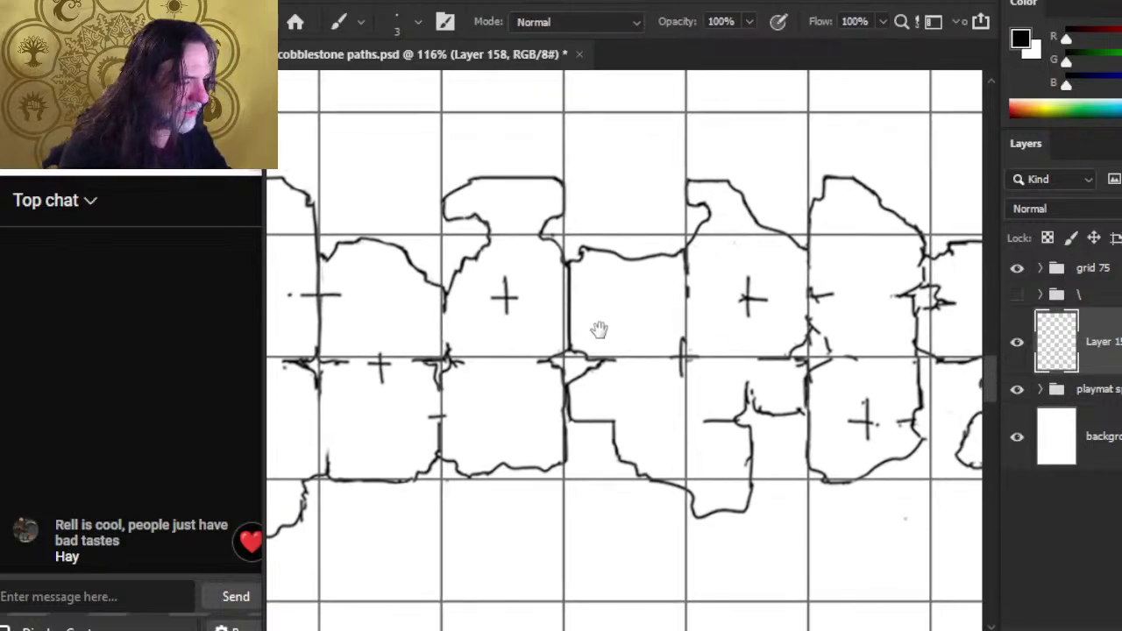
key("e")
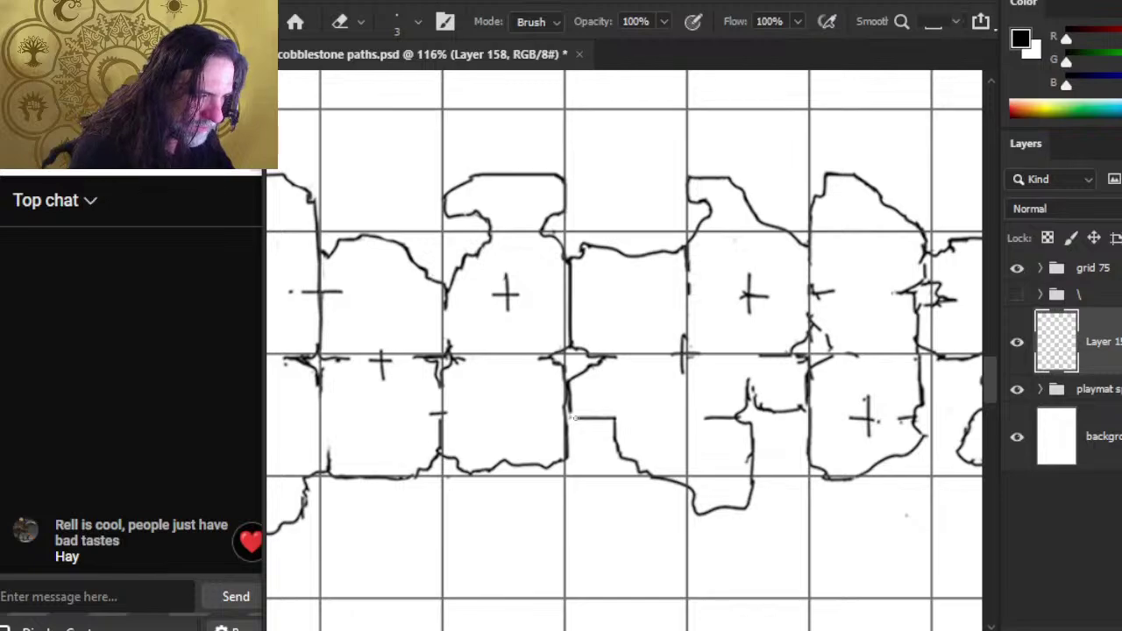
key("b")
key("e")
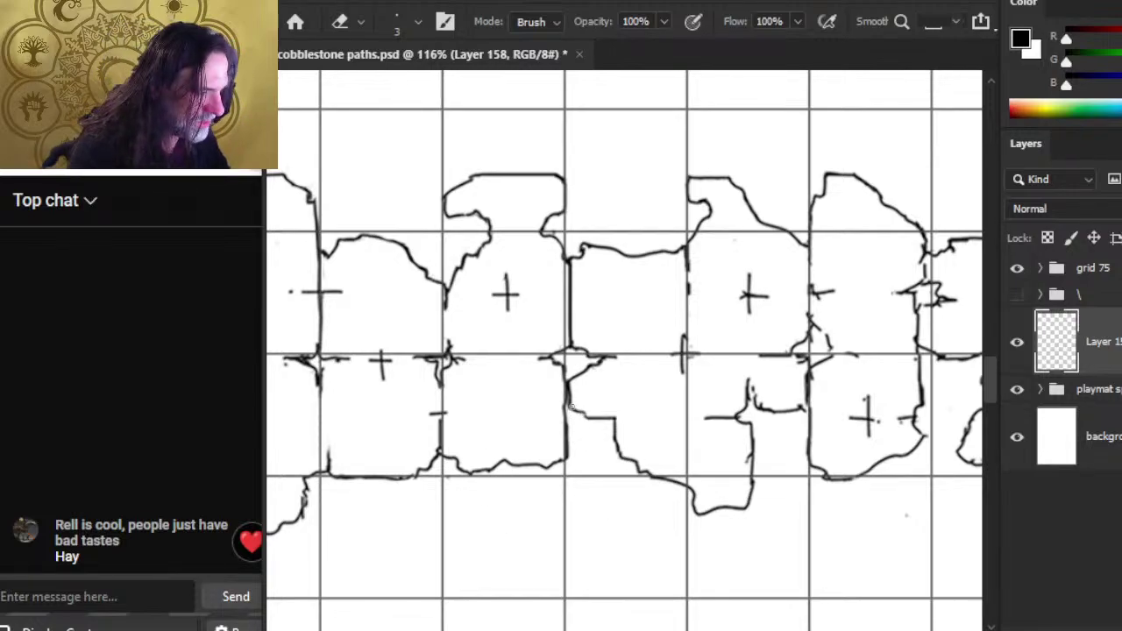
key("b")
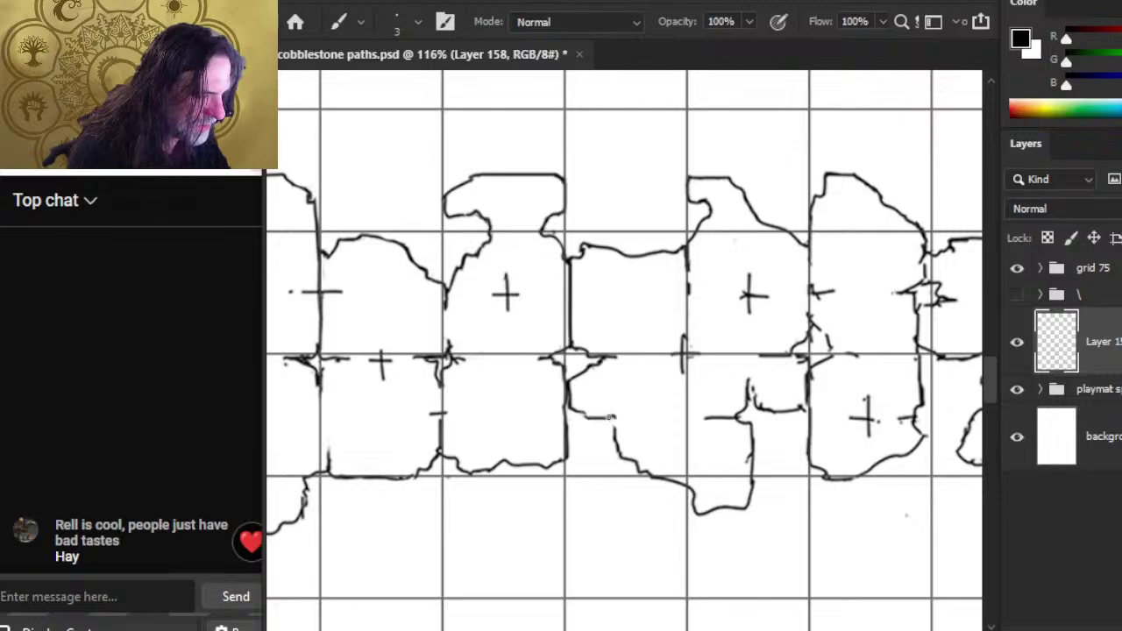
key("e")
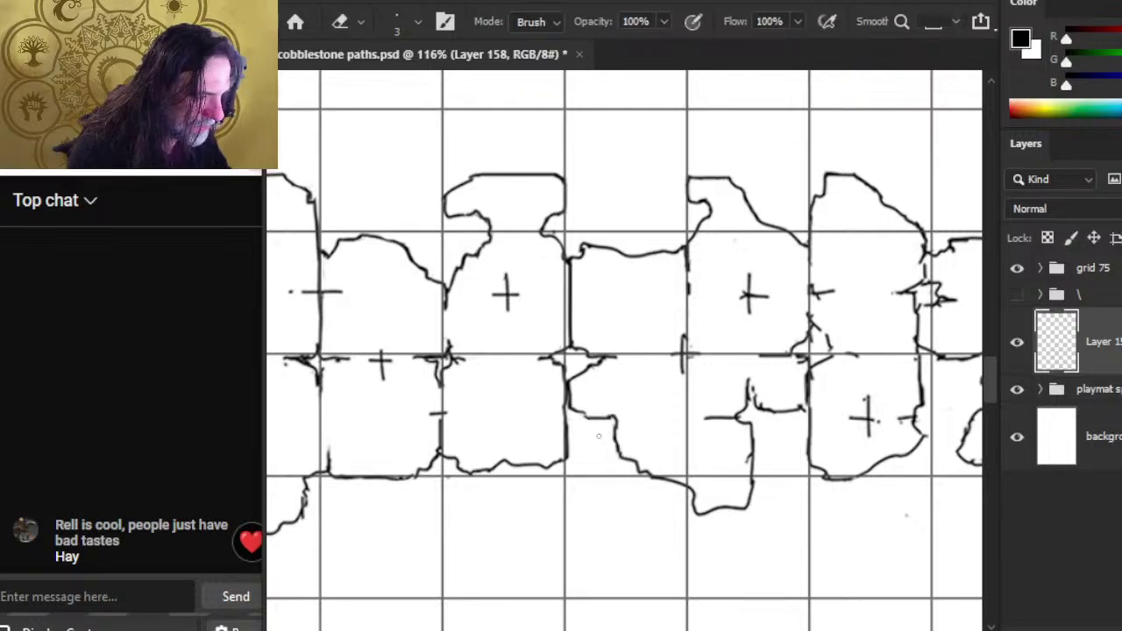
key("b")
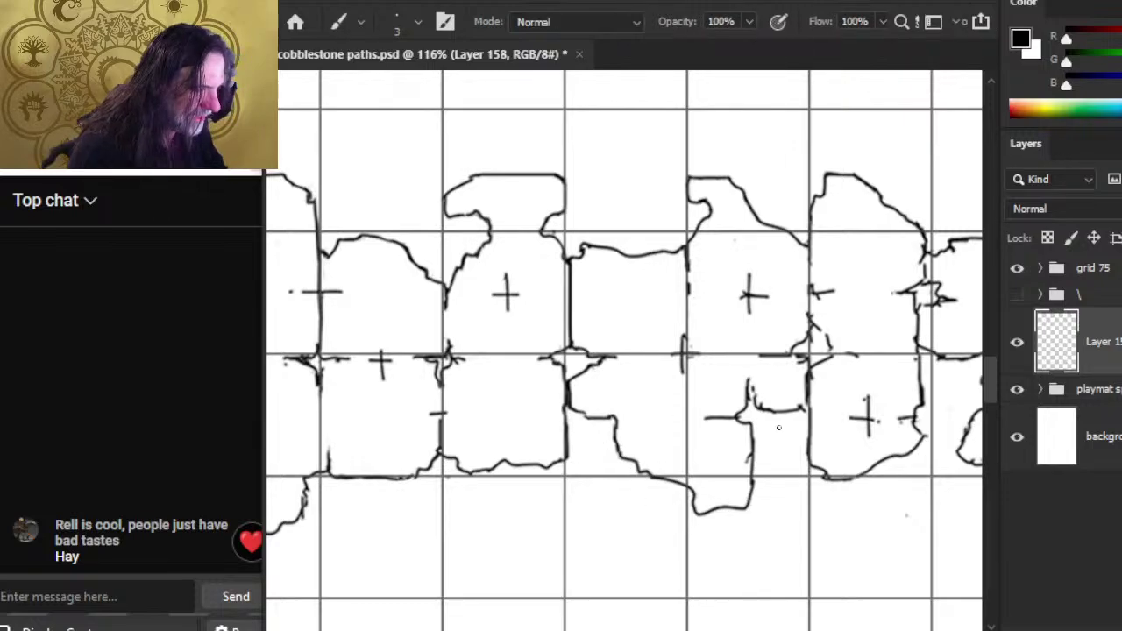
Step: Erase the doubled line at the spike of the notch on the stepped stone's right side and redraw it as one curve
key("e")
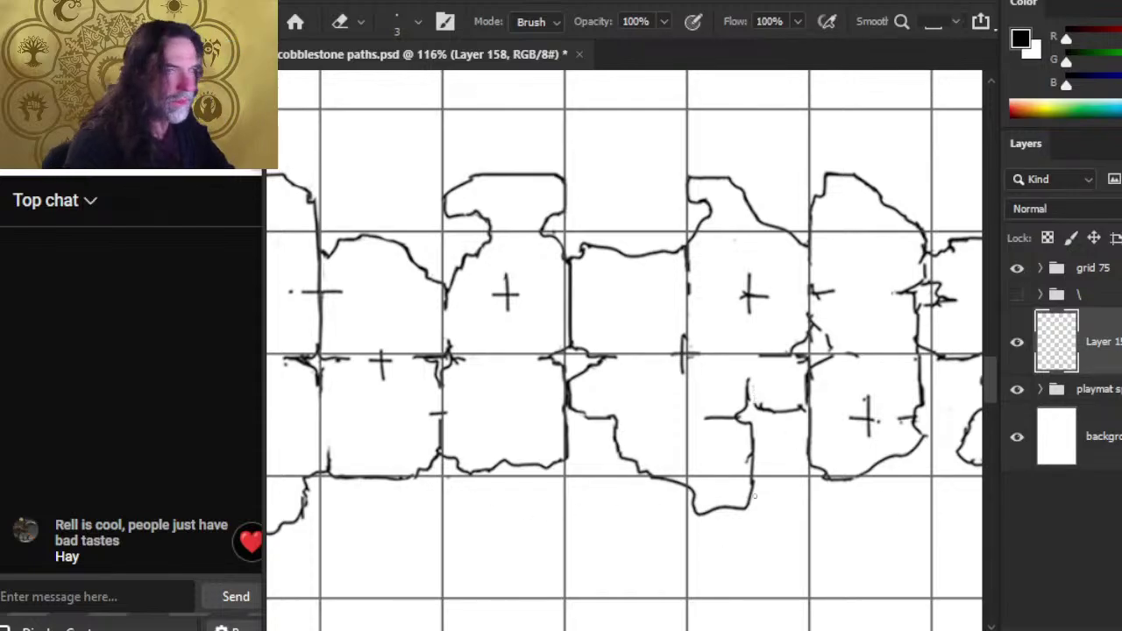
key("b")
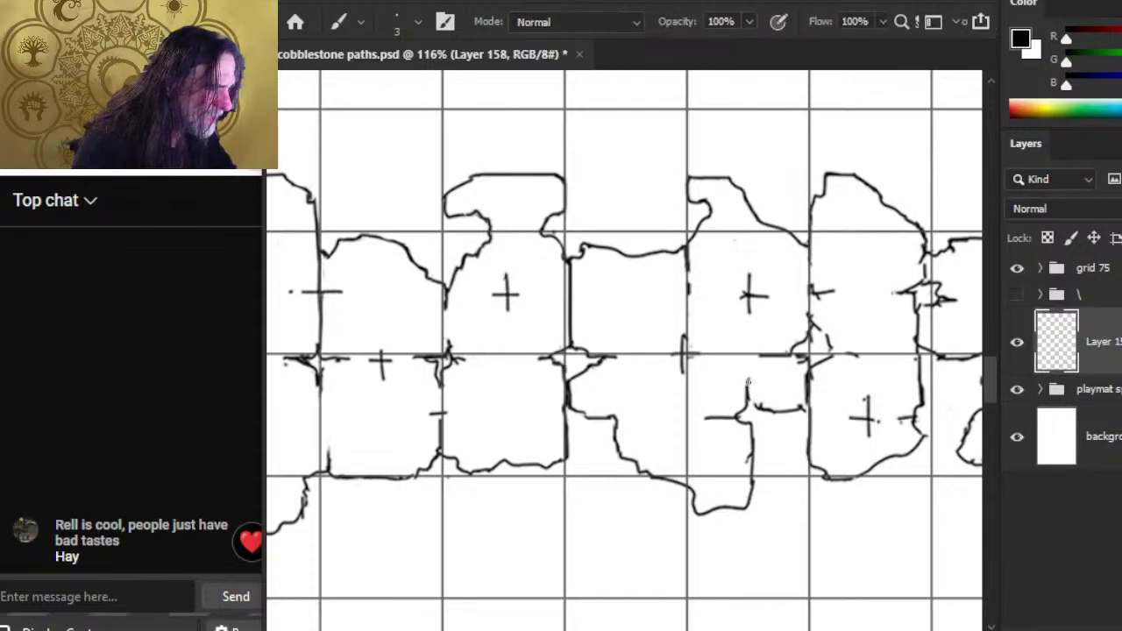
key("e")
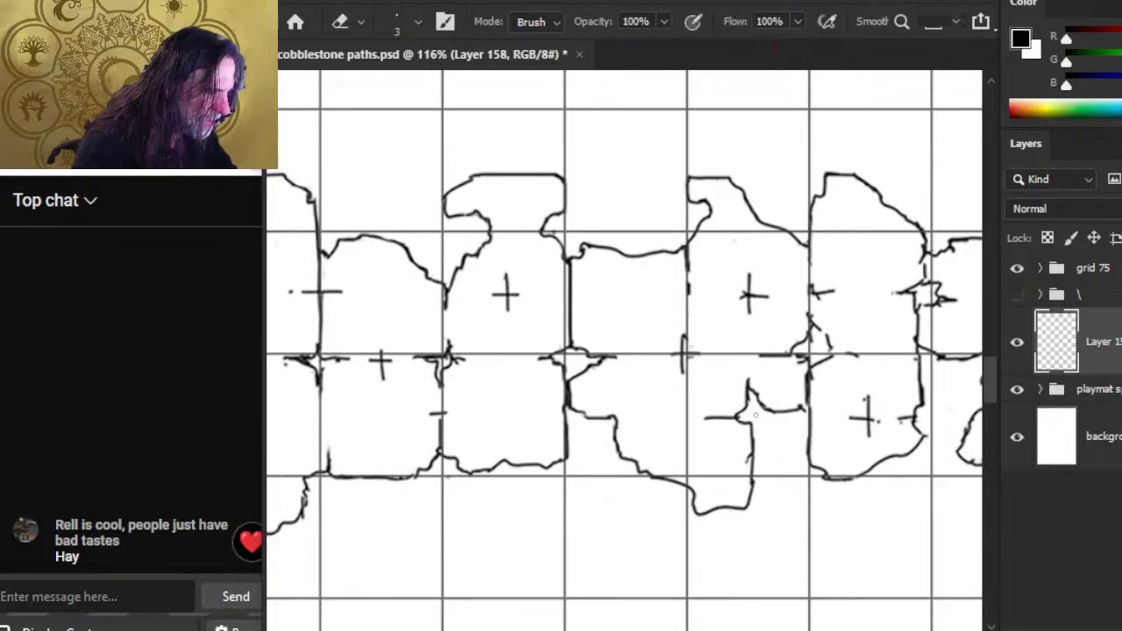
key("b")
left_click_drag(756, 412, 775, 401)
key("e")
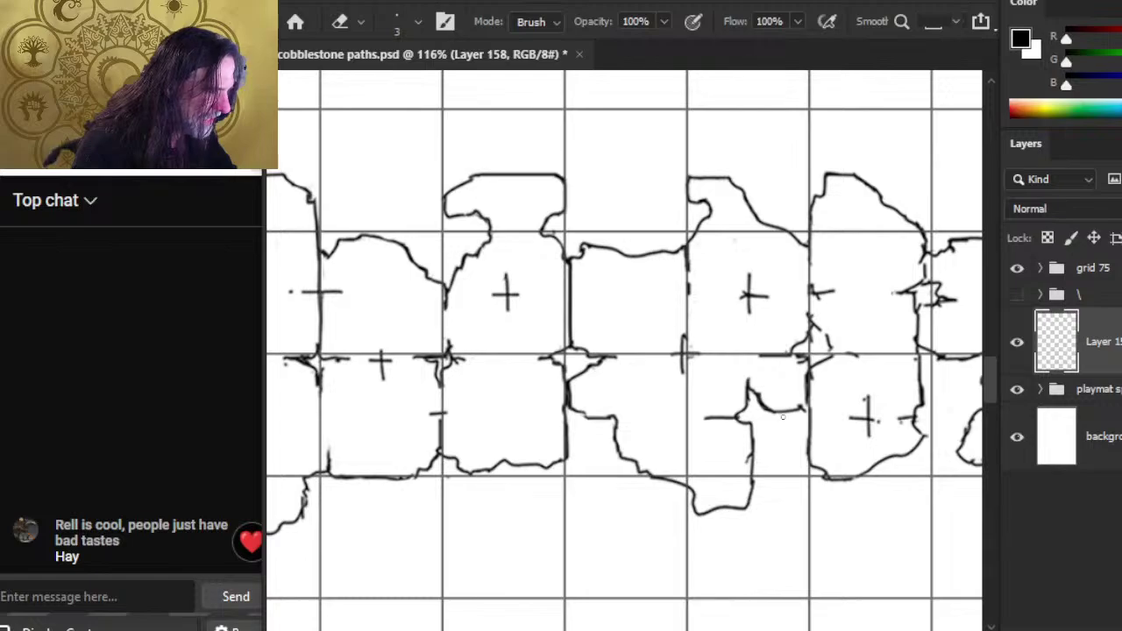
Step: Redraw the notch's flat bottom edge as an uneven line reaching the grid line
key("b")
mouse_move(763, 409)
left_mouse_down()
mouse_move(815, 415)
mouse_move(811, 369)
mouse_move(788, 354)
mouse_move(805, 351)
mouse_move(792, 366)
mouse_move(808, 366)
mouse_move(811, 388)
mouse_move(799, 388)
mouse_move(819, 374)
mouse_move(803, 405)
left_mouse_up()
key("e")
key("b")
key("e")
key("b")
key("e")
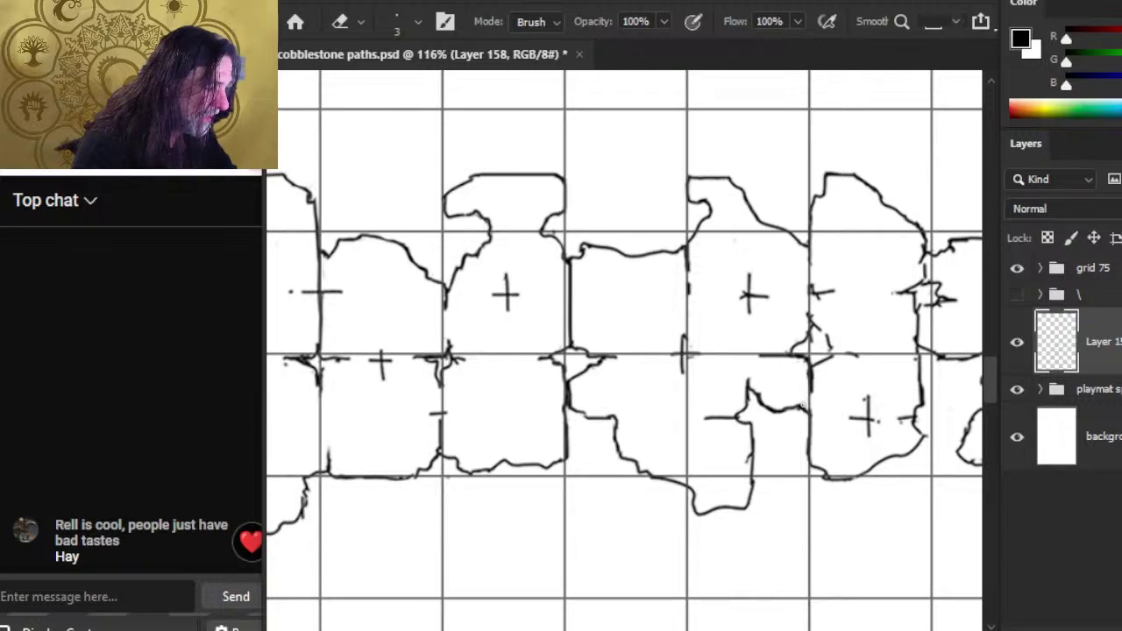
Step: Complete the star-shaped gap at the grid intersection above the notch by drawing its right point and upper-right side
key("b")
left_click_drag(833, 357, 875, 354)
key("e")
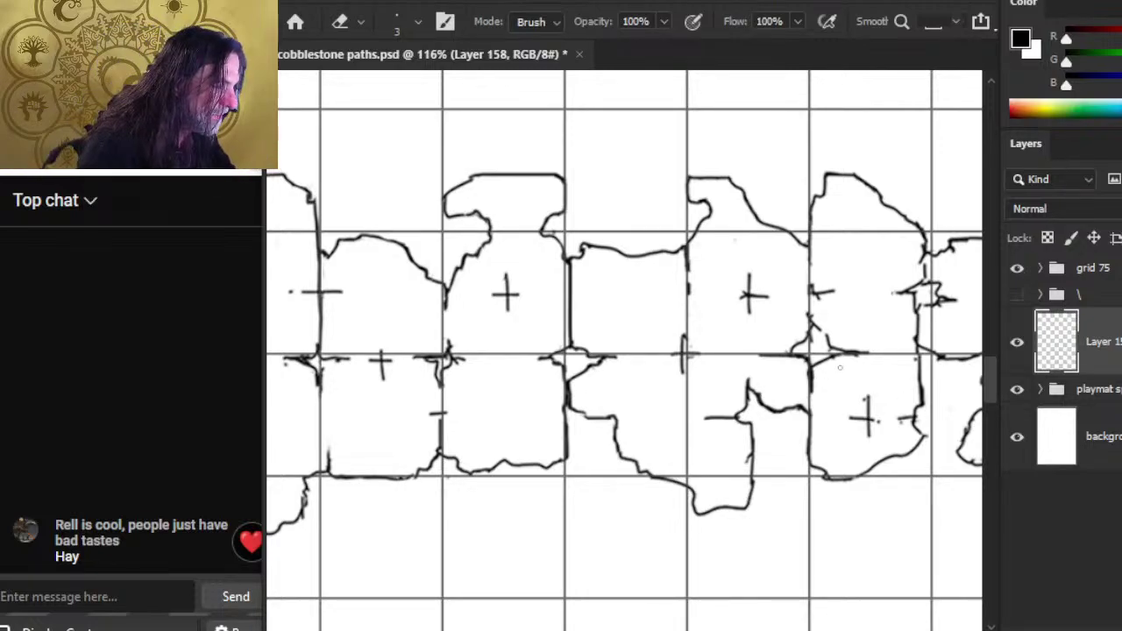
key("b")
mouse_move(827, 331)
left_mouse_down()
mouse_move(830, 347)
mouse_move(809, 342)
left_mouse_up()
key("e")
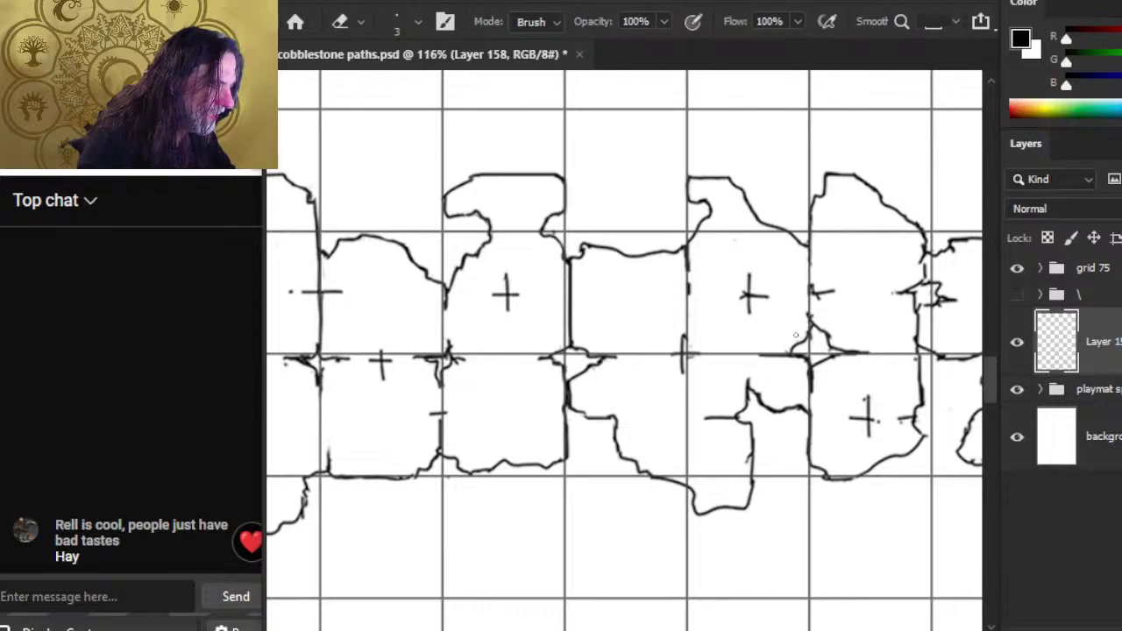
Step: Clean the star-shaped gap's top point and erase the short tick mark above it beside the grid line
key("b")
mouse_move(814, 303)
left_mouse_down()
mouse_move(811, 331)
mouse_move(819, 289)
mouse_move(807, 296)
mouse_move(818, 290)
mouse_move(821, 303)
left_mouse_up()
key("e")
key("b")
key("e")
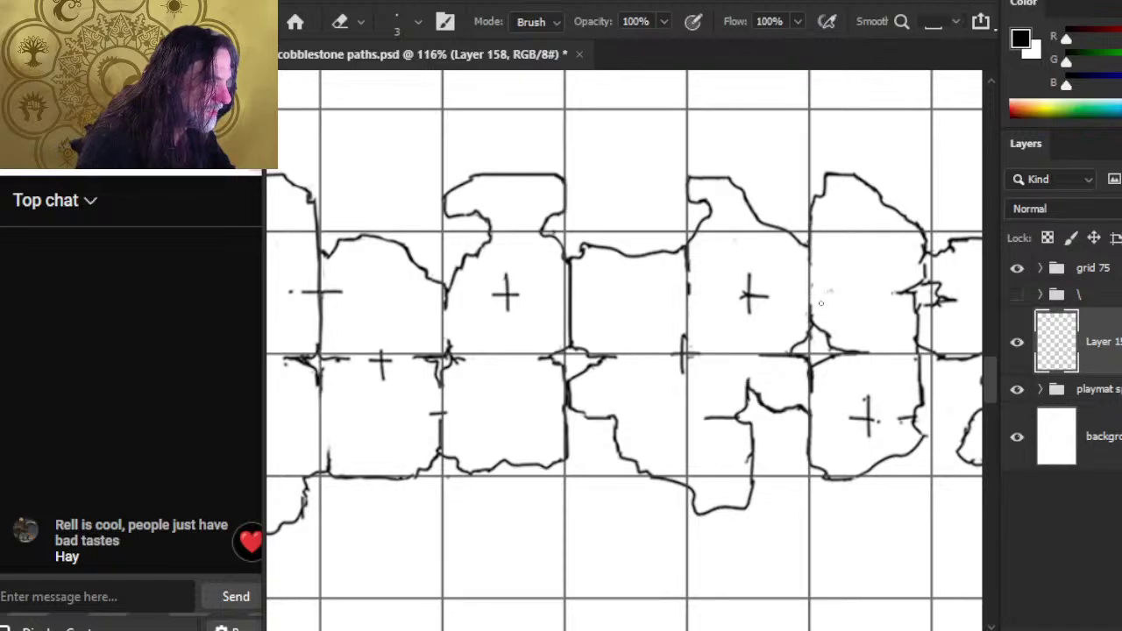
Step: Redraw the tall sloping stone's upper-left edge along the grid line down to the neighbouring stone's shoulder
mouse_move(808, 257)
left_mouse_down()
mouse_move(798, 241)
mouse_move(808, 241)
mouse_move(798, 249)
mouse_move(809, 259)
mouse_move(804, 194)
left_mouse_up()
key("b")
key("e")
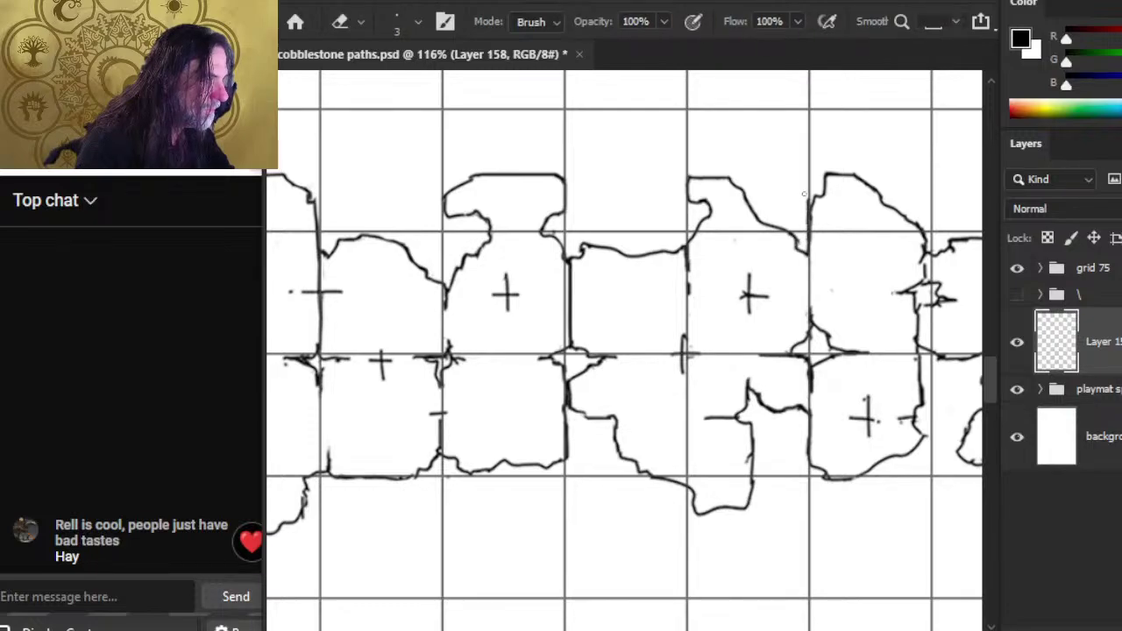
mouse_move(813, 191)
left_mouse_down()
mouse_move(809, 259)
mouse_move(816, 208)
left_mouse_up()
key("b")
key("e")
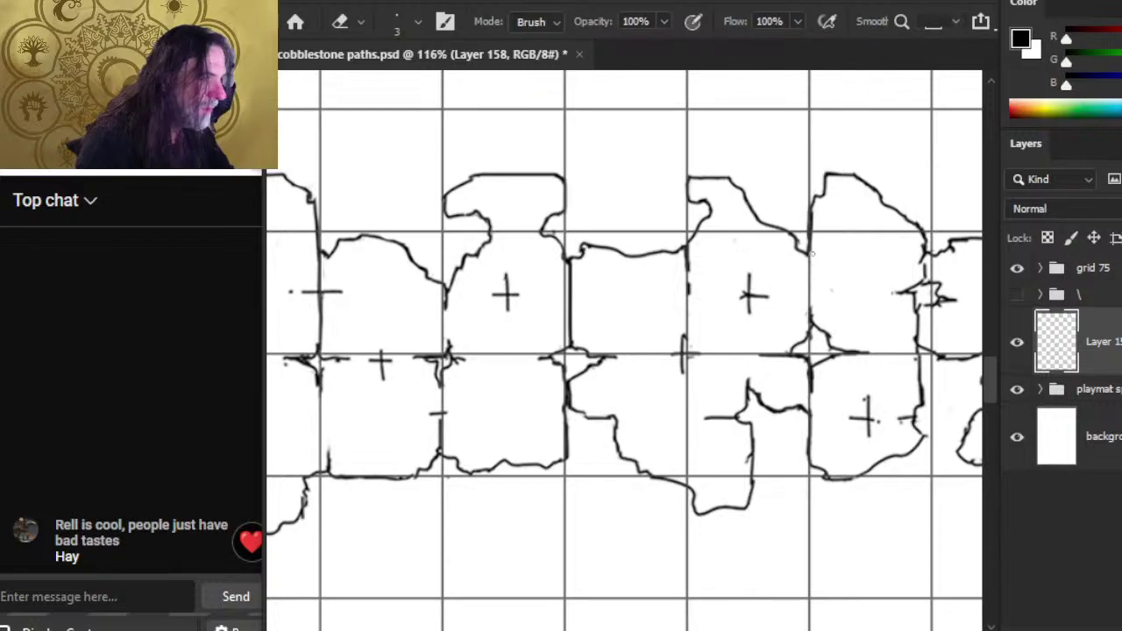
Step: Clean up the ragged cross mark inside the hooked stone and redraw its horizontal arm as a straight line
key("b")
left_click_drag(758, 297, 731, 305)
key("e")
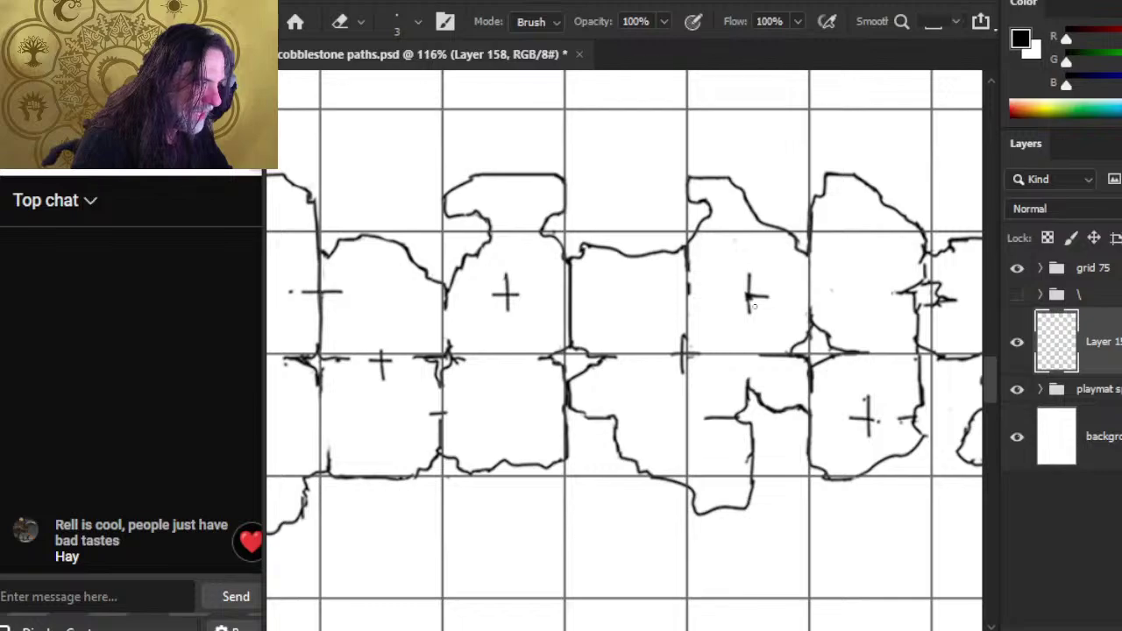
key("b")
left_click_drag(757, 296, 725, 296)
key("e")
key("b")
key("e")
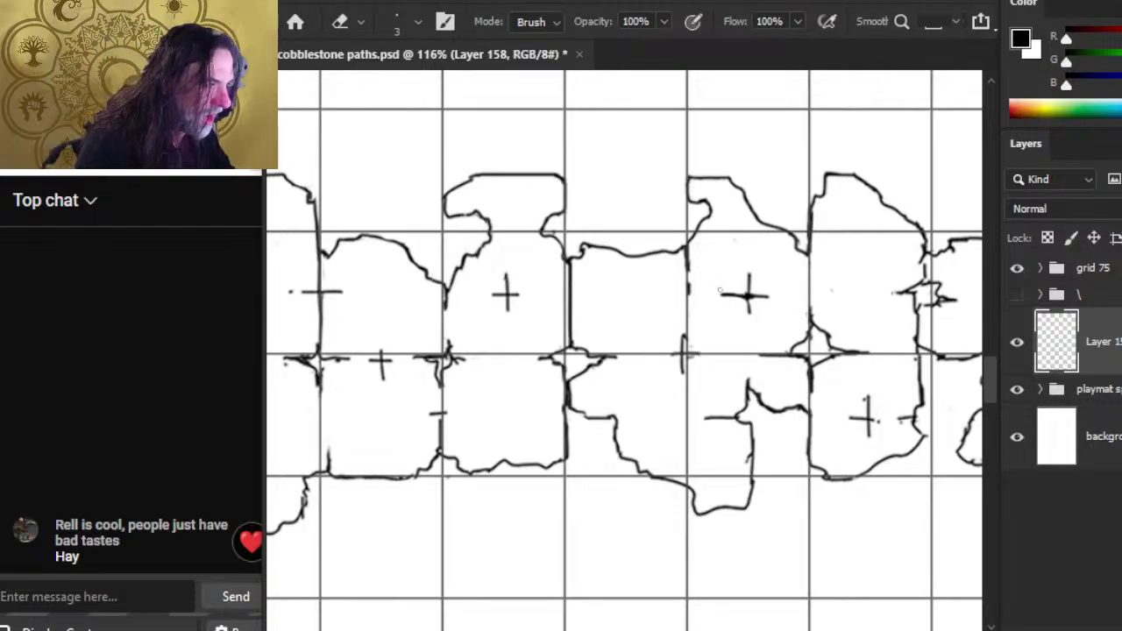
Step: Erase the stray dashes below the hooked stone's left corner and join the neighbouring stone's top edge to the grid line
left_click_drag(691, 270, 690, 293)
key("b")
key("e")
key("b")
left_click_drag(673, 252, 695, 249)
key("e")
Step: Redraw the off-centre mark below the hooked stone as a straight cross centred on the grid intersection
mouse_move(684, 373)
left_mouse_down()
mouse_move(682, 322)
mouse_move(686, 371)
left_mouse_up()
key("b")
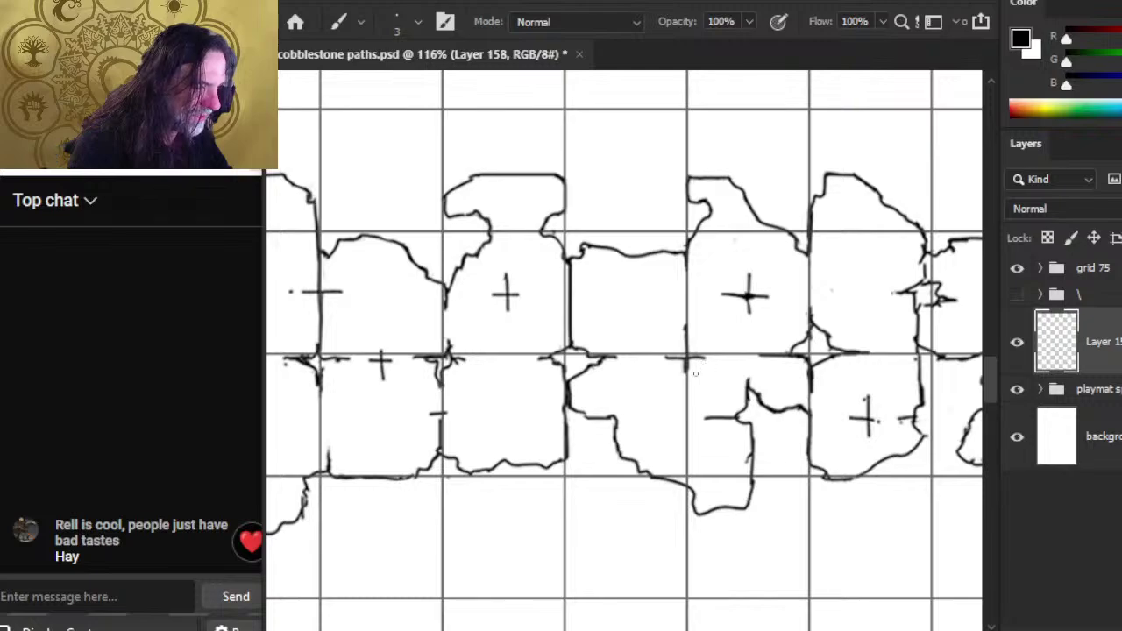
key("e")
mouse_move(686, 321)
left_mouse_down()
mouse_move(688, 379)
mouse_move(673, 354)
left_mouse_up()
key("b")
key("shift")
left_click(705, 354, "shift")
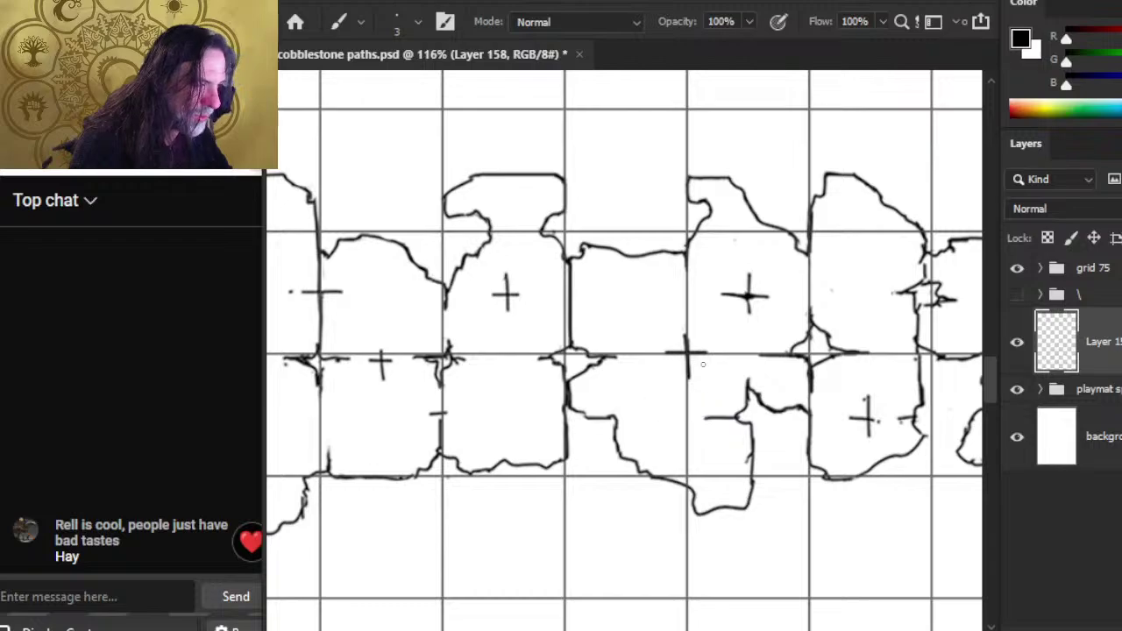
Step: Reshape the left and right points of the gap at the grid intersection below the flat-topped stone's right side
key("e")
left_click_drag(624, 365, 608, 358)
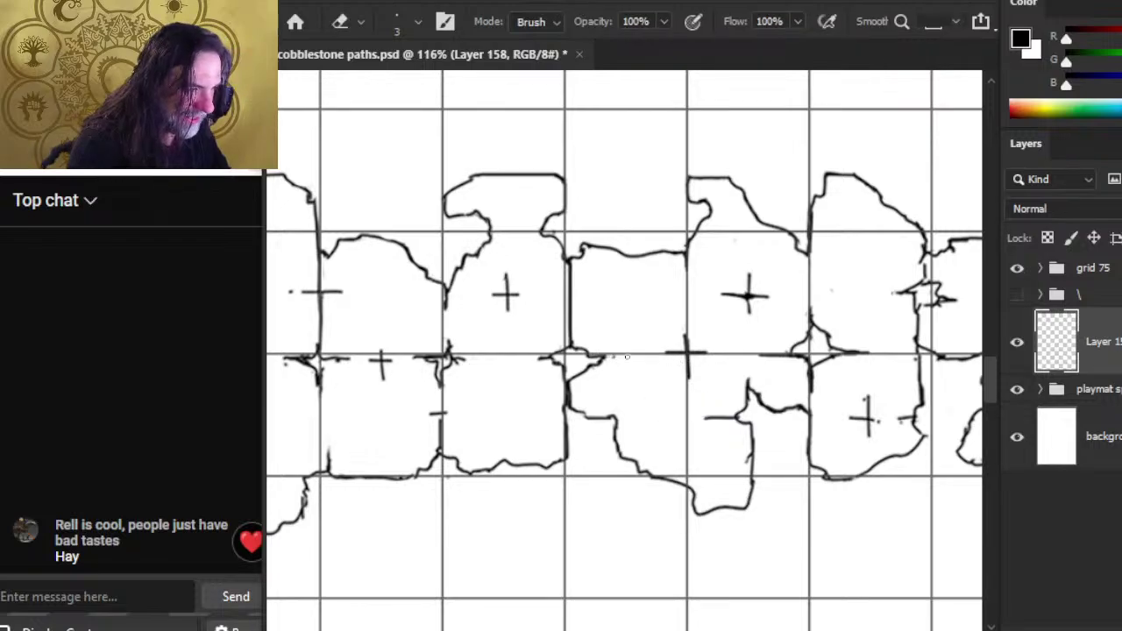
key("b")
key("e")
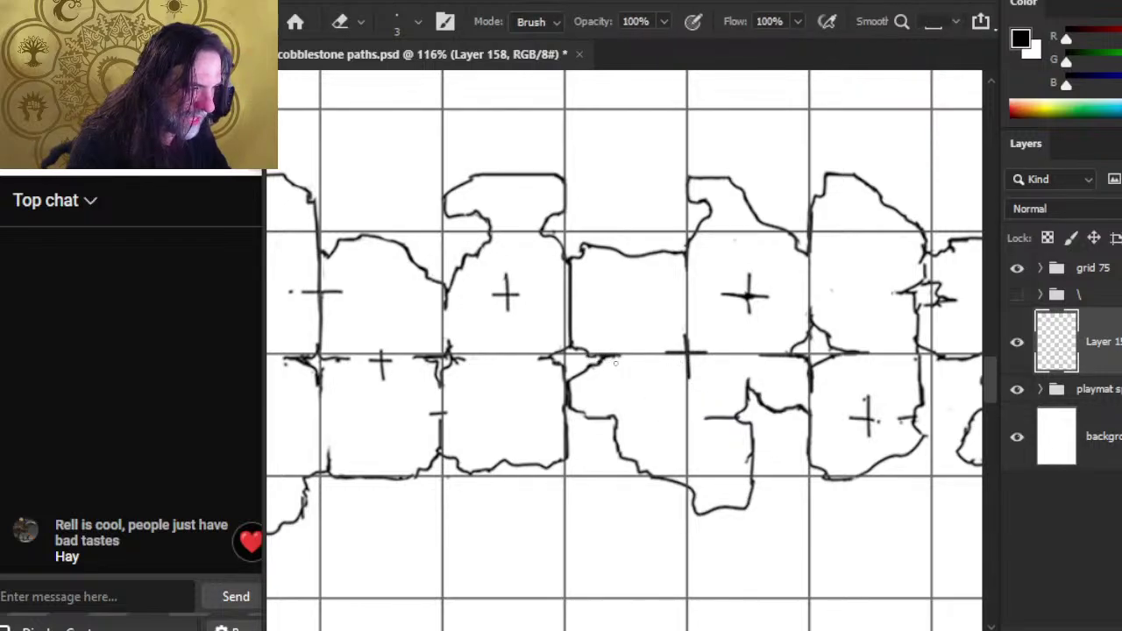
key("b")
key("e")
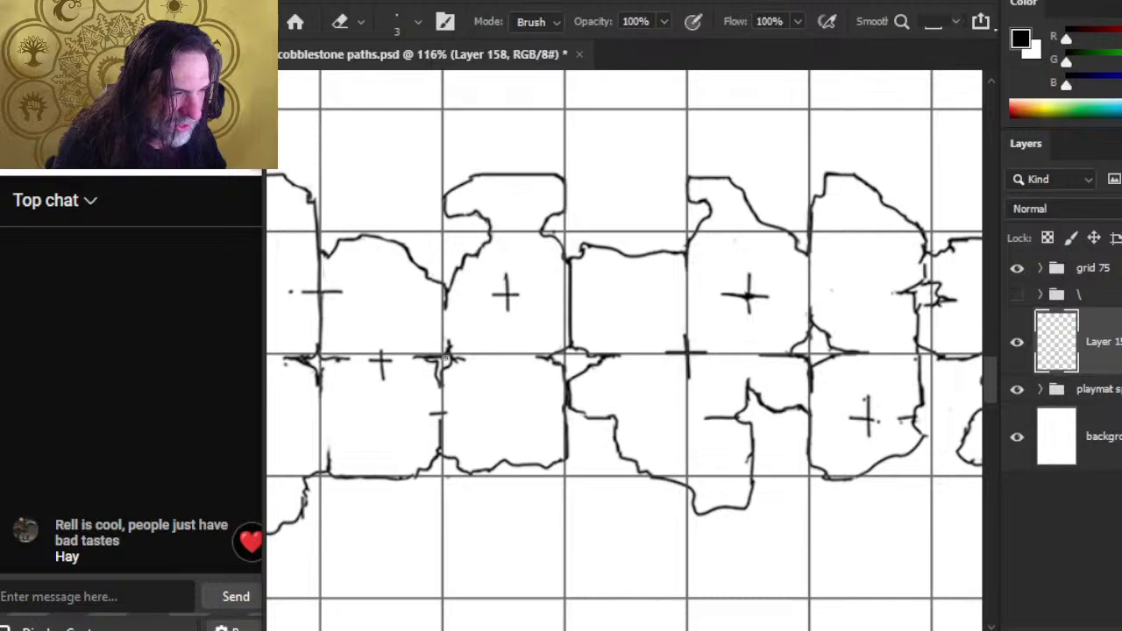
Step: Touch up the star-shaped gaps at the grid-line junctions left of the flat-topped stone, closing the open one farthest left
key("b")
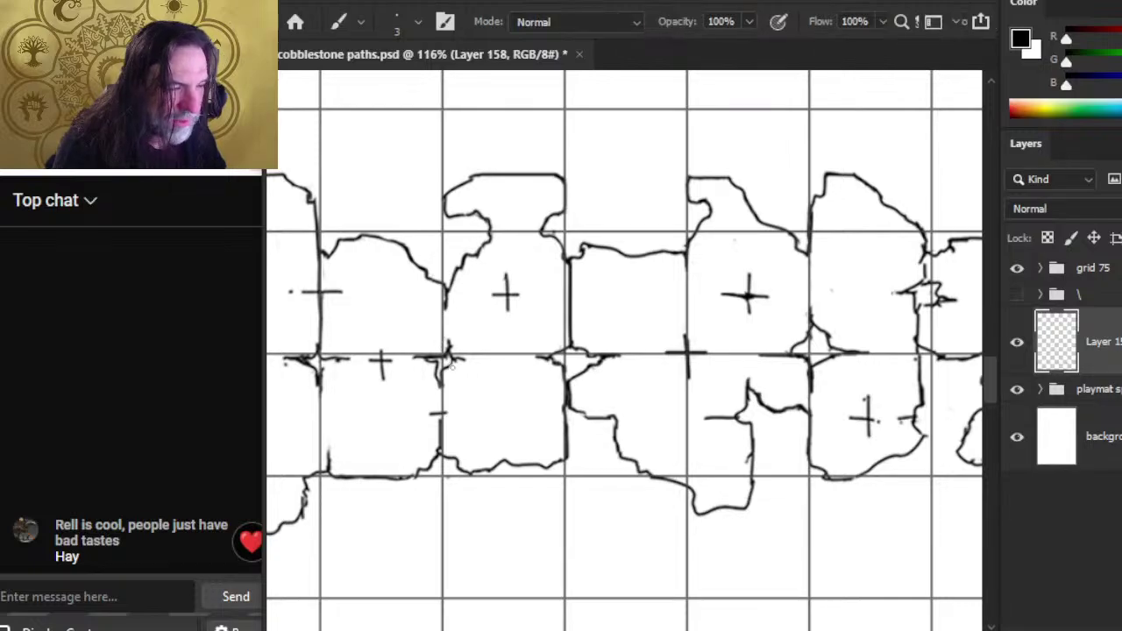
key("e")
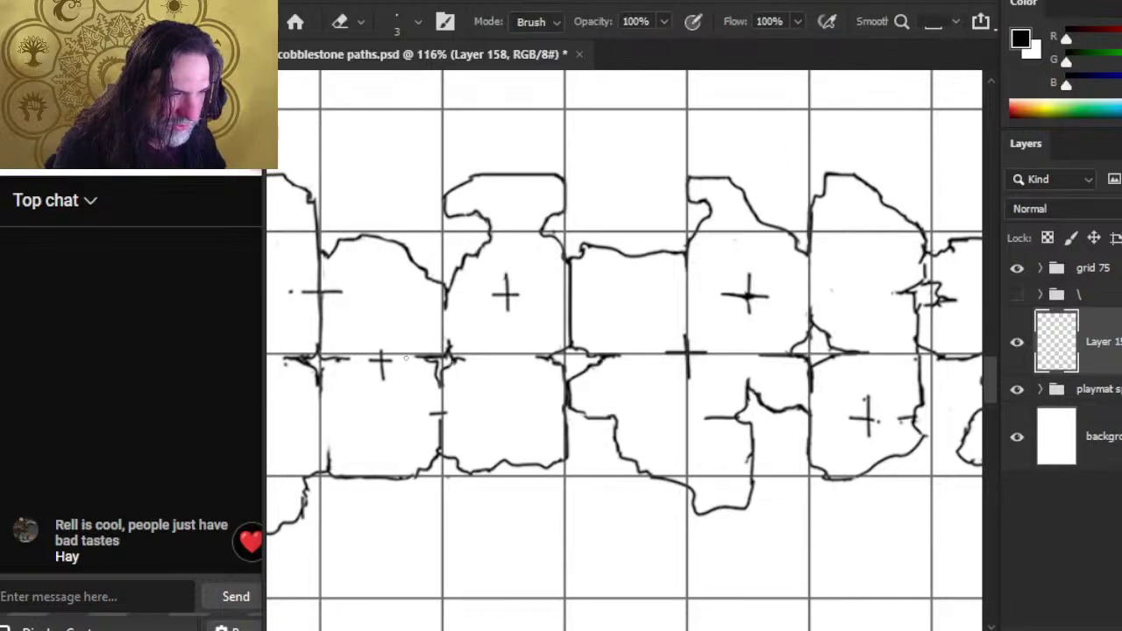
mouse_move(389, 408)
left_mouse_down()
mouse_move(699, 436)
mouse_move(571, 384)
left_mouse_up()
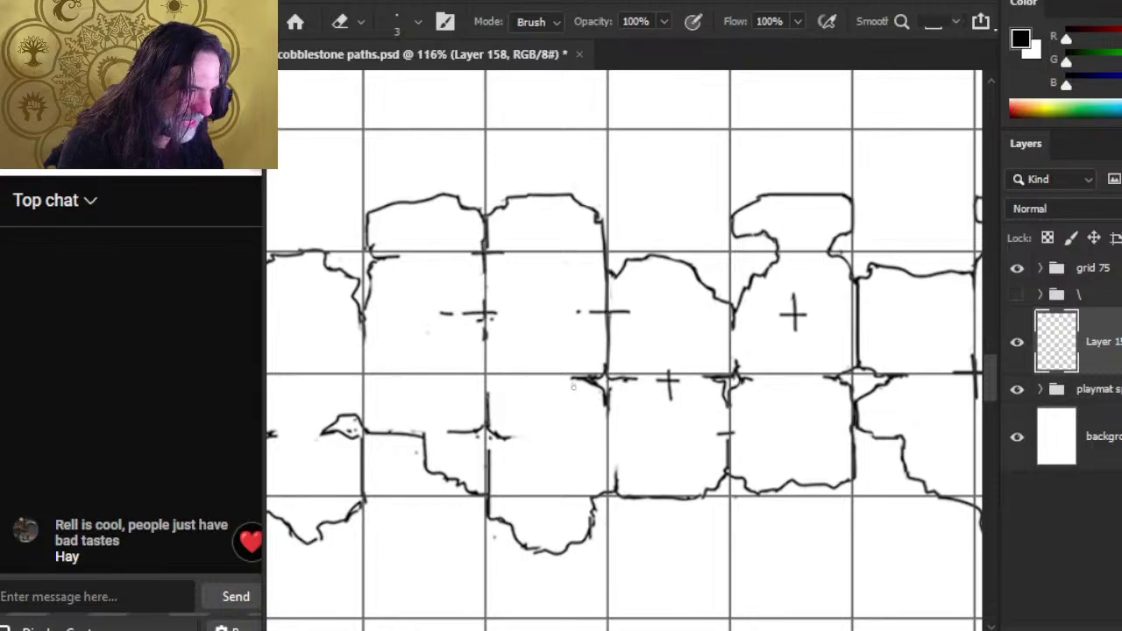
key("b")
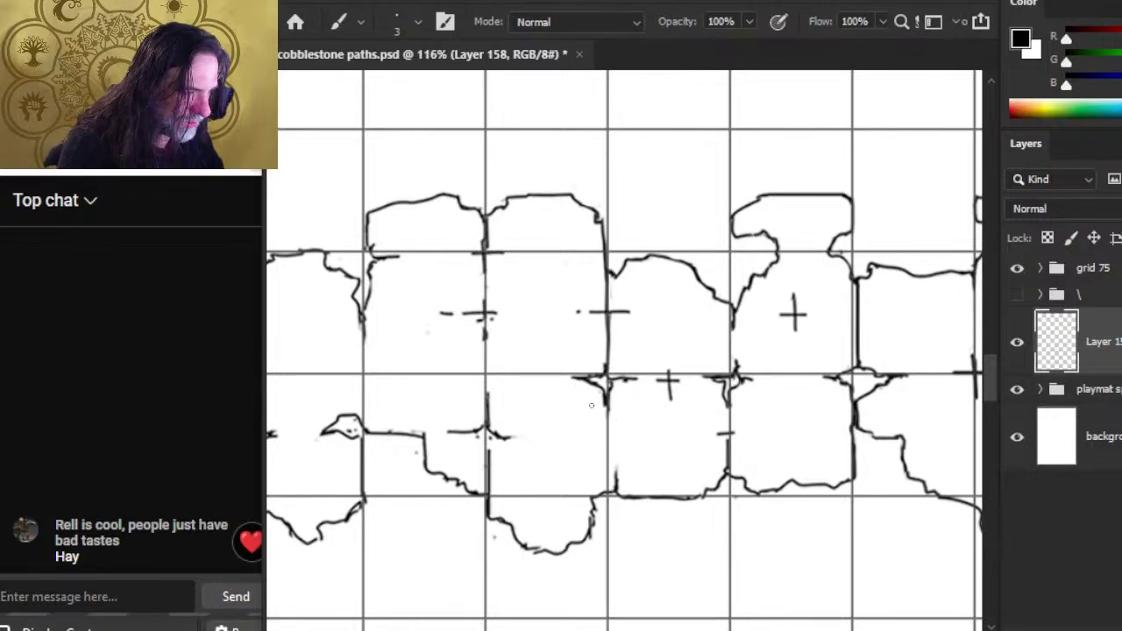
key("e")
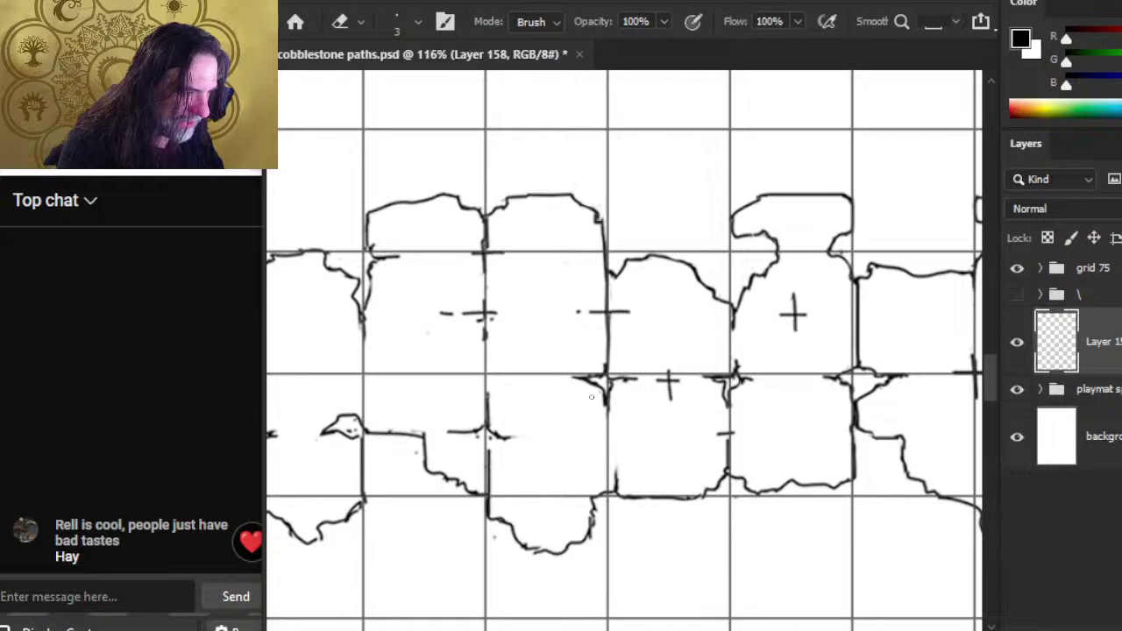
key("b")
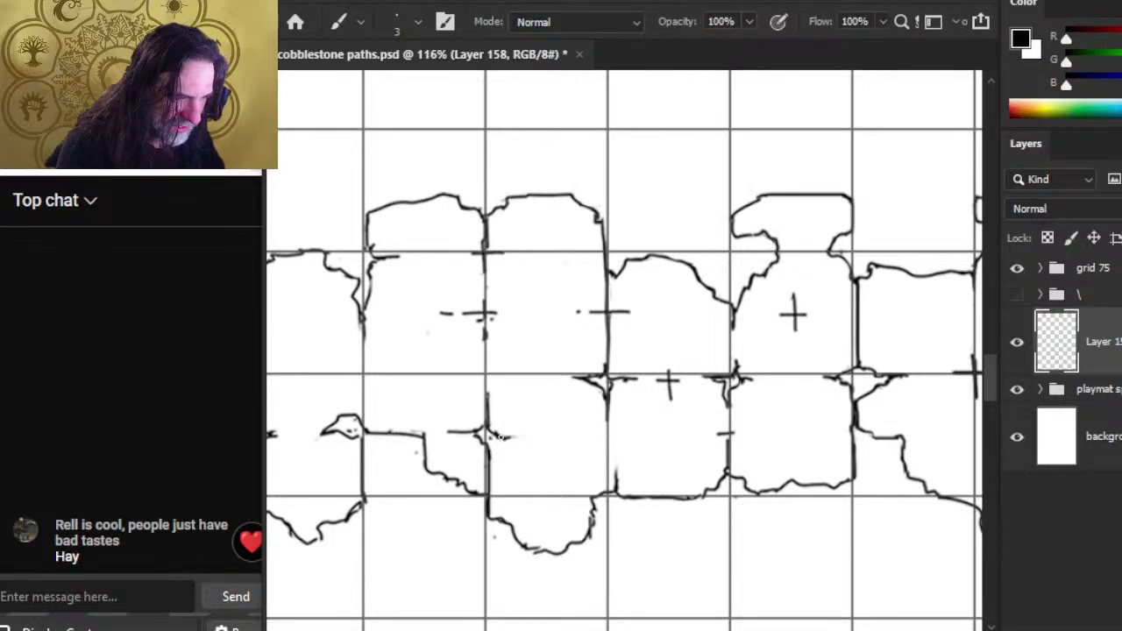
key("e")
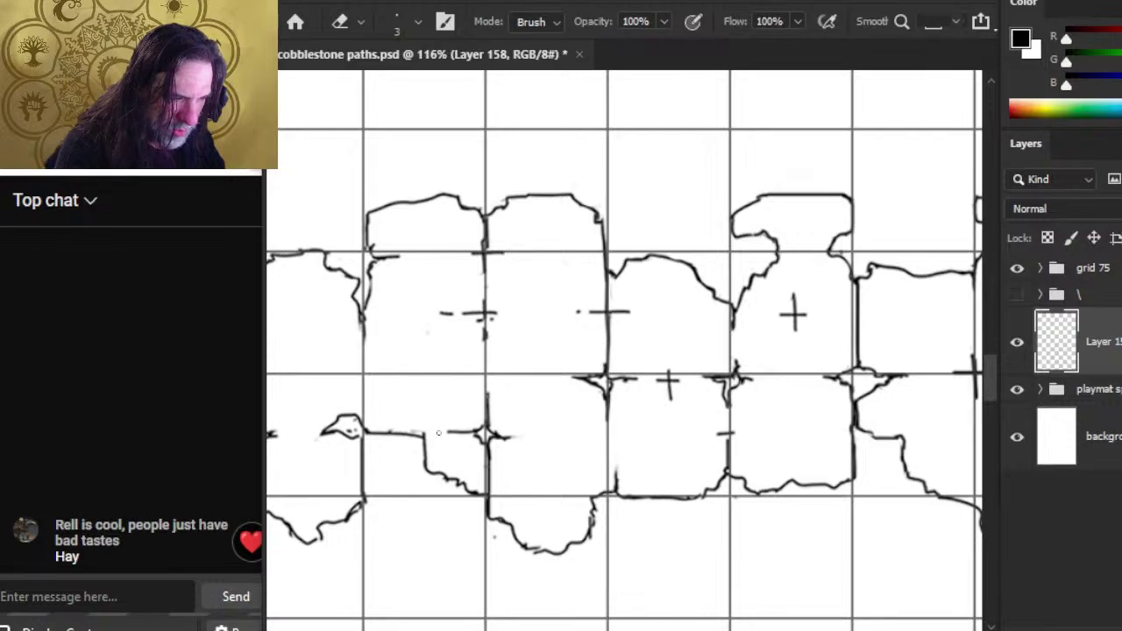
Step: Redraw the square step corner beside the leftmost star-shaped gap as a rounded one and erase the specks inside the small pebble shape
key("b")
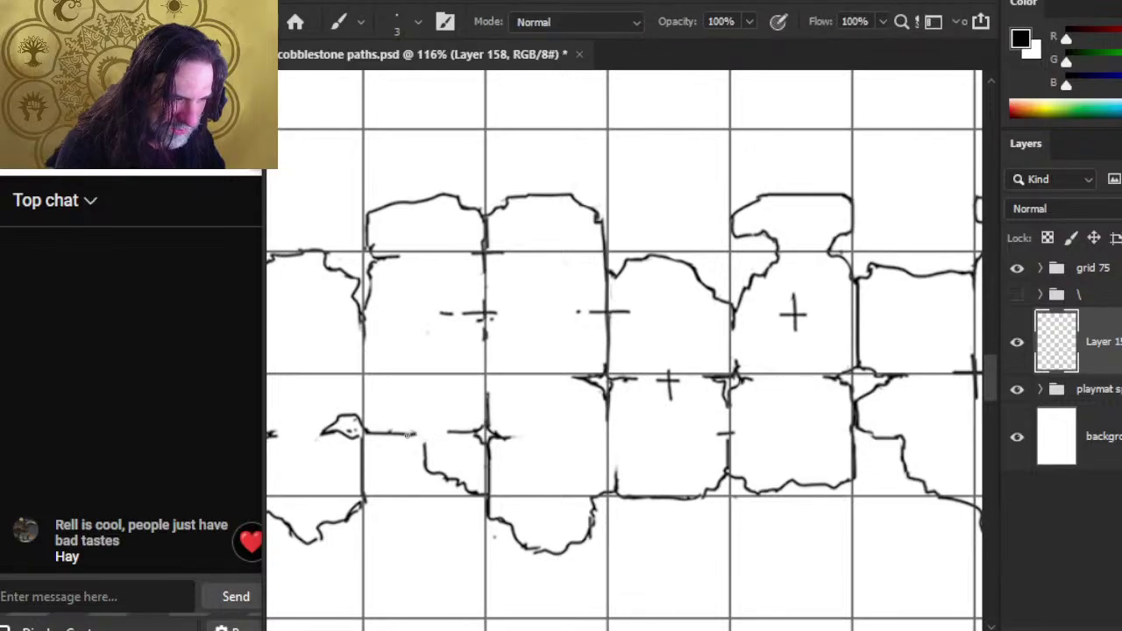
key("e")
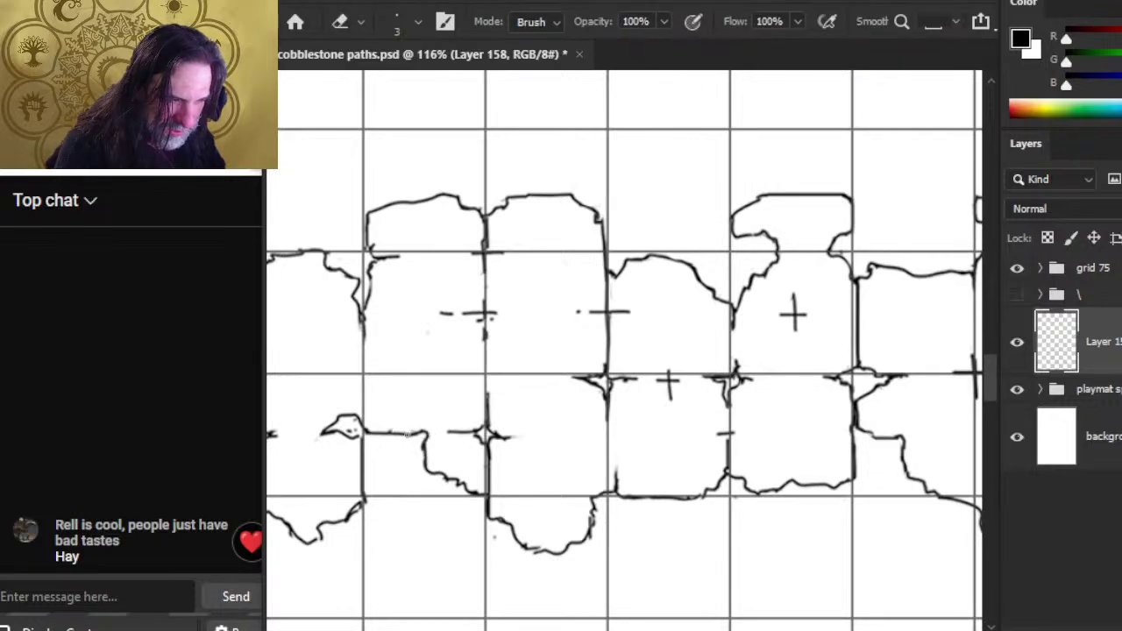
left_click_drag(336, 427, 351, 428)
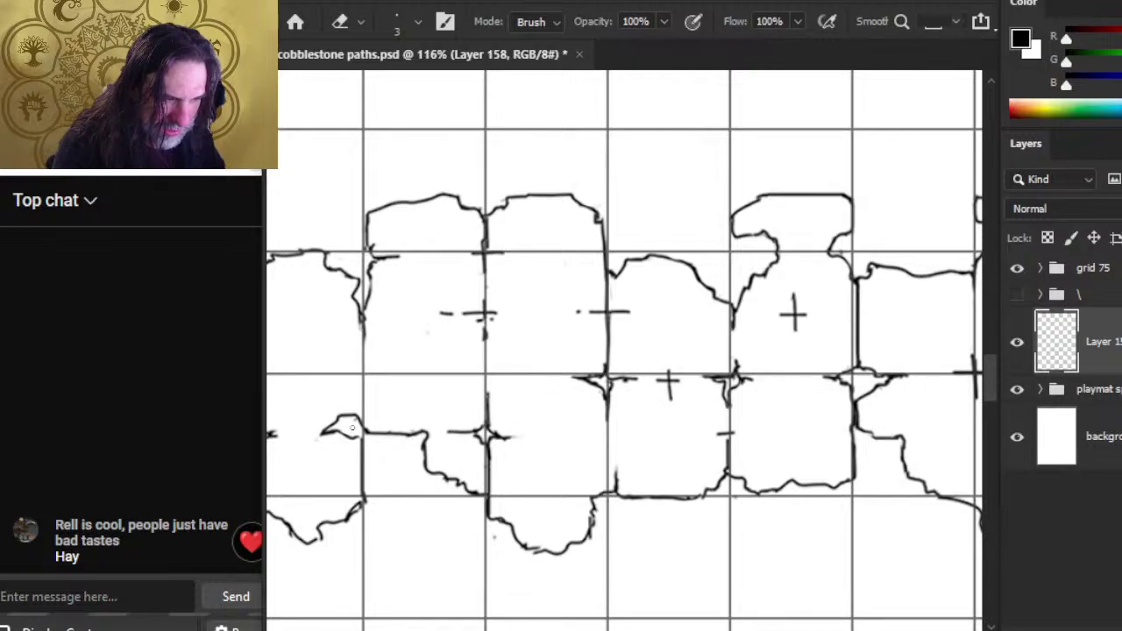
Step: Sharpen the left tip of the small pebble shape by trimming its lower line and redrawing the point
left_click_drag(332, 442, 338, 434)
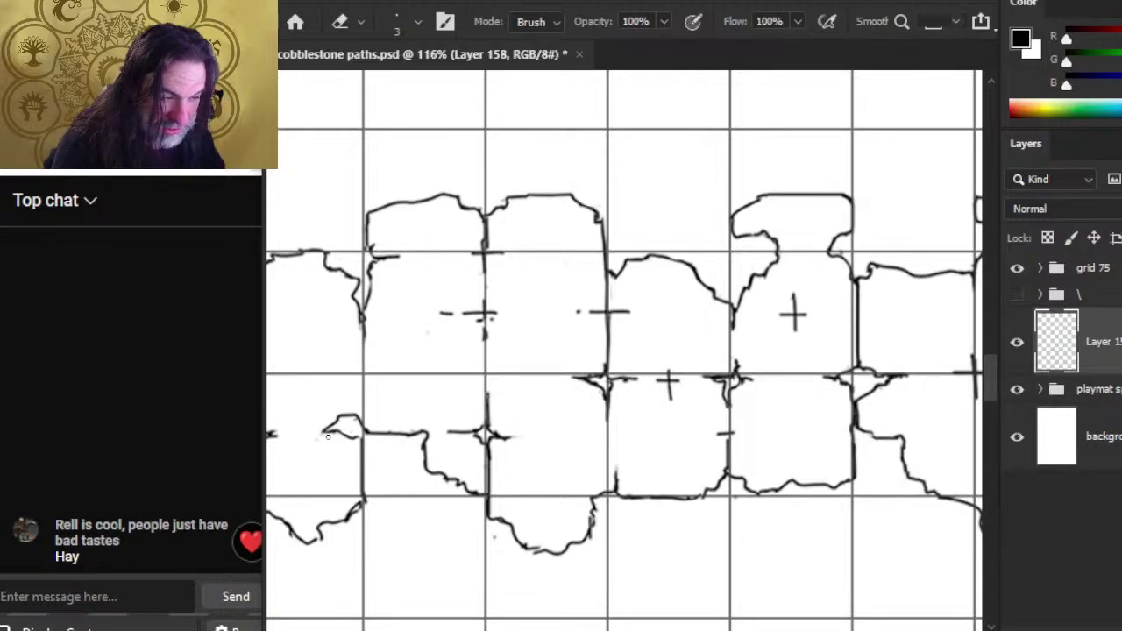
key("b")
left_click_drag(326, 428, 335, 431)
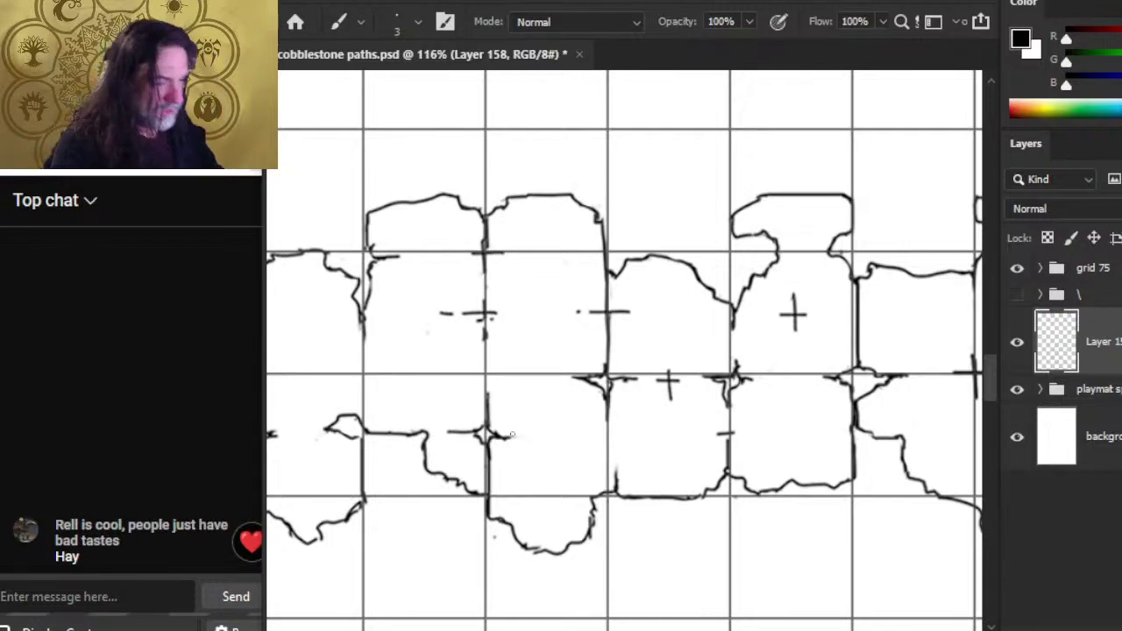
Step: Redraw the rounded bottom bulge of the stone right of the pebble shape with small jagged notches and erase the speck beside it
key("e")
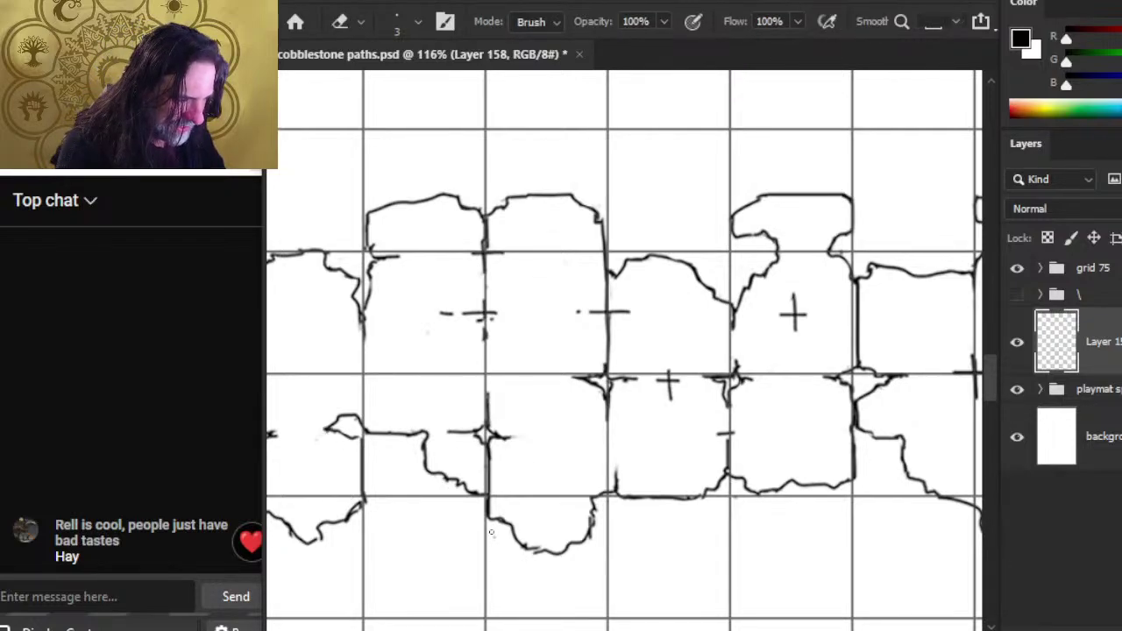
mouse_move(521, 546)
left_mouse_down()
mouse_move(491, 532)
mouse_move(557, 562)
mouse_move(528, 548)
mouse_move(571, 555)
mouse_move(613, 532)
mouse_move(594, 538)
mouse_move(592, 508)
mouse_move(580, 546)
left_mouse_up()
key("b")
key("e")
key("b")
key("e")
key("b")
key("e")
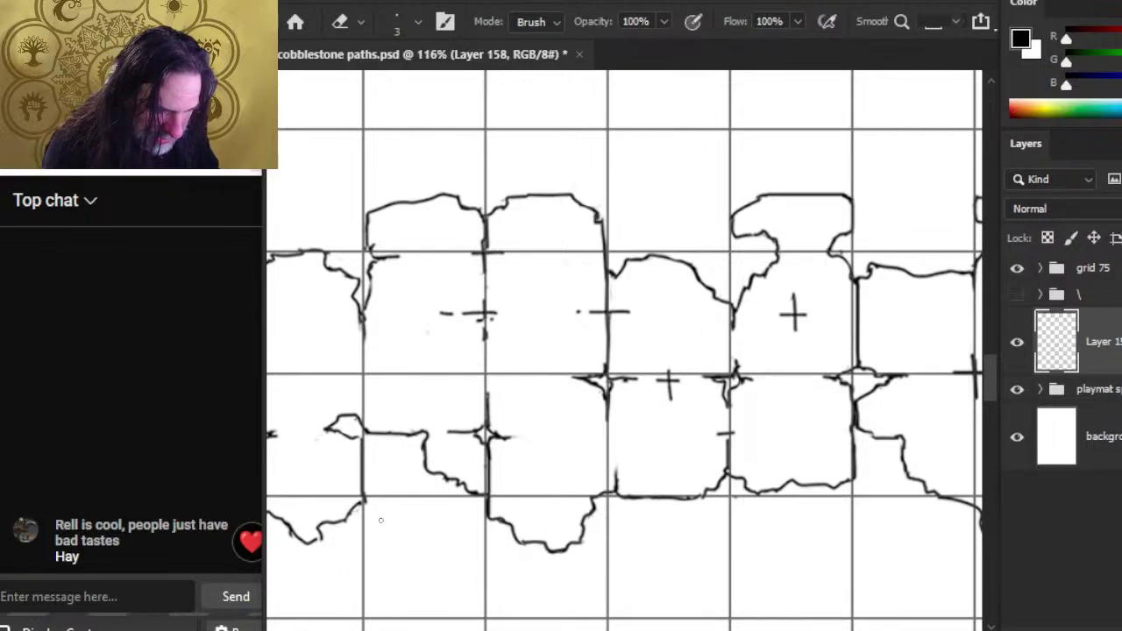
key("b")
key("e")
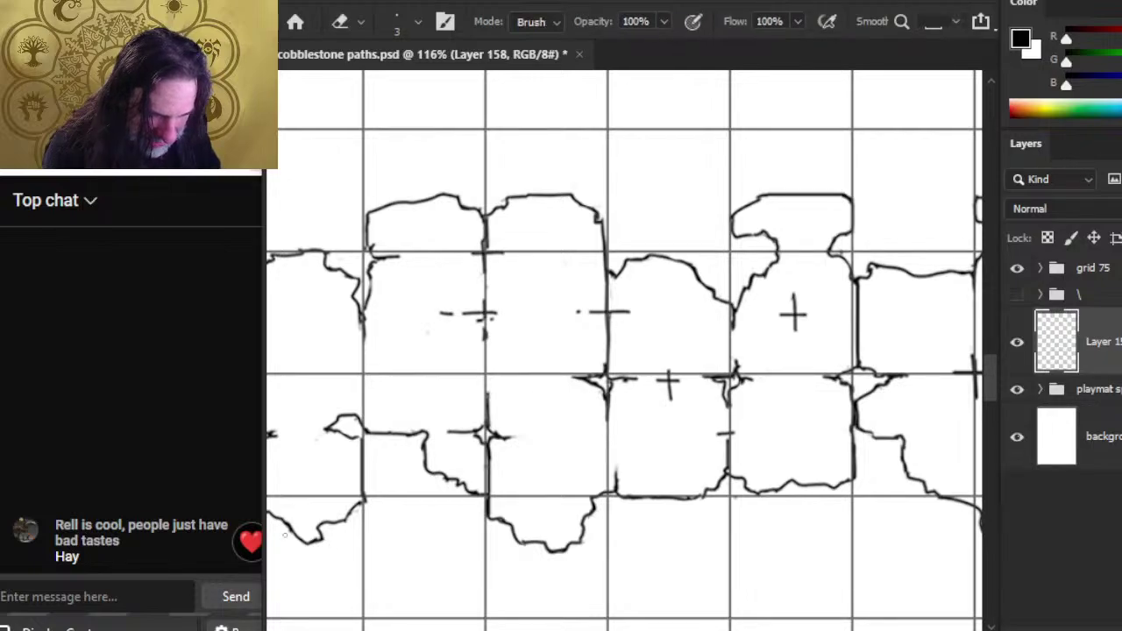
Step: Touch up the lower corner between the two square stones and the right point of the star-shaped gap above it
key("b")
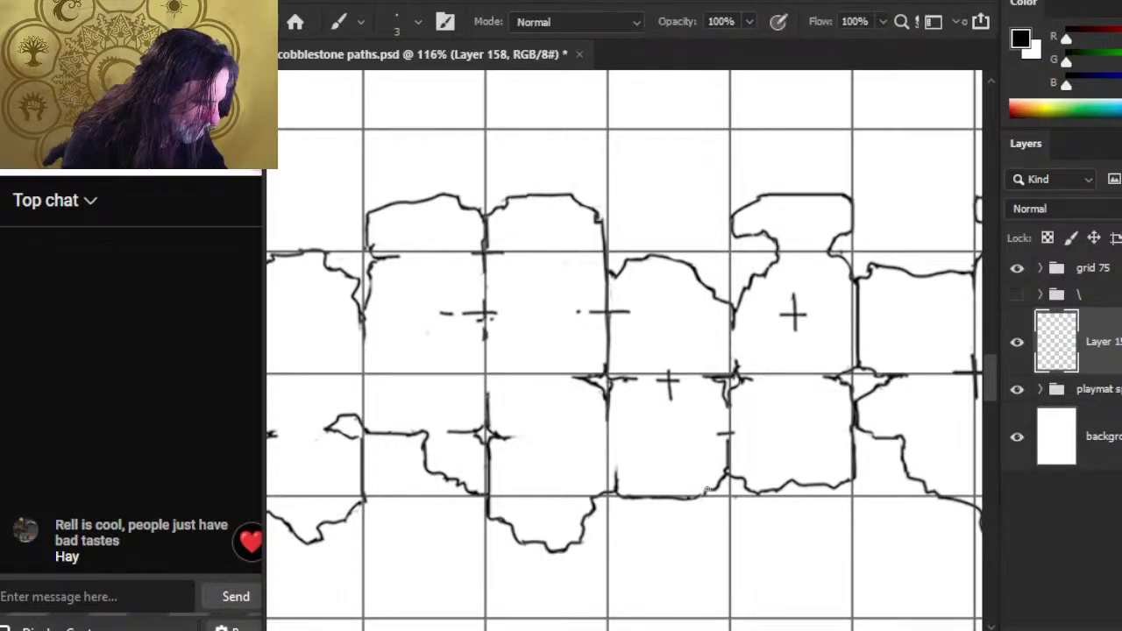
key("e")
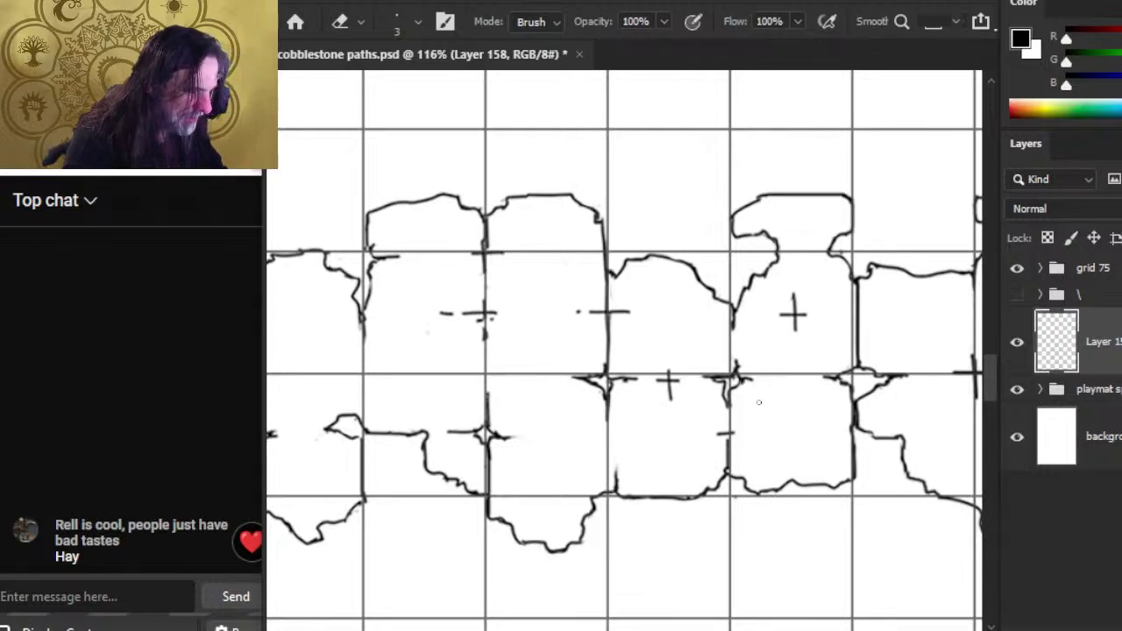
key("b")
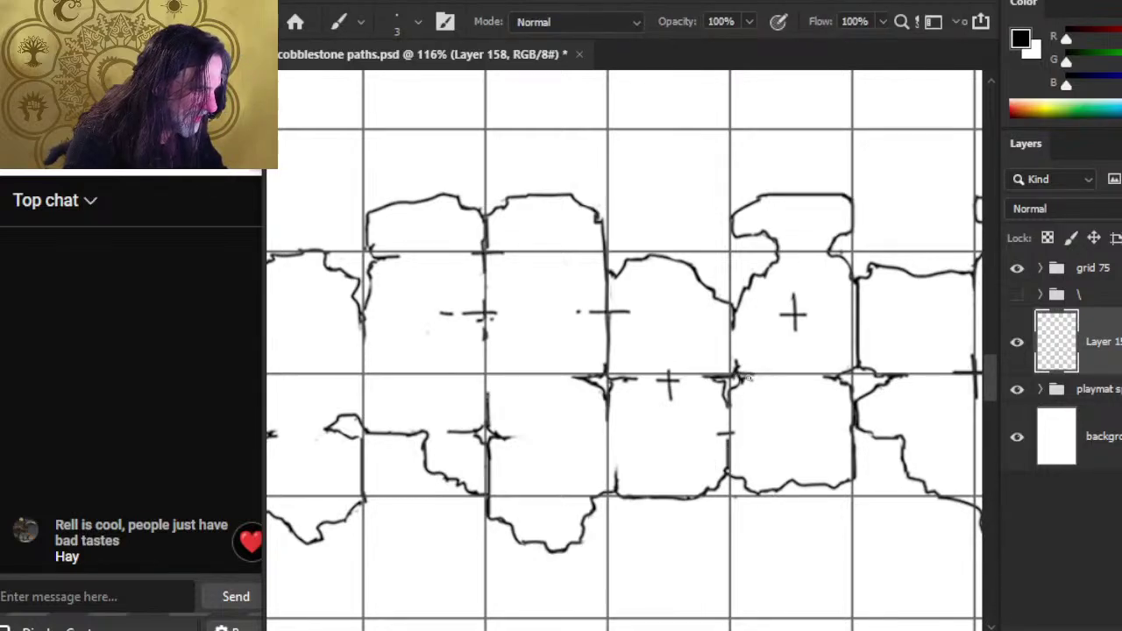
key("e")
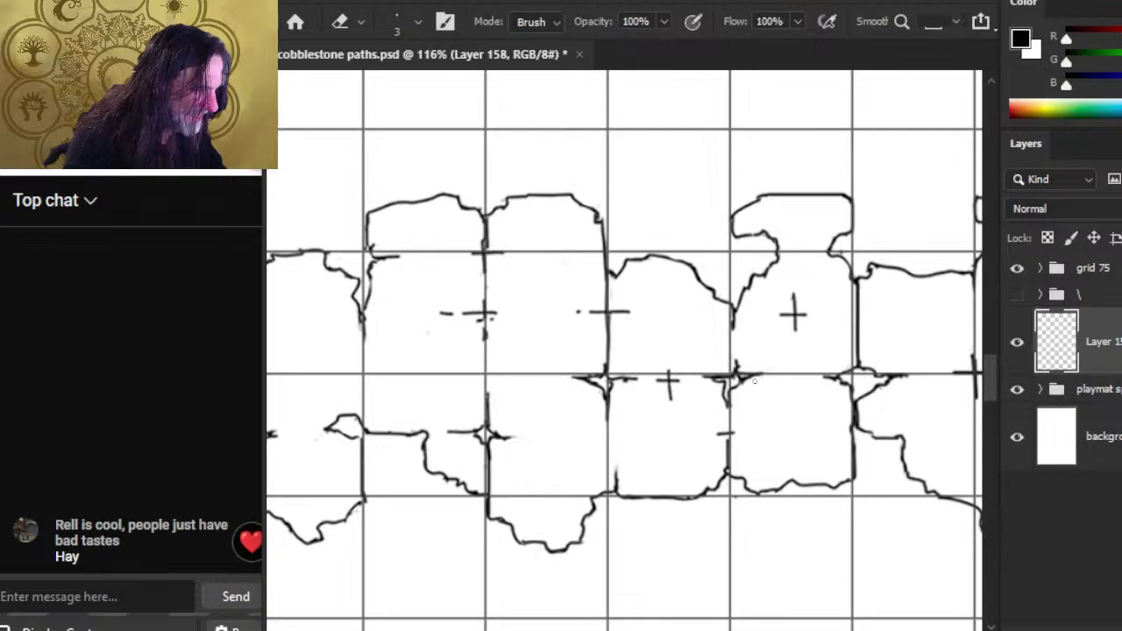
Step: Rework the centre of the cross inside the hooked stone into a small hollow star-shaped gap
left_click_drag(622, 448, 603, 455)
mouse_move(821, 311)
left_mouse_down()
mouse_move(767, 339)
mouse_move(675, 341)
left_mouse_up()
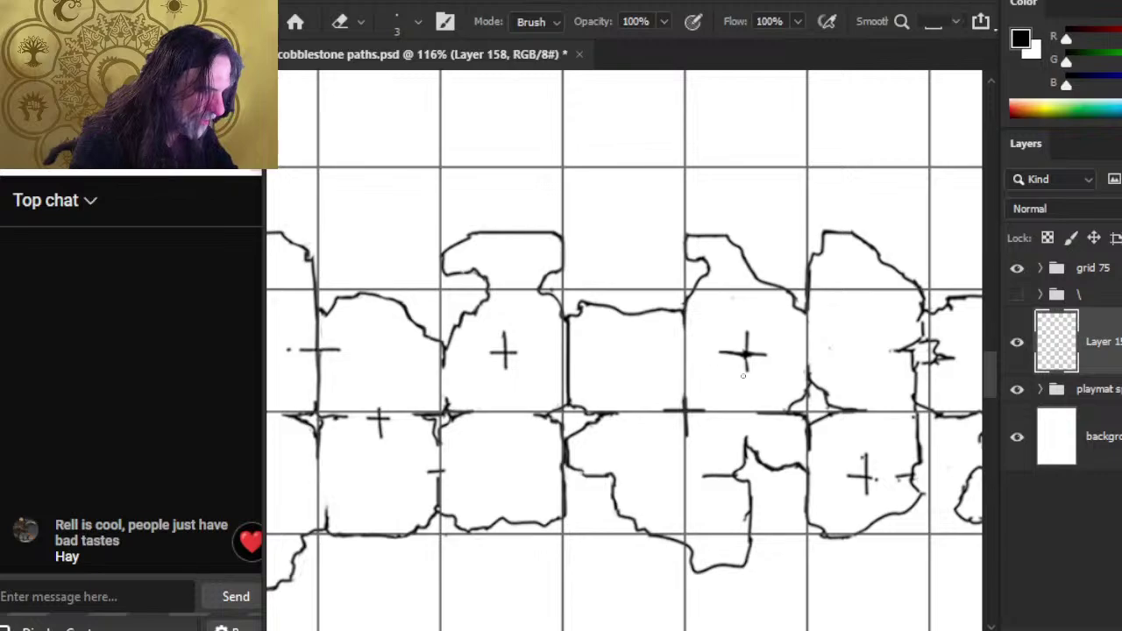
key("b")
key("e")
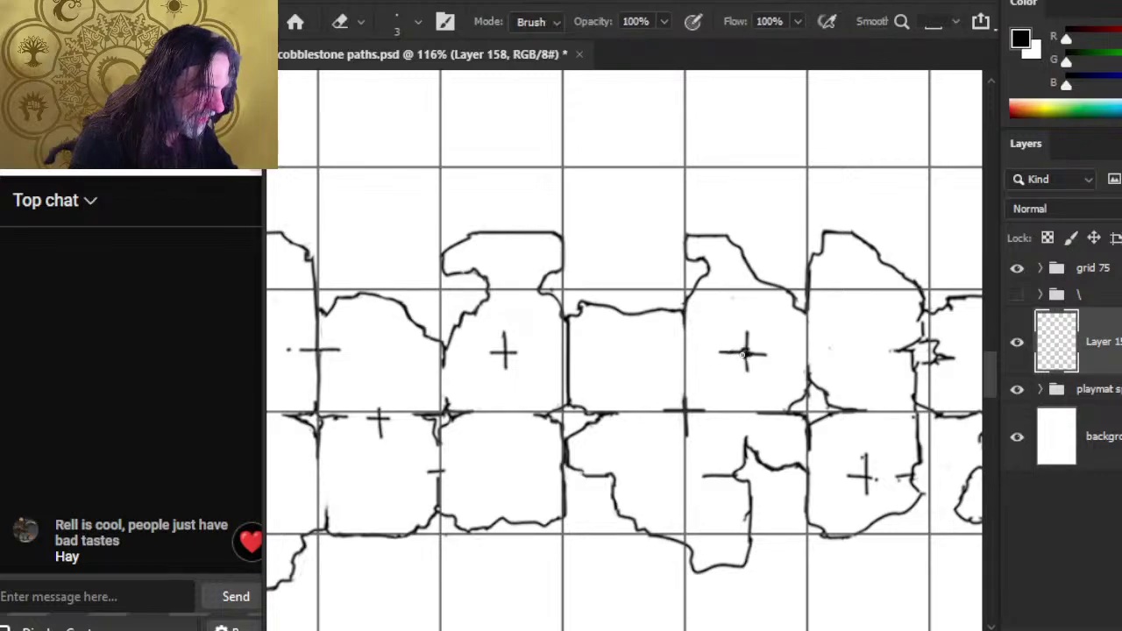
key("b")
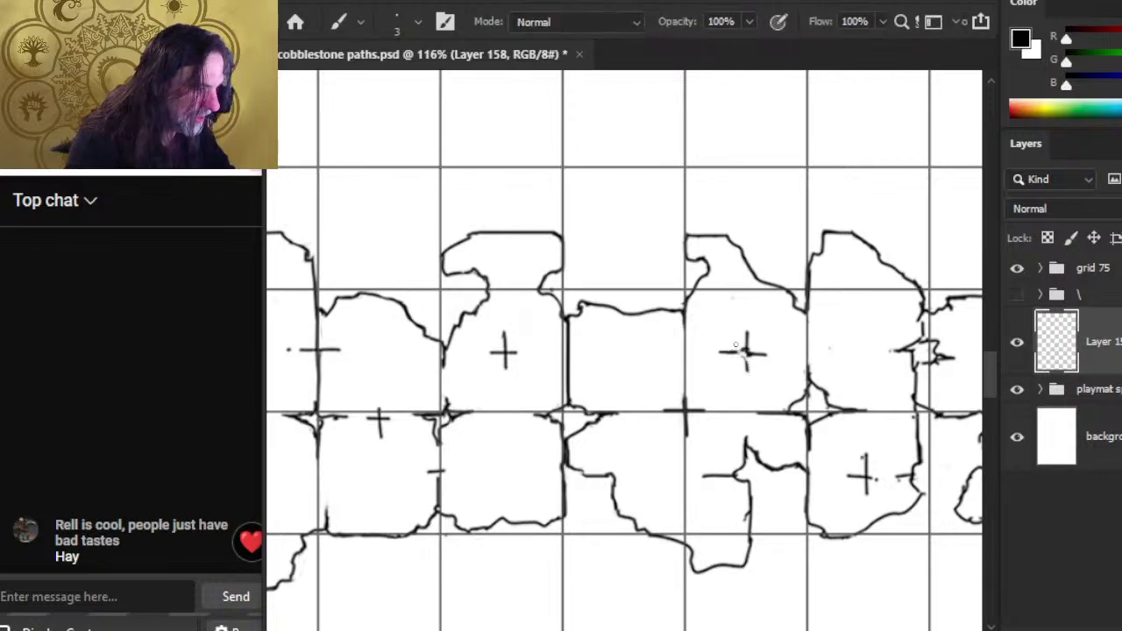
Step: Touch up the triangular gap beside the hooked stone and the outline of the narrow foot below it
left_click_drag(764, 393, 634, 322)
key("e")
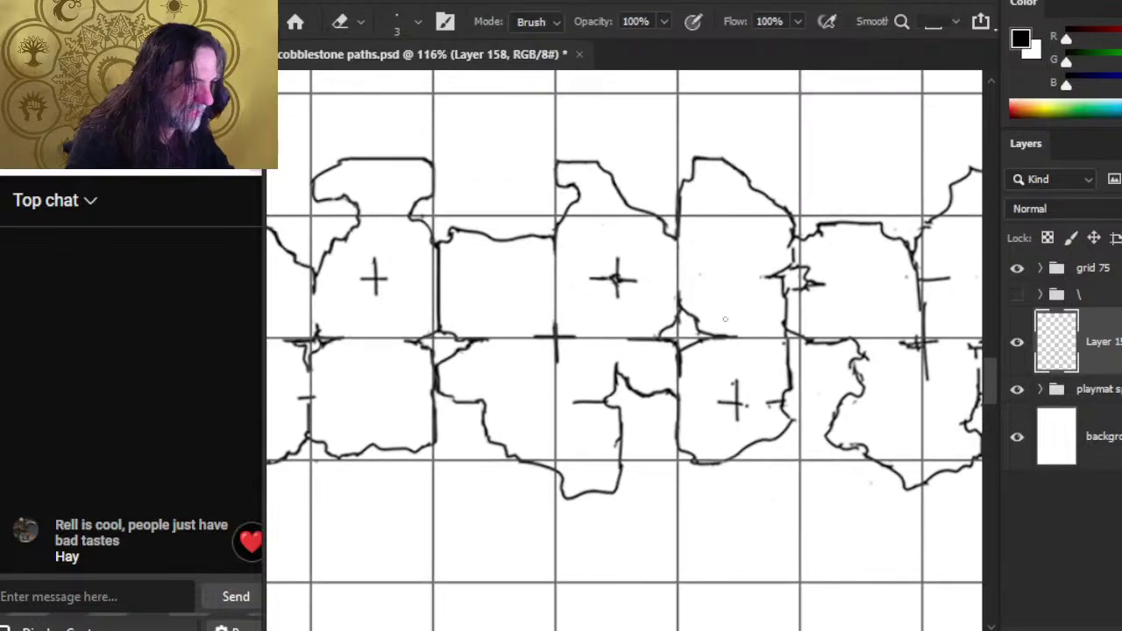
left_click_drag(680, 292, 688, 305)
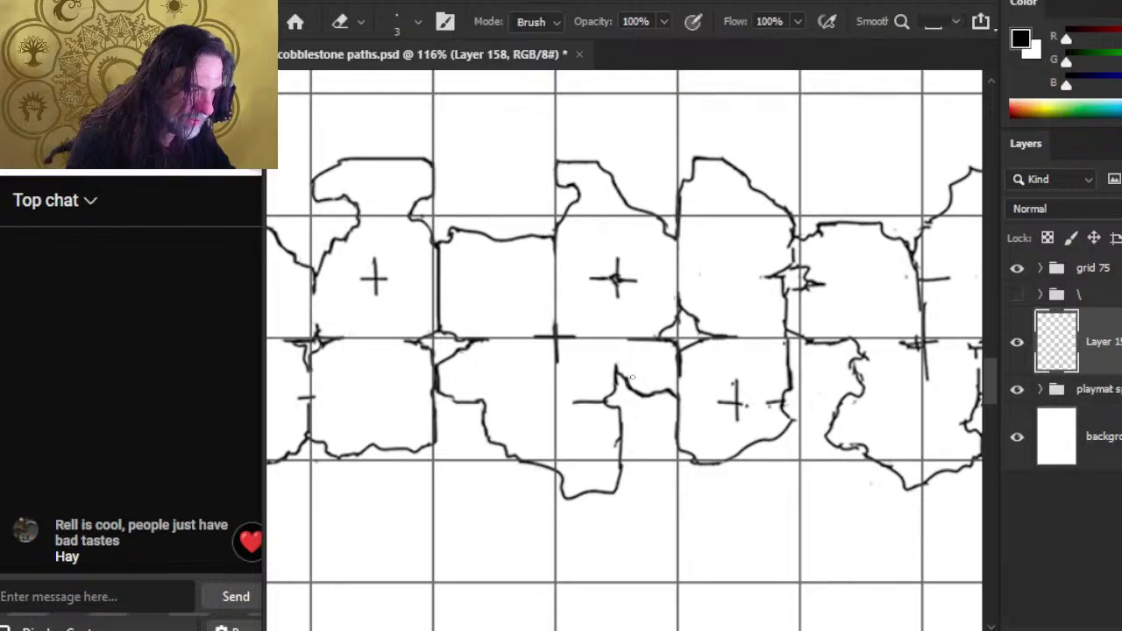
key("b")
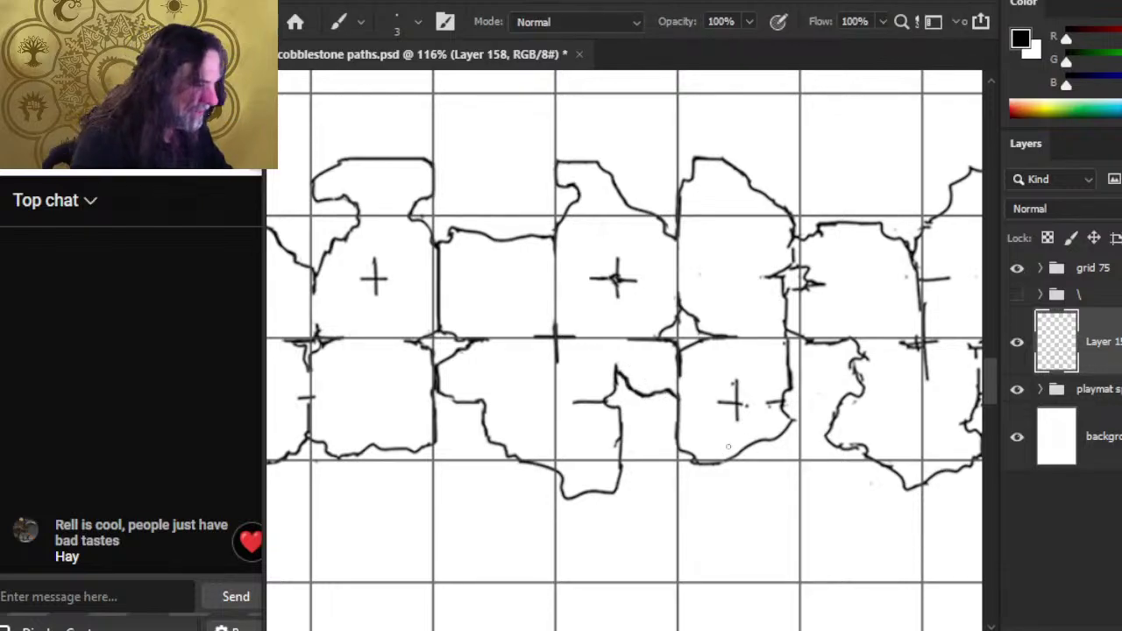
Step: Open a pointed notch in the right edge of the round-bottomed stone, joining it to the right arm of the cross inside
key("e")
key("b")
mouse_move(787, 400)
left_mouse_down()
mouse_move(754, 413)
mouse_move(739, 404)
mouse_move(791, 412)
left_mouse_up()
key("e")
key("b")
key("e")
key("b")
key("e")
Step: Thin the round-bottomed stone's lower edge and refine the inner end of its new notch
mouse_move(701, 461)
left_mouse_down()
mouse_move(691, 460)
mouse_move(715, 463)
left_mouse_up()
key("b")
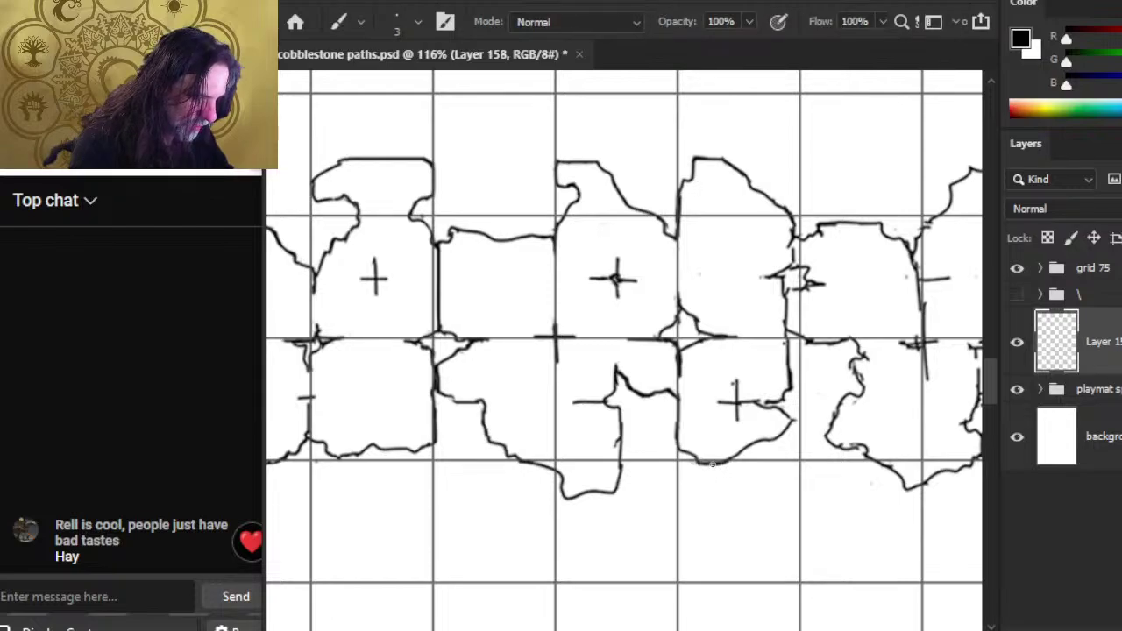
key("e")
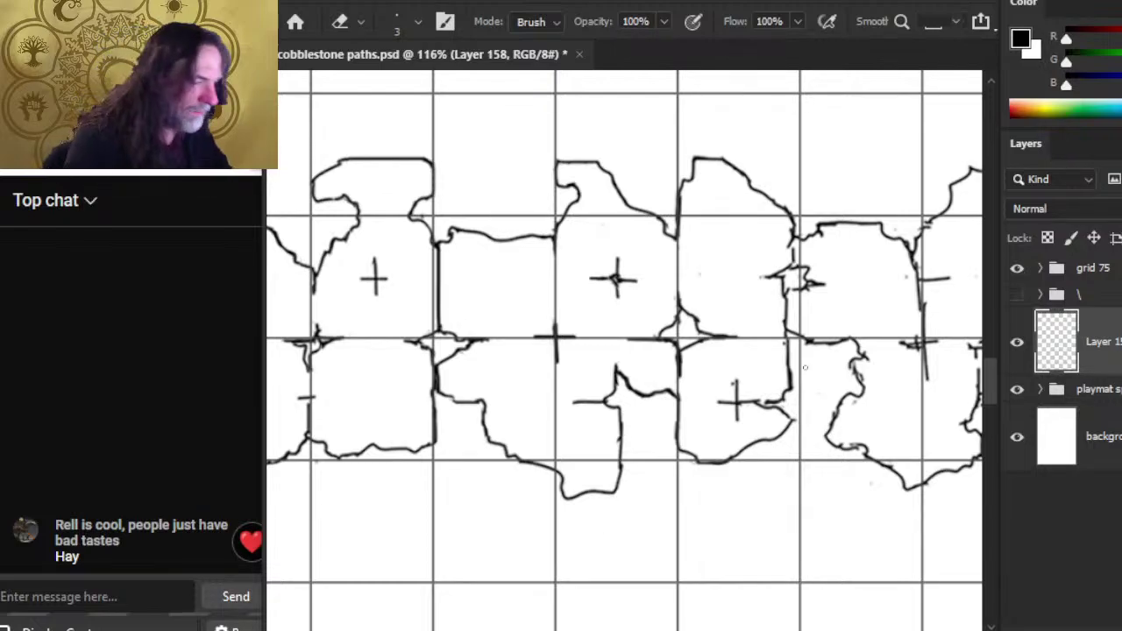
key("b")
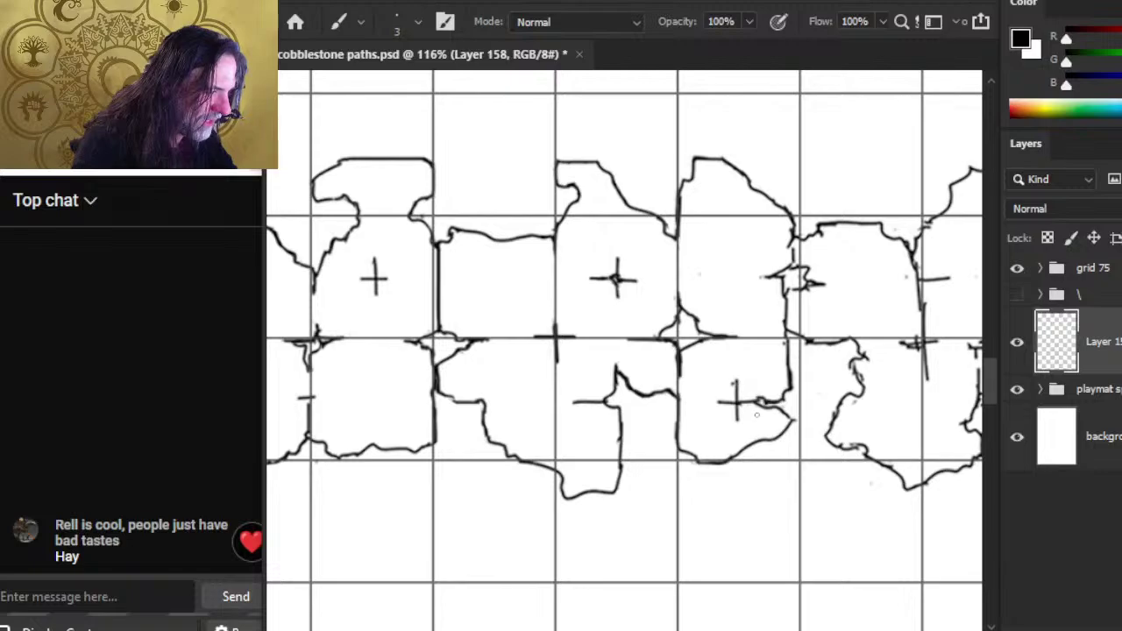
key("e")
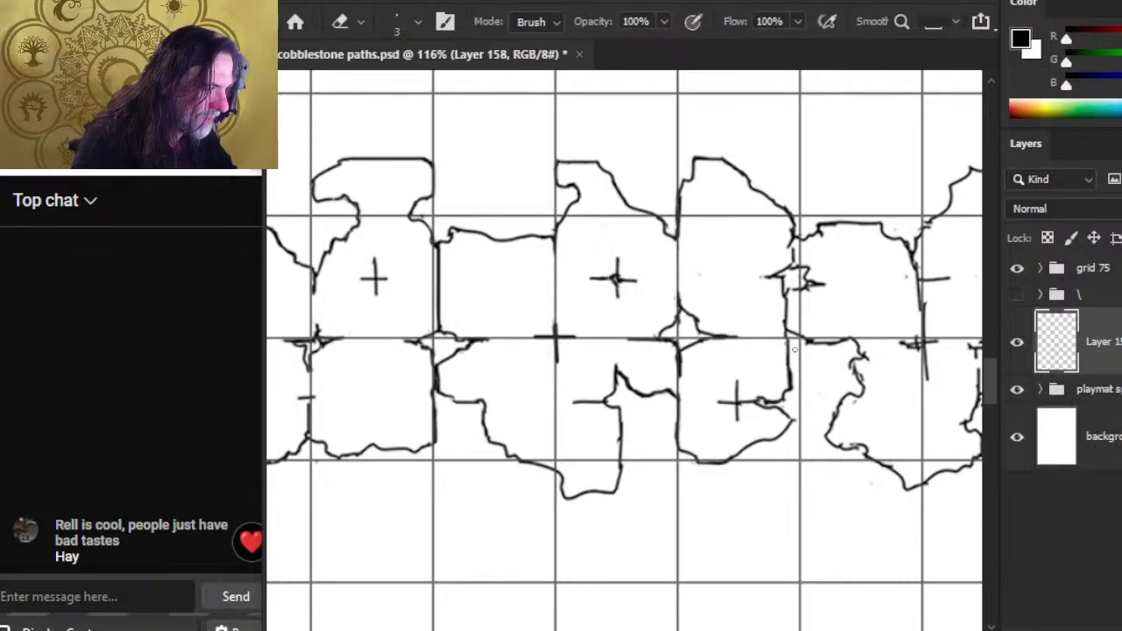
Step: Redraw the line running along the grid from the notched stone's upper right edge as an uneven, stepped outline
key("b")
key("e")
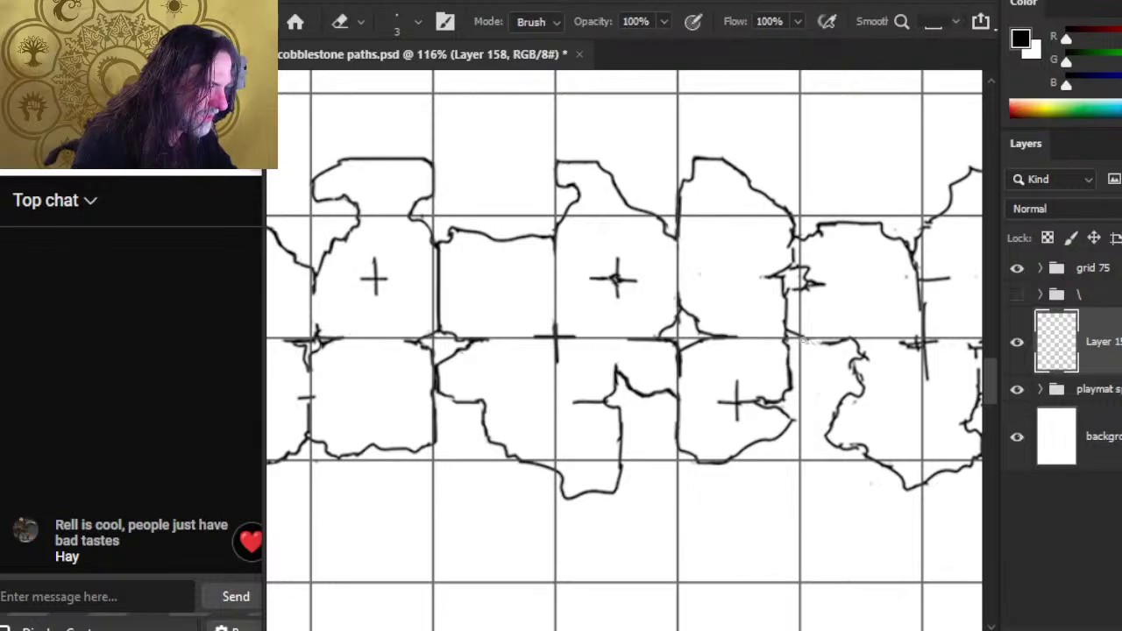
key("b")
key("e")
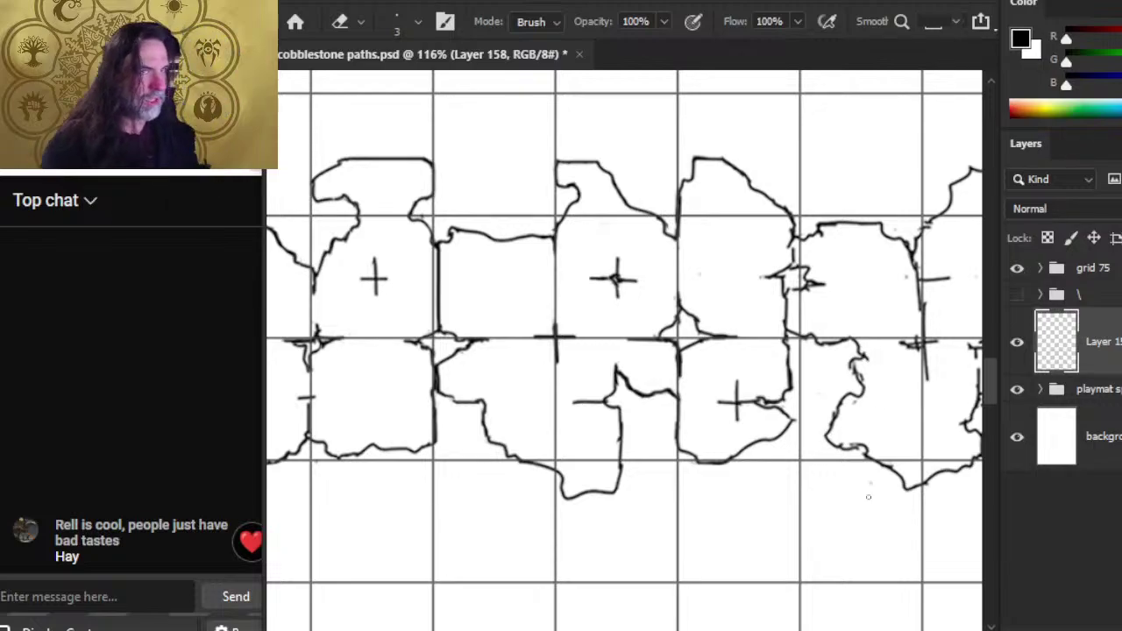
Step: Redraw the upper left corner of the flat-topped stone right of the tall rounded one with a small step
mouse_move(873, 287)
left_mouse_down()
mouse_move(852, 321)
mouse_move(757, 310)
left_mouse_up()
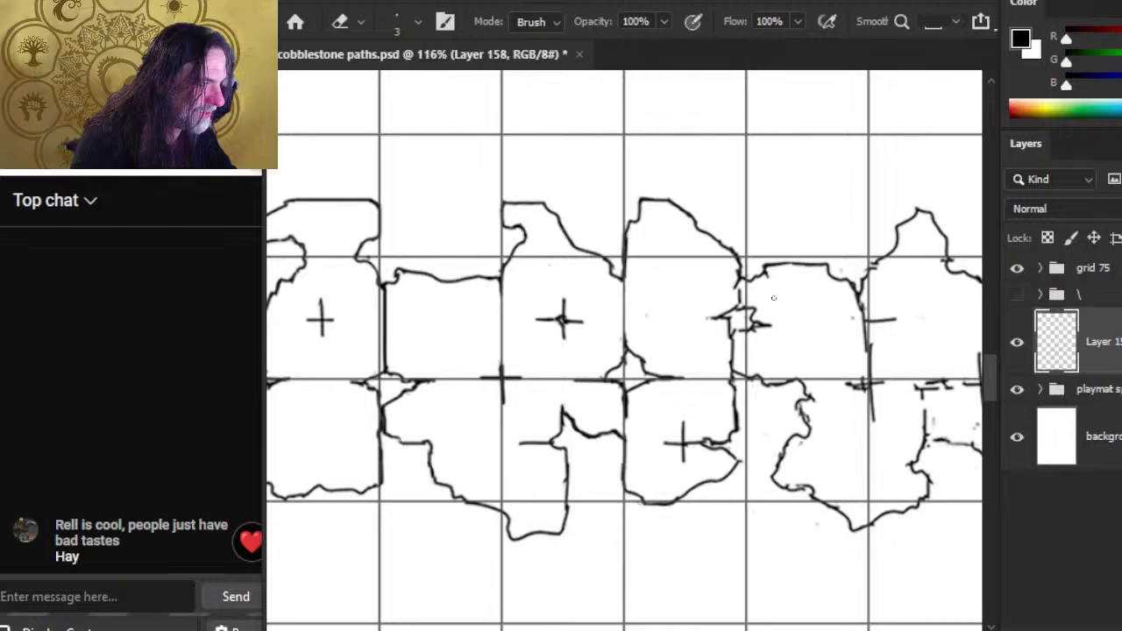
key("b")
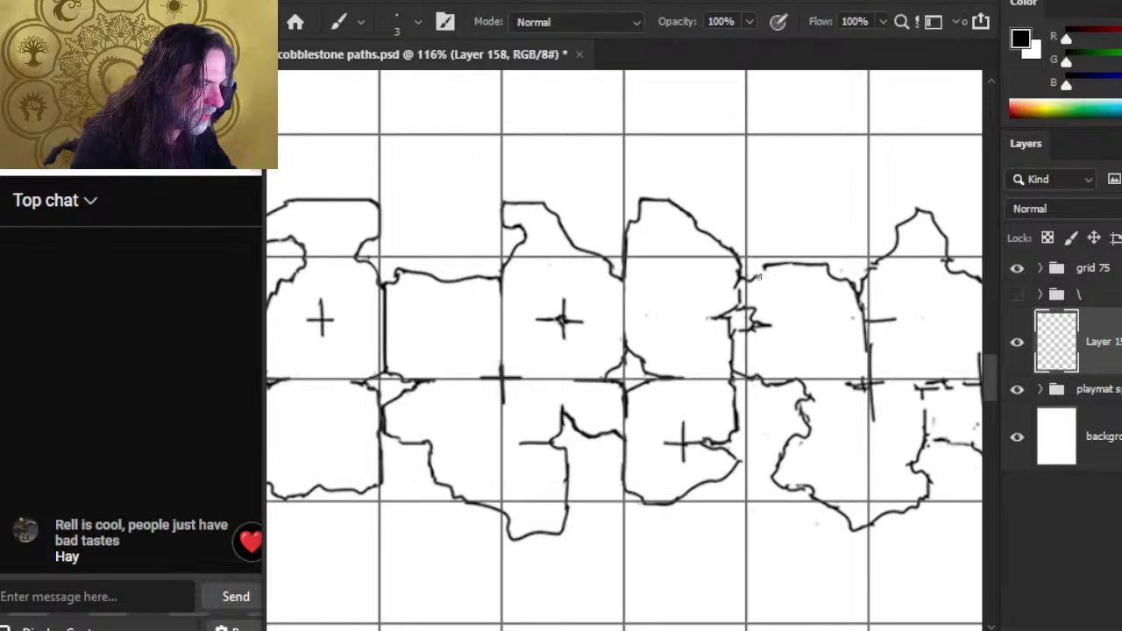
left_click_drag(779, 265, 803, 264)
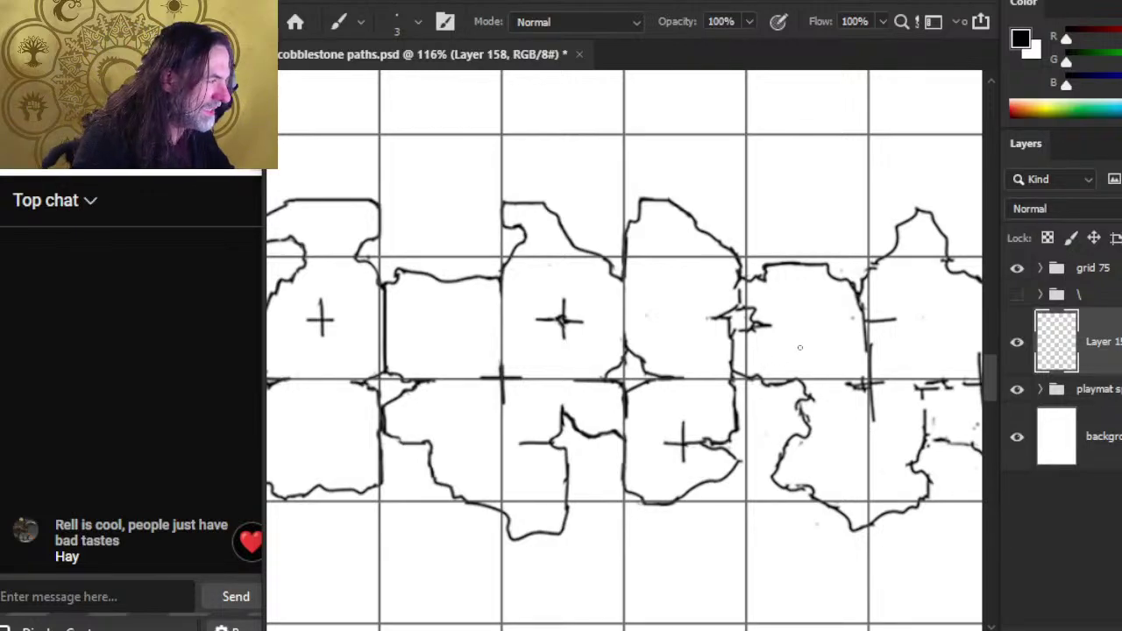
Step: Erase the long vertical line and side tick below the flat-topped stone's V-shaped notch and shorten the cross's lower arm
key("e")
mouse_move(857, 283)
left_mouse_down()
mouse_move(866, 344)
mouse_move(859, 325)
mouse_move(871, 348)
mouse_move(874, 314)
mouse_move(861, 336)
left_mouse_up()
key("b")
key("e")
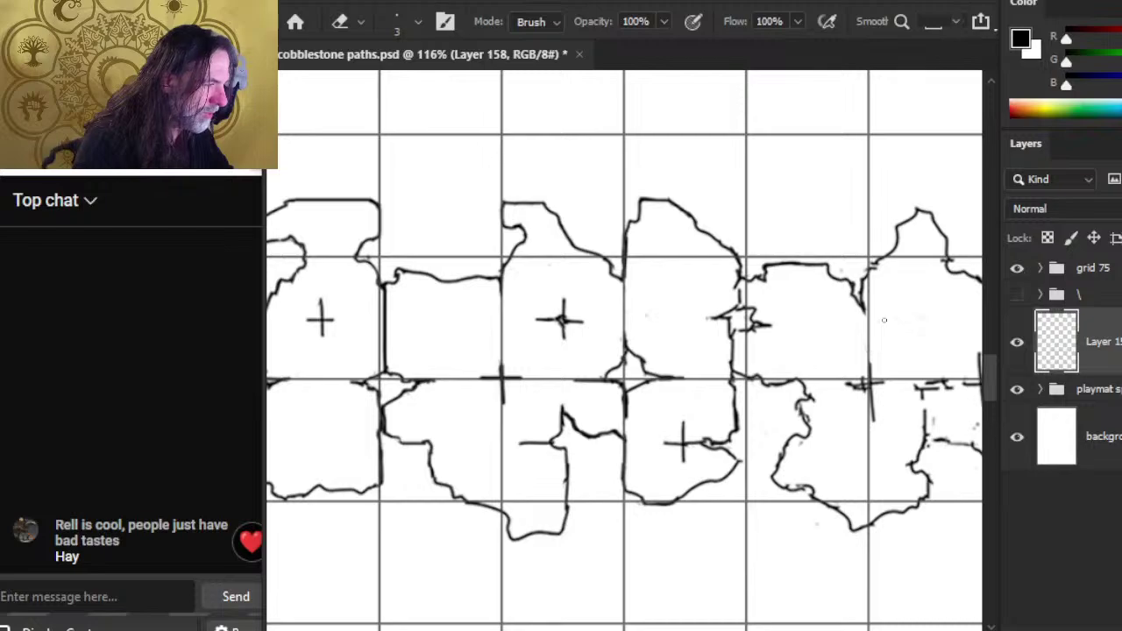
left_click_drag(874, 406, 873, 422)
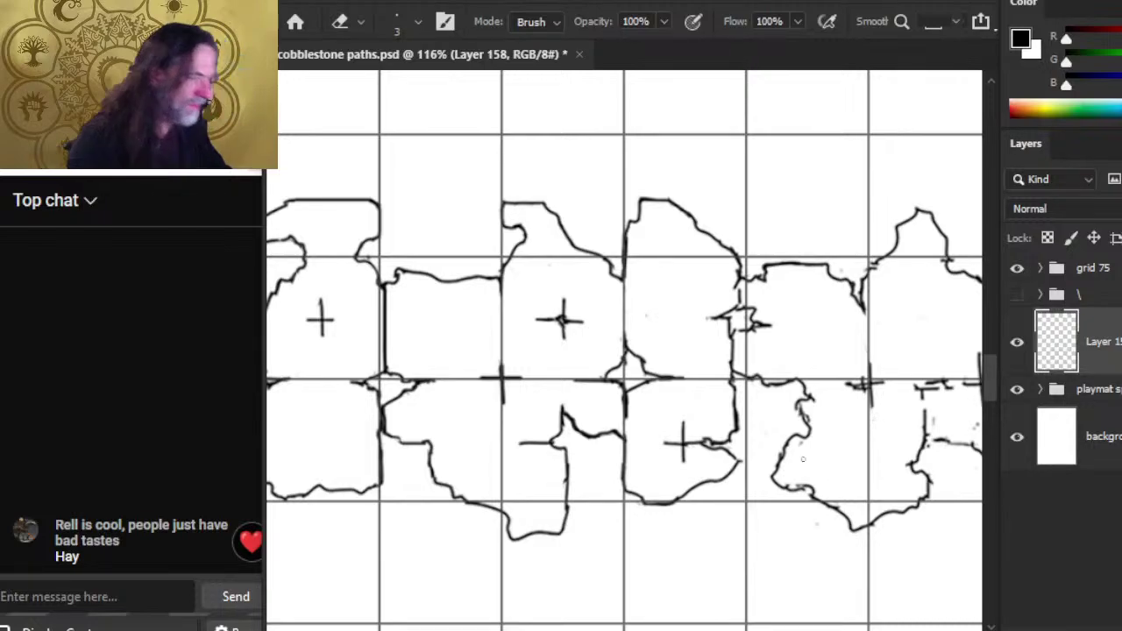
Step: Redraw the jagged gap and broken edge between the tall rounded and flat-topped stones, and erase the specks by the V-shaped notch
left_click_drag(731, 370, 640, 364)
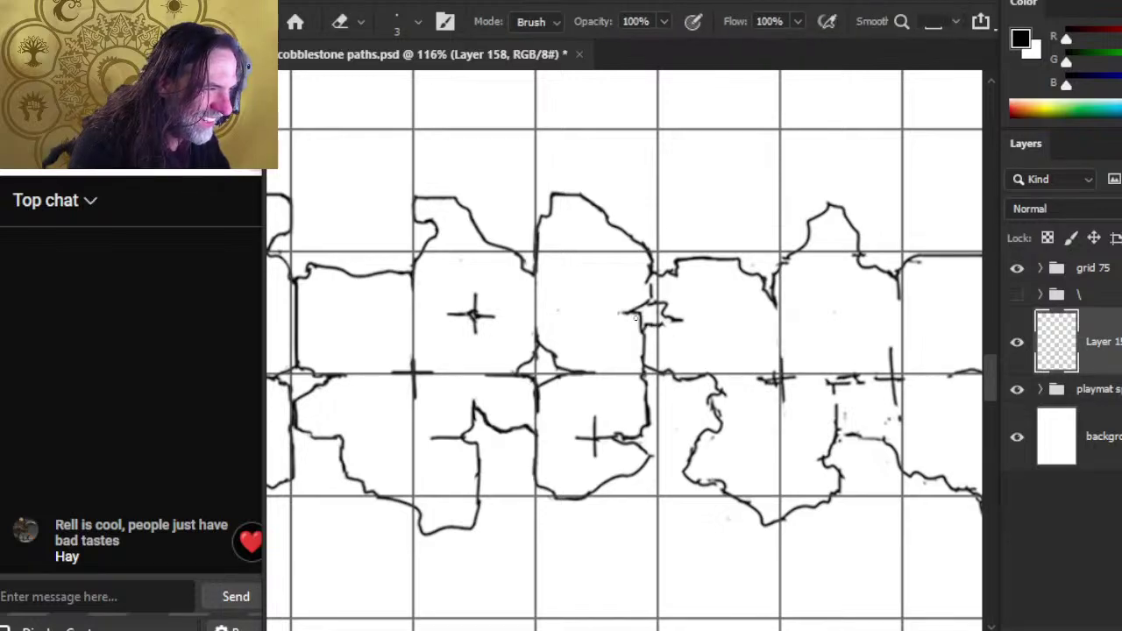
key("b")
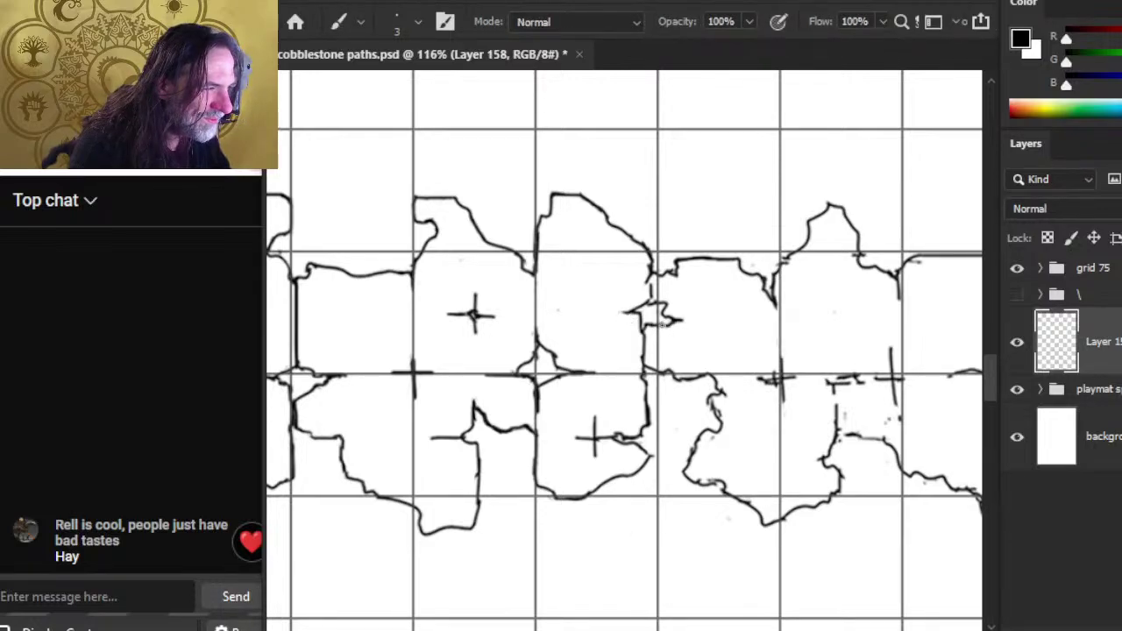
key("e")
key("b")
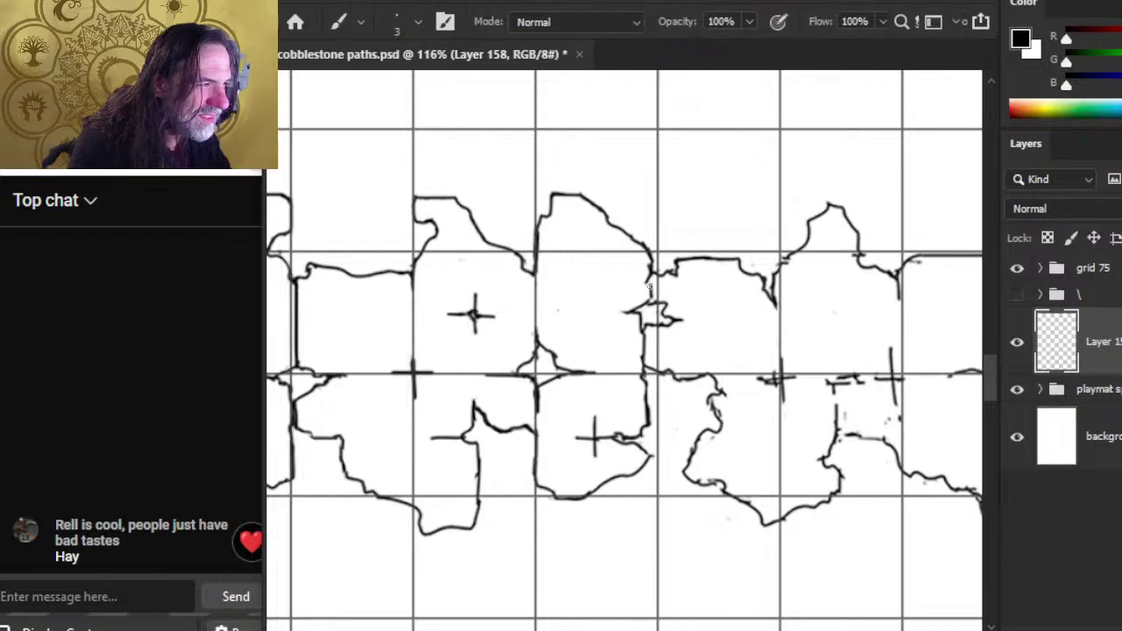
key("e")
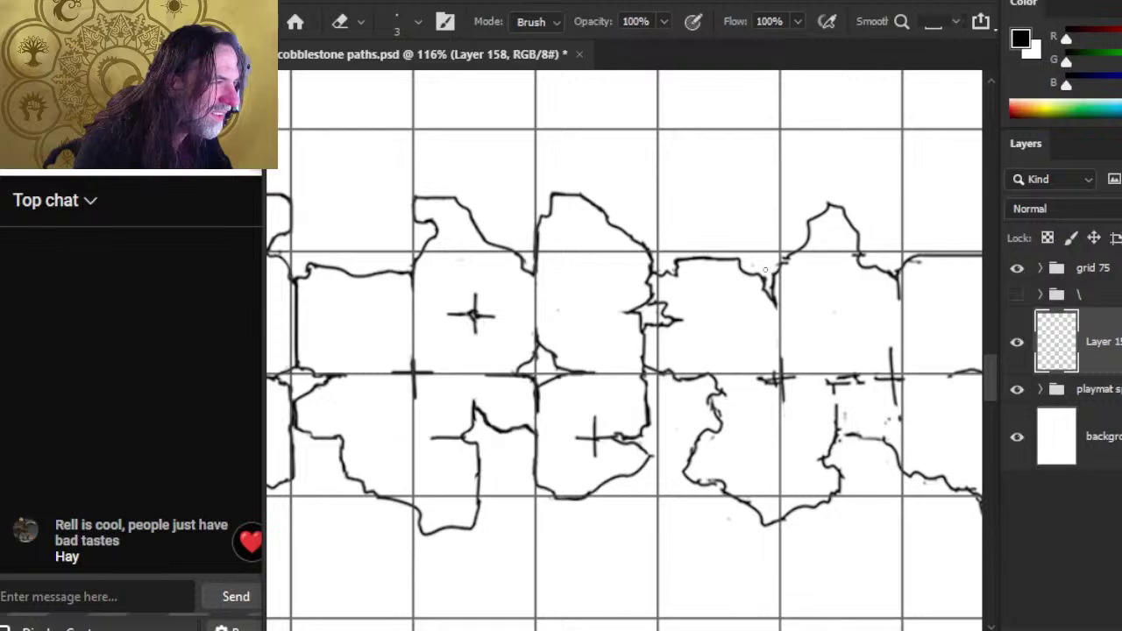
key("b")
key("e")
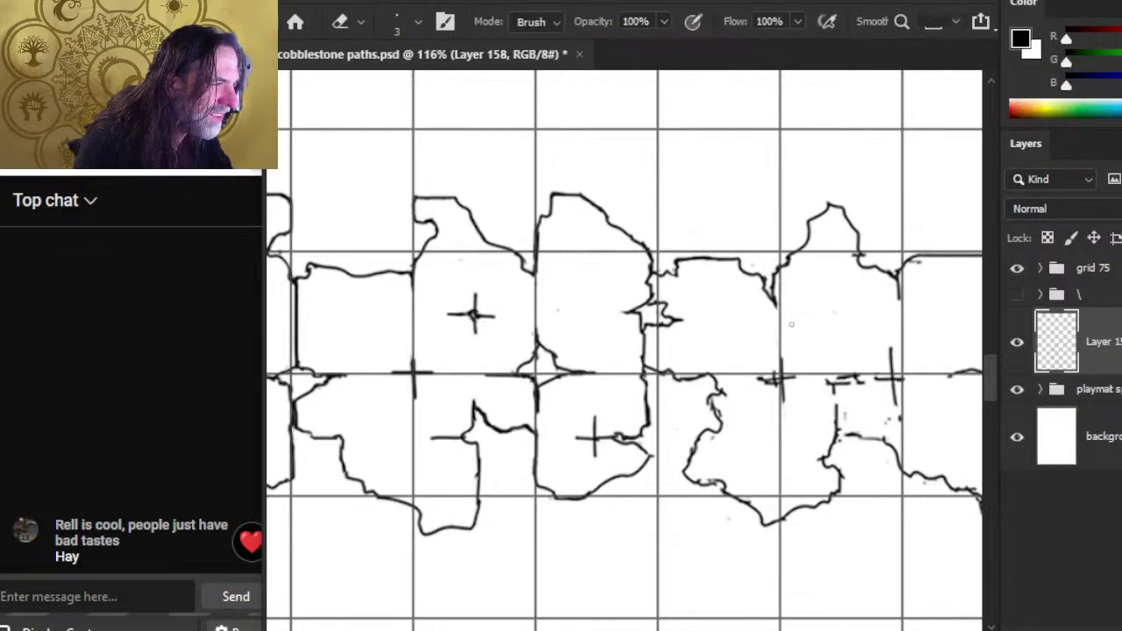
Step: Lasso the off-centre cross below the V-shaped notch, move it onto the grid intersection and deselect it
key("l")
mouse_move(765, 359)
left_mouse_down()
mouse_move(795, 347)
mouse_move(781, 380)
left_mouse_up()
key("v")
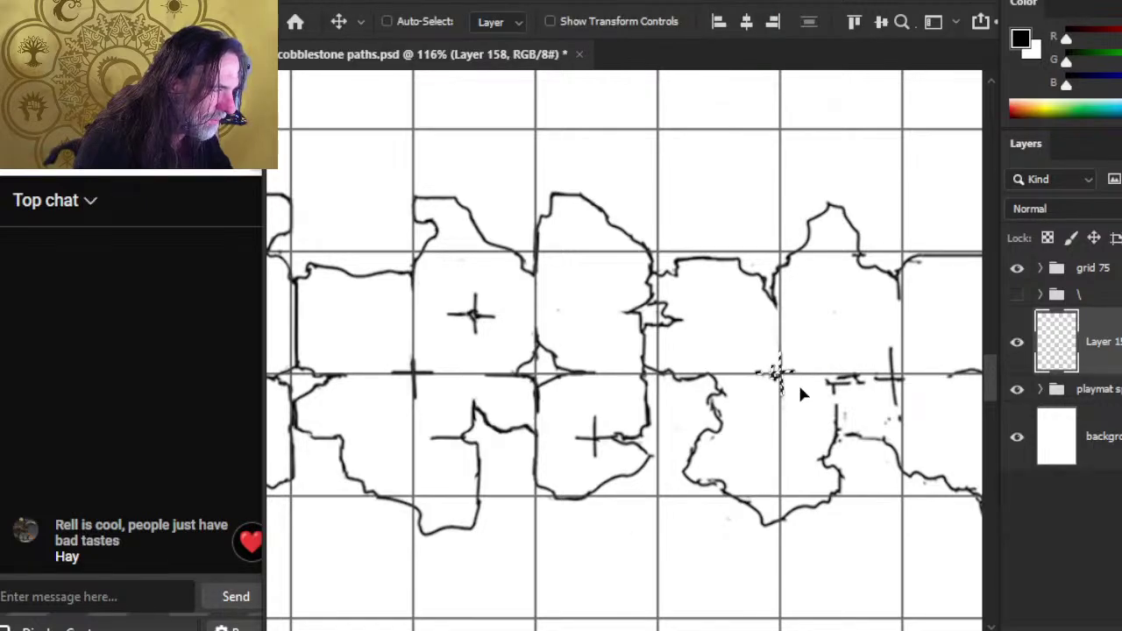
key("ctrl+d")
key("l")
key("ctrl+d")
Step: Redraw the moved cross's horizontal arms and extend its upper arm along the grid line, clearing stray marks at its centre
key("e")
key("b")
left_click_drag(778, 374, 756, 375)
key("e")
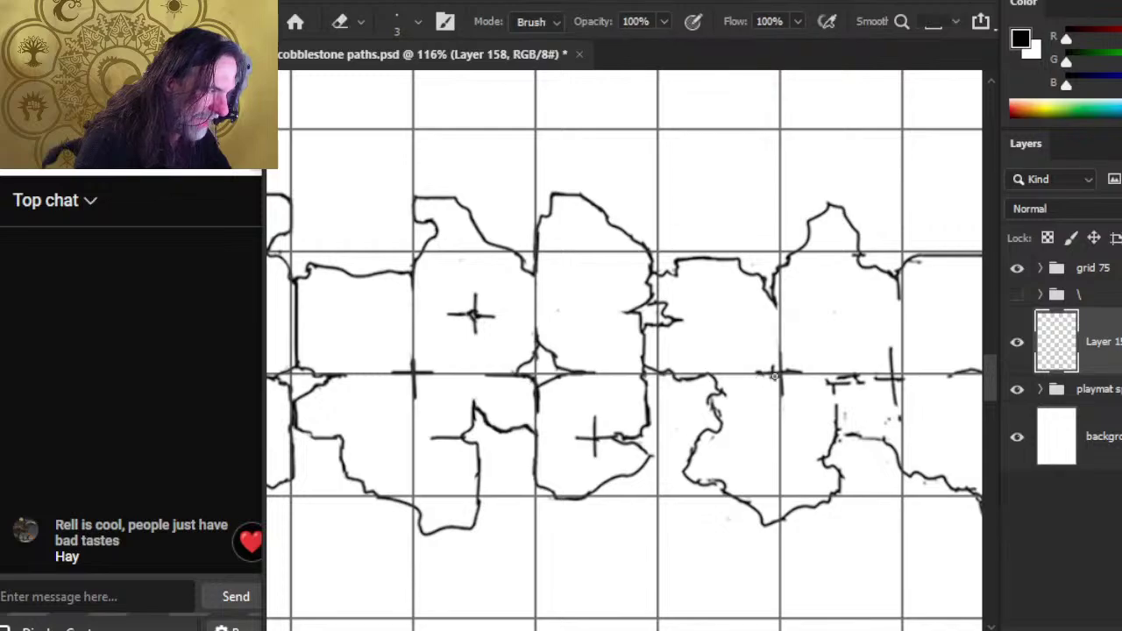
key("b")
left_click_drag(781, 373, 779, 335)
key("e")
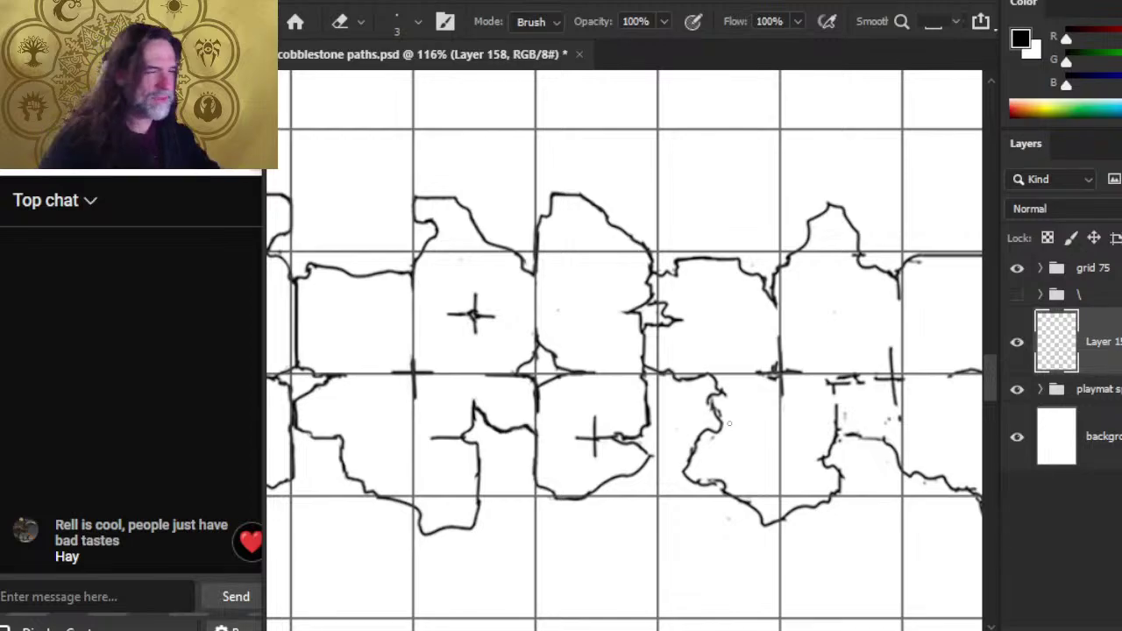
left_click_drag(806, 423, 759, 401)
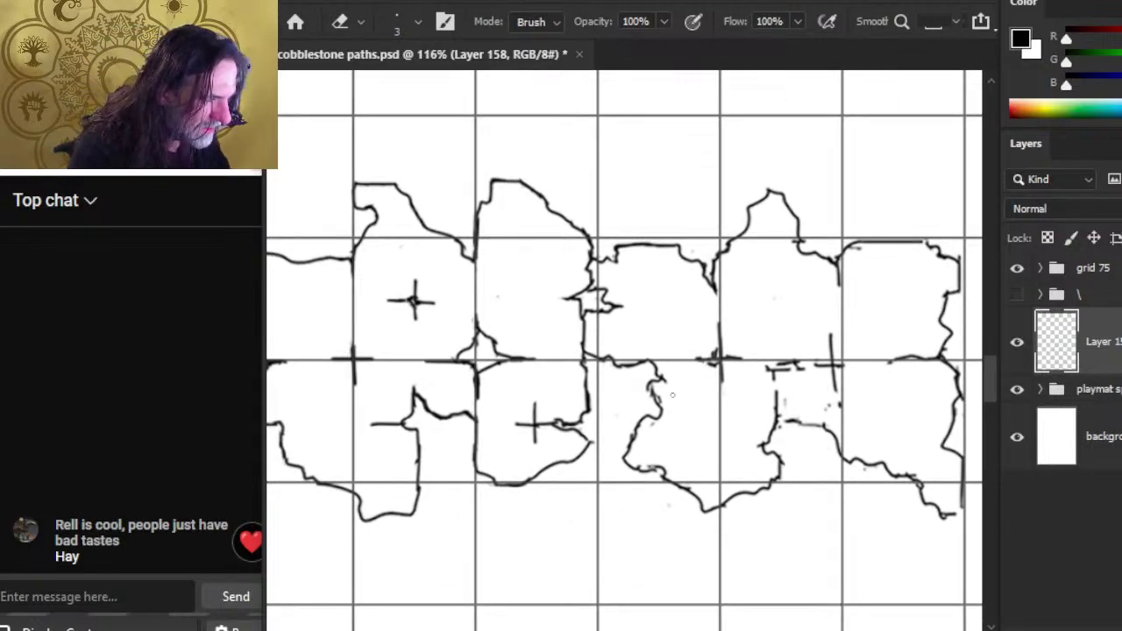
Step: Redraw the jagged left edge and lower-left corner of the pointed-bottomed lower stone, erasing the stray marks along it
key("b")
key("e")
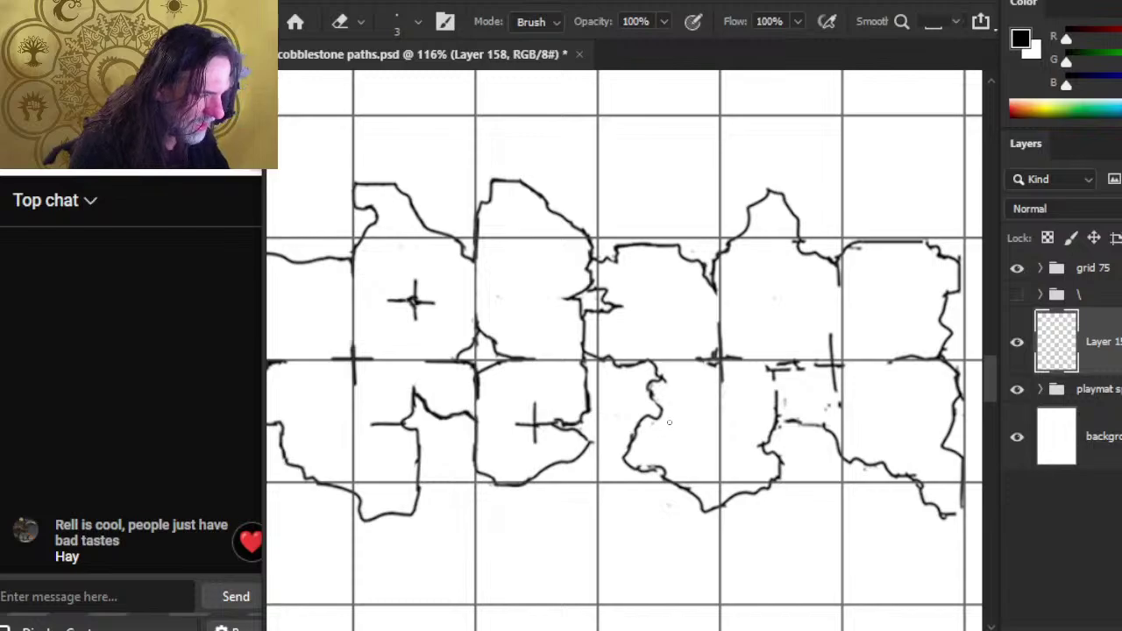
key("b")
key("e")
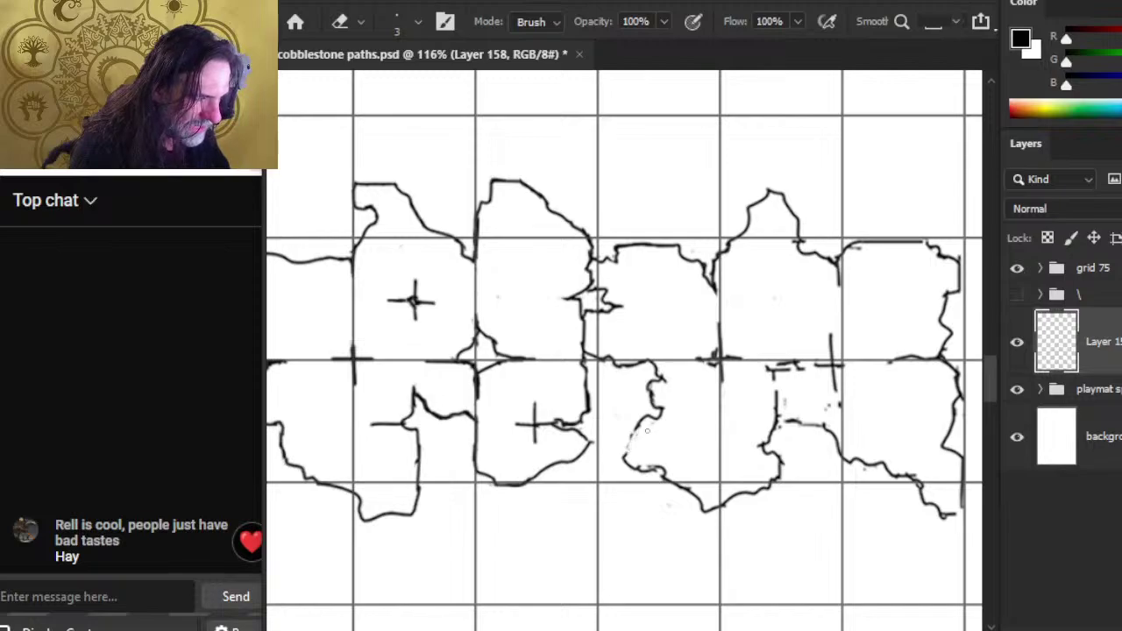
key("b")
key("e")
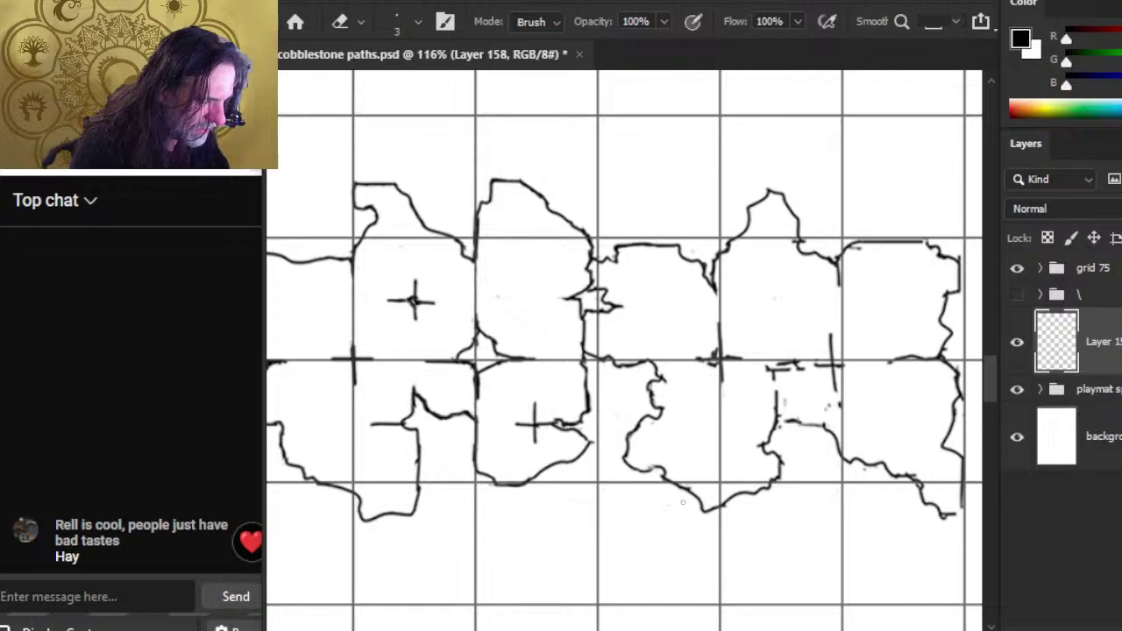
key("b")
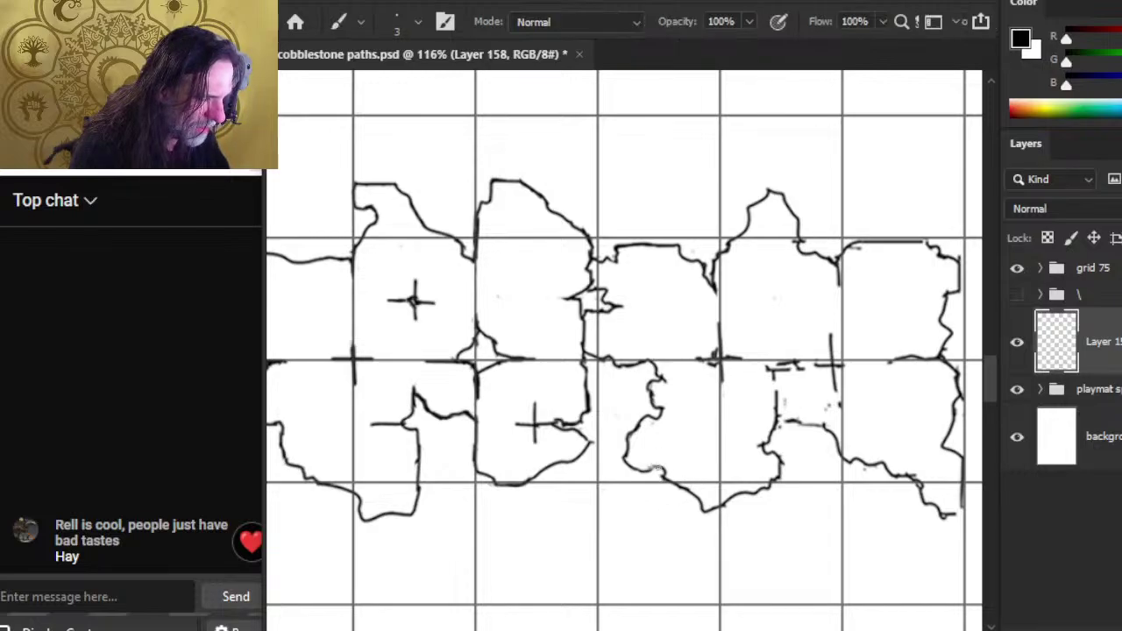
Step: Erase the specks beneath the dashed line and join the sloping lower outline to the pointed-bottomed stone's right edge
key("e")
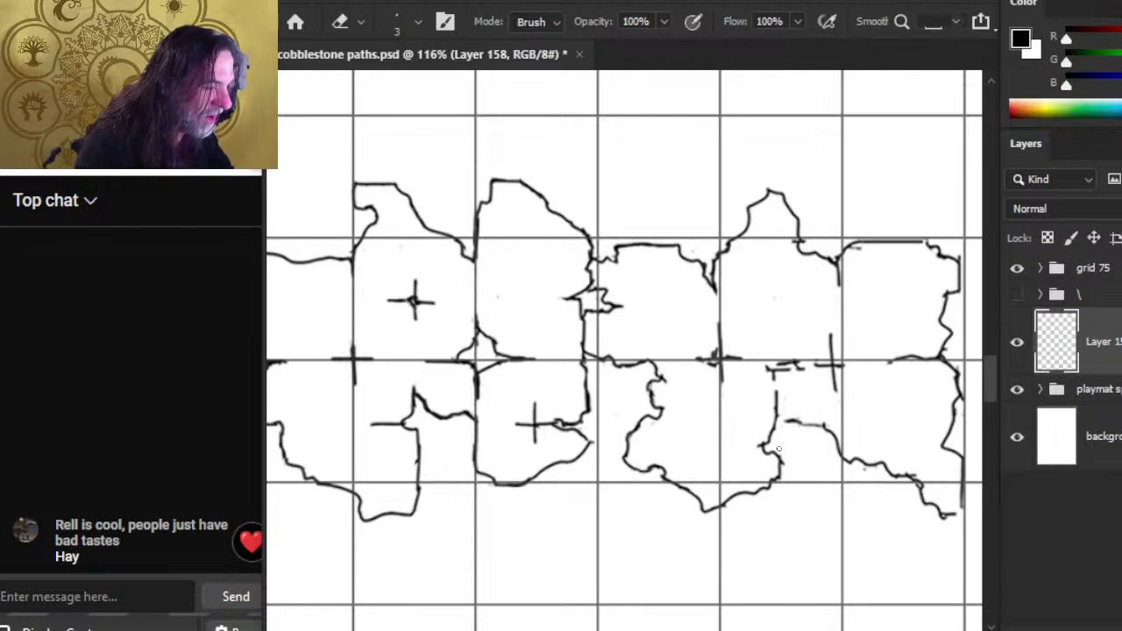
key("b")
key("e")
key("b")
key("e")
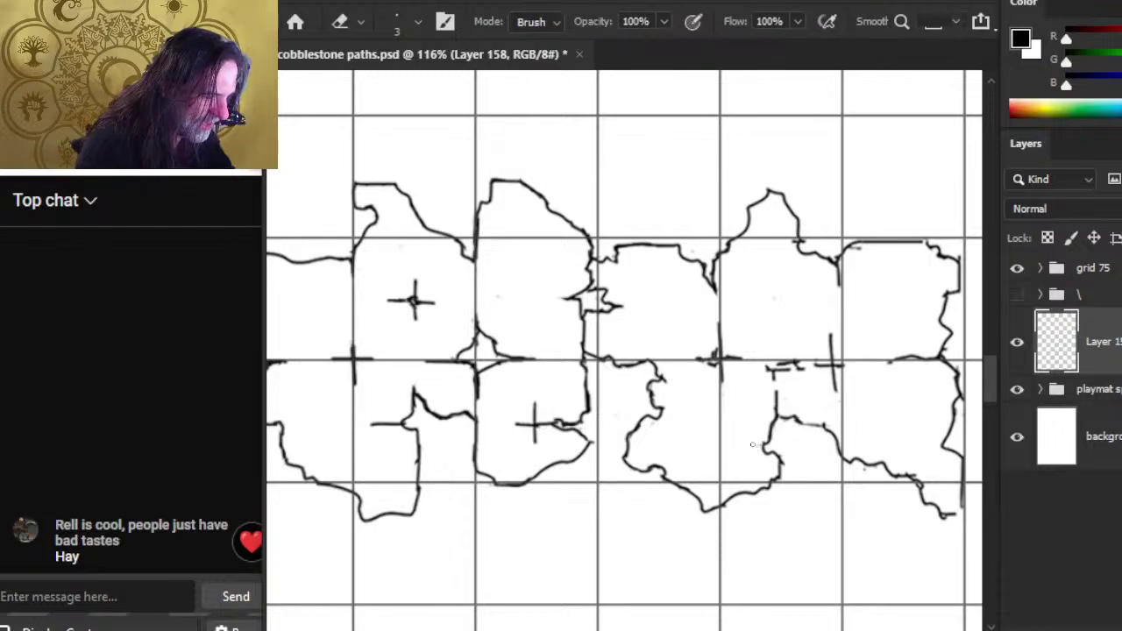
Step: Redraw the kinked notch on the right edge of the pointed-bottomed lower stone down to its corner
key("b")
key("e")
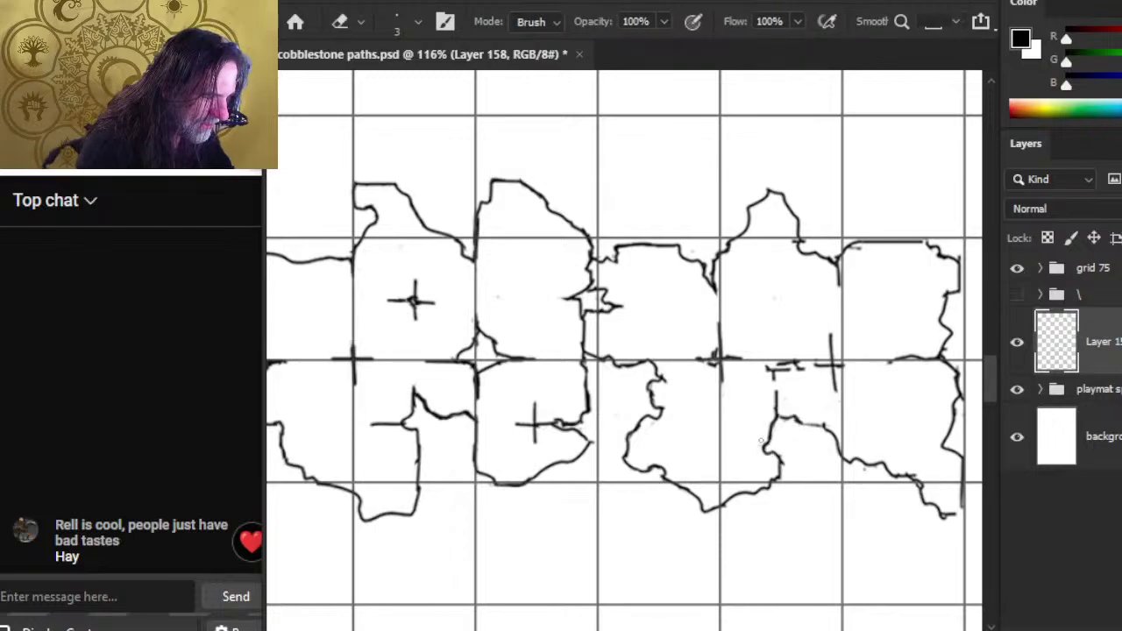
key("b")
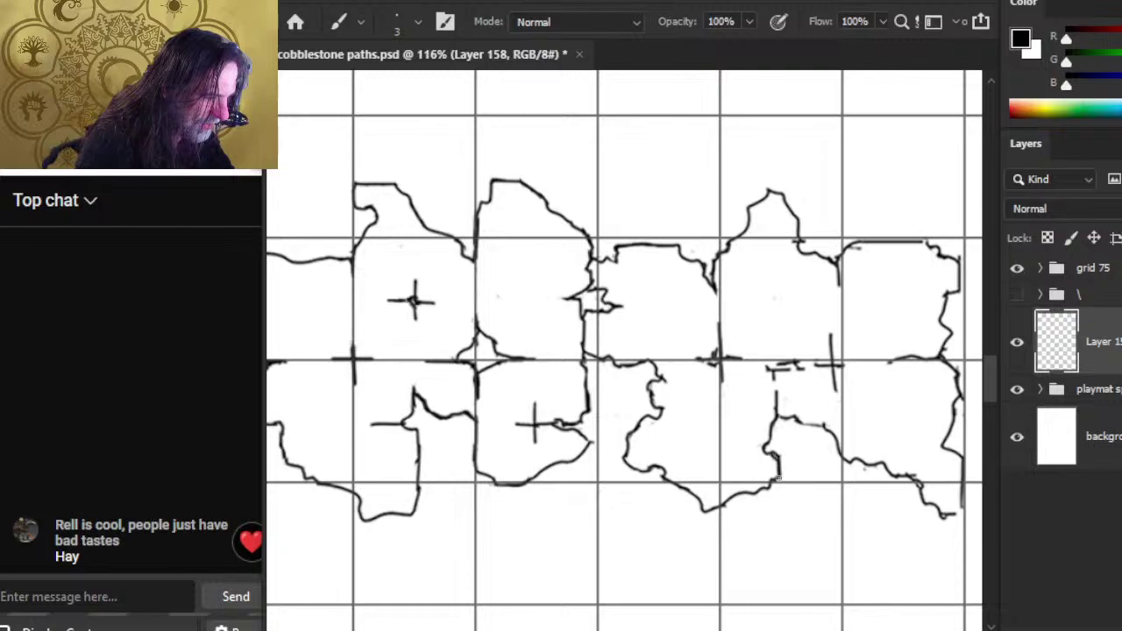
key("e")
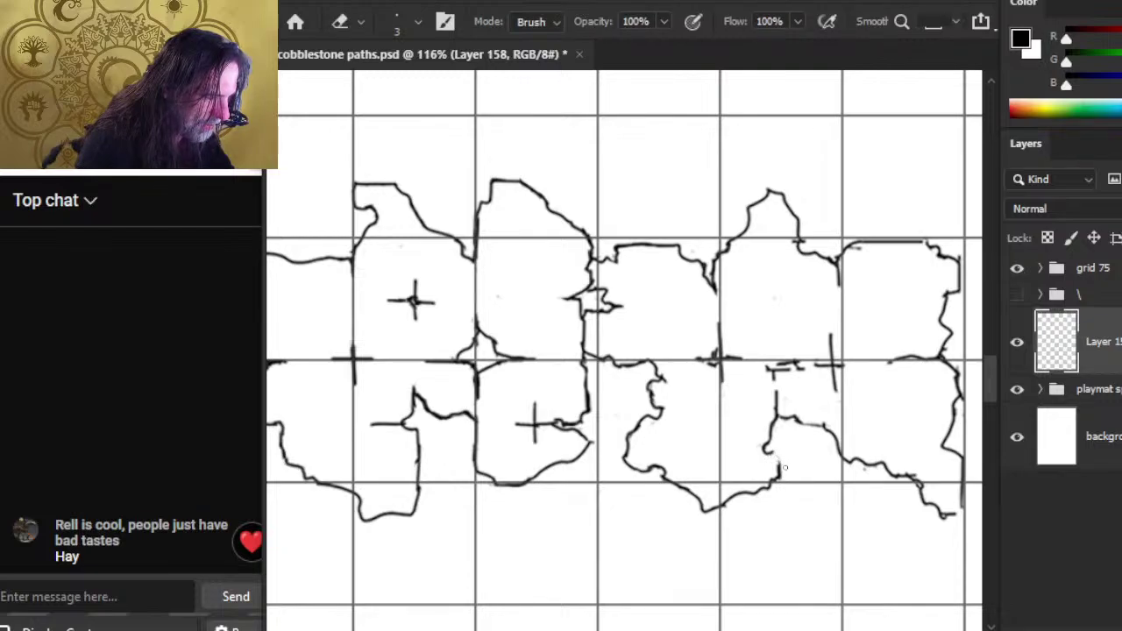
key("b")
key("e")
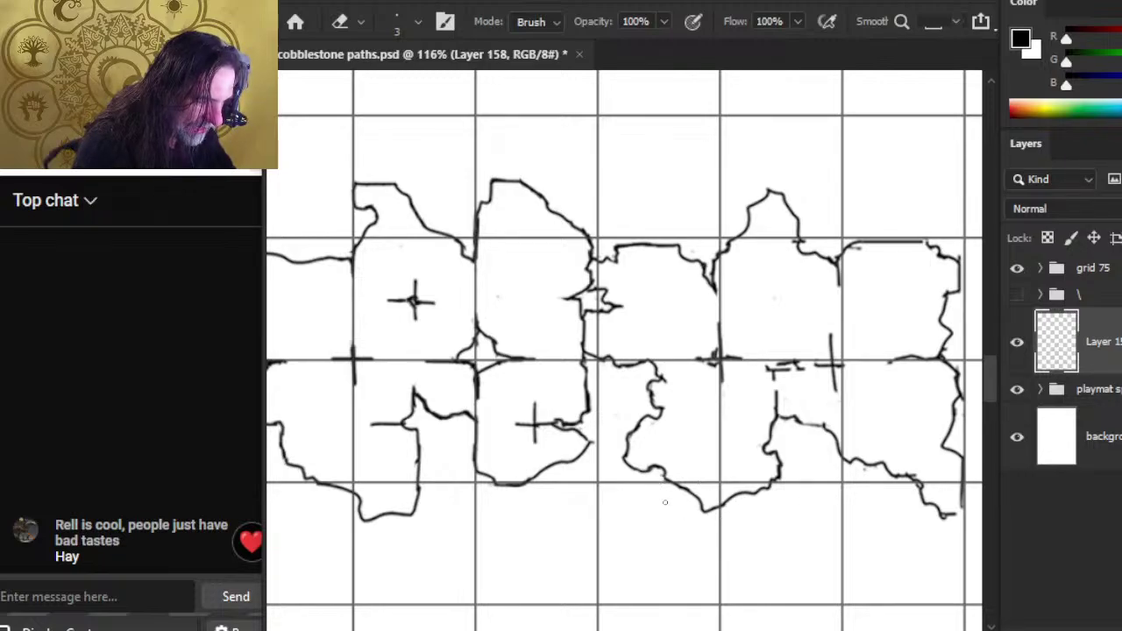
key("b")
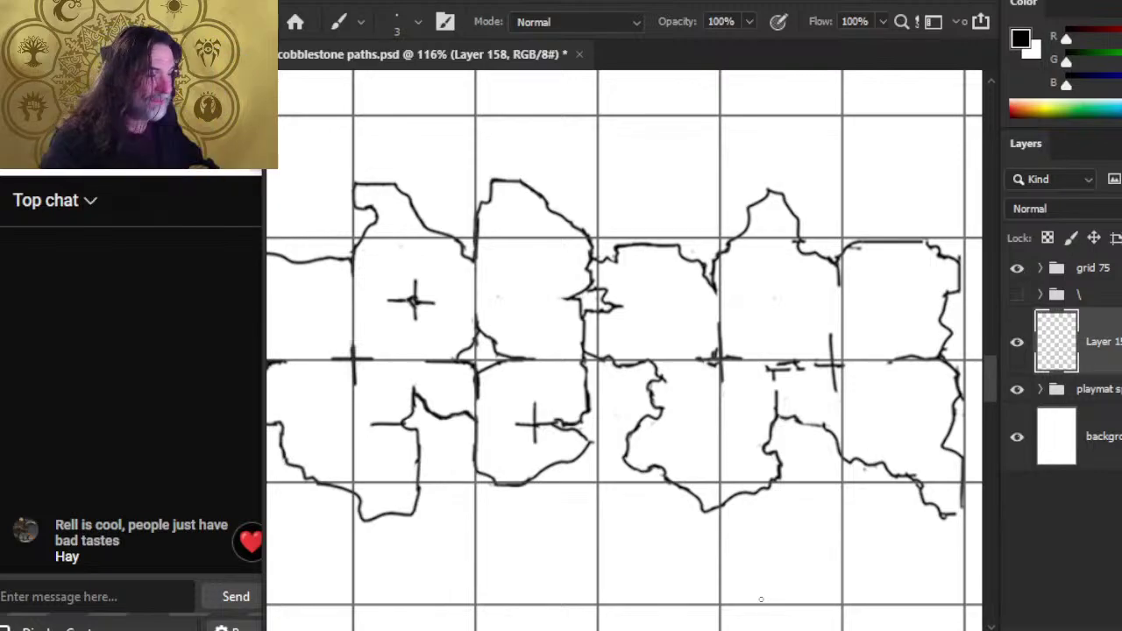
Step: Trim the stray marks on the grid-line cross below the V-shaped notch and extend the notch's tip downward
key("e")
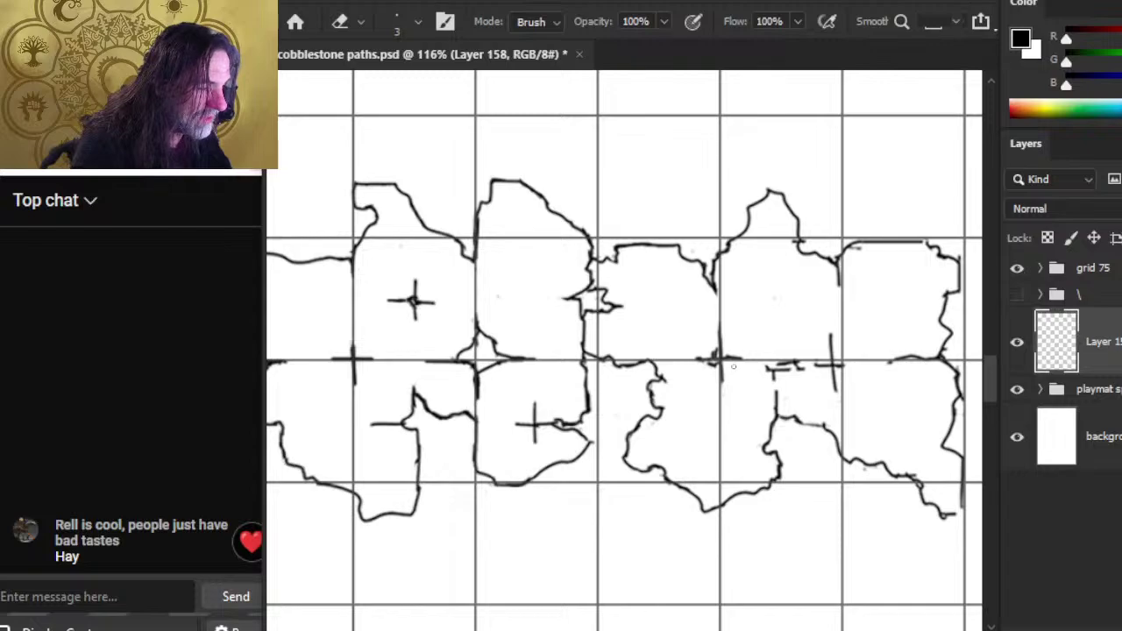
mouse_move(731, 353)
left_mouse_down()
mouse_move(743, 363)
mouse_move(704, 355)
left_mouse_up()
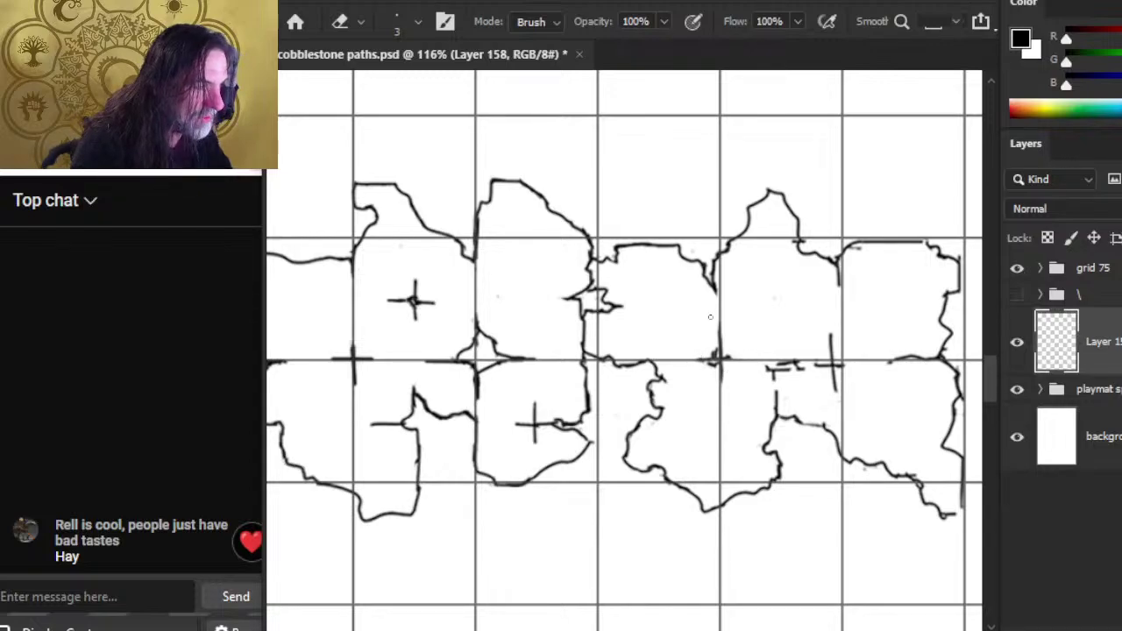
key("b")
left_click_drag(711, 282, 717, 308)
key("e")
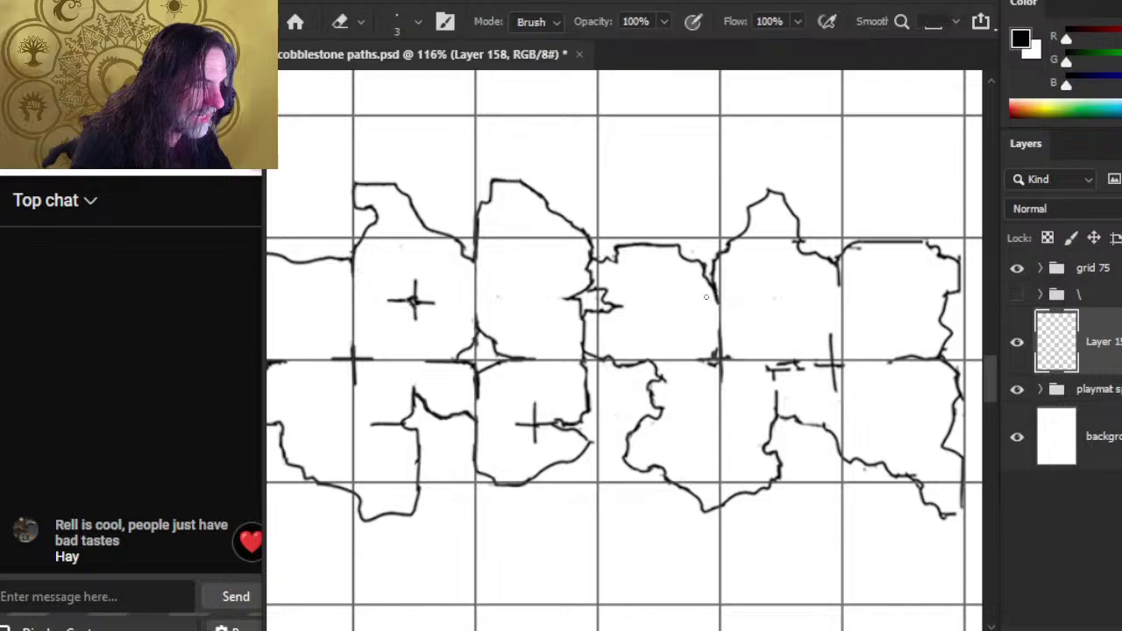
Step: Erase and redraw the upper stretch of the sloping lower outline beside the pointed-bottomed stone as a smoother descending edge
left_click_drag(815, 353, 723, 307)
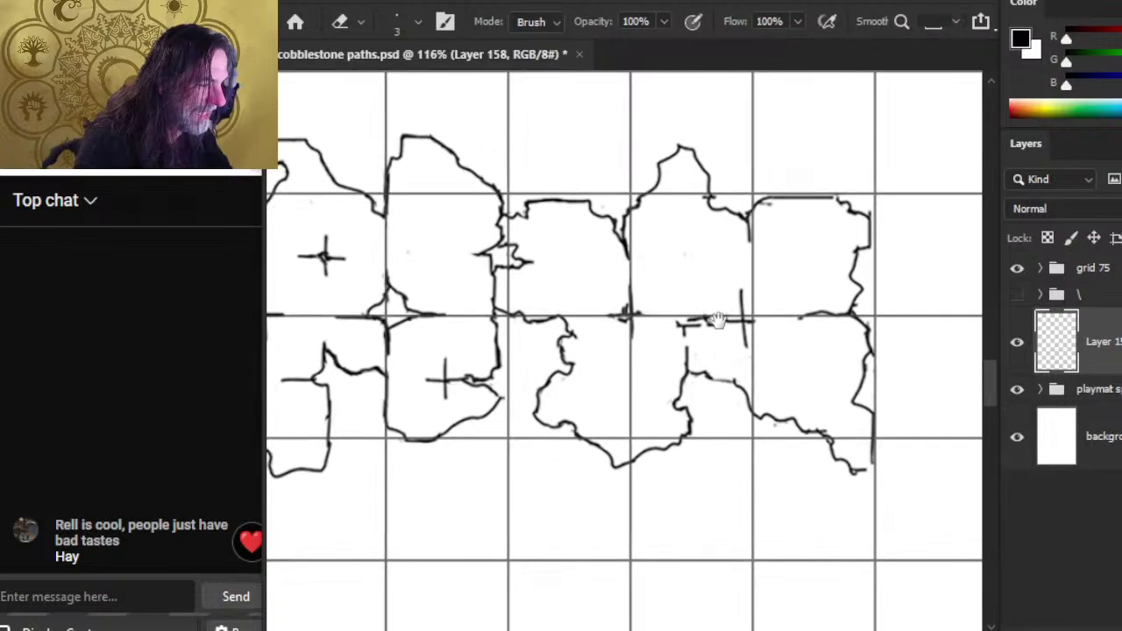
key("b")
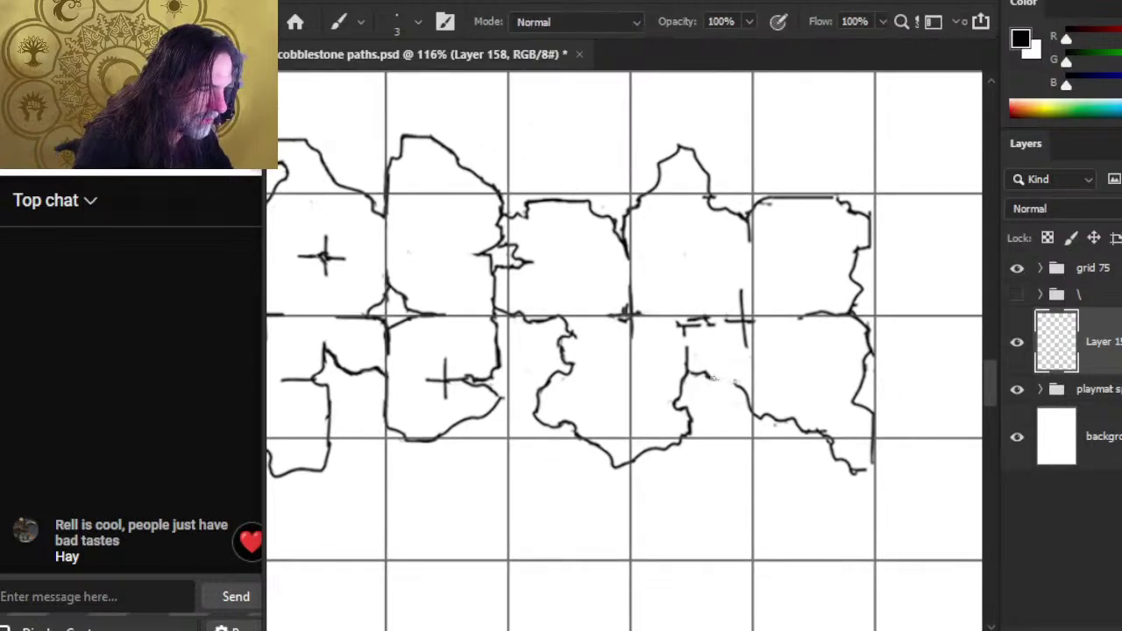
key("e")
left_click_drag(751, 406, 733, 381)
key("b")
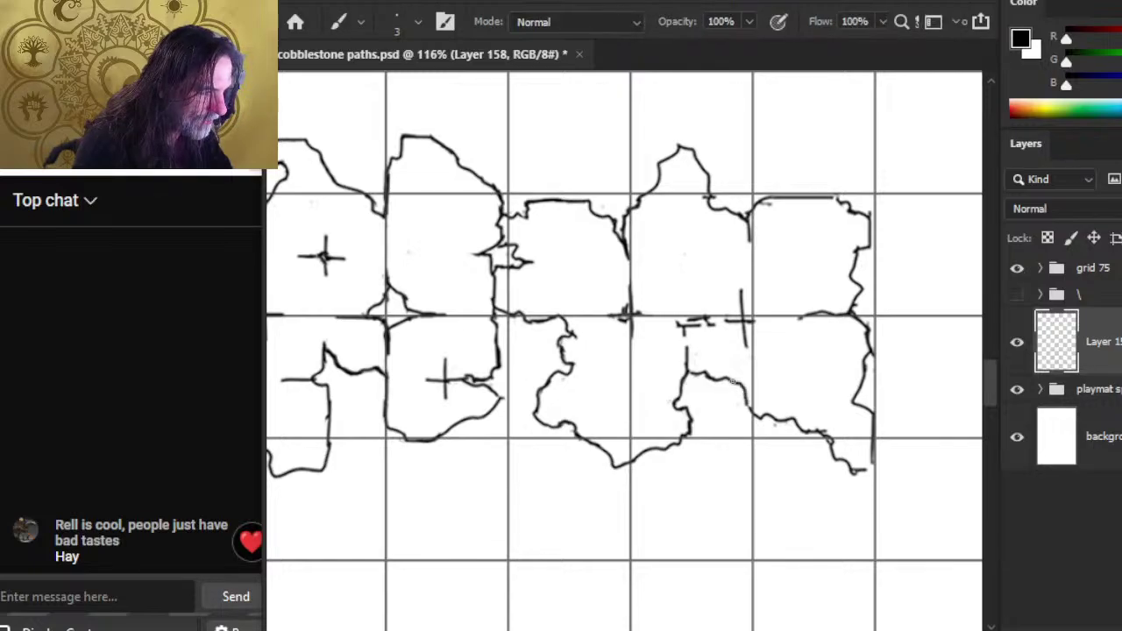
key("e")
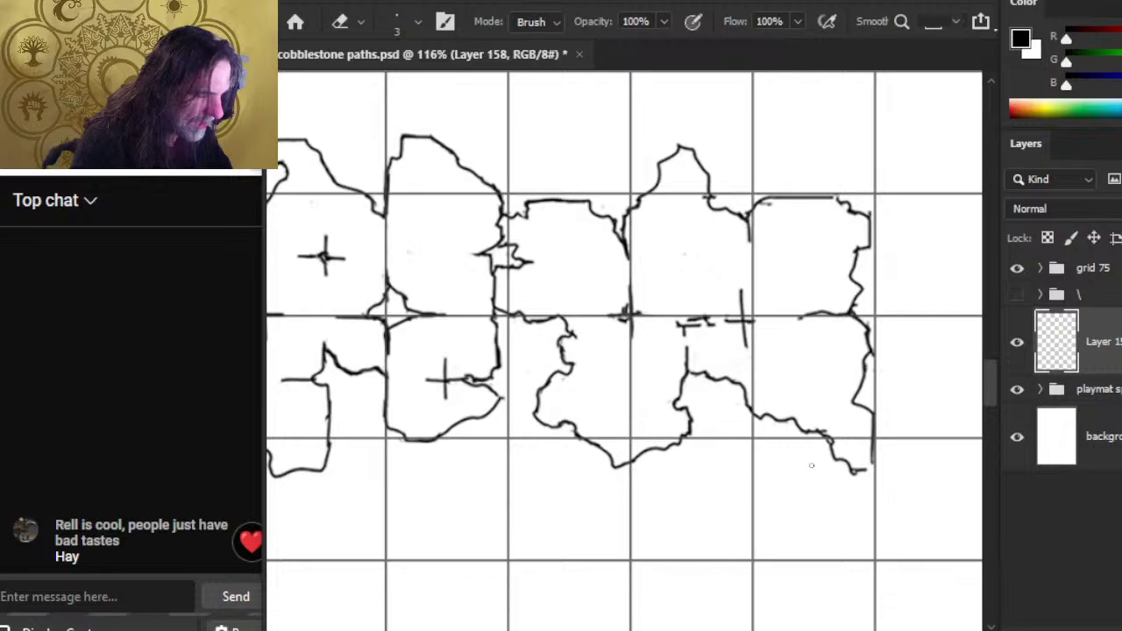
Step: Refine the lower end of the sloping outline and close the last stone's open bottom corner with a rounded tip
left_click_drag(829, 478, 746, 462)
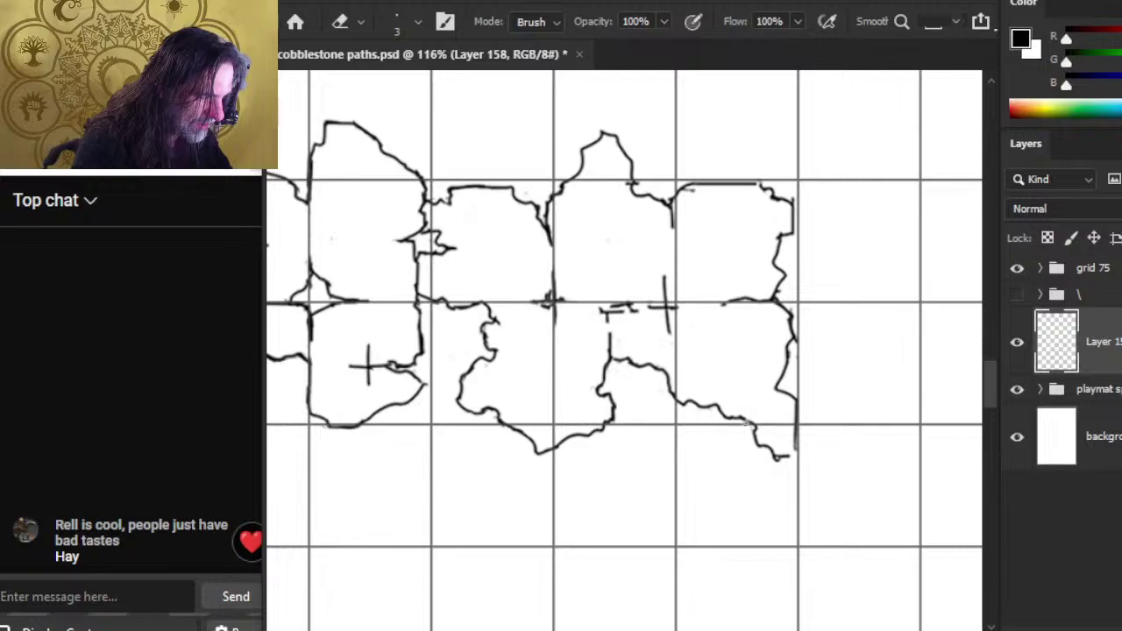
key("b")
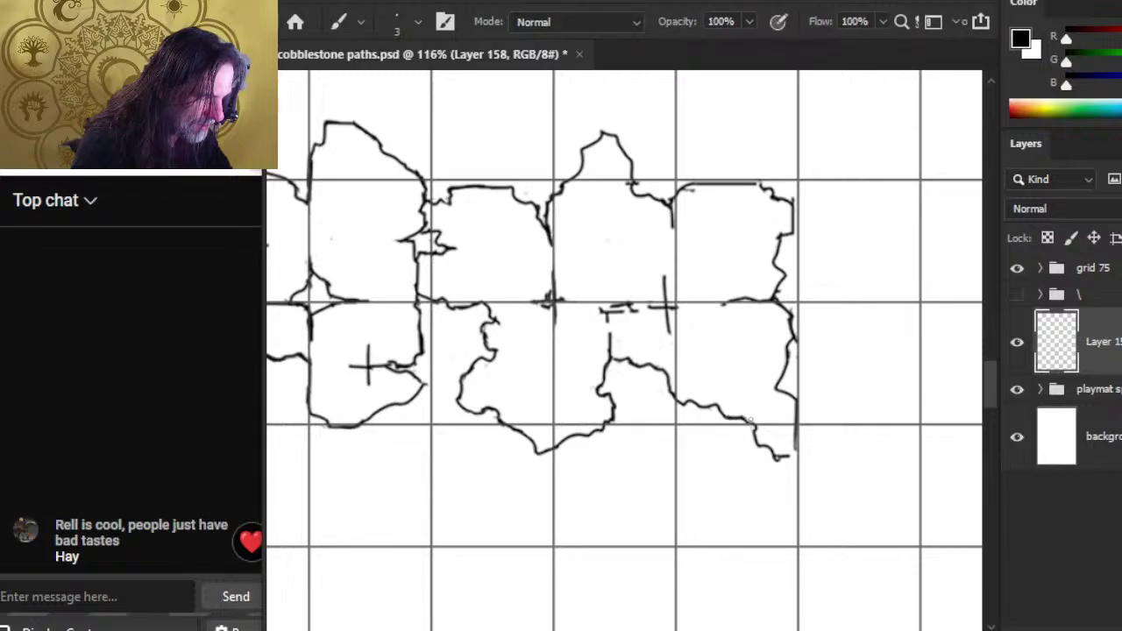
key("e")
key("b")
mouse_move(773, 457)
left_mouse_down()
mouse_move(792, 452)
mouse_move(798, 419)
left_mouse_up()
key("e")
key("b")
key("e")
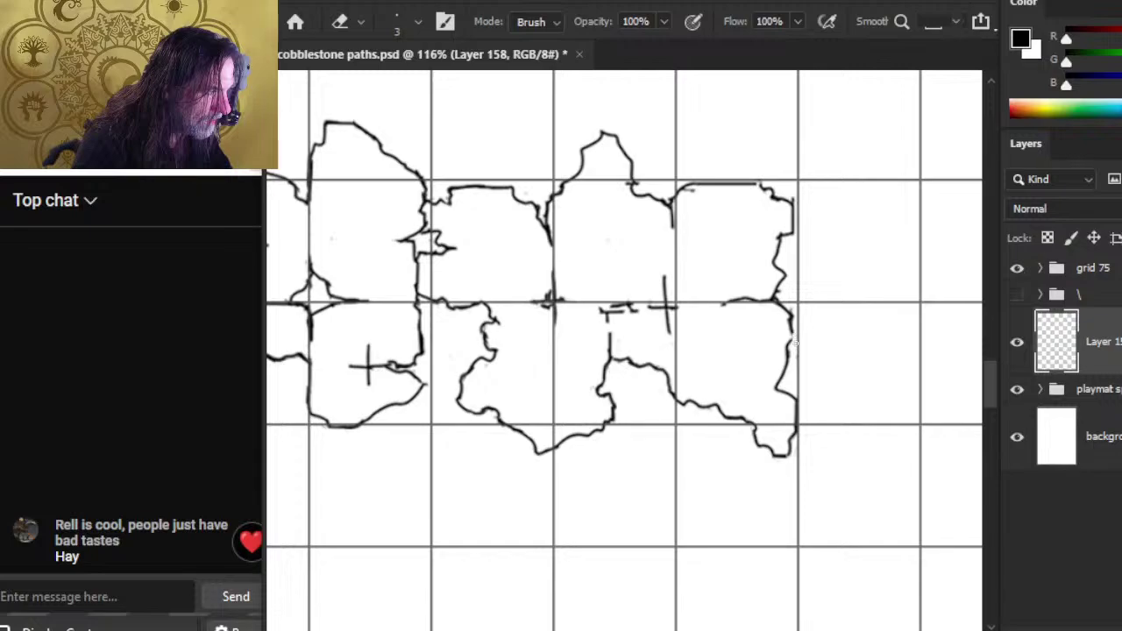
Step: Clean up and redraw the last column's right edge just above and below the middle grid line
key("b")
left_click_drag(793, 344, 792, 321)
key("e")
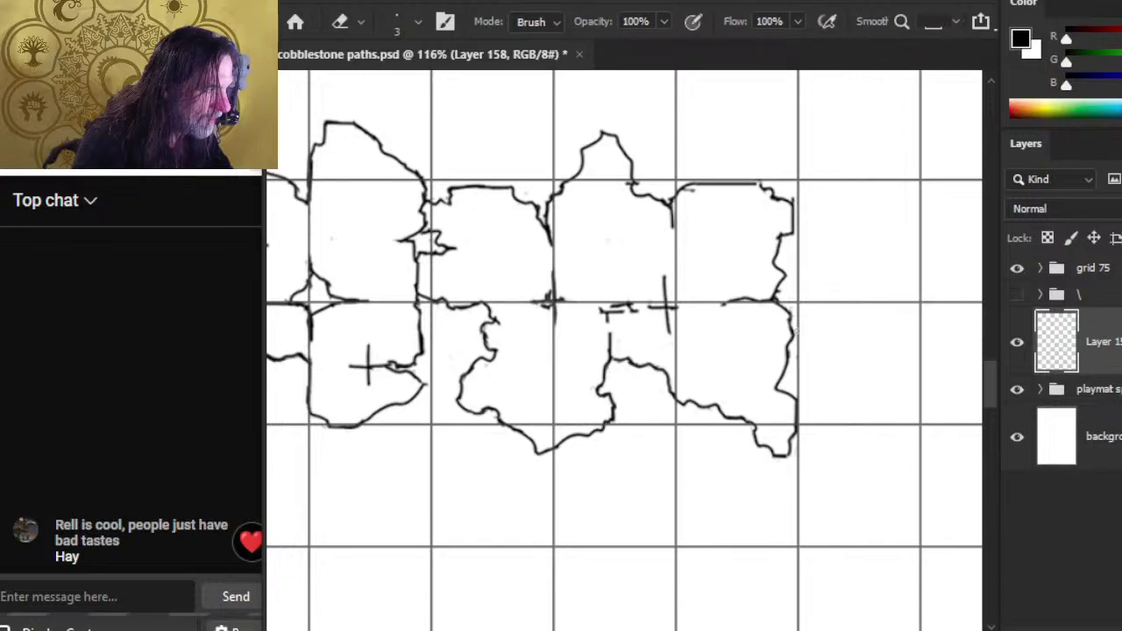
key("b")
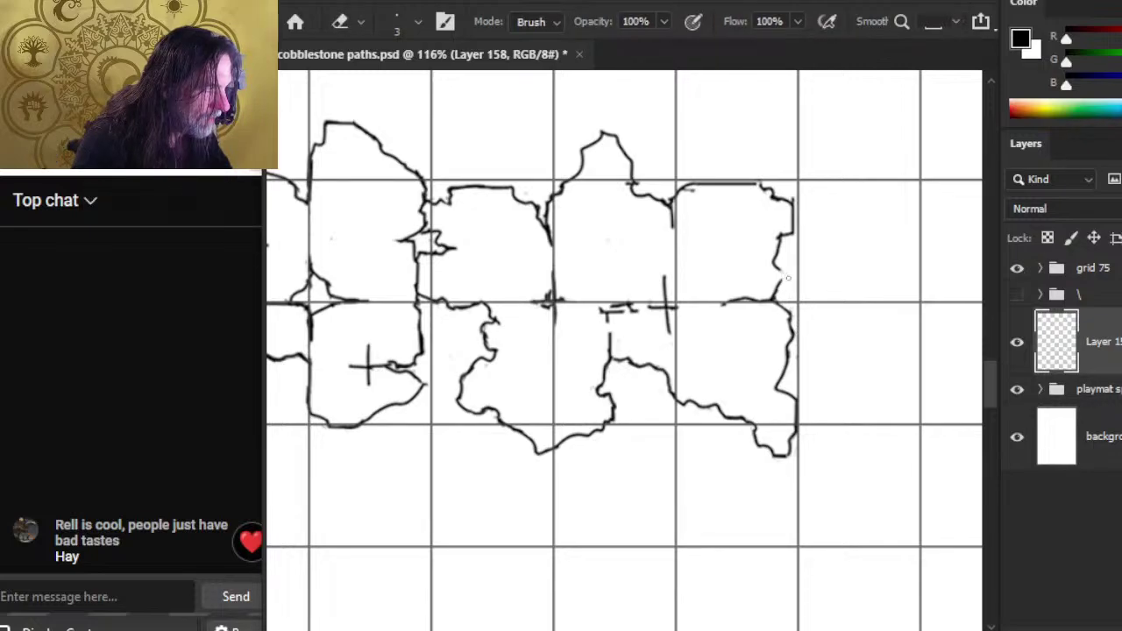
left_click_drag(783, 286, 780, 265)
key("e")
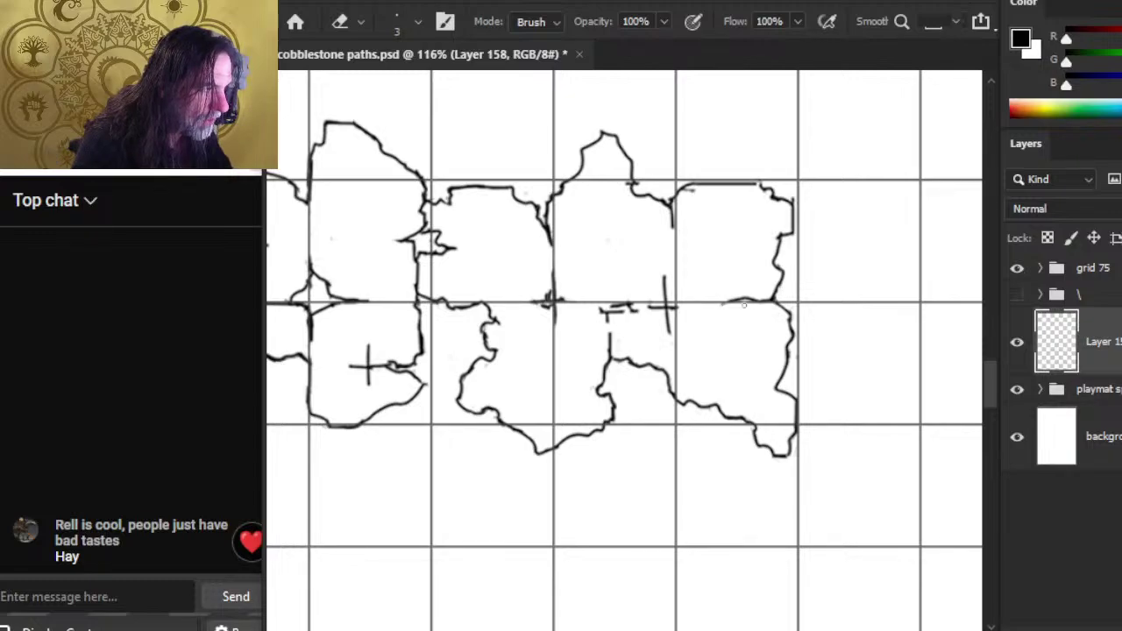
Step: Draw a second line under the crack at the last column's right edge, tapering it along the middle grid line
key("b")
left_click_drag(712, 304, 754, 305)
key("e")
key("b")
key("e")
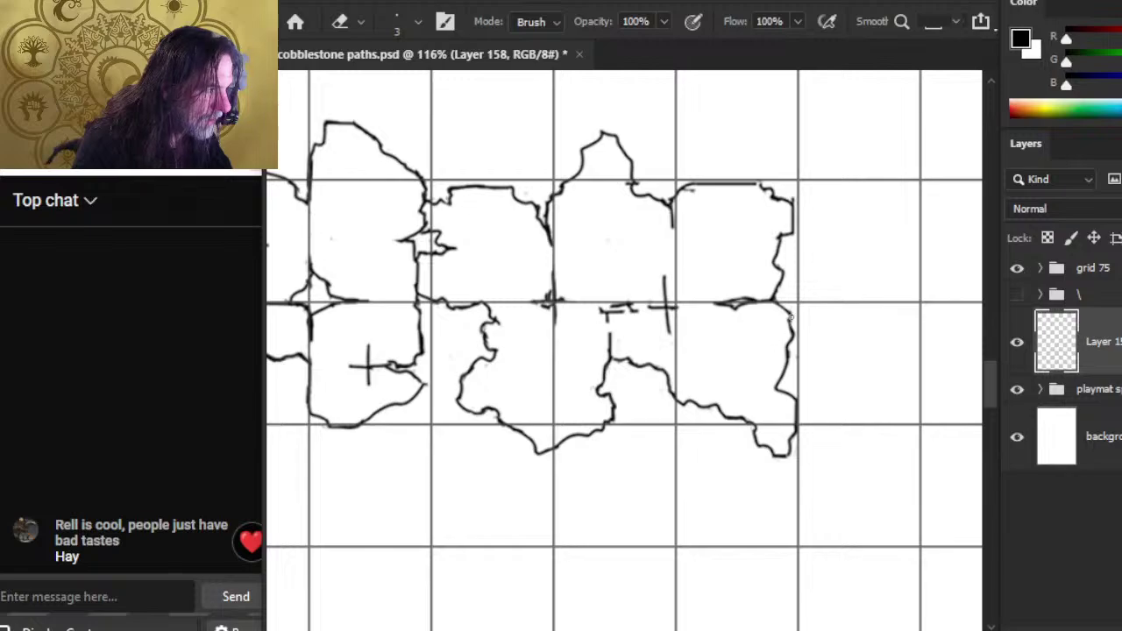
Step: Roughen the last lower stone's right edge and soften the step in the upper stone's right edge
key("b")
key("e")
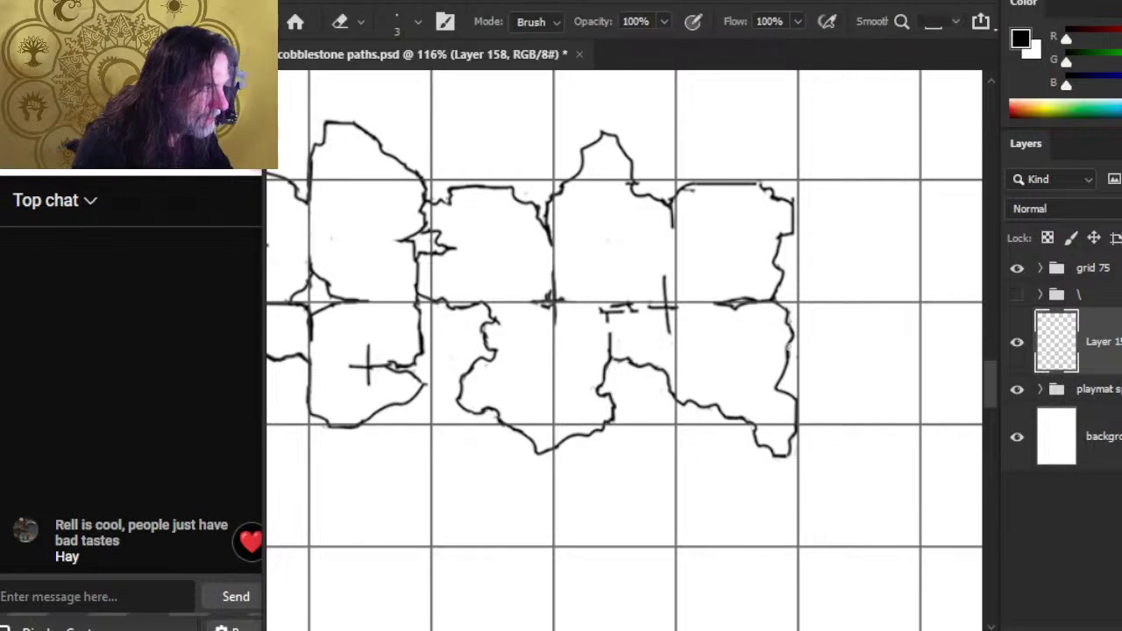
mouse_move(791, 232)
left_mouse_down()
mouse_move(780, 248)
mouse_move(776, 235)
mouse_move(779, 247)
left_mouse_up()
key("b")
key("e")
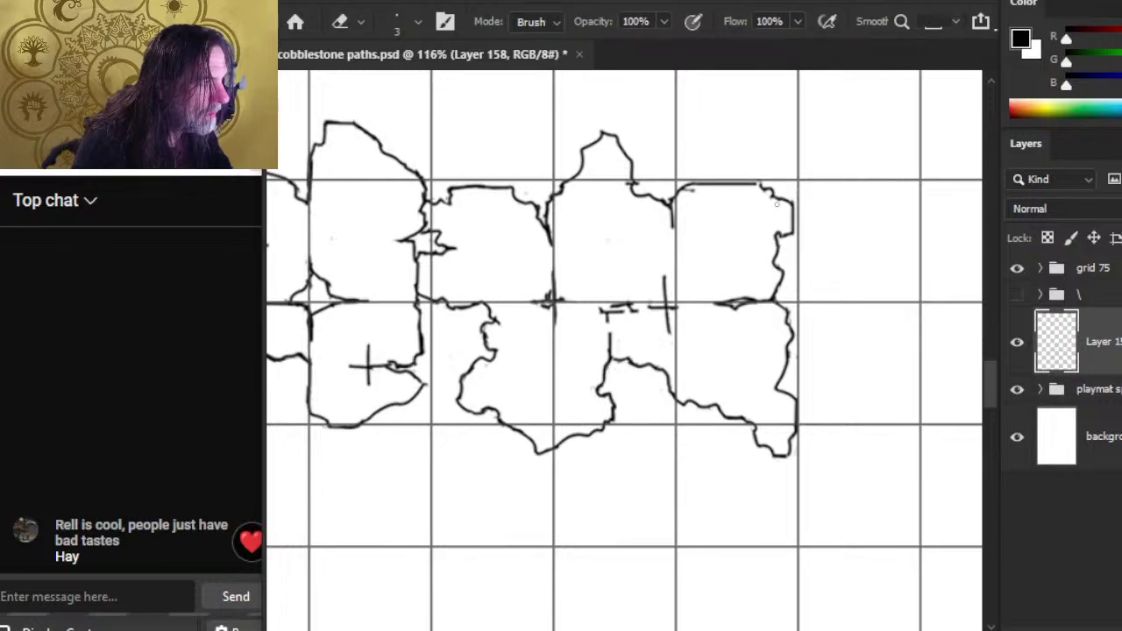
Step: Erase the rounded top-left corner of the last upper stone and redraw both ends of its top edge with uneven lines
left_click_drag(709, 191, 682, 187)
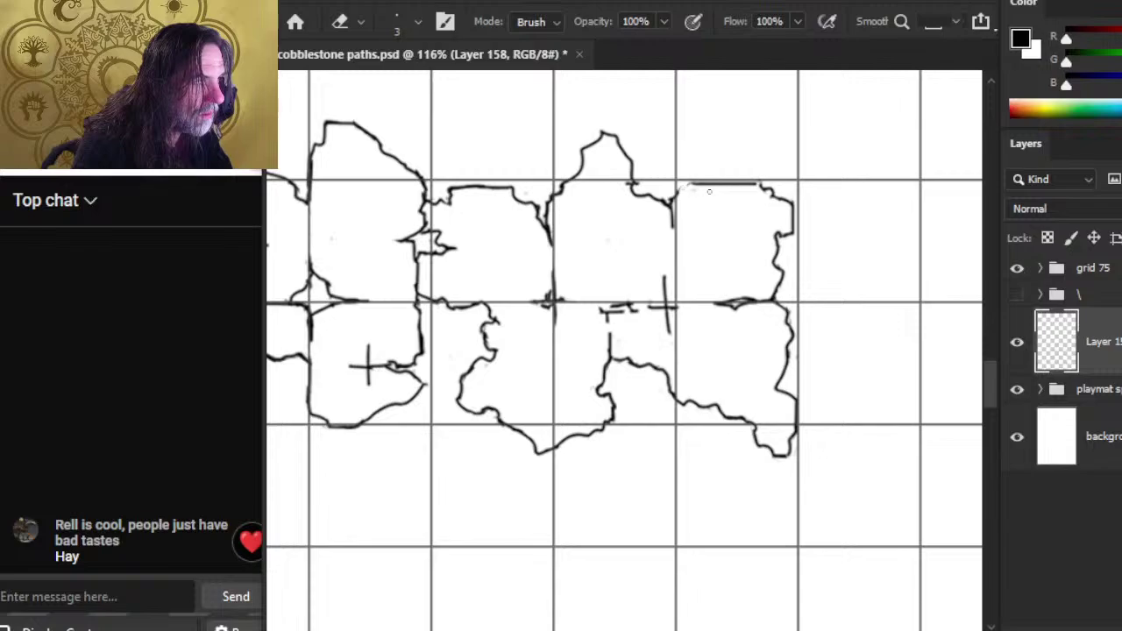
key("b")
key("e")
key("b")
key("e")
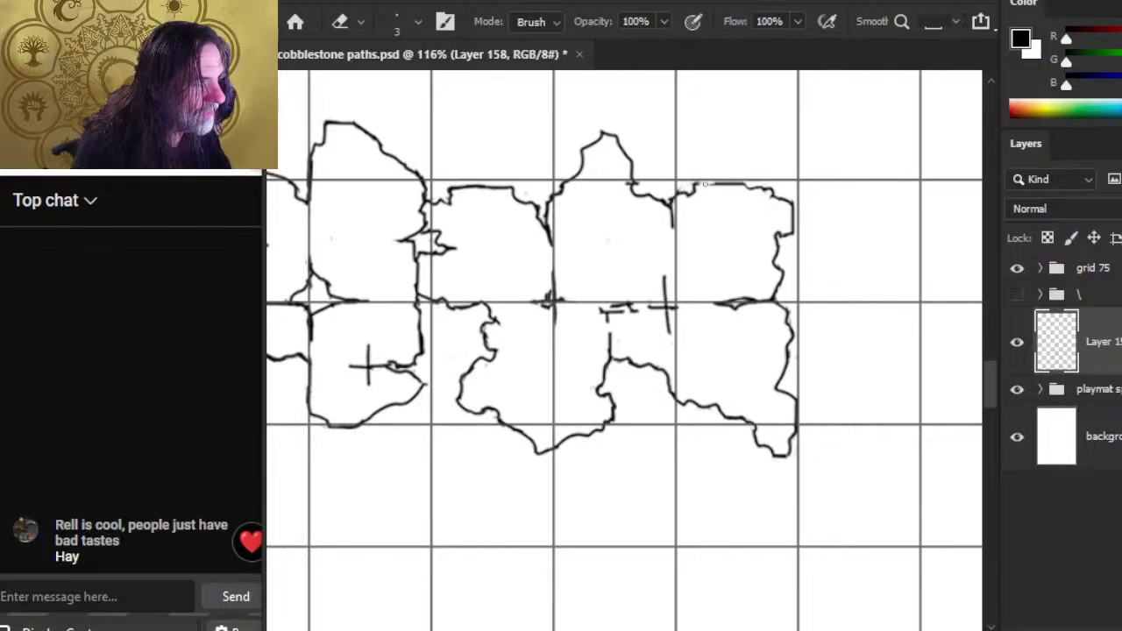
Step: Replace the straight top edge of the last upper stone with a raised, uneven line sloping toward its right corner
key("b")
left_click_drag(697, 184, 728, 183)
key("e")
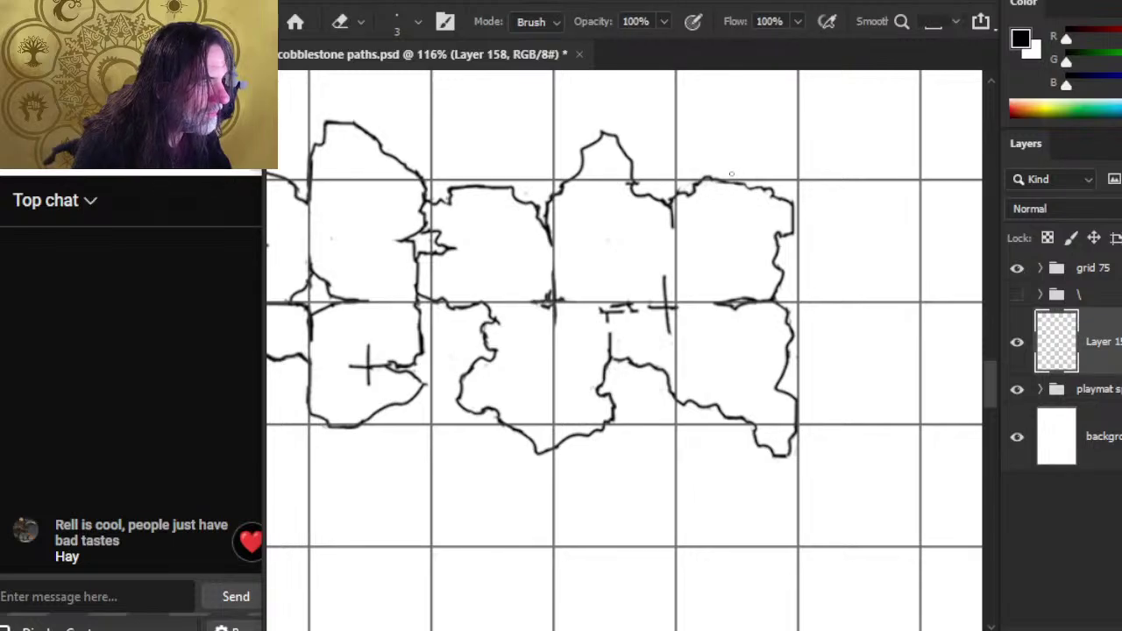
key("b")
left_click_drag(719, 183, 753, 187)
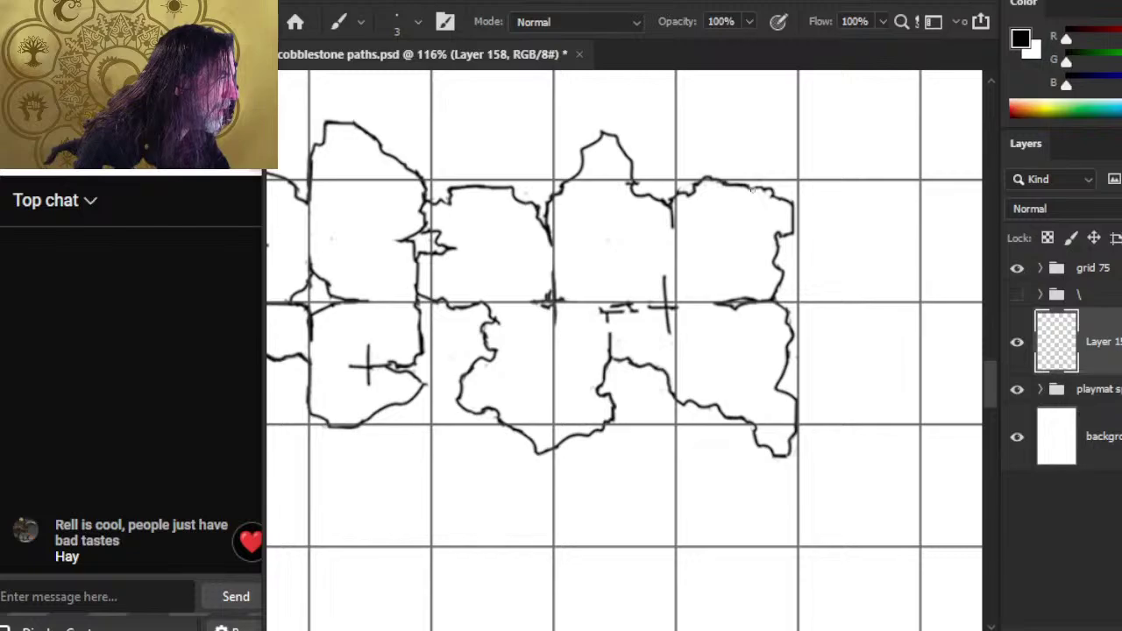
key("e")
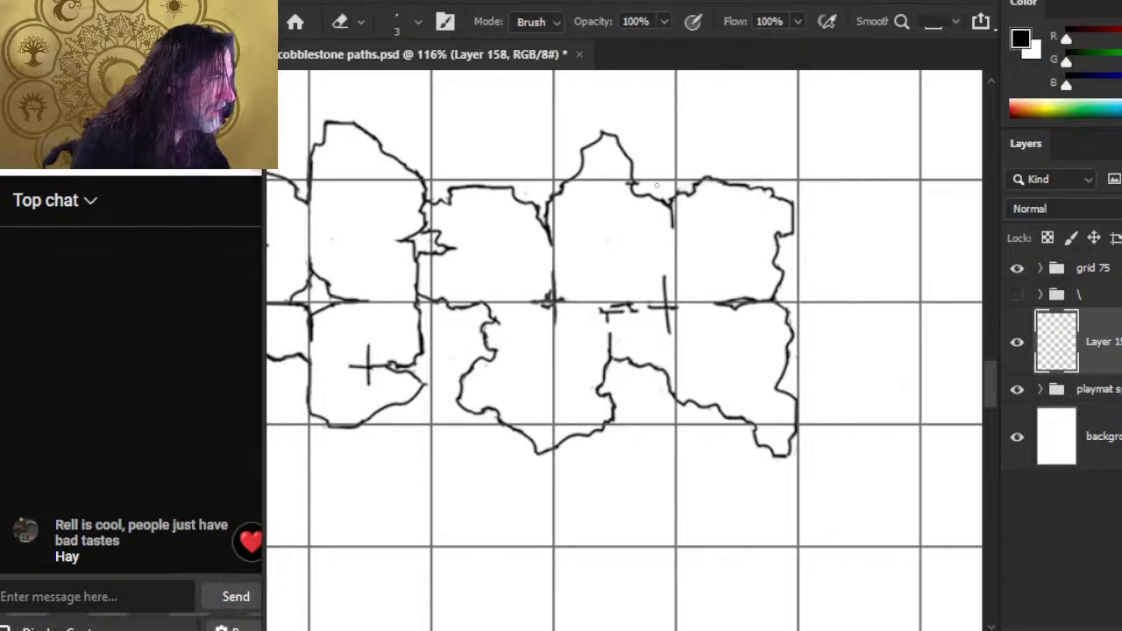
Step: Erase the broken join at the right base of the peaked stone's tip and redraw it as a small inward hook
mouse_move(656, 186)
left_mouse_down()
mouse_move(632, 182)
mouse_move(640, 188)
left_mouse_up()
key("b")
key("e")
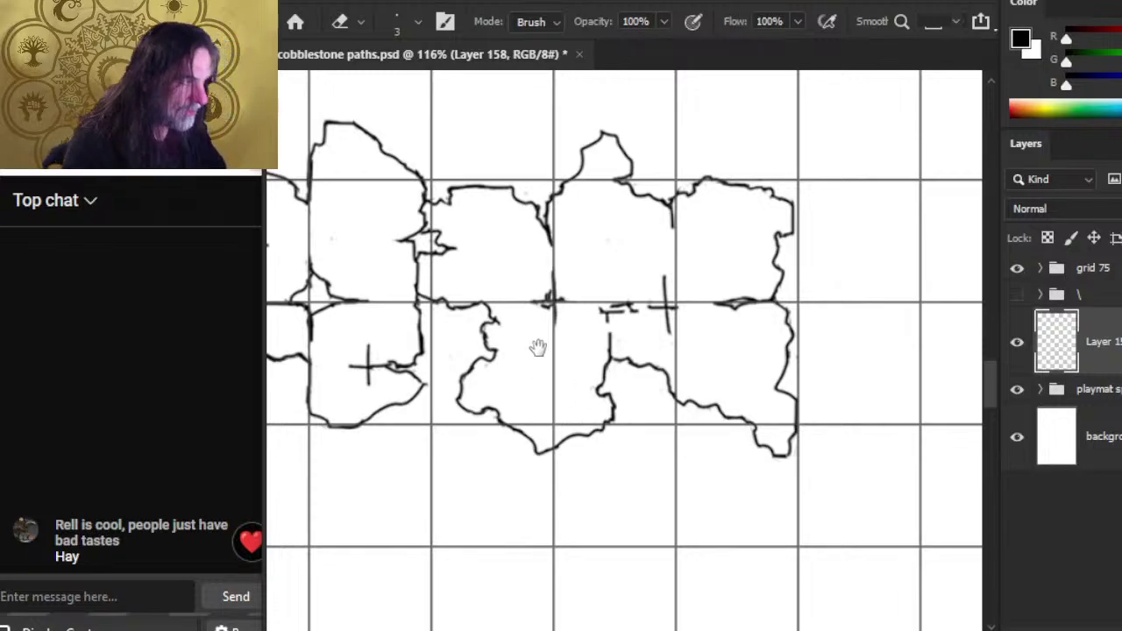
Step: Redraw the straight right edge above the side notch of the lower stone as a slightly rough line
left_click_drag(538, 345, 764, 351)
mouse_move(463, 415)
left_mouse_down()
mouse_move(607, 432)
mouse_move(621, 395)
left_mouse_up()
mouse_move(776, 391)
left_mouse_down()
mouse_move(664, 371)
mouse_move(722, 365)
mouse_move(704, 358)
mouse_move(715, 374)
left_mouse_up()
key("b")
key("e")
key("b")
key("e")
key("b")
key("e")
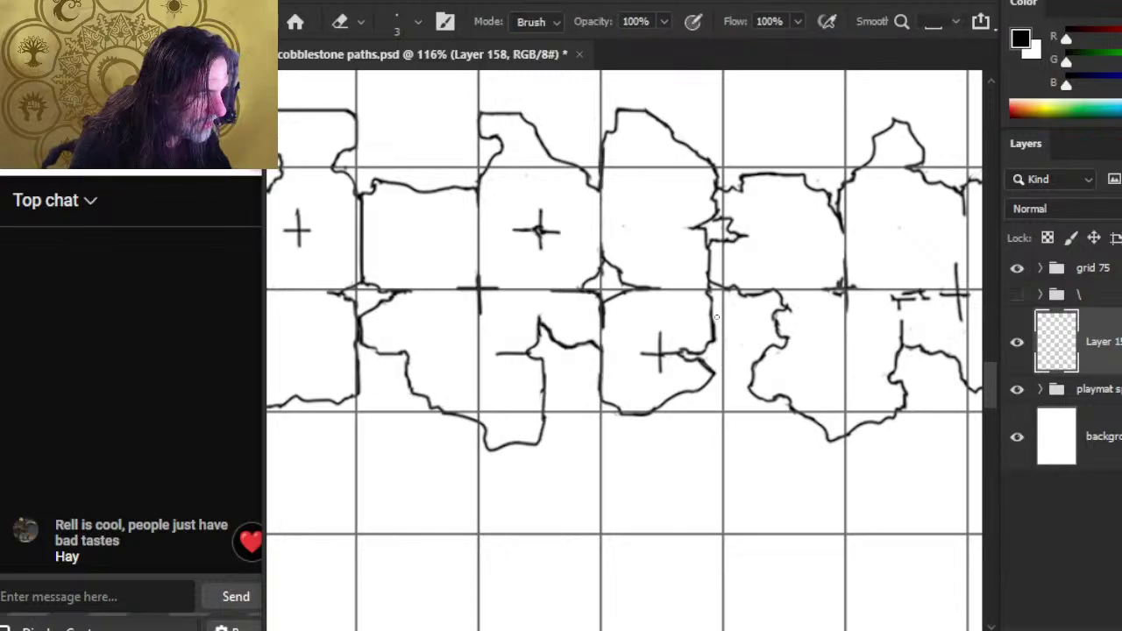
key("b")
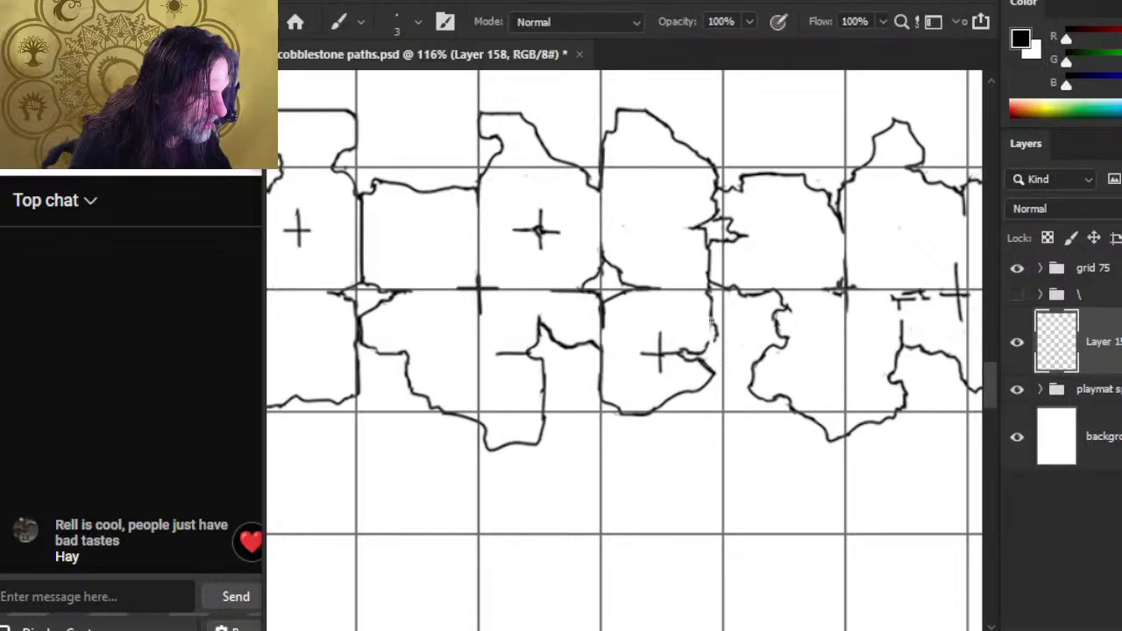
key("e")
key("b")
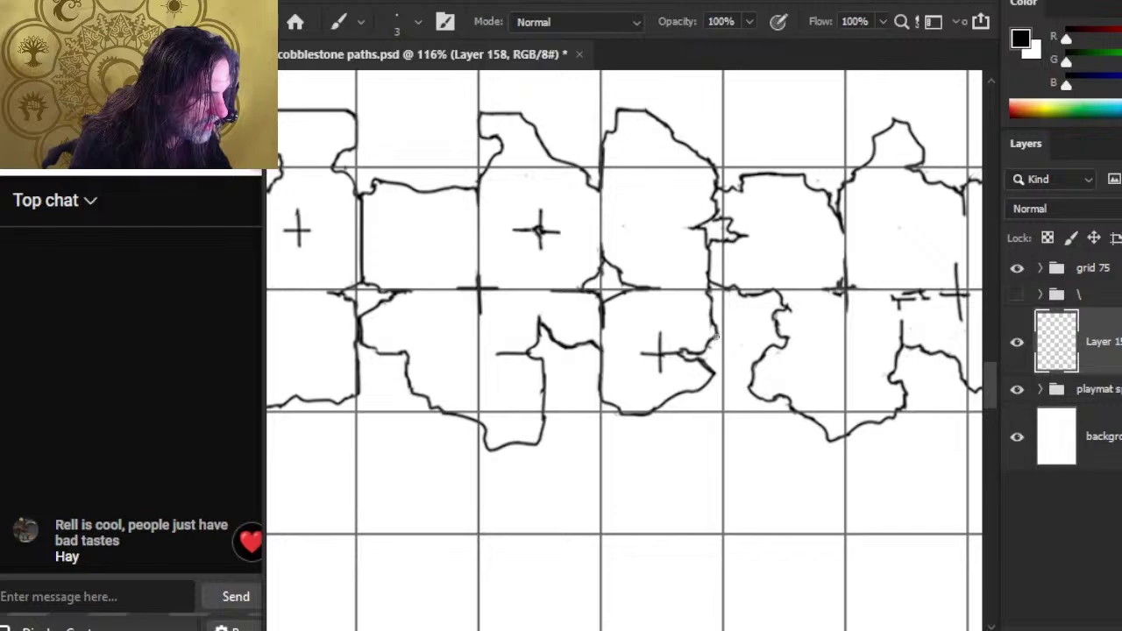
key("e")
key("b")
key("e")
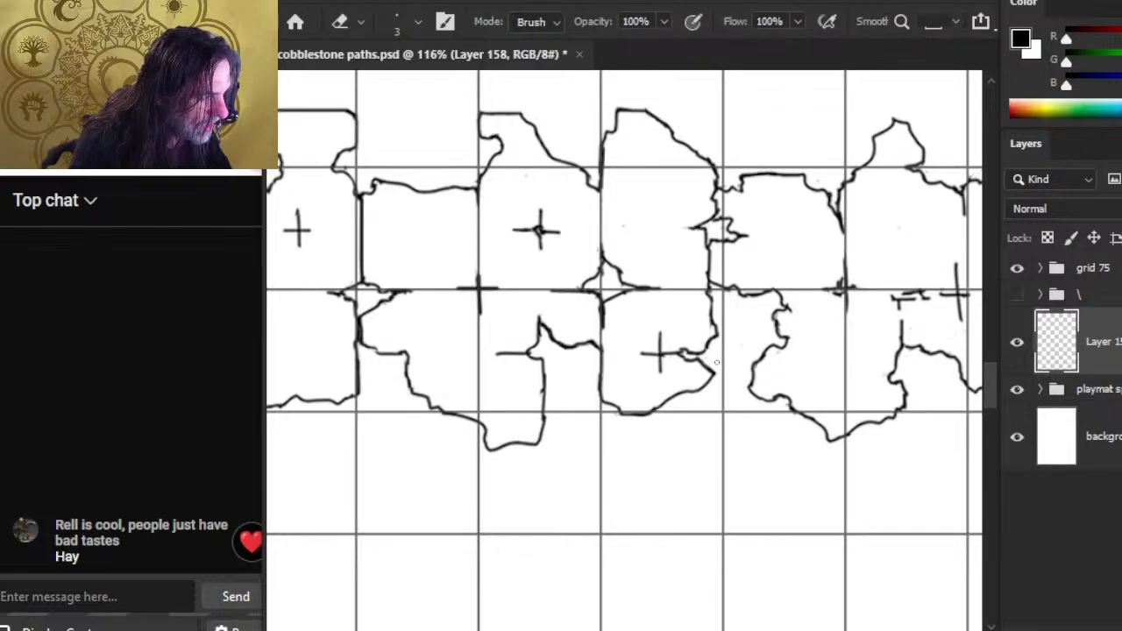
Step: Touch up the side notch's lower line and soften the pointed tip of the lobe beneath it
key("b")
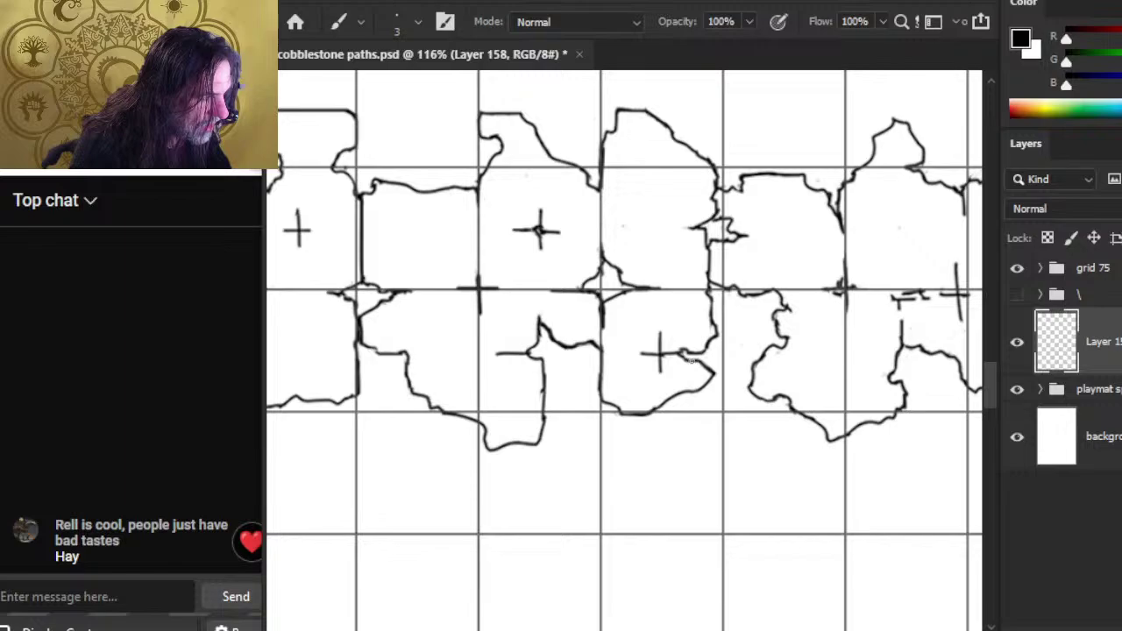
key("e")
key("b")
left_click_drag(705, 363, 717, 386)
key("e")
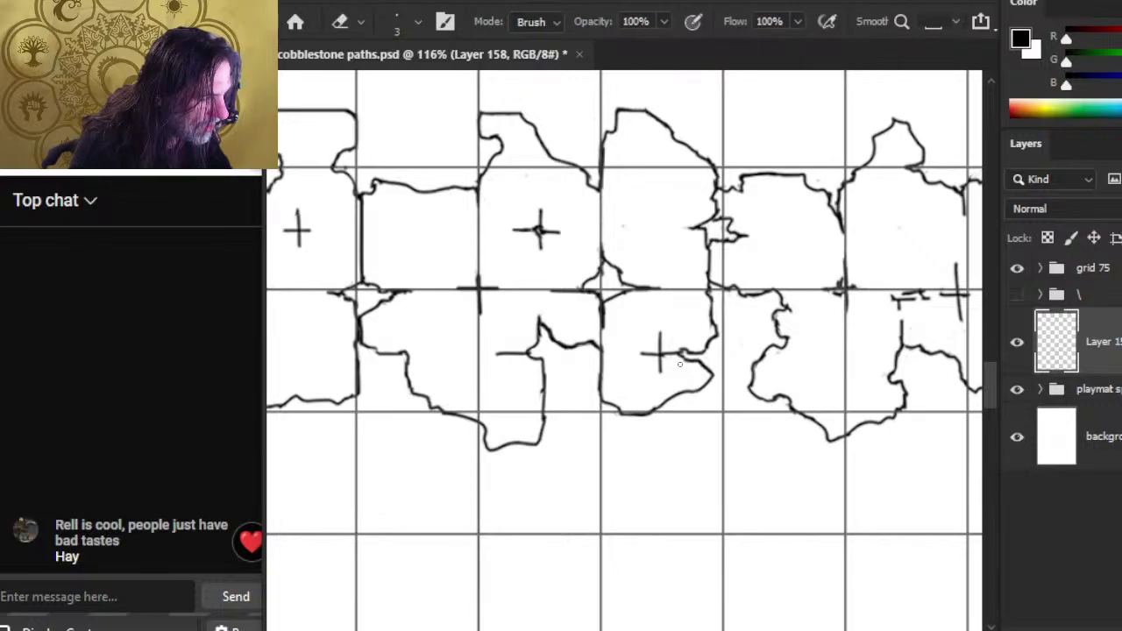
Step: Extend the side notch inward so its two lines taper together at the lower stone's cross mark
key("z")
left_click_drag(699, 369, 526, 381)
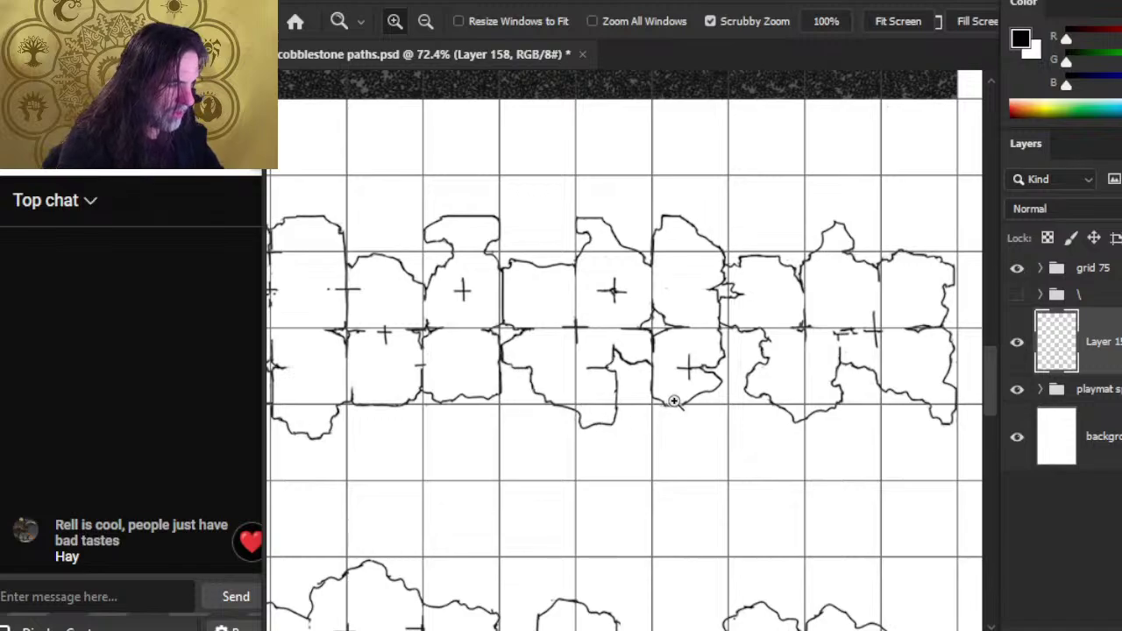
left_click_drag(672, 394, 731, 401)
key("e")
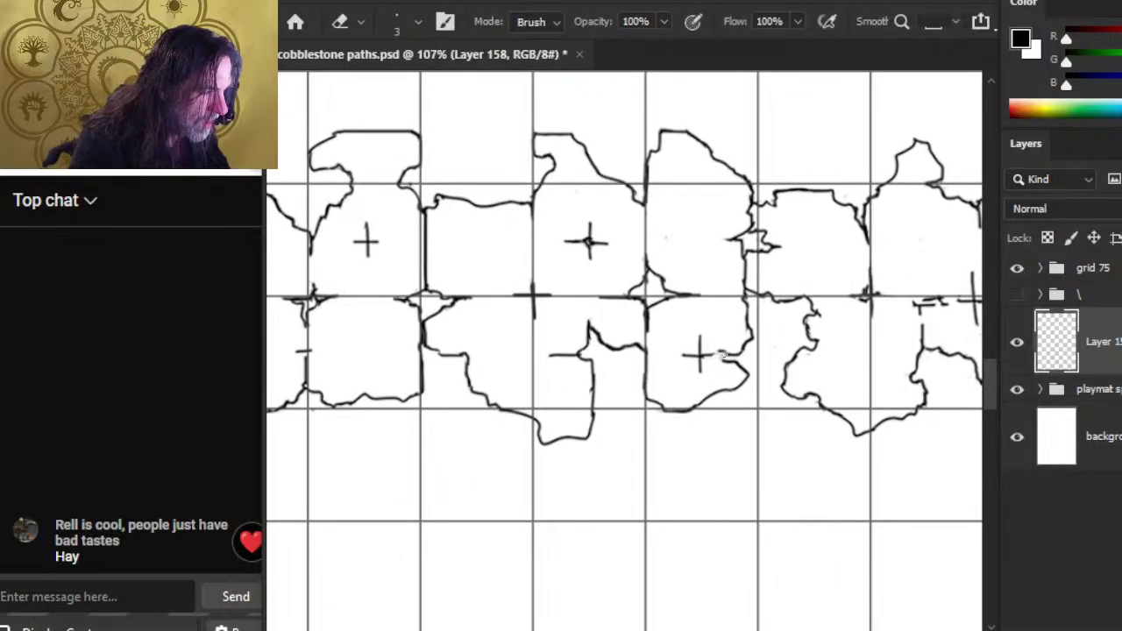
key("b")
key("e")
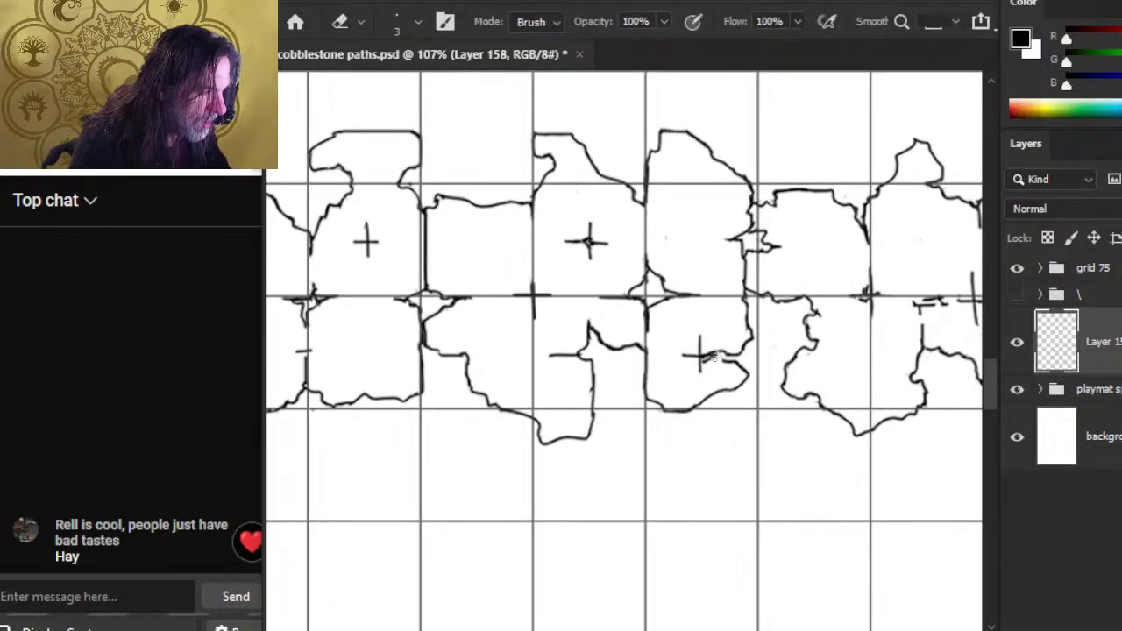
key("b")
key("e")
Step: Replace the straight right edge of the lower stone left of the notched one with an uneven, stepped line
left_click_drag(709, 369, 646, 356)
left_click_drag(632, 395, 656, 394)
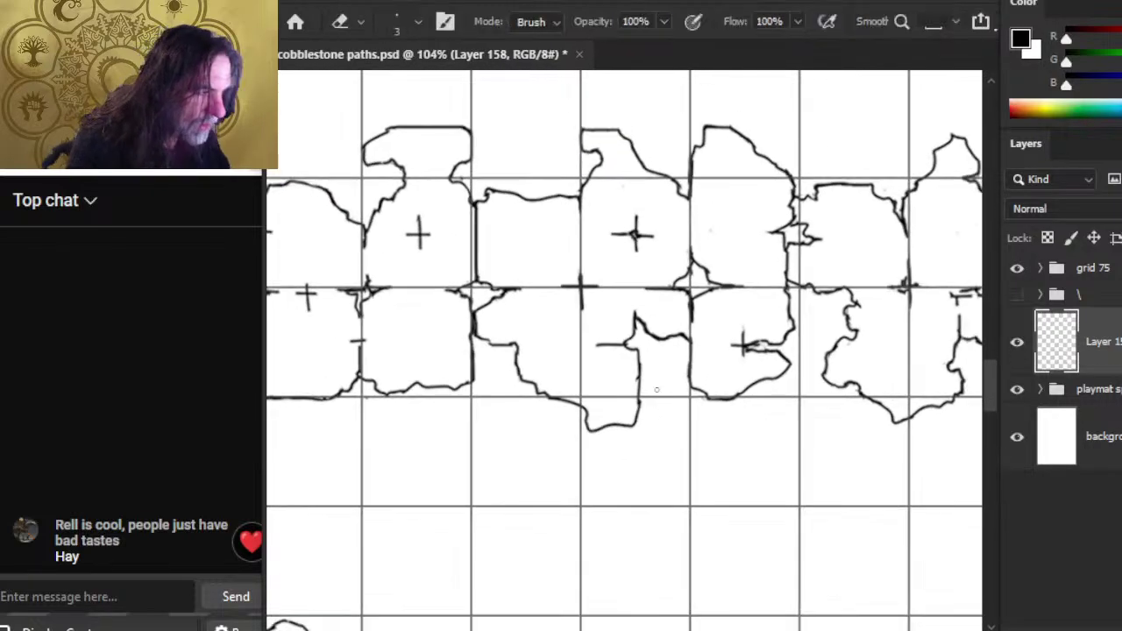
key("b")
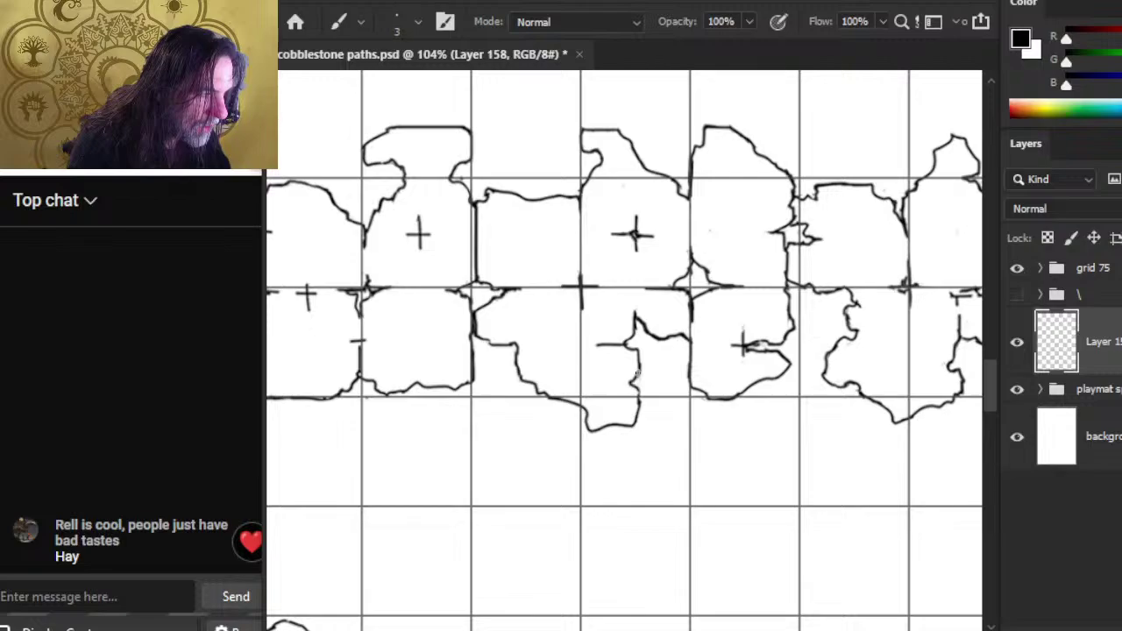
key("e")
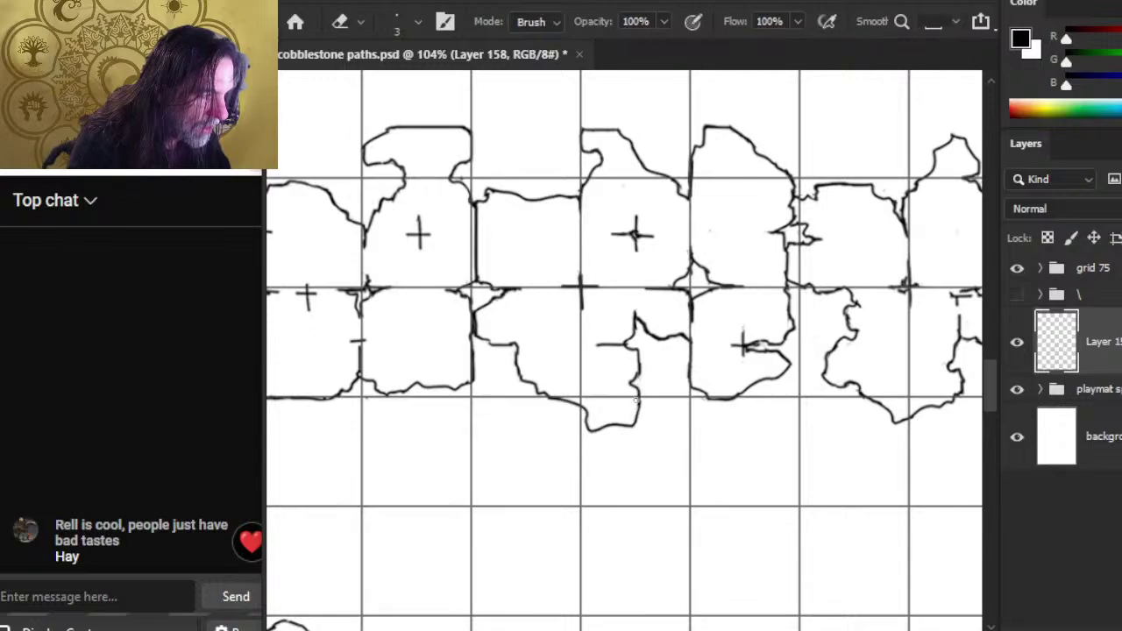
key("b")
left_click_drag(641, 391, 641, 406)
key("e")
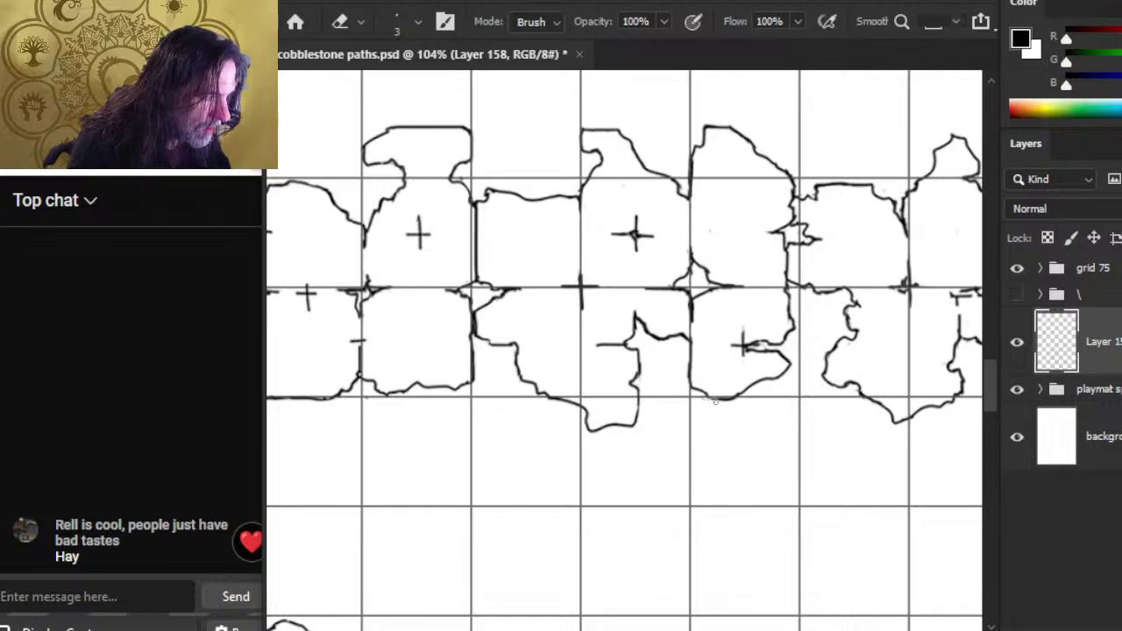
key("b")
key("e")
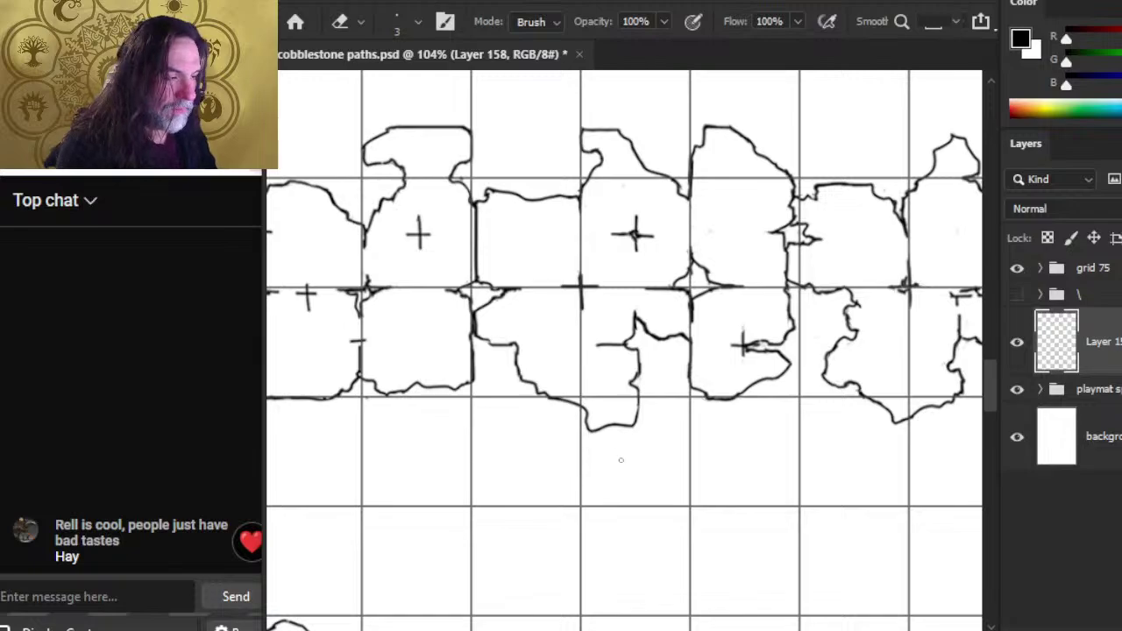
Step: Lasso the heavy vertical line between the T-shaped stone and its right neighbour, move it left onto the grid line, and deselect it
key("z")
left_click_drag(645, 415, 594, 418)
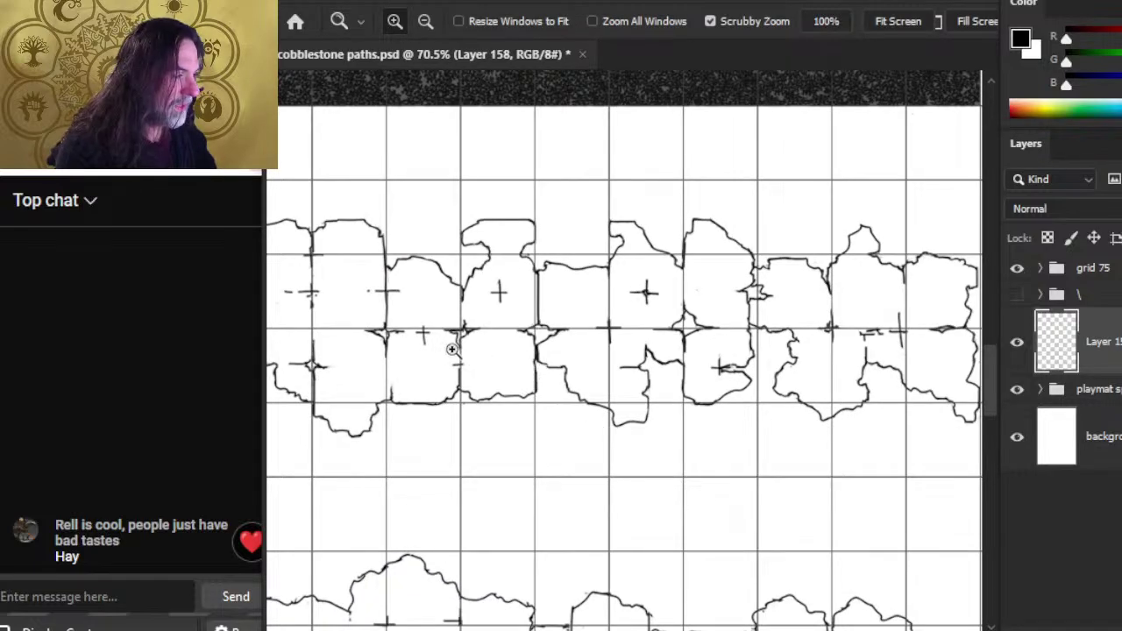
left_click_drag(816, 356, 915, 403)
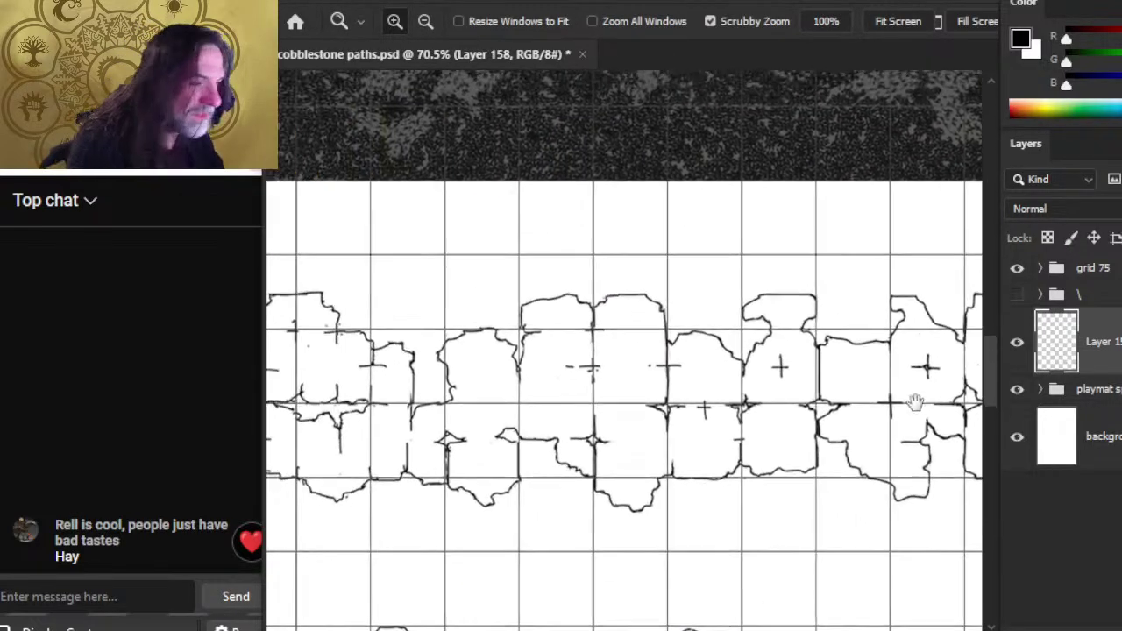
mouse_move(745, 426)
left_mouse_down()
mouse_move(775, 421)
mouse_move(487, 390)
left_mouse_up()
key("ctrl+plus")
key("ctrl+plus")
key("l")
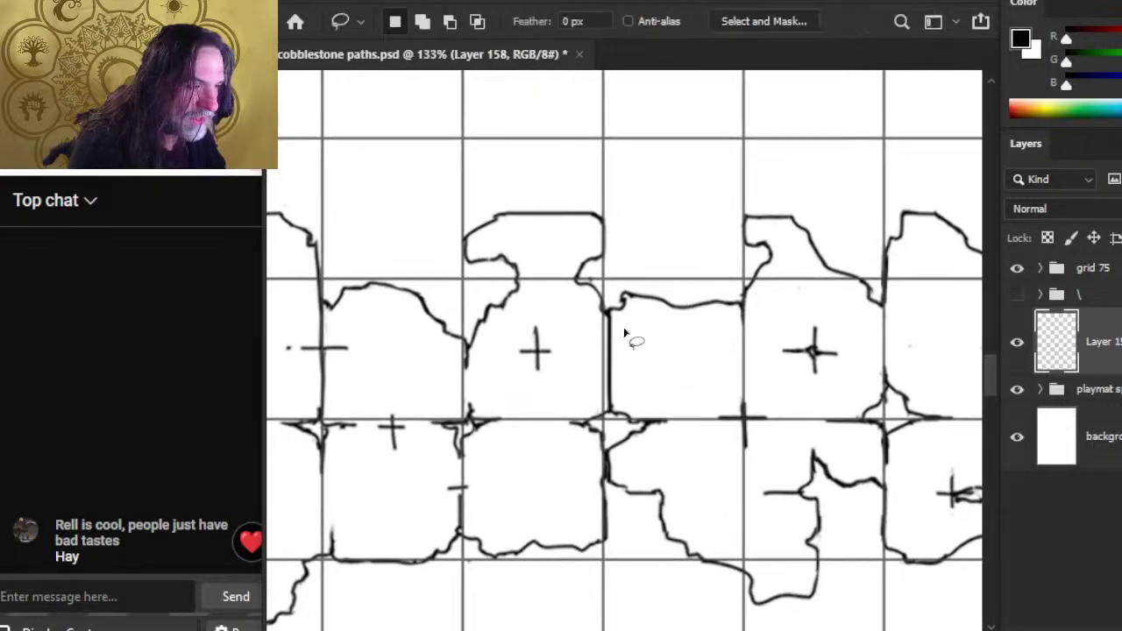
mouse_move(610, 312)
left_mouse_down()
mouse_move(589, 362)
mouse_move(604, 415)
mouse_move(625, 342)
mouse_move(616, 316)
left_mouse_up()
key("v")
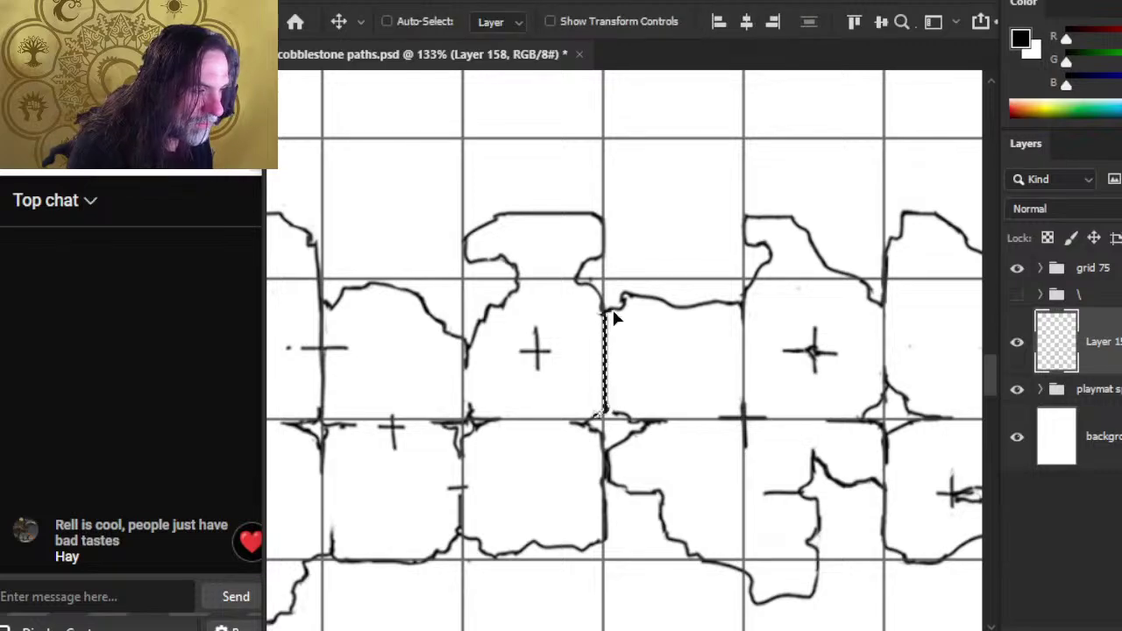
key("l")
key("ctrl+d")
key("e")
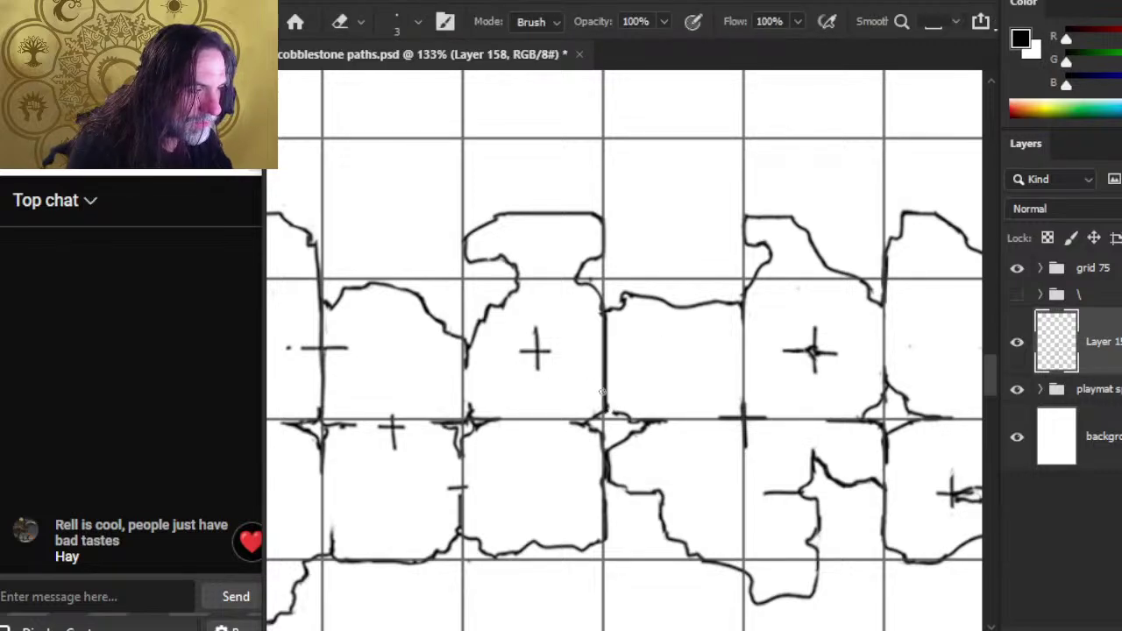
Step: Join the base of the moved line to the small gap below and touch up the lower-left corner of the stone beneath
key("b")
key("e")
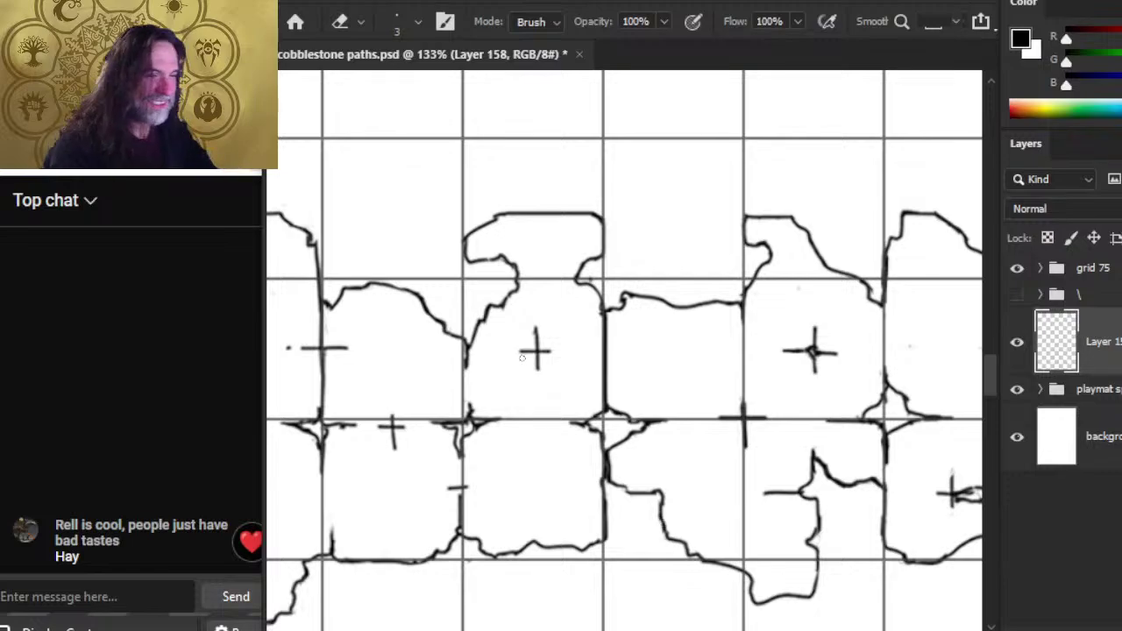
left_click_drag(578, 466, 594, 344)
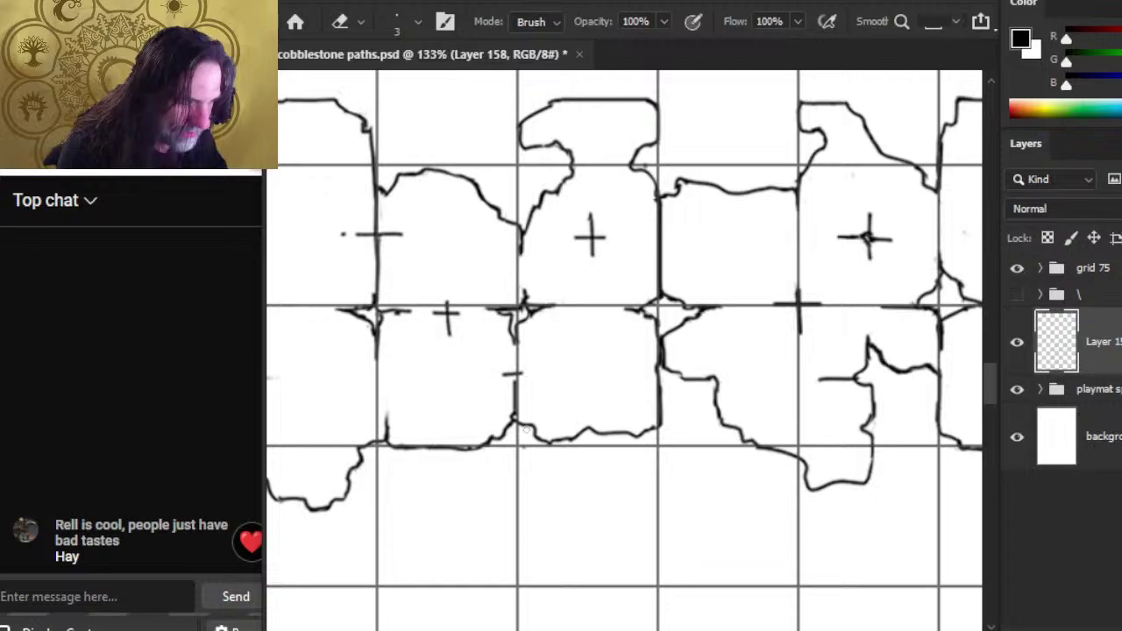
key("b")
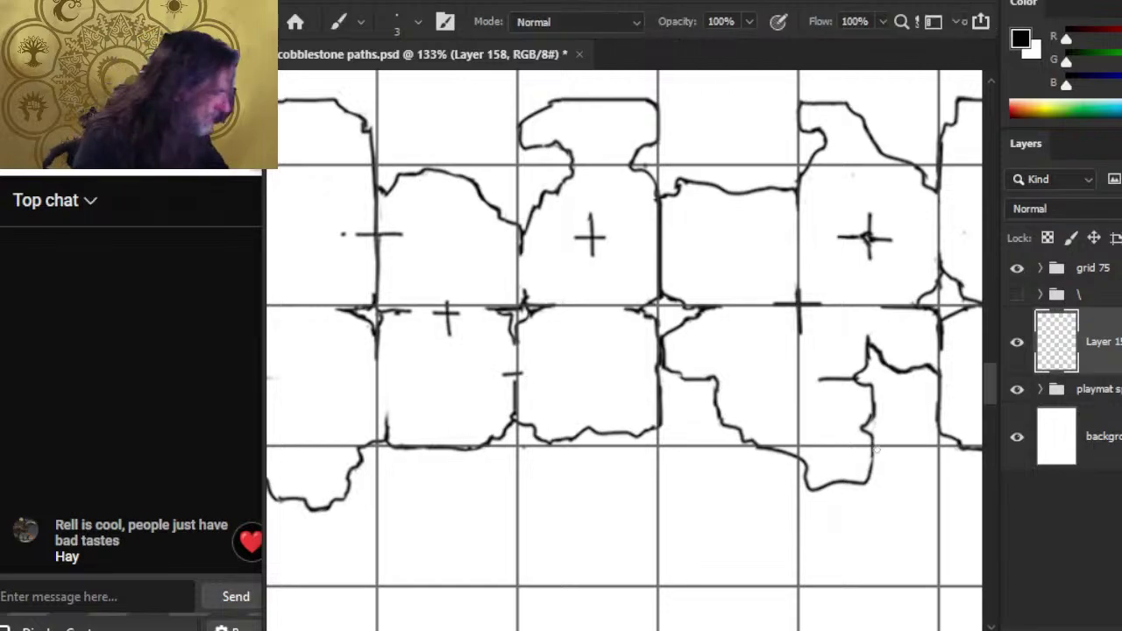
key("e")
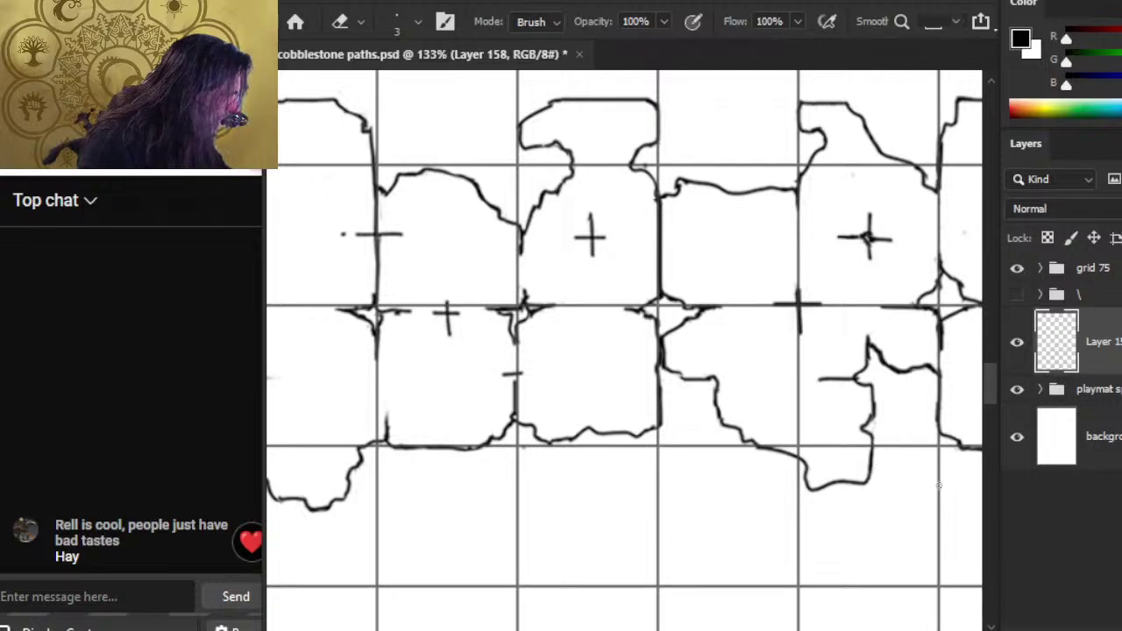
Step: Turn the cross mark on the right edge of the tall flat-topped stone into a small diamond-shaped gap
left_click_drag(353, 447, 722, 454)
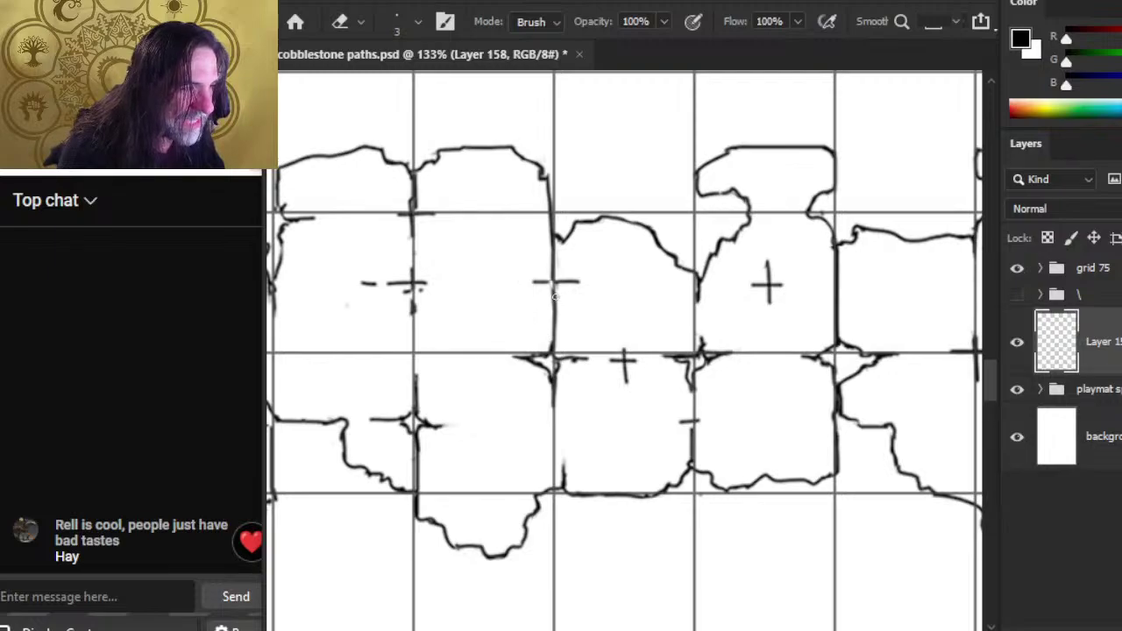
key("b")
mouse_move(545, 286)
left_mouse_down()
mouse_move(549, 276)
mouse_move(570, 279)
mouse_move(558, 283)
mouse_move(558, 307)
left_mouse_up()
key("e")
key("b")
key("e")
Step: Erase the stray dashes around the cross mark between the two tall stones and reshape it into a small diamond-shaped gap
left_click_drag(377, 283, 372, 284)
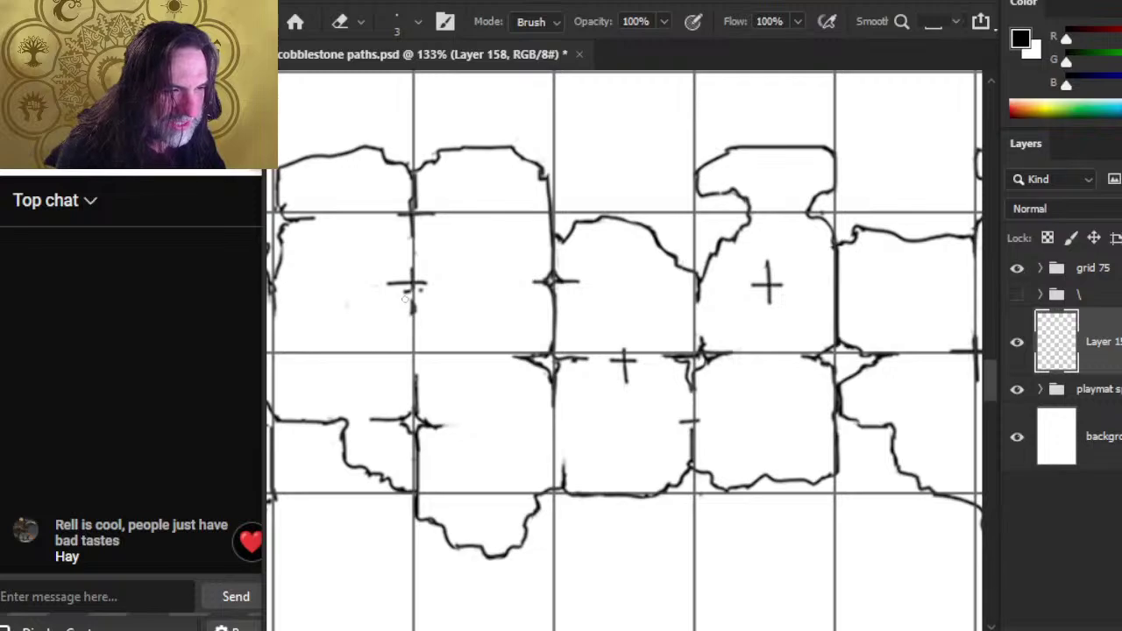
left_click_drag(405, 299, 416, 307)
key("b")
key("e")
key("b")
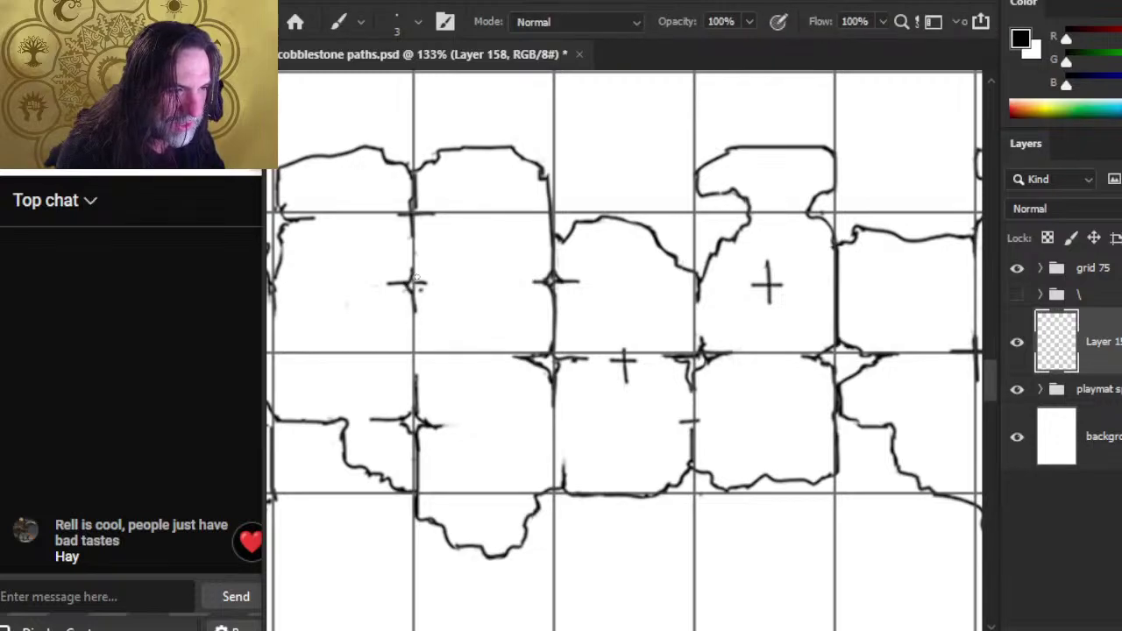
key("e")
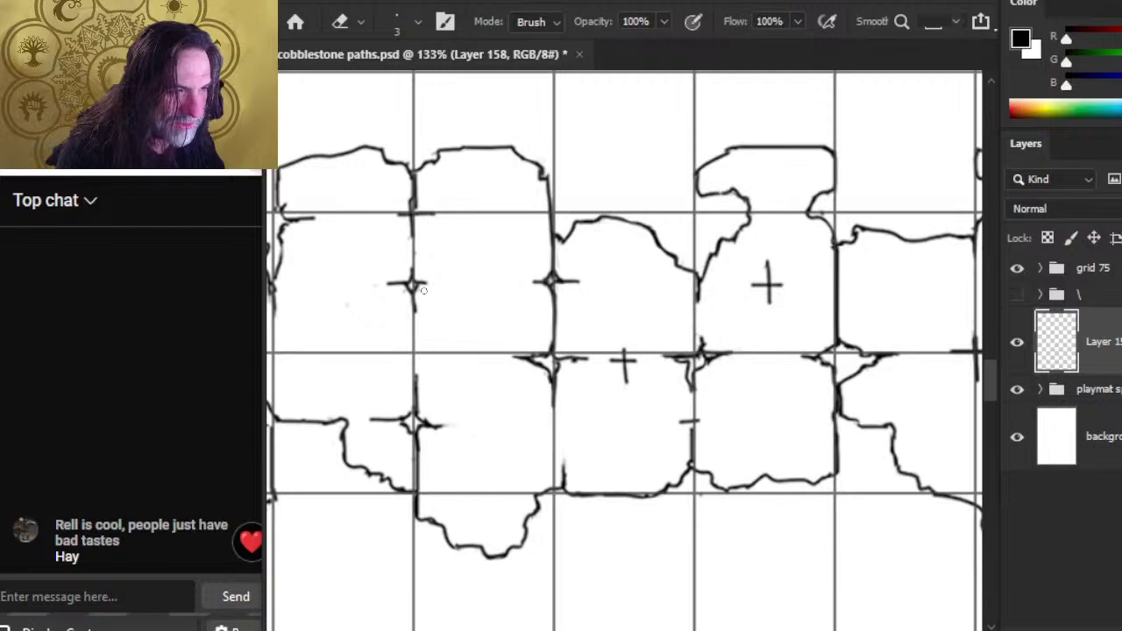
left_click_drag(417, 370, 426, 317)
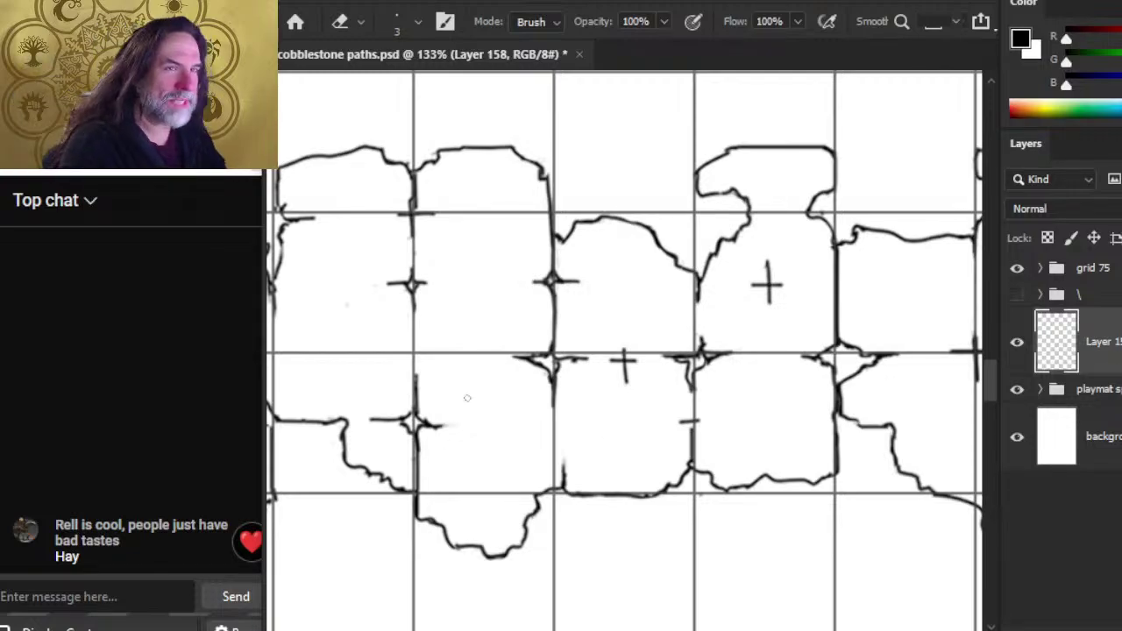
Step: Erase the horizontal mark on the left tall stone's left edge and redraw it as a shorter, tapered notch
left_click_drag(444, 363, 562, 418)
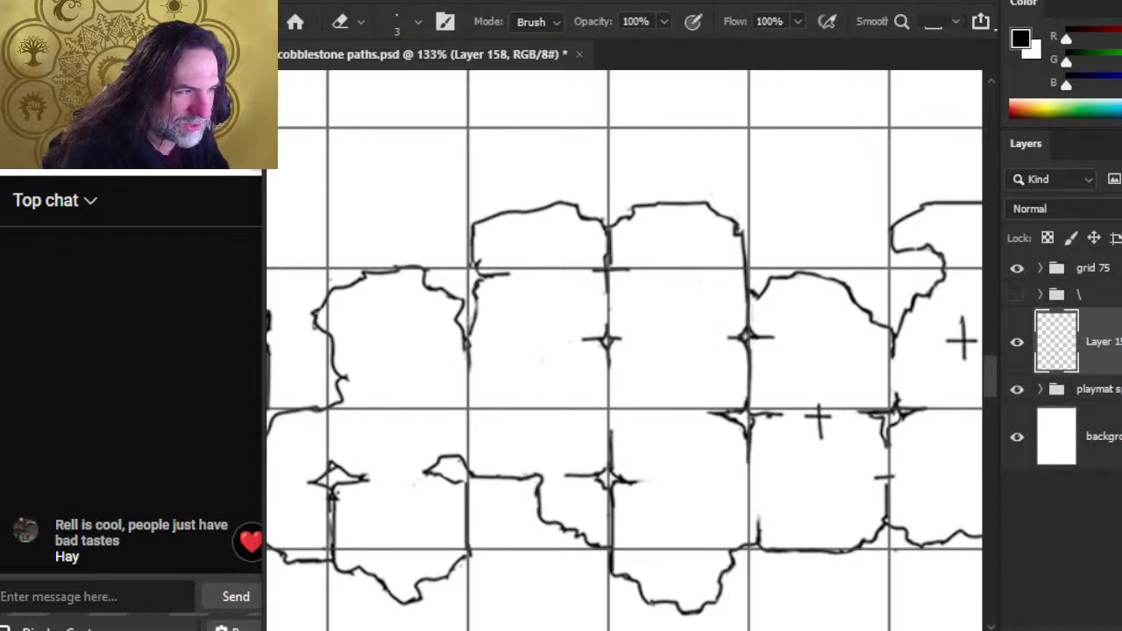
key("b")
key("e")
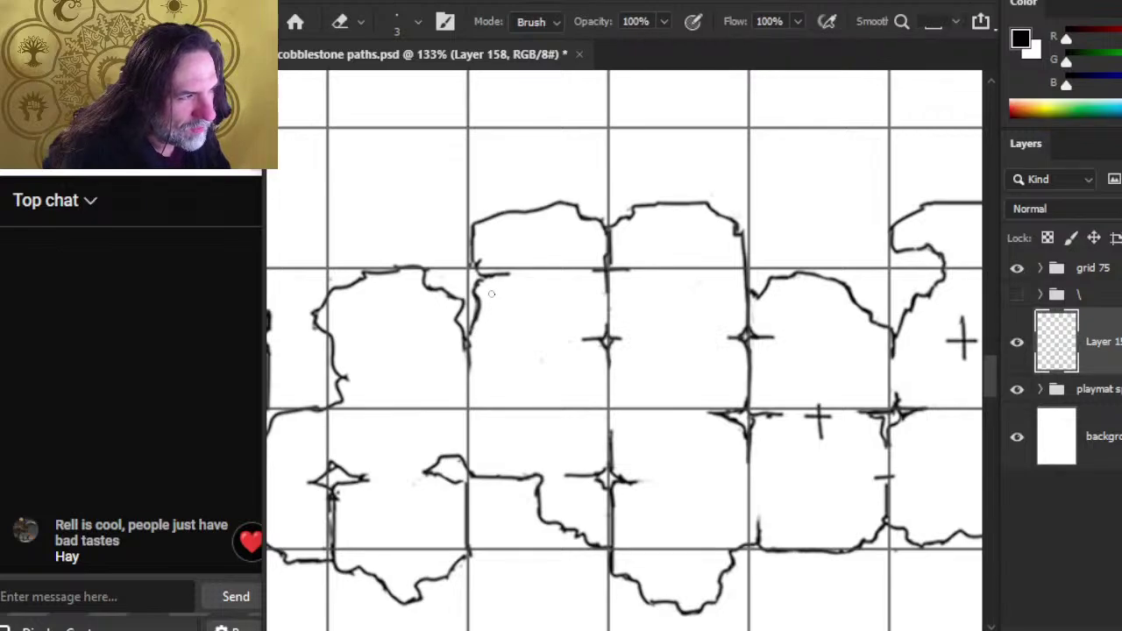
mouse_move(484, 261)
left_mouse_down()
mouse_move(473, 271)
mouse_move(513, 272)
mouse_move(491, 282)
mouse_move(516, 266)
mouse_move(497, 263)
left_mouse_up()
key("b")
key("e")
key("b")
key("e")
key("b")
key("e")
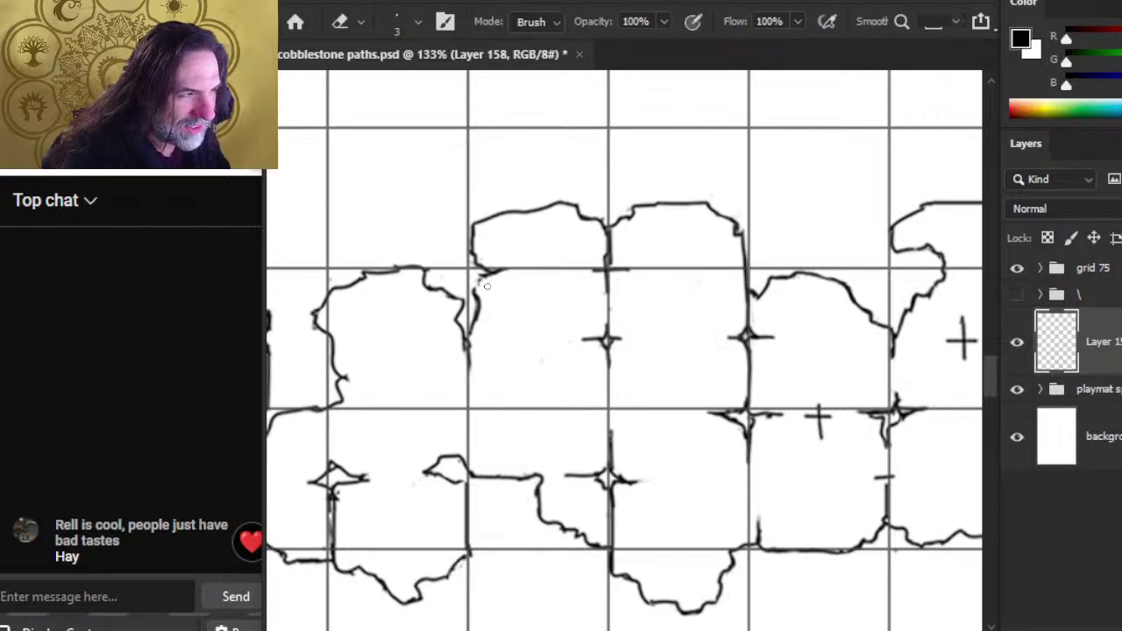
Step: Redraw the jagged notch edge between the low arched stone and the taller stone beside it, erasing the rough spots
key("b")
left_click_drag(487, 274, 471, 303)
key("e")
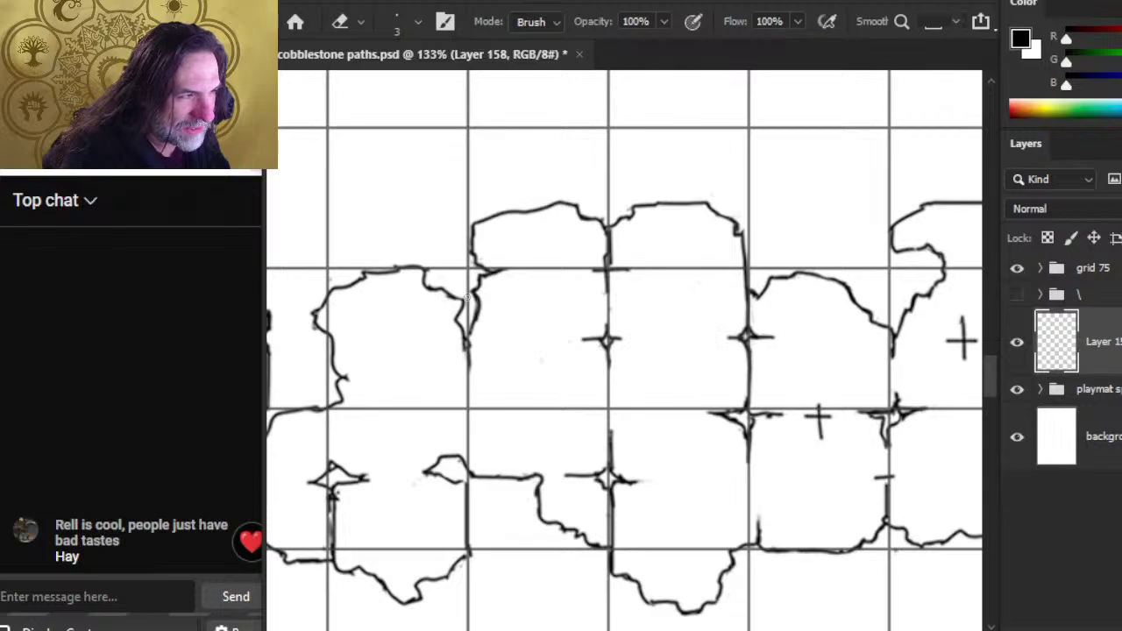
key("b")
left_click_drag(471, 302, 484, 290)
key("e")
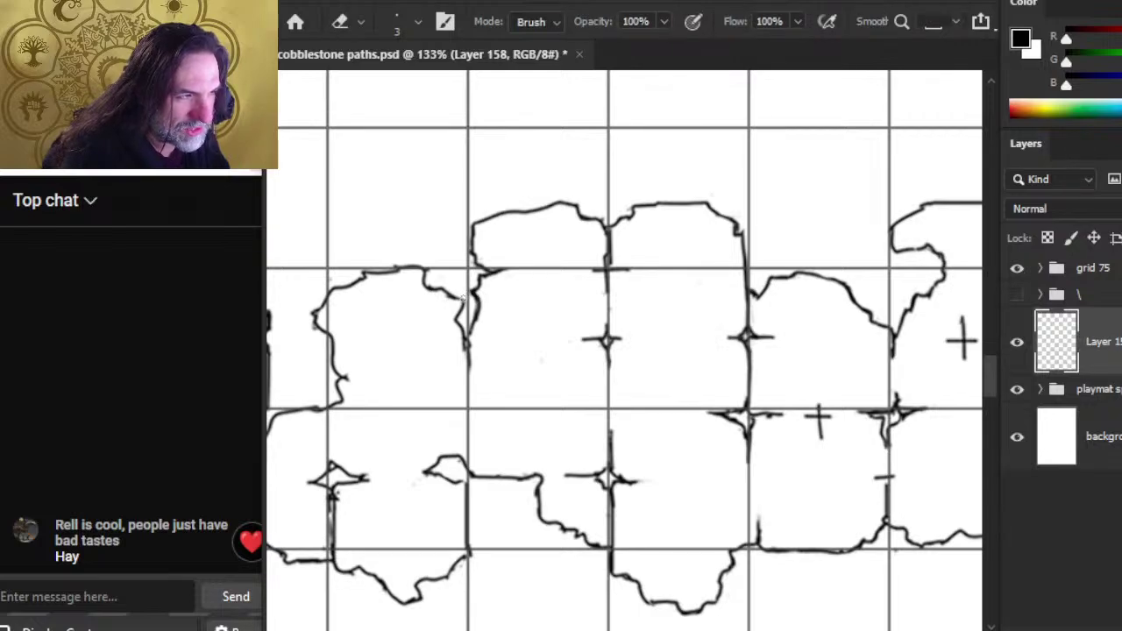
key("b")
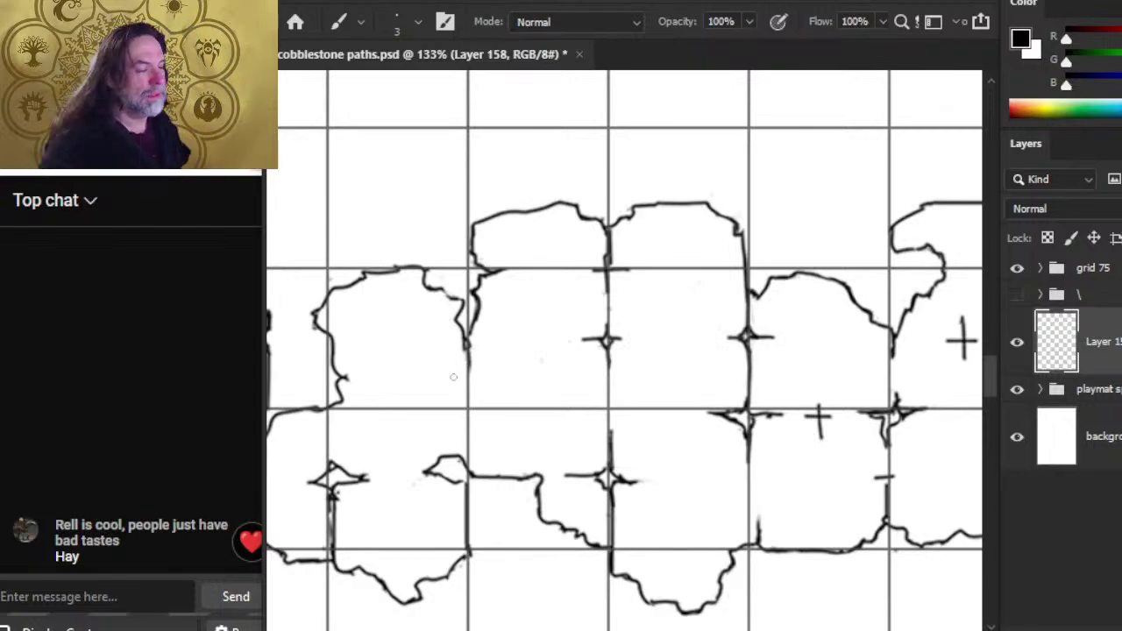
Step: Erase and redraw the start of the horizontal ledge line where it meets the small knob below the tall stone
key("e")
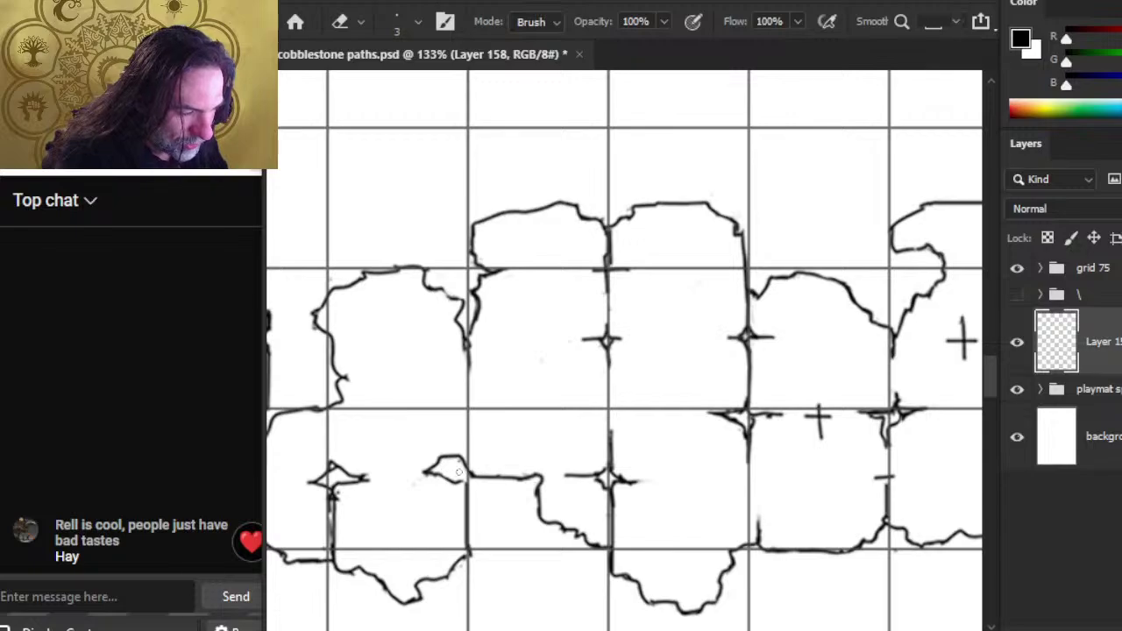
key("b")
key("e")
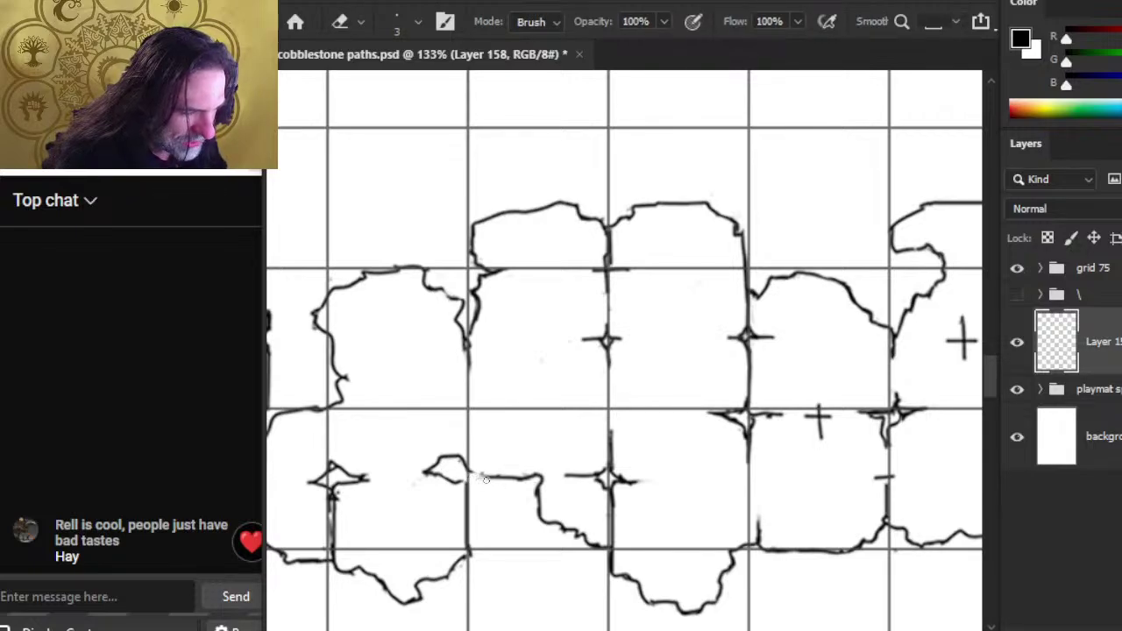
key("b")
key("e")
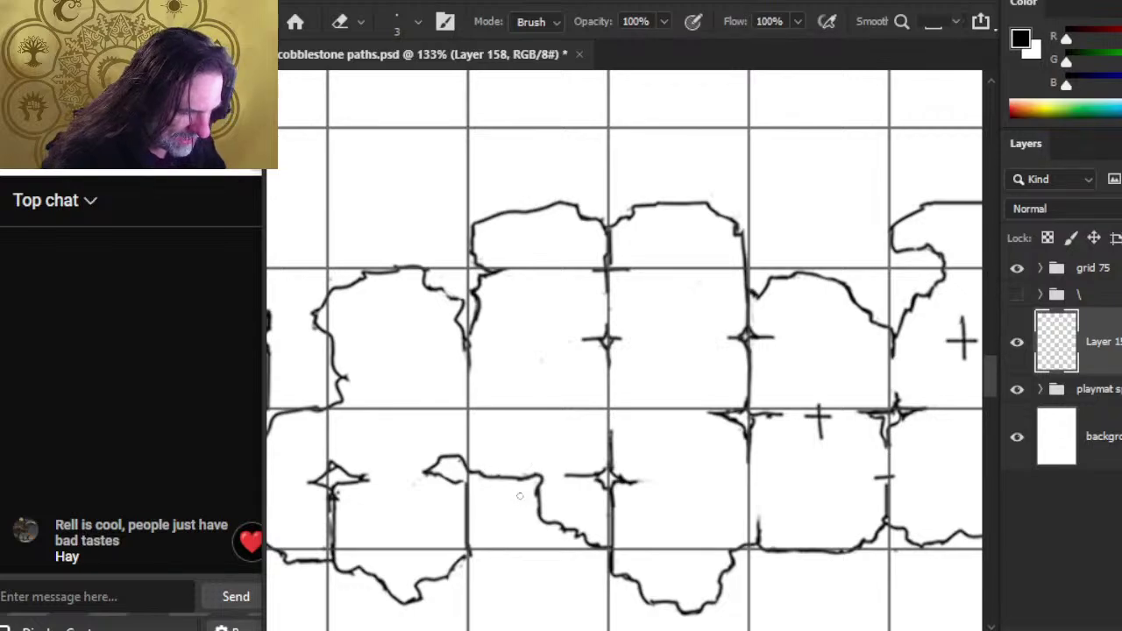
Step: Rework the stepped diagonal edge below the ledge line so it runs down to the vertical grid line
left_click_drag(551, 524, 568, 533)
key("b")
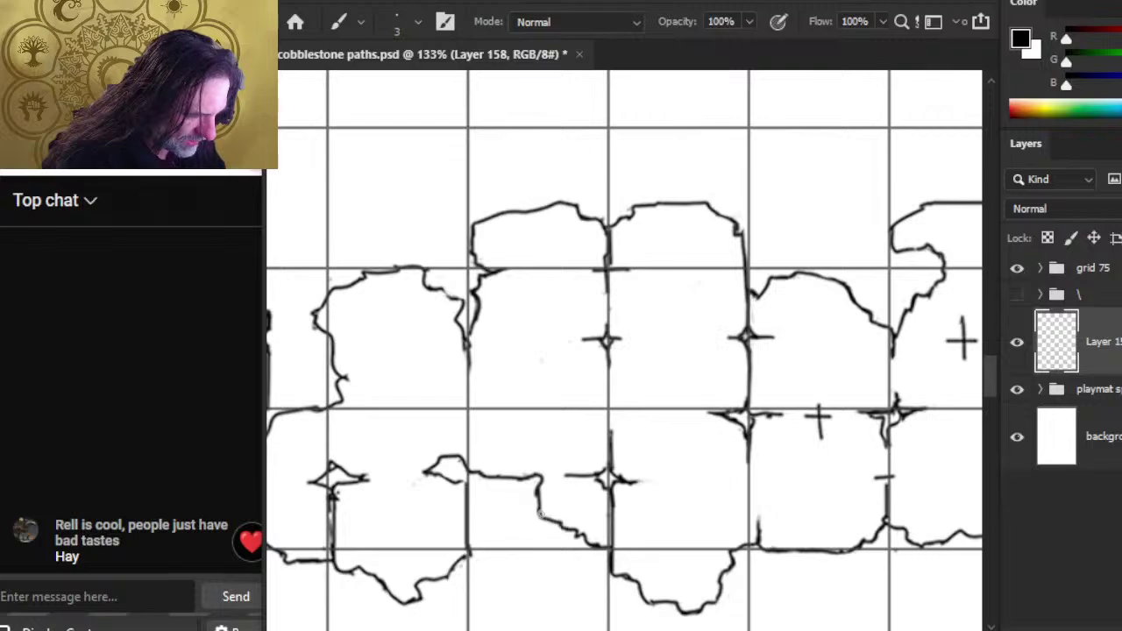
key("e")
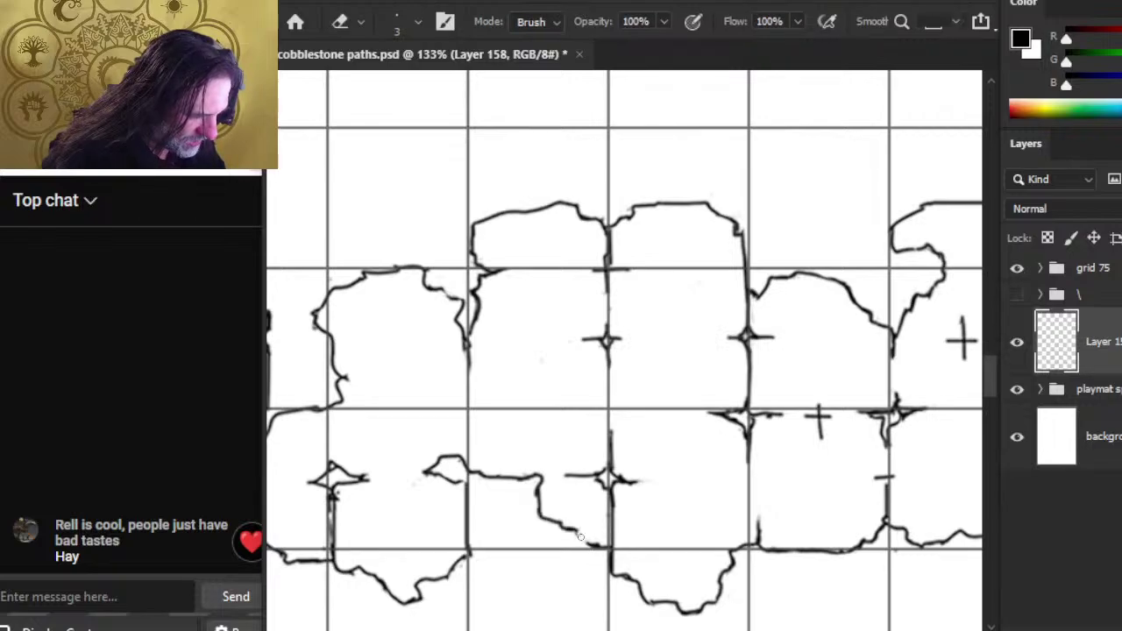
key("b")
left_click_drag(572, 533, 609, 550)
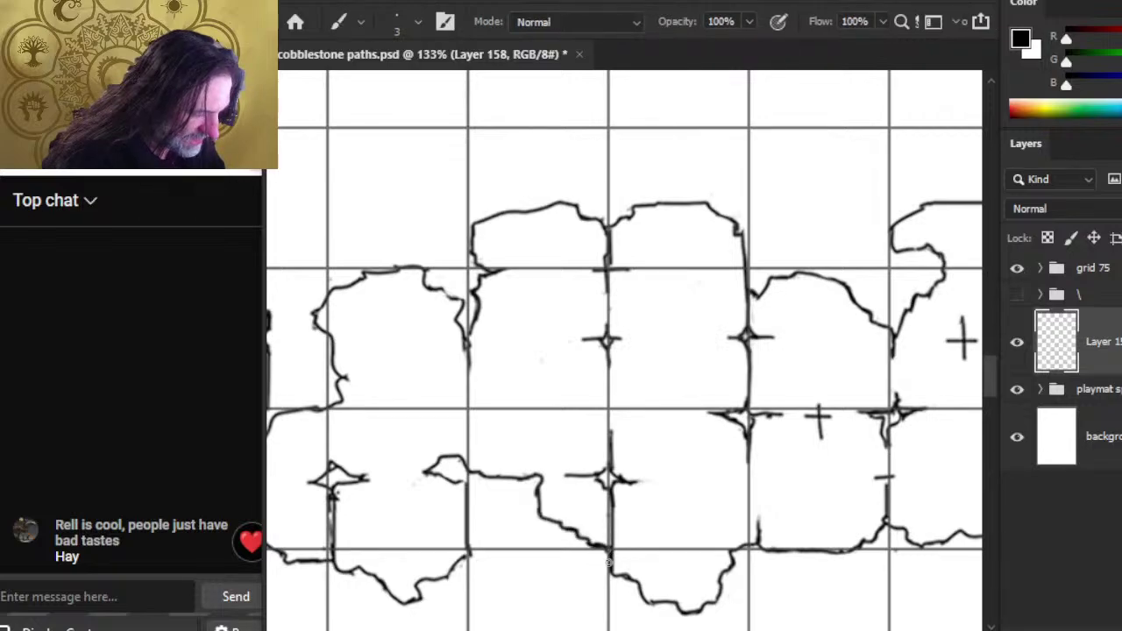
key("e")
key("b")
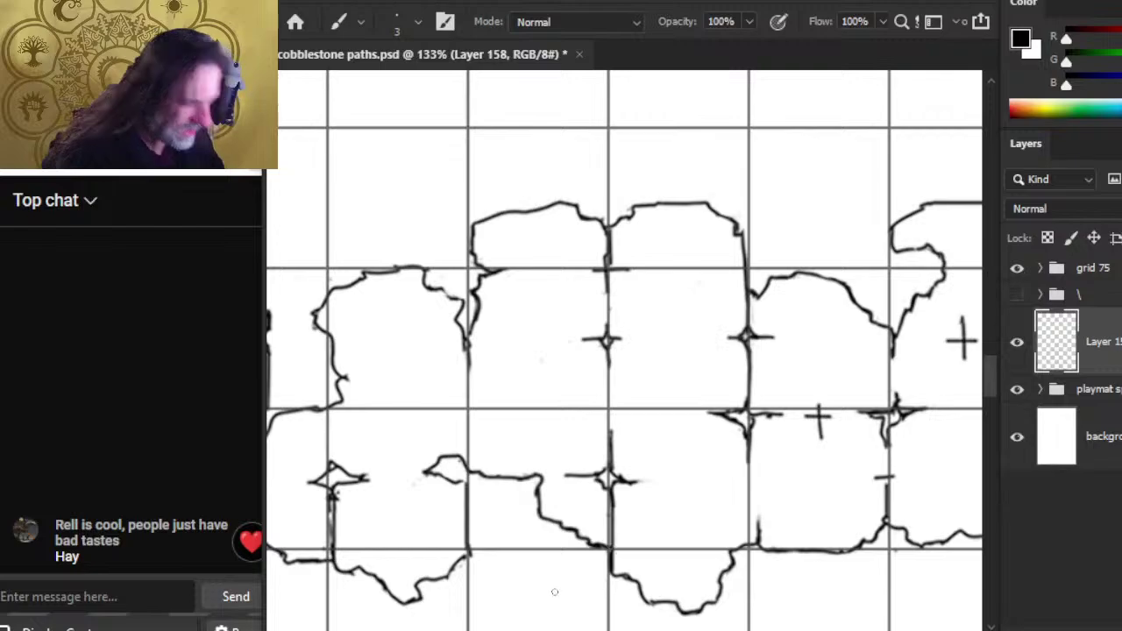
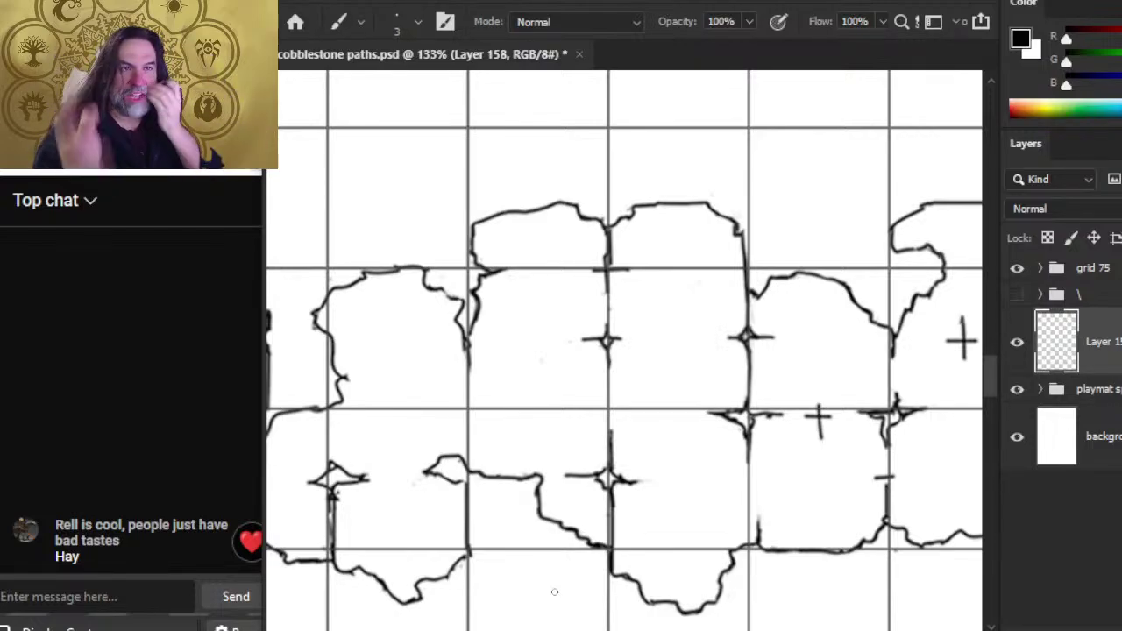
Step: Clean up the arched stone's right edge along the notch with alternating brush and eraser strokes
left_click_drag(526, 360, 618, 428)
key("e")
key("b")
mouse_move(524, 307)
left_mouse_down()
mouse_move(495, 312)
mouse_move(543, 355)
left_mouse_up()
key("e")
key("b")
key("e")
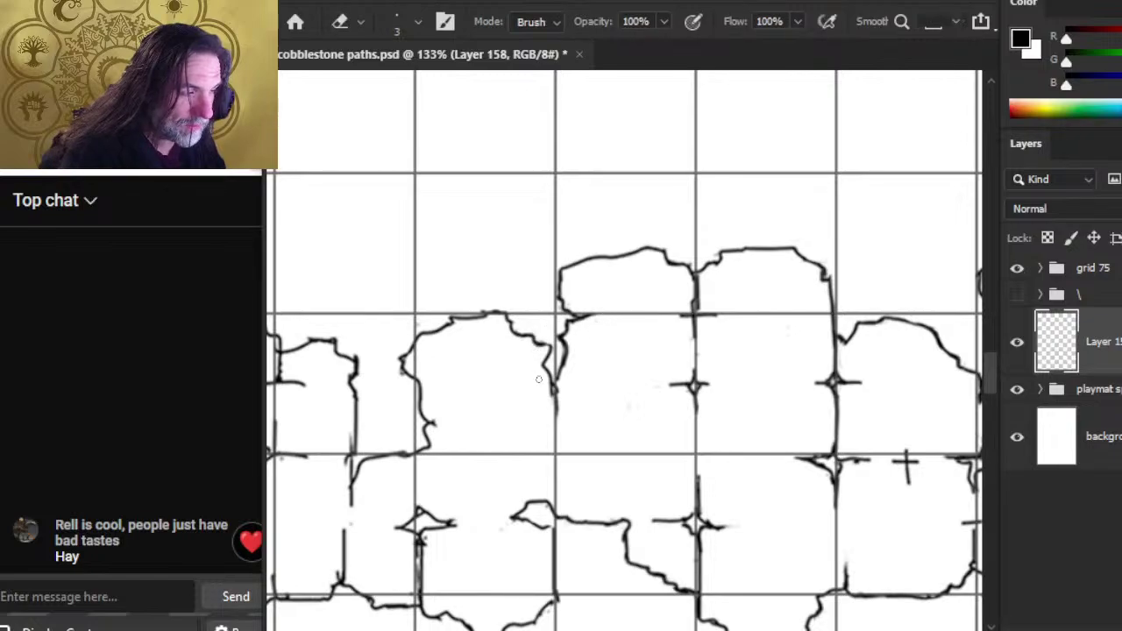
Step: Reshape the arched stone's top contour just below the grid line, smoothing its peak and both shoulders
mouse_move(503, 306)
left_mouse_down()
mouse_move(491, 312)
mouse_move(502, 306)
mouse_move(504, 325)
mouse_move(515, 324)
mouse_move(501, 317)
left_mouse_up()
key("b")
key("e")
key("b")
key("e")
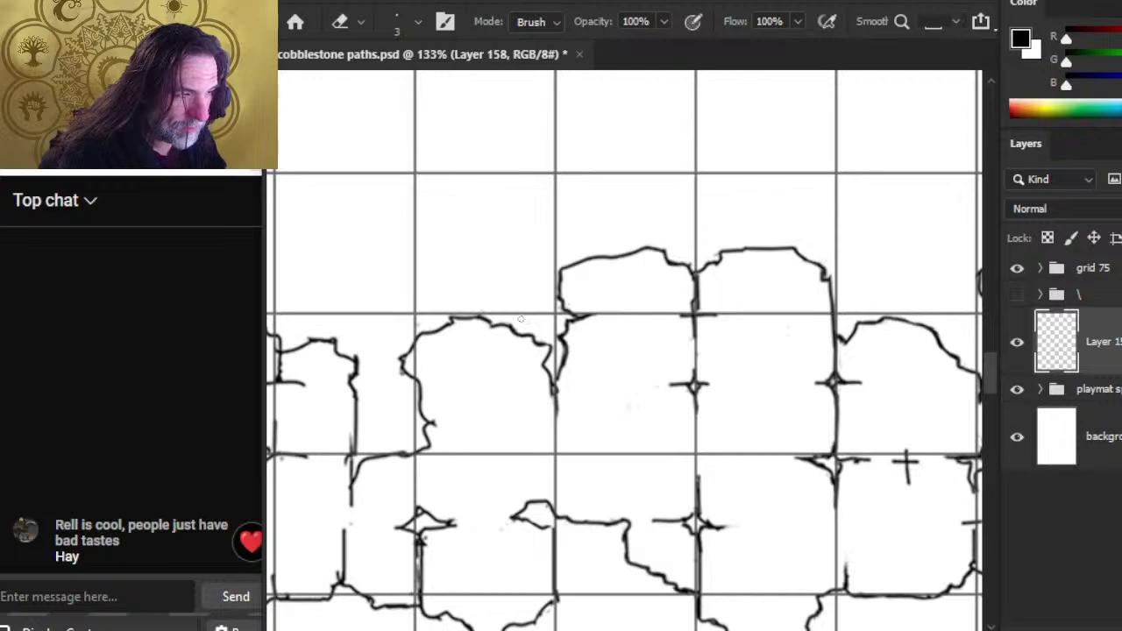
key("b")
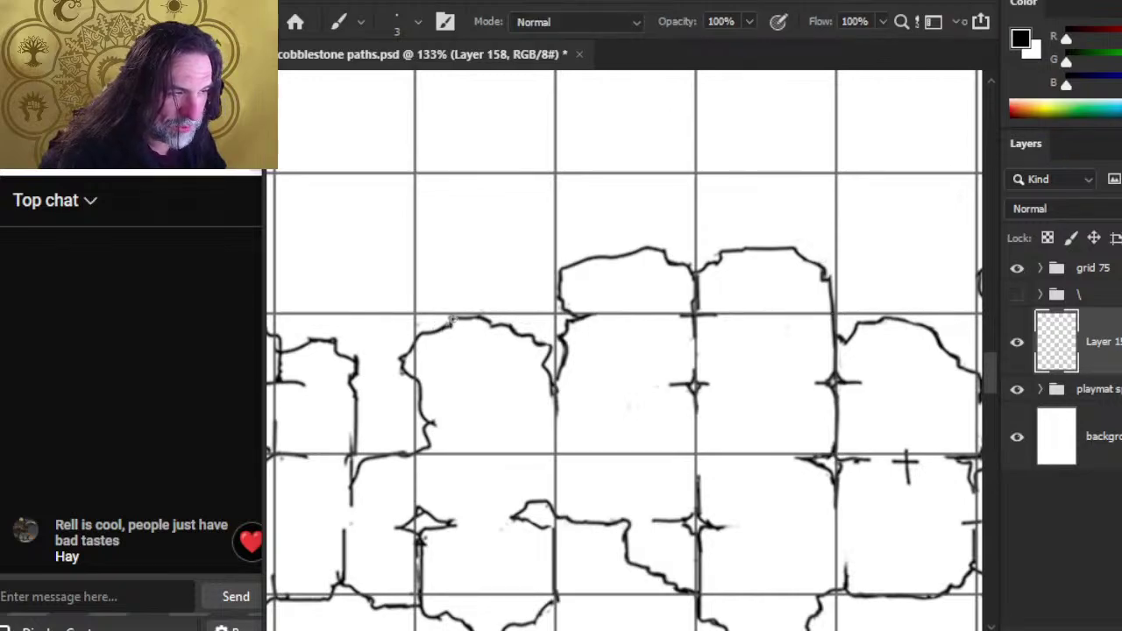
key("e")
key("b")
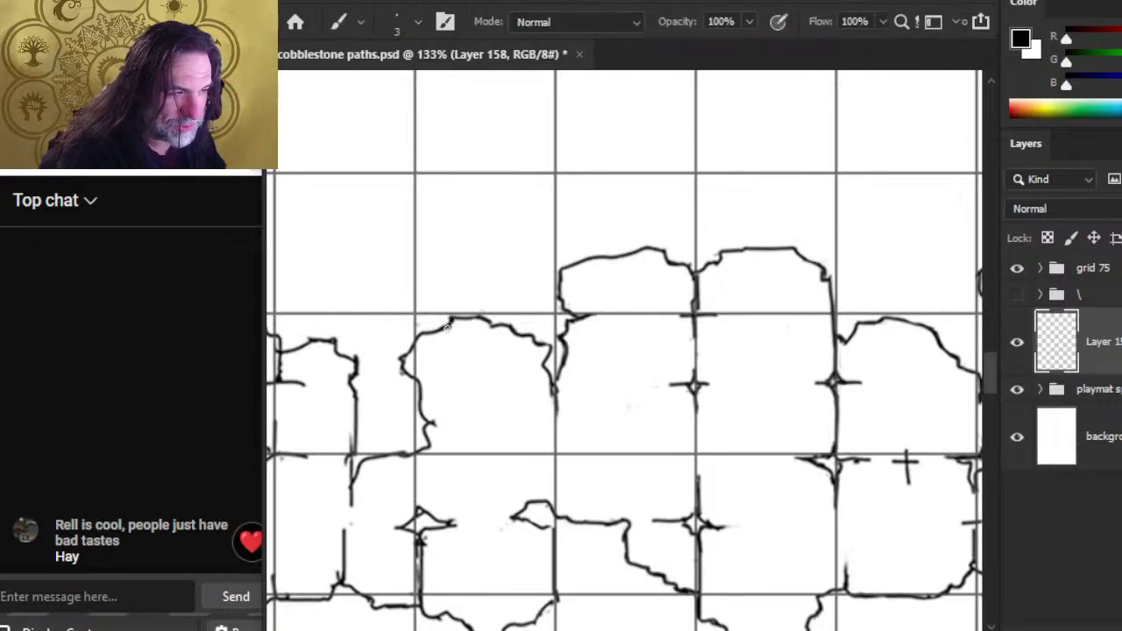
Step: Refine the arched stone's upper-left shoulder outline with short brush and eraser touches
mouse_move(444, 371)
left_mouse_down()
mouse_move(531, 354)
mouse_move(491, 358)
mouse_move(501, 354)
mouse_move(491, 369)
left_mouse_up()
key("e")
key("b")
key("e")
key("b")
key("e")
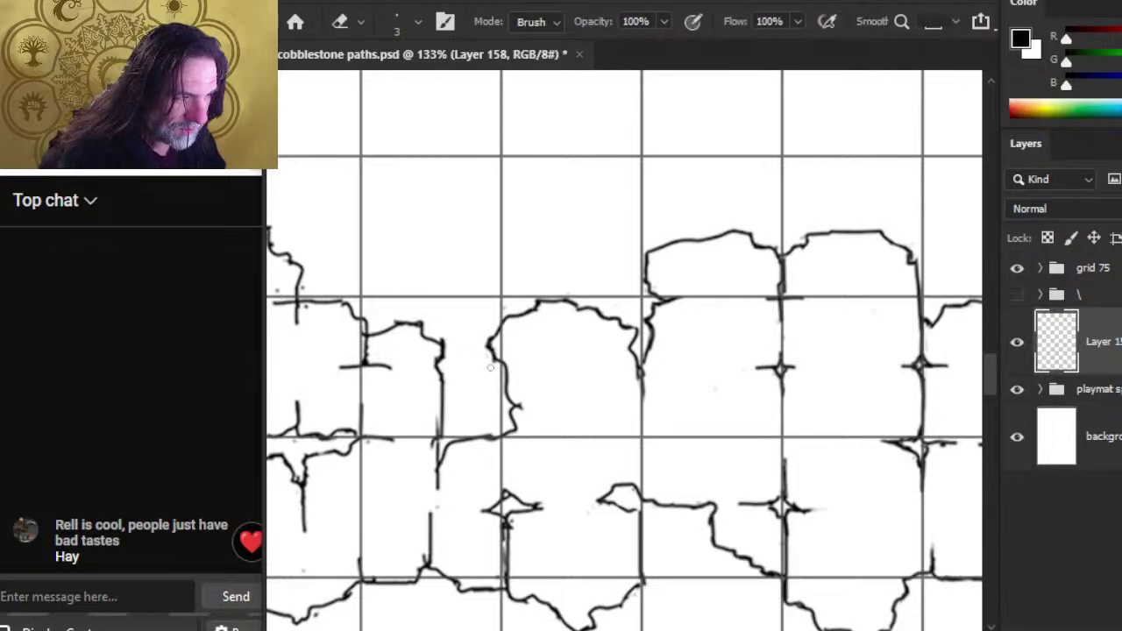
Step: Redraw the arched stone's lower left side as a more rugged edge ending in a rounded bottom corner
mouse_move(481, 358)
left_mouse_down()
mouse_move(500, 364)
mouse_move(512, 400)
mouse_move(513, 378)
mouse_move(514, 414)
mouse_move(504, 406)
mouse_move(513, 401)
left_mouse_up()
key("b")
key("e")
key("b")
key("e")
key("b")
key("e")
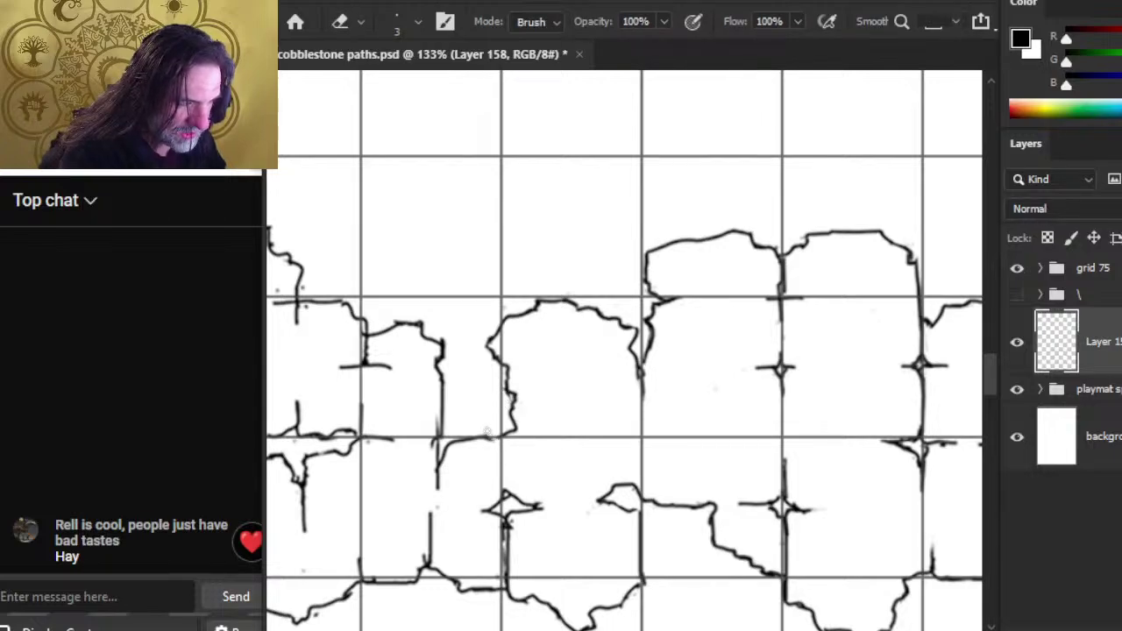
Step: Redraw the base line of the gap beside the arched stone and roughen the neighbouring narrow stone's right edge, shortening its tail
key("b")
mouse_move(472, 441)
left_mouse_down()
mouse_move(503, 436)
mouse_move(468, 428)
mouse_move(498, 424)
mouse_move(500, 411)
mouse_move(497, 458)
mouse_move(534, 428)
left_mouse_up()
key("e")
key("b")
key("e")
key("b")
key("e")
key("b")
key("e")
key("b")
key("e")
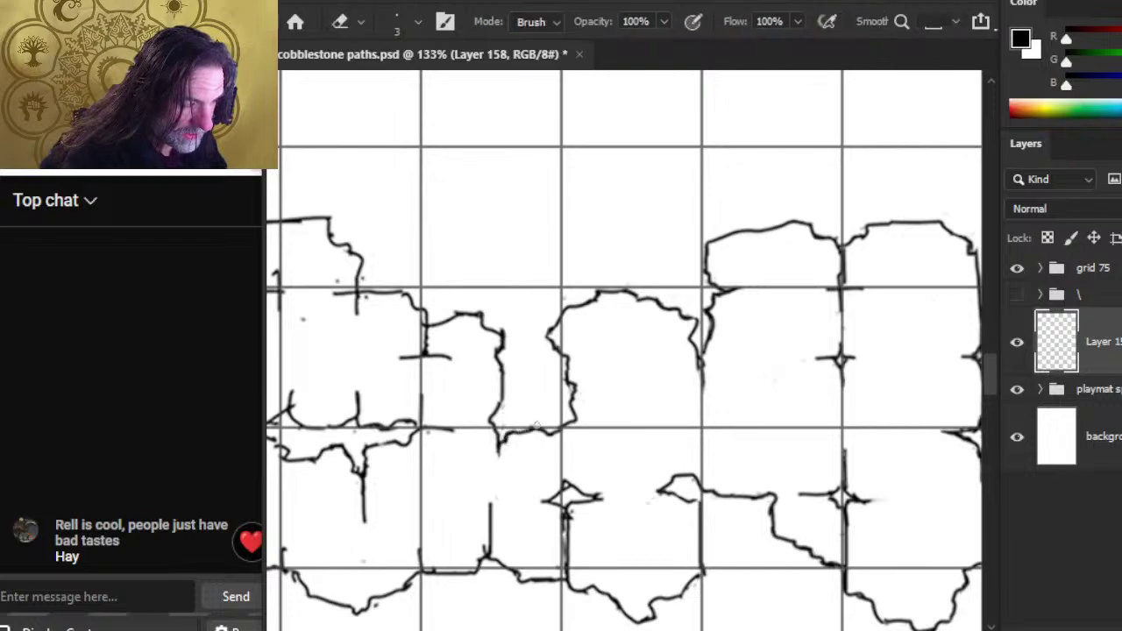
Step: Redraw the junction of the lower scalloped edge, the short vertical tick and the adjoining flat bottom line
scroll(595, 516, "down", 3)
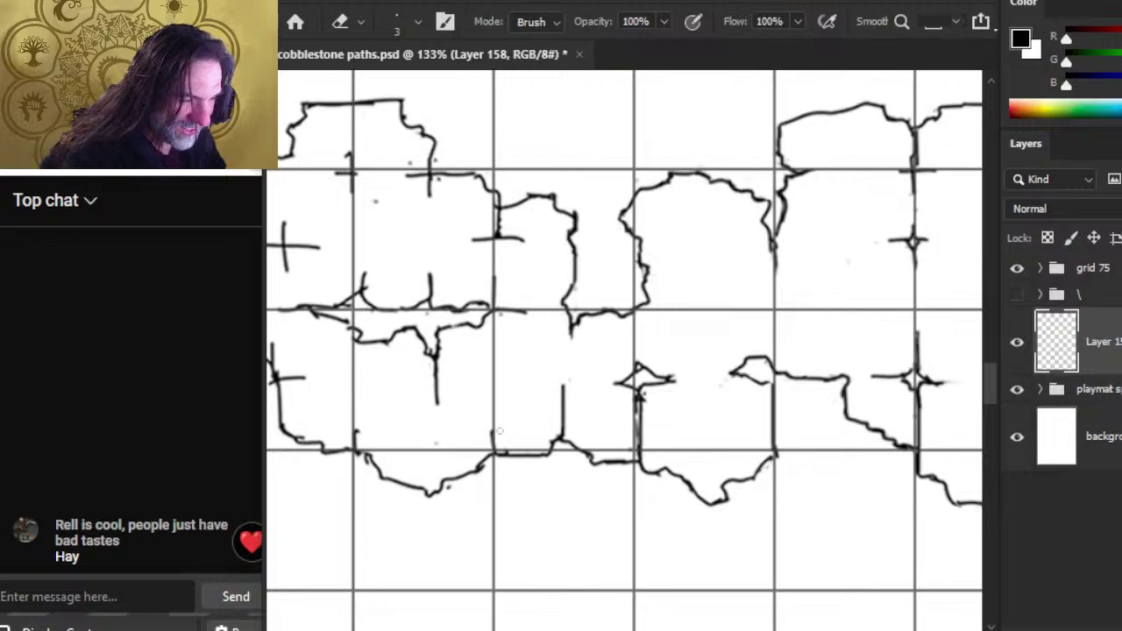
key("b")
left_click_drag(493, 417, 492, 456)
key("e")
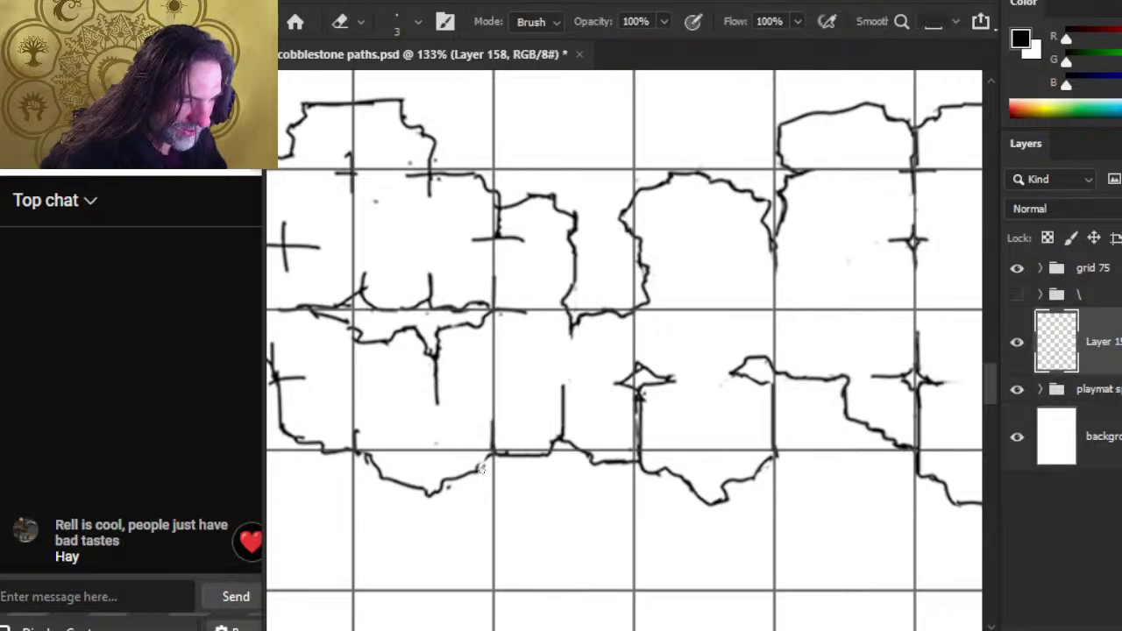
key("b")
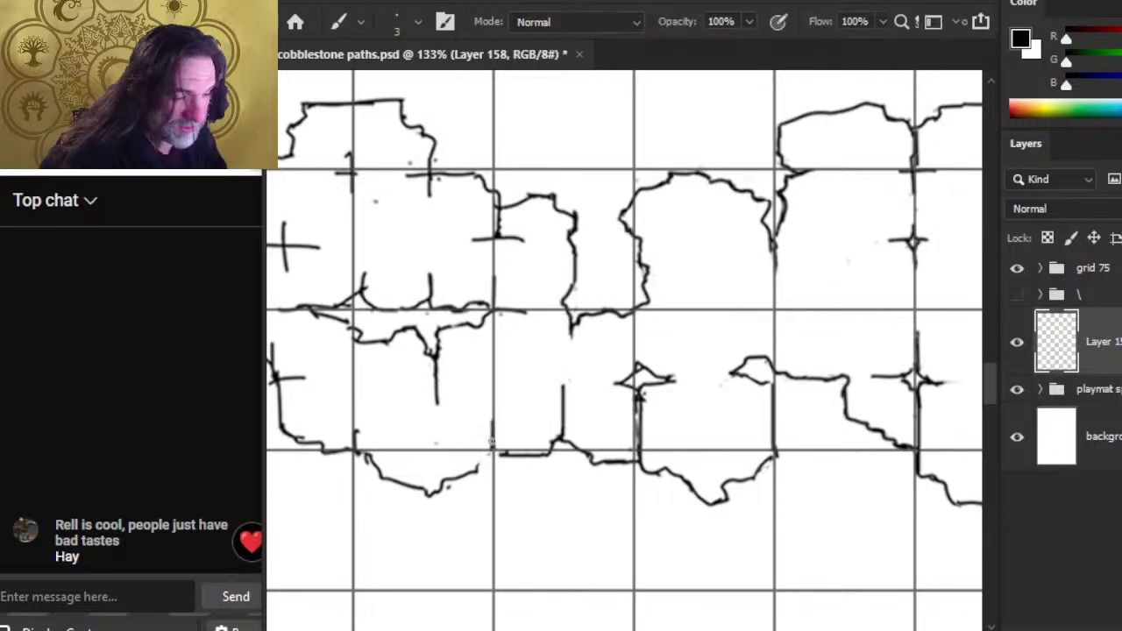
left_click_drag(492, 423, 492, 453)
key("e")
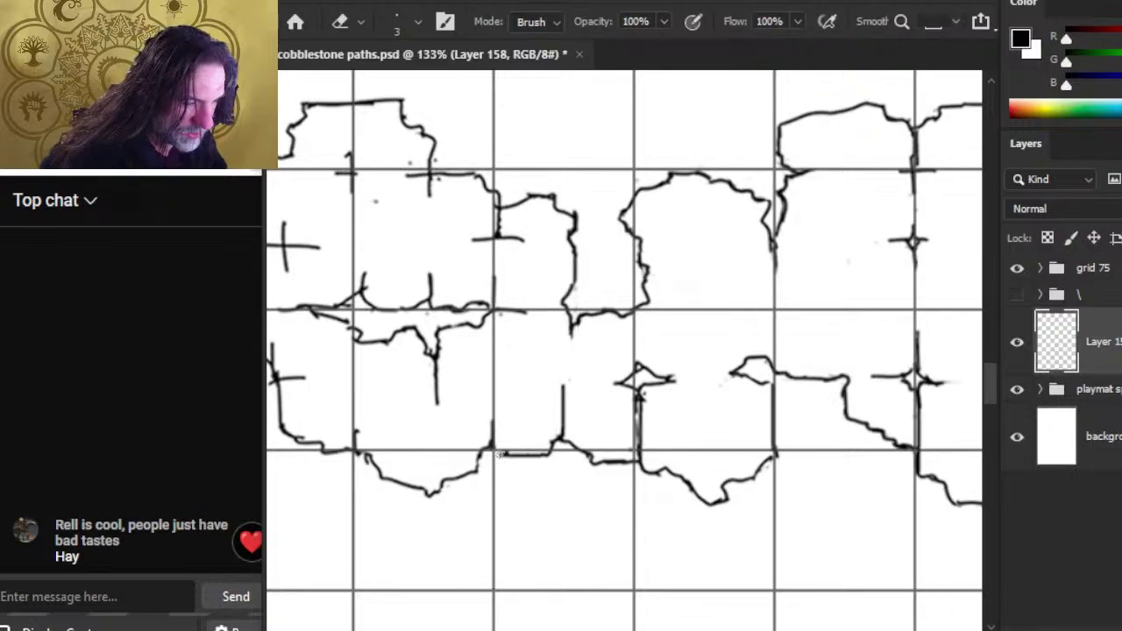
key("b")
left_click_drag(491, 446, 517, 456)
key("e")
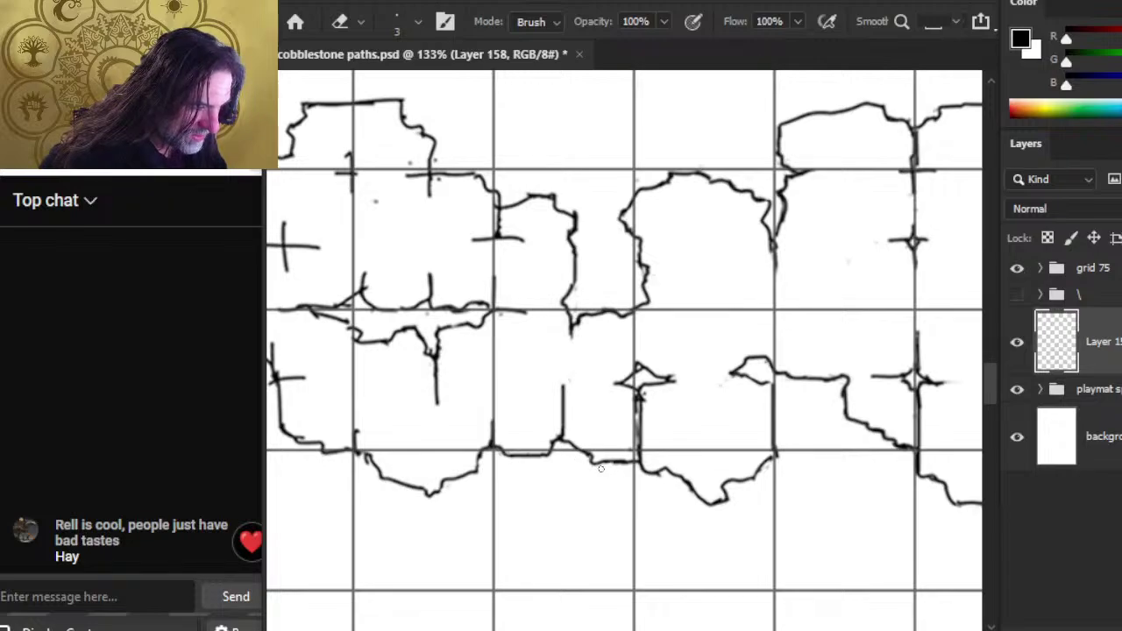
Step: Detach the diamond marker and its vertical stem from the lower outline, lasso them and move them onto the grid line
key("b")
key("e")
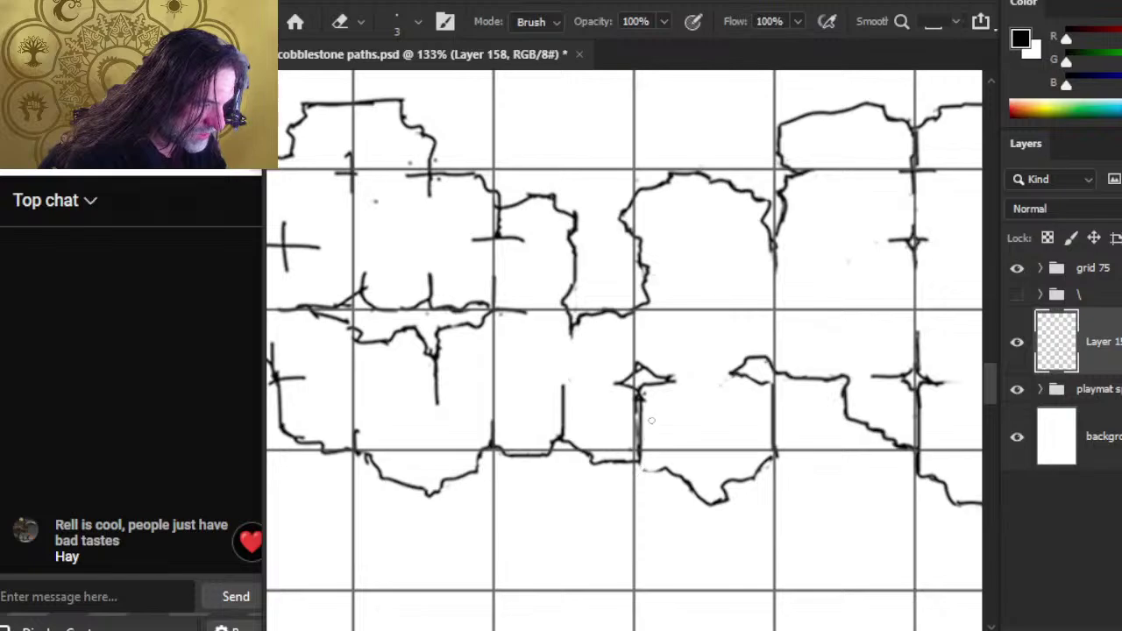
key("l")
mouse_move(661, 347)
left_mouse_down()
mouse_move(604, 434)
mouse_move(636, 470)
mouse_move(693, 387)
mouse_move(662, 348)
left_mouse_up()
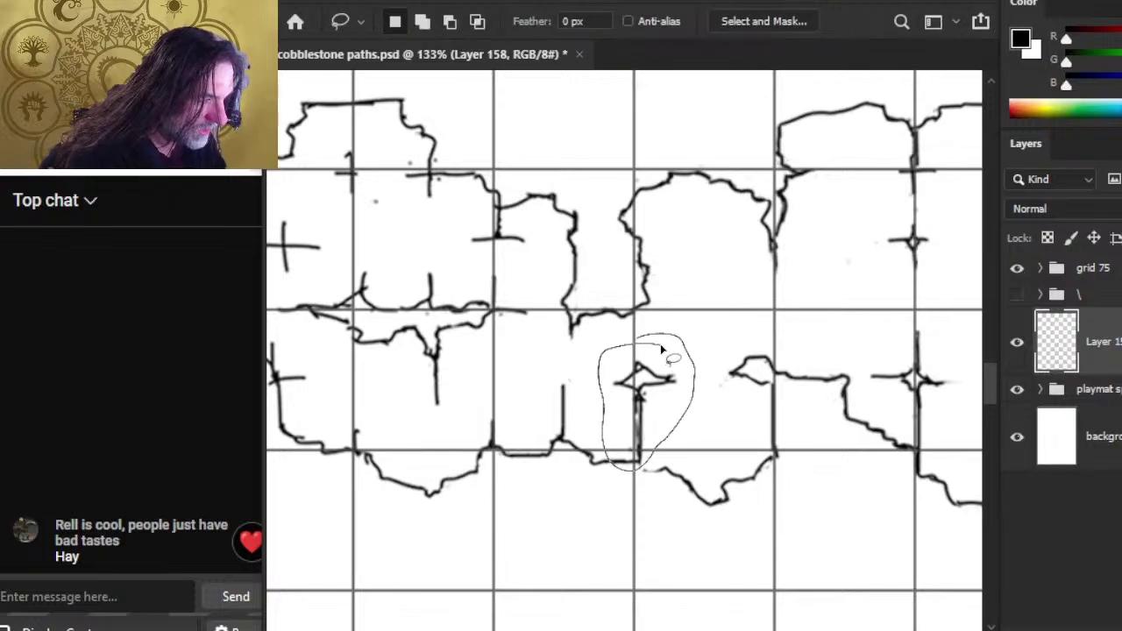
key("v")
left_click(624, 347)
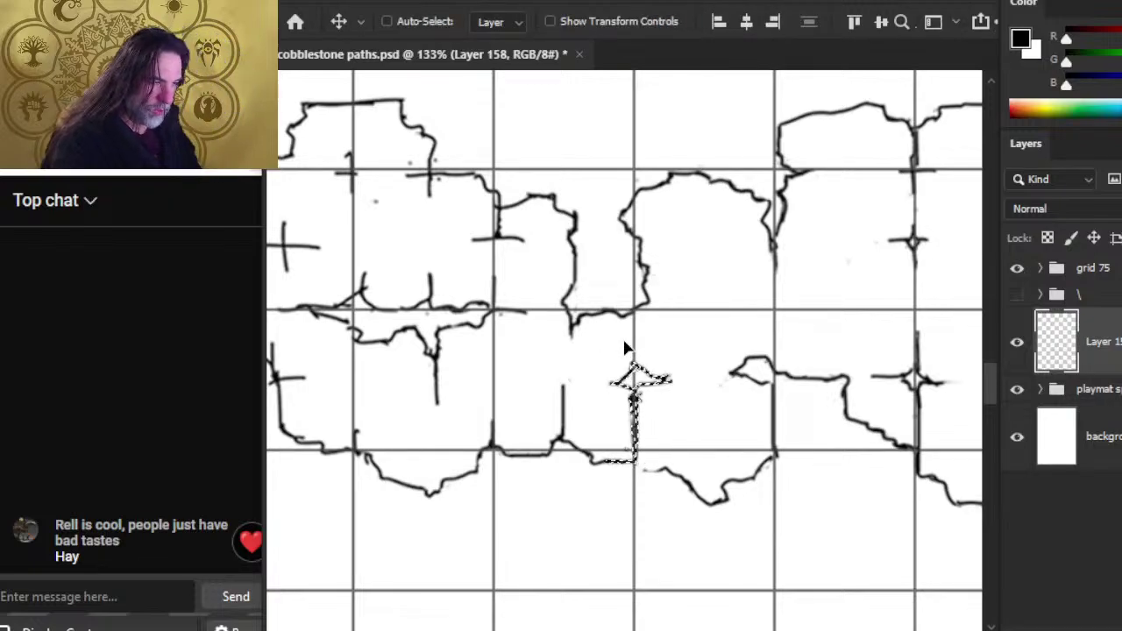
key("l")
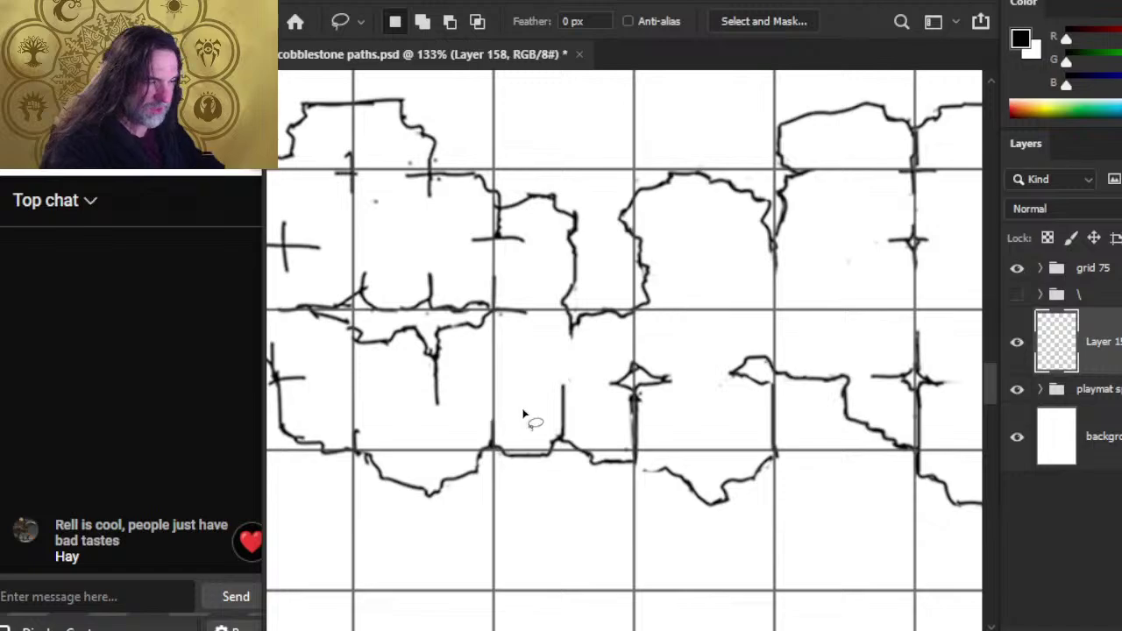
Step: Thin out the doubled stem below the diamond marker and redraw its joint with the diamond's lower point
key("e")
left_click_drag(632, 384, 632, 411)
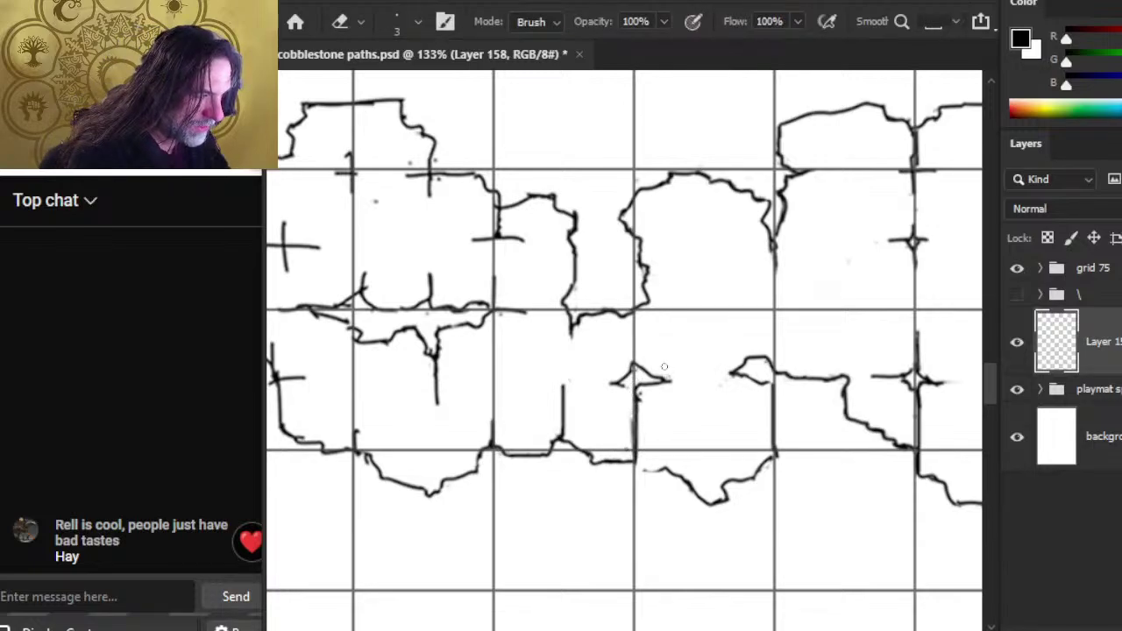
key("b")
left_click_drag(626, 388, 634, 428)
key("e")
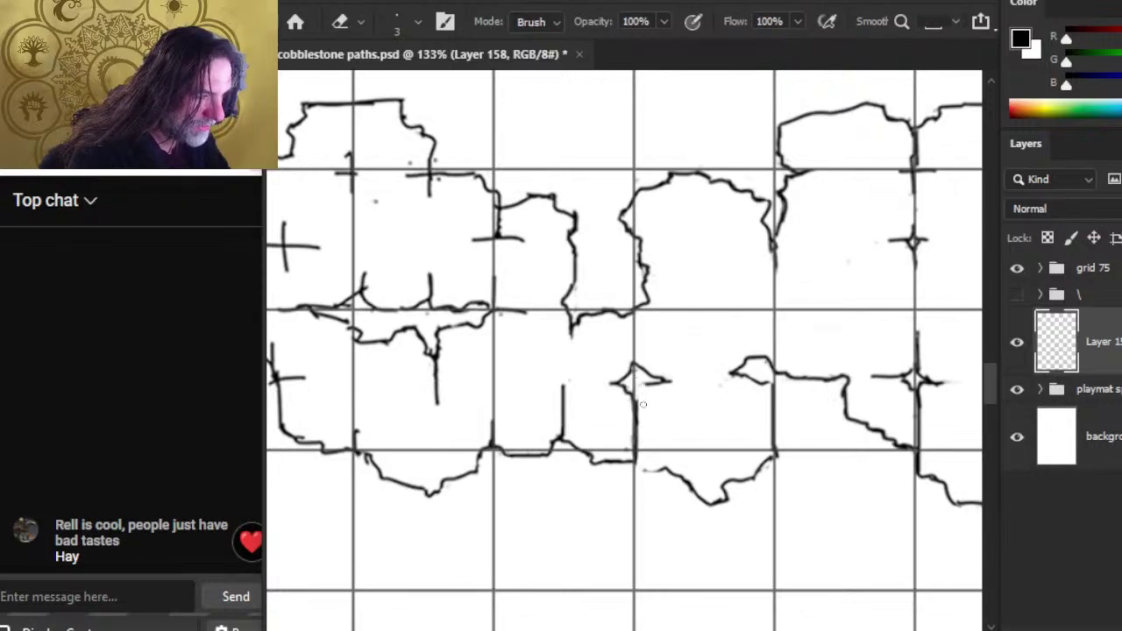
key("b")
left_click_drag(637, 397, 639, 402)
key("e")
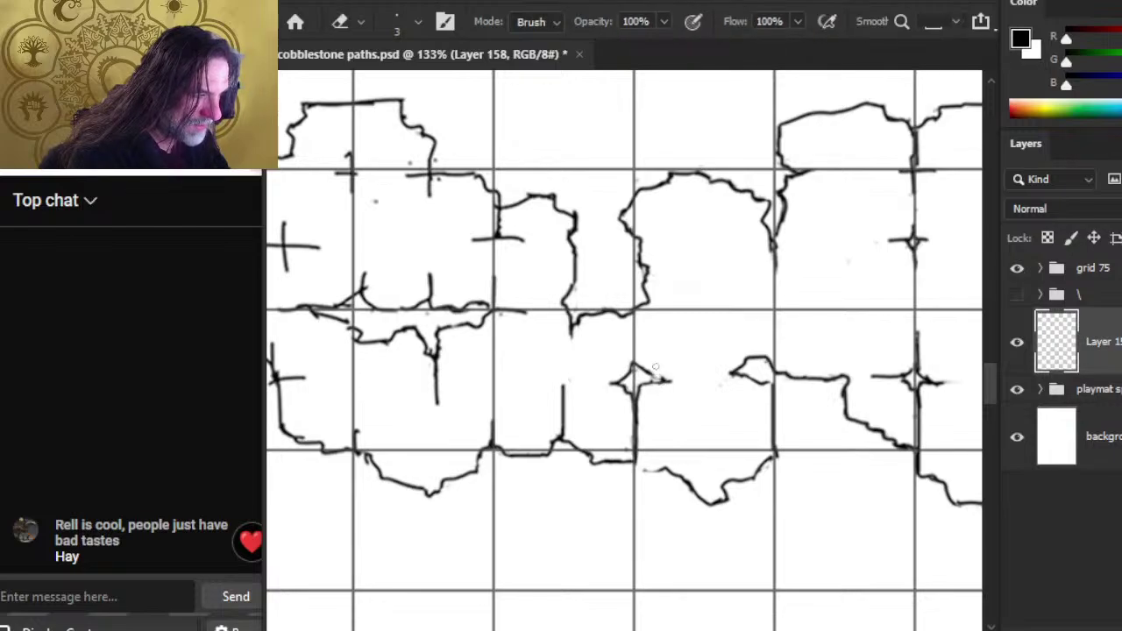
Step: Redraw the diamond marker's right-hand point with a thicker, more irregular outline
key("b")
key("e")
key("b")
key("e")
key("b")
Step: Reconnect the base of the diamond's stem to the V-shaped lower edge with a fresh outline
key("e")
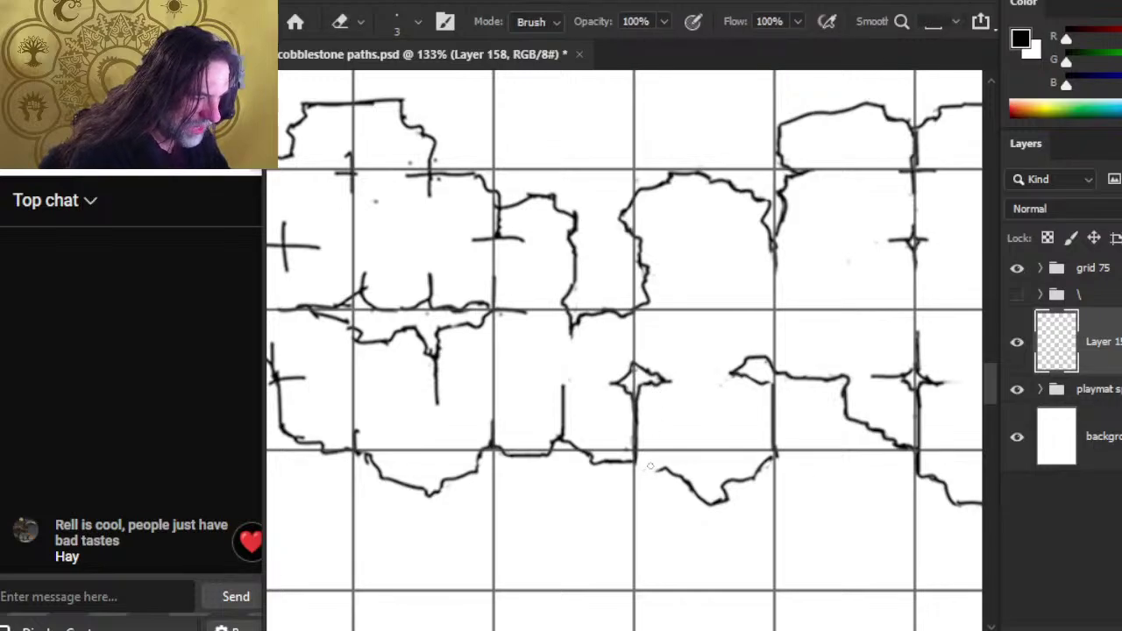
key("b")
left_click_drag(633, 453, 663, 480)
key("e")
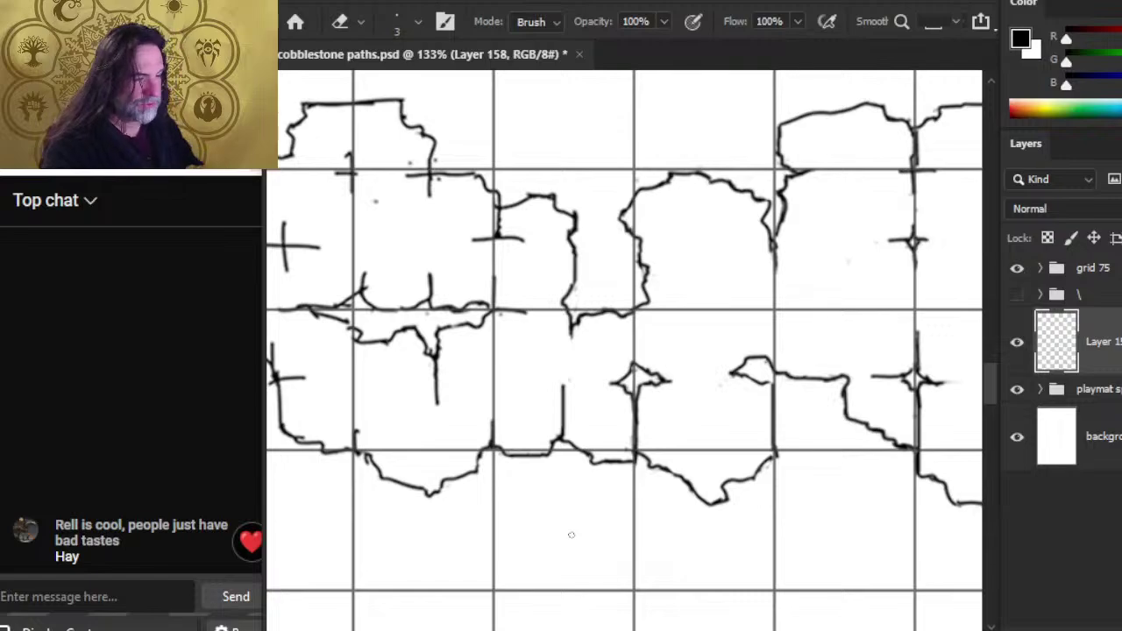
Step: Thin the vertical spike on the lower outline and redraw the corner where the central stone meets the narrow arched stone
scroll(596, 450, "left", 3)
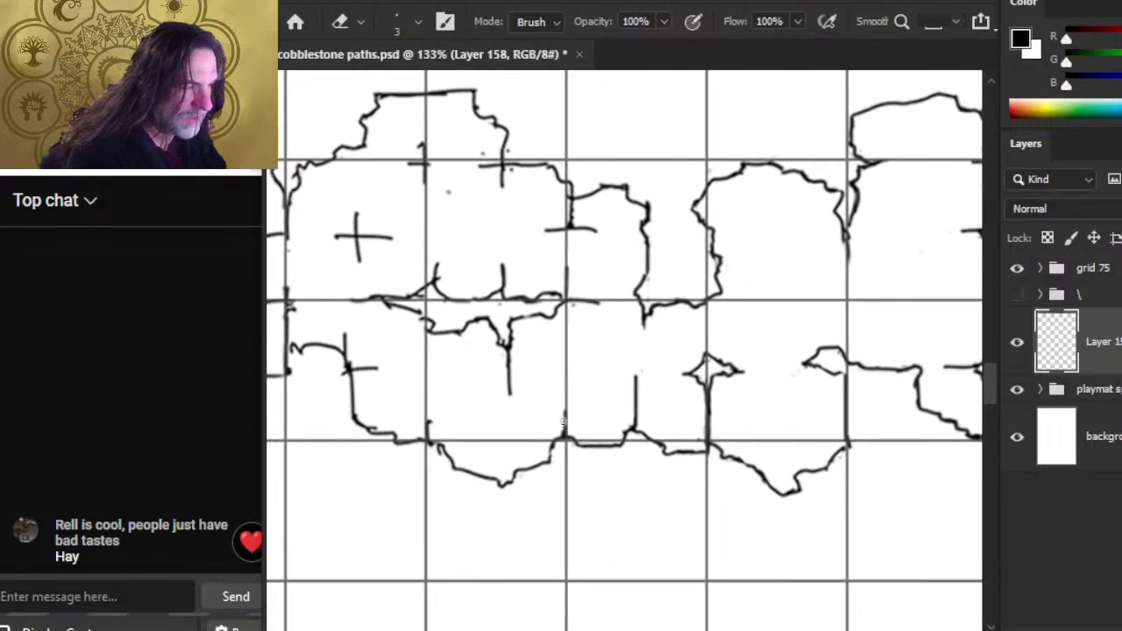
left_click_drag(635, 385, 636, 412)
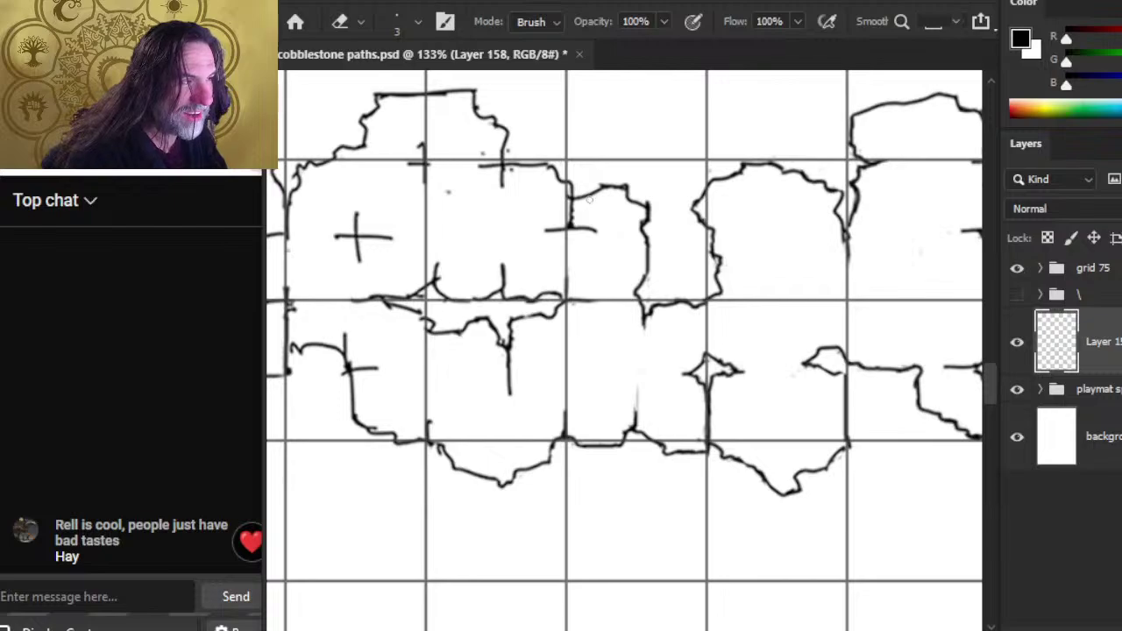
key("b")
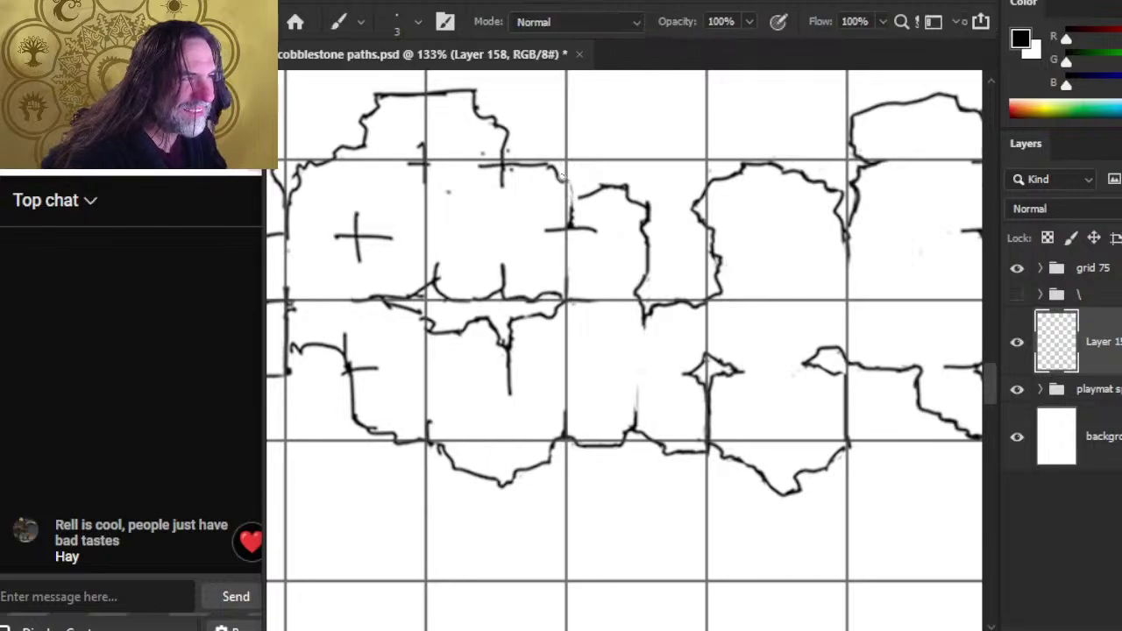
left_click_drag(561, 178, 596, 189)
key("e")
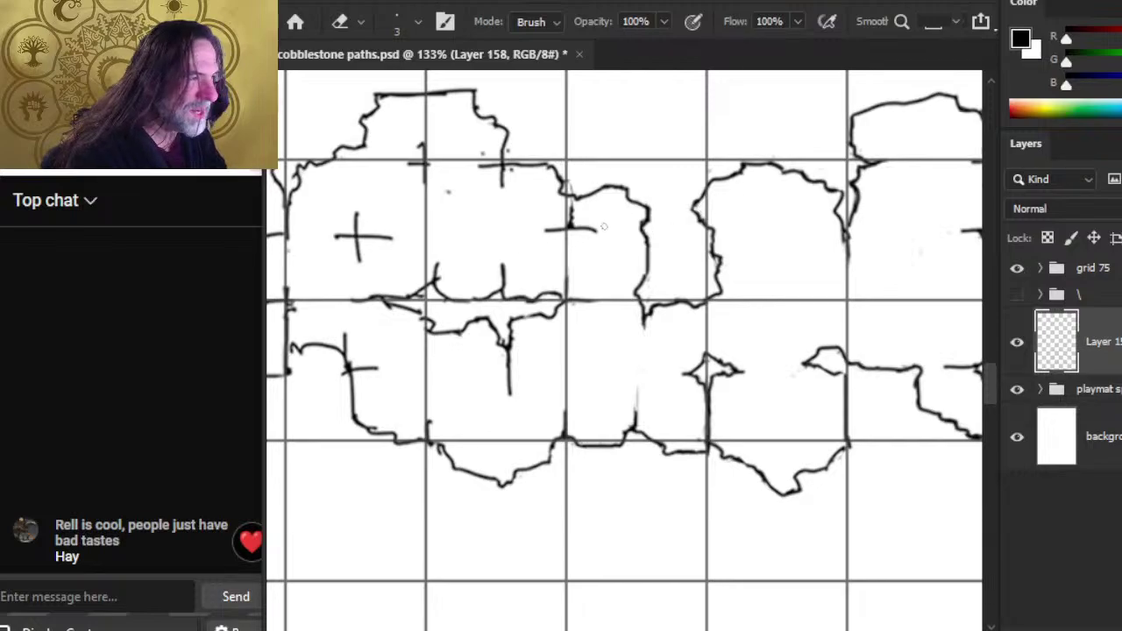
Step: Lasso the cross mark beside the narrow arched stone, shift it onto the grid line, and redraw the outline joint above it
key("l")
mouse_move(585, 209)
left_mouse_down()
mouse_move(549, 204)
mouse_move(541, 248)
mouse_move(611, 245)
mouse_move(570, 228)
left_mouse_up()
key("v")
key("l")
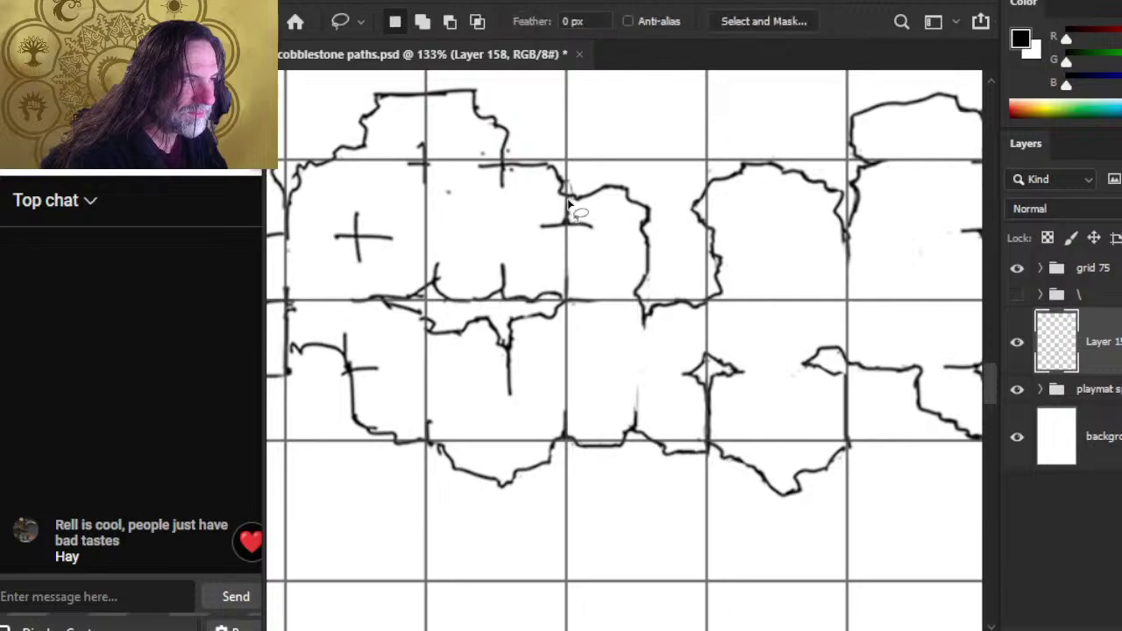
key("e")
key("b")
left_click_drag(566, 188, 572, 205)
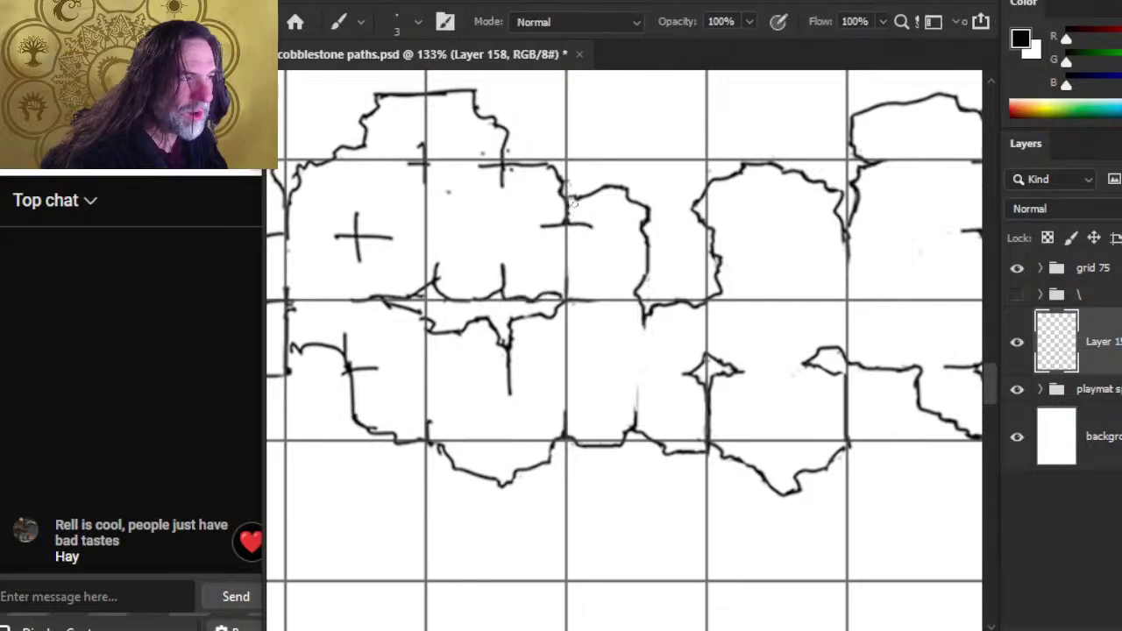
Step: Taper the ends of the moved cross mark's crossbar and redraw its vertical stroke along the grid line
key("e")
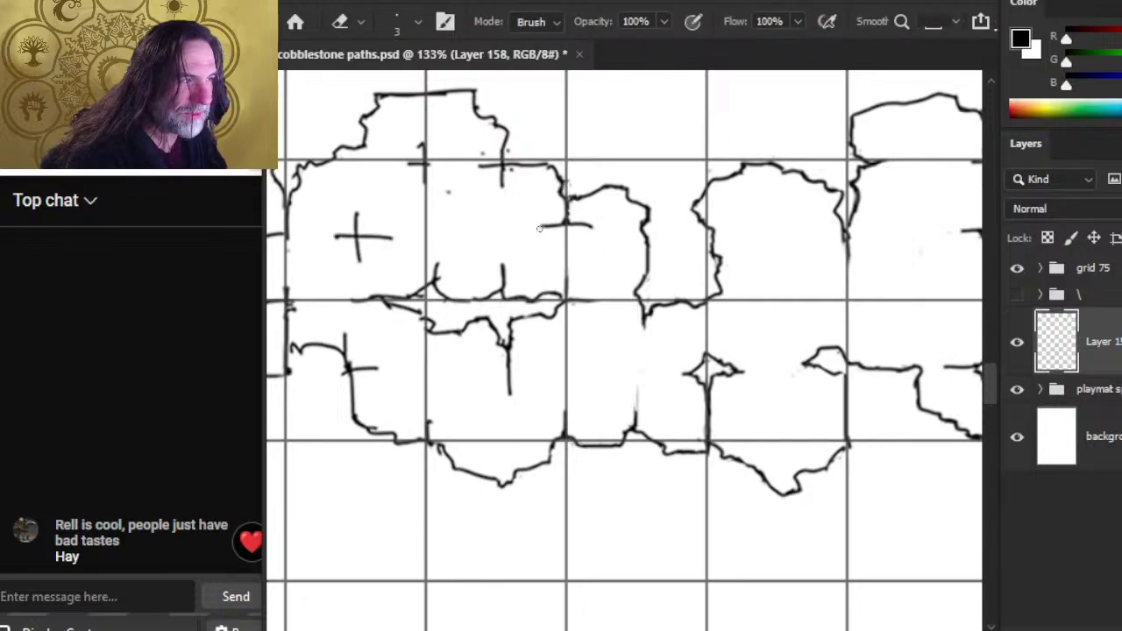
key("b")
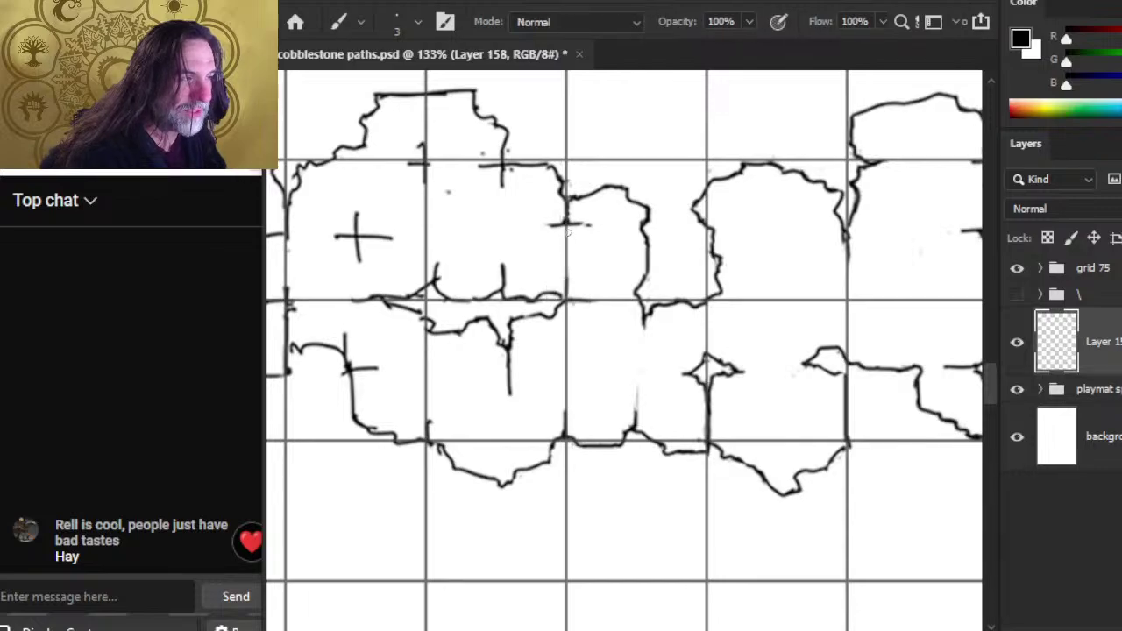
key("l")
left_click_drag(566, 234, 577, 259)
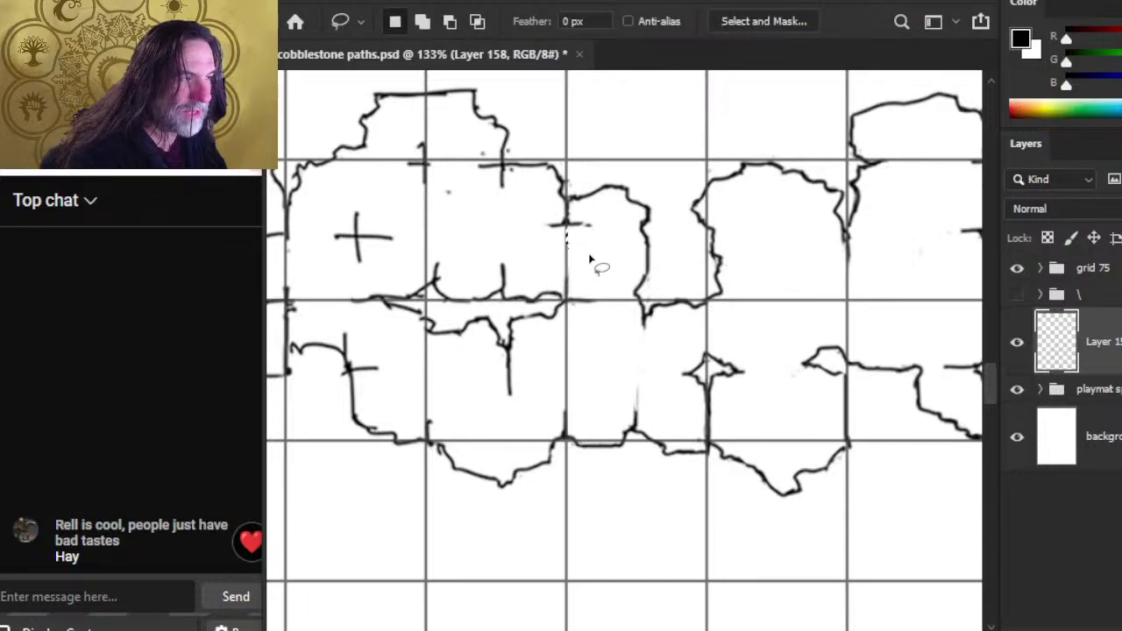
key("b")
left_click_drag(566, 215, 570, 239)
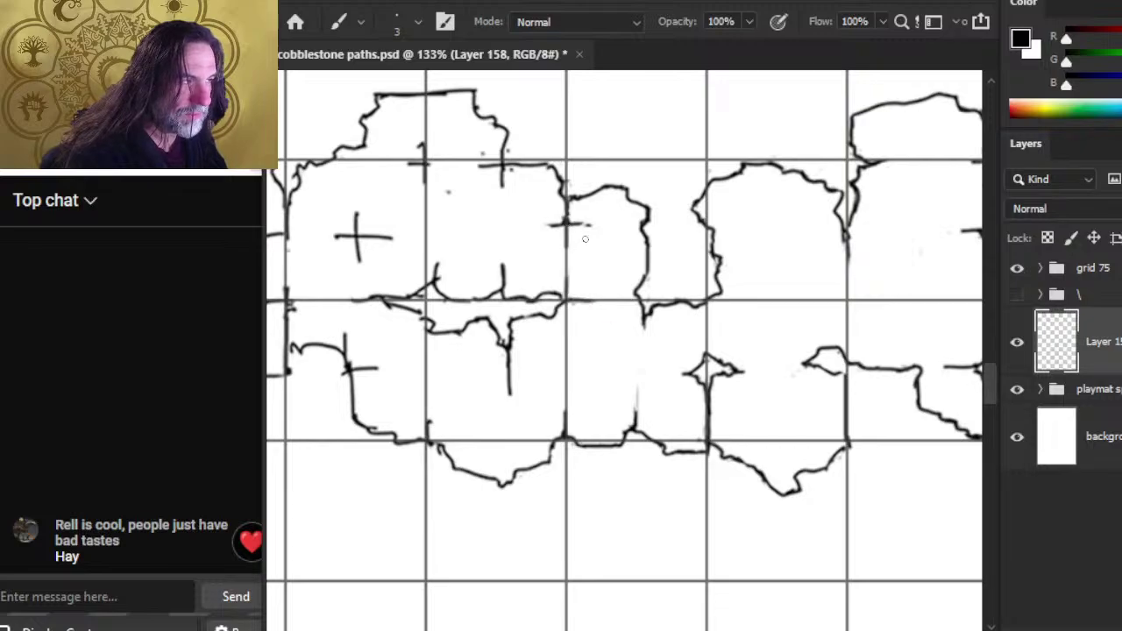
Step: Erase the overshooting stroke and stray dots at the central stone's upper shoulder and redraw its straight edge more ruggedly
key("e")
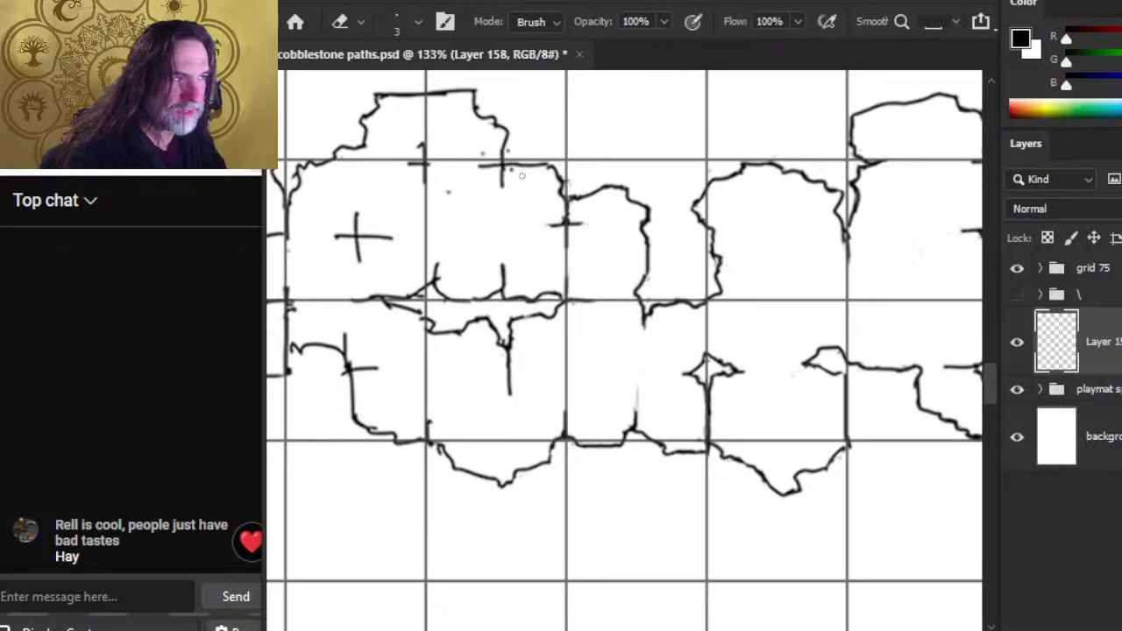
mouse_move(512, 165)
left_mouse_down()
mouse_move(543, 164)
mouse_move(505, 164)
left_mouse_up()
key("b")
key("e")
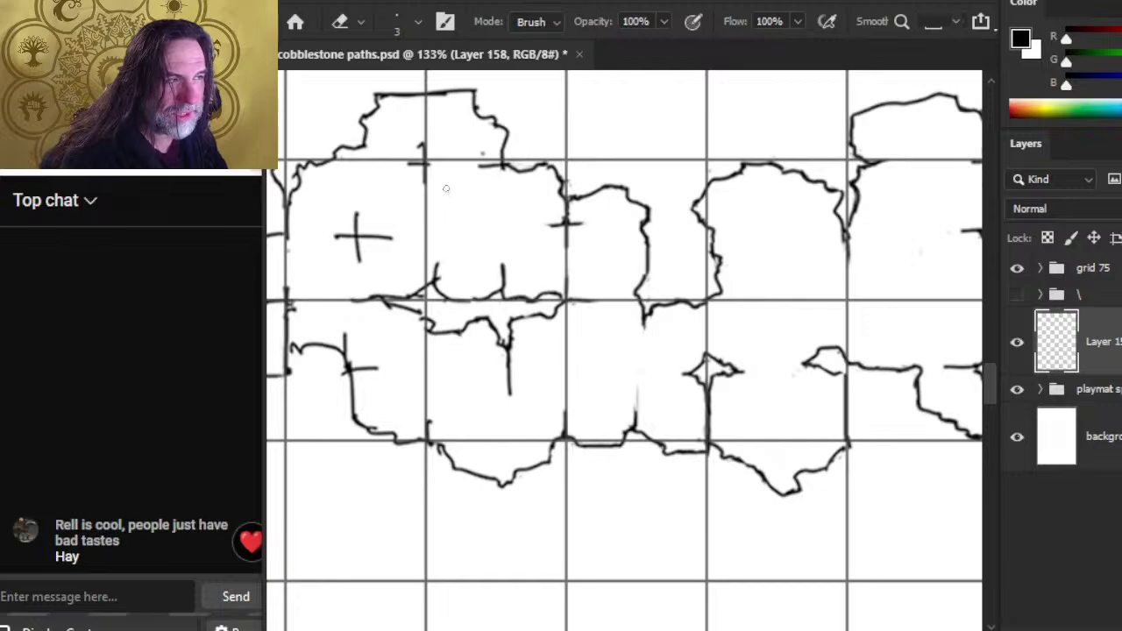
Step: Redraw the left flank of the first spike on the central sliver so it rises along the grid line
key("b")
mouse_move(434, 267)
left_mouse_down()
mouse_move(429, 295)
mouse_move(424, 277)
mouse_move(413, 302)
left_mouse_up()
key("e")
key("b")
key("e")
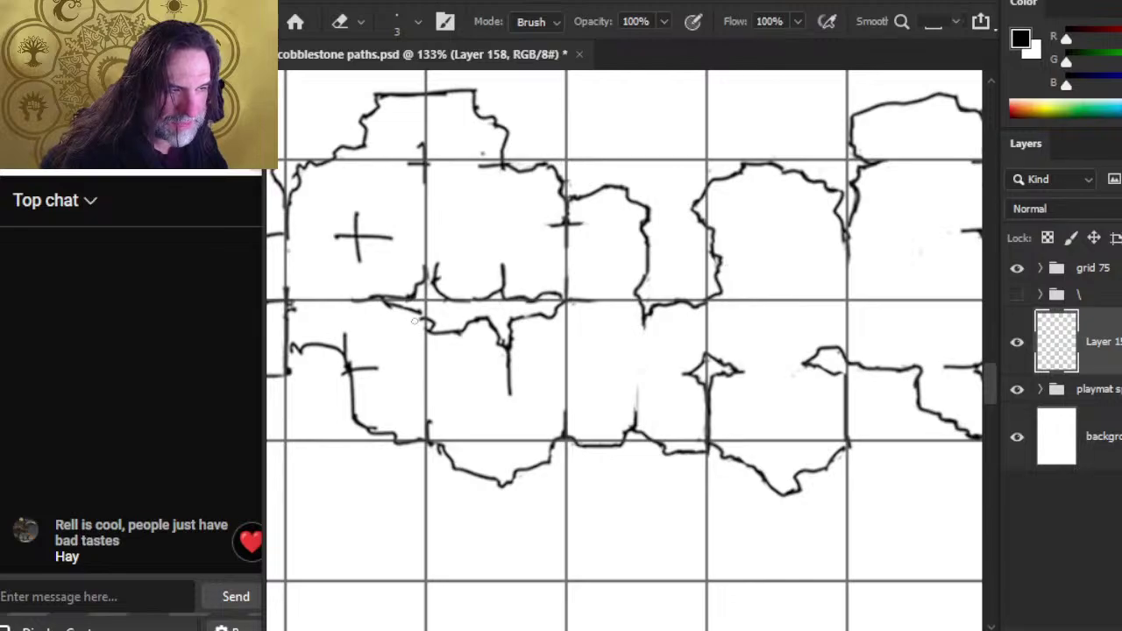
Step: Erase the sliver's lower left edge and redraw it as a stepped, irregular outline
key("b")
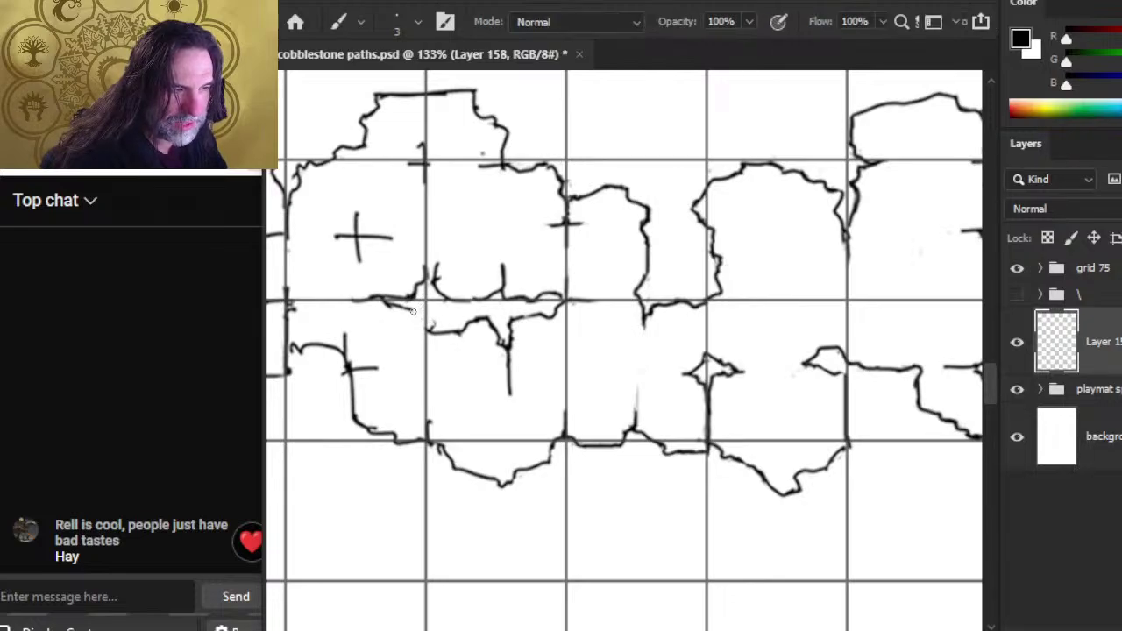
key("e")
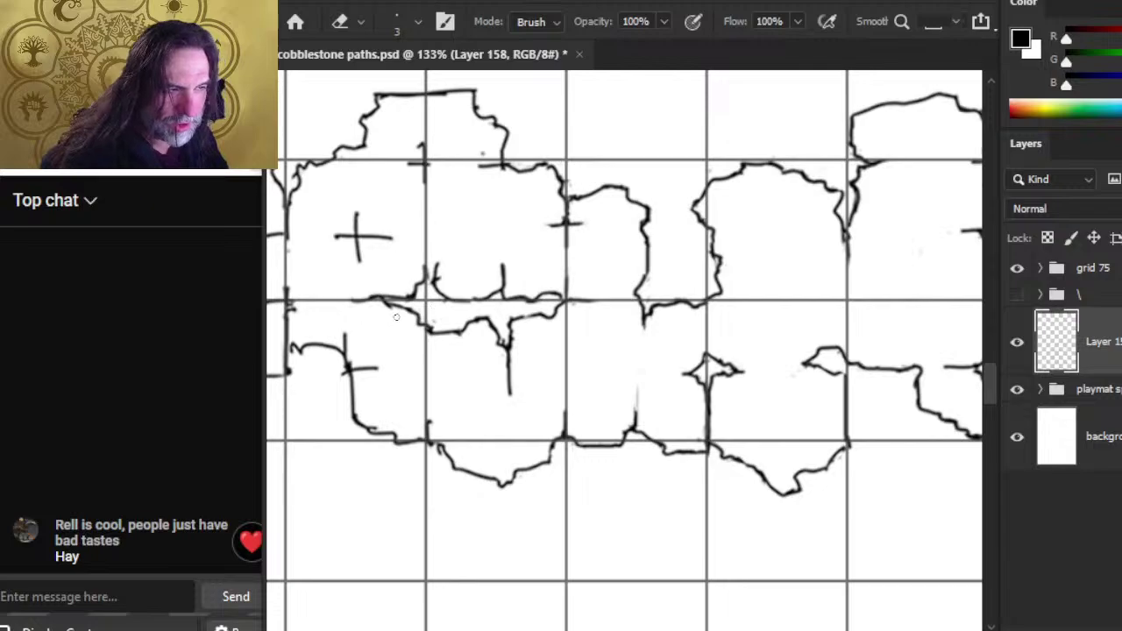
key("b")
key("e")
Step: Erase the first spike's old curved right side and redraw it to meet the left flank in one point
left_click_drag(449, 260, 430, 291)
key("b")
key("e")
key("b")
key("e")
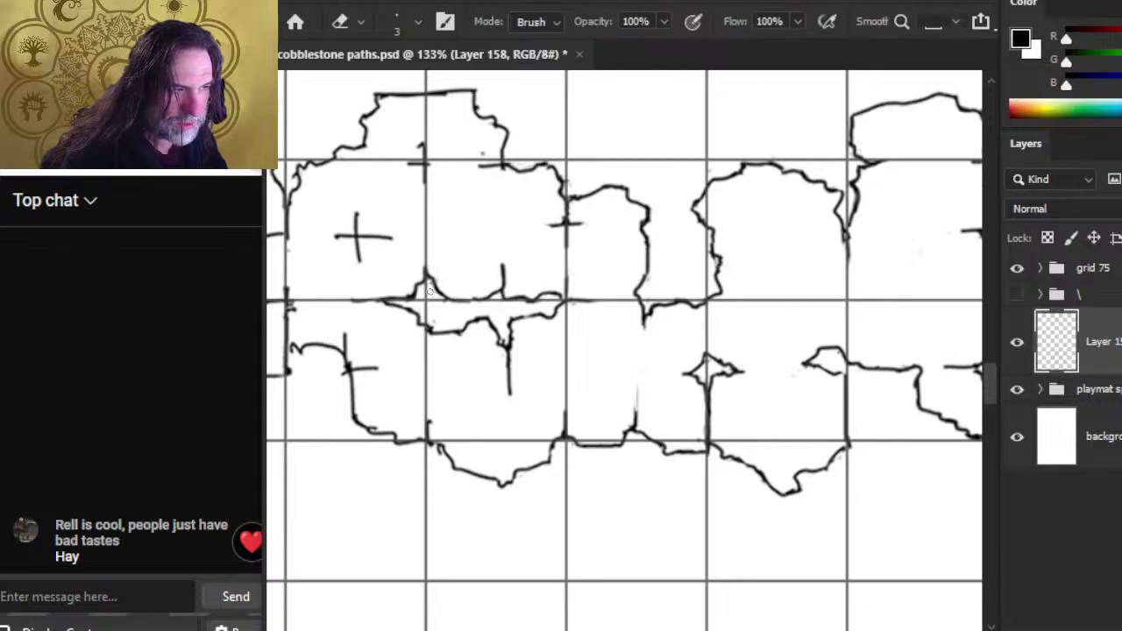
Step: Clean up the sliver's lower left edge beneath the first spike with small erasures and touch-up strokes
key("b")
key("e")
left_click_drag(418, 303, 429, 331)
key("b")
key("e")
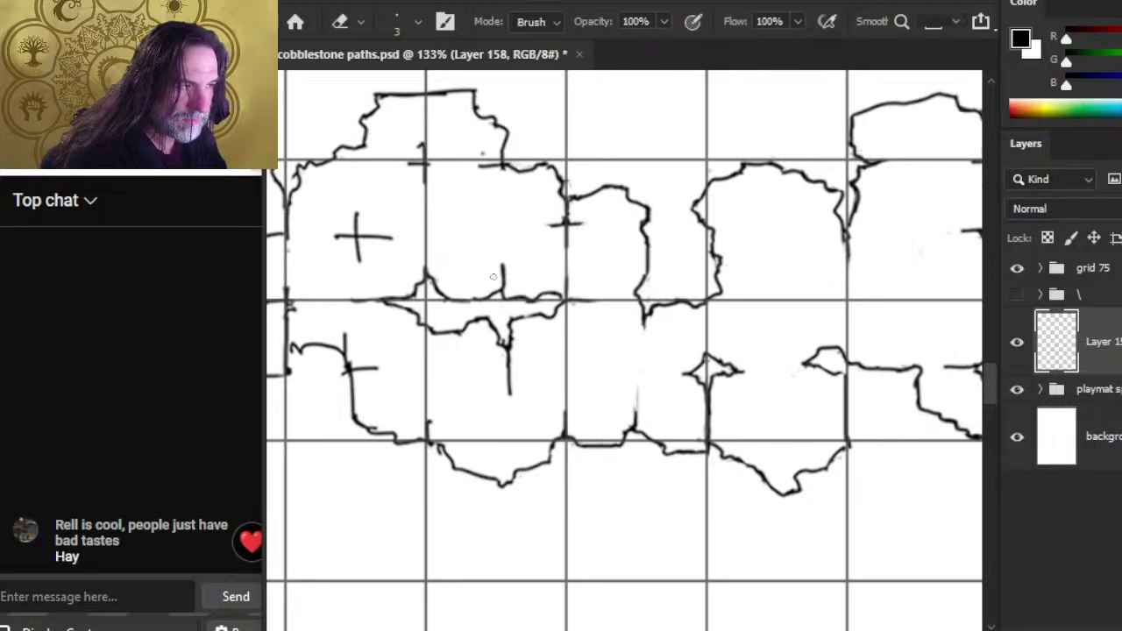
Step: Erase the sliver's second upright stroke and redraw it as a short spike with flared sides
mouse_move(513, 265)
left_mouse_down()
mouse_move(503, 295)
mouse_move(495, 273)
mouse_move(489, 297)
mouse_move(502, 289)
left_mouse_up()
key("b")
key("e")
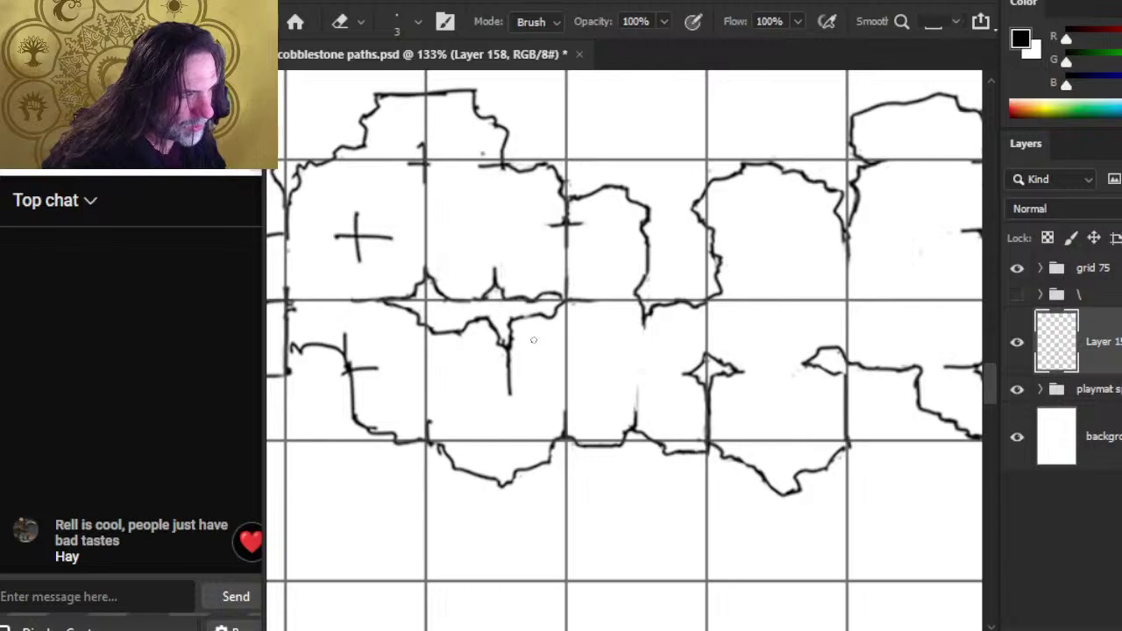
Step: Shorten the stem hanging below the sliver and reshape it into a tapered point
key("b")
mouse_move(503, 339)
left_mouse_down()
mouse_move(522, 381)
mouse_move(517, 339)
mouse_move(513, 394)
mouse_move(494, 365)
mouse_move(510, 389)
left_mouse_up()
key("e")
key("b")
key("e")
key("b")
key("e")
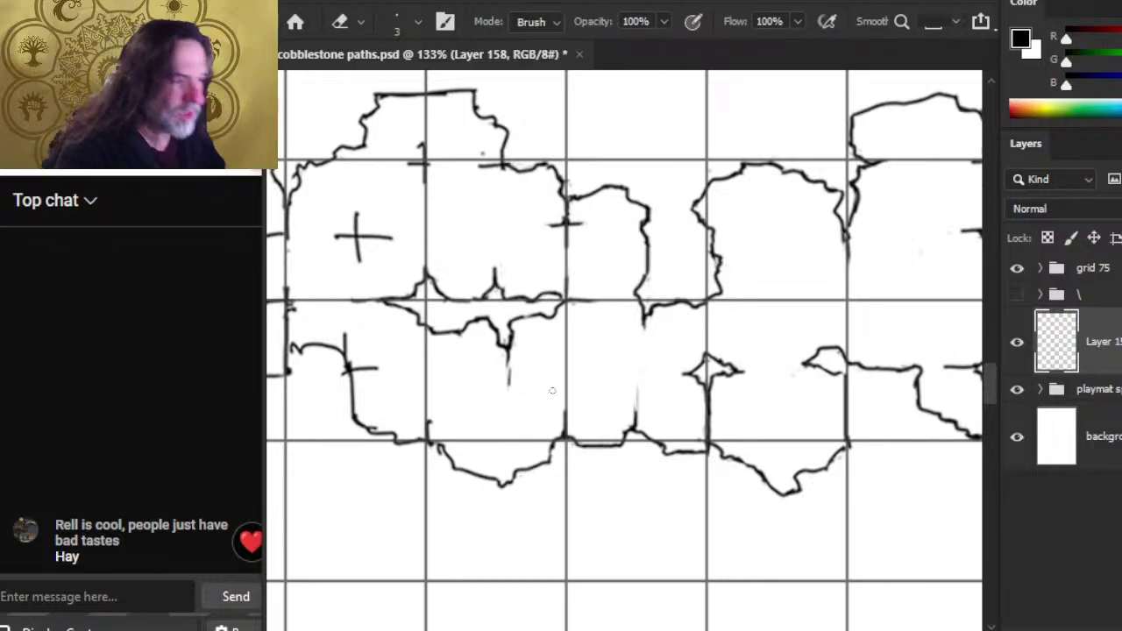
mouse_move(510, 391)
left_mouse_down()
mouse_move(509, 352)
mouse_move(508, 381)
left_mouse_up()
key("b")
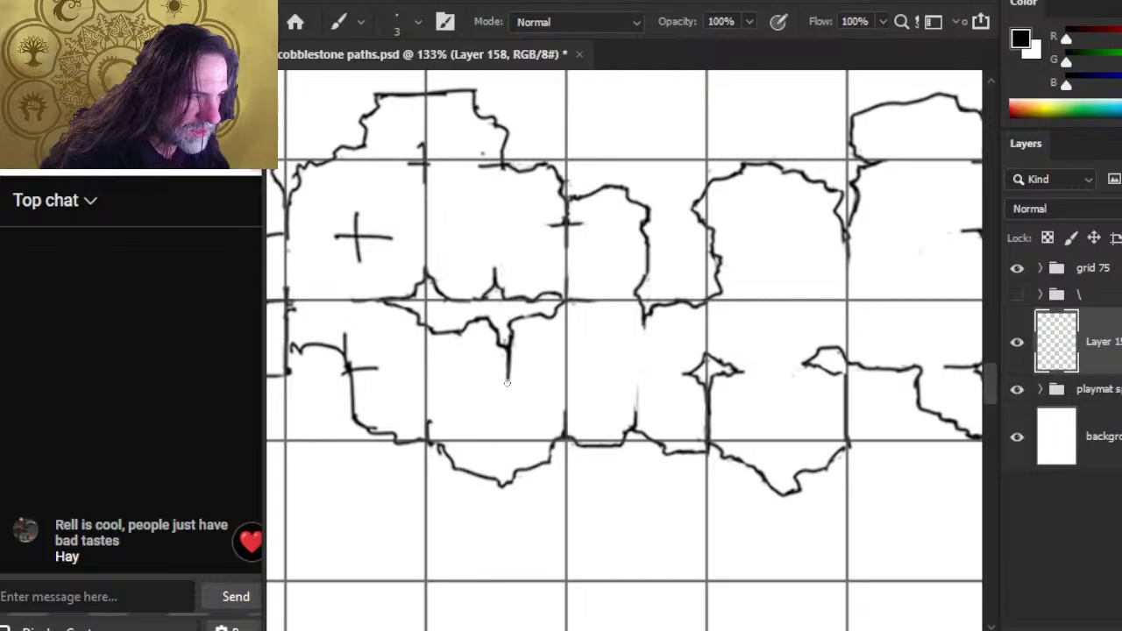
key("e")
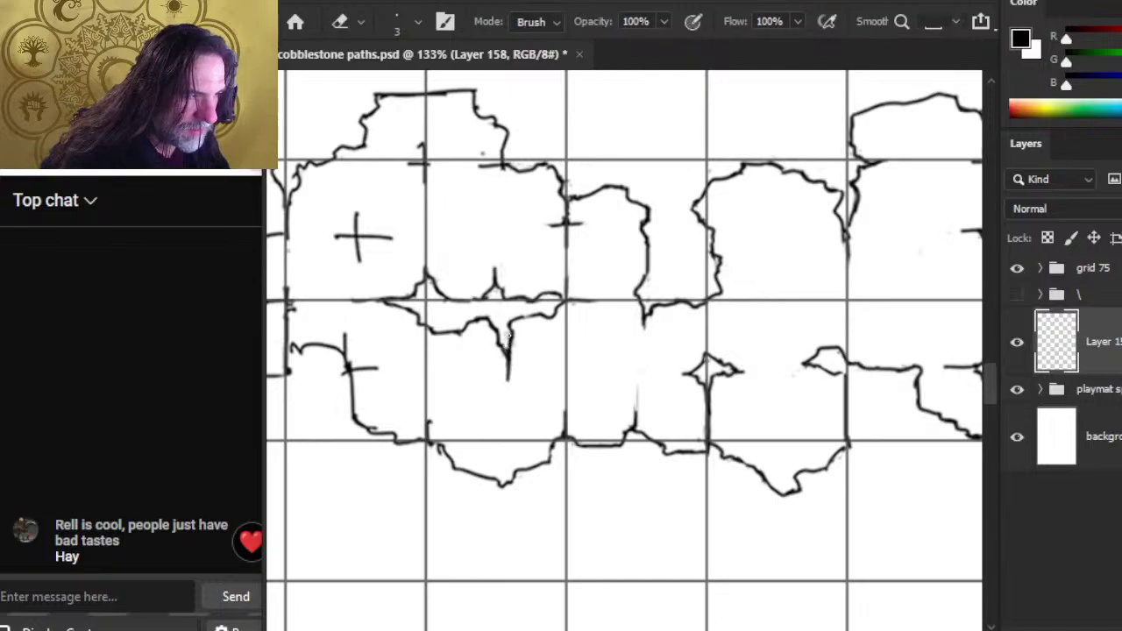
Step: Touch up the sliver's lower right edge, then redraw the lower outline's thin spike, grid-line joint and stepped corner
key("b")
left_click_drag(519, 320, 543, 318)
key("e")
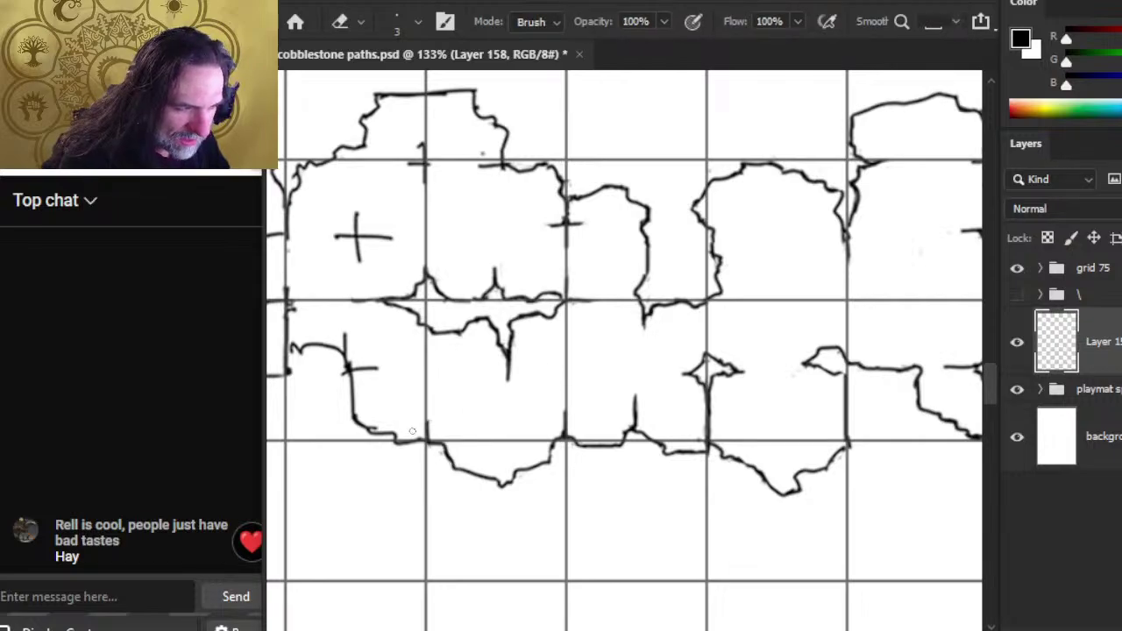
key("b")
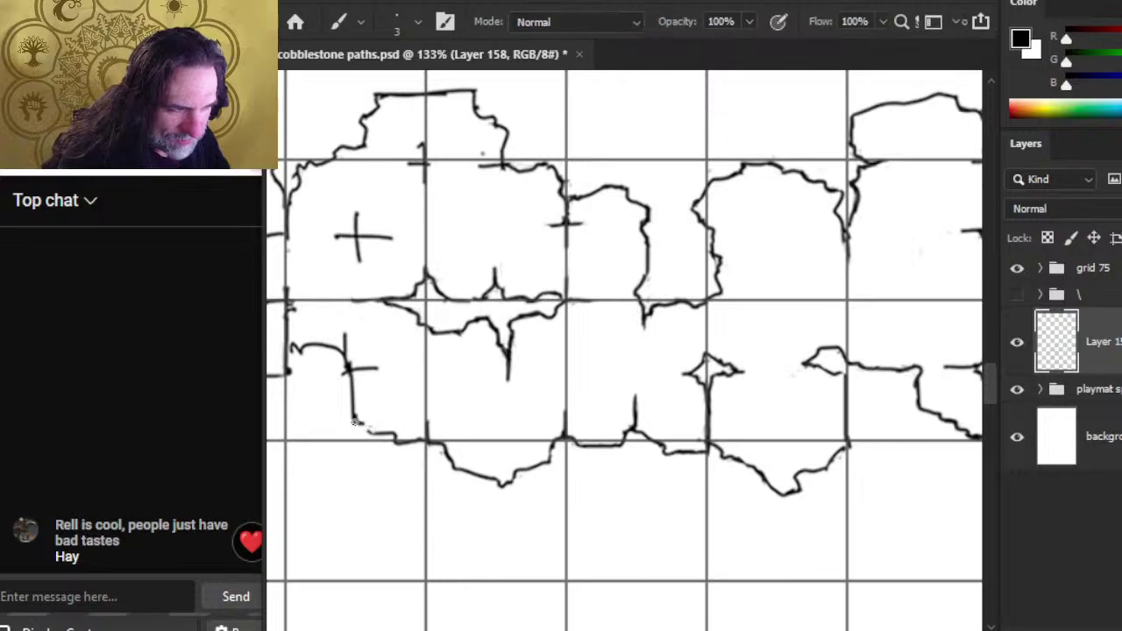
key("e")
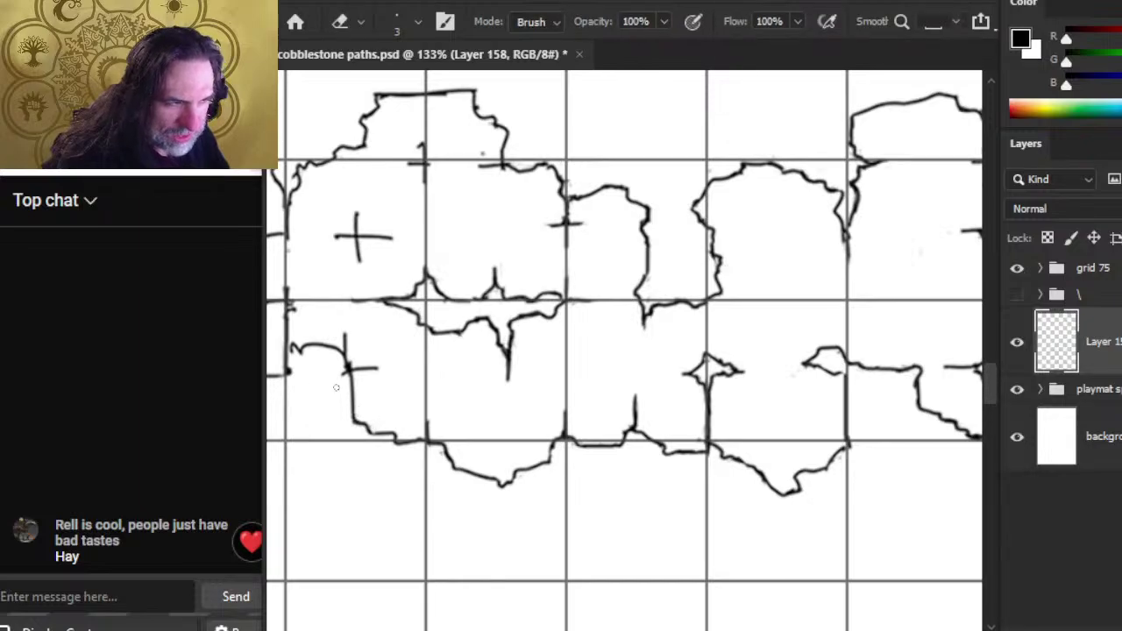
Step: Erase the crossbar on the lower stone's left side and reconnect the broken edge with a small notch
left_click_drag(370, 372, 361, 375)
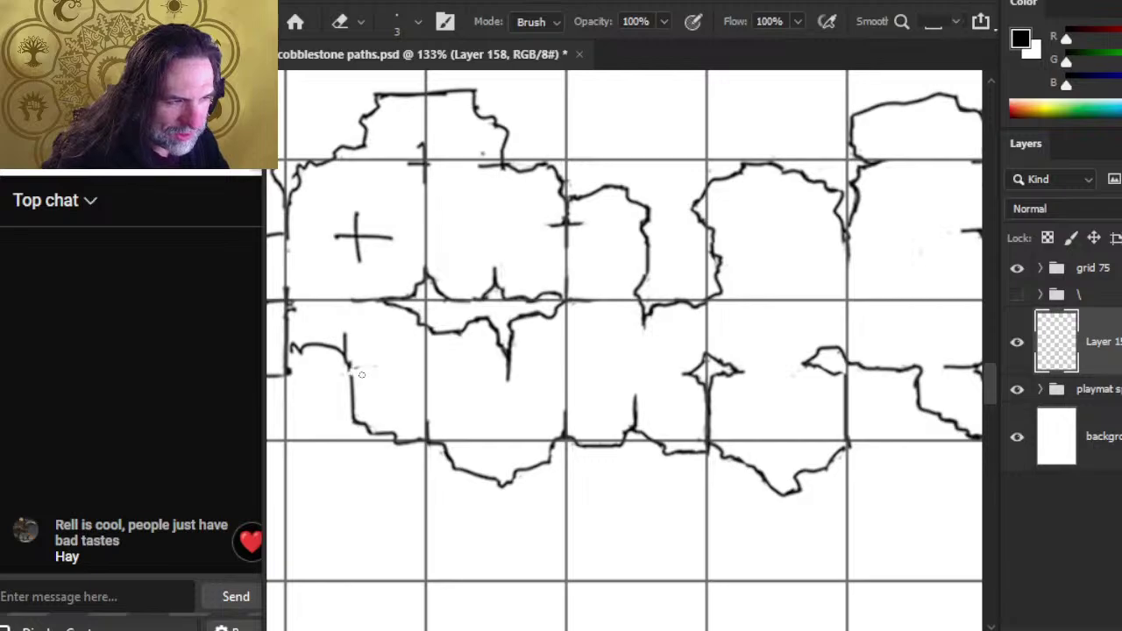
key("b")
key("e")
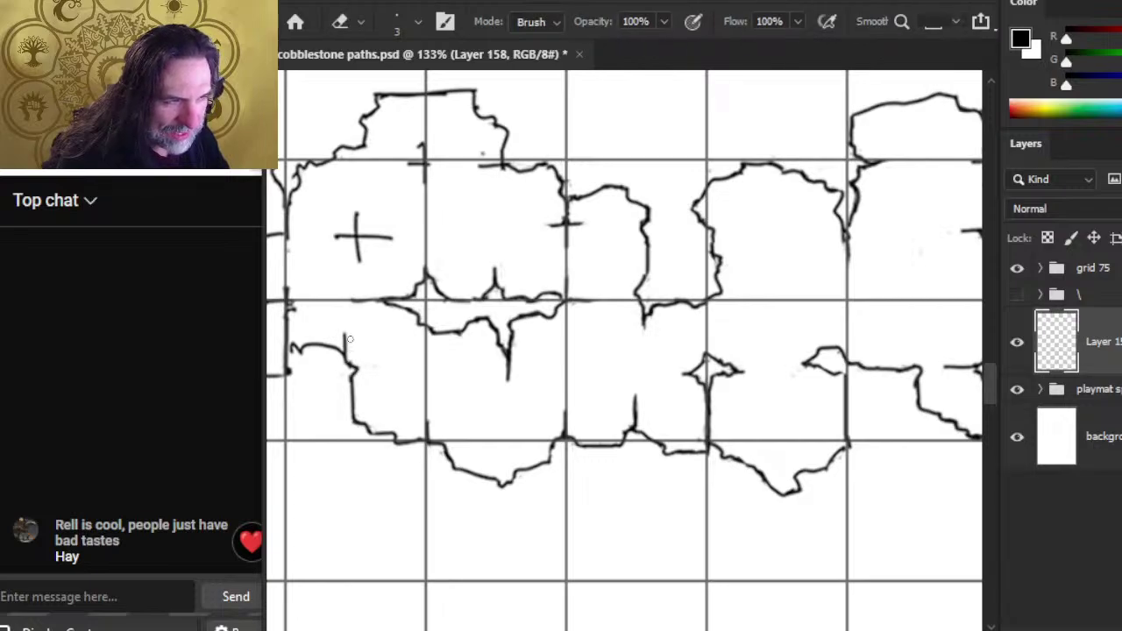
Step: Erase the leftover vertical stub on the lower left stone and redraw its top and corner as a rugged curve
mouse_move(350, 340)
left_mouse_down()
mouse_move(497, 381)
mouse_move(495, 405)
mouse_move(484, 389)
mouse_move(472, 392)
mouse_move(495, 399)
mouse_move(449, 393)
mouse_move(426, 418)
left_mouse_up()
key("b")
key("e")
key("b")
key("e")
key("b")
key("e")
key("b")
key("e")
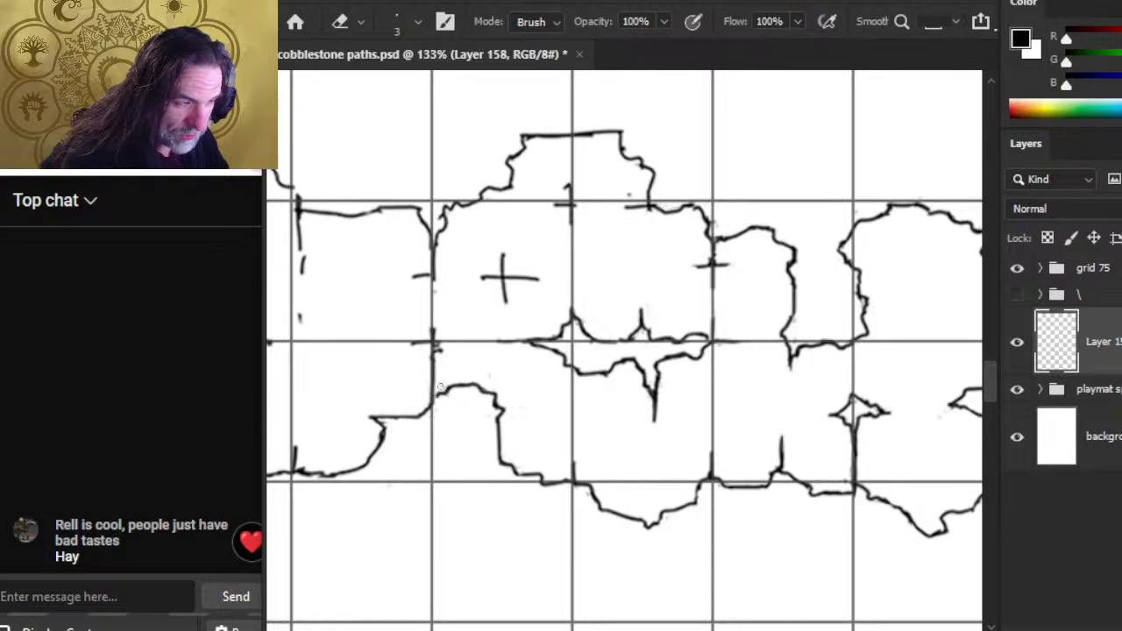
Step: Clean up the cross mark at the grid intersection left of the sliver and reshape it with tapered points
key("b")
key("e")
key("b")
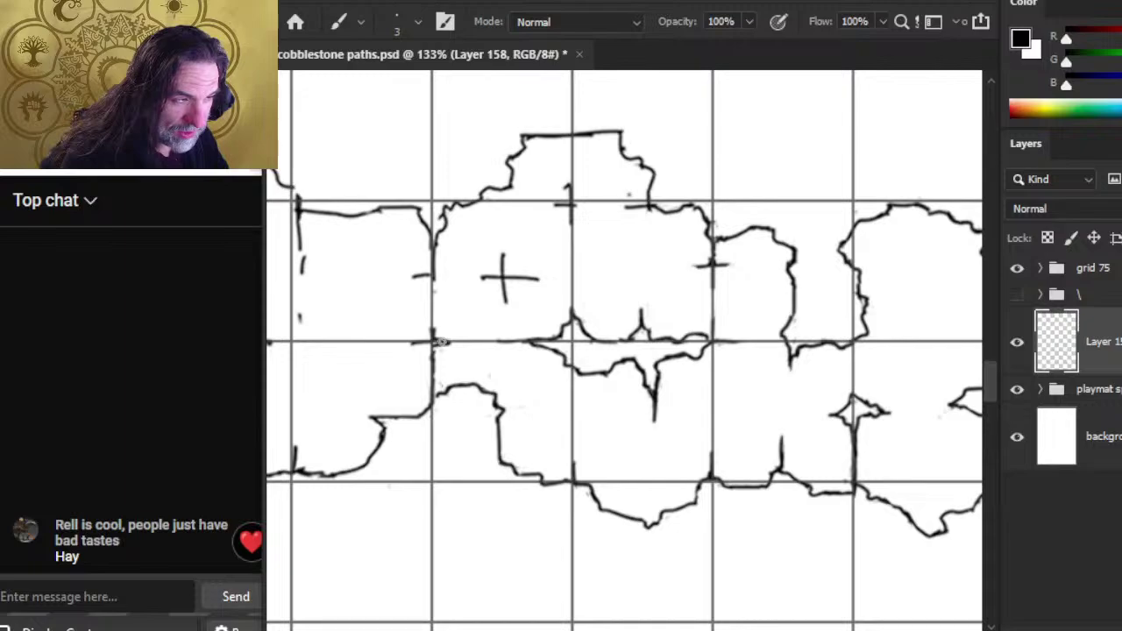
key("e")
key("b")
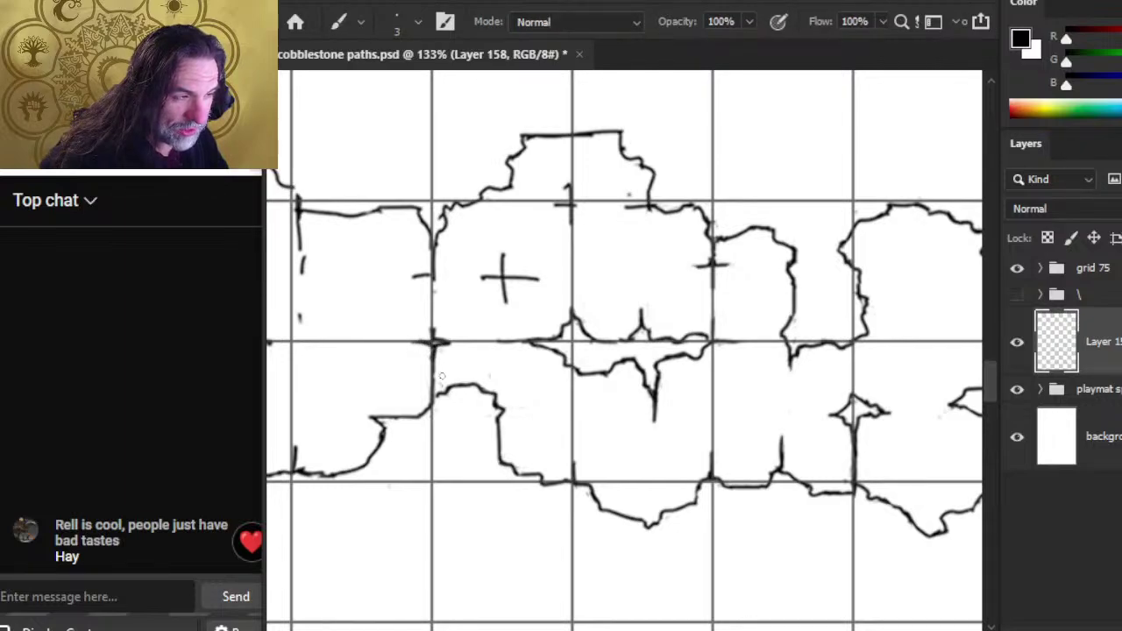
key("e")
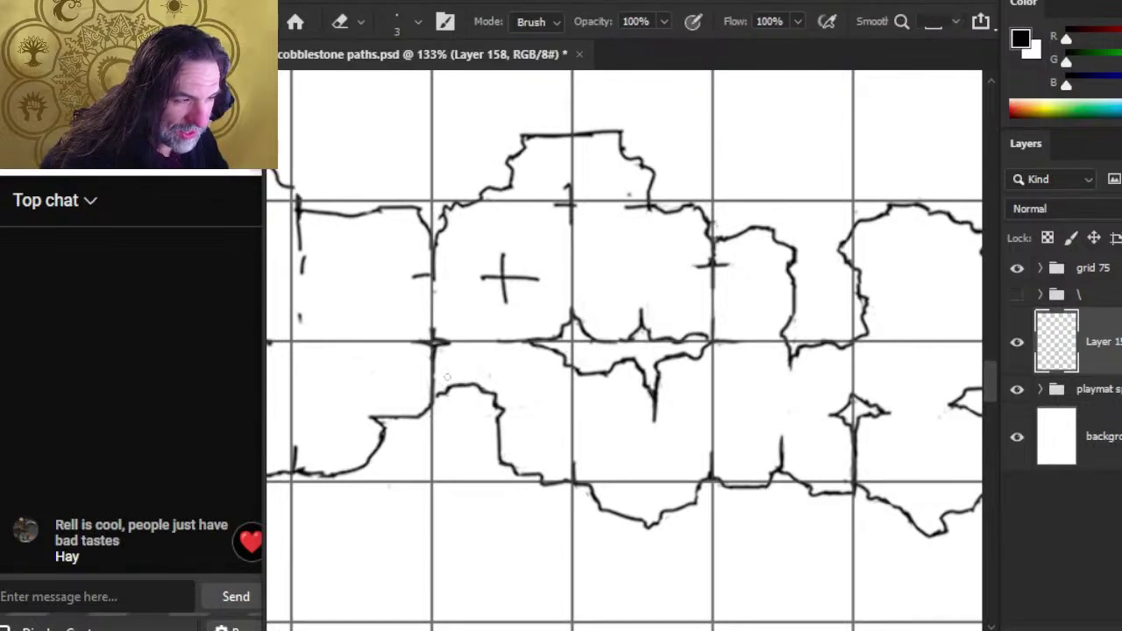
Step: Redraw the stepped corner below the grid-intersection cross and rework the adjoining left end of the arched outline
key("b")
mouse_move(437, 403)
left_mouse_down()
mouse_move(433, 392)
mouse_move(420, 417)
left_mouse_up()
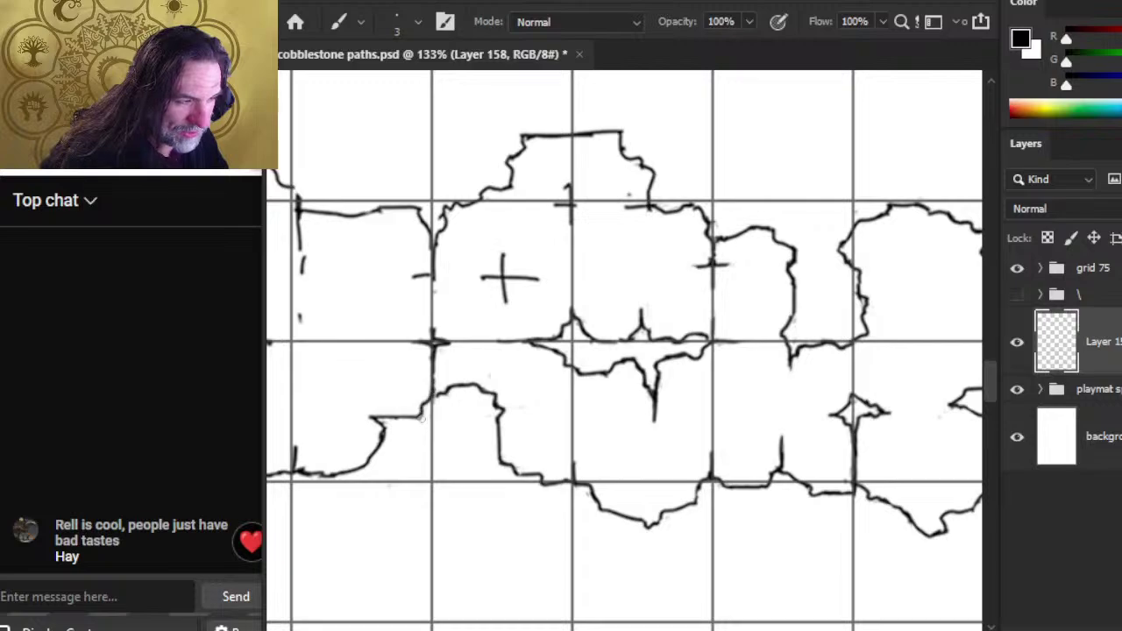
key("e")
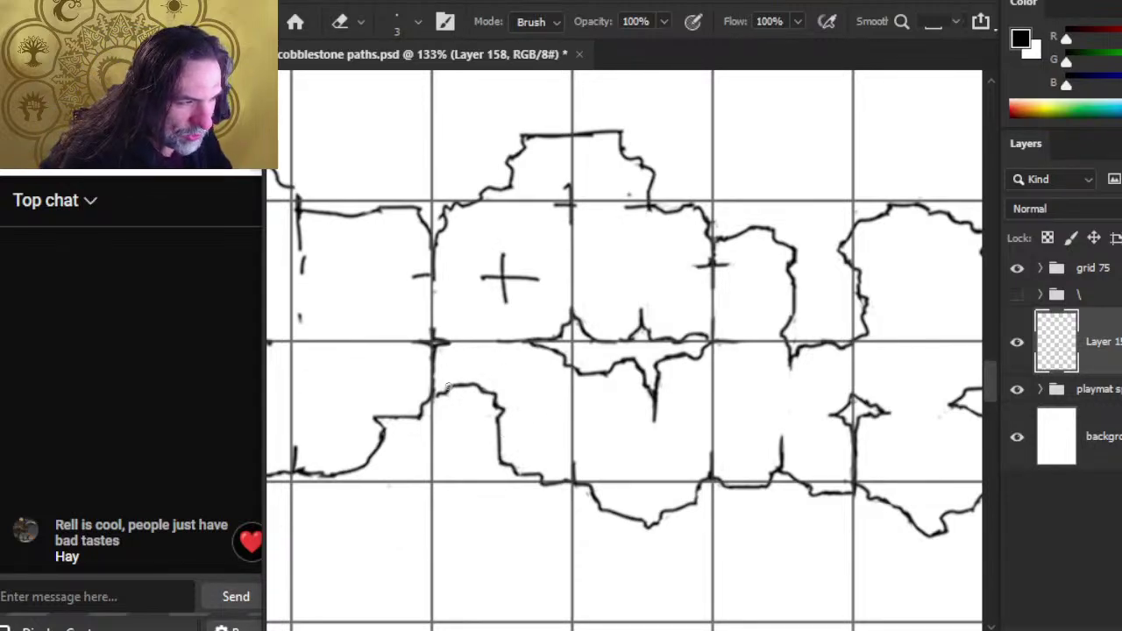
key("b")
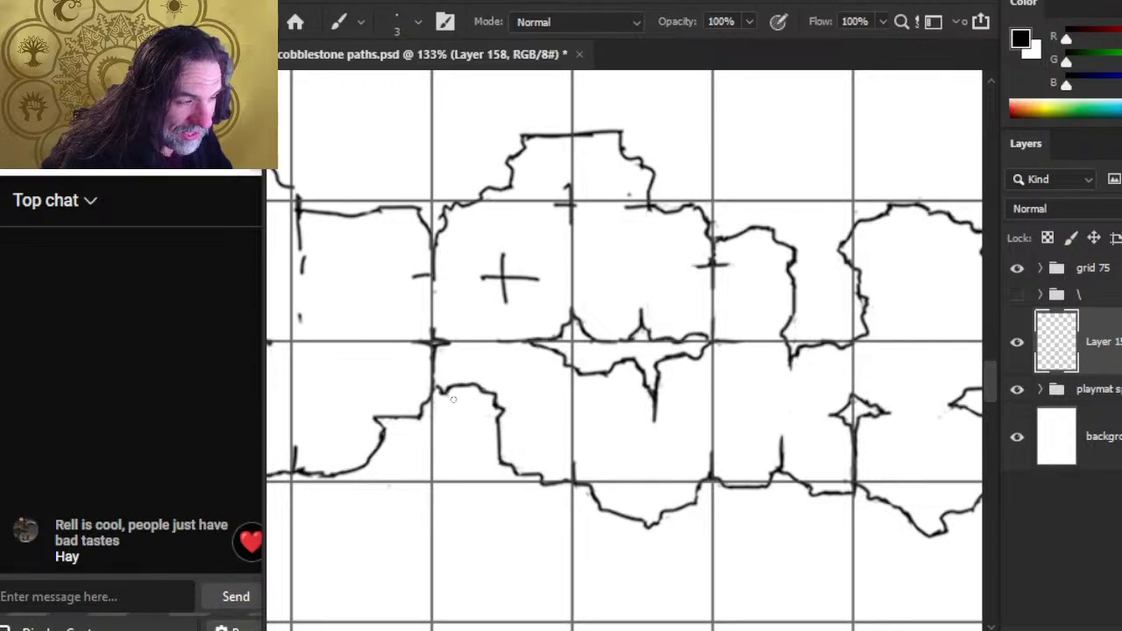
Step: Refine the sliver's left tip, drawing it out to a thin point along the horizontal grid line
key("e")
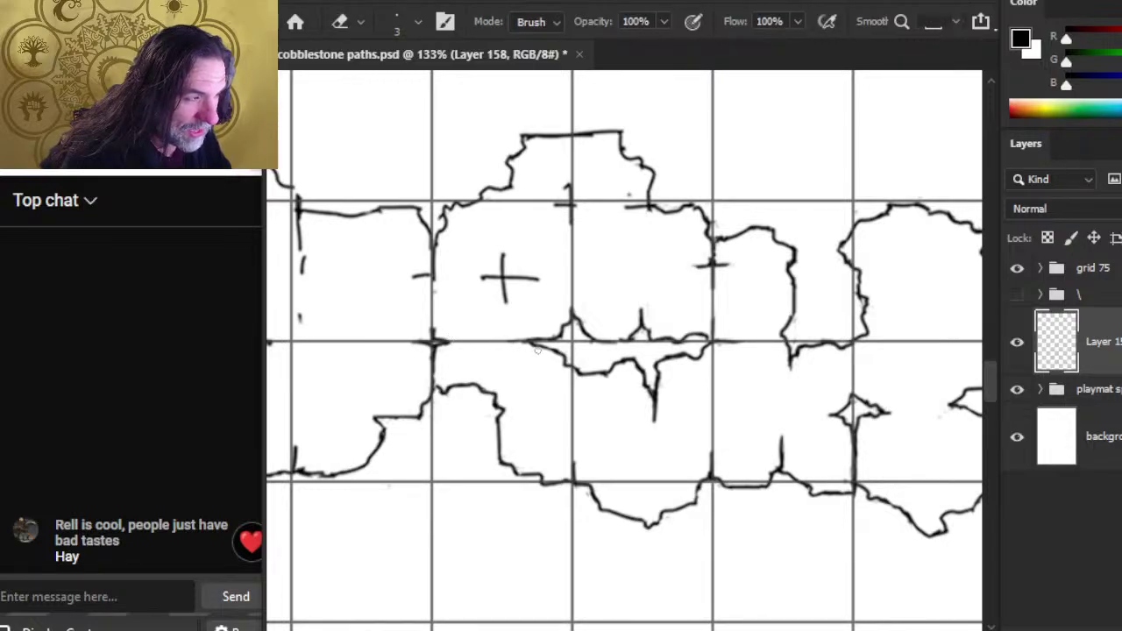
key("b")
key("e")
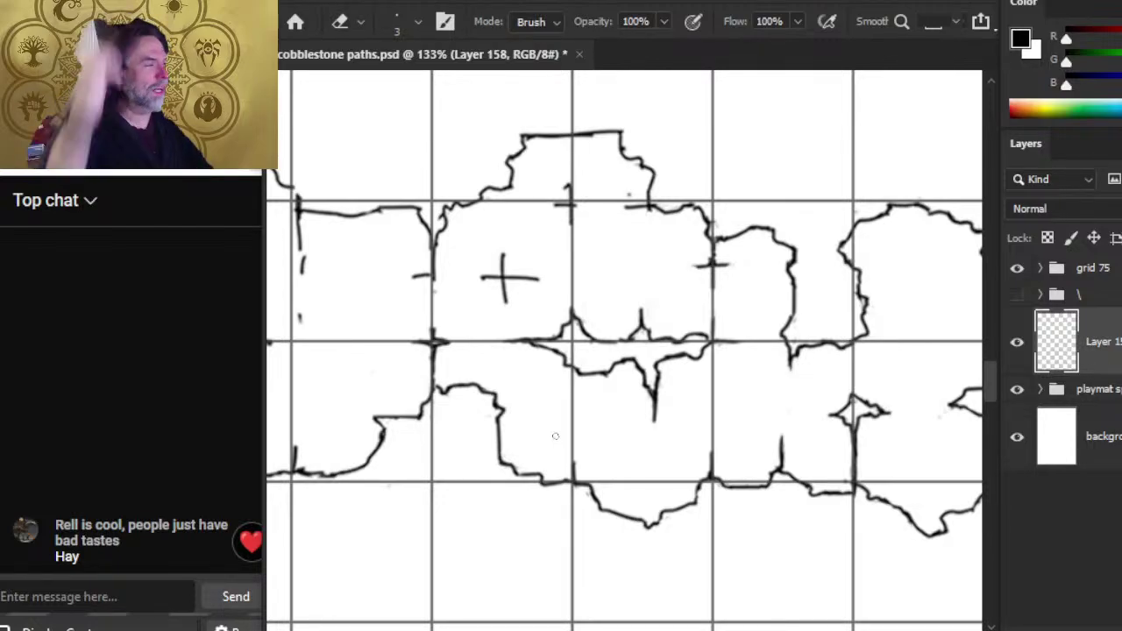
Step: Enlarge the eraser to 5, clear the rough joint under the lower-left stone, and redraw that stone's lower-left corner as a rounded curve
left_click_drag(500, 443, 565, 443)
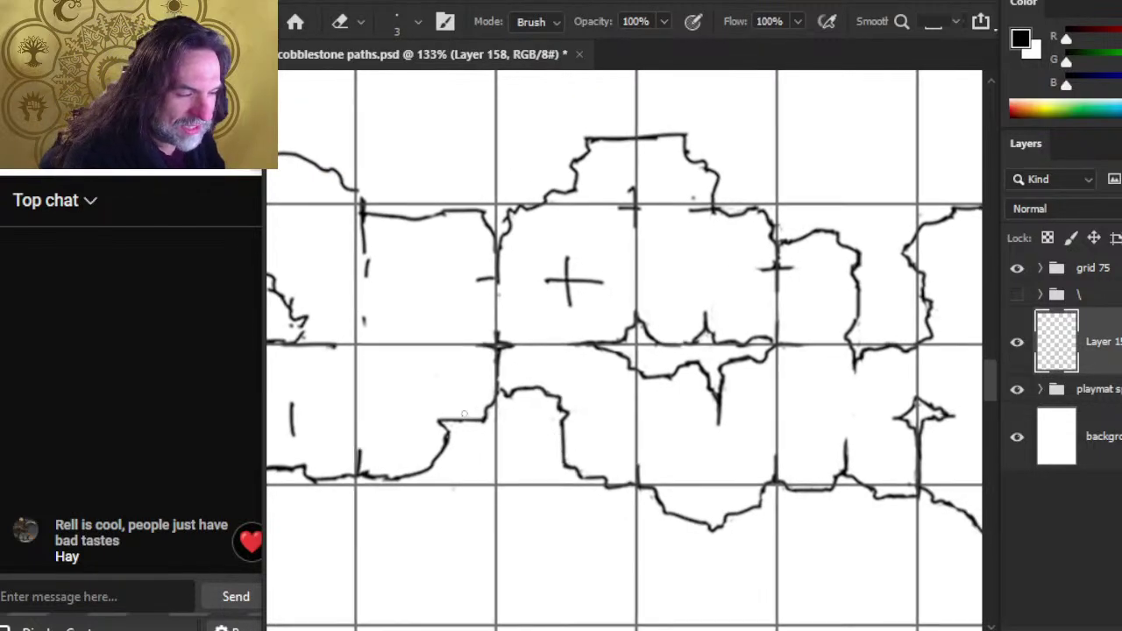
left_click_drag(452, 452, 578, 458)
key("bracketright")
key("bracketright")
mouse_move(494, 463)
left_mouse_down()
mouse_move(487, 482)
mouse_move(482, 459)
mouse_move(473, 485)
left_mouse_up()
key("b")
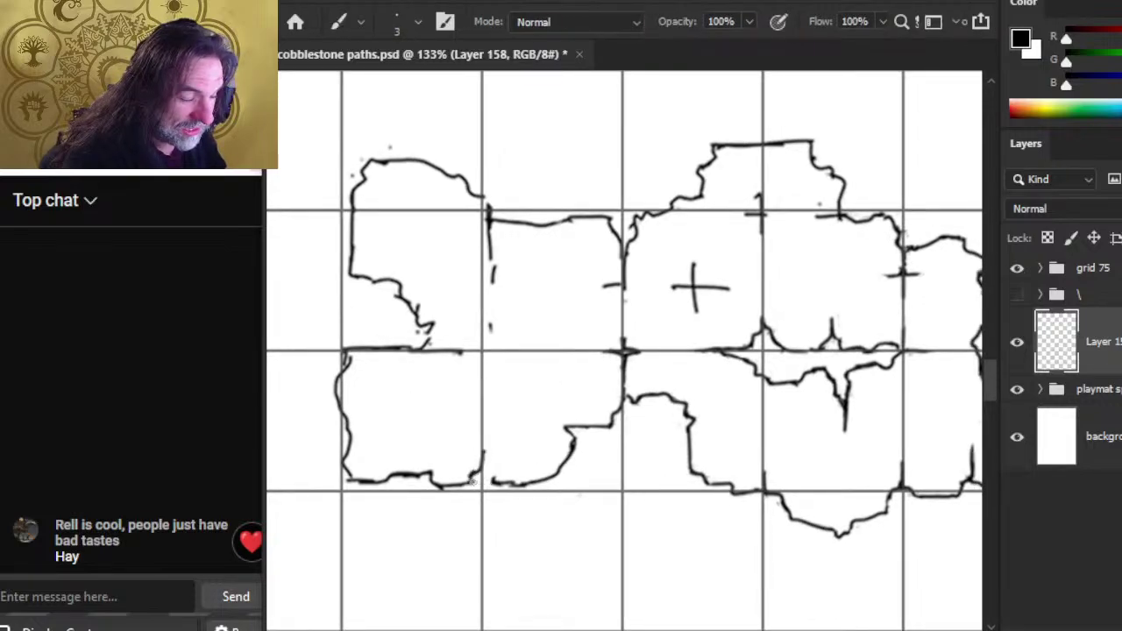
key("e")
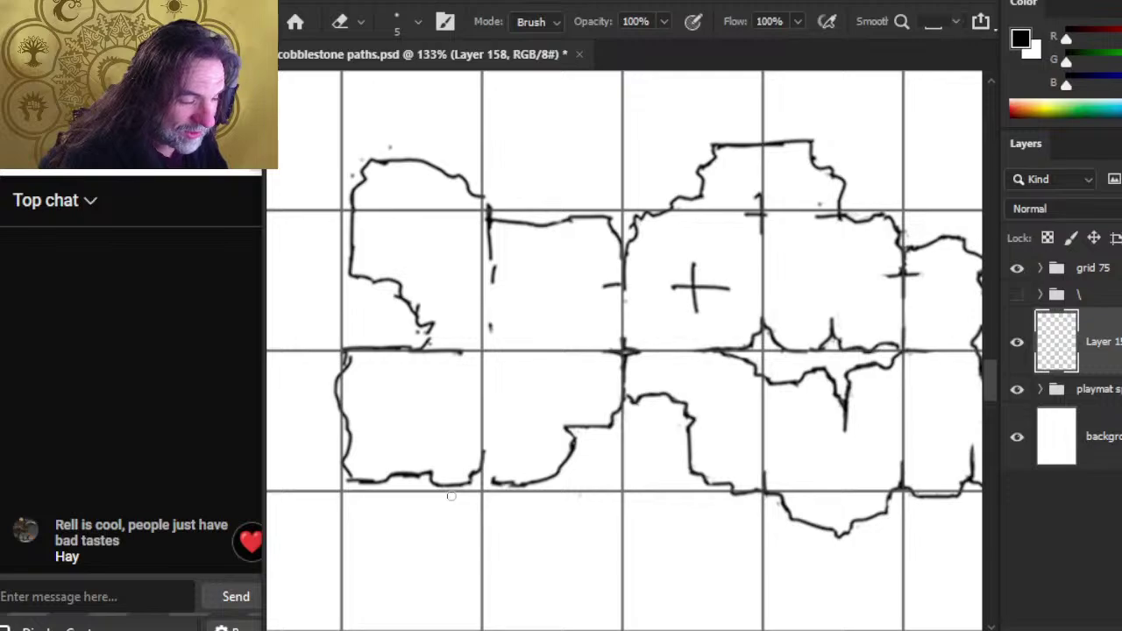
mouse_move(436, 480)
left_mouse_down()
mouse_move(447, 475)
mouse_move(437, 479)
left_mouse_up()
key("b")
left_click_drag(349, 470, 361, 481)
key("e")
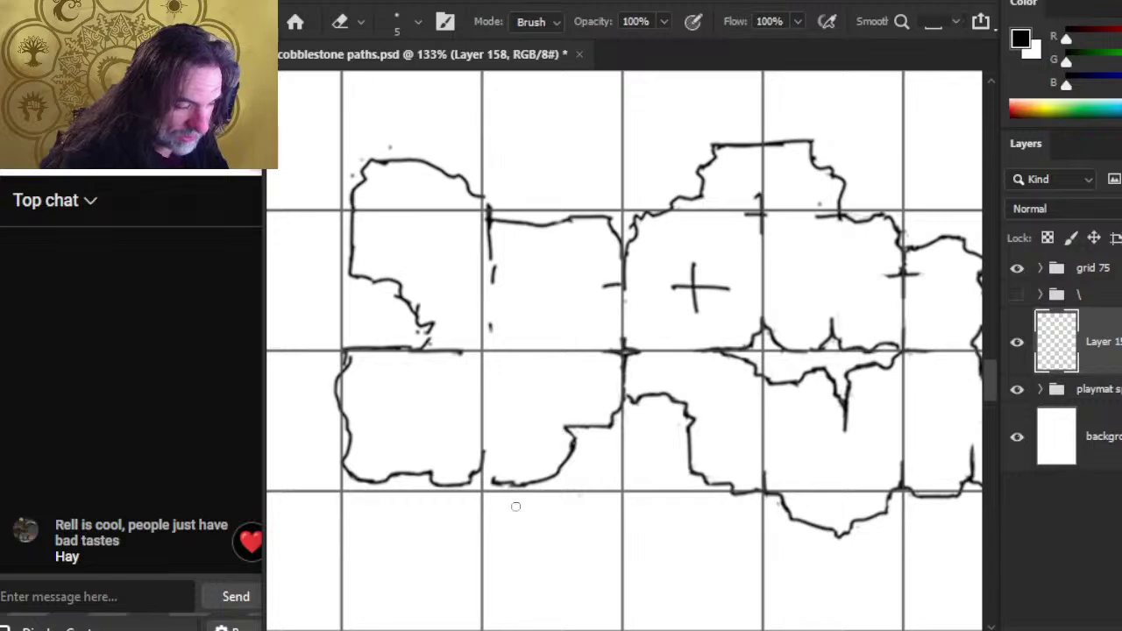
Step: Join the two lower stone edges at the vertical grid line with a small tapered peak
key("b")
left_click_drag(480, 463, 498, 485)
key("e")
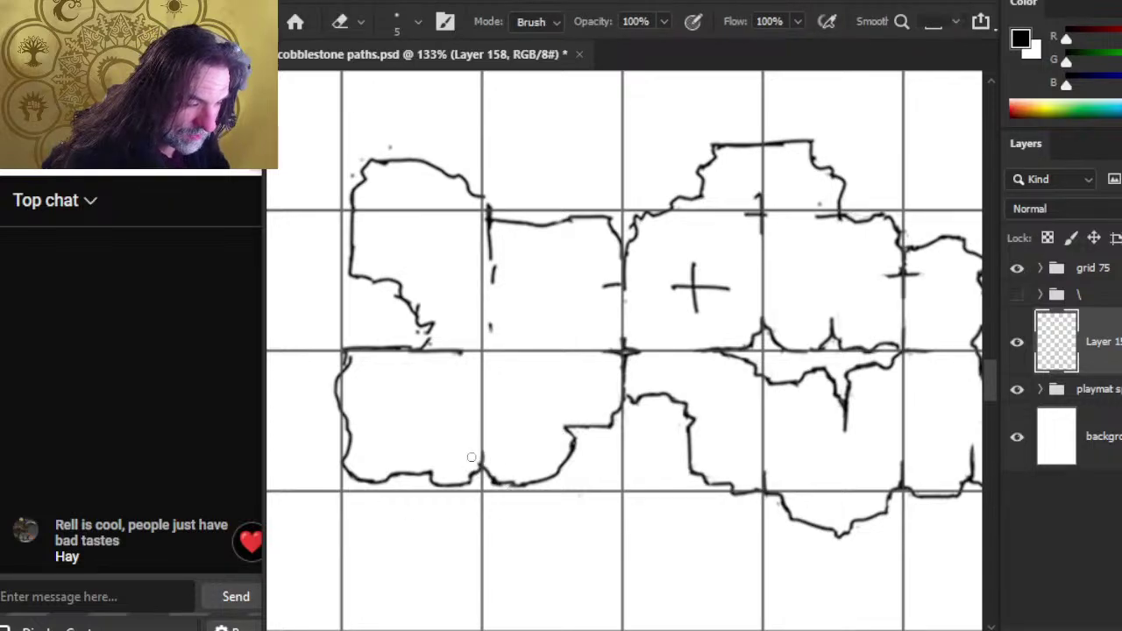
left_click_drag(512, 475, 491, 494)
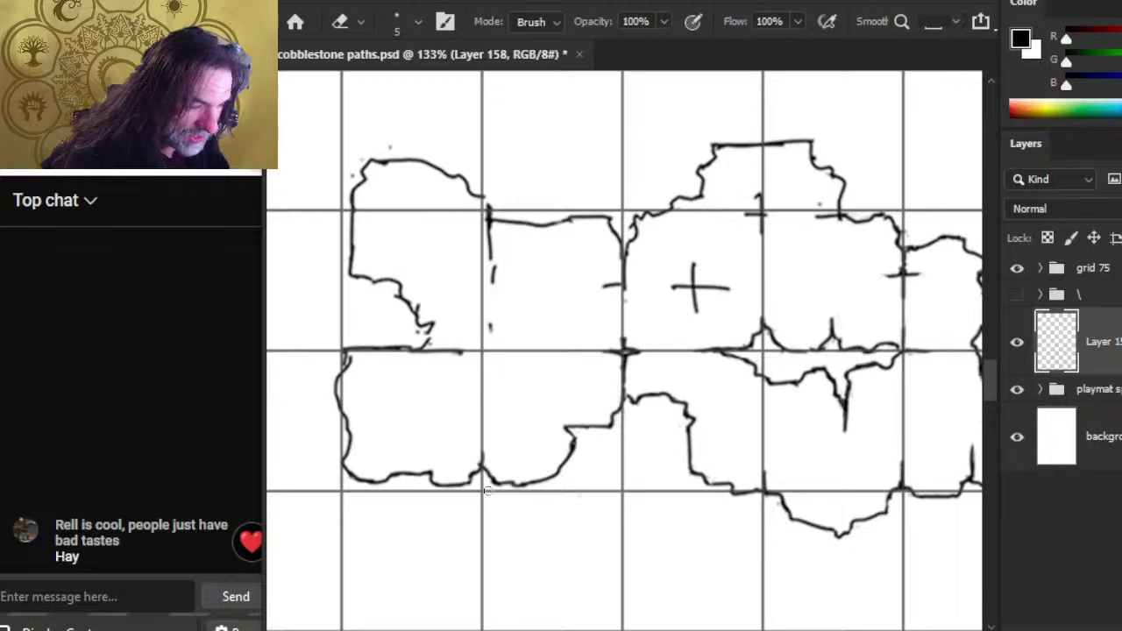
Step: Rework the stepped corner right of the peak into a rugged curve and erase dash marks inside the stone above
mouse_move(563, 426)
left_mouse_down()
mouse_move(578, 434)
mouse_move(570, 453)
mouse_move(611, 432)
left_mouse_up()
key("b")
key("e")
key("b")
key("e")
key("b")
key("e")
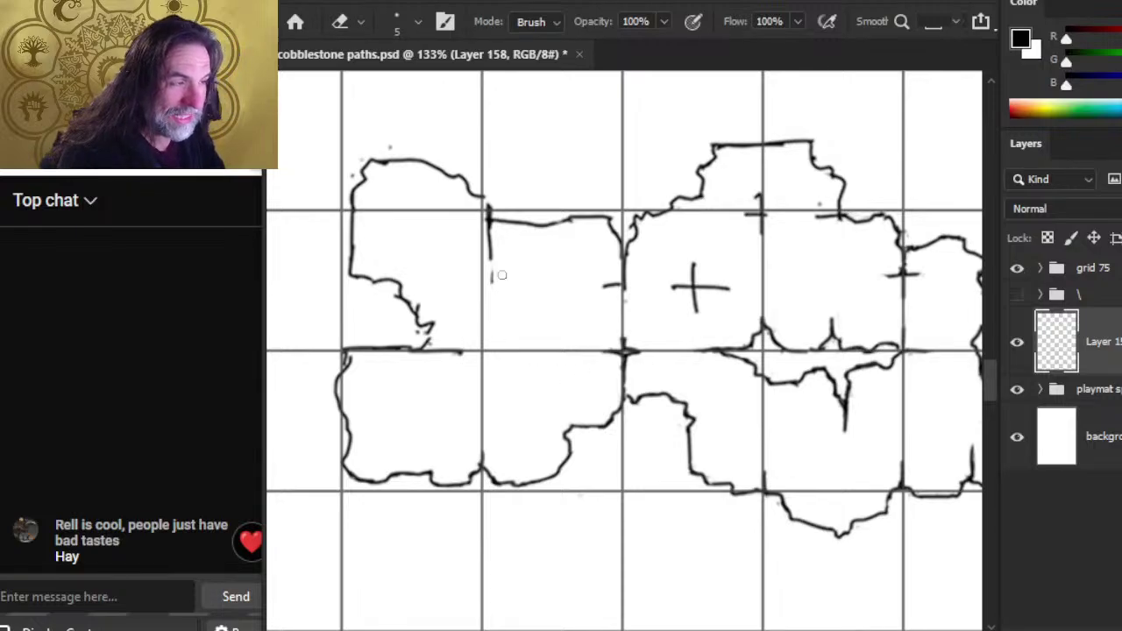
Step: Trim the line along the horizontal grid line and redraw the lower-left stone's left edge and upper-left corner
mouse_move(414, 347)
left_mouse_down()
mouse_move(409, 333)
mouse_move(423, 337)
mouse_move(406, 356)
mouse_move(348, 353)
mouse_move(350, 344)
mouse_move(358, 351)
left_mouse_up()
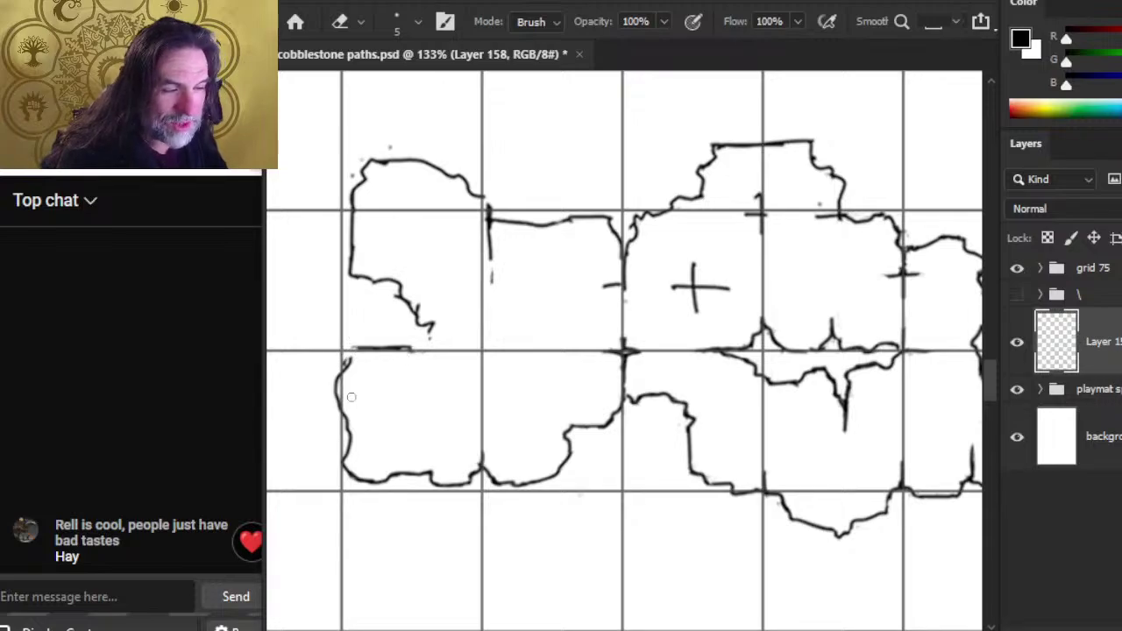
key("b")
left_click_drag(352, 433, 353, 452)
key("e")
key("b")
left_click_drag(347, 361, 368, 351)
Step: Lasso the lower-left stone's left edge, nudge it a few pixels to the right, and deselect it
mouse_move(399, 403)
left_mouse_down()
mouse_move(669, 342)
mouse_move(526, 358)
left_mouse_up()
key("l")
mouse_move(481, 290)
left_mouse_down()
mouse_move(517, 496)
mouse_move(556, 373)
mouse_move(515, 286)
mouse_move(480, 289)
left_mouse_up()
key("v")
key("Right")
key("Right")
key("Right")
key("Right")
key("Right")
key("Right")
key("Right")
key("Right")
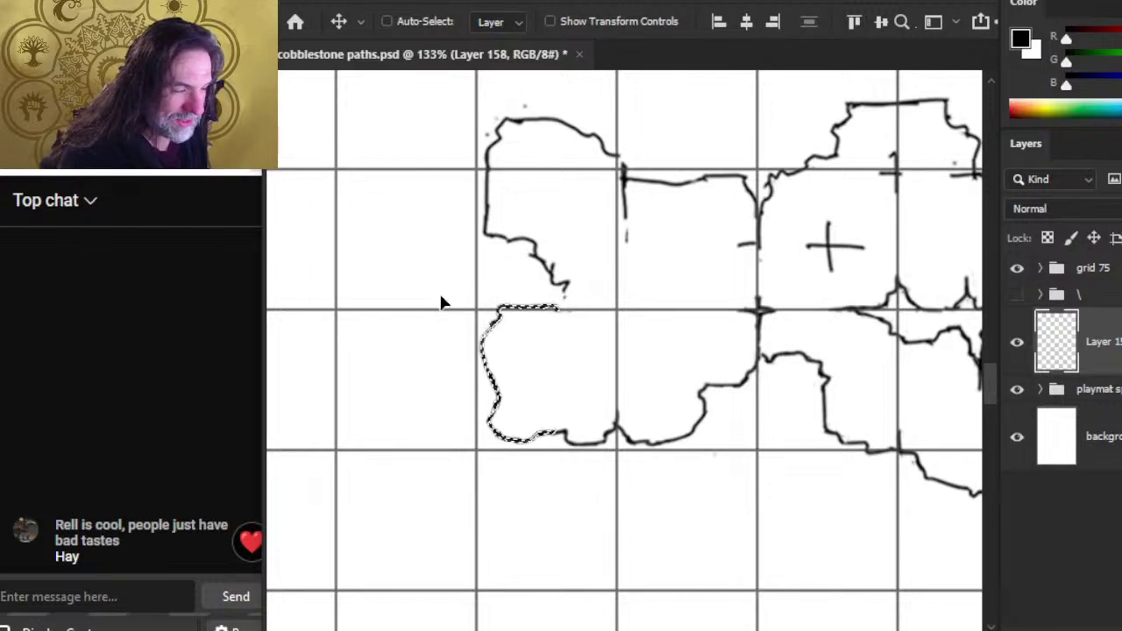
key("l")
key("ctrl+d")
Step: Redraw the joint between the lower-left stone's top edge and the notch, then nudge the lassoed left edge 3 pixels left
key("e")
mouse_move(562, 307)
left_mouse_down()
mouse_move(538, 307)
mouse_move(568, 289)
mouse_move(533, 312)
mouse_move(456, 315)
mouse_move(543, 447)
mouse_move(554, 350)
mouse_move(535, 303)
left_mouse_up()
key("b")
key("l")
key("v")
key("Left")
key("Left")
key("Left")
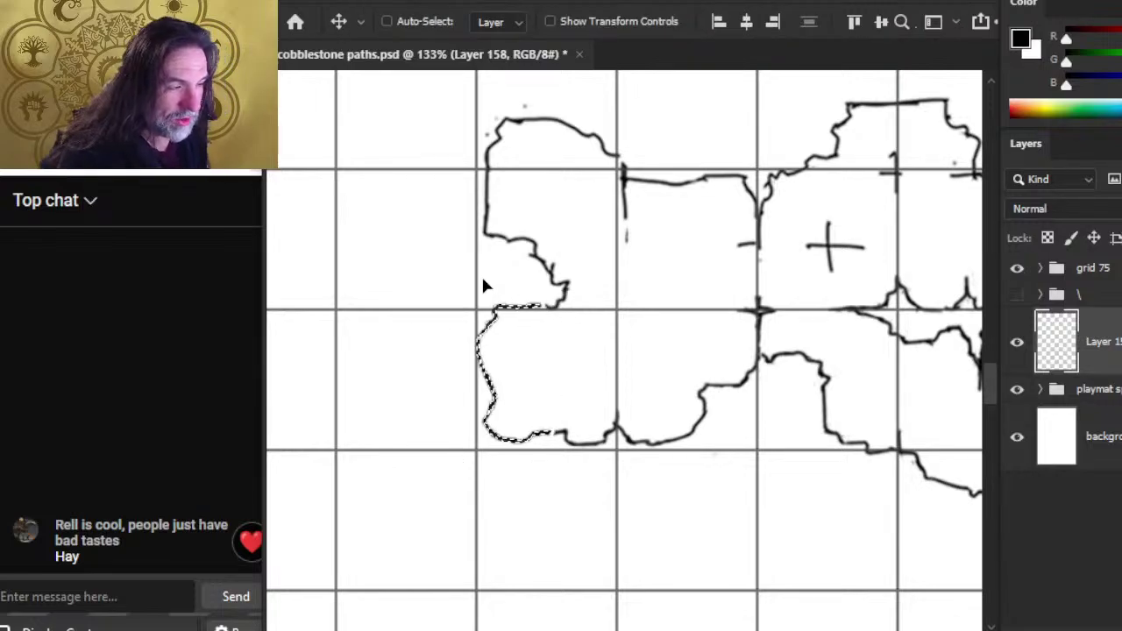
key("ctrl+d")
key("l")
Step: Clean up the notch's lower joint and close the gap in the lower-left stone's bottom edge
key("b")
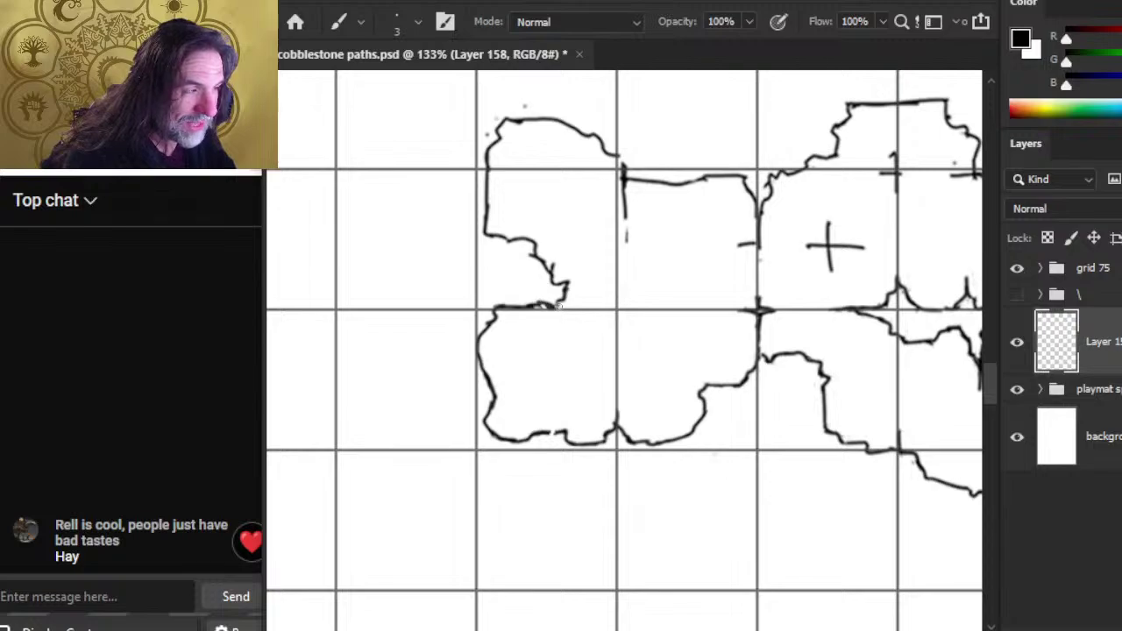
key("e")
key("b")
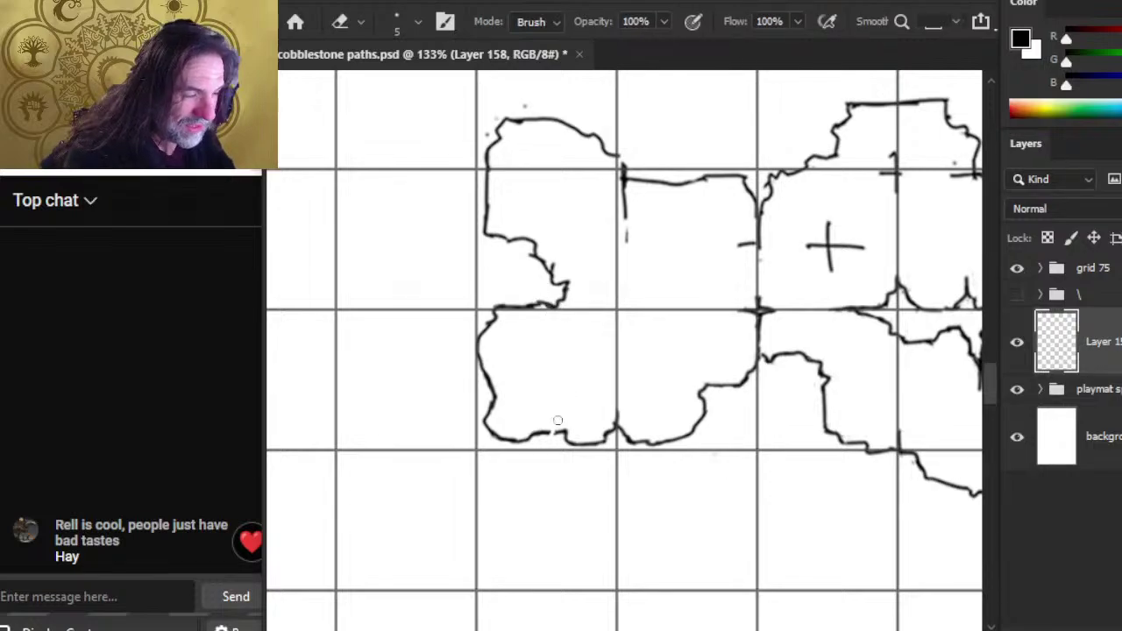
left_click_drag(548, 436, 567, 434)
key("e")
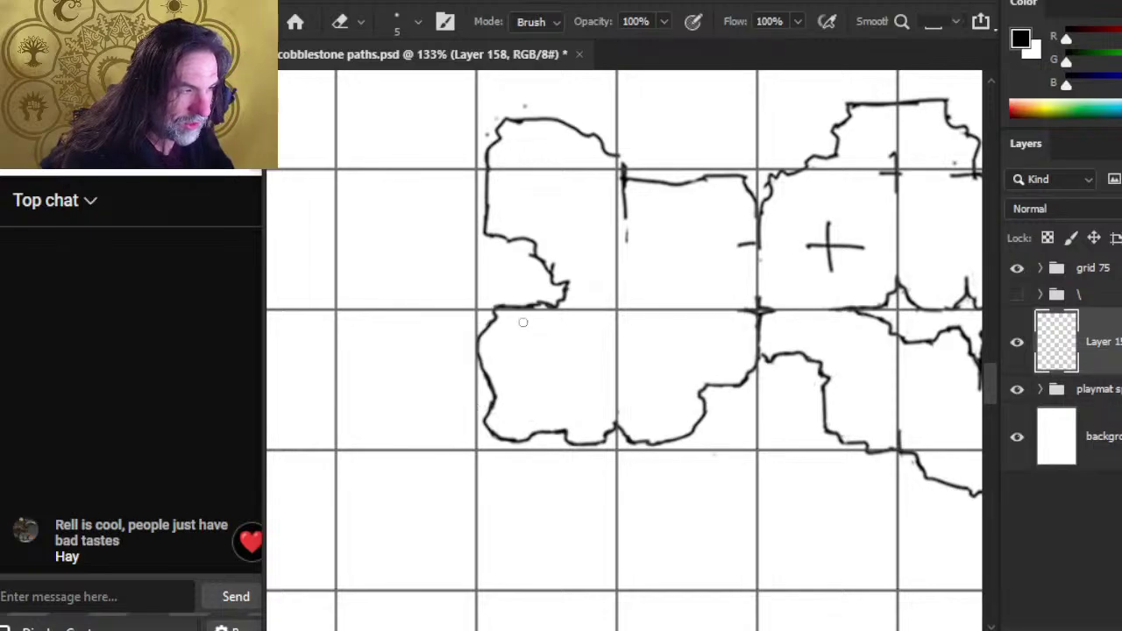
Step: Redraw the jagged edge of the notch between the two left stones and erase its overlapping spurs
key("b")
mouse_move(553, 278)
left_mouse_down()
mouse_move(546, 265)
mouse_move(558, 290)
left_mouse_up()
key("e")
key("b")
key("e")
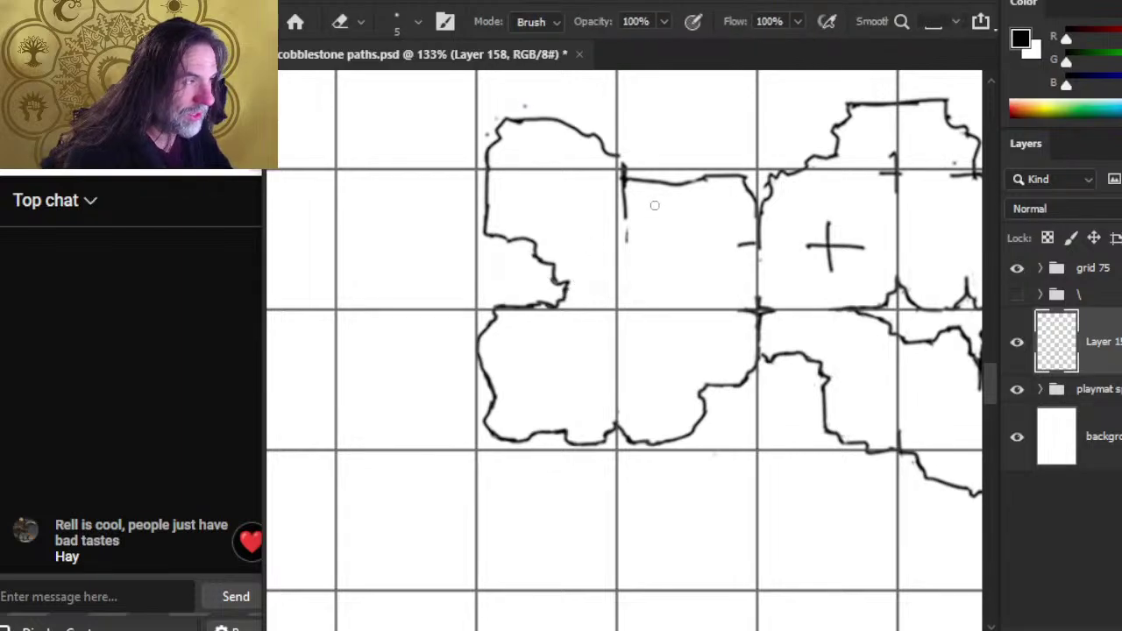
Step: Erase the stray dots and dashes around the upper-left stone and add a small dent to its top edge
left_click_drag(522, 209, 550, 319)
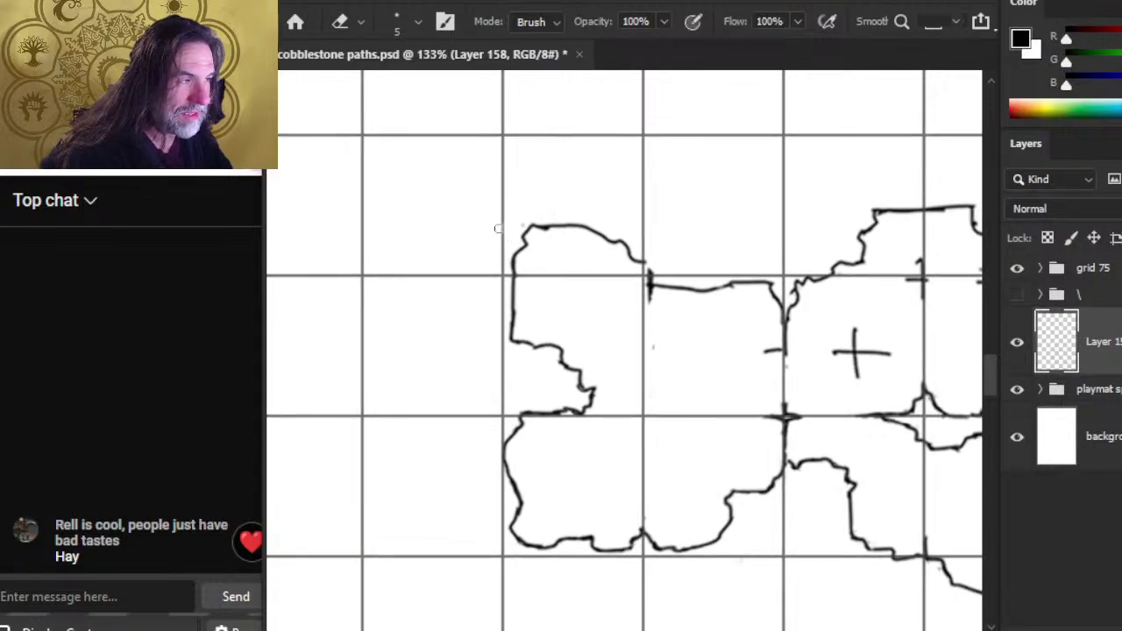
key("b")
left_click_drag(537, 230, 586, 224)
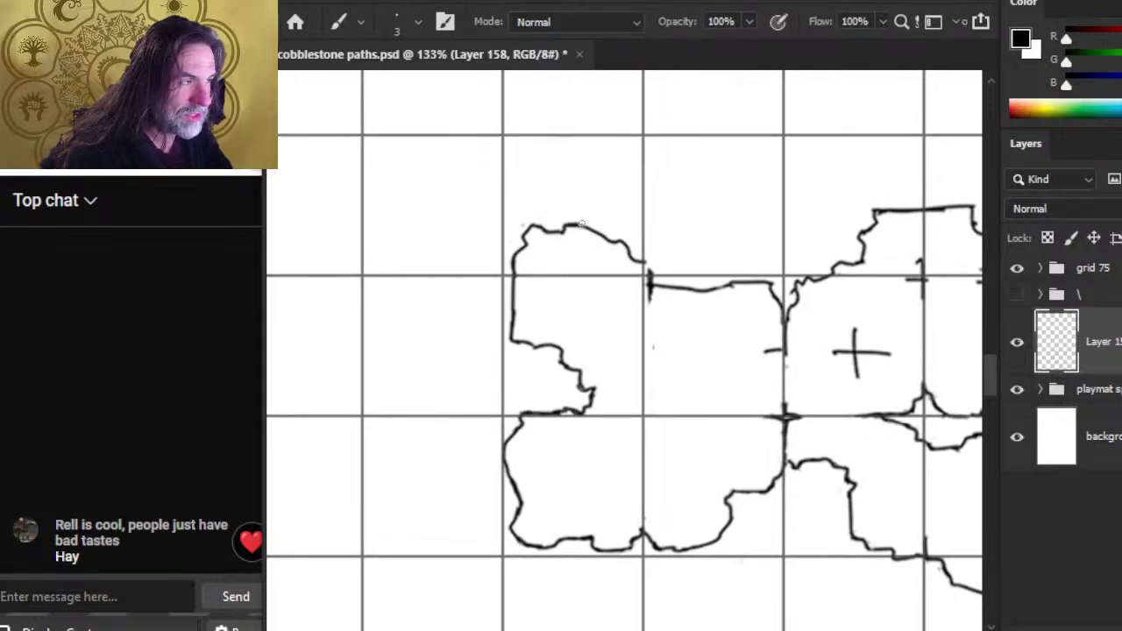
key("e")
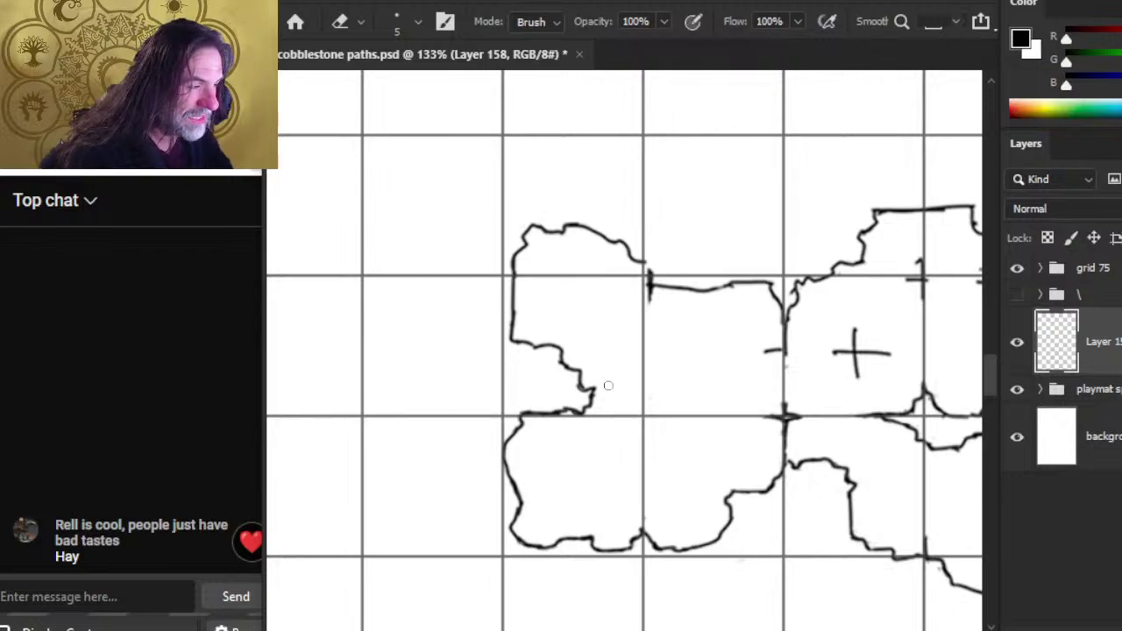
key("b")
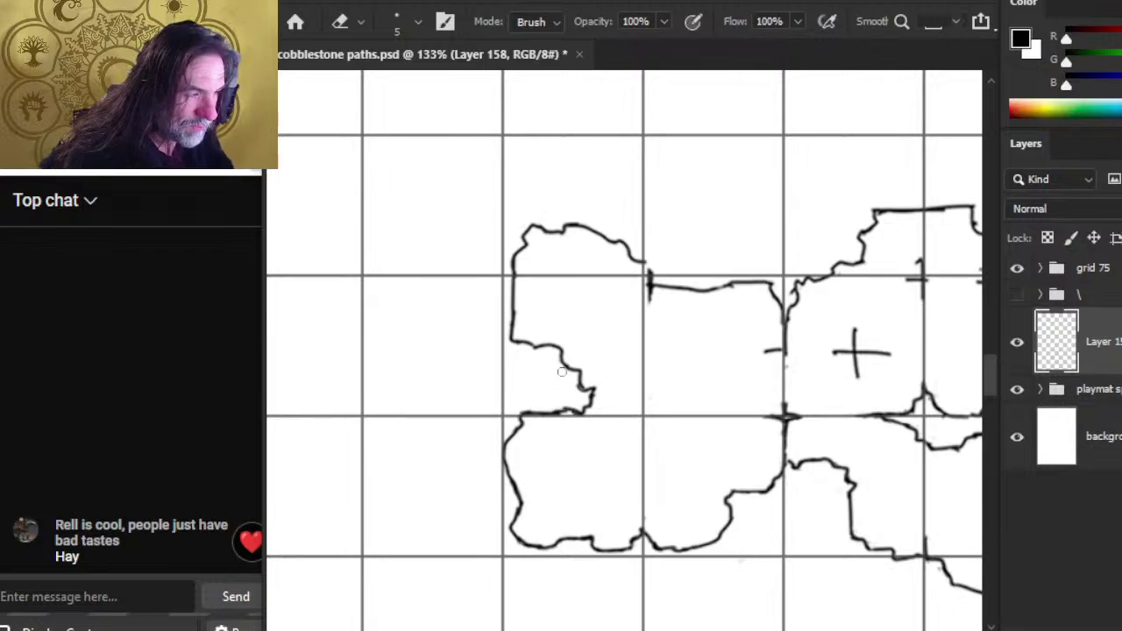
key("e")
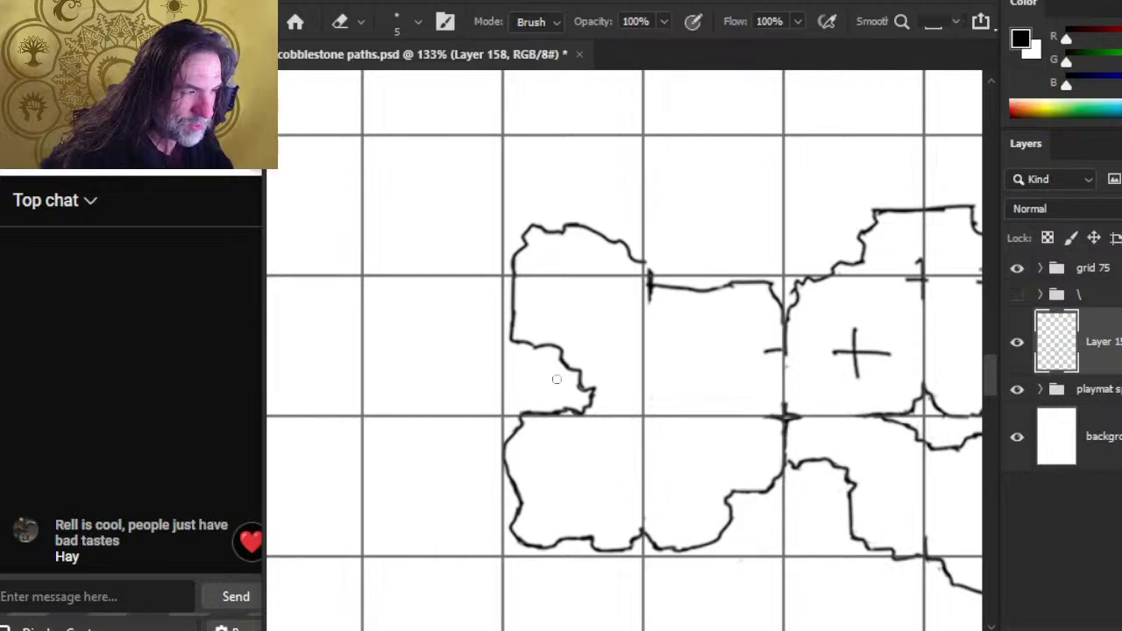
key("b")
key("e")
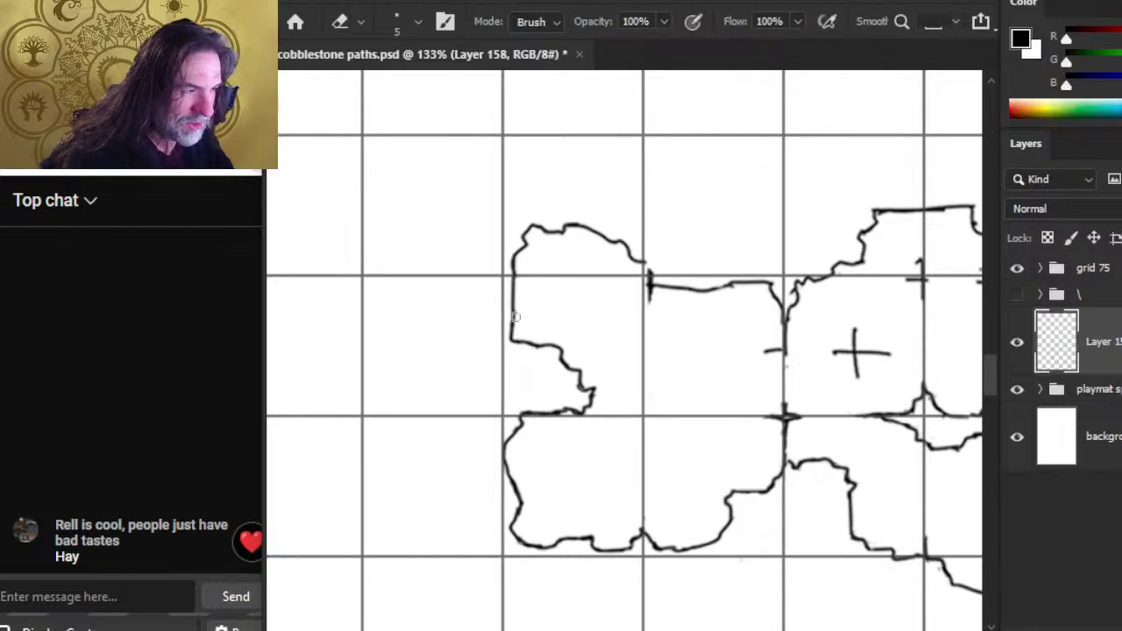
Step: Erase the thick vertical joint beside the upper-left stone and redraw its right end meeting the neighbouring top edge
key("space")
left_click_drag(660, 383, 619, 383)
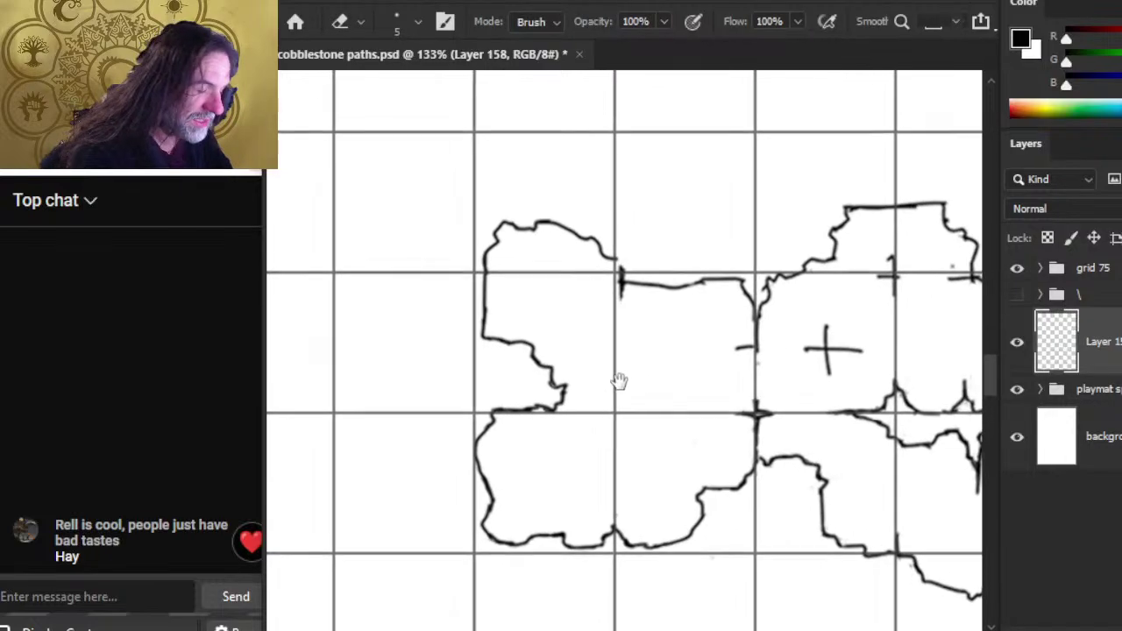
left_click_drag(624, 439, 538, 401)
mouse_move(595, 302)
left_mouse_down()
mouse_move(582, 288)
mouse_move(618, 312)
left_mouse_up()
key("b")
key("e")
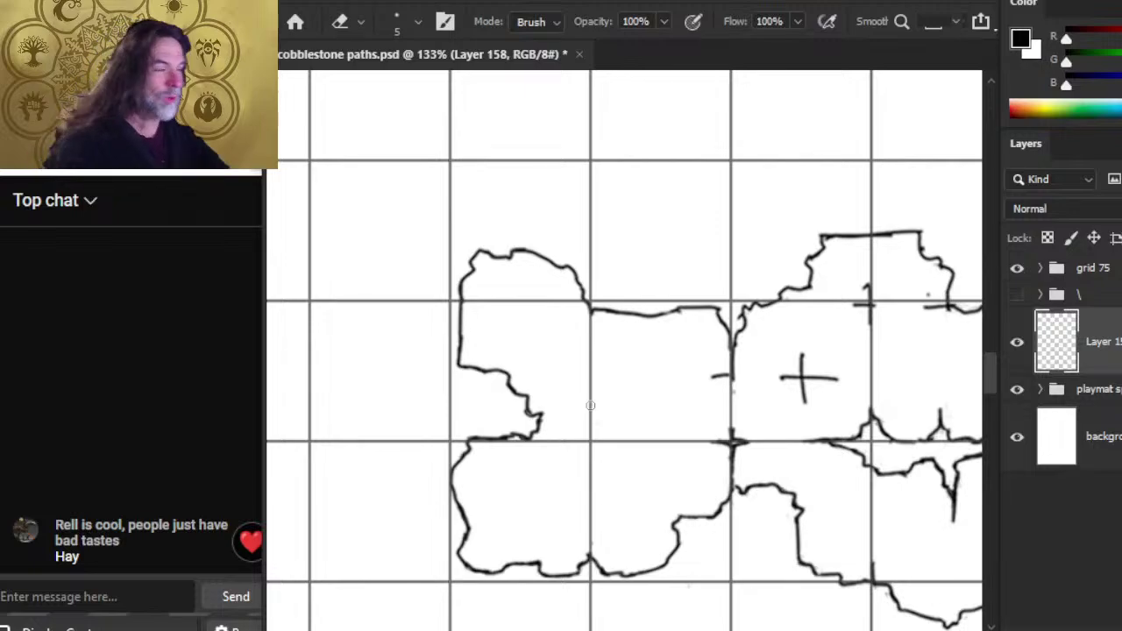
Step: Rework the top edge of the second stone with a small jagged notch near its right end
mouse_move(673, 312)
left_mouse_down()
mouse_move(660, 313)
mouse_move(693, 307)
left_mouse_up()
key("b")
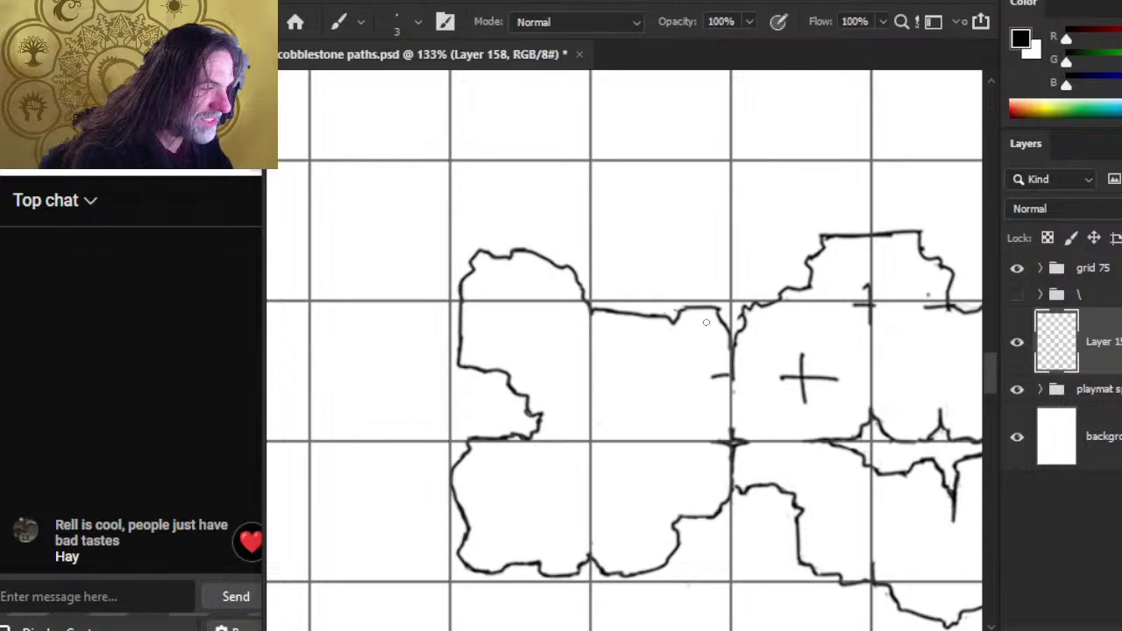
key("e")
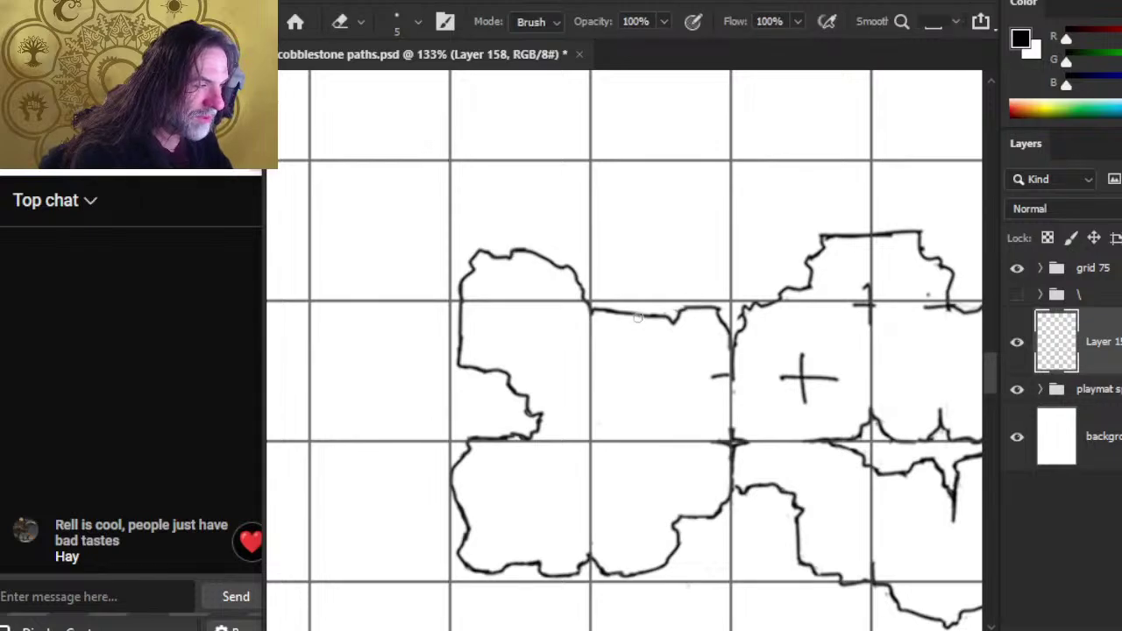
Step: Erase the plus mark inside the large central stone and redraw its upper-left corner where it meets the second stone
mouse_move(724, 313)
left_mouse_down()
mouse_move(744, 317)
mouse_move(751, 338)
left_mouse_up()
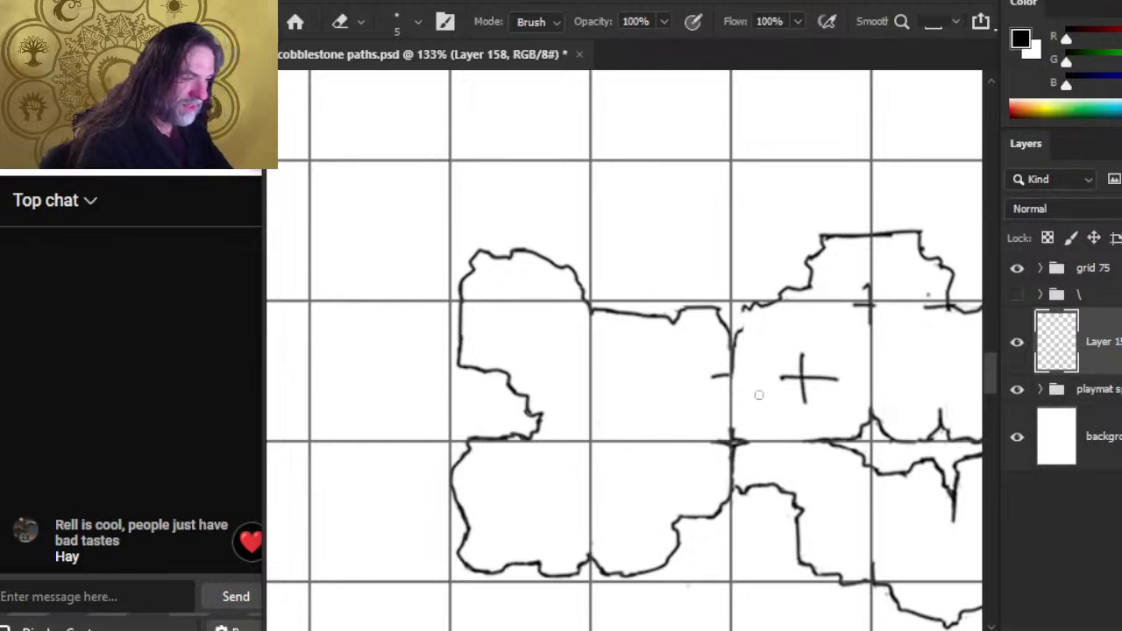
mouse_move(786, 377)
left_mouse_down()
mouse_move(788, 345)
mouse_move(805, 385)
mouse_move(788, 345)
left_mouse_up()
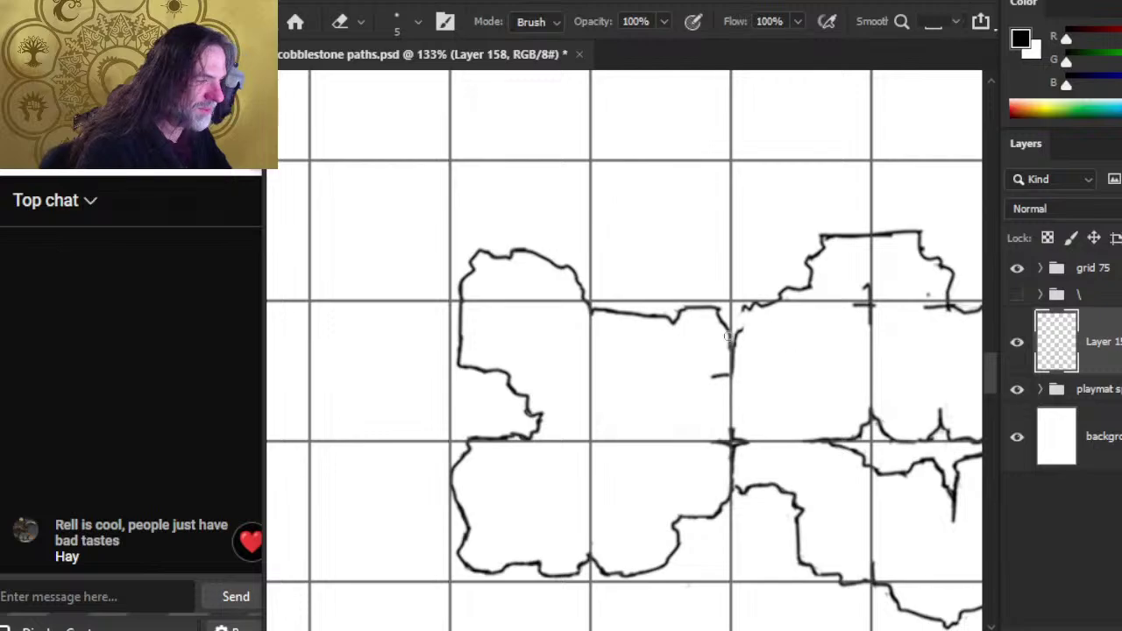
key("b")
key("e")
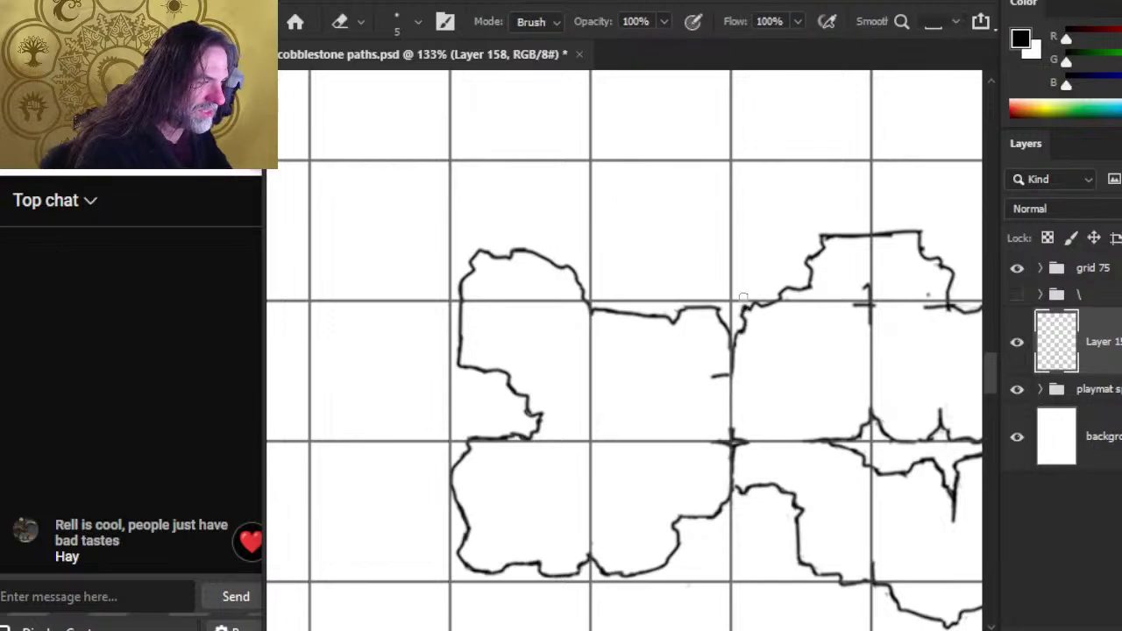
key("b")
key("e")
Step: Erase the horizontal tick below the corner joint and taper the vertical line down along the grid line
left_click(715, 375)
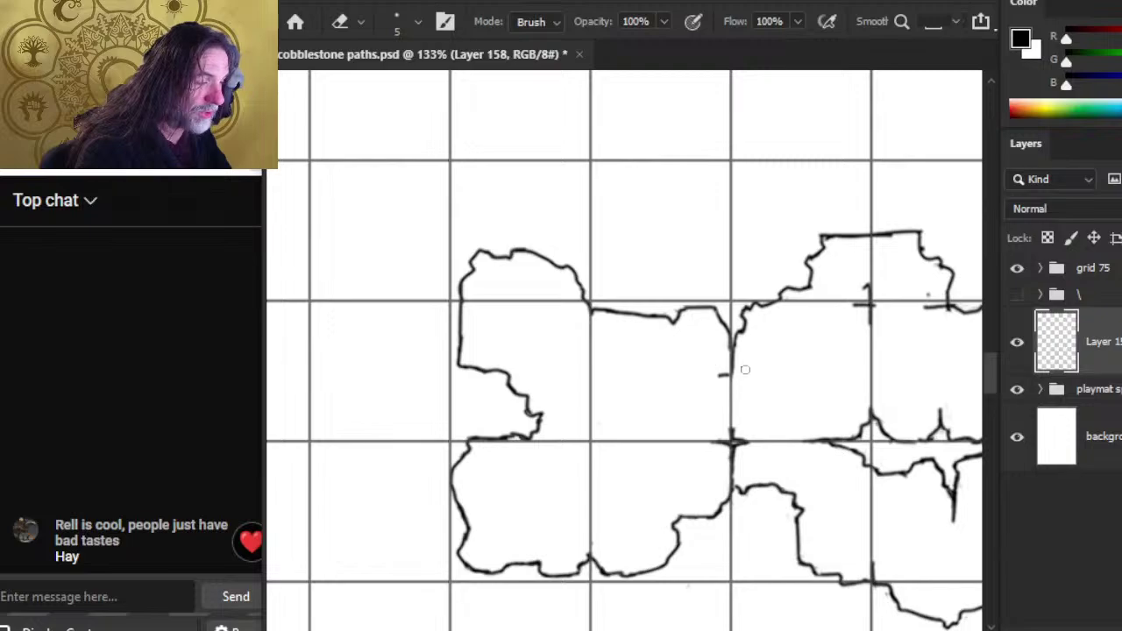
key("b")
left_click_drag(731, 348, 731, 378)
key("e")
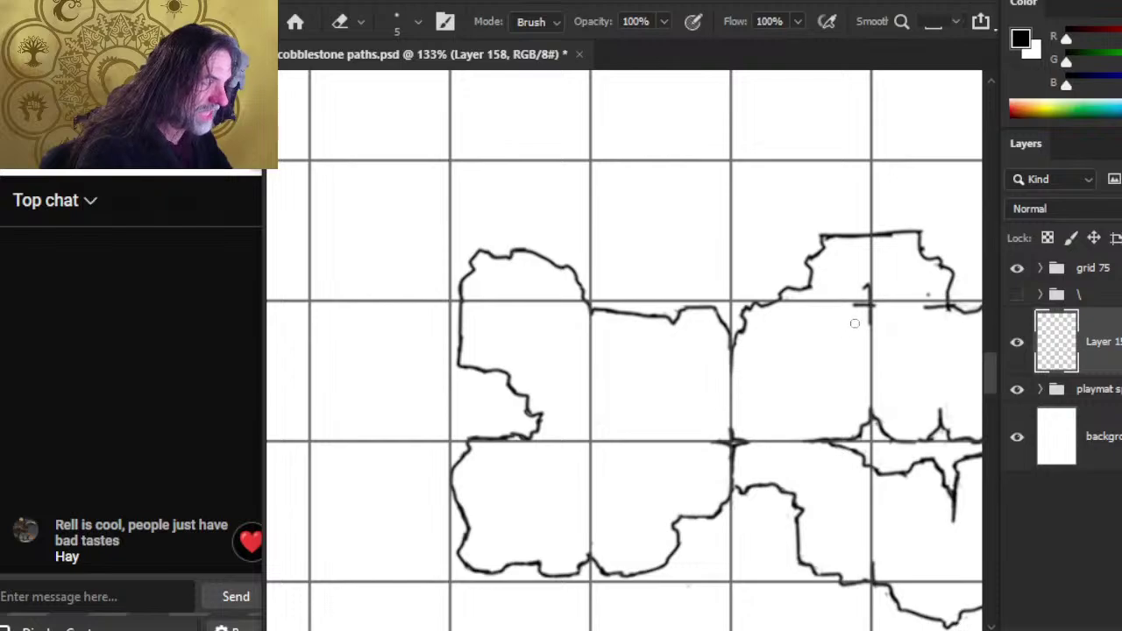
Step: Erase the cross mark inside the large central stone and trim the horizontal stub at its right shoulder
left_click_drag(856, 321, 749, 371)
left_click_drag(844, 349, 850, 354)
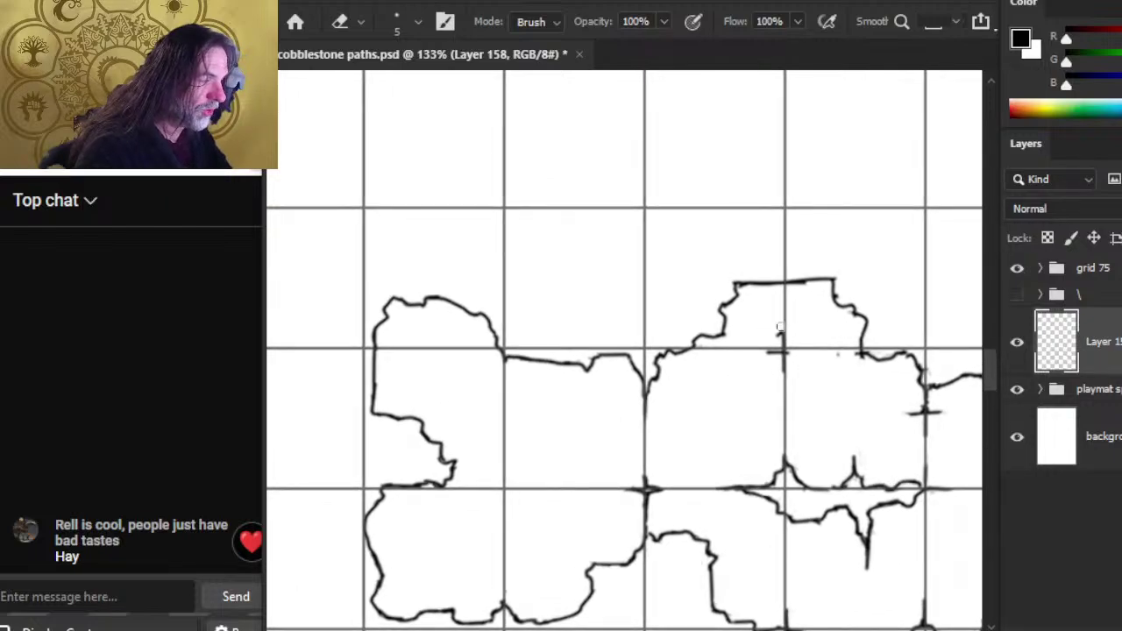
left_click_drag(775, 329, 783, 374)
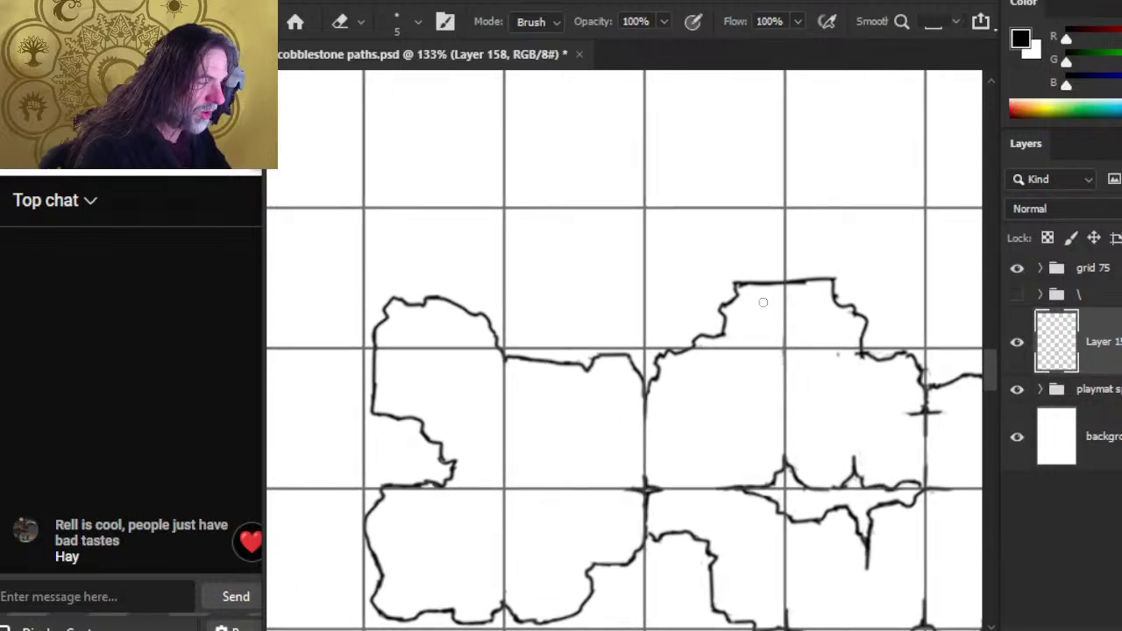
Step: Replace the flat top of the large central stone with a rugged rounded edge and erase the stray marks inside it
key("b")
key("e")
mouse_move(734, 291)
left_mouse_down()
mouse_move(741, 302)
mouse_move(735, 289)
mouse_move(753, 282)
mouse_move(835, 281)
mouse_move(816, 279)
mouse_move(831, 297)
left_mouse_up()
key("b")
key("e")
key("b")
key("e")
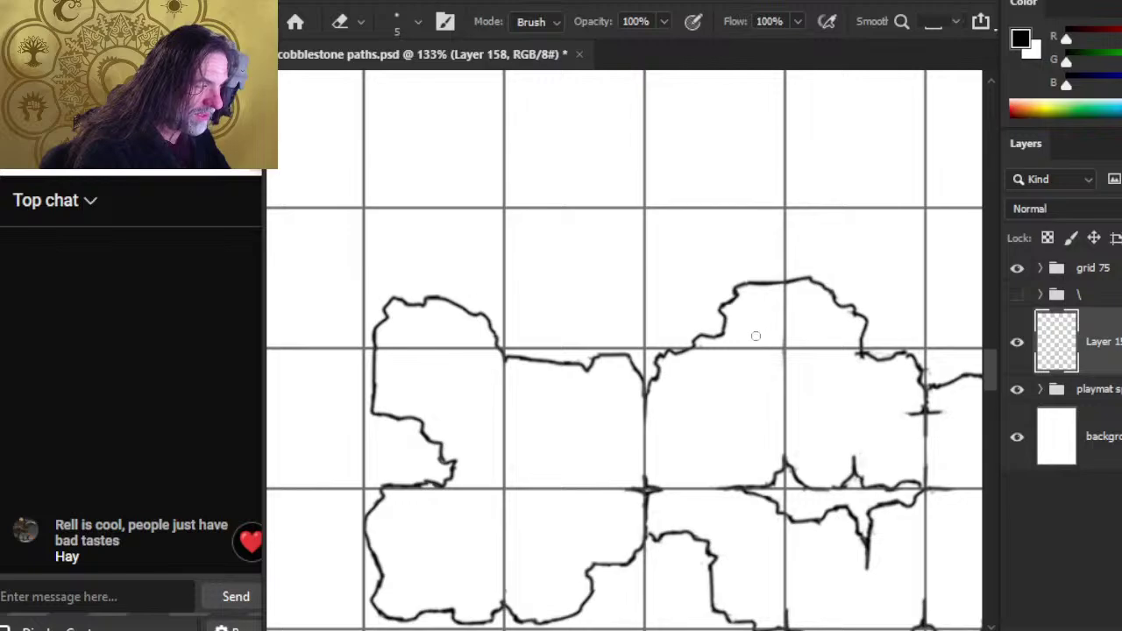
Step: Redraw the central stone's right shoulder with a small jagged notch and erase the horizontal tick on the grid line below it
scroll(887, 401, "right", 2)
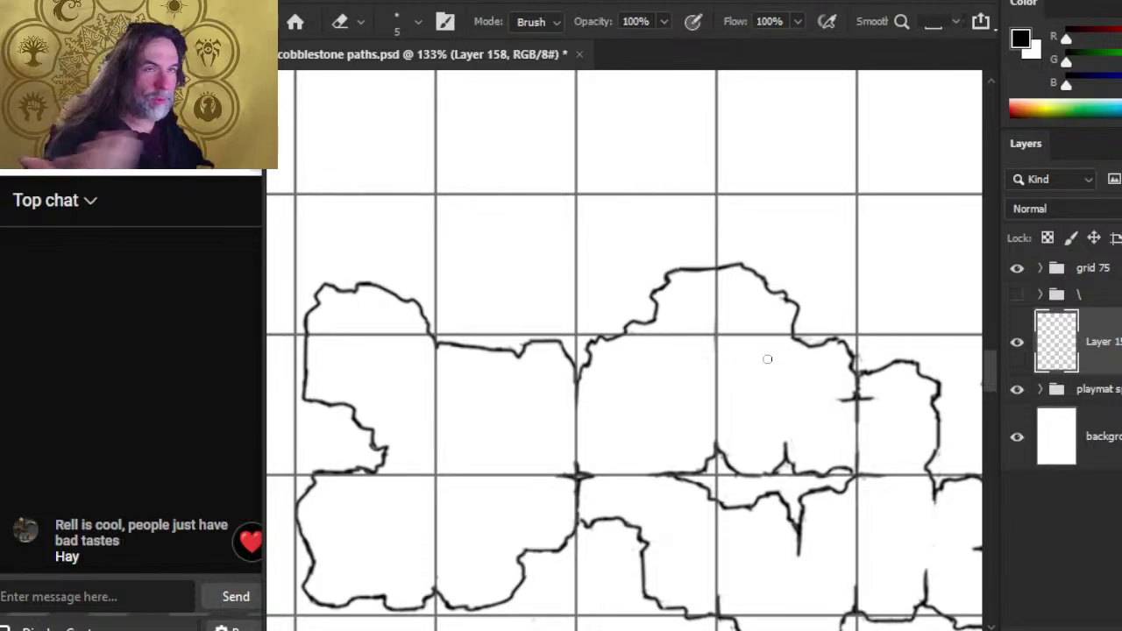
mouse_move(810, 333)
left_mouse_down()
mouse_move(817, 366)
mouse_move(808, 352)
mouse_move(842, 343)
left_mouse_up()
key("b")
key("e")
key("b")
key("e")
key("b")
key("e")
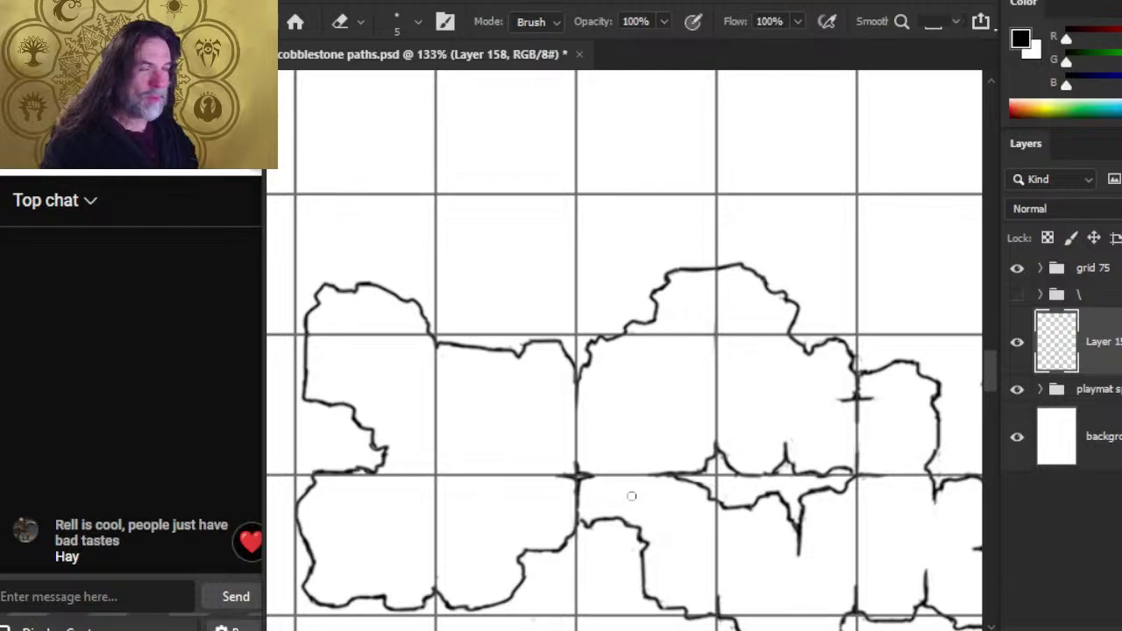
left_click_drag(849, 400, 841, 397)
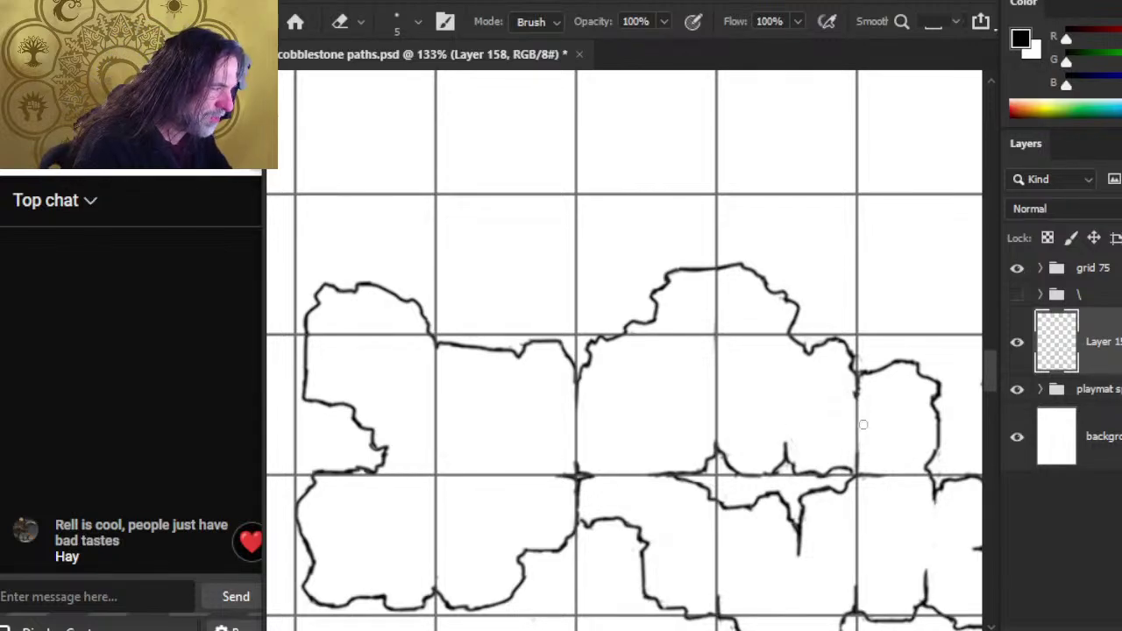
Step: Rejoin the vertical joint at the short horizontal tick between the two lower stones with a small rugged stroke
key("b")
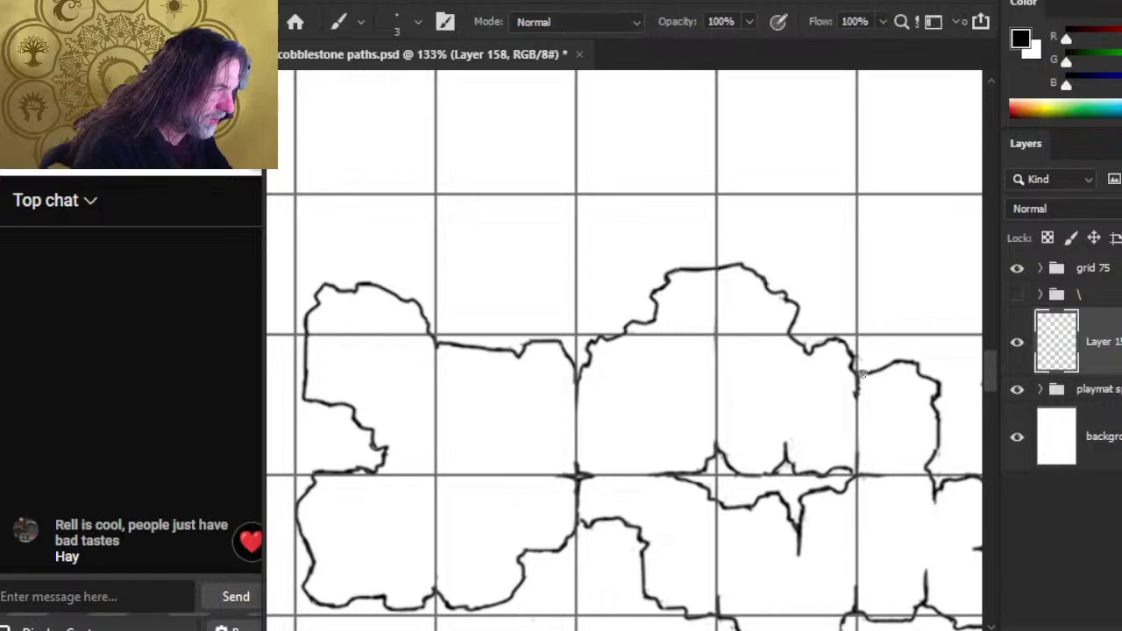
key("e")
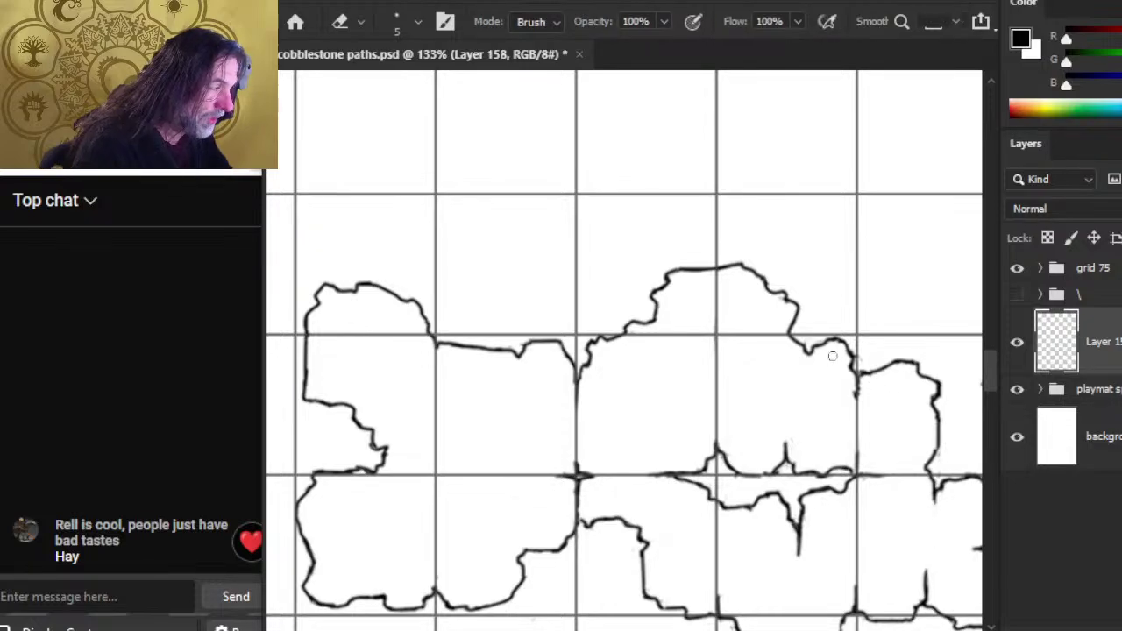
left_click_drag(664, 445, 556, 383)
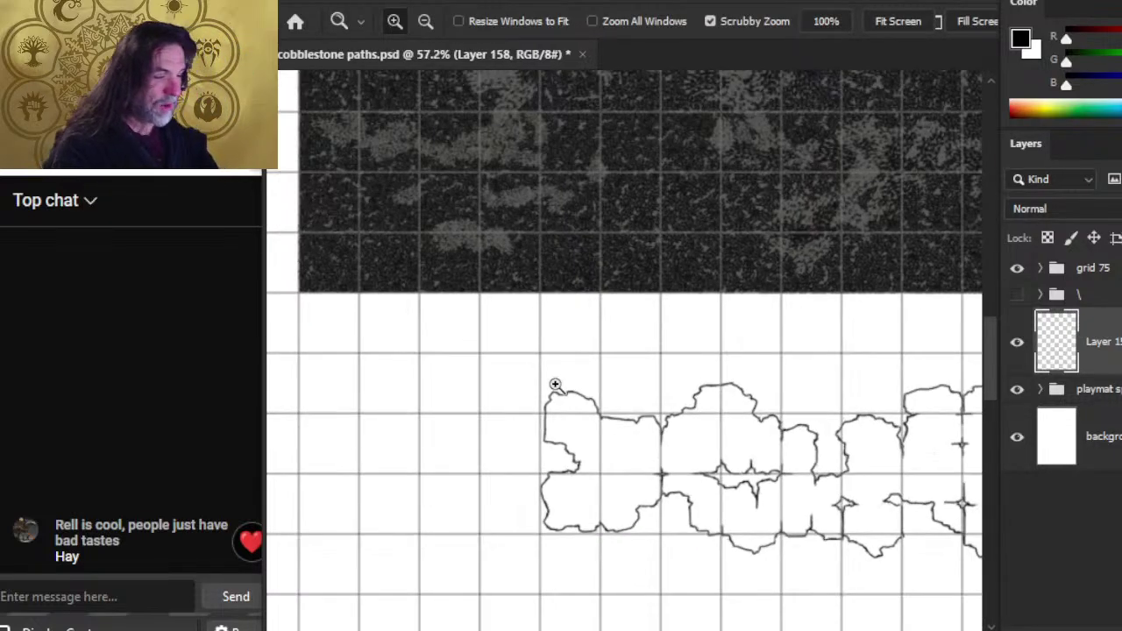
mouse_move(799, 502)
left_mouse_down()
mouse_move(607, 421)
mouse_move(658, 371)
mouse_move(647, 368)
left_mouse_up()
key("e")
left_click_drag(579, 368, 619, 363)
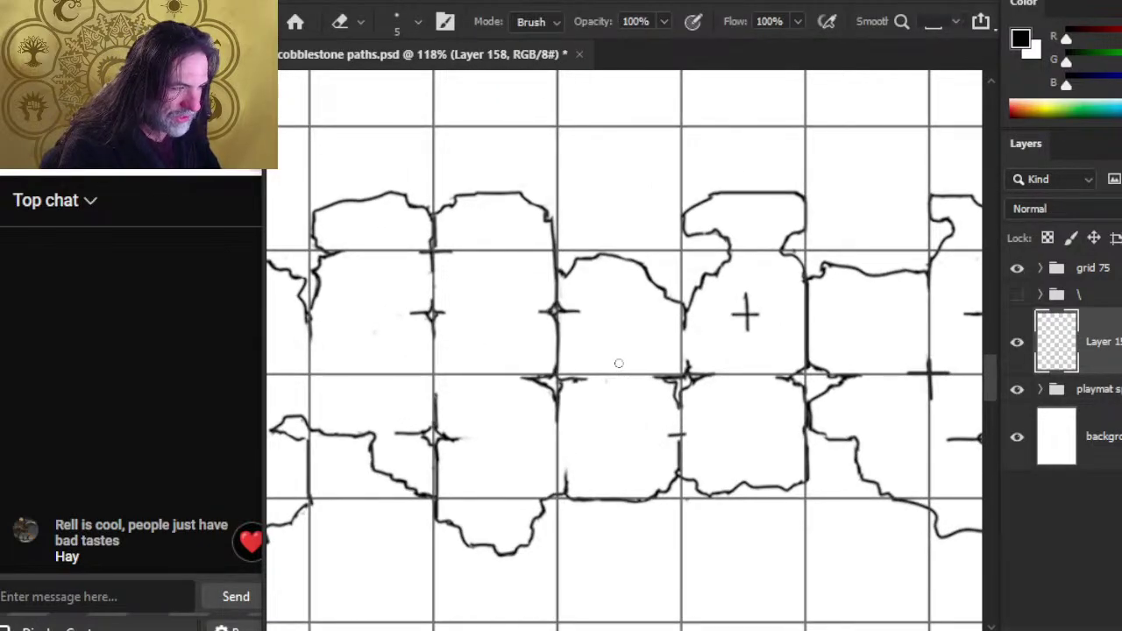
key("b")
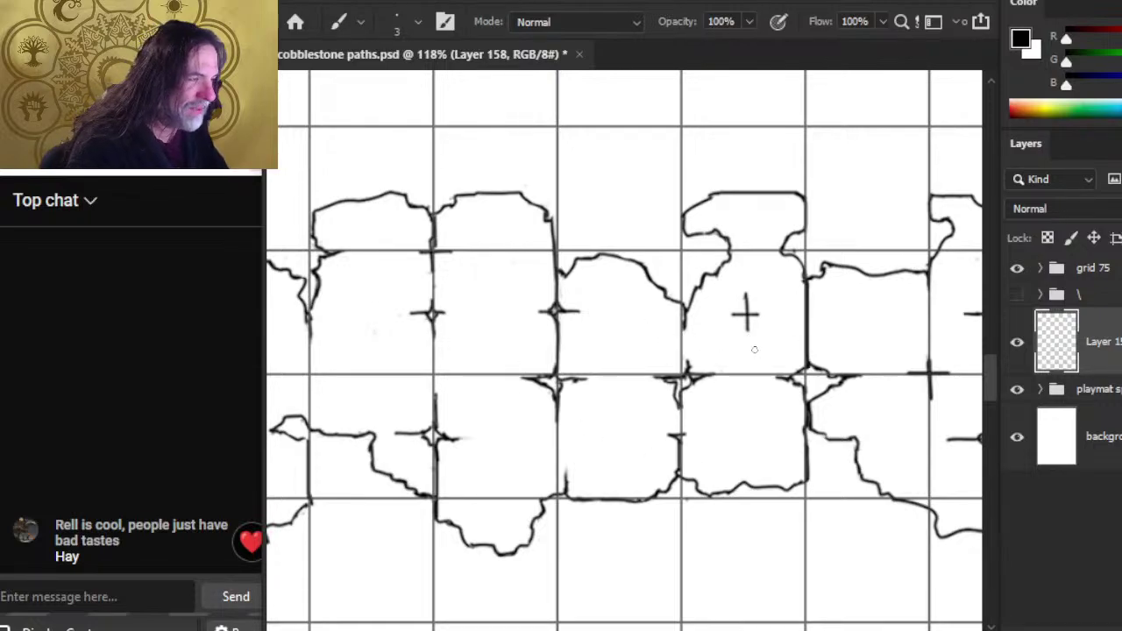
key("e")
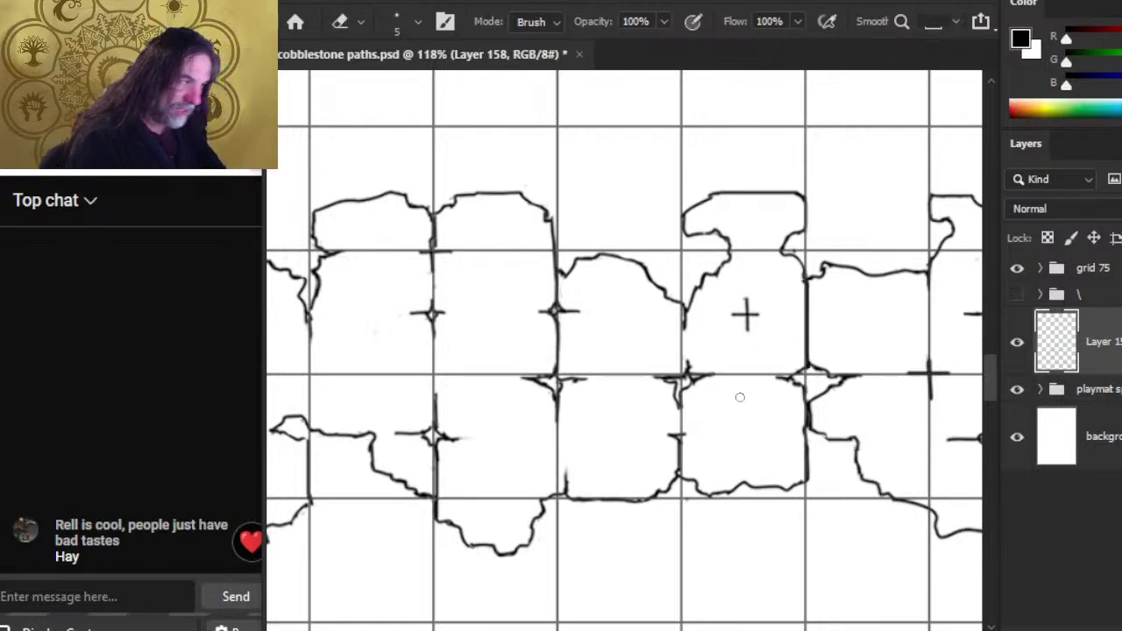
key("l")
left_click_drag(729, 281, 728, 284)
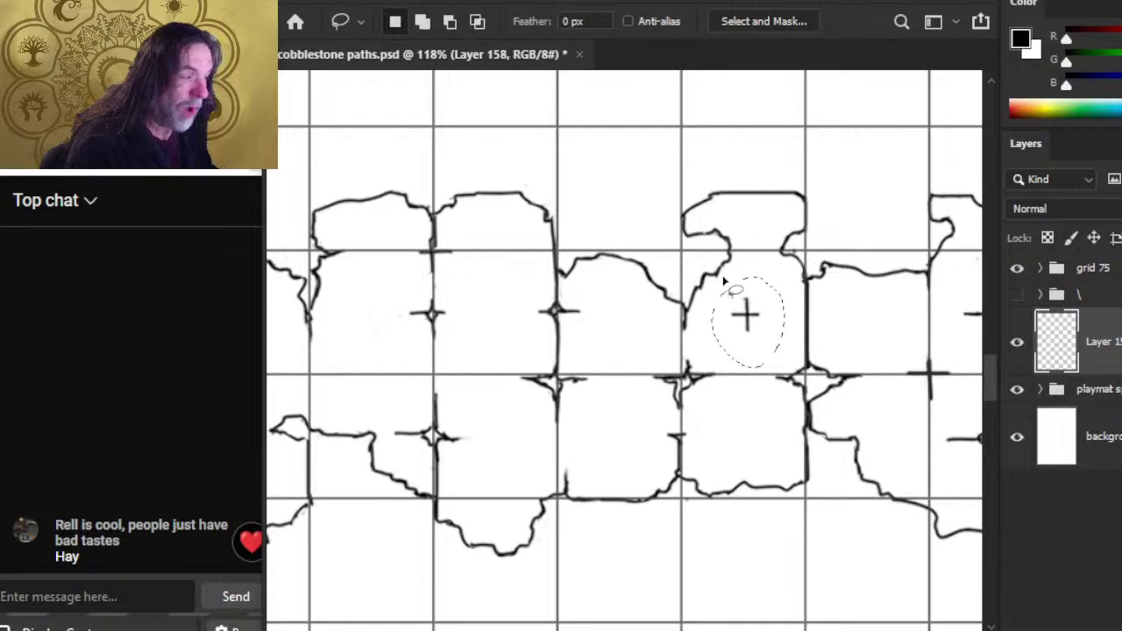
key("v")
key("ctrl+d")
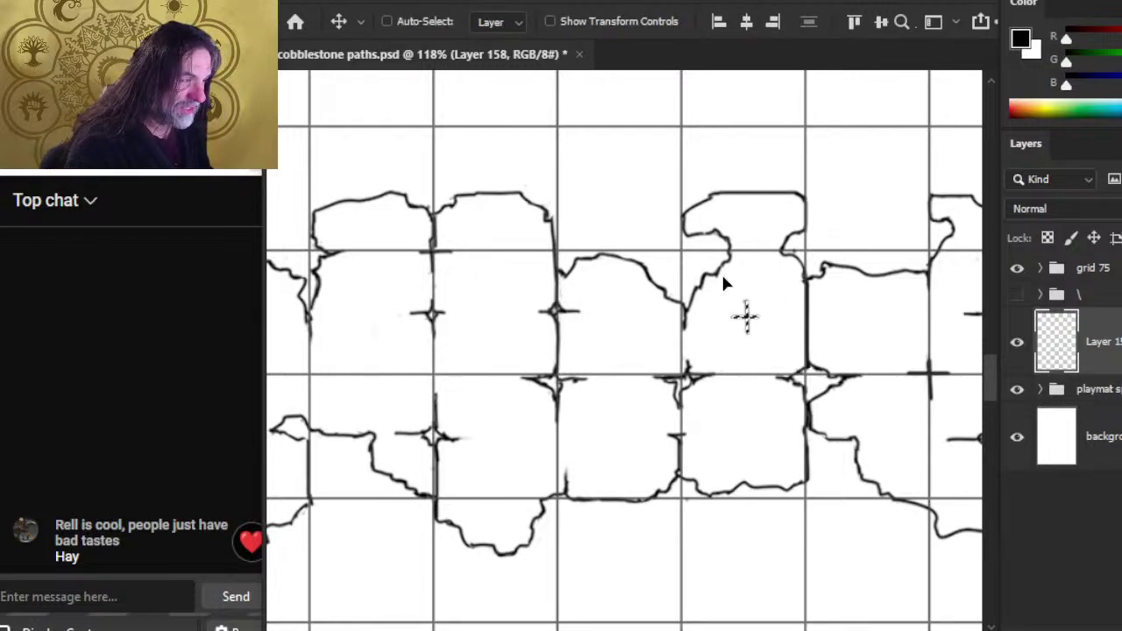
key("ctrl+d")
key("l")
Step: Select the jagged vertical edge between the tall pointed stone and its right neighbour and shift it right onto the grid line
key("z")
left_click_drag(893, 367, 762, 481)
scroll(608, 453, "up", 2)
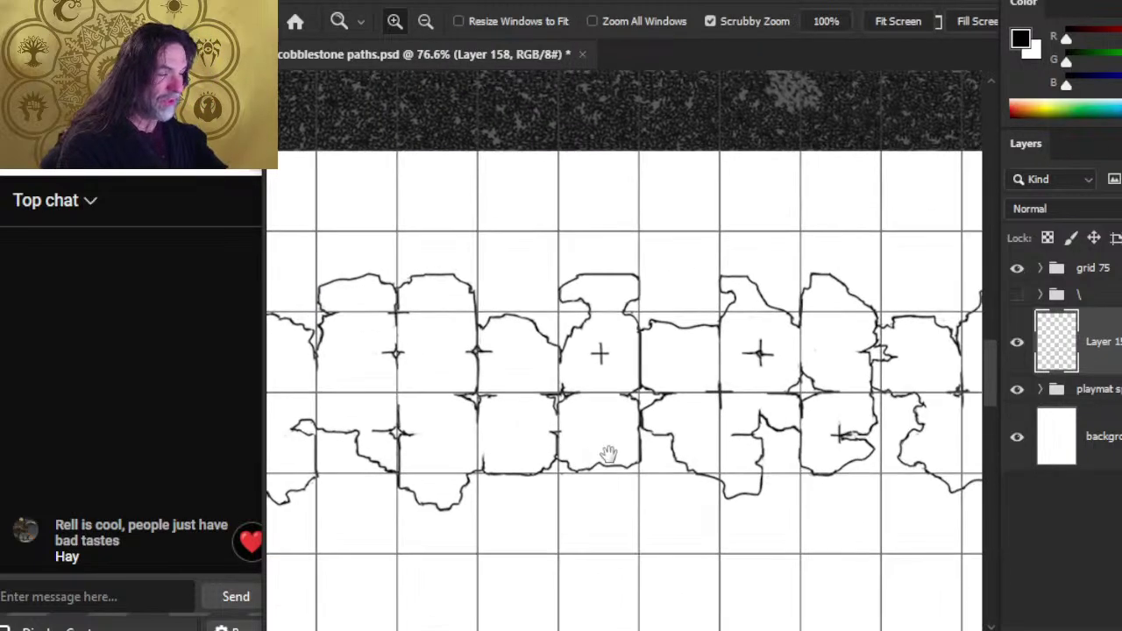
key("b")
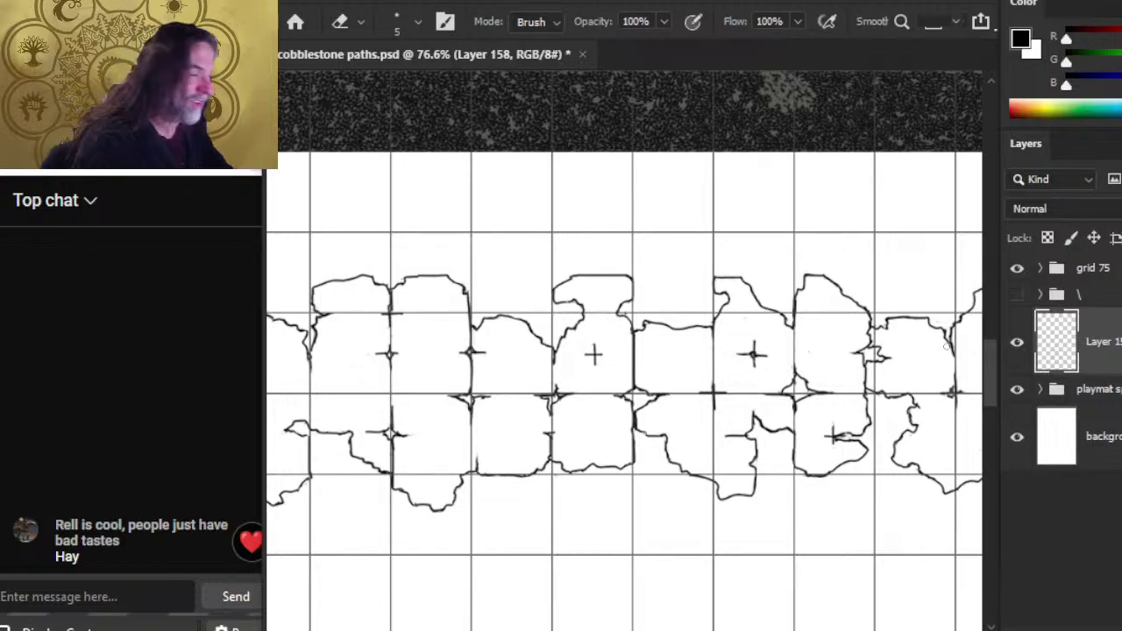
mouse_move(918, 356)
left_mouse_down()
mouse_move(757, 325)
mouse_move(747, 333)
left_mouse_up()
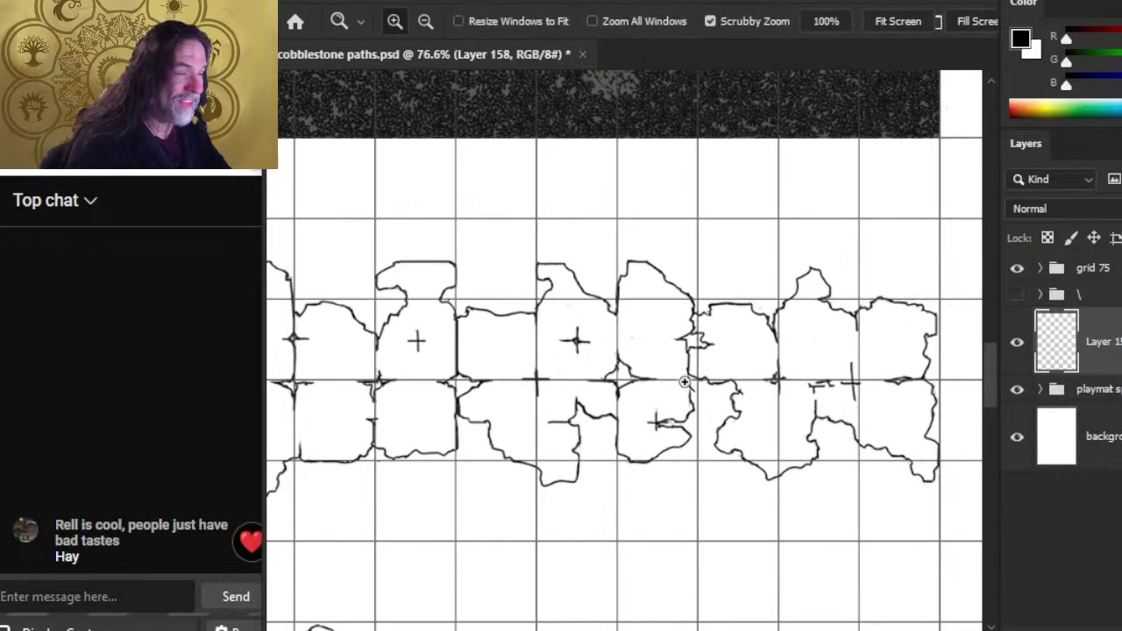
left_click_drag(680, 381, 704, 366)
key("l")
mouse_move(686, 276)
left_mouse_down()
mouse_move(672, 379)
mouse_move(681, 393)
mouse_move(754, 413)
mouse_move(755, 302)
mouse_move(719, 264)
mouse_move(688, 273)
left_mouse_up()
key("v")
key("Right")
key("Right")
key("Right")
key("Right")
key("Right")
key("Right")
key("Right")
key("Right")
key("Right")
key("Right")
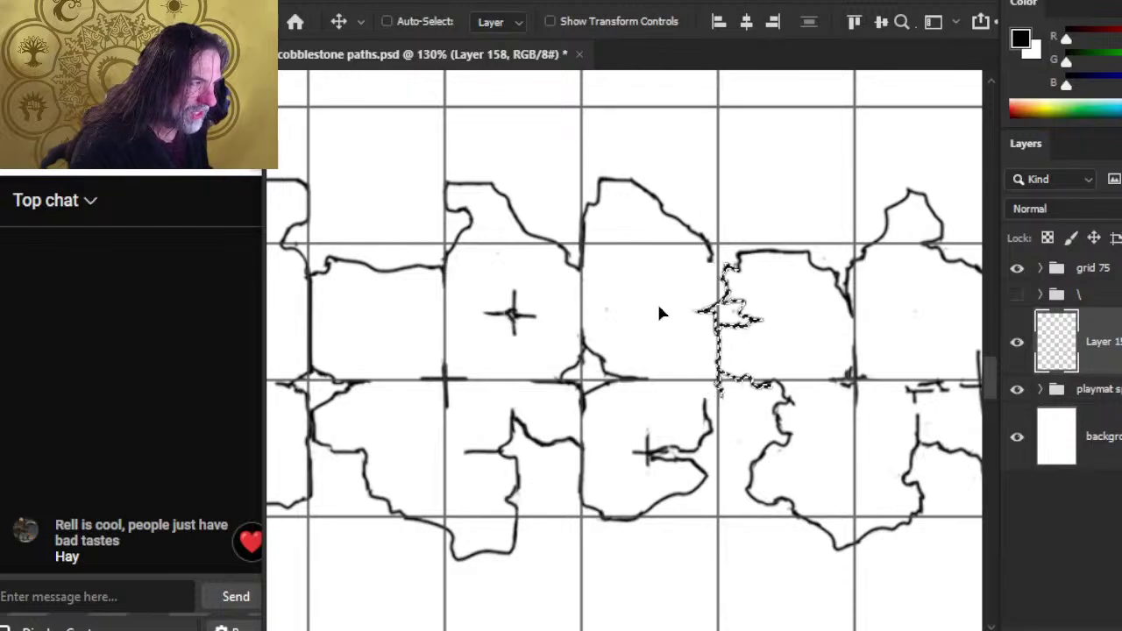
key("l")
key("ctrl+d")
Step: Bridge the gap below the shifted edge by drawing a rugged line down to the lower stone's right side
key("e")
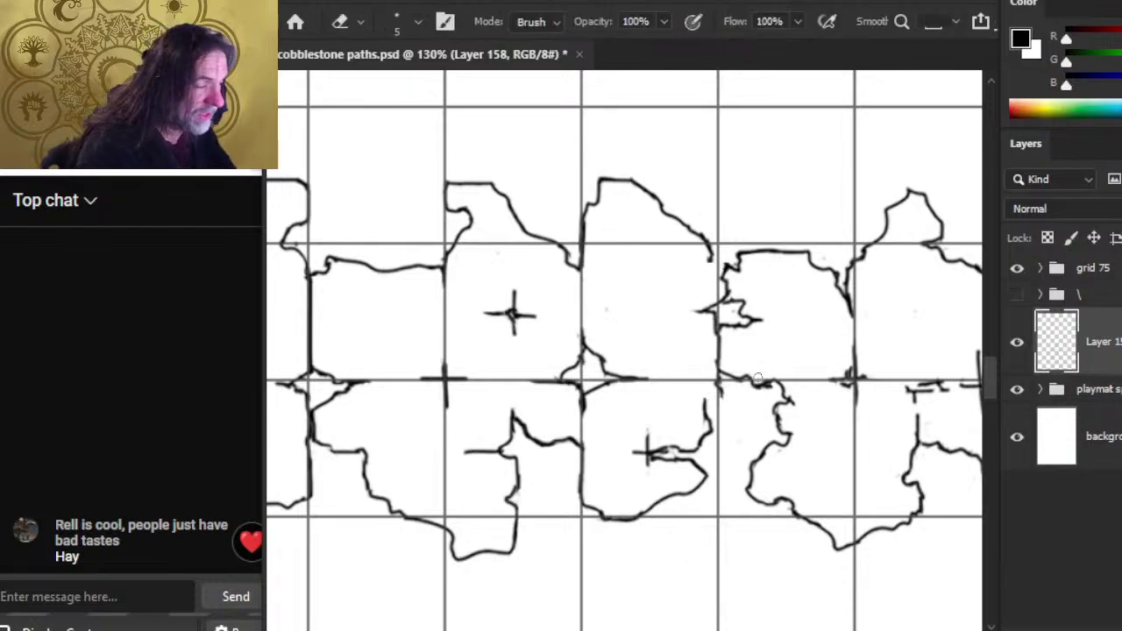
key("b")
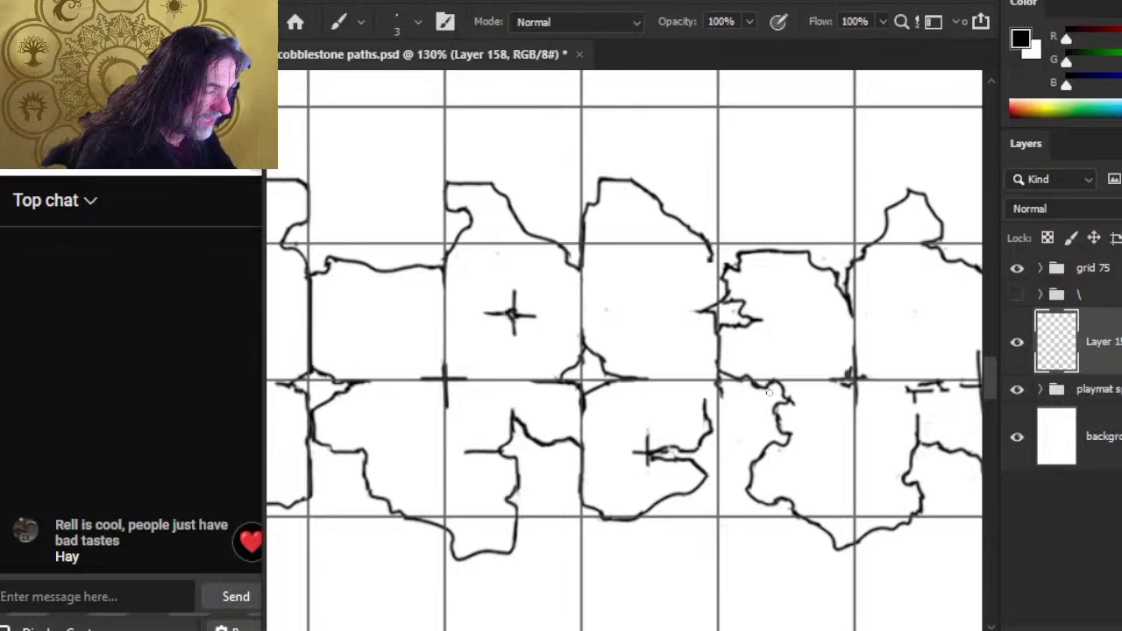
key("e")
key("b")
mouse_move(704, 400)
left_mouse_down()
mouse_move(705, 414)
mouse_move(720, 394)
left_mouse_up()
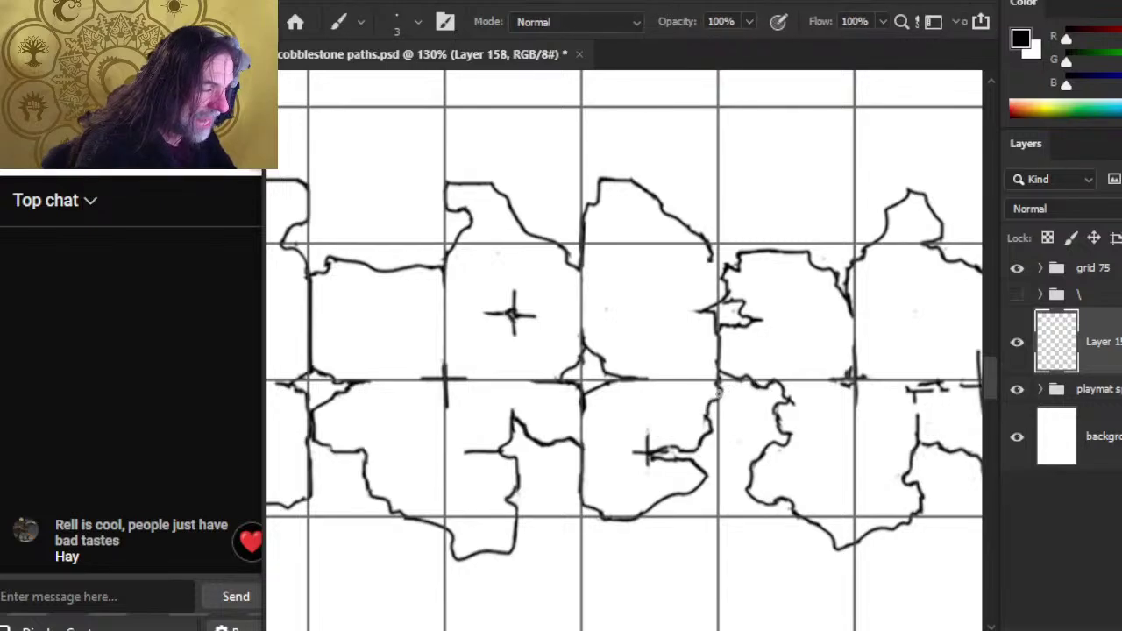
Step: Reduce the eraser size to 3 and erase the vertical tick at the tip of the lower stone's notch
key("e")
key("bracketleft")
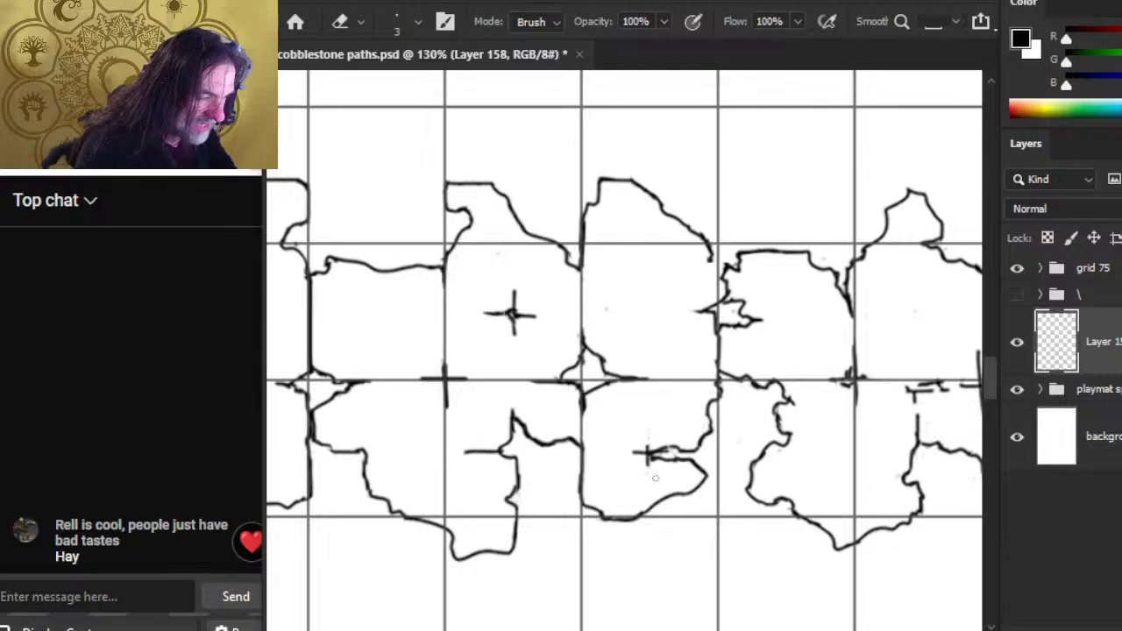
mouse_move(674, 454)
left_mouse_down()
mouse_move(686, 469)
mouse_move(675, 452)
left_mouse_up()
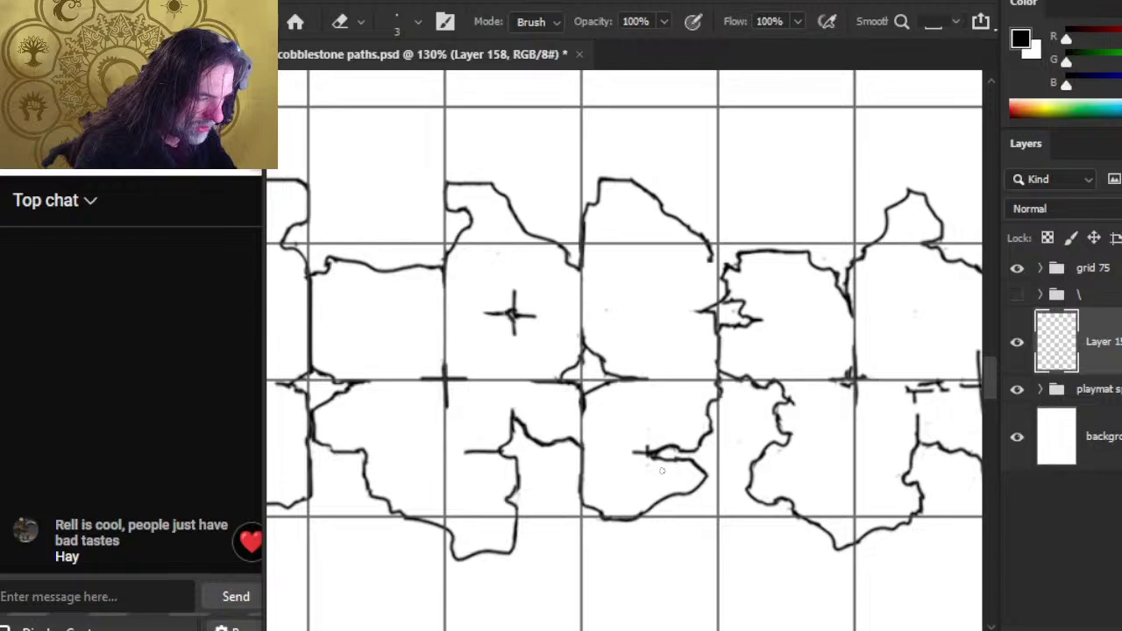
left_click_drag(653, 443, 685, 464)
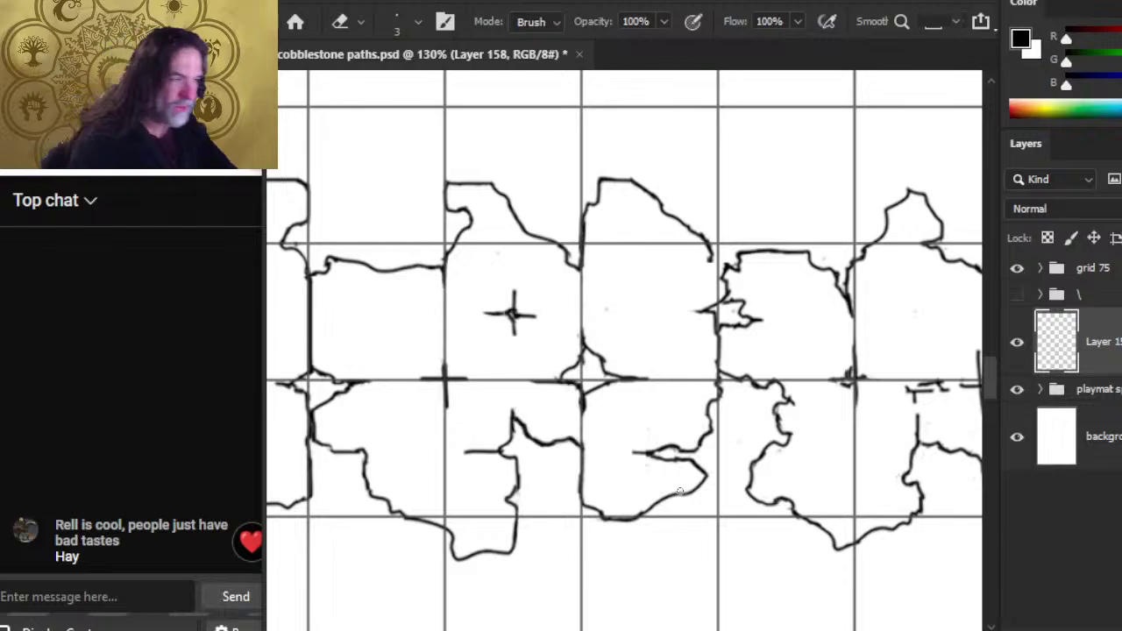
Step: Connect the tall pointed stone's right shoulder to the shifted jagged edge and clean up the rough joint
key("b")
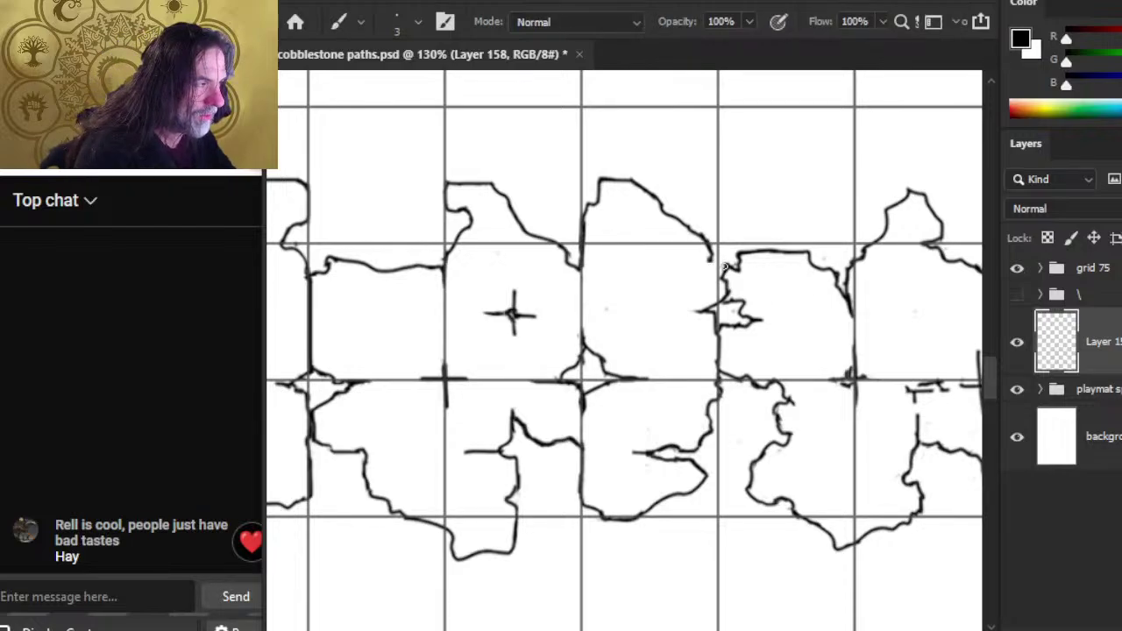
key("e")
left_click_drag(726, 264, 723, 280)
key("b")
key("e")
key("b")
key("e")
key("b")
key("e")
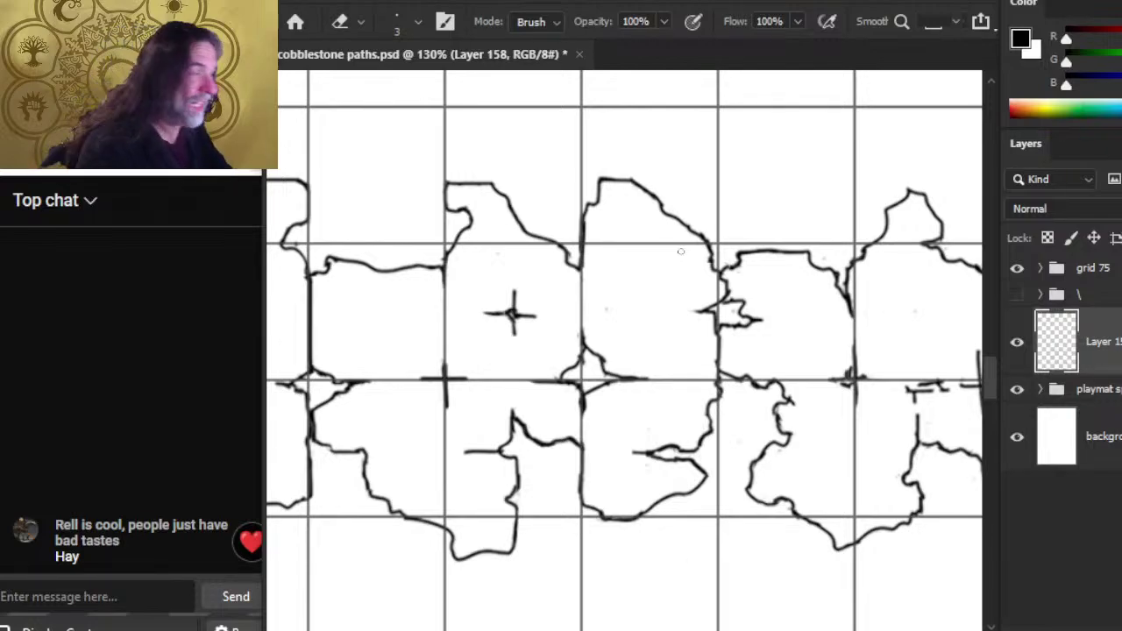
Step: Reshape the neighbouring stone's flat top right corner into a sloping, rugged edge
mouse_move(805, 260)
left_mouse_down()
mouse_move(816, 249)
mouse_move(803, 263)
mouse_move(834, 277)
left_mouse_up()
key("b")
key("e")
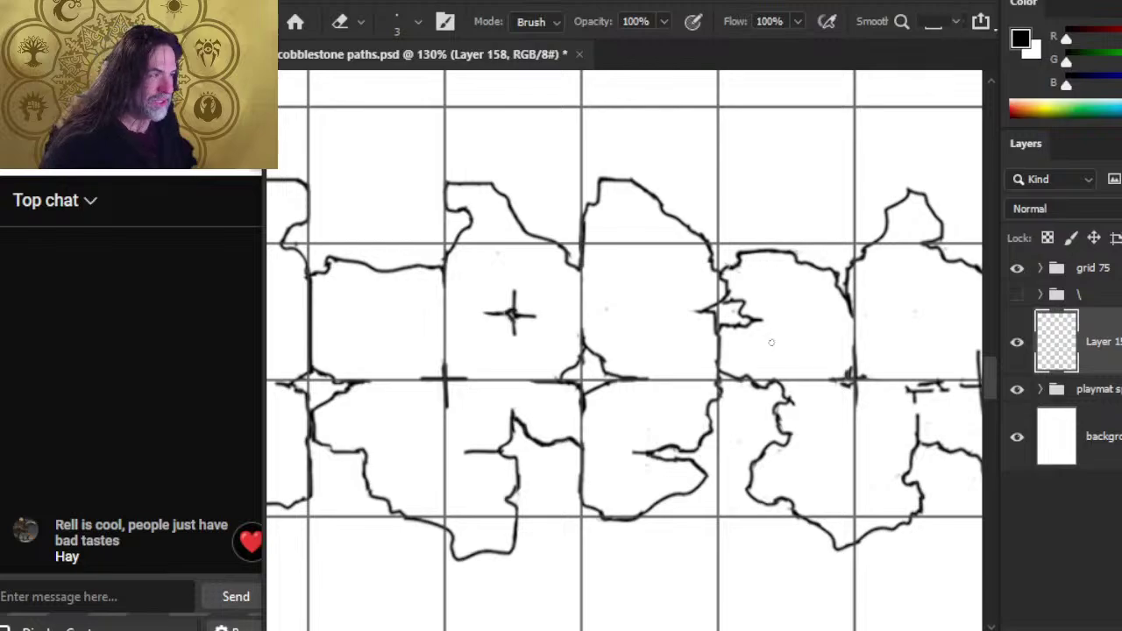
Step: Close the gap in the broken vertical edge below the dashed guide mark with a rugged line
mouse_move(771, 342)
left_mouse_down()
mouse_move(719, 363)
mouse_move(706, 385)
mouse_move(747, 400)
left_mouse_up()
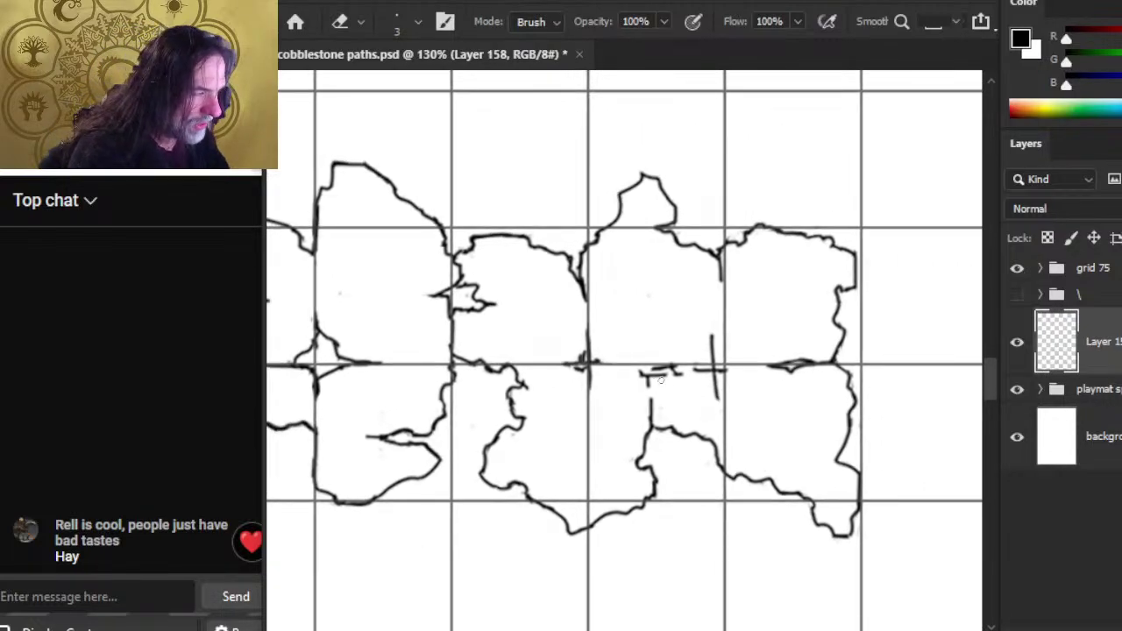
key("b")
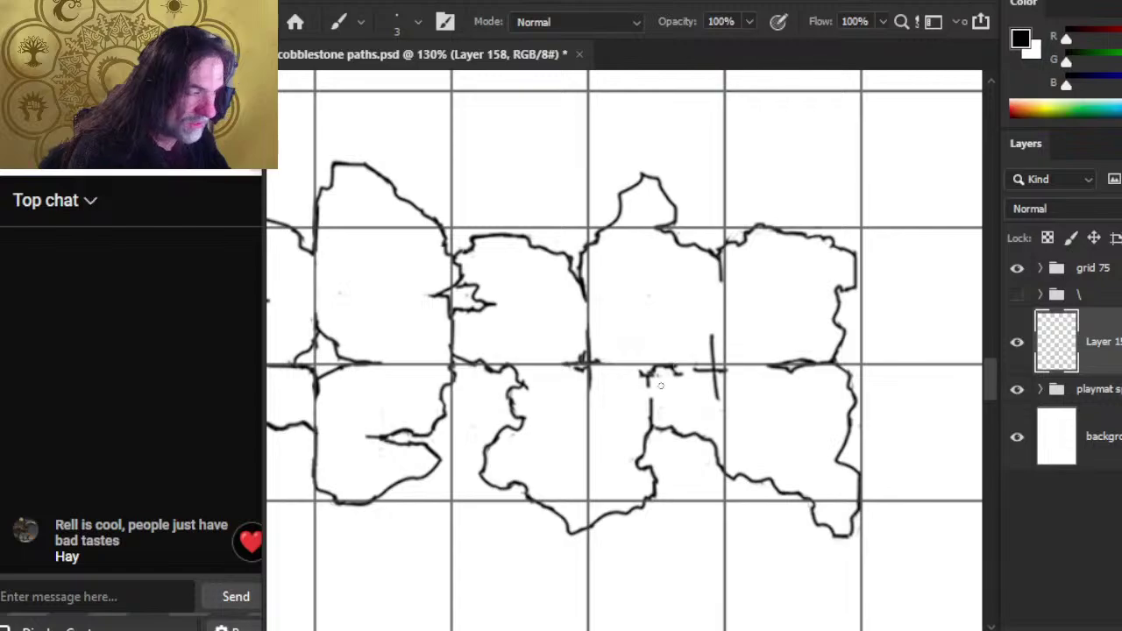
key("e")
key("b")
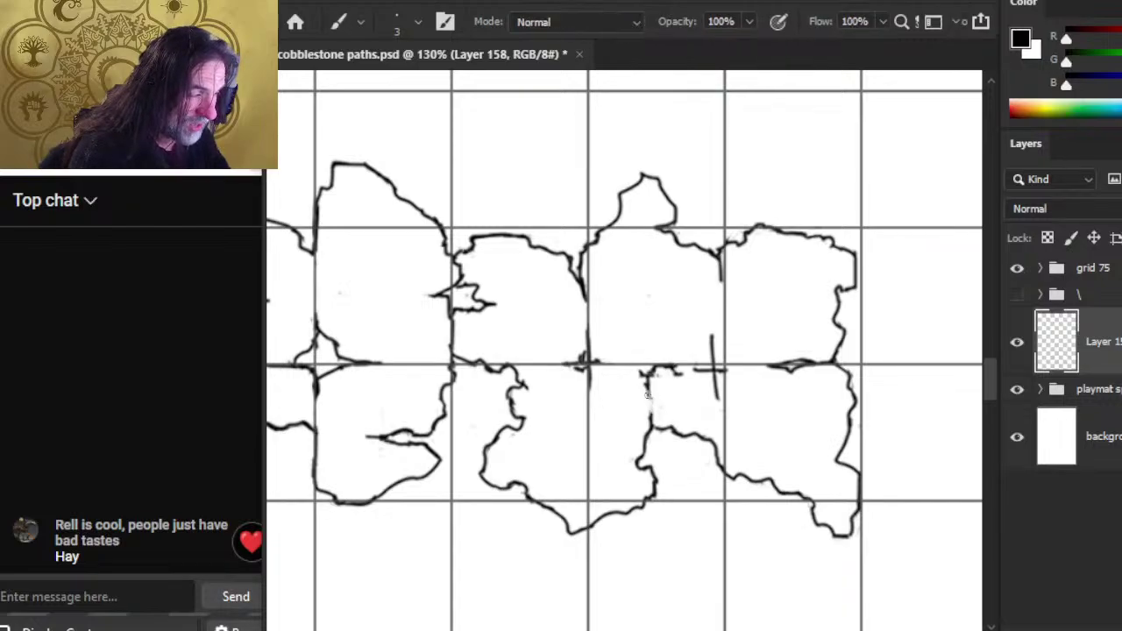
key("e")
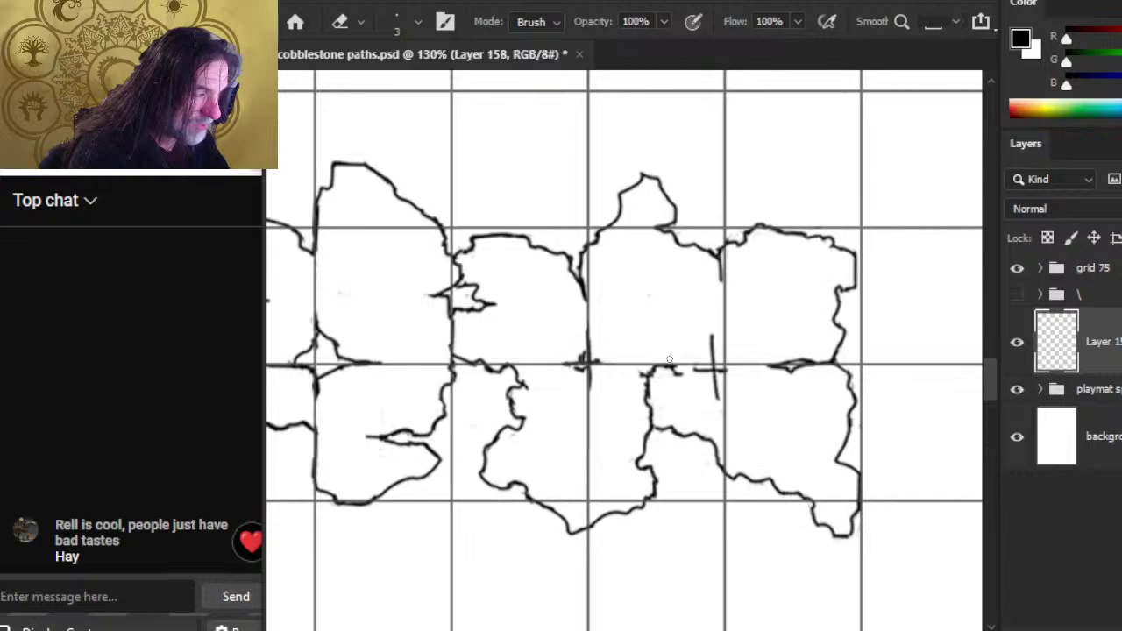
Step: Add a small jagged notch to the inner corner where the vertical edge meets the former guide mark
key("b")
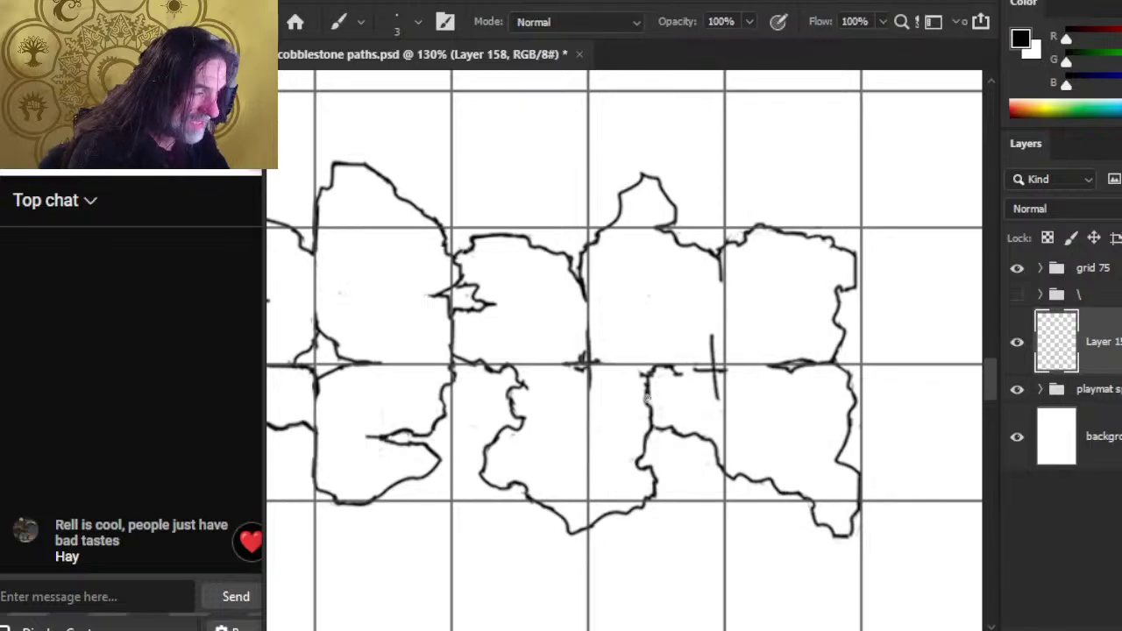
mouse_move(649, 397)
left_mouse_down()
mouse_move(684, 373)
mouse_move(647, 383)
mouse_move(654, 406)
left_mouse_up()
key("e")
key("b")
key("e")
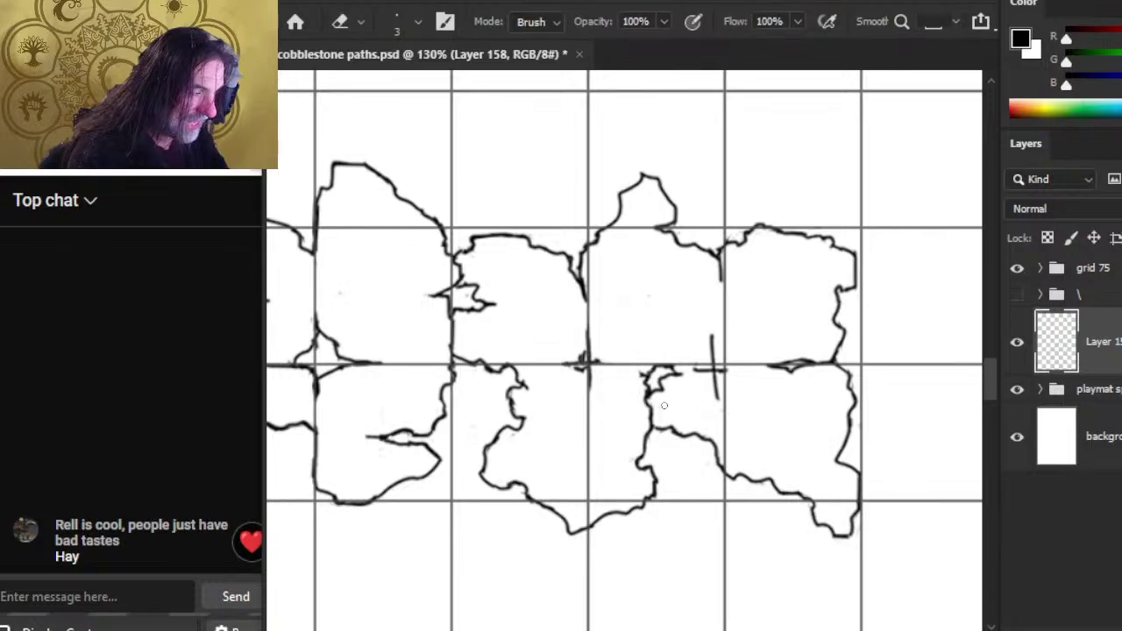
Step: Rework the rough cross at the grid intersection below the two upper stones into a hollow, tapered star-shaped joint
mouse_move(586, 368)
left_mouse_down()
mouse_move(588, 358)
mouse_move(596, 365)
mouse_move(588, 357)
left_mouse_up()
key("b")
key("e")
key("b")
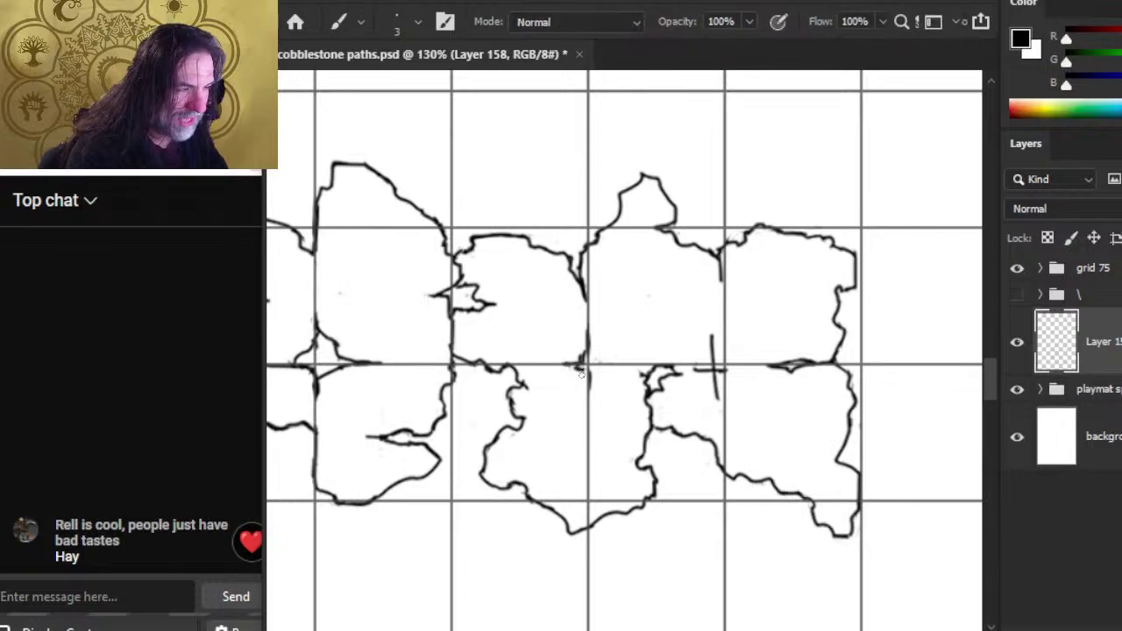
key("e")
key("b")
key("e")
mouse_move(580, 369)
left_mouse_down()
mouse_move(596, 386)
mouse_move(588, 365)
left_mouse_up()
key("b")
key("e")
key("b")
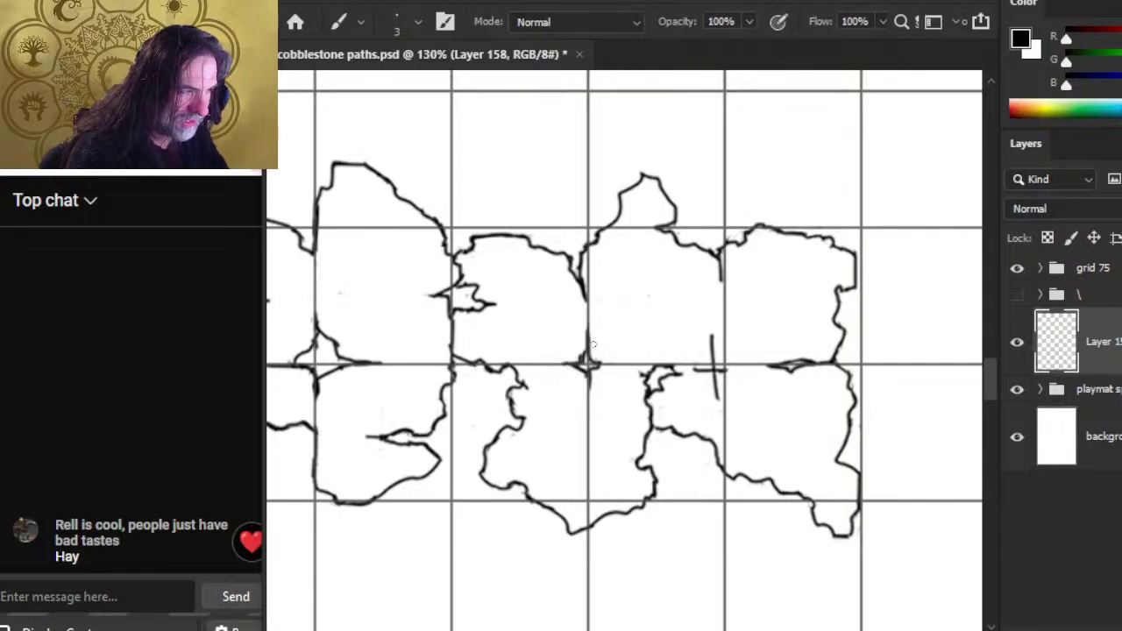
key("e")
Step: Move the offset cross mark onto the neighbouring grid intersection and deselect it
key("l")
mouse_move(701, 321)
left_mouse_down()
mouse_move(694, 370)
mouse_move(705, 409)
mouse_move(744, 390)
mouse_move(704, 322)
left_mouse_up()
key("v")
left_click_drag(717, 373, 732, 372)
key("l")
key("ctrl+d")
Step: Roughen the tapered horizontal joint of the far-right stones and redraw the lower right edge of the upper stone
key("b")
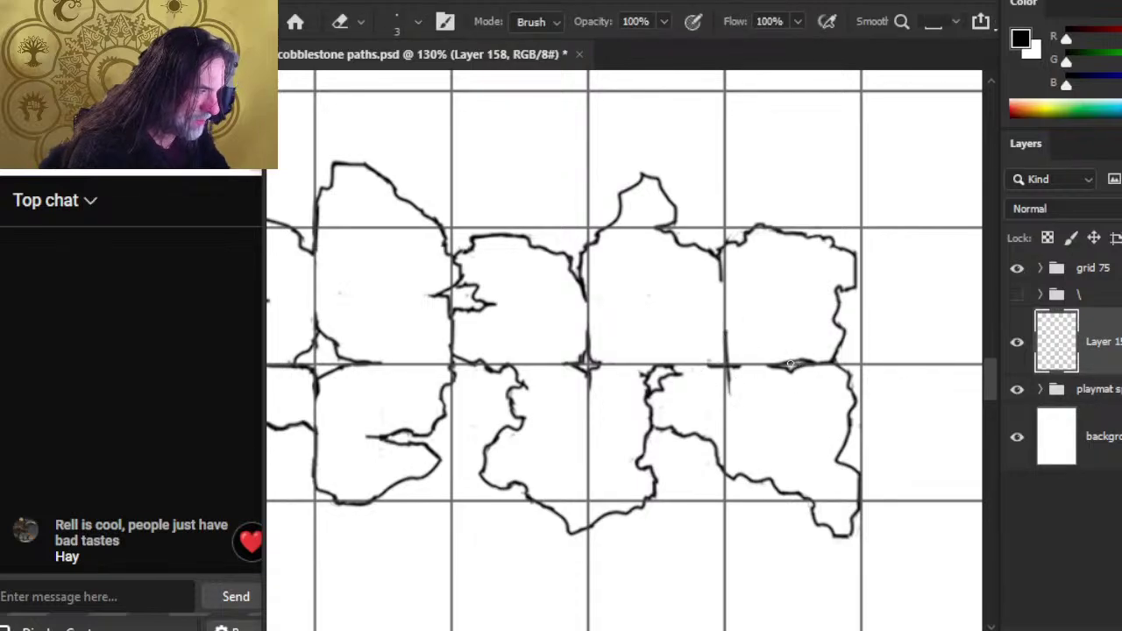
key("b")
key("e")
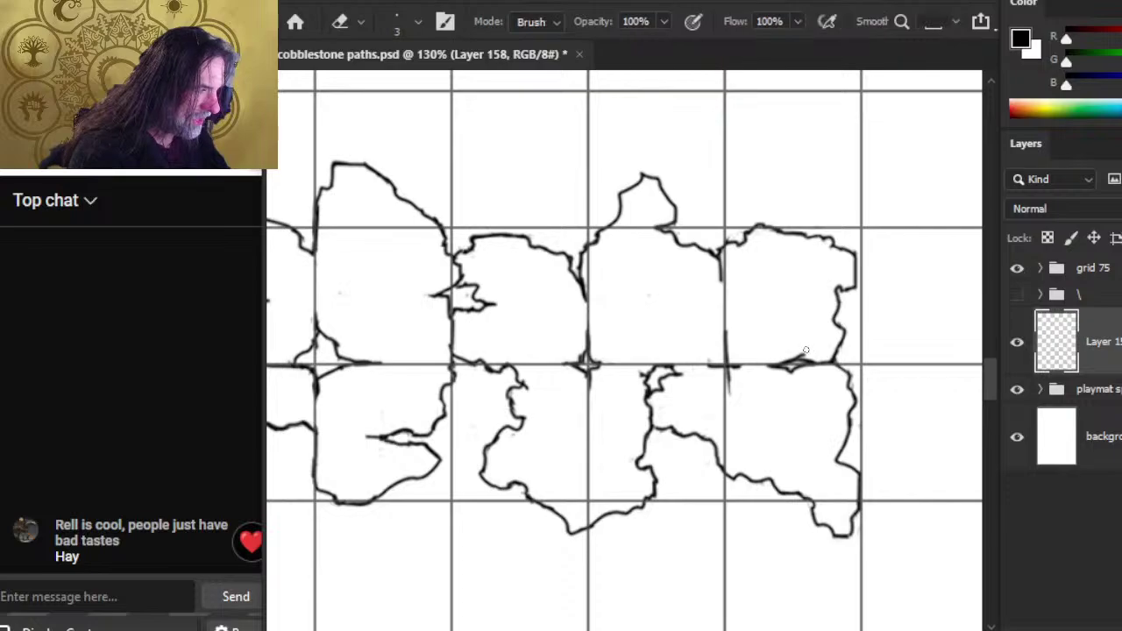
key("b")
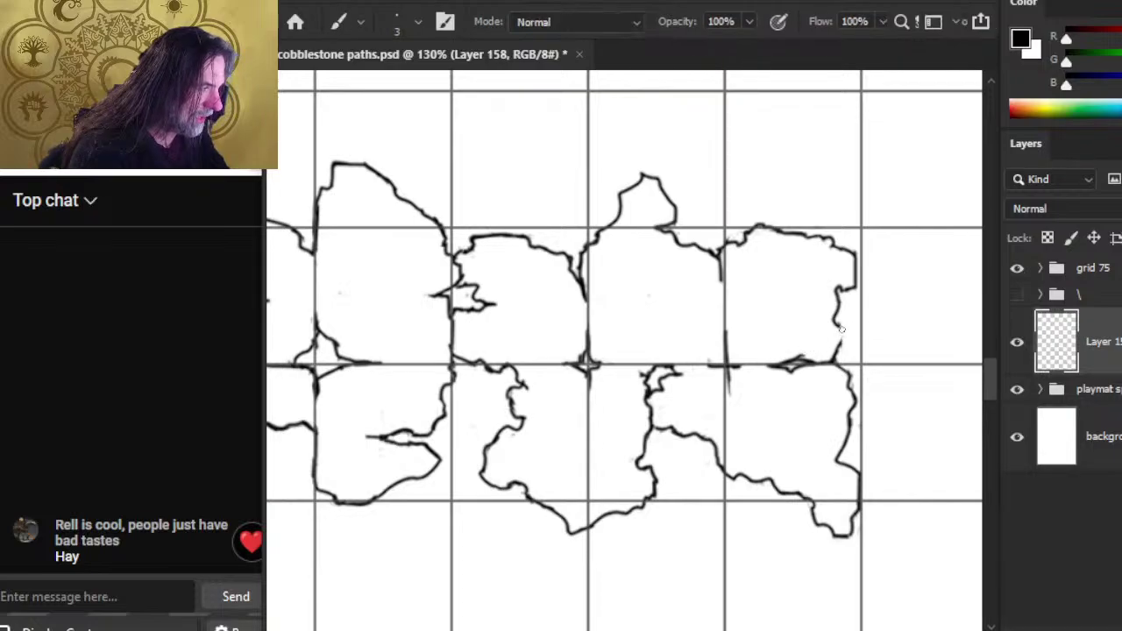
Step: Thin the moved cross mark's arms and reshape it into a hollow, tapered star-shaped joint
key("e")
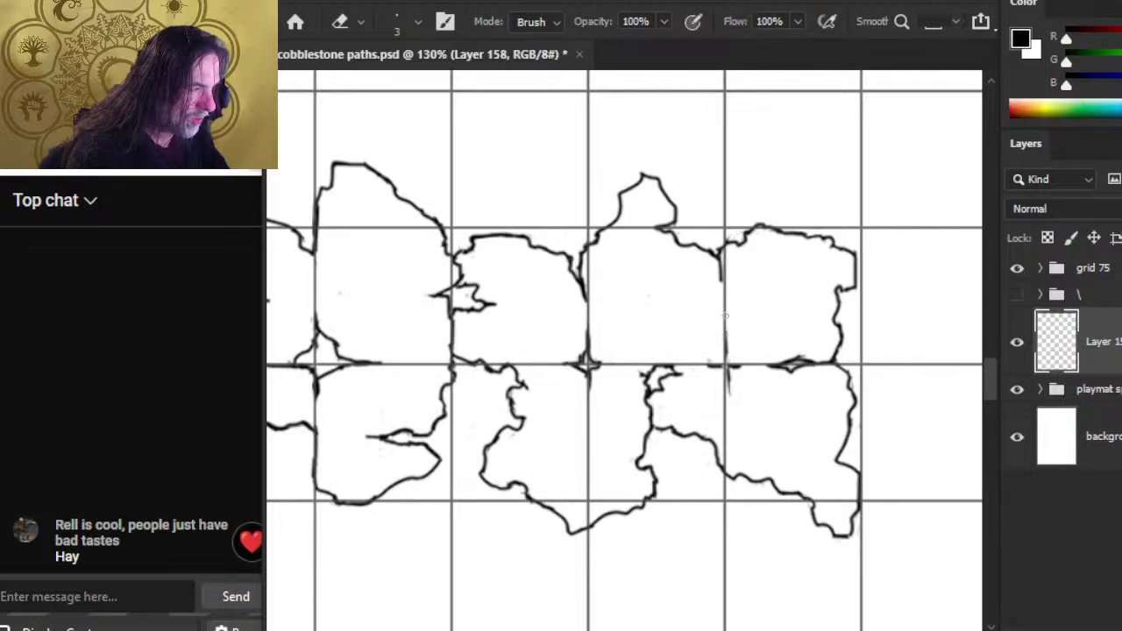
key("b")
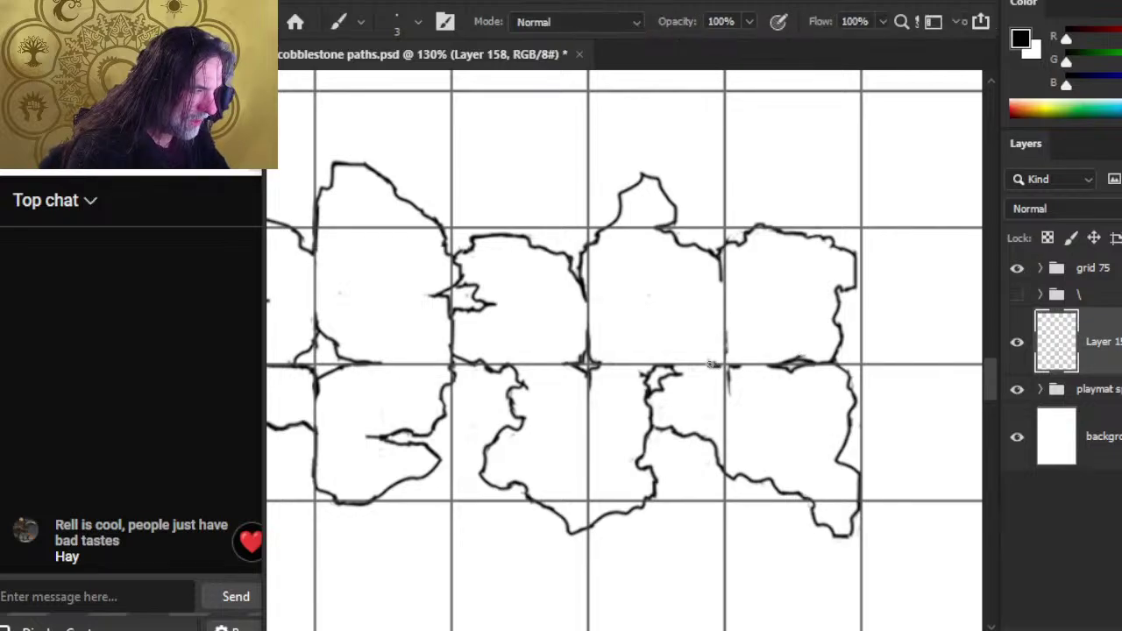
key("e")
key("b")
key("e")
key("b")
left_click_drag(736, 366, 726, 355)
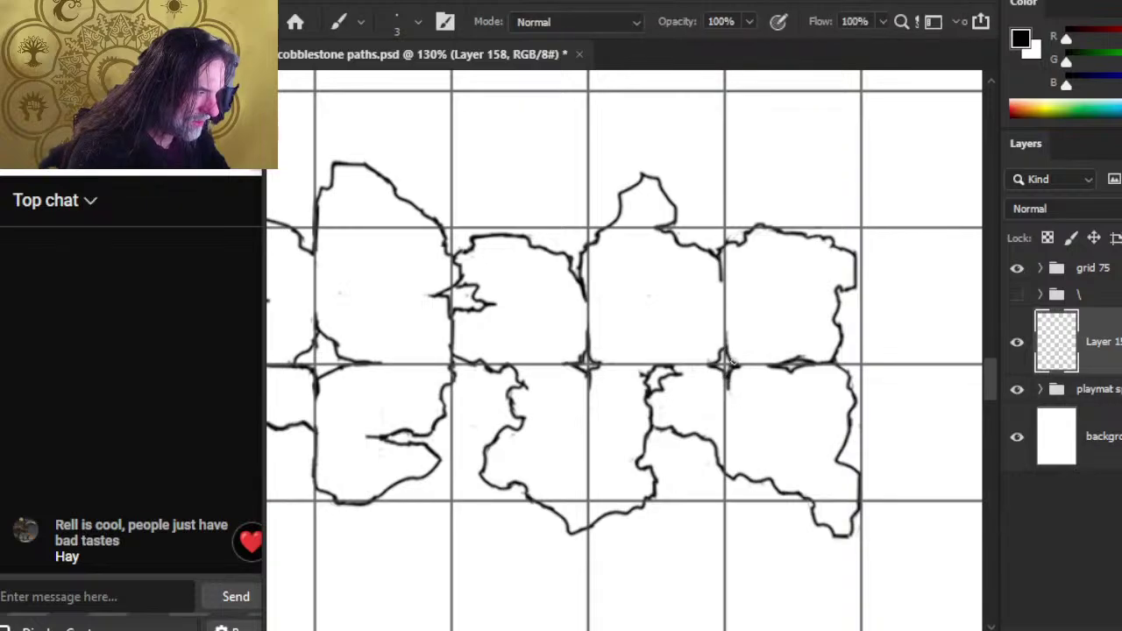
Step: Clean up the lower arm of the star-shaped joint between the far-right stones
key("e")
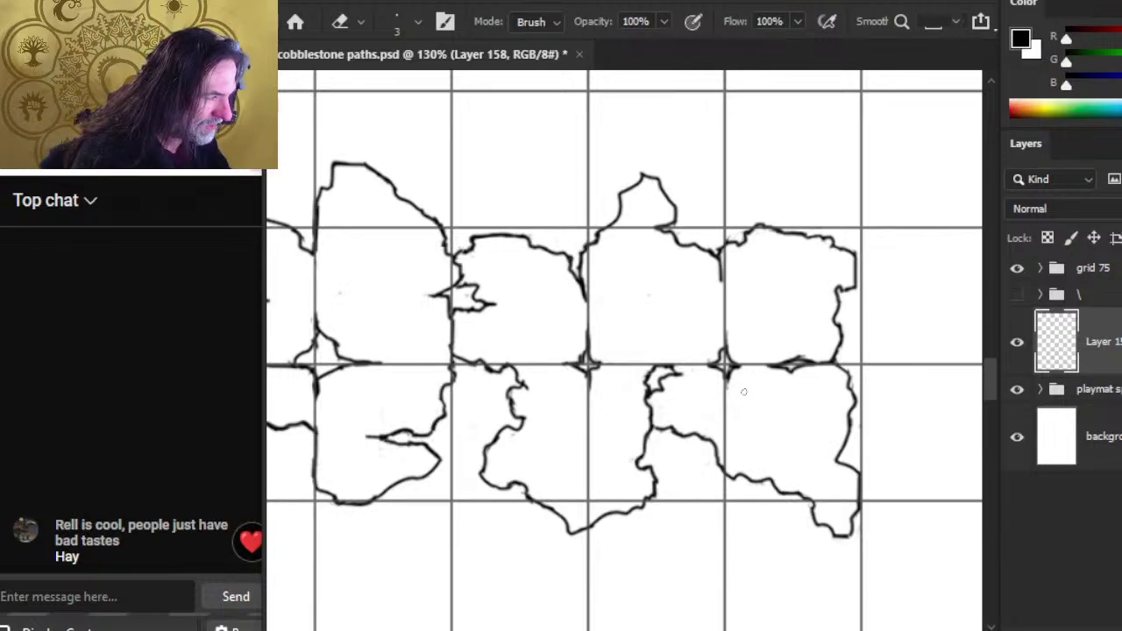
key("b")
key("e")
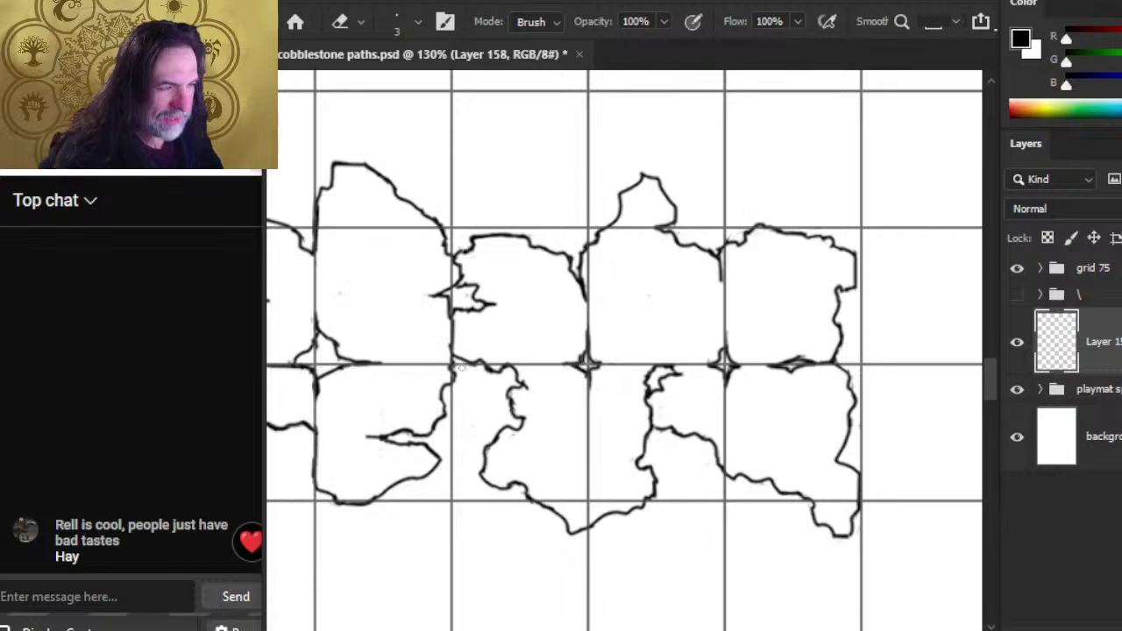
Step: Close the gap in the left edge of the second path row's leftmost stone and roughen the slope below it
key("z")
scroll(539, 381, "down", 3)
scroll(521, 451, "down", 2)
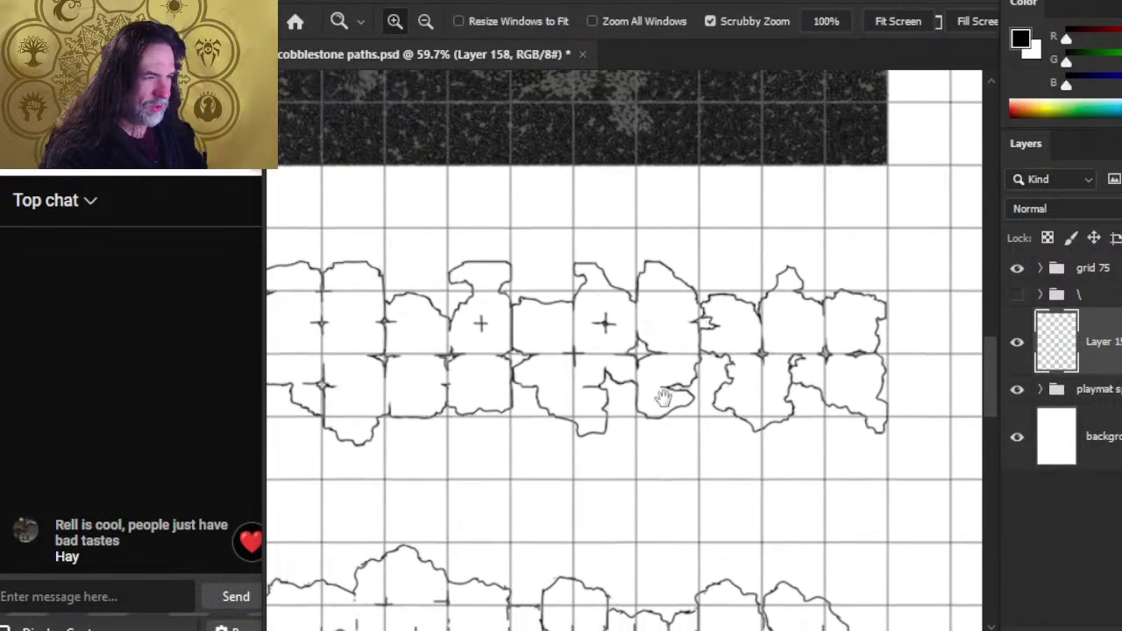
scroll(695, 436, "down", 2)
scroll(546, 441, "down", 2)
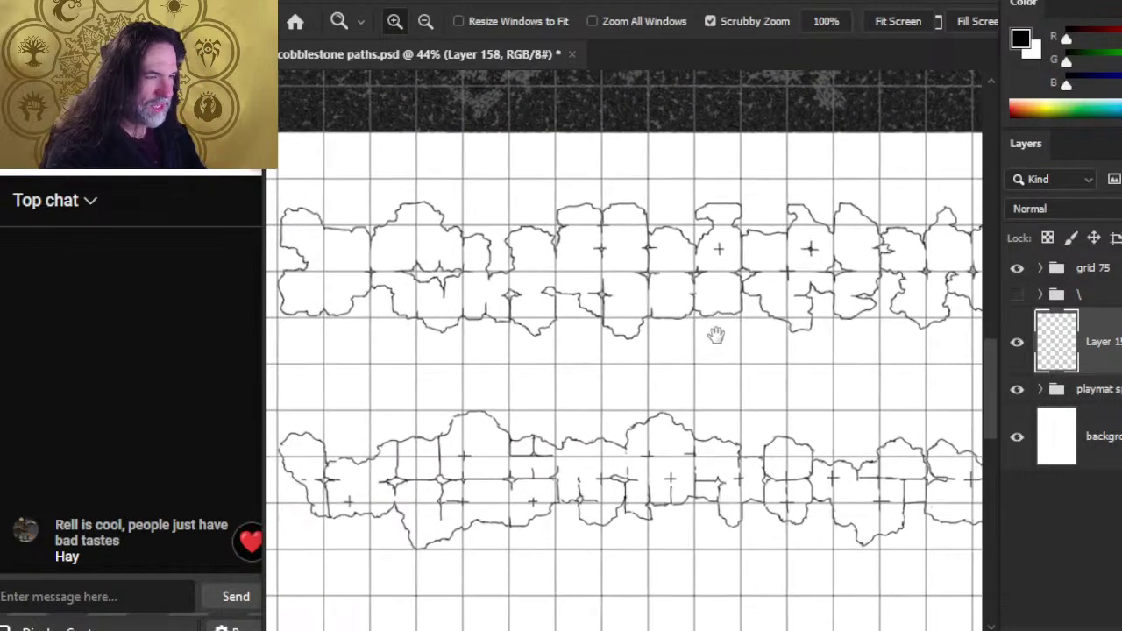
left_click_drag(496, 432, 571, 393)
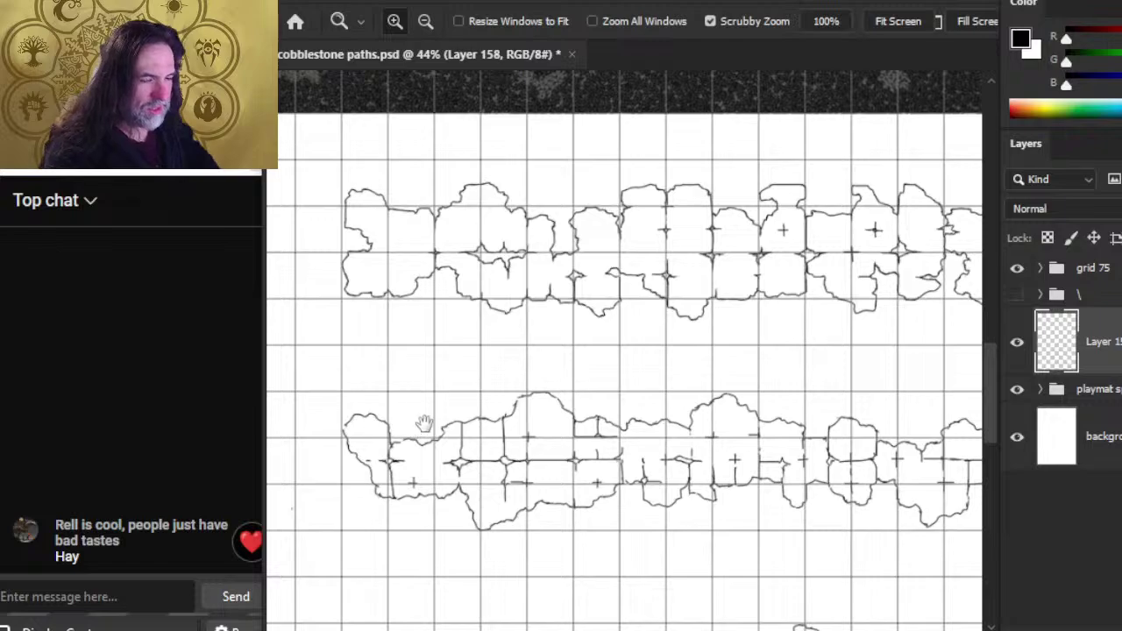
left_click_drag(422, 431, 509, 389)
scroll(510, 388, "up", 3)
scroll(504, 399, "up", 2)
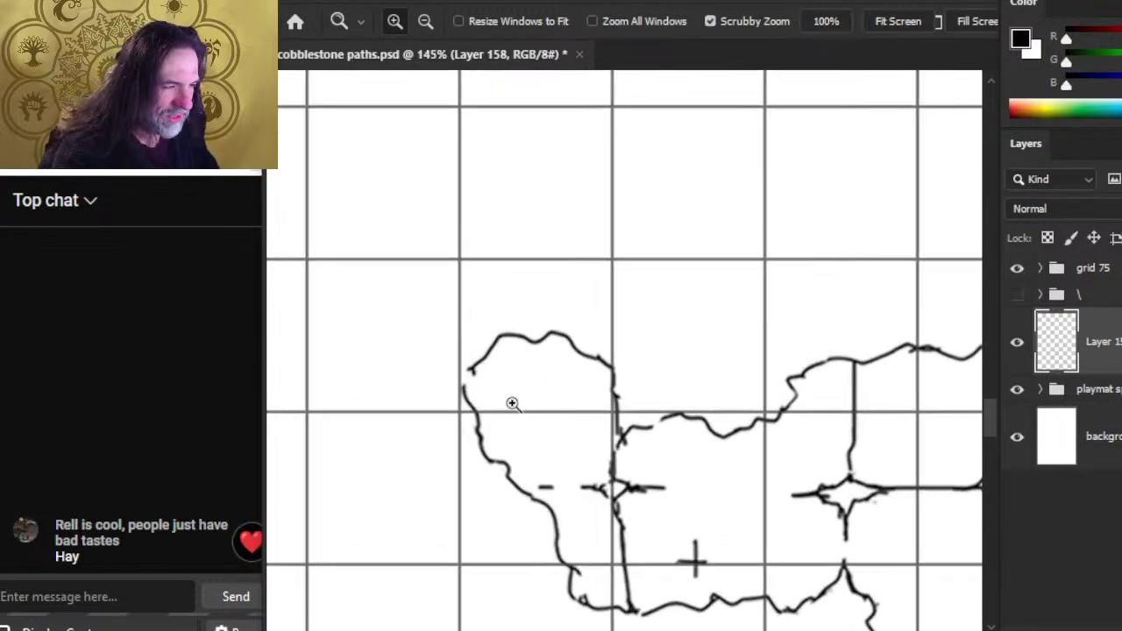
key("e")
key("b")
left_click_drag(478, 360, 467, 412)
key("e")
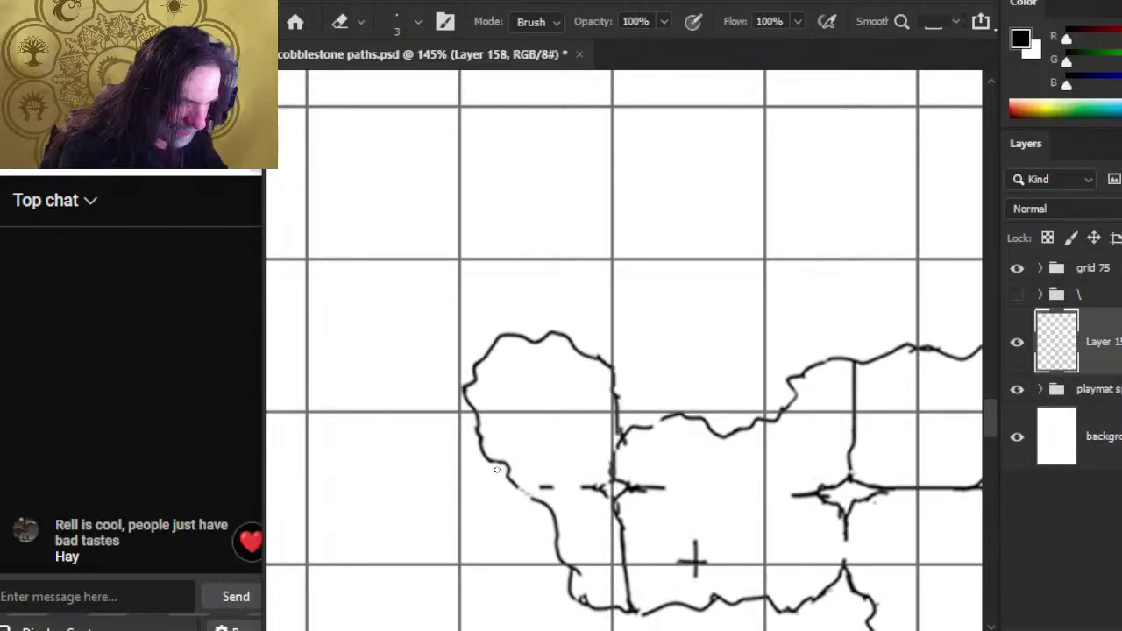
left_click_drag(474, 426, 491, 451)
key("b")
key("e")
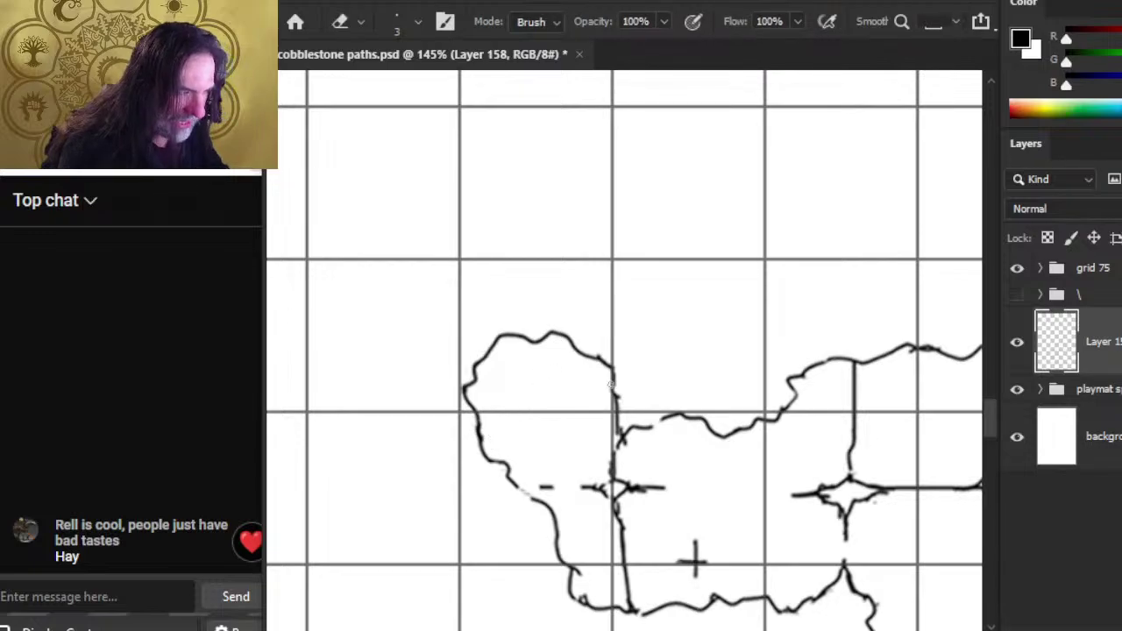
Step: Redraw the upper right edge of the leftmost stone as a rugged curve running down into its star joint
mouse_move(613, 355)
left_mouse_down()
mouse_move(602, 372)
mouse_move(611, 386)
left_mouse_up()
key("b")
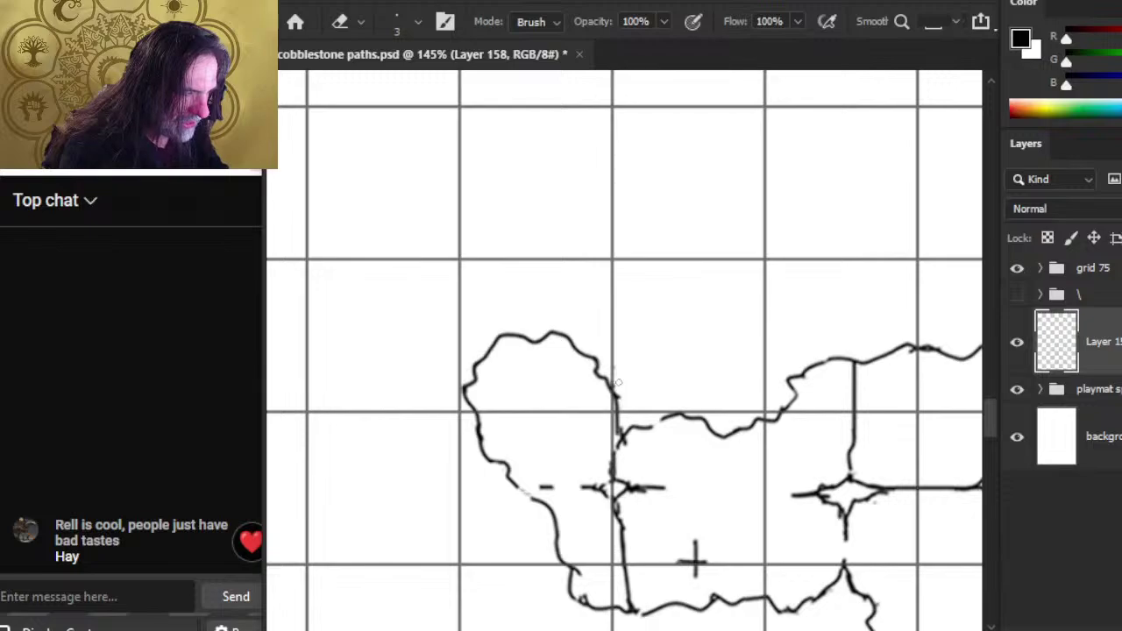
key("b")
key("e")
left_click_drag(619, 395, 617, 434)
key("b")
mouse_move(614, 391)
left_mouse_down()
mouse_move(619, 452)
mouse_move(622, 423)
mouse_move(635, 438)
mouse_move(621, 455)
mouse_move(617, 445)
mouse_move(618, 475)
left_mouse_up()
key("e")
key("b")
key("e")
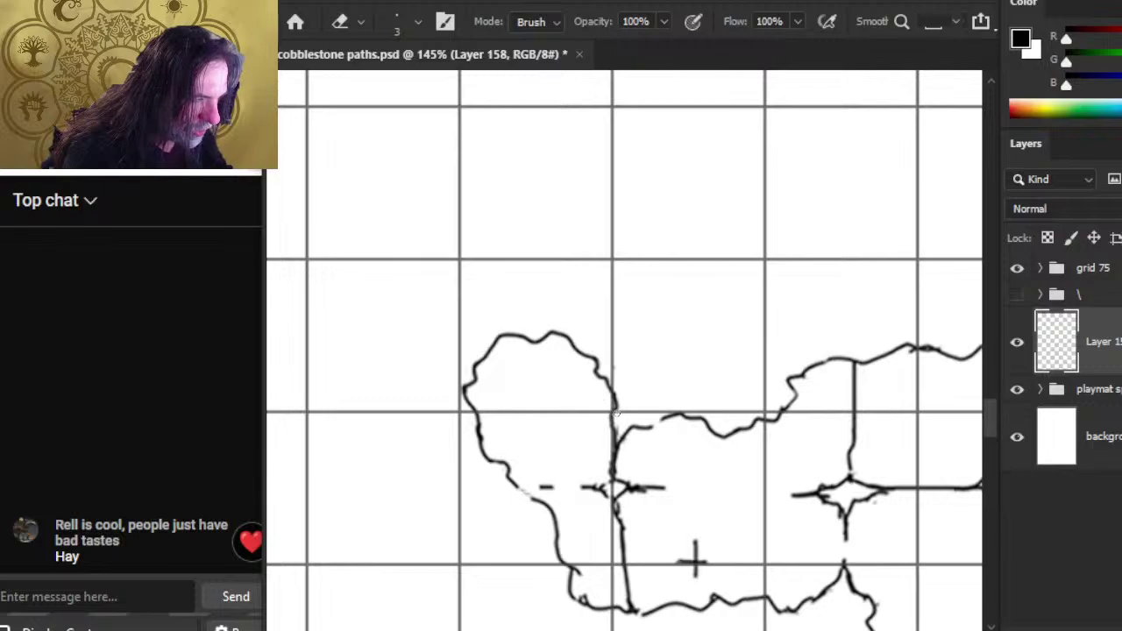
Step: Refine the edge above the leftmost star joint, taper its left arm and replace the stray dash with a connected outer edge
key("b")
key("e")
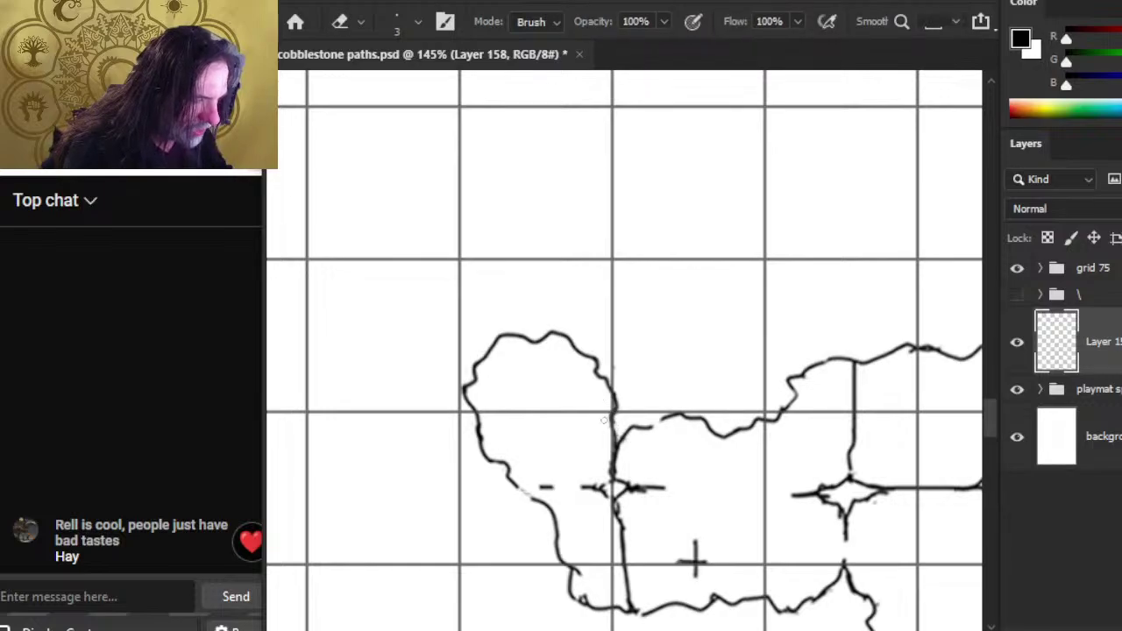
key("b")
key("e")
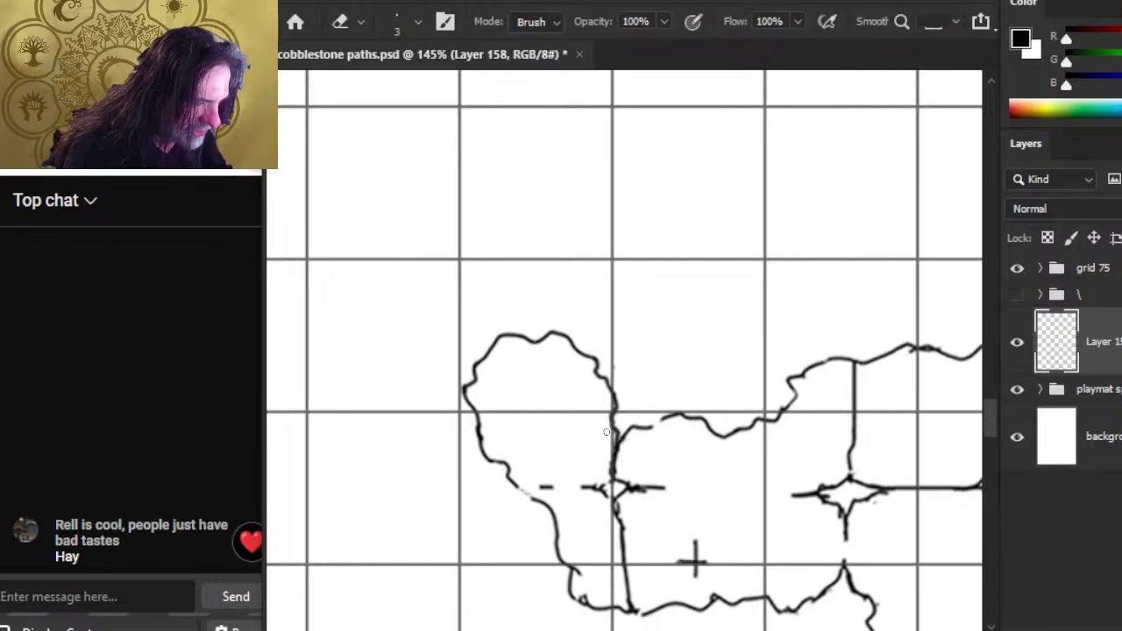
key("b")
key("e")
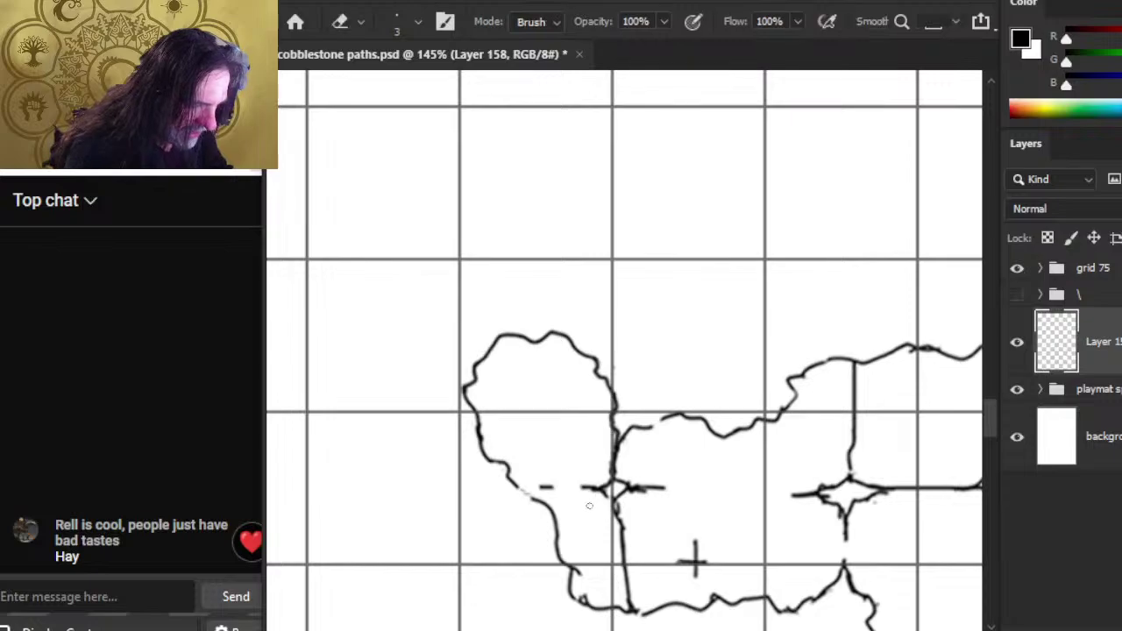
key("b")
key("e")
left_click_drag(559, 491, 541, 488)
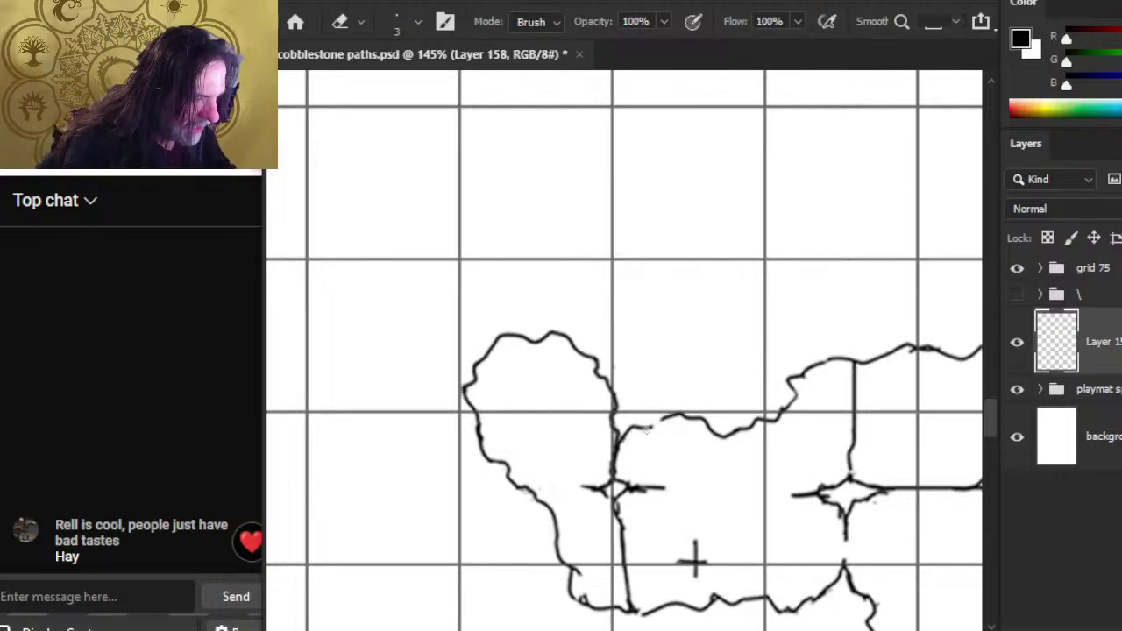
Step: Close the gap in the second stone's upper edge and roughen the edge just above the star joint
key("b")
mouse_move(648, 429)
left_mouse_down()
mouse_move(668, 417)
mouse_move(659, 428)
left_mouse_up()
key("e")
key("b")
key("e")
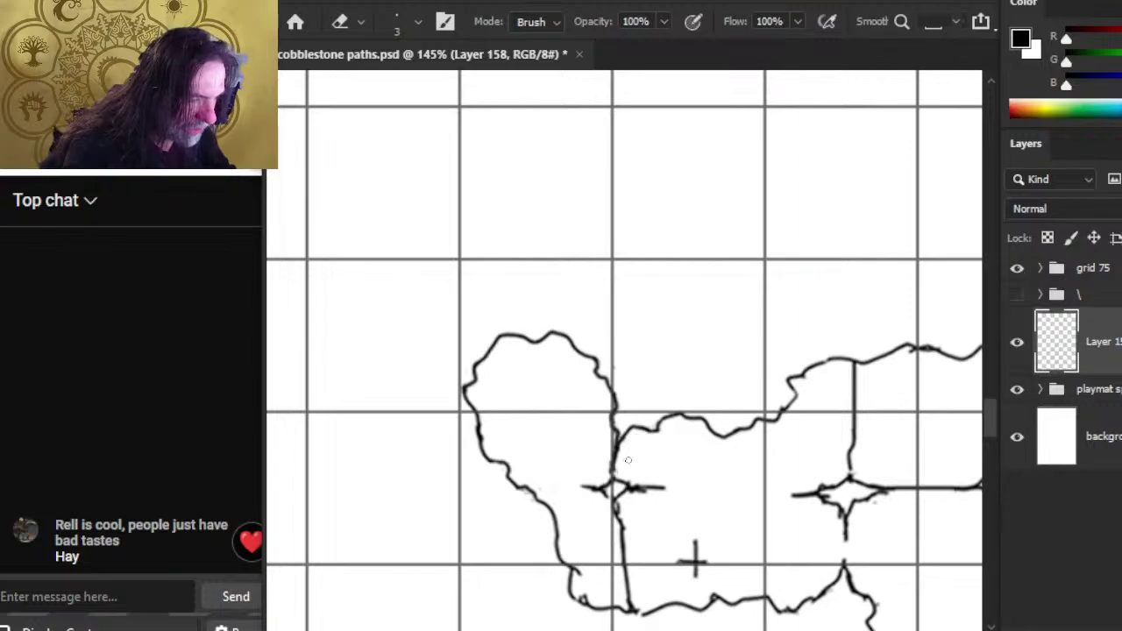
key("b")
key("e")
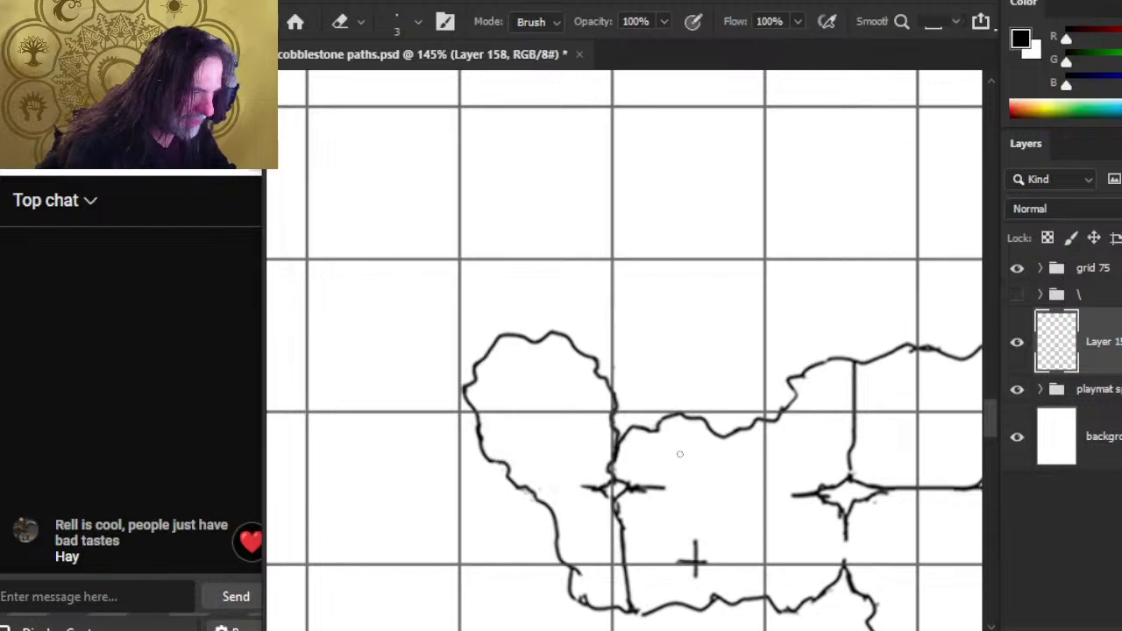
Step: Redraw the stepped rise at the far end of the second stone's upper edge with a rugged, connected line
key("b")
mouse_move(779, 418)
left_mouse_down()
mouse_move(805, 399)
mouse_move(783, 405)
mouse_move(810, 395)
mouse_move(805, 376)
mouse_move(788, 376)
mouse_move(819, 370)
left_mouse_up()
key("e")
key("b")
key("e")
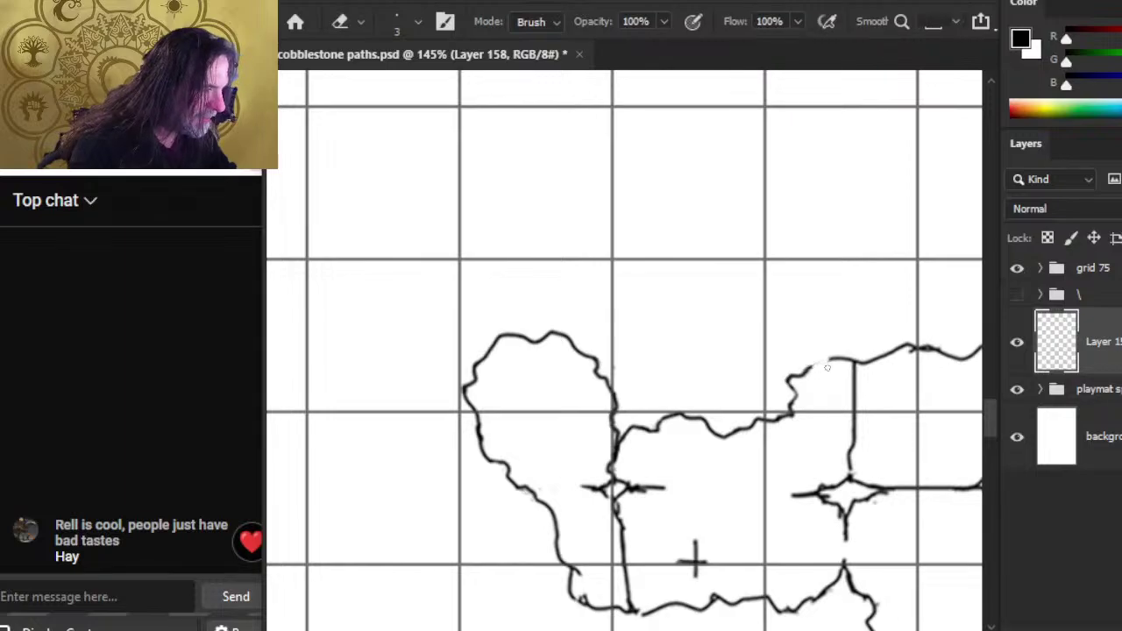
key("b")
Step: Erase the smooth lower left edge of the leftmost stone and redraw its upper part with jagged notches
scroll(702, 394, "down", 2)
scroll(676, 394, "right", 3)
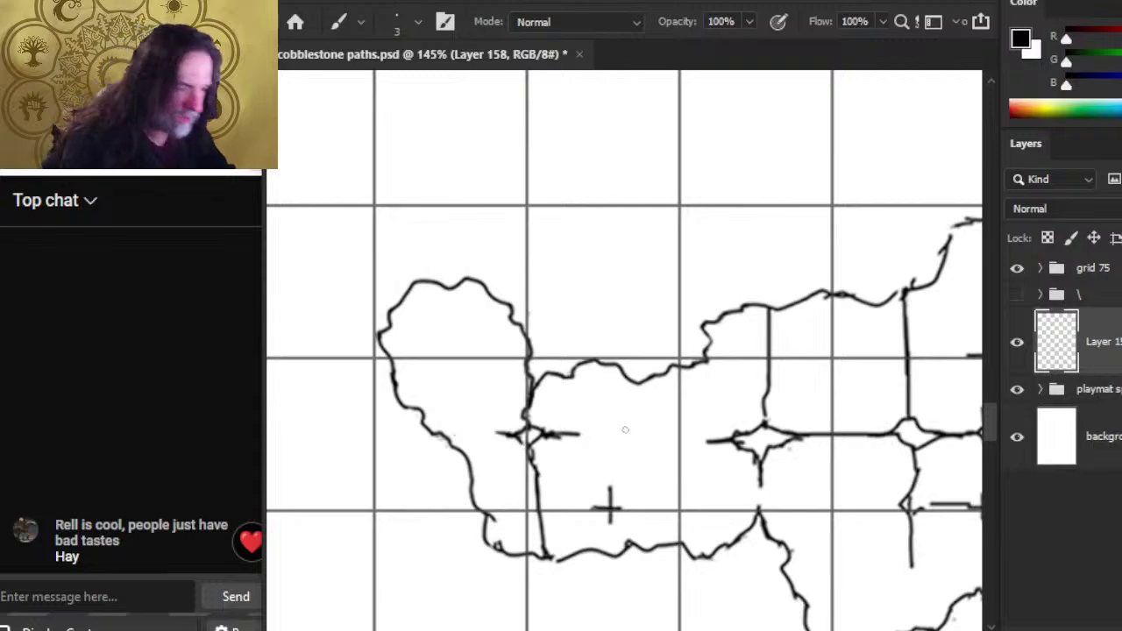
key("e")
mouse_move(491, 525)
left_mouse_down()
mouse_move(487, 542)
mouse_move(491, 498)
left_mouse_up()
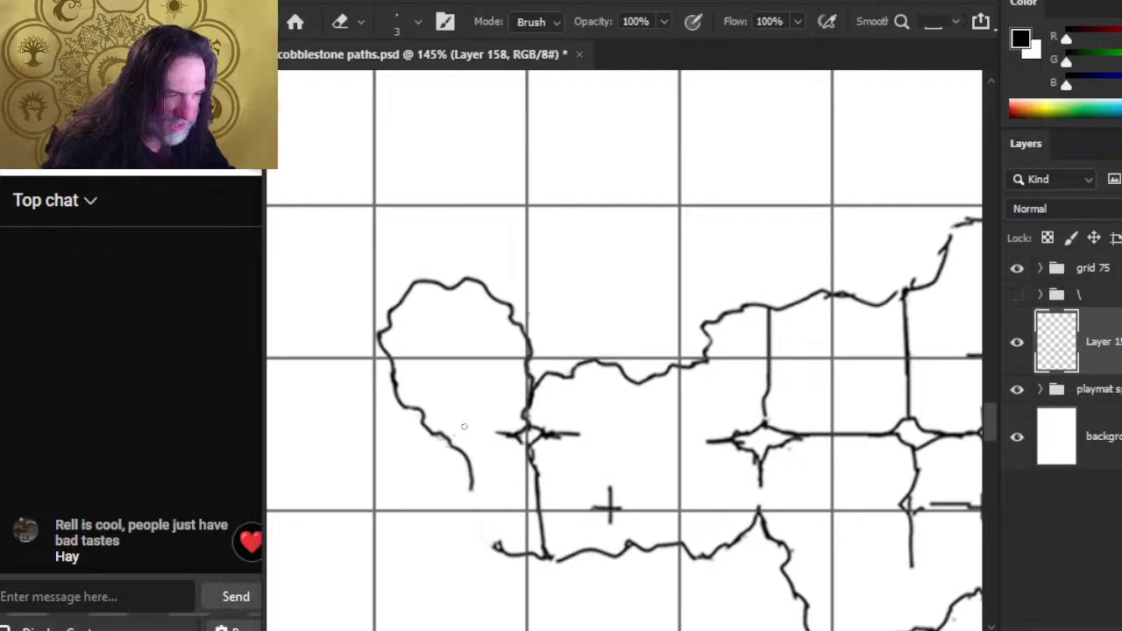
key("b")
mouse_move(473, 488)
left_mouse_down()
mouse_move(463, 478)
mouse_move(486, 483)
mouse_move(492, 464)
mouse_move(473, 480)
mouse_move(465, 458)
mouse_move(481, 491)
left_mouse_up()
key("e")
key("b")
key("e")
key("b")
key("e")
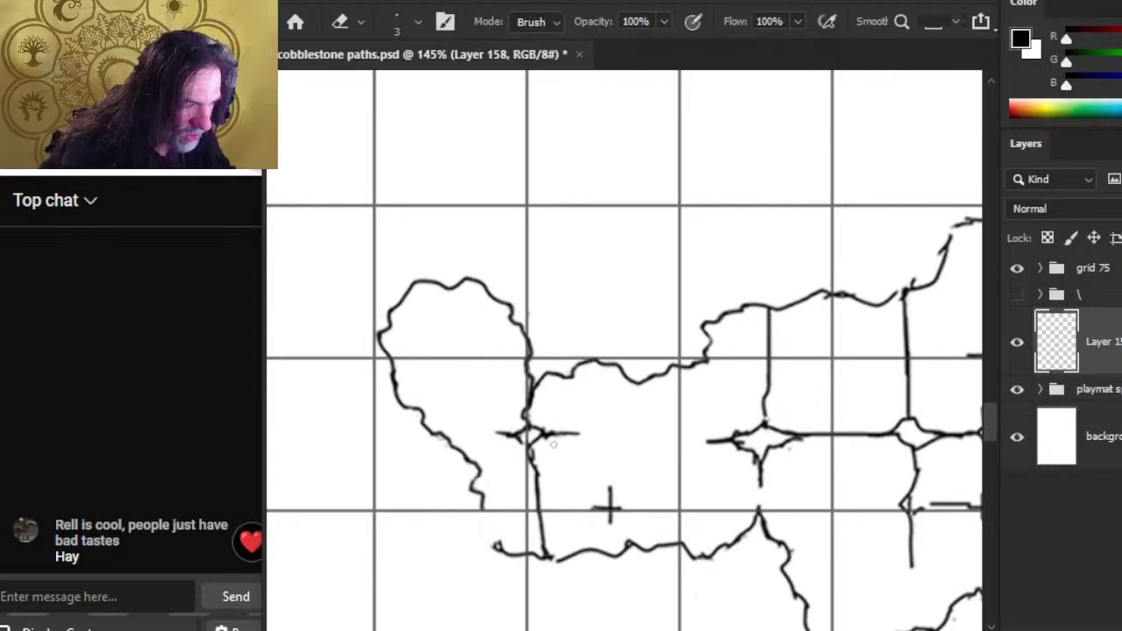
Step: Hollow out the leftmost star joint and sharpen its lower arm
key("b")
key("e")
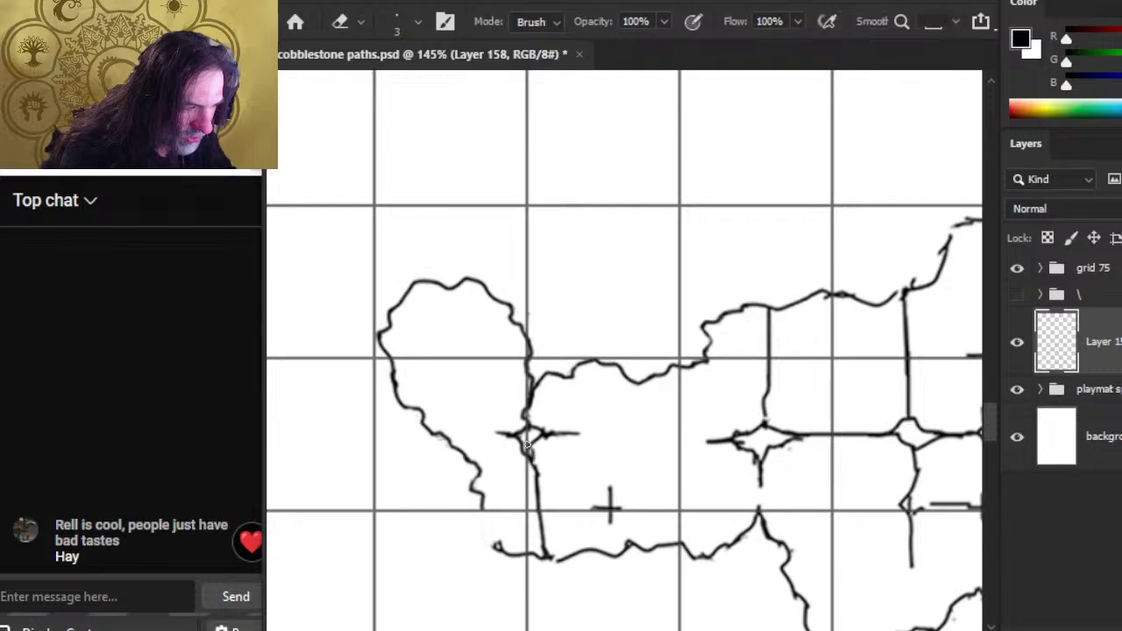
key("b")
key("e")
key("b")
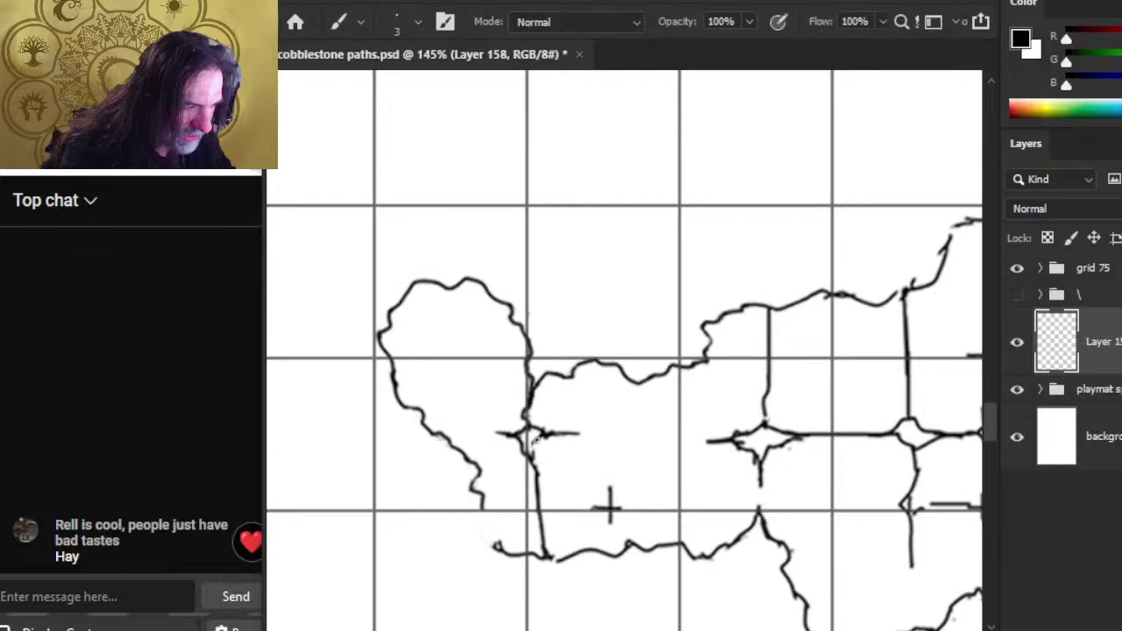
key("e")
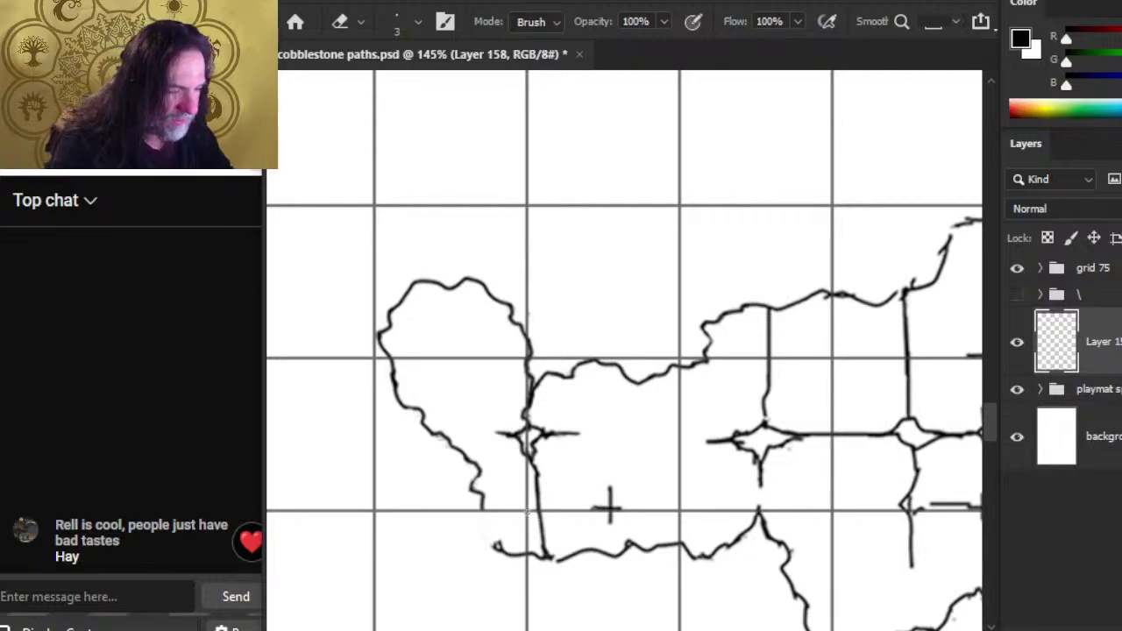
Step: Extend the leftmost stone's jagged lower left edge down to meet its bottom edge
key("b")
key("e")
key("b")
left_click_drag(482, 500, 491, 538)
key("e")
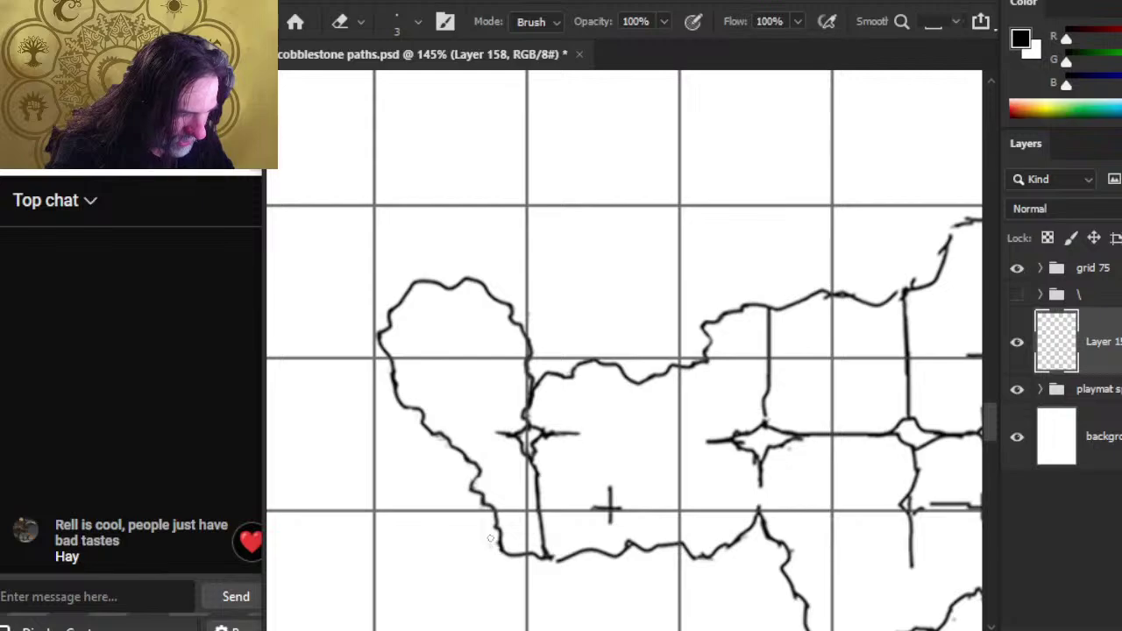
key("b")
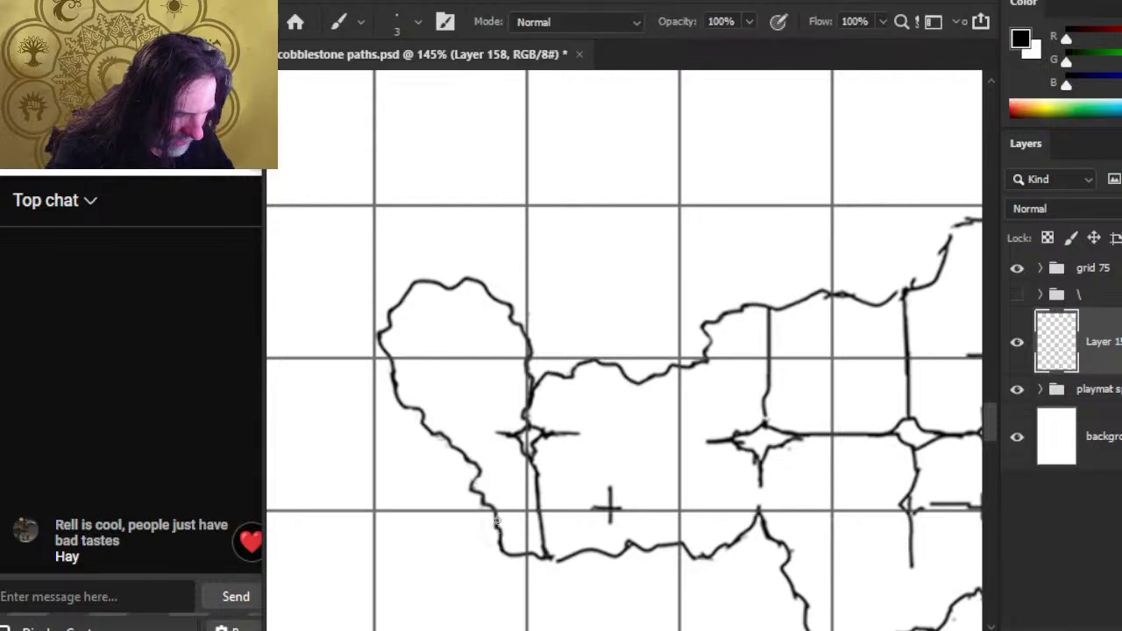
Step: Erase the vertical divider below the leftmost star joint and clear the bottom edge around its foot
key("e")
mouse_move(493, 546)
left_mouse_down()
mouse_move(525, 570)
mouse_move(547, 553)
left_mouse_up()
key("b")
key("e")
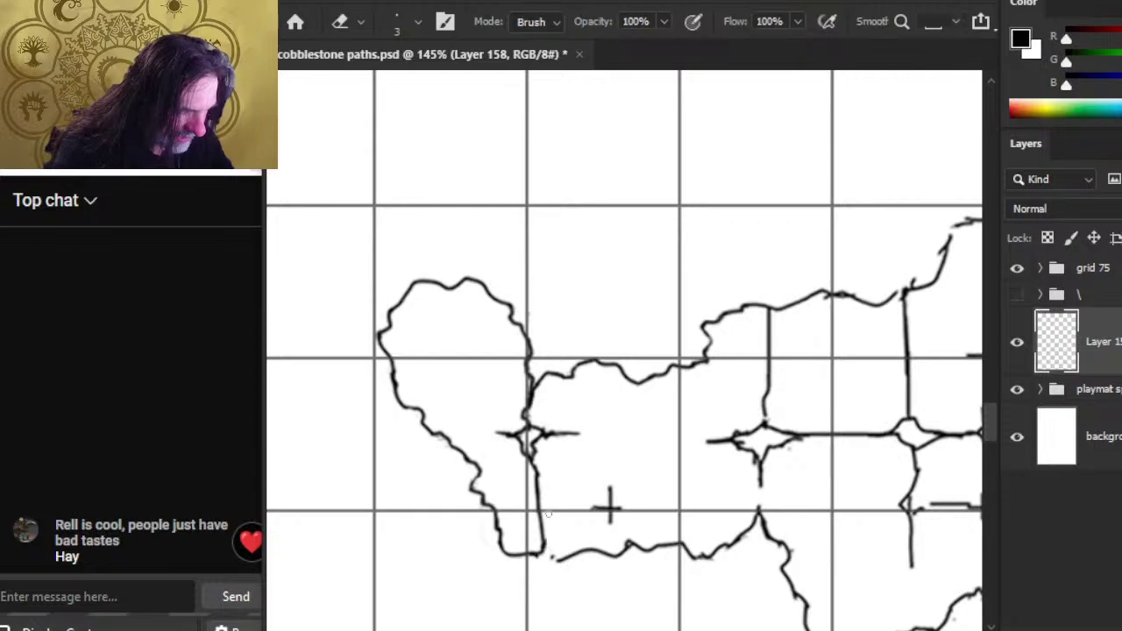
key("bracketright")
key("bracketright")
left_click_drag(537, 460, 542, 458)
mouse_move(543, 525)
left_mouse_down()
mouse_move(553, 556)
mouse_move(503, 550)
mouse_move(526, 549)
left_mouse_up()
key("b")
key("e")
key("b")
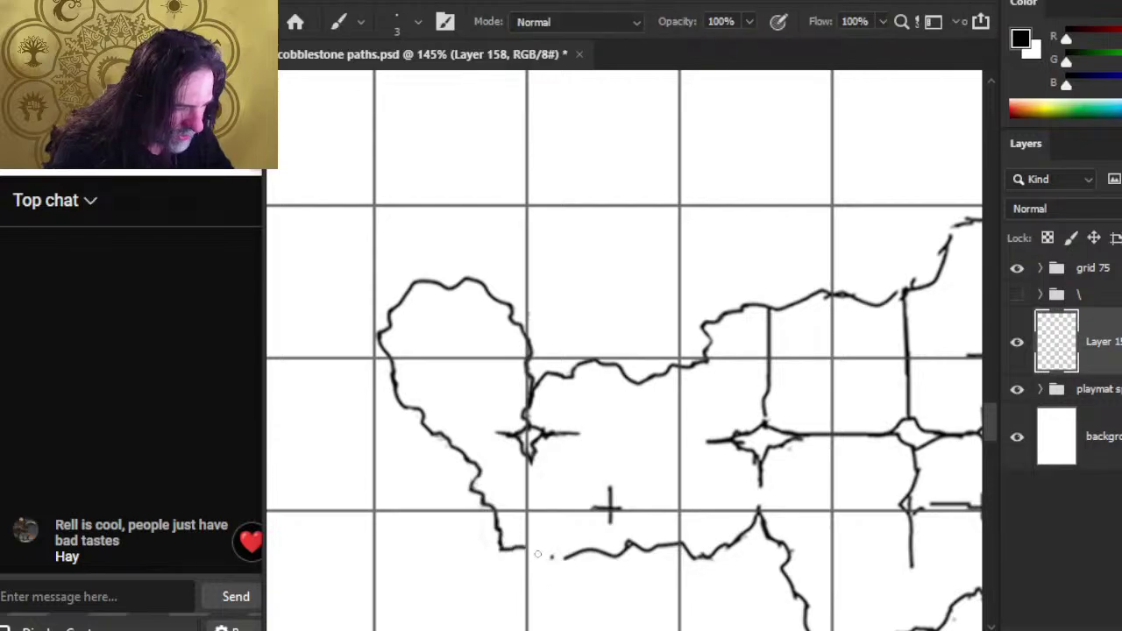
Step: Taper the lower arm of the leftmost star joint and roughen its right arm
key("e")
key("b")
mouse_move(532, 475)
left_mouse_down()
mouse_move(529, 454)
mouse_move(561, 435)
left_mouse_up()
key("e")
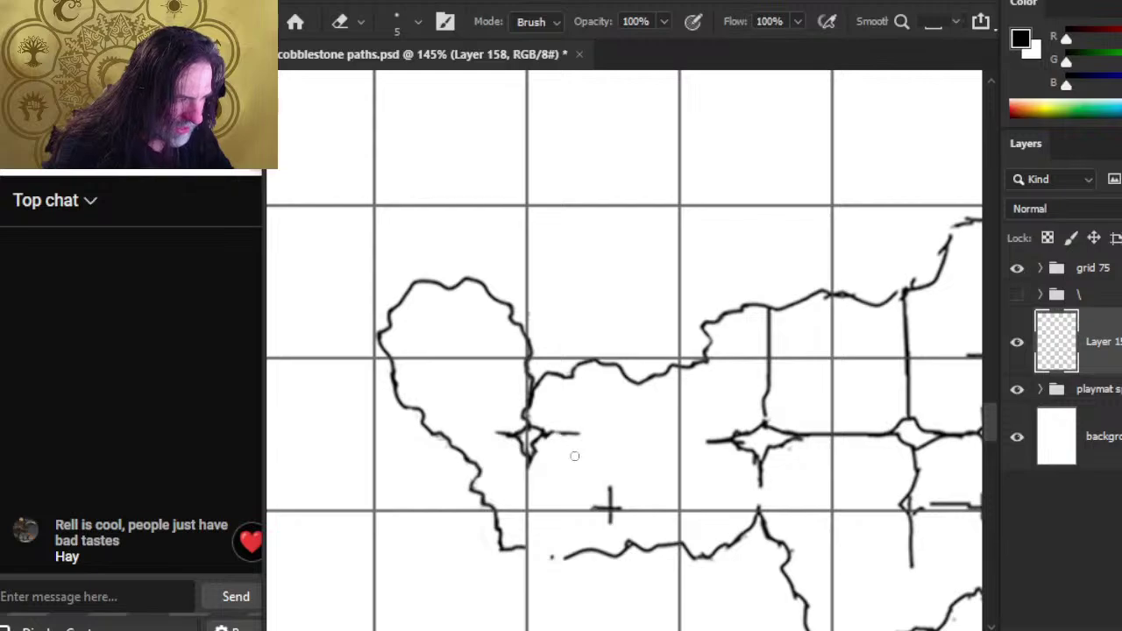
key("b")
key("e")
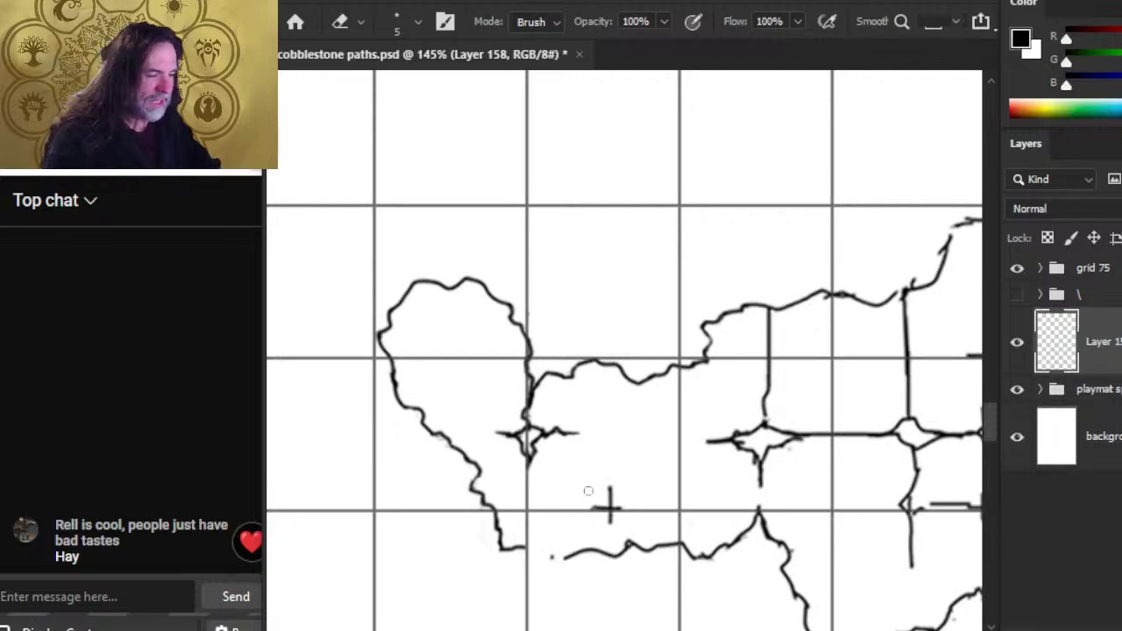
Step: Erase the leftover dot and bridge the gap in the bottom edge with a wavy line
left_click(552, 556)
key("b")
left_click_drag(525, 547, 573, 552)
key("e")
left_click(569, 558)
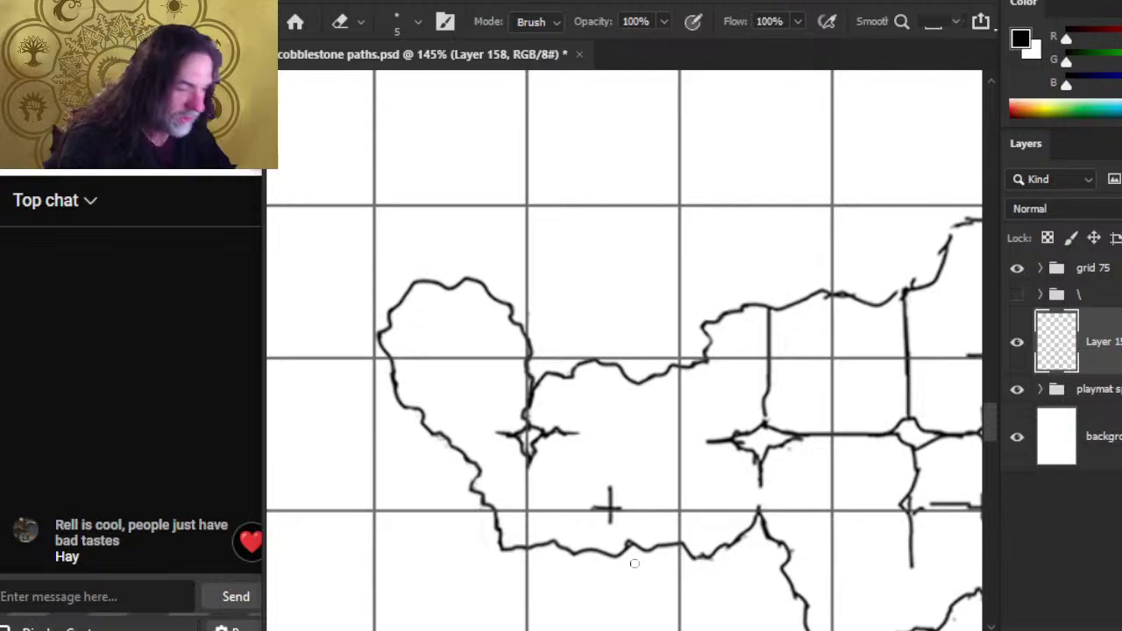
Step: Select the small cross mark above the bottom edge, nudge it 4 px left along the grid line and deselect it
key("l")
left_click_drag(623, 475, 611, 510)
key("v")
key("Left")
key("Left")
key("Left")
key("Left")
key("Up")
key("Up")
key("Down")
key("Down")
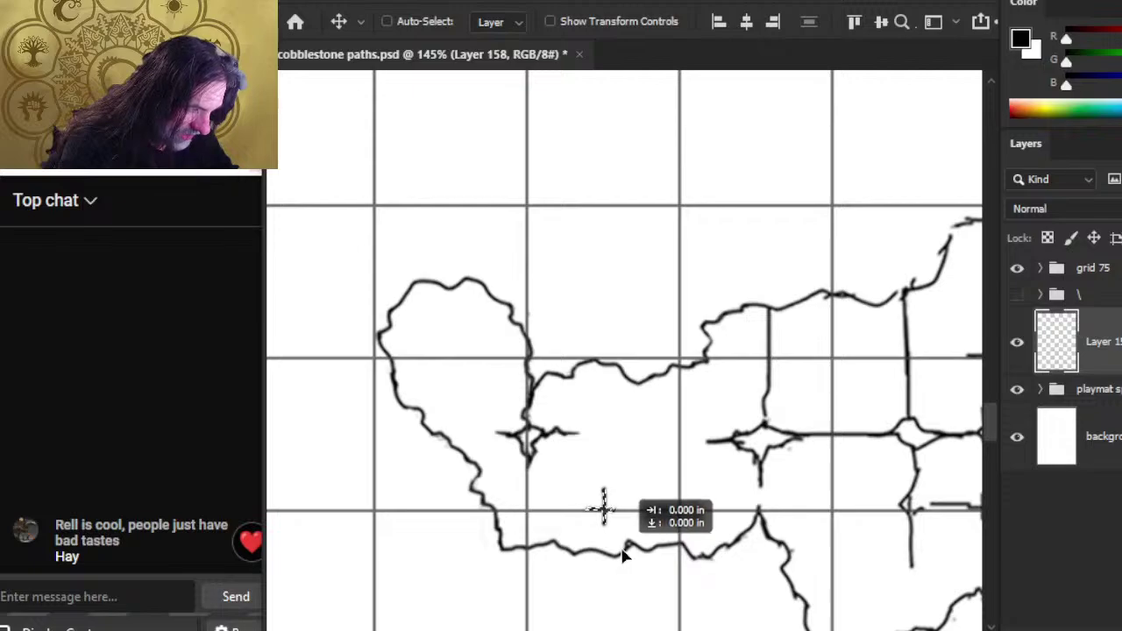
key("ctrl+d")
key("l")
Step: Reshape the moved cross mark into a hollow star joint and connect it to a notched bottom edge
key("e")
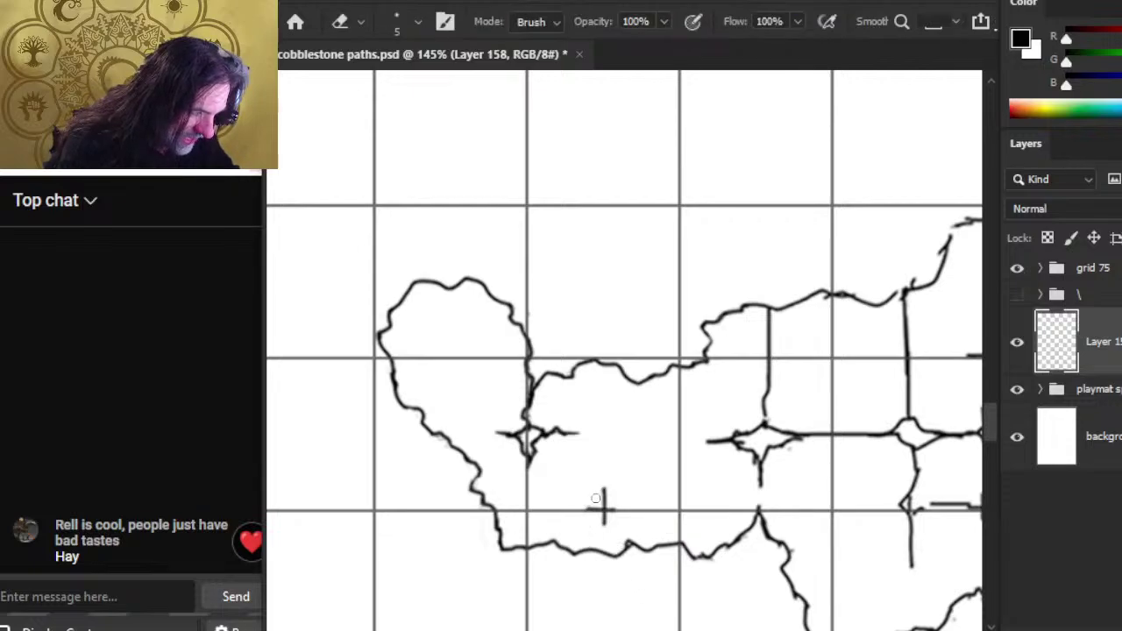
mouse_move(589, 495)
left_mouse_down()
mouse_move(612, 530)
mouse_move(595, 510)
mouse_move(610, 510)
mouse_move(618, 551)
mouse_move(580, 554)
mouse_move(616, 532)
mouse_move(605, 533)
mouse_move(622, 559)
mouse_move(604, 551)
mouse_move(631, 529)
mouse_move(630, 564)
mouse_move(622, 547)
mouse_move(658, 550)
left_mouse_up()
key("b")
key("e")
key("b")
key("e")
key("b")
key("e")
key("b")
key("e")
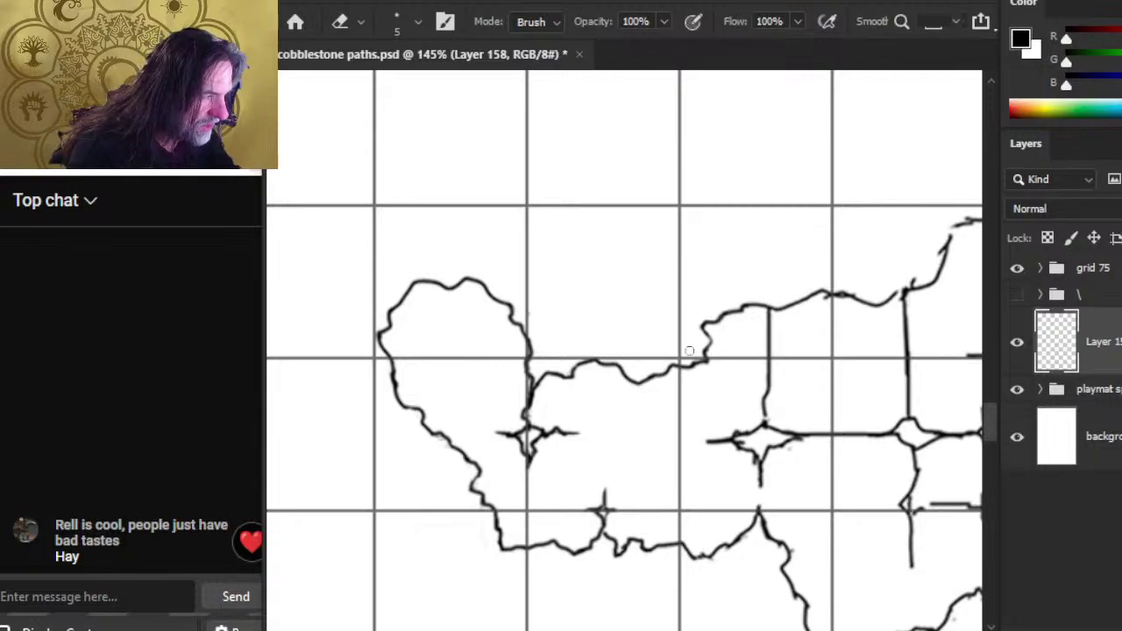
key("b")
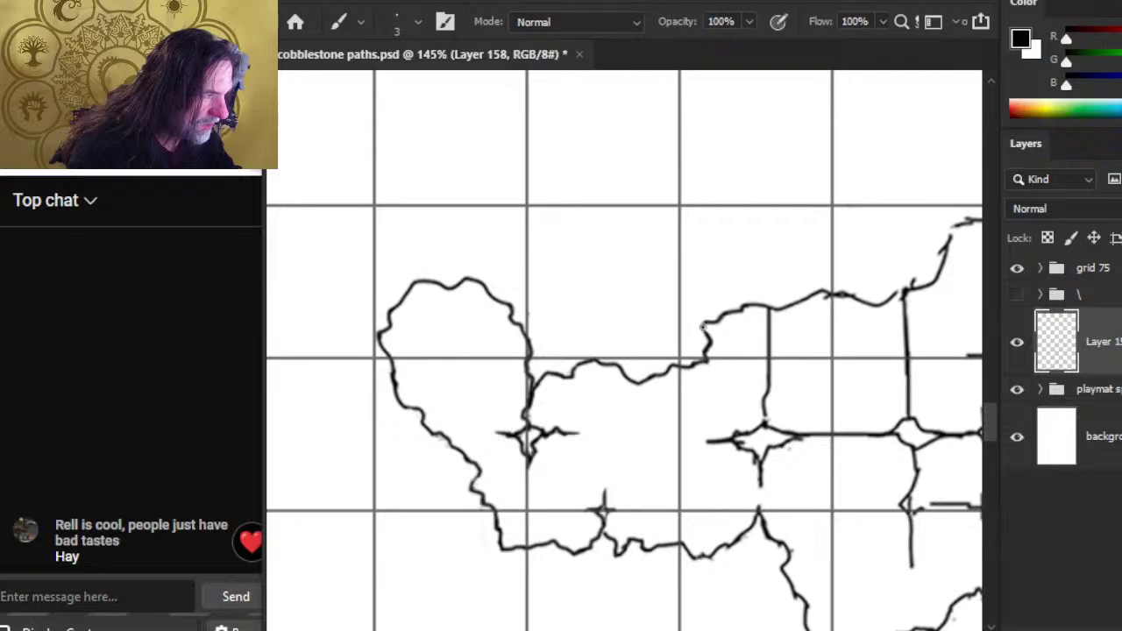
key("e")
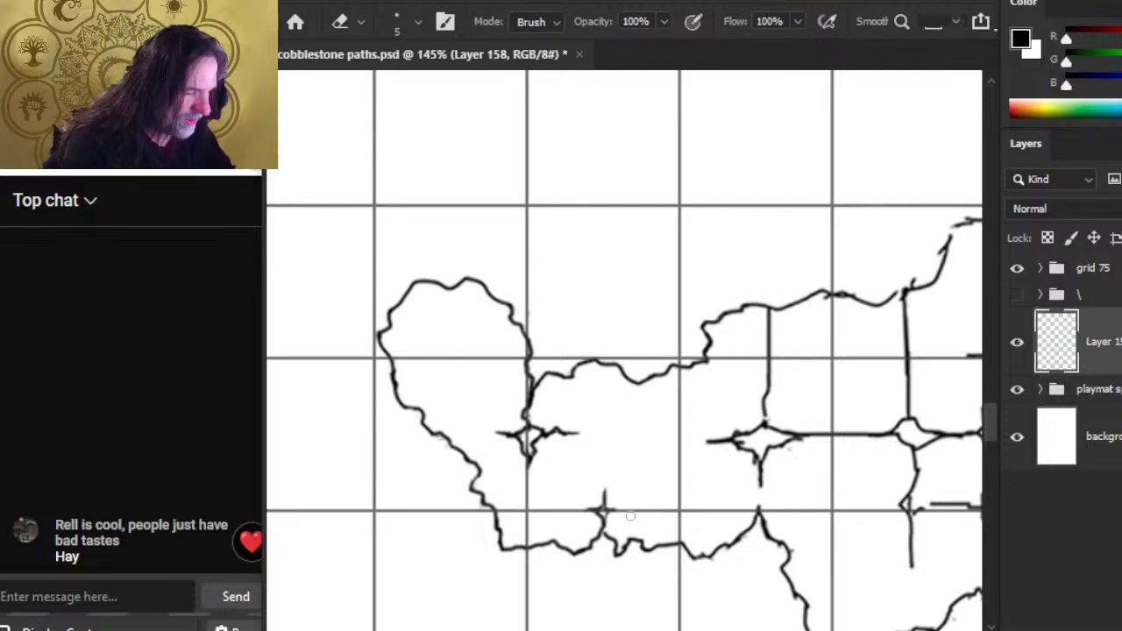
Step: Erase the line leaving the second star joint's right arm, then taper its right and lower arms with a 4 px eraser
mouse_move(723, 497)
left_mouse_down()
mouse_move(659, 494)
mouse_move(628, 475)
left_mouse_up()
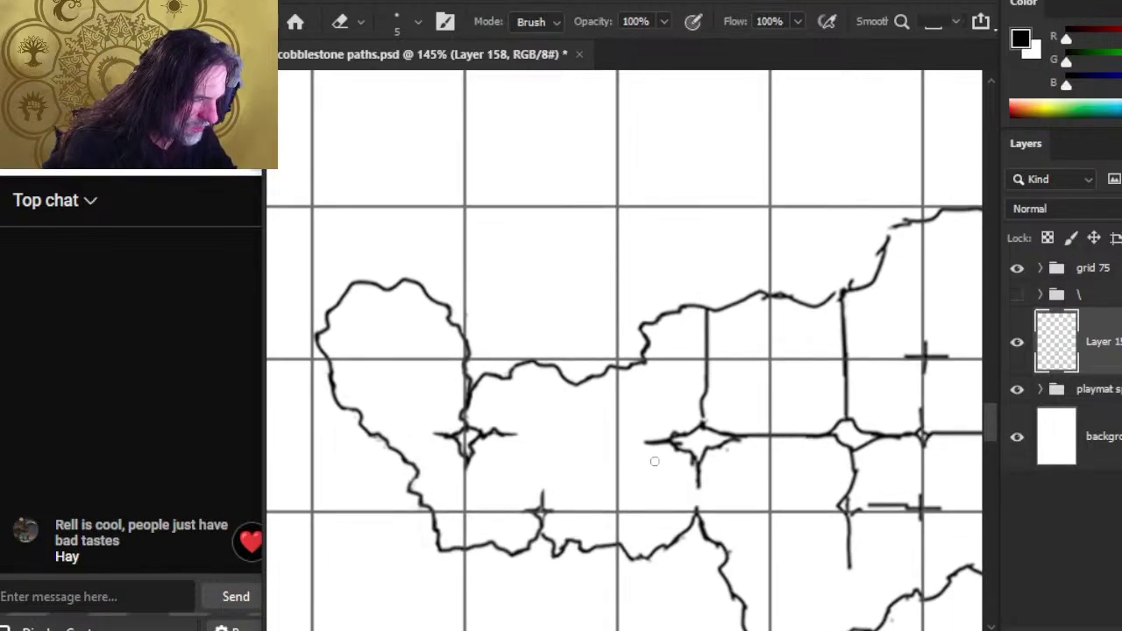
mouse_move(733, 457)
left_mouse_down()
mouse_move(756, 436)
mouse_move(738, 435)
left_mouse_up()
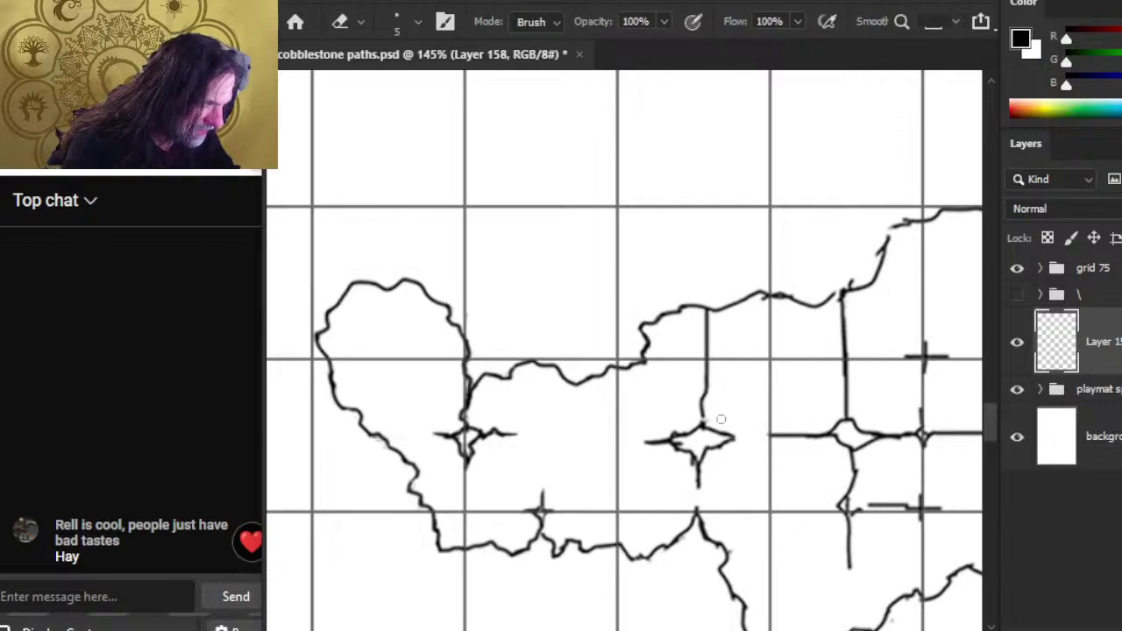
key("[")
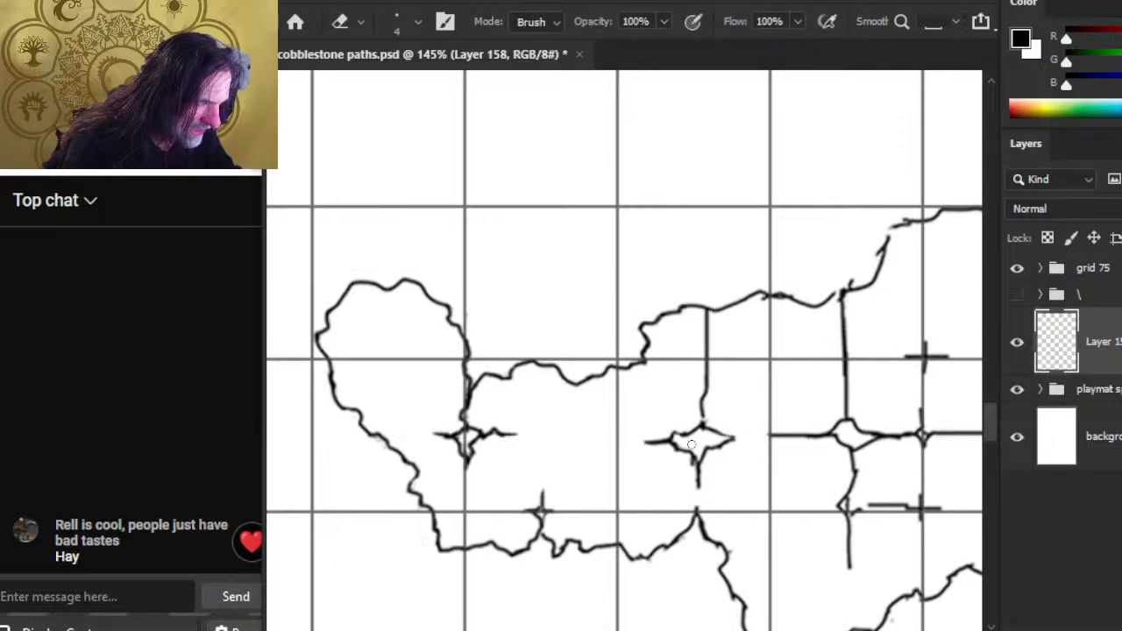
key("b")
key("e")
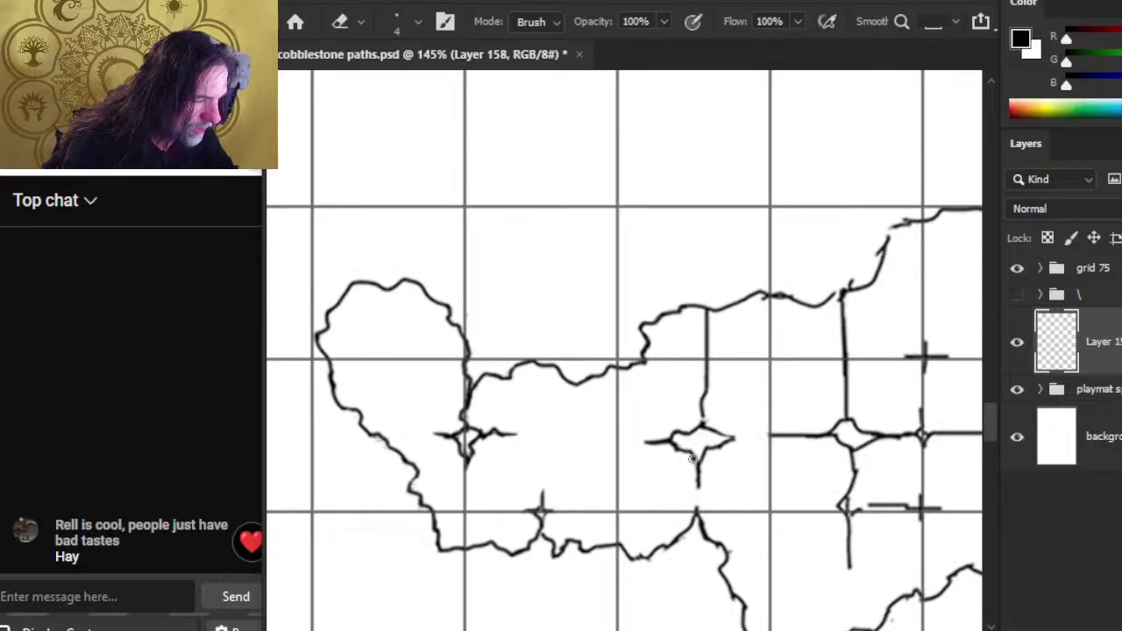
key("b")
key("e")
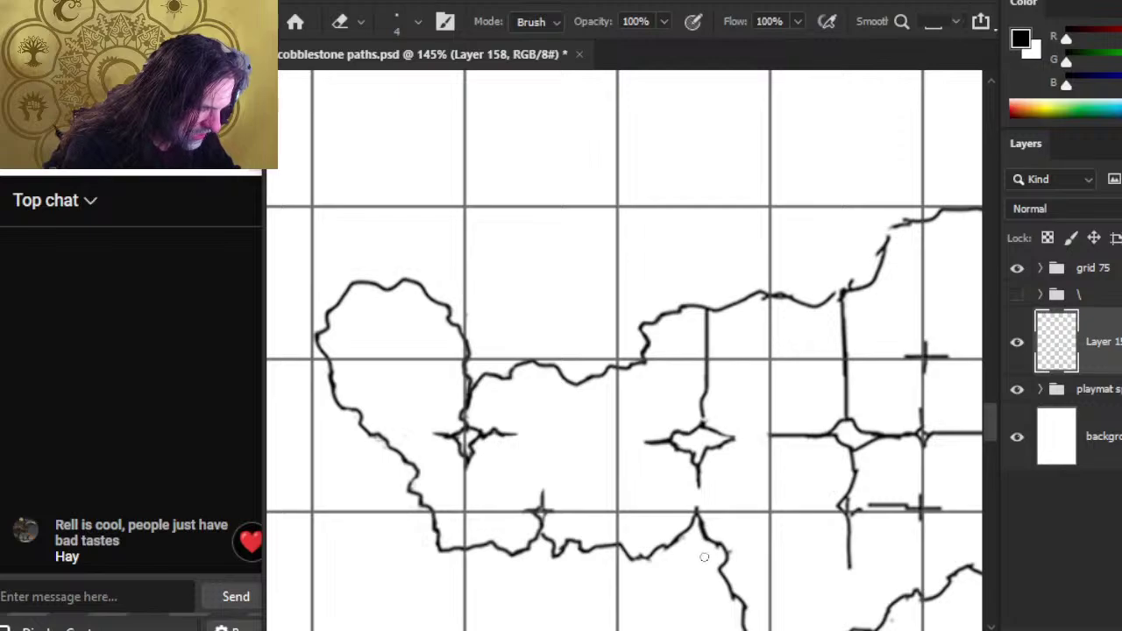
key("b")
key("e")
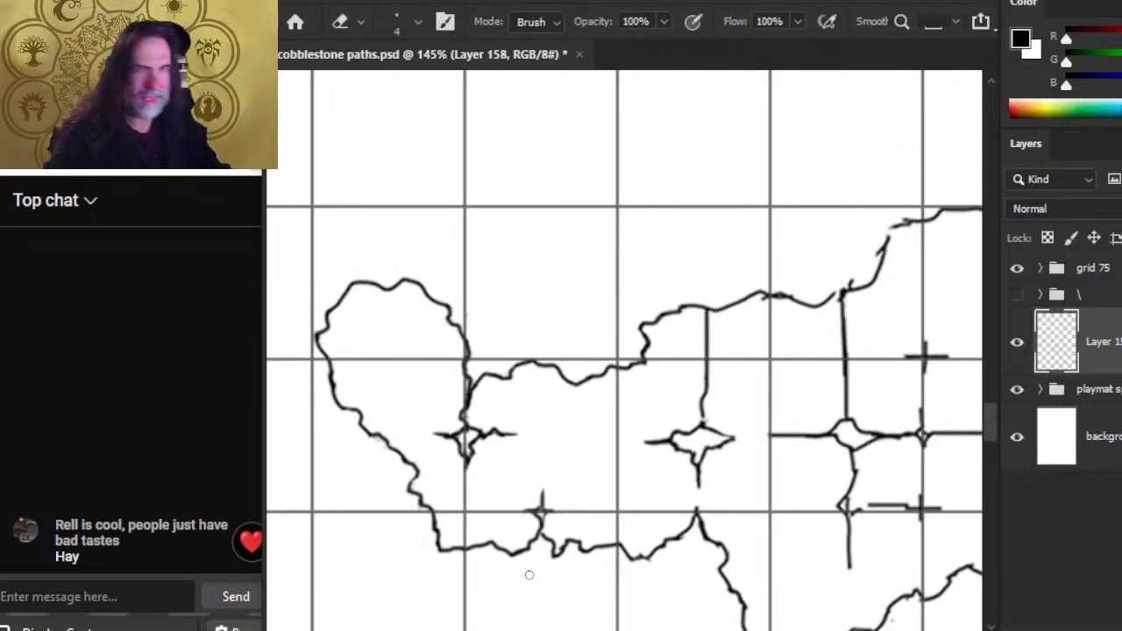
Step: Erase part of the bottom edge just before the peak under the second star joint and redraw it as a connected wavy line
scroll(641, 404, "down", 3)
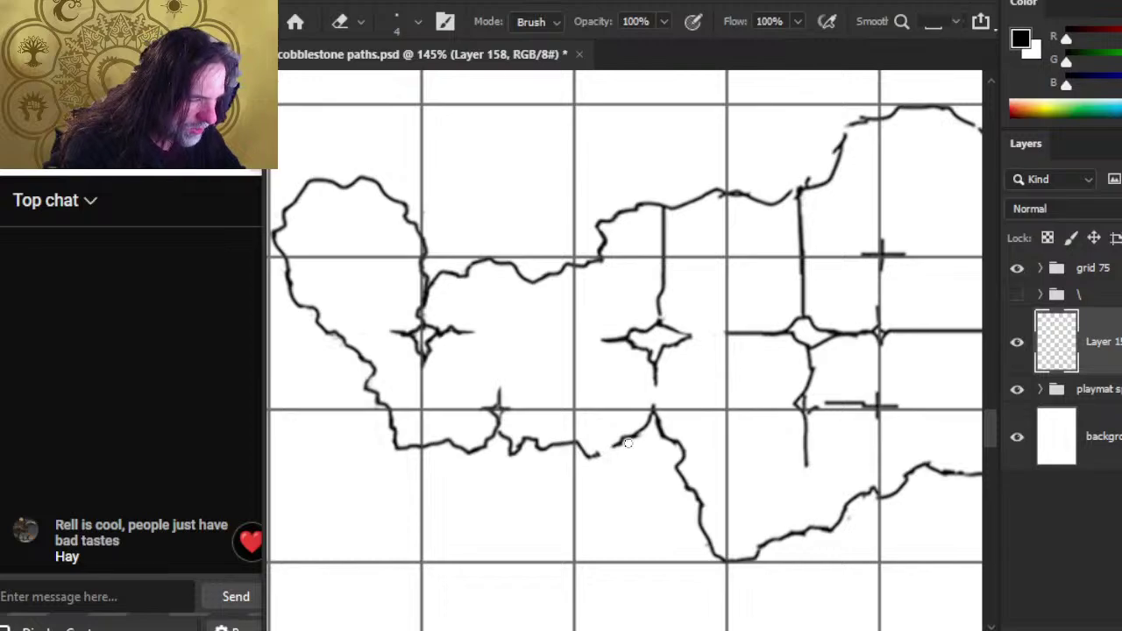
key("b")
left_click_drag(598, 455, 624, 441)
key("e")
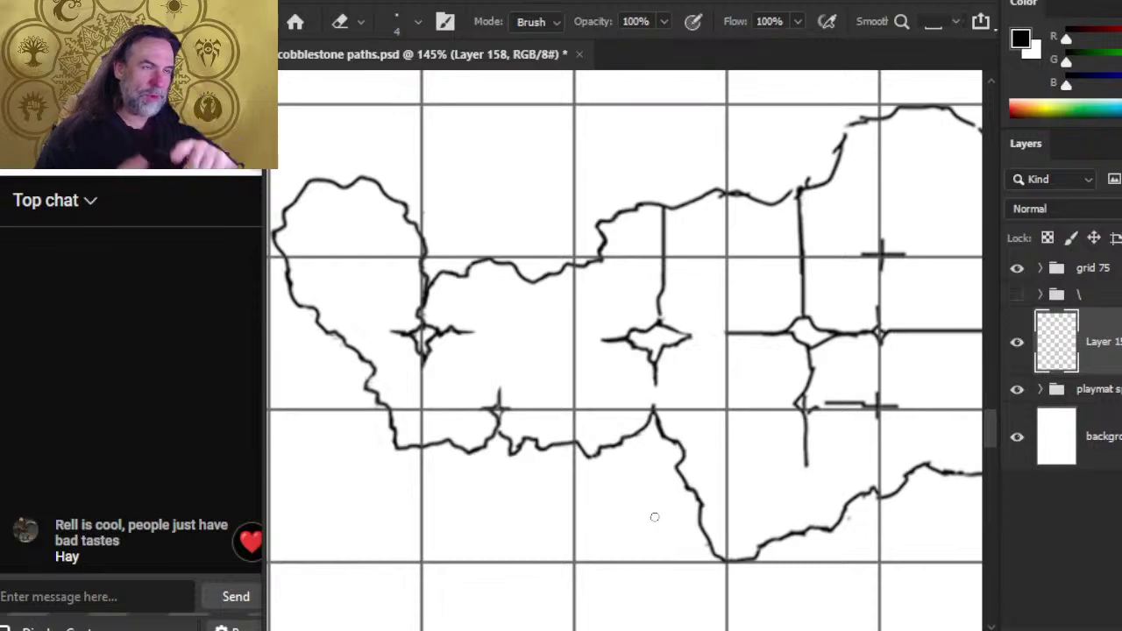
Step: Erase the junction above the second star joint and redraw it as two curved stone corners merging into the vertical line
mouse_move(677, 207)
left_mouse_down()
mouse_move(664, 204)
mouse_move(664, 257)
left_mouse_up()
key("b")
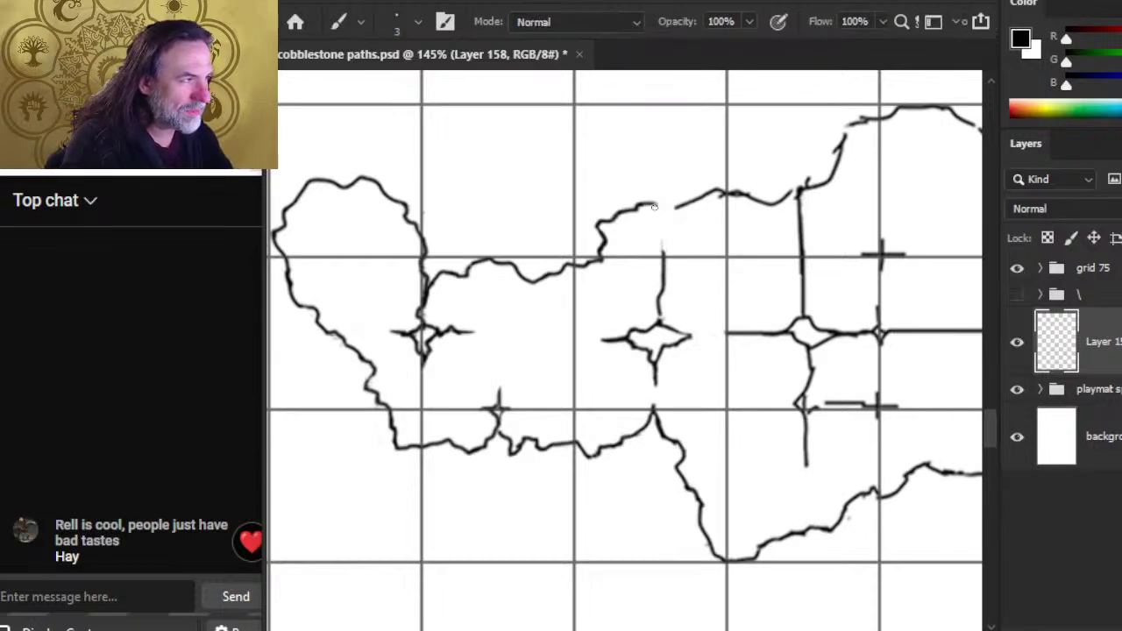
left_click_drag(653, 205, 664, 261)
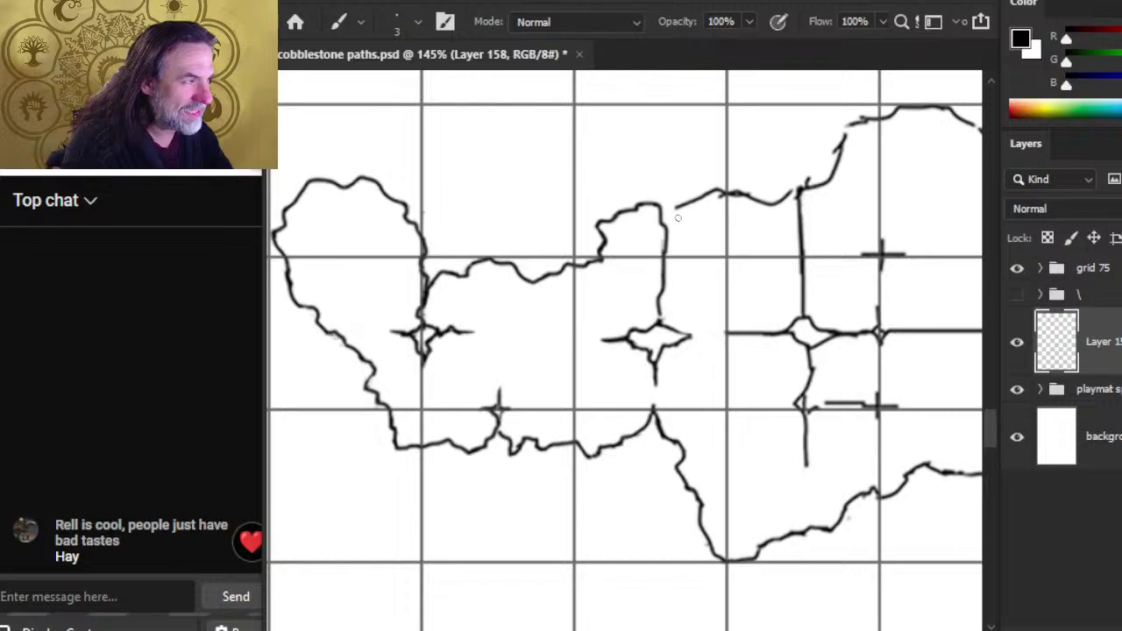
left_click_drag(678, 207, 663, 247)
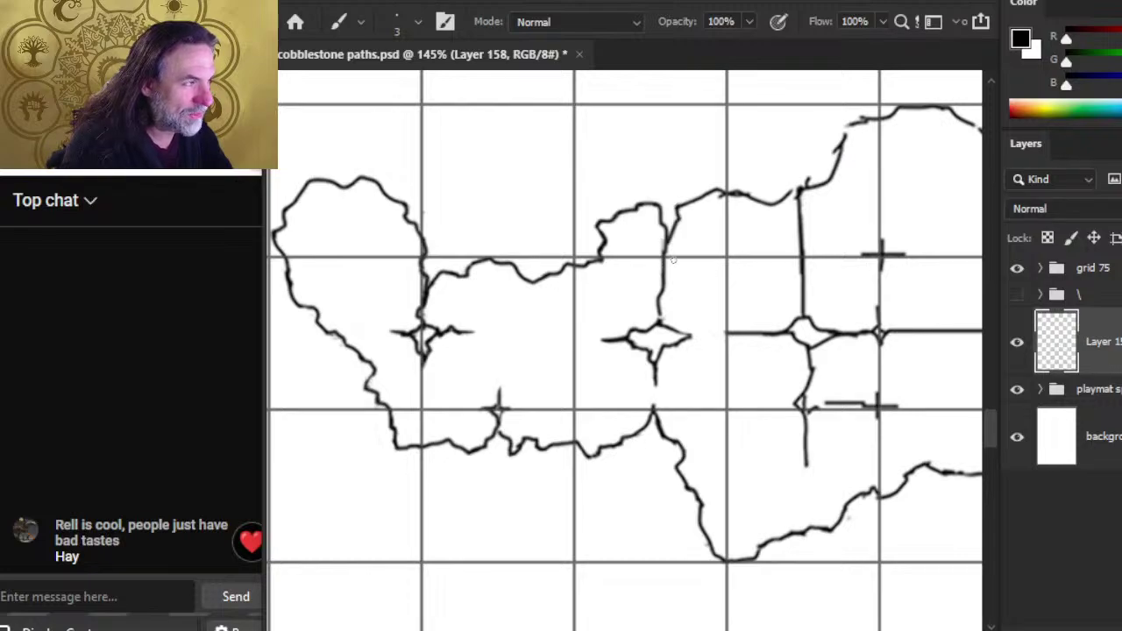
Step: Replace the smooth hump in the top edge right of the split corners with a flatter, rugged line
key("e")
mouse_move(713, 190)
left_mouse_down()
mouse_move(707, 204)
mouse_move(745, 196)
left_mouse_up()
key("b")
Step: Erase the second star joint's upper right side and redraw it as a curve from the vertical line to the right tip
key("e")
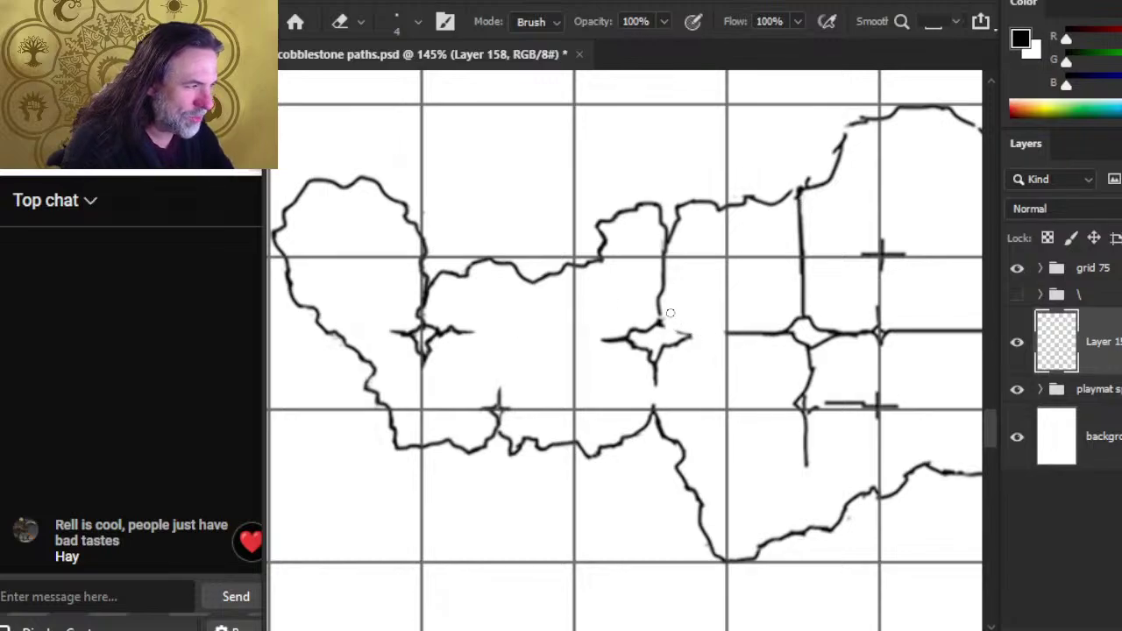
key("b")
left_click_drag(661, 314, 691, 337)
key("e")
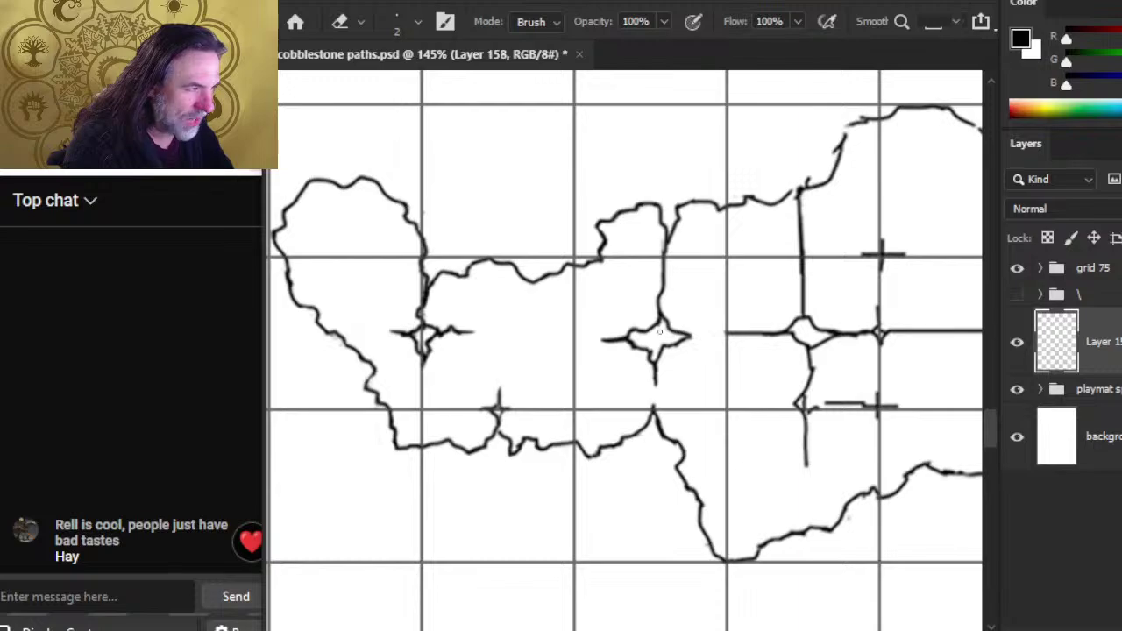
Step: Shorten the third star joint's left arm with a 6 px eraser and redraw its lower left side into a taper
left_click_drag(765, 347, 710, 370)
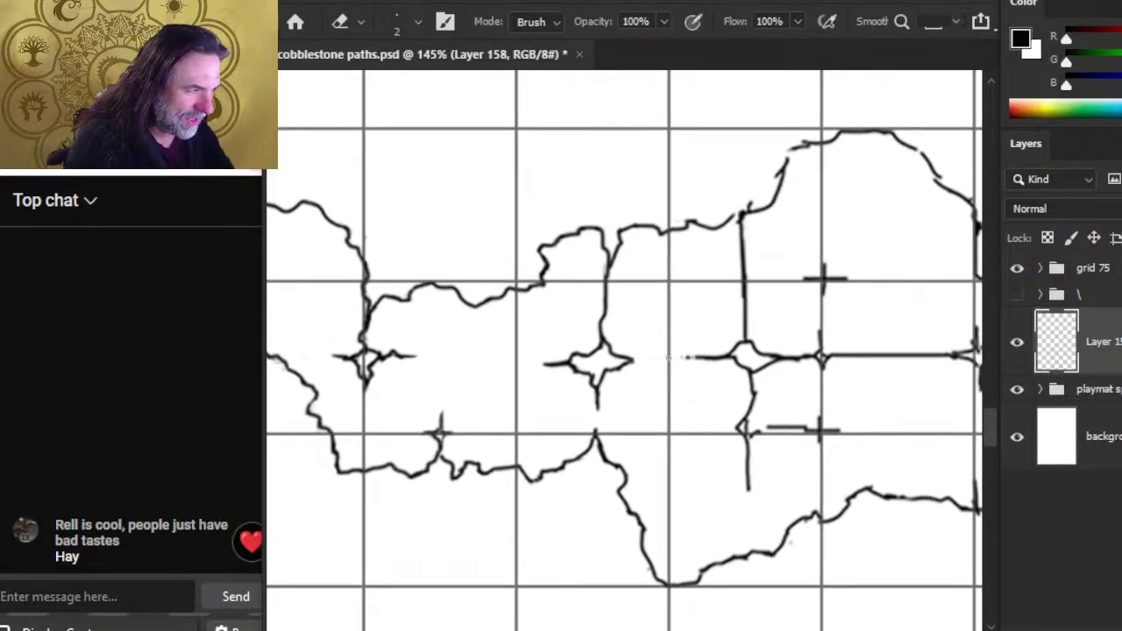
key("bracketright")
key("bracketright")
key("bracketright")
key("bracketright")
left_click_drag(684, 356, 702, 358)
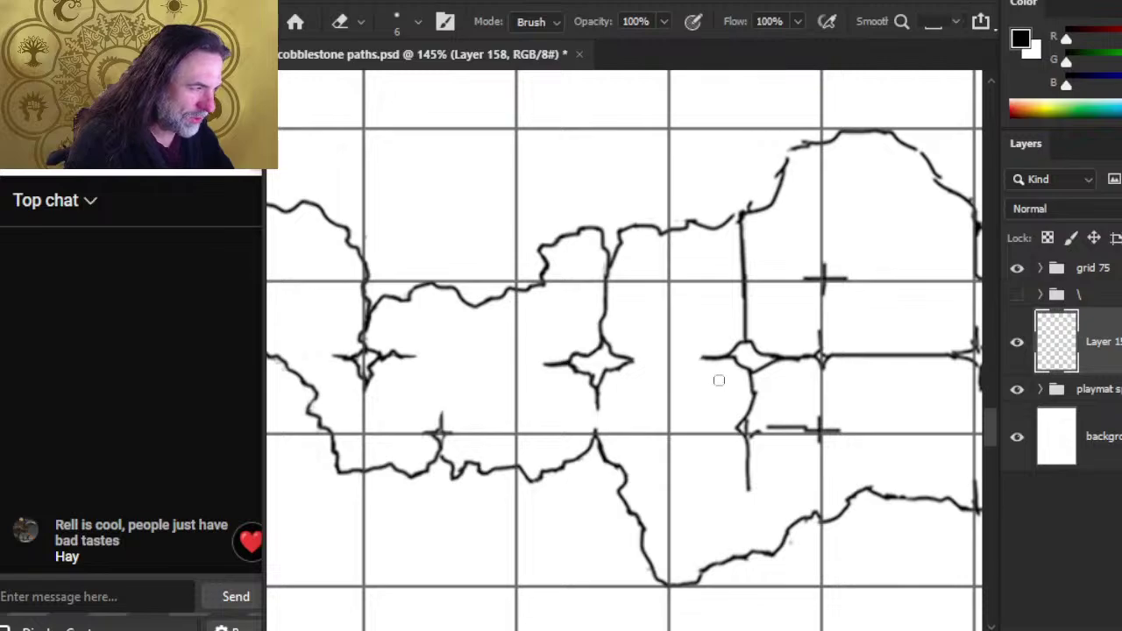
key("b")
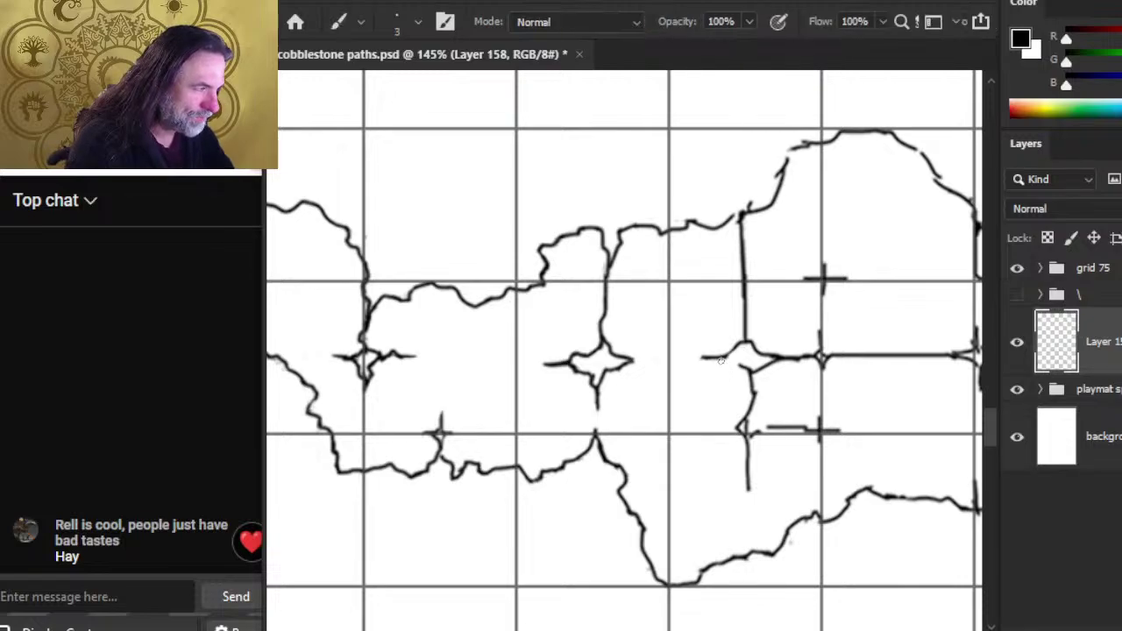
key("e")
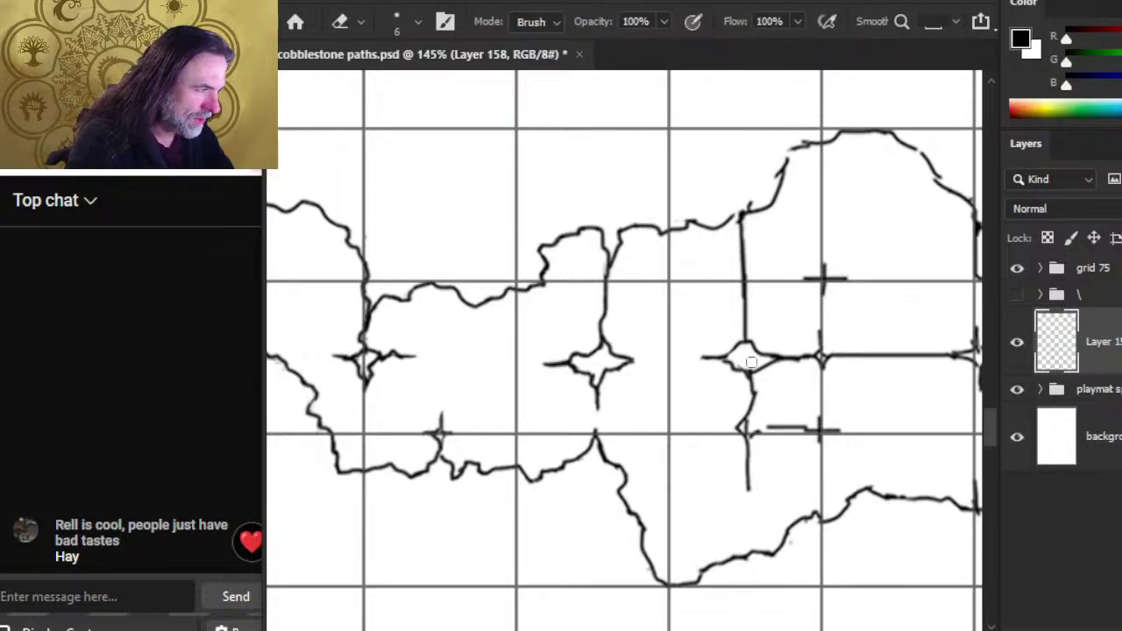
Step: Erase the vertical line above the third star joint and draw a pointed upper arm on the joint
scroll(769, 321, "up", 1)
scroll(769, 321, "right", 1)
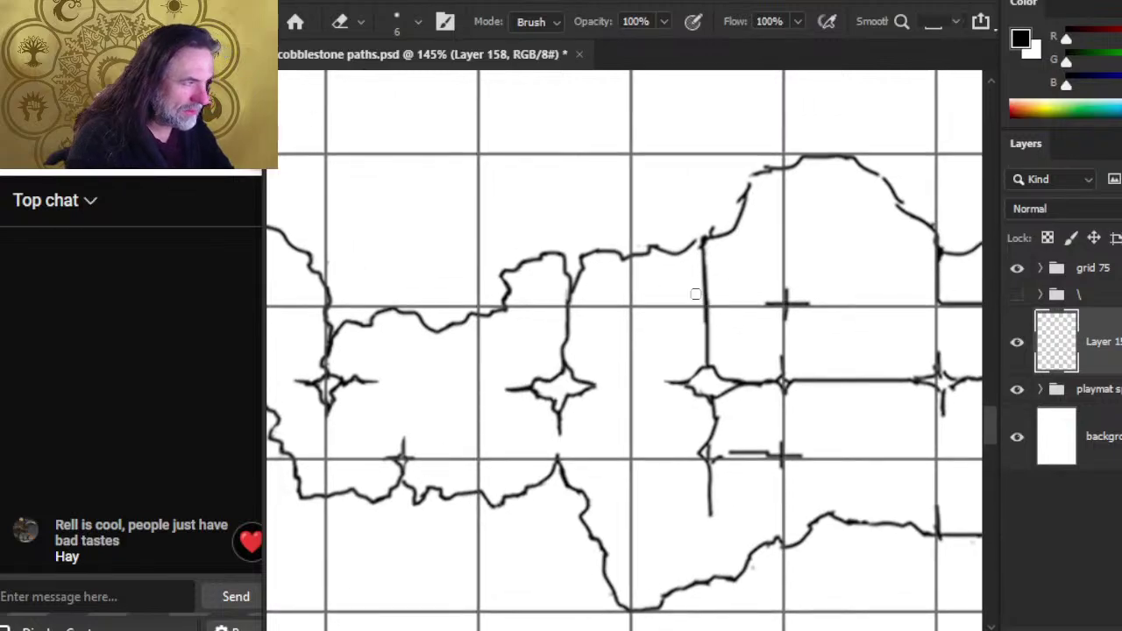
left_click_drag(694, 290, 716, 396)
key("b")
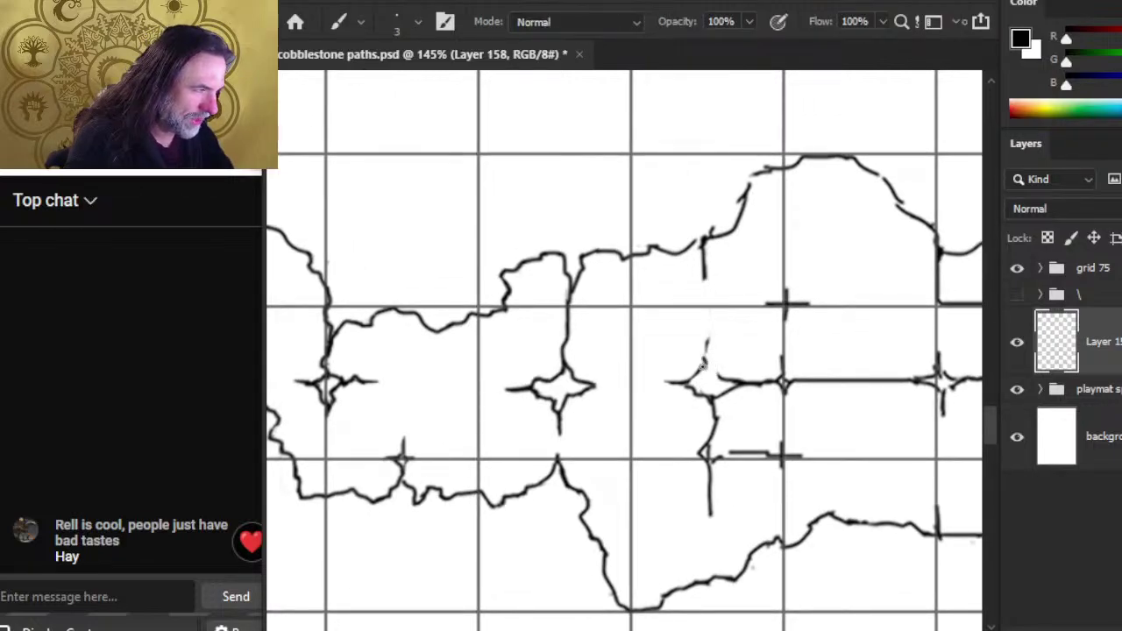
left_click_drag(707, 353, 721, 390)
key("e")
left_click_drag(713, 346, 714, 356)
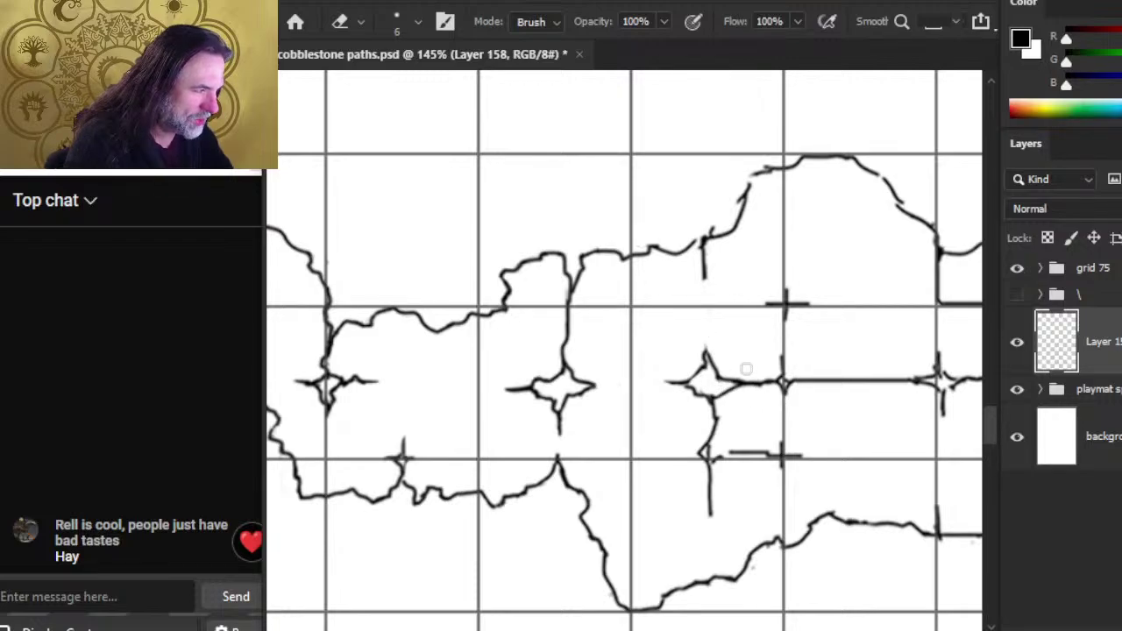
Step: Remove the line stub above the third star joint and redraw the top edge so it dips into a connected V-shaped notch
left_click_drag(739, 344, 733, 391)
mouse_move(702, 276)
left_mouse_down()
mouse_move(677, 296)
mouse_move(648, 287)
mouse_move(668, 289)
mouse_move(656, 305)
mouse_move(639, 303)
mouse_move(671, 305)
mouse_move(699, 328)
mouse_move(720, 282)
left_mouse_up()
key("b")
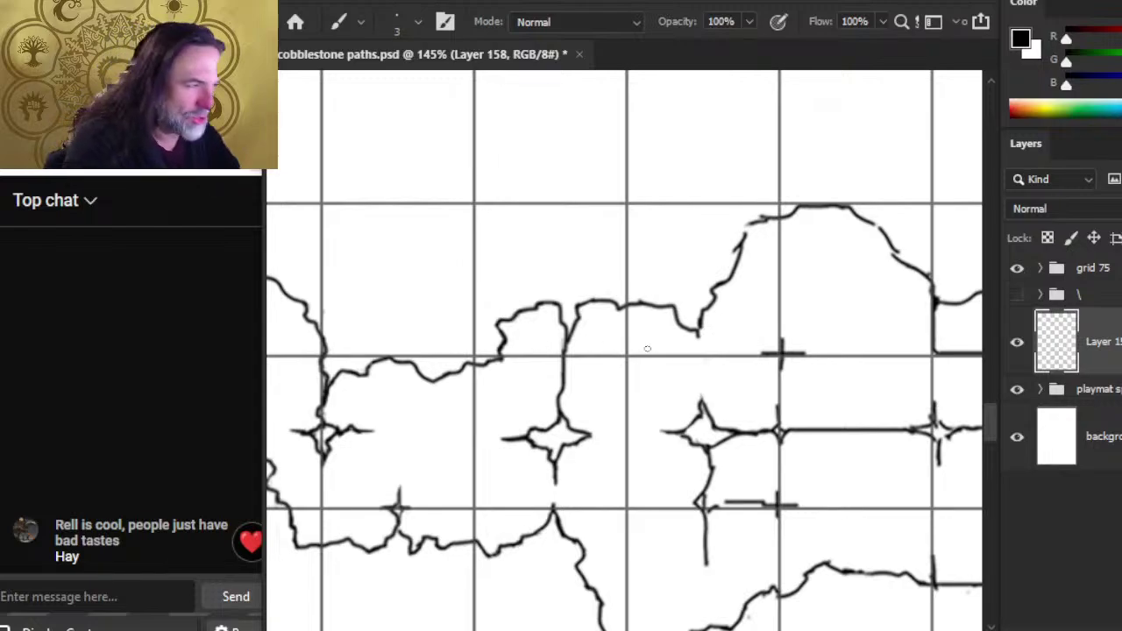
key("e")
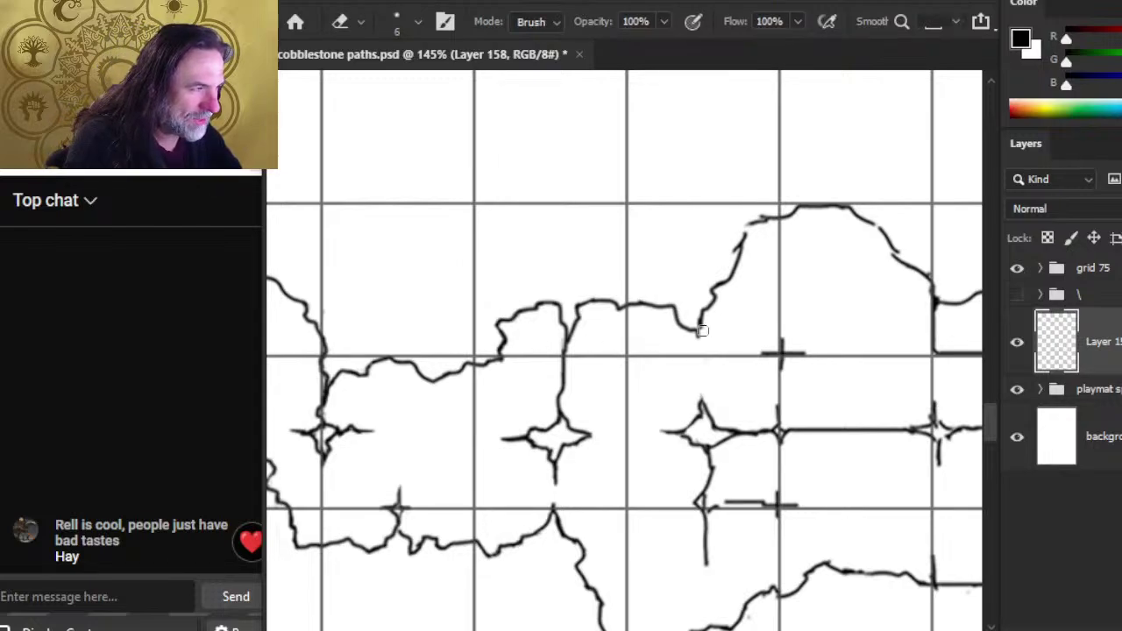
key("b")
key("e")
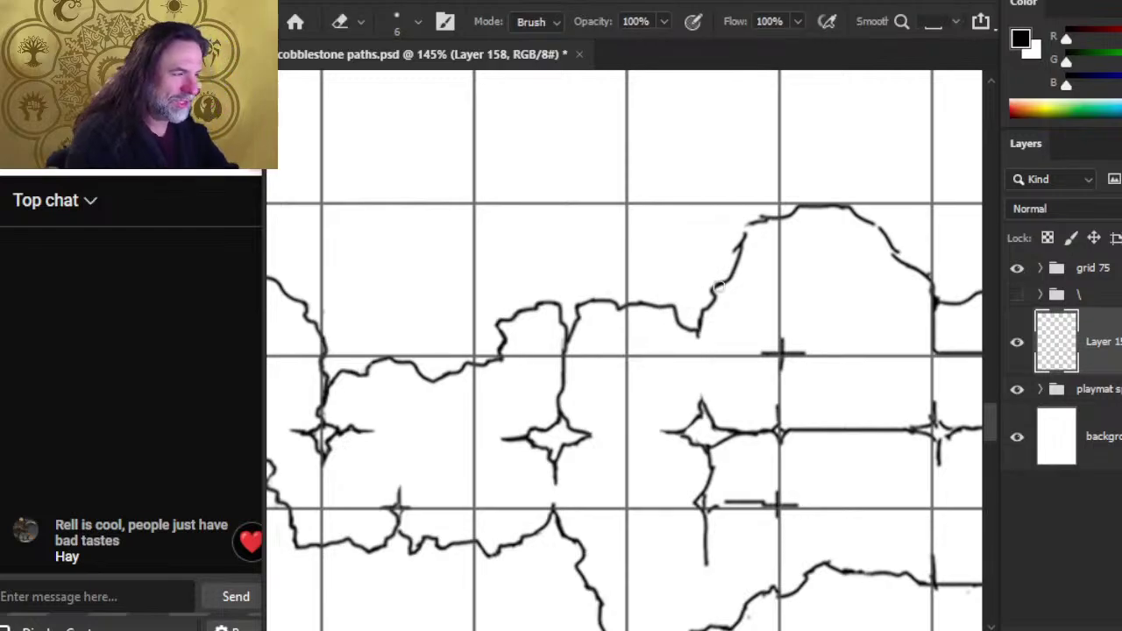
Step: Redraw the slope rising from the V-shaped notch to the large hump as a rugged line
key("b")
left_click_drag(712, 289, 738, 253)
key("e")
key("b")
Step: Erase the top edge of the large hump near the vertical grid line and redraw it as a stepped notch
key("e")
mouse_move(759, 222)
left_mouse_down()
mouse_move(778, 214)
mouse_move(777, 237)
left_mouse_up()
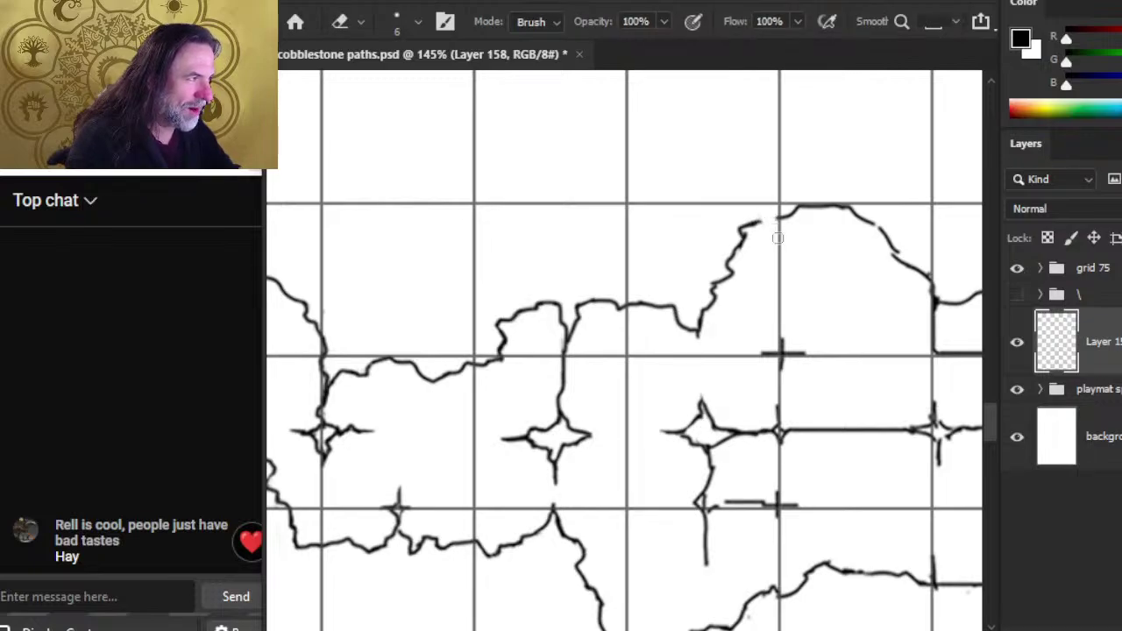
key("b")
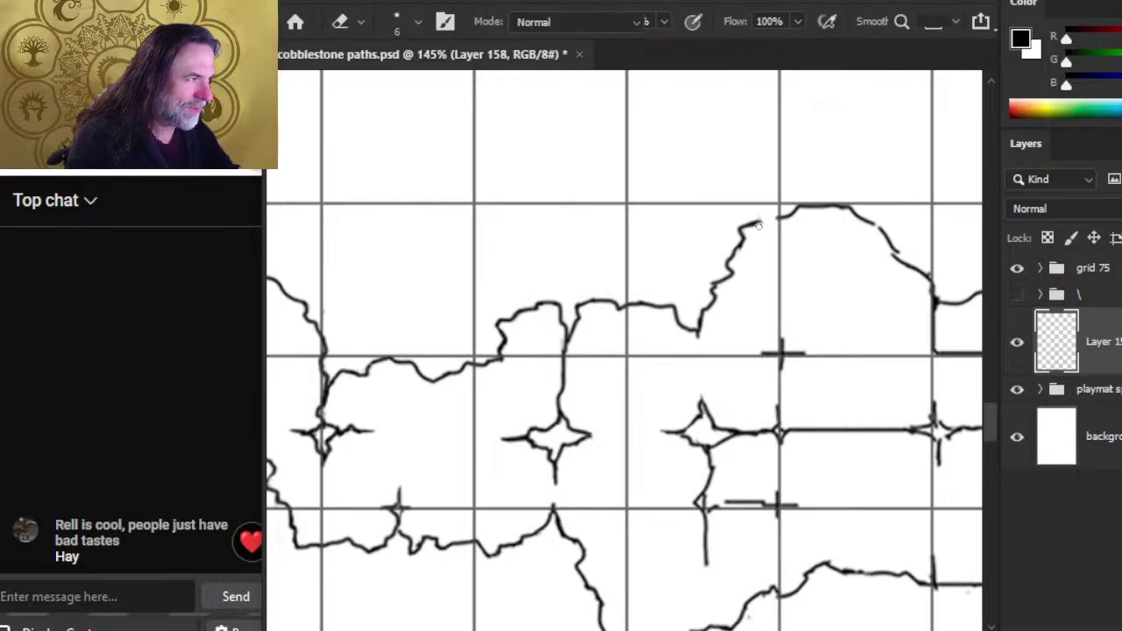
left_click_drag(789, 223, 794, 209)
key("e")
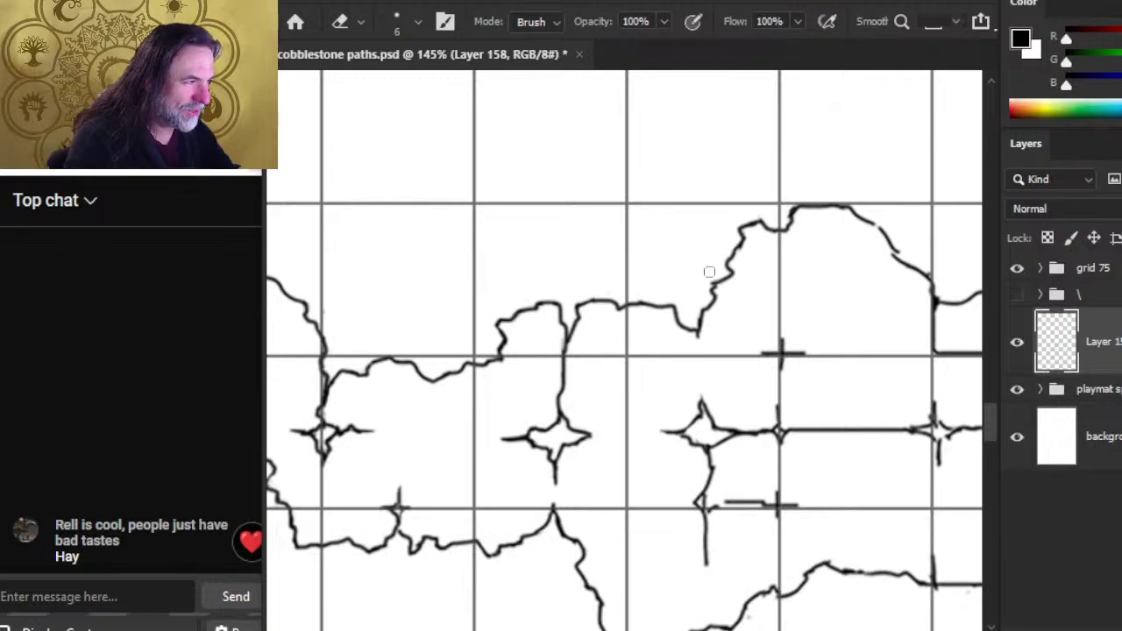
Step: Touch up the outer and inner contour of the jagged slope left of the large hump
key("b")
key("e")
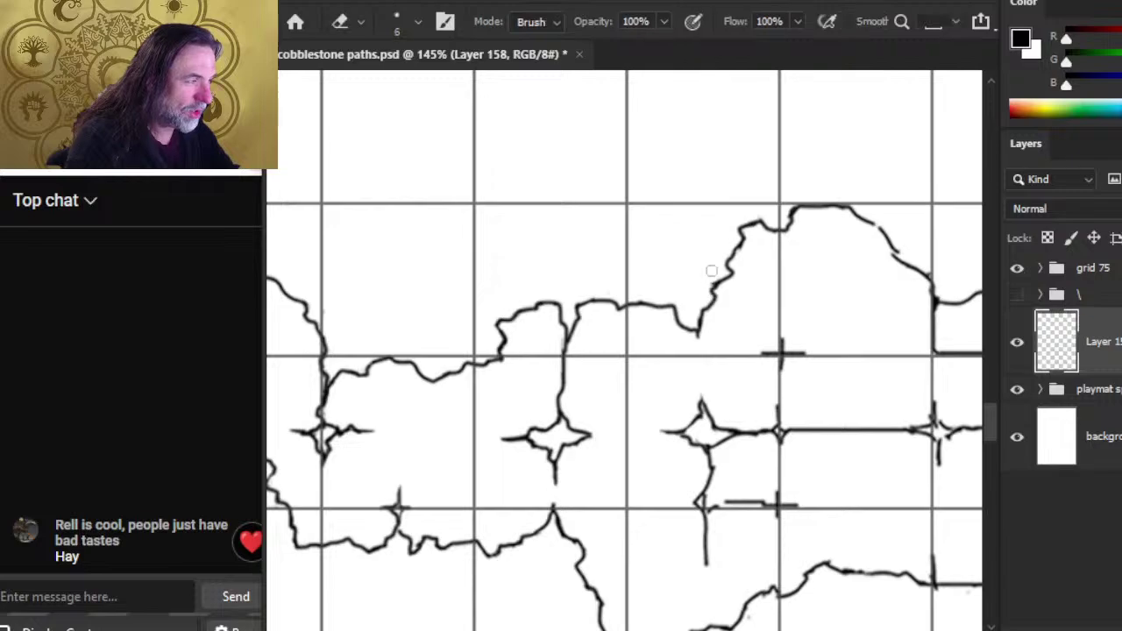
key("b")
key("e")
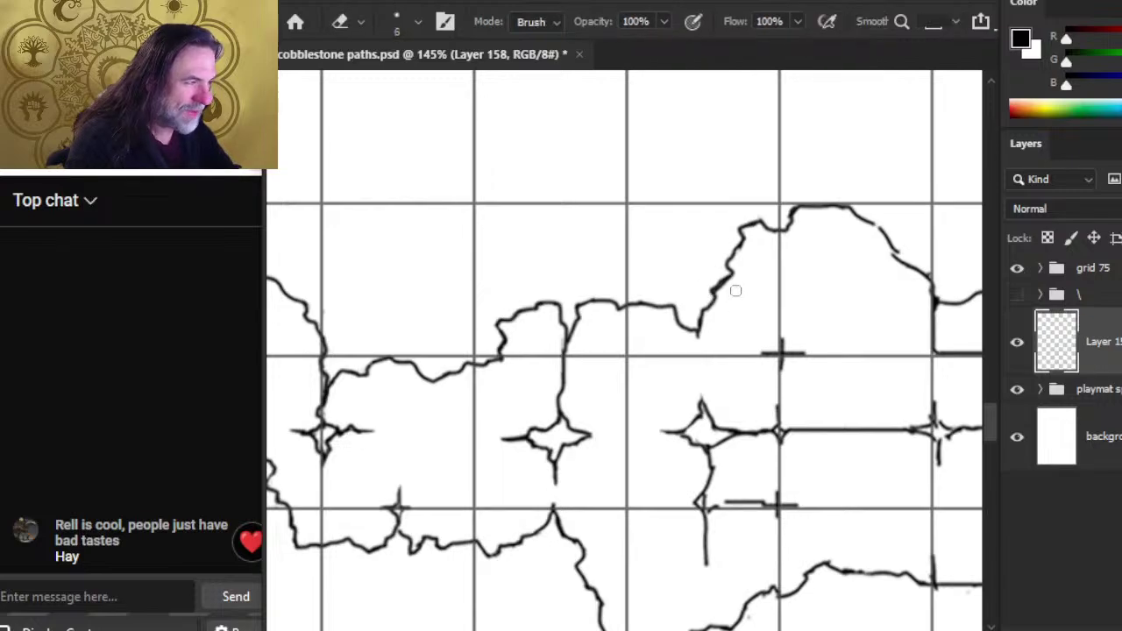
key("b")
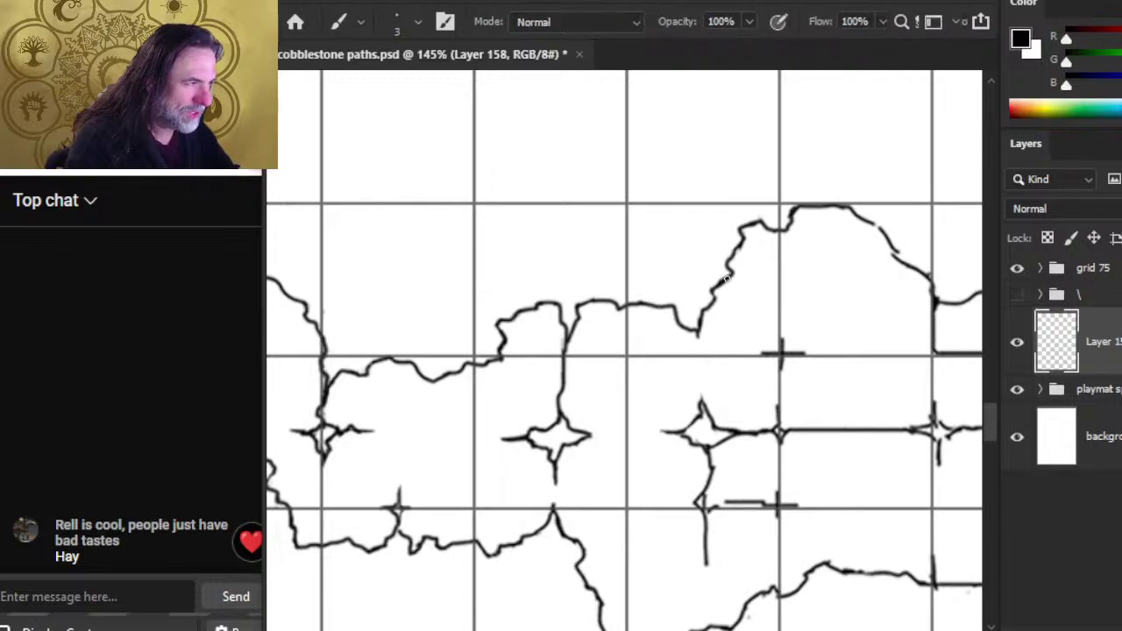
key("e")
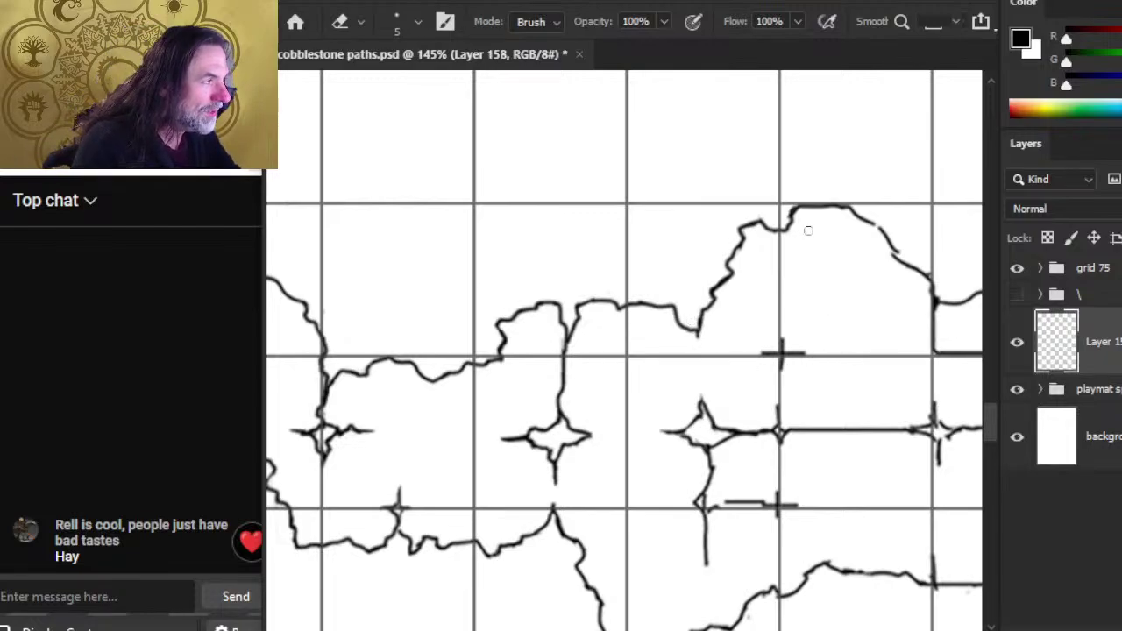
Step: Erase the smooth right side of the large hump and redraw it as a bumpy, connected edge
mouse_move(846, 210)
left_mouse_down()
mouse_move(837, 207)
mouse_move(863, 210)
mouse_move(855, 218)
mouse_move(903, 263)
left_mouse_up()
key("b")
key("e")
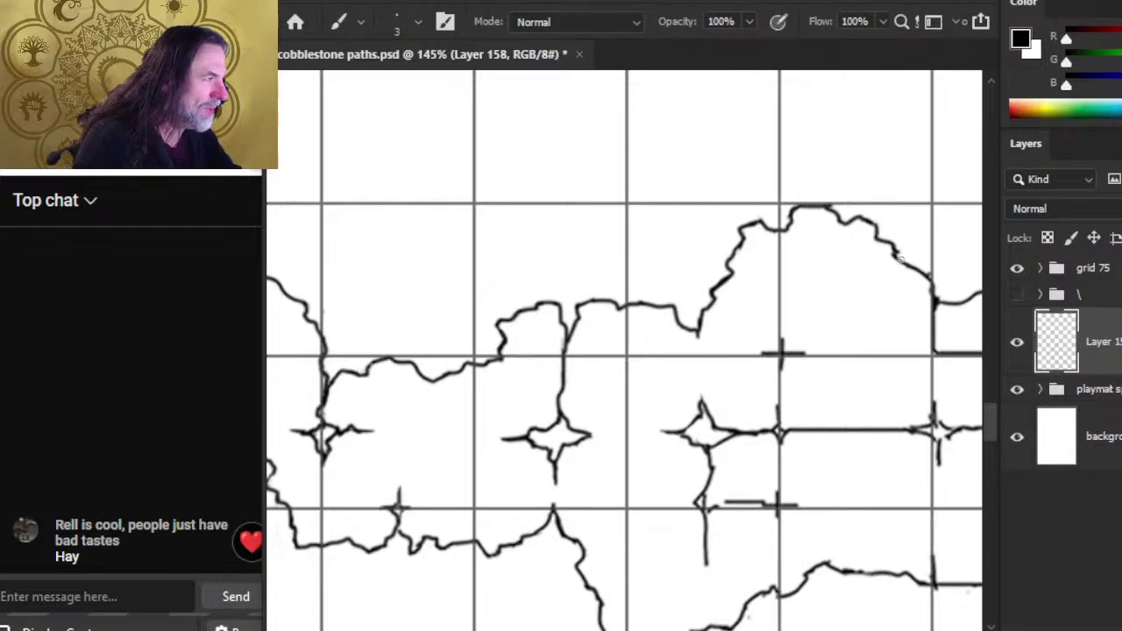
key("e")
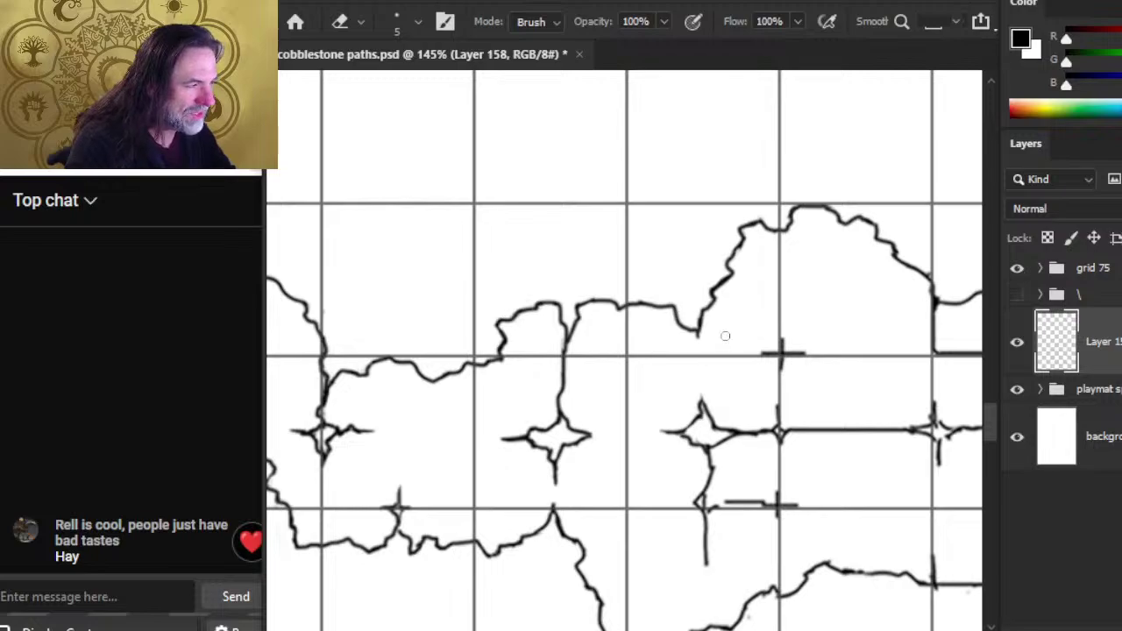
Step: Erase and redraw the bottom of the V-shaped notch above the third star joint as a cleaner point
left_click_drag(687, 332, 701, 326)
key("b")
key("e")
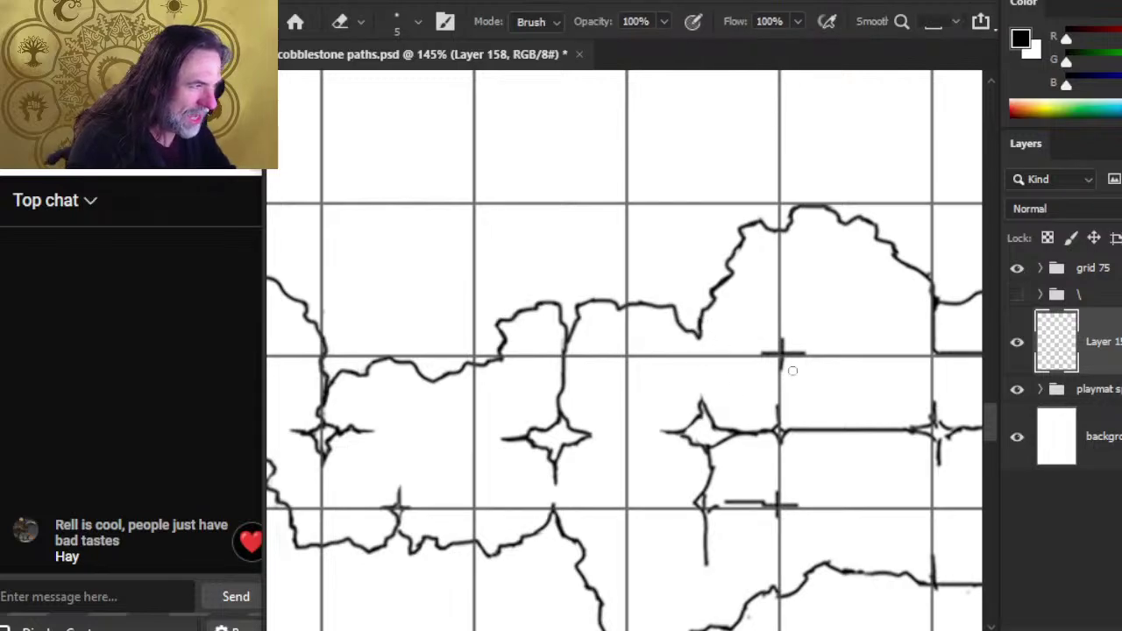
Step: Reshape the cross mark below the large hump into a small star joint with thin, tapered arms
mouse_move(793, 344)
left_mouse_down()
mouse_move(798, 371)
mouse_move(752, 361)
mouse_move(808, 356)
left_mouse_up()
key("b")
key("e")
key("b")
key("e")
key("b")
key("e")
key("b")
key("e")
Step: Erase part of the line between the third star joint and the small joint beside it and redraw it as a wavy link
left_click_drag(747, 433, 768, 433)
key("b")
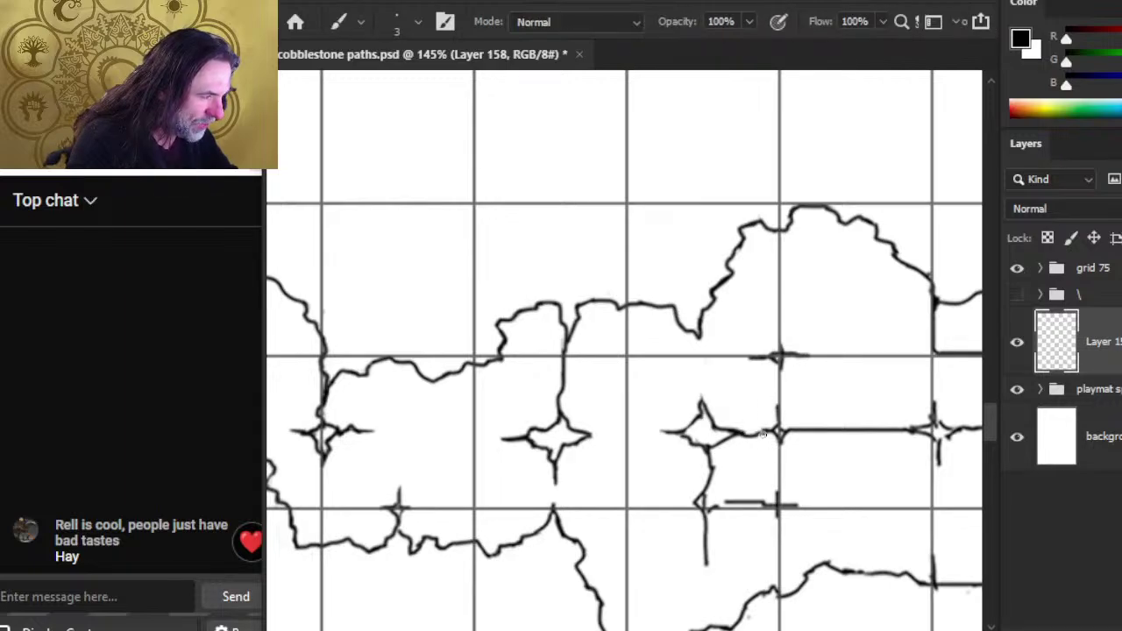
key("e")
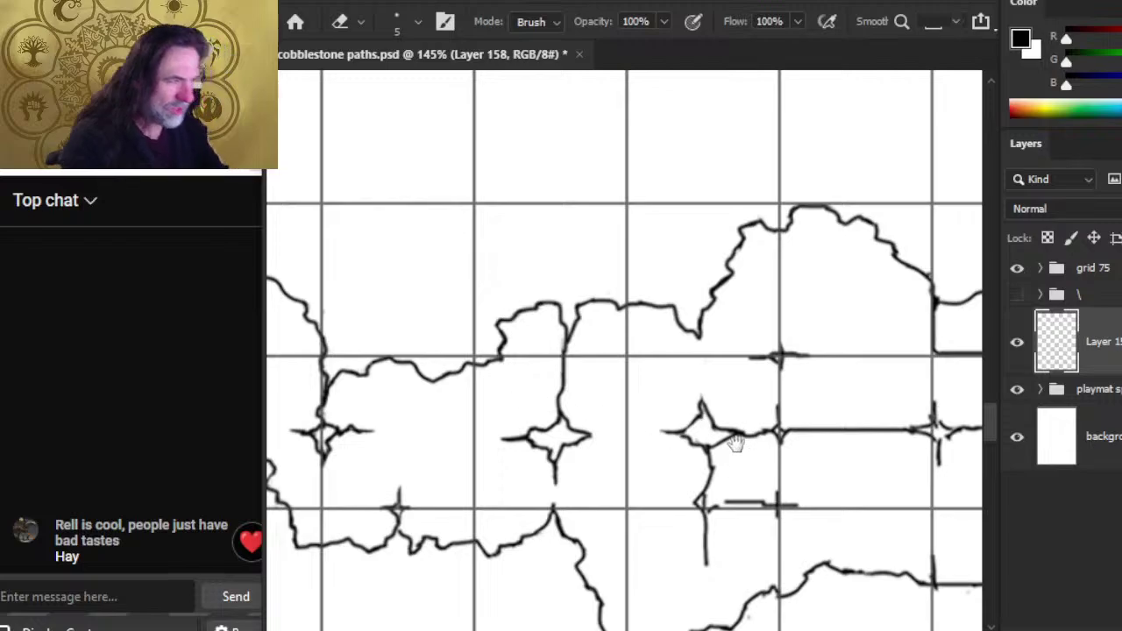
Step: Erase the straight line between the small joint and the fourth star joint, leaving a thin tapered arm on each
left_click_drag(753, 448, 552, 390)
left_click_drag(653, 369, 621, 371)
key("b")
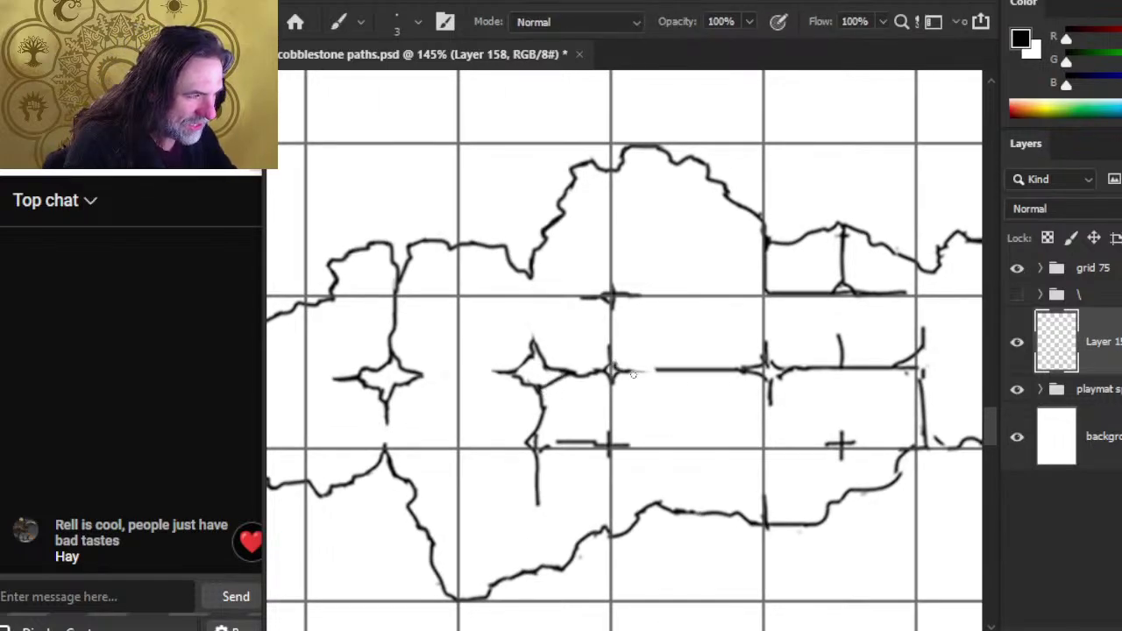
key("e")
mouse_move(655, 370)
left_mouse_down()
mouse_move(700, 370)
mouse_move(635, 375)
mouse_move(655, 373)
left_mouse_up()
key("b")
key("e")
key("b")
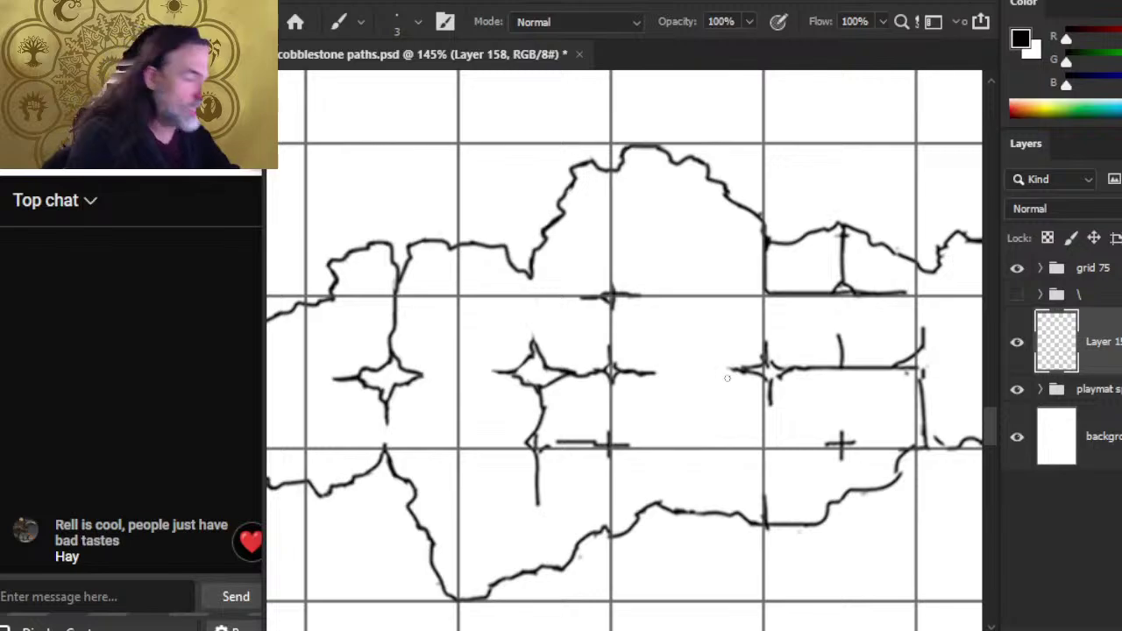
Step: Erase the rough core of the fourth star joint and redraw it as a clean four-pointed star with curved sides
key("e")
mouse_move(767, 343)
left_mouse_down()
mouse_move(766, 369)
mouse_move(756, 366)
mouse_move(766, 355)
mouse_move(790, 373)
mouse_move(792, 404)
mouse_move(786, 380)
mouse_move(748, 373)
mouse_move(768, 410)
mouse_move(764, 392)
mouse_move(792, 377)
mouse_move(765, 376)
left_mouse_up()
key("b")
key("e")
key("b")
key("e")
key("b")
key("e")
key("b")
Step: Erase the cross mark and its dash below the small joint, and trim the overlong arm tips of the neighbouring joints
key("e")
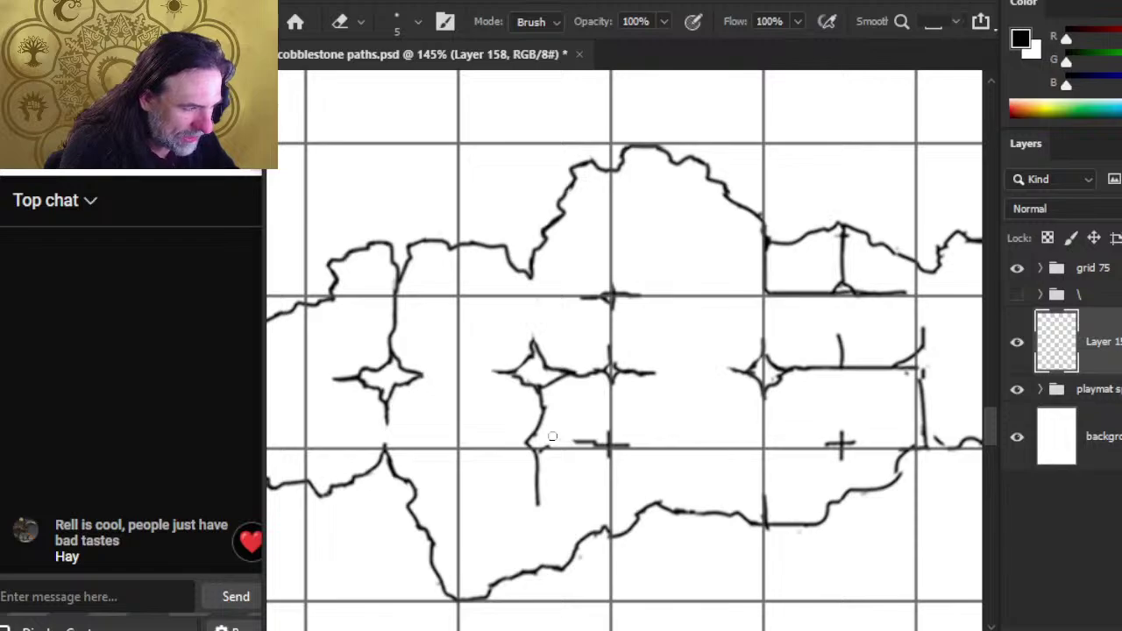
mouse_move(589, 444)
left_mouse_down()
mouse_move(573, 444)
mouse_move(611, 434)
left_mouse_up()
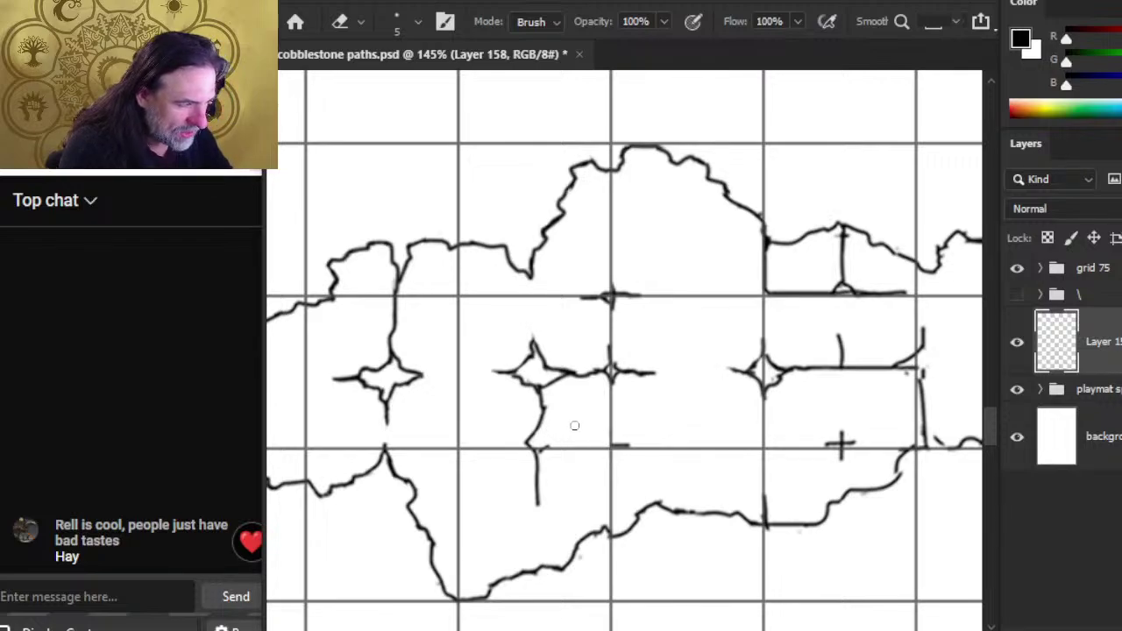
left_click_drag(657, 372, 647, 371)
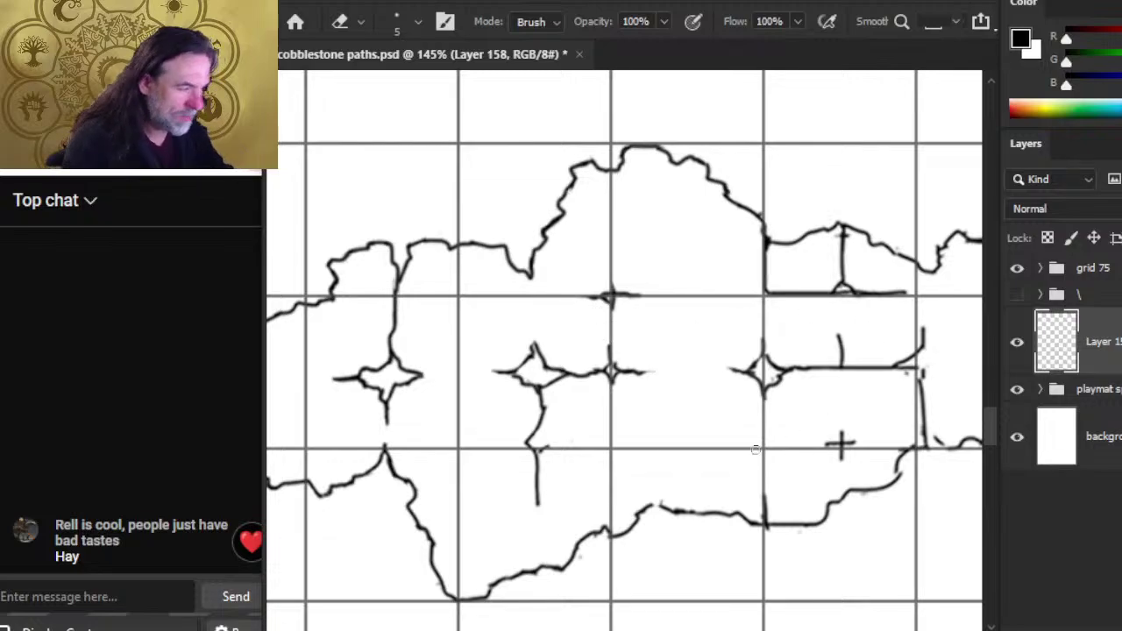
left_click_drag(539, 506, 536, 483)
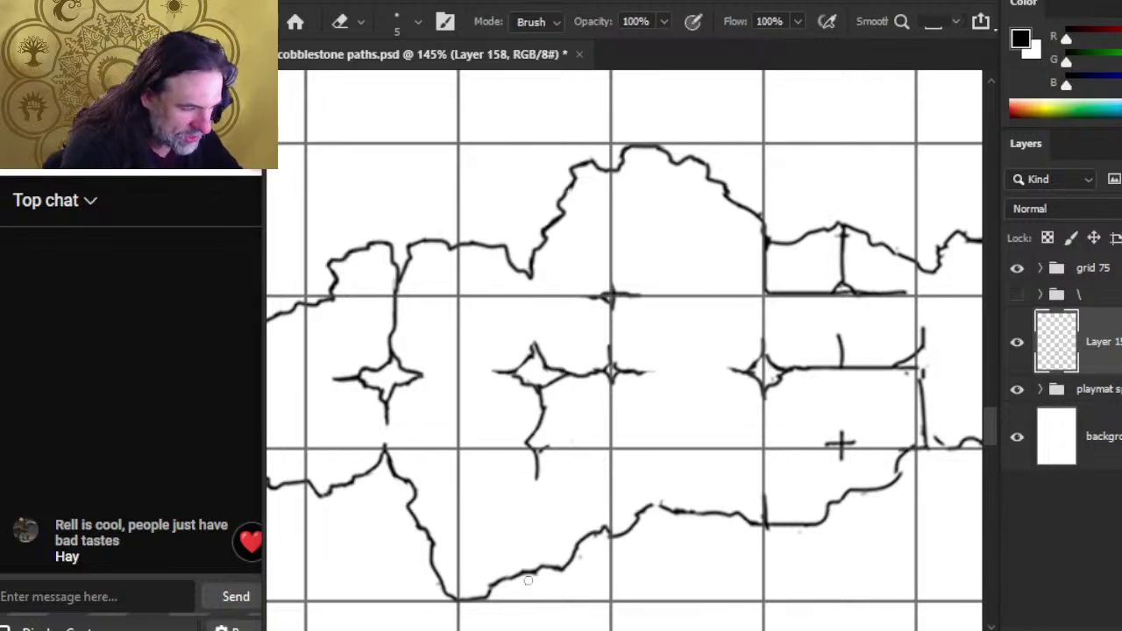
Step: Erase a stretch of the lower edge below the third star joint and redraw it with a more pronounced bump
mouse_move(550, 569)
left_mouse_down()
mouse_move(515, 597)
mouse_move(511, 576)
mouse_move(556, 573)
mouse_move(511, 569)
mouse_move(544, 568)
left_mouse_up()
key("b")
key("e")
key("b")
key("e")
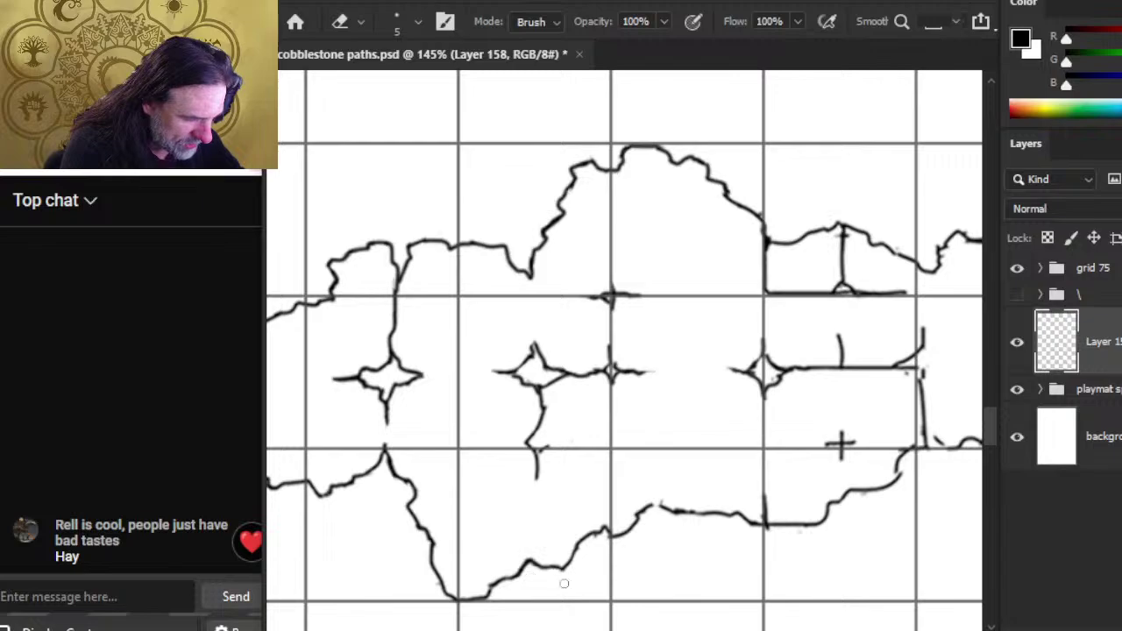
Step: Erase the flat bottom of the large lower bulge and redraw it as a rugged, connected curve
mouse_move(607, 574)
left_mouse_down()
mouse_move(638, 518)
mouse_move(629, 518)
left_mouse_up()
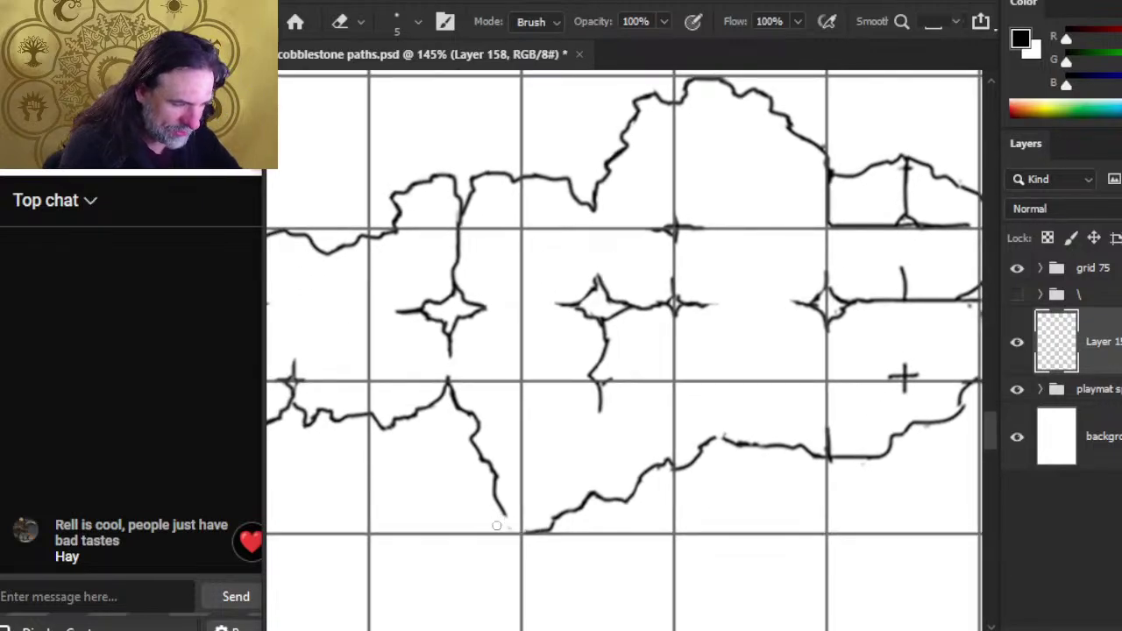
key("b")
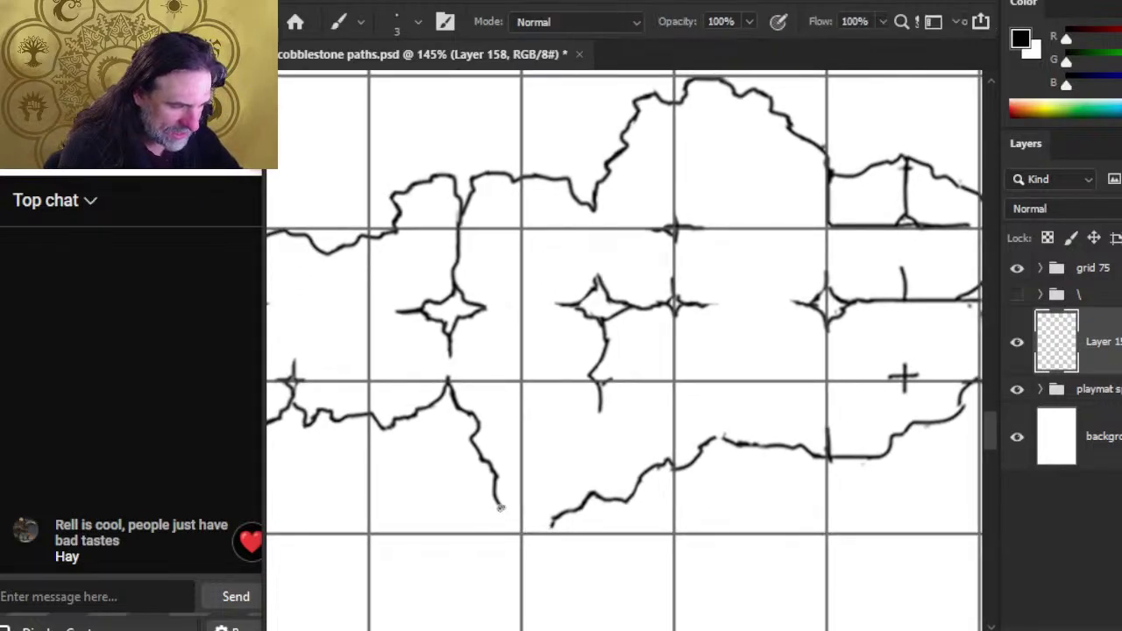
left_click_drag(502, 508, 552, 518)
key("e")
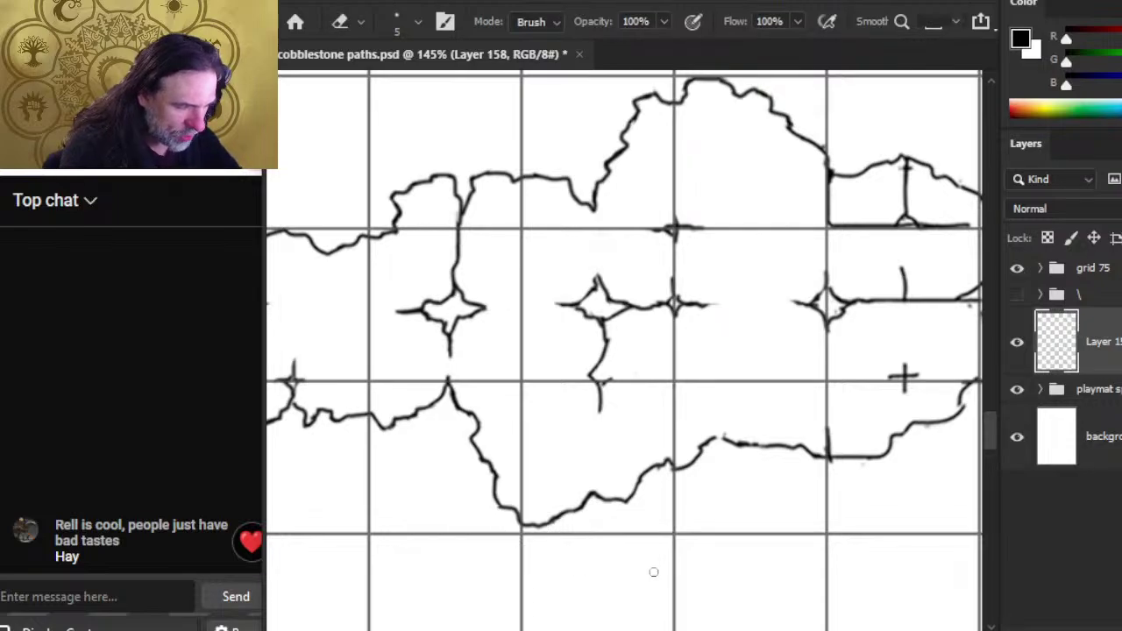
Step: Rework the lower edge beyond the bulge with a more irregular dip and close the gap at the following shelf
left_click_drag(646, 571, 582, 552)
key("b")
left_click_drag(580, 445, 567, 453)
key("e")
mouse_move(635, 424)
left_mouse_down()
mouse_move(619, 429)
mouse_move(651, 411)
mouse_move(659, 424)
left_mouse_up()
key("b")
key("e")
key("b")
key("e")
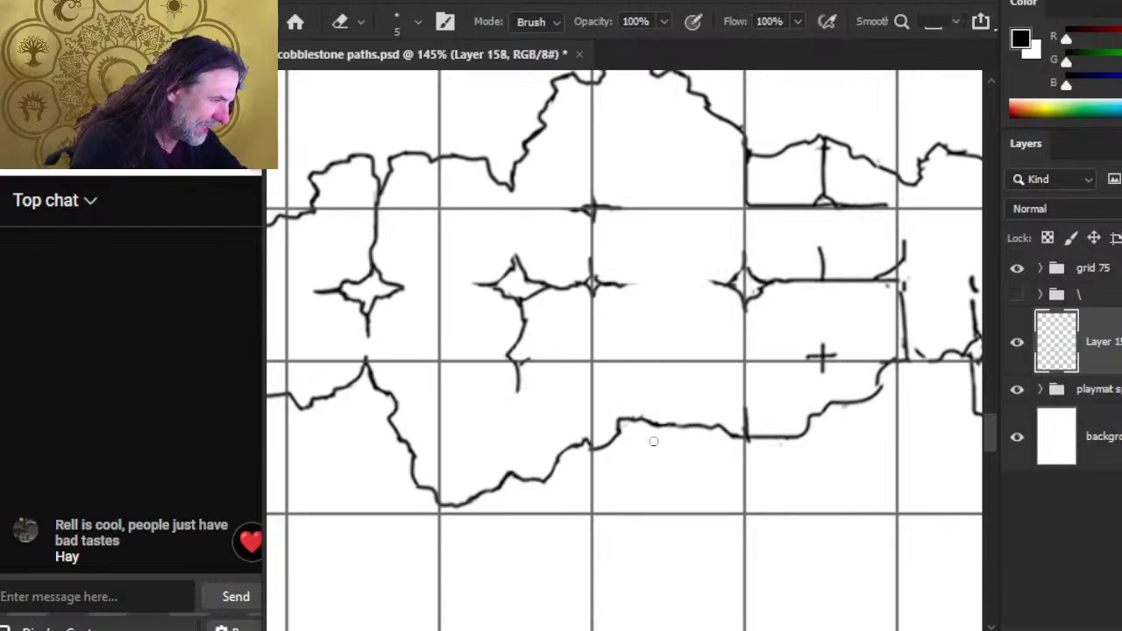
Step: Erase the vertical tick on the lower edge beneath the fourth star joint and redraw the edge there as a wavy, continuous line
mouse_move(746, 410)
left_mouse_down()
mouse_move(748, 439)
mouse_move(733, 433)
mouse_move(773, 440)
mouse_move(727, 432)
left_mouse_up()
key("b")
key("e")
key("b")
key("e")
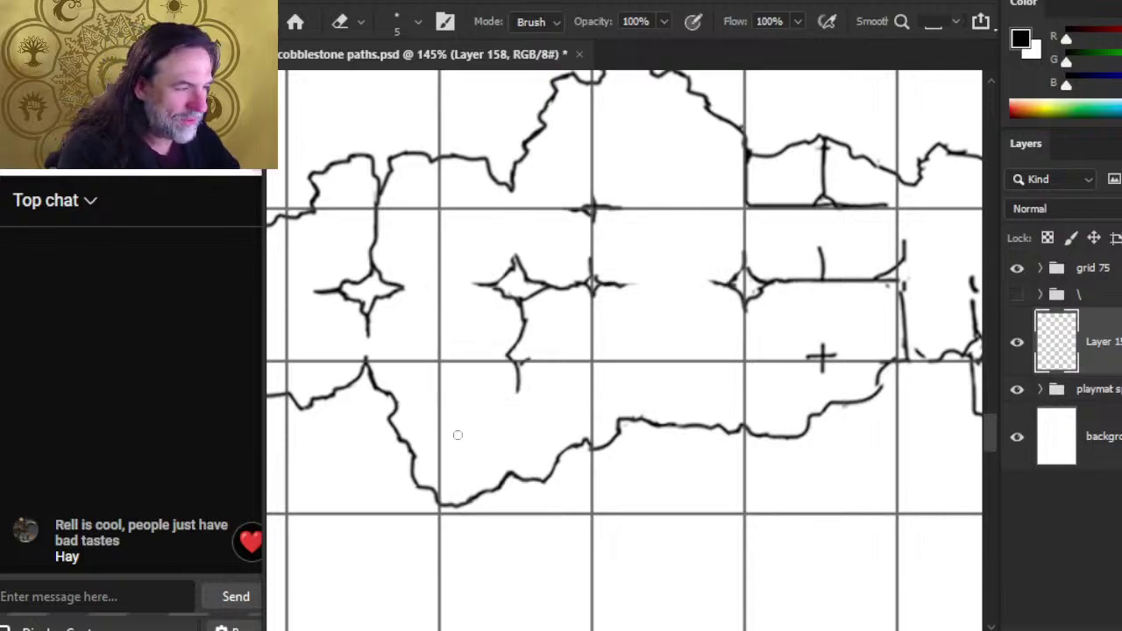
Step: Close the open joint below the third star joint into a small diamond with a short side arm
key("z")
mouse_move(517, 411)
left_mouse_down()
mouse_move(488, 366)
mouse_move(517, 395)
left_mouse_up()
key("b")
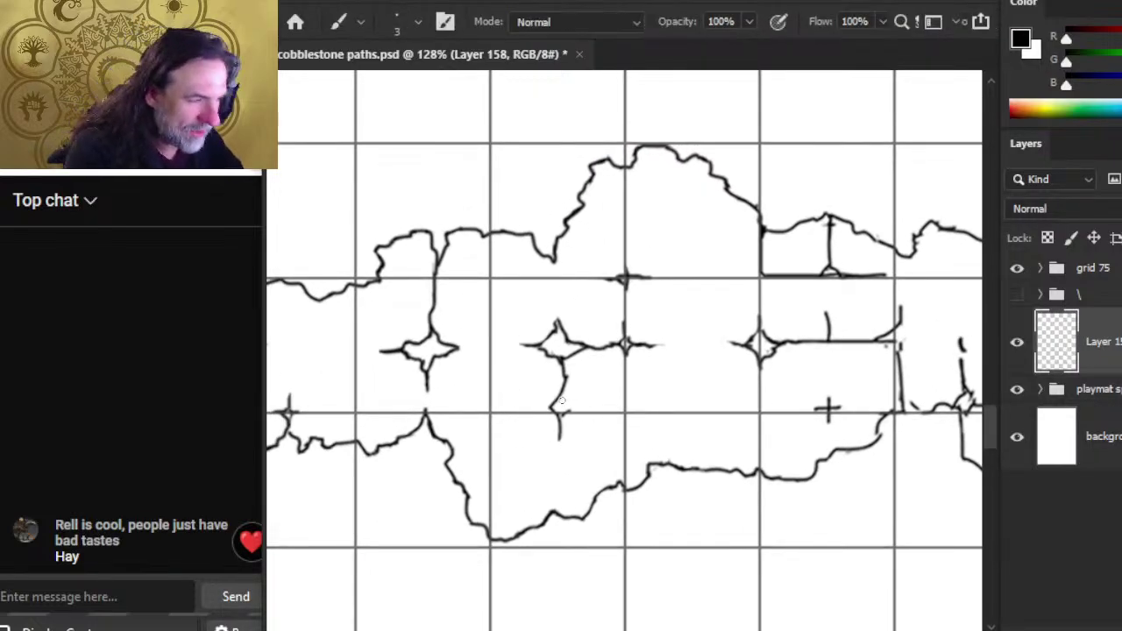
key("e")
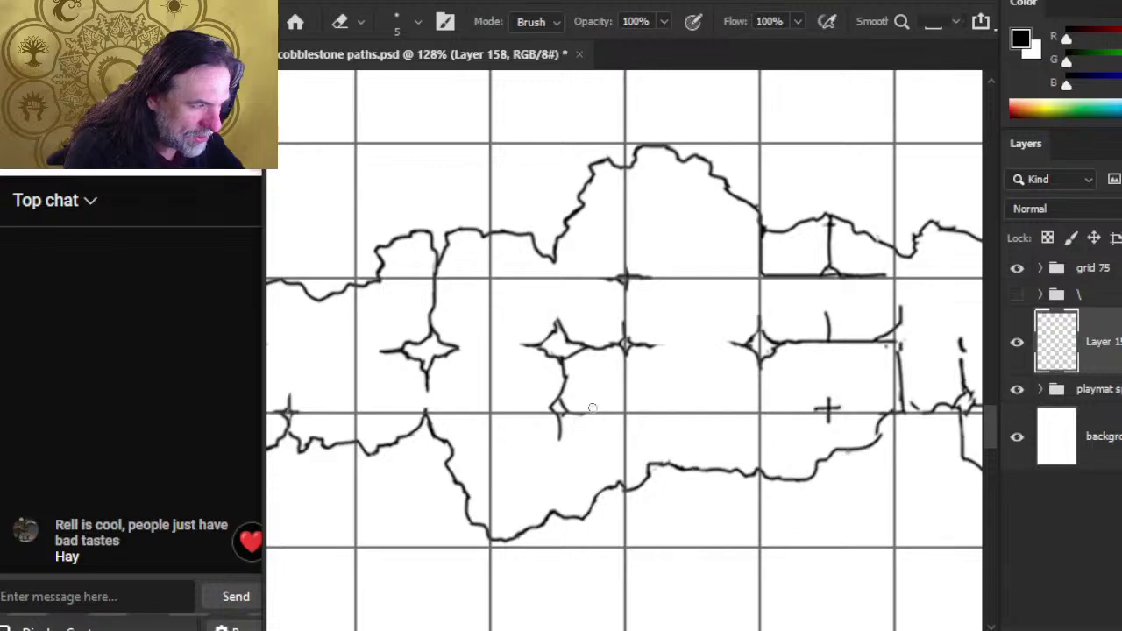
key("b")
key("e")
Step: Erase the link between the third star joint and the small joint below it and redraw it with a tapered star point
left_click_drag(565, 383, 556, 343)
key("b")
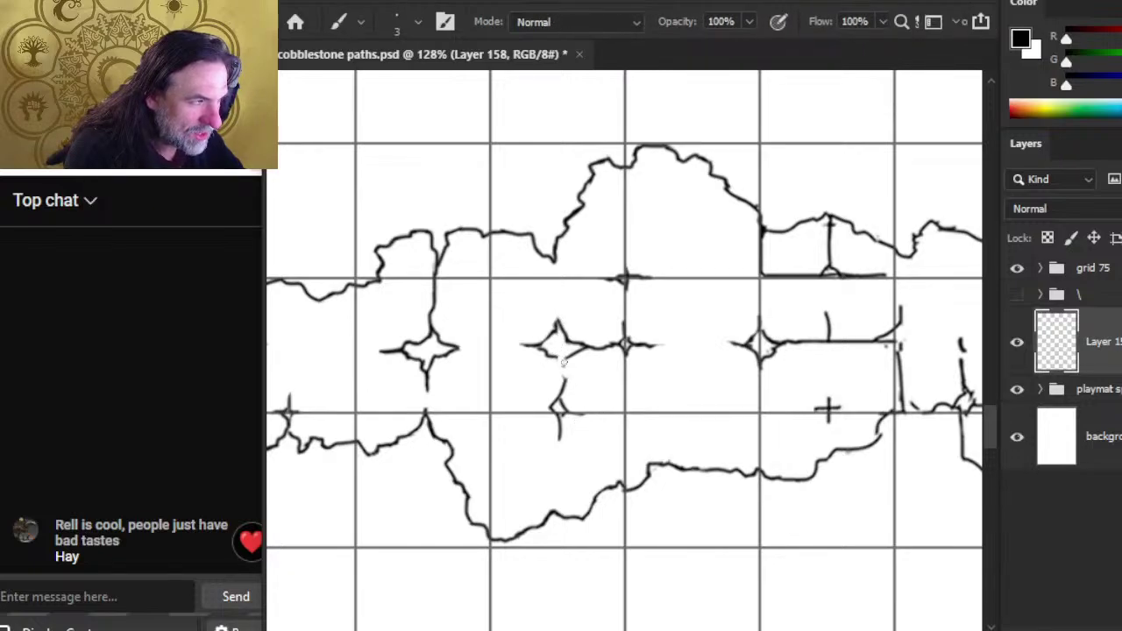
left_click_drag(559, 358, 566, 387)
key("e")
key("b")
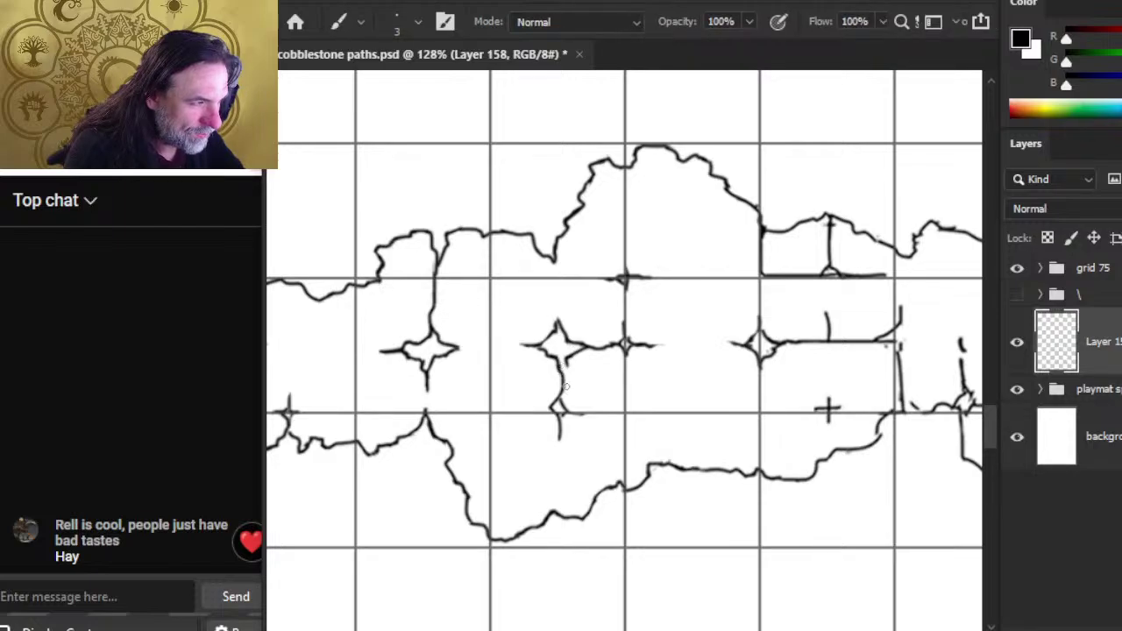
key("e")
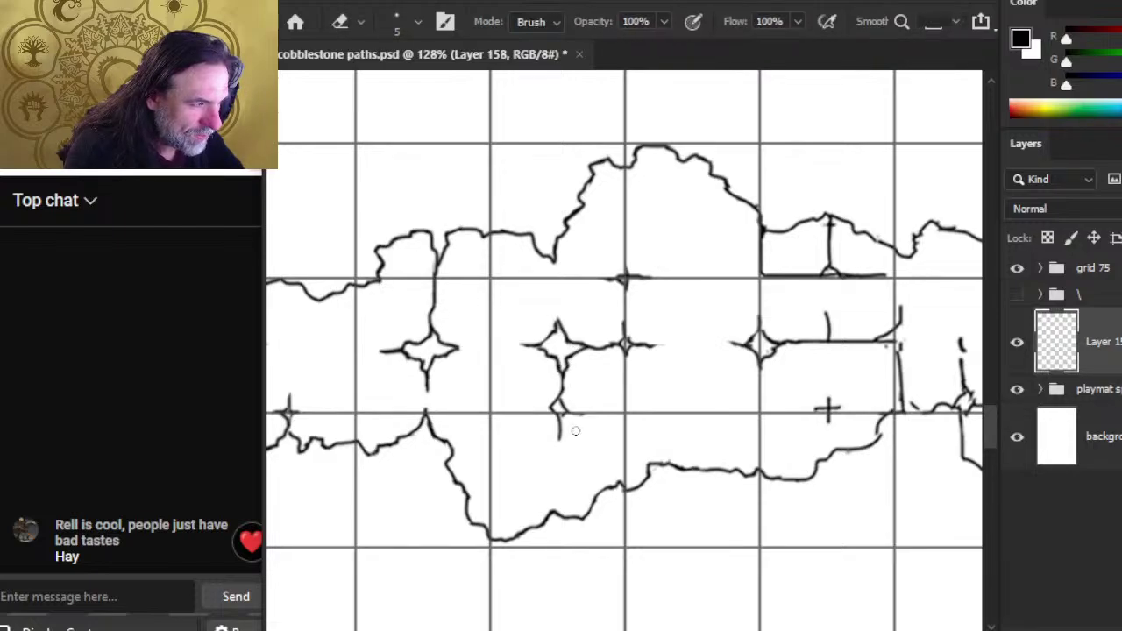
Step: Reshape the small joint below the third star joint into a star with tapered horizontal arms and a cleared center
key("b")
key("e")
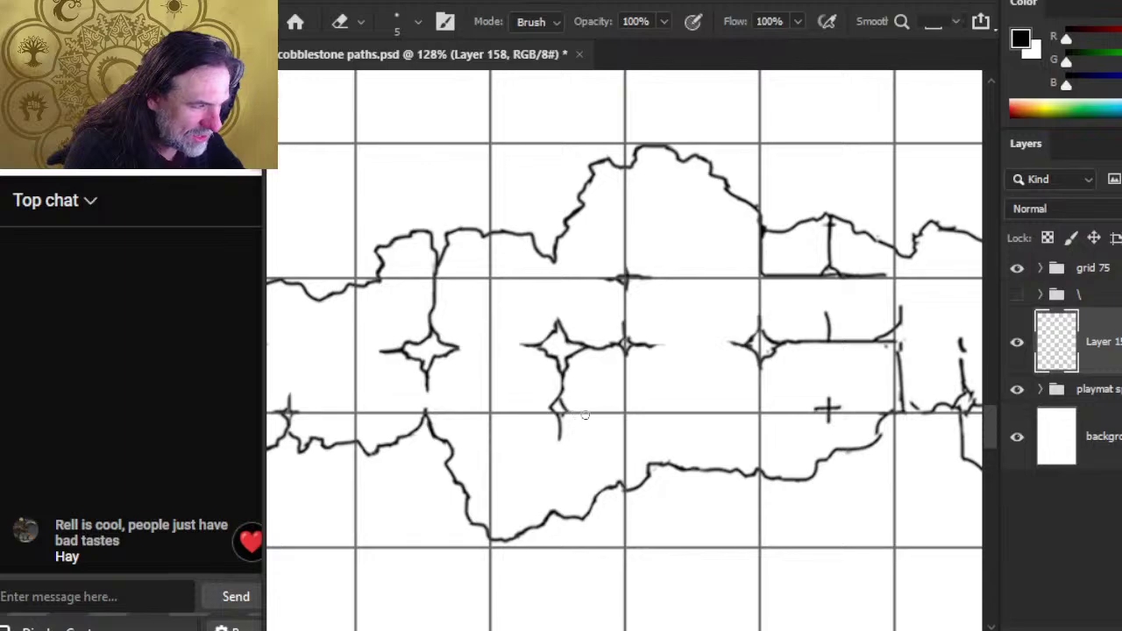
key("b")
left_click_drag(563, 410, 587, 413)
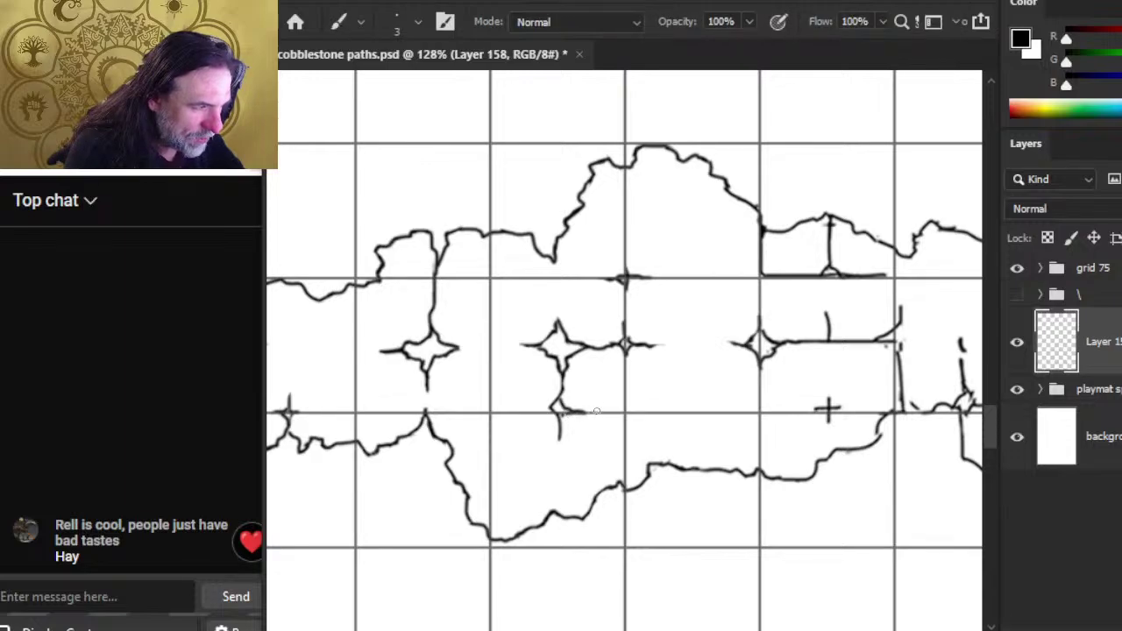
key("e")
key("b")
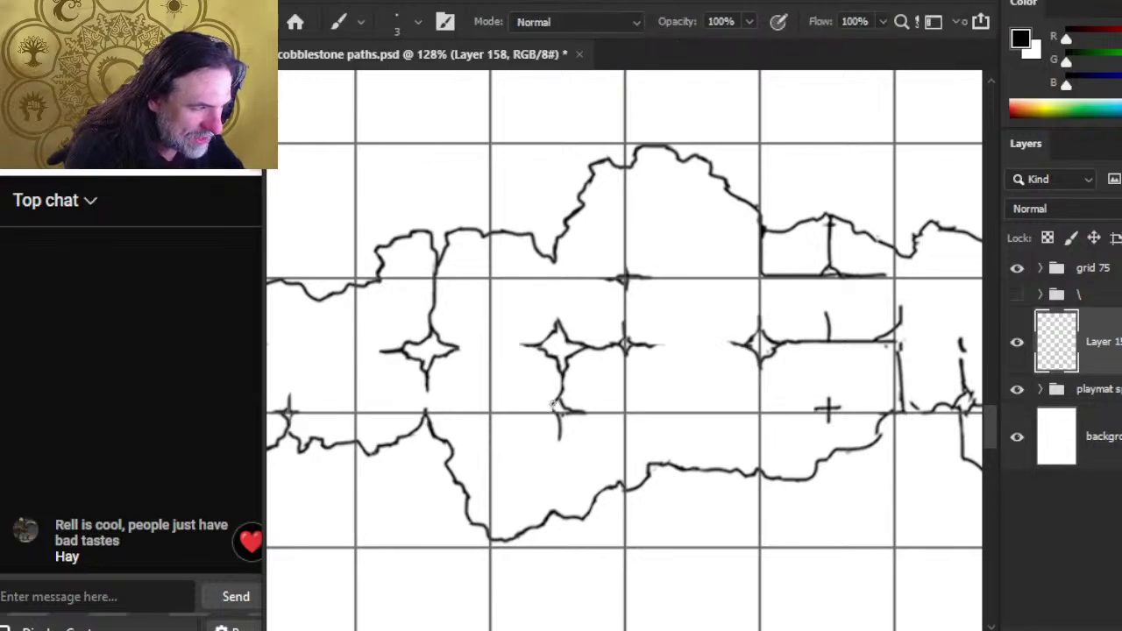
key("e")
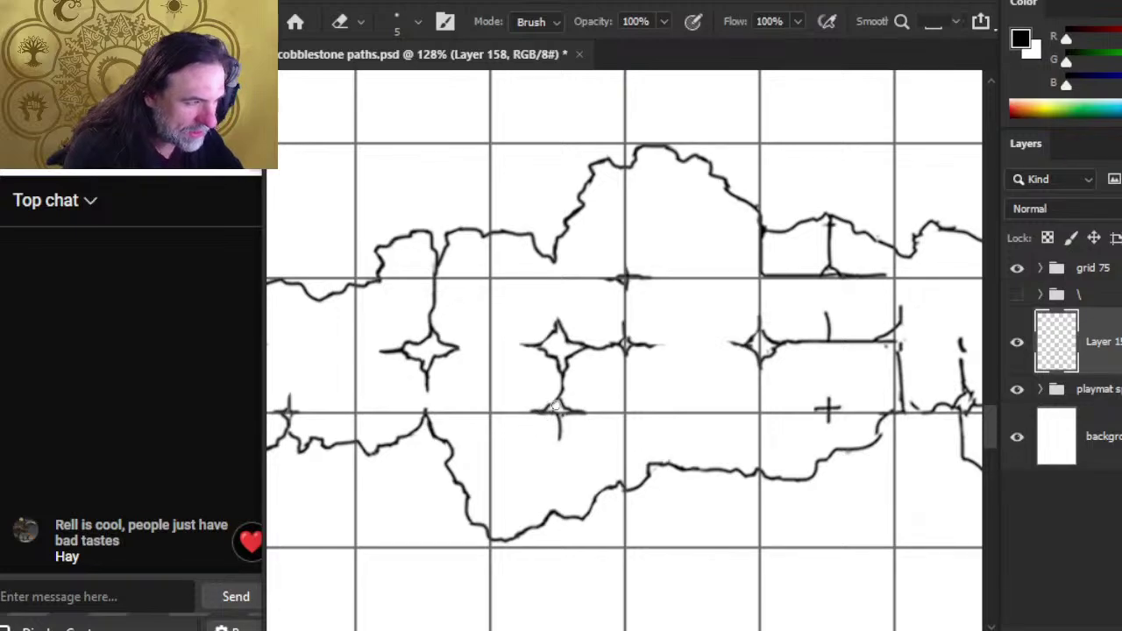
key("b")
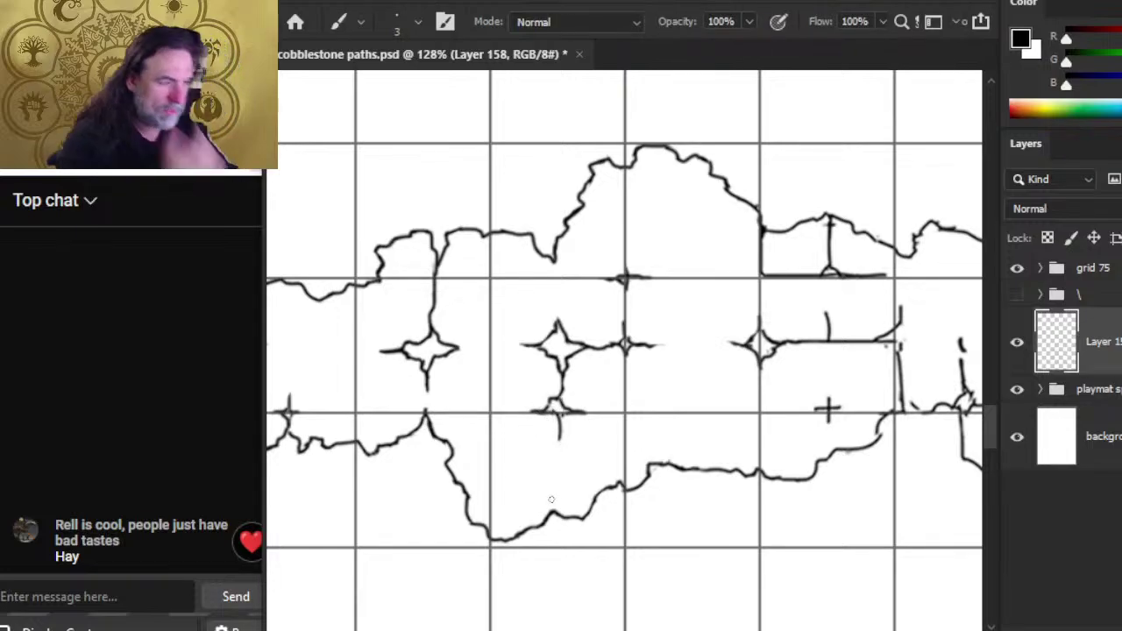
Step: Erase the vertical tick beyond the fourth star joint and open gaps in the two horizontal lines there
mouse_move(734, 443)
left_mouse_down()
mouse_move(641, 492)
mouse_move(672, 510)
left_mouse_up()
key("e")
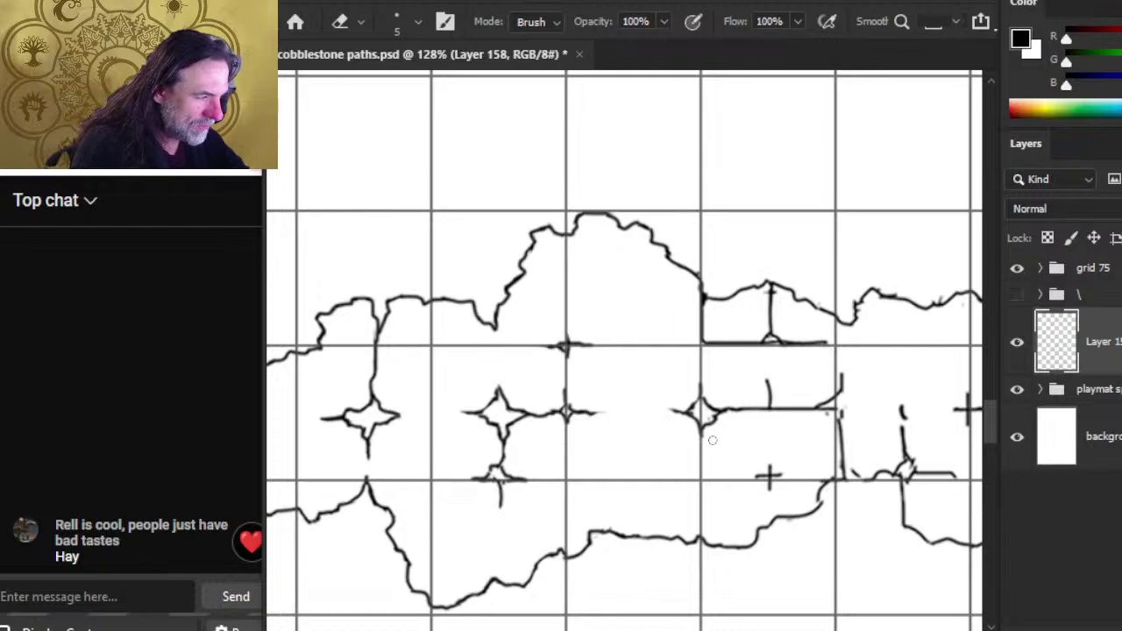
left_click_drag(770, 373, 768, 411)
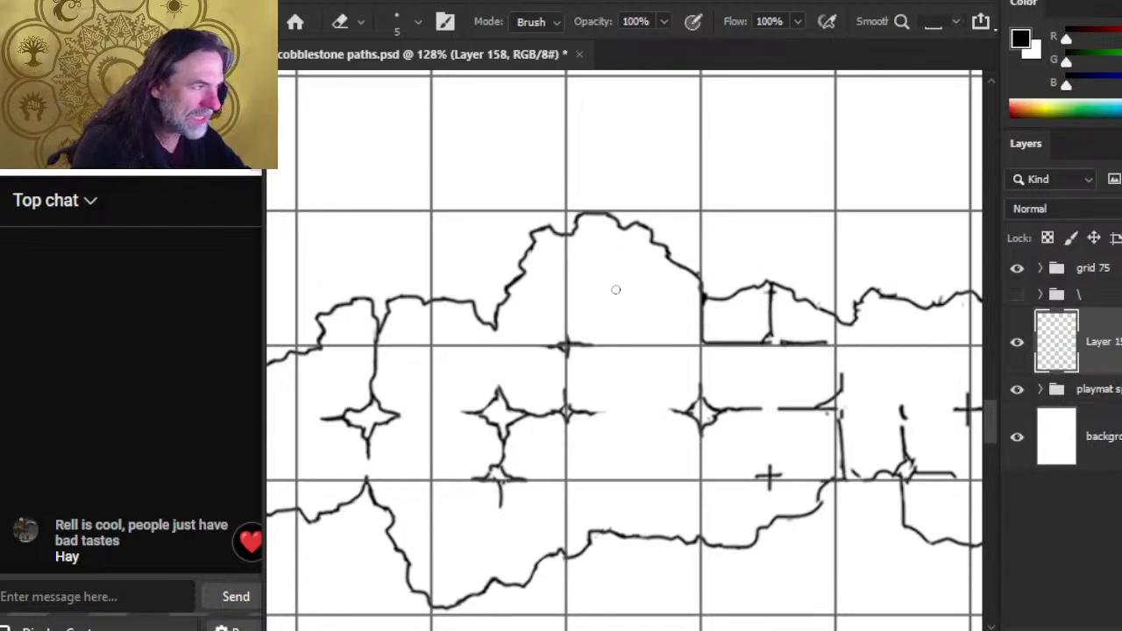
Step: Redraw the end of the large hump's descending side so it meets the next stone in a bumpy edge, and erase the old line
key("b")
left_click_drag(687, 268, 702, 291)
key("e")
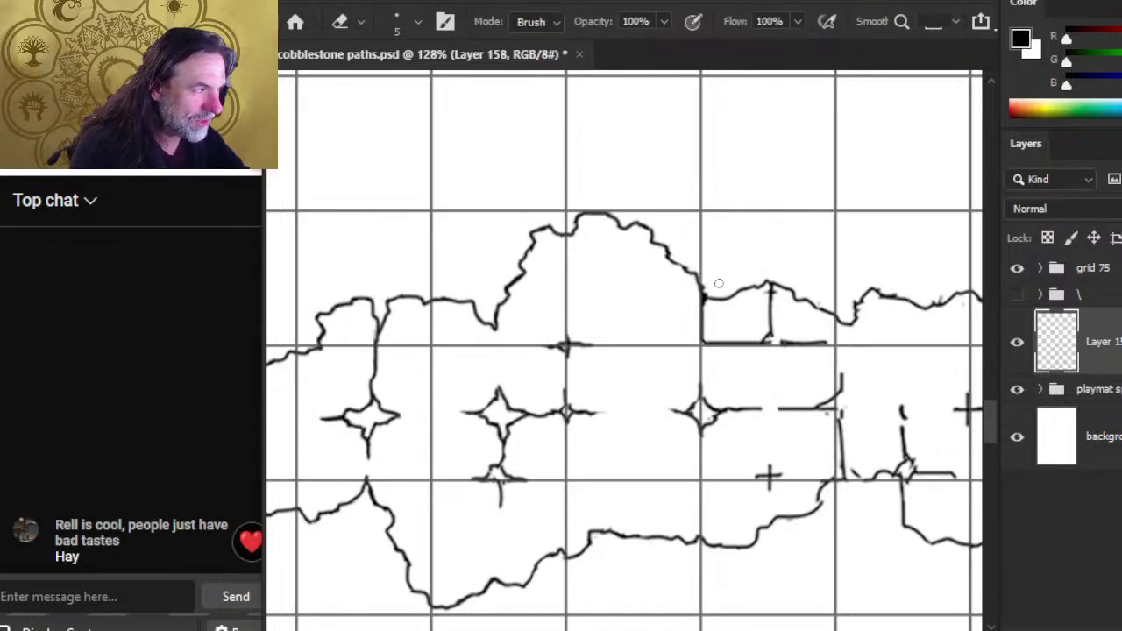
key("b")
mouse_move(696, 279)
left_mouse_down()
mouse_move(684, 268)
mouse_move(703, 307)
left_mouse_up()
key("e")
key("b")
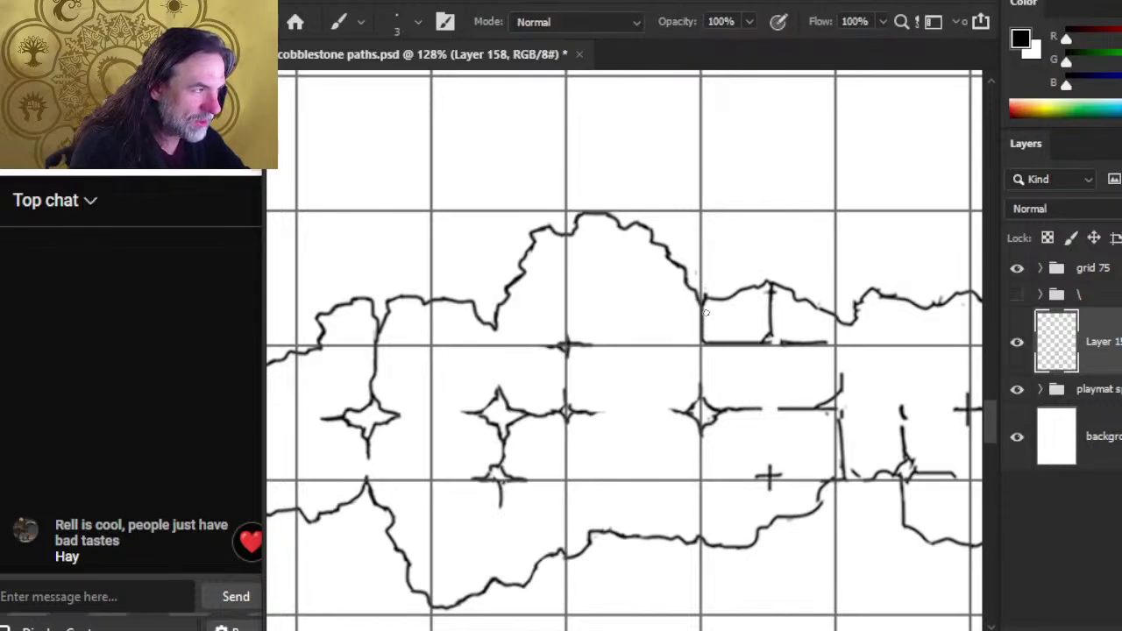
key("e")
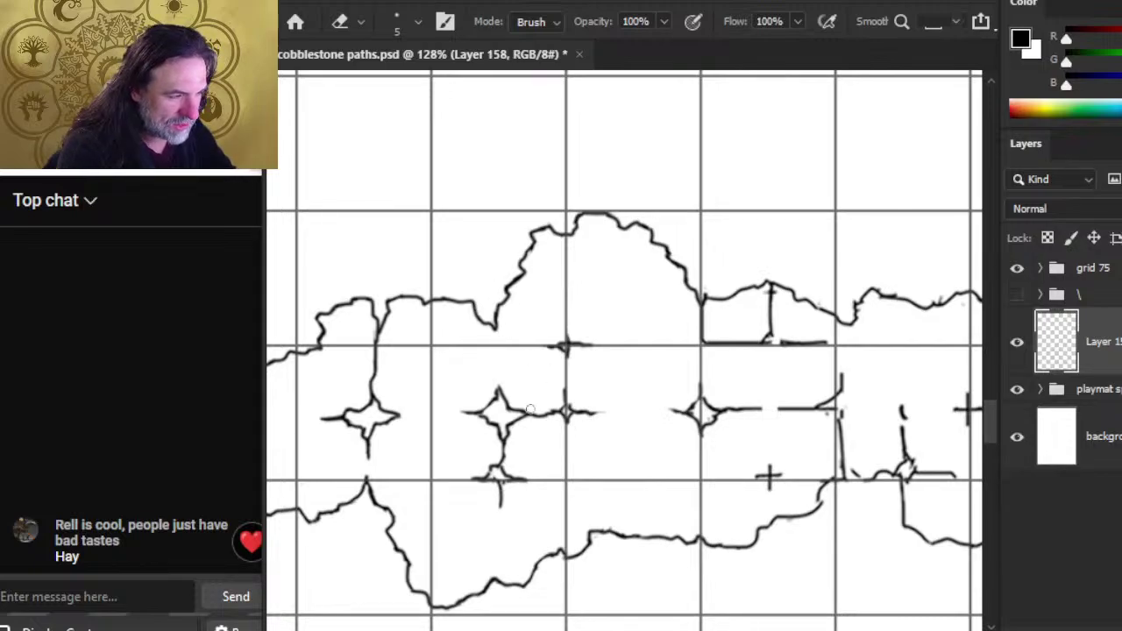
left_click_drag(471, 433, 556, 321)
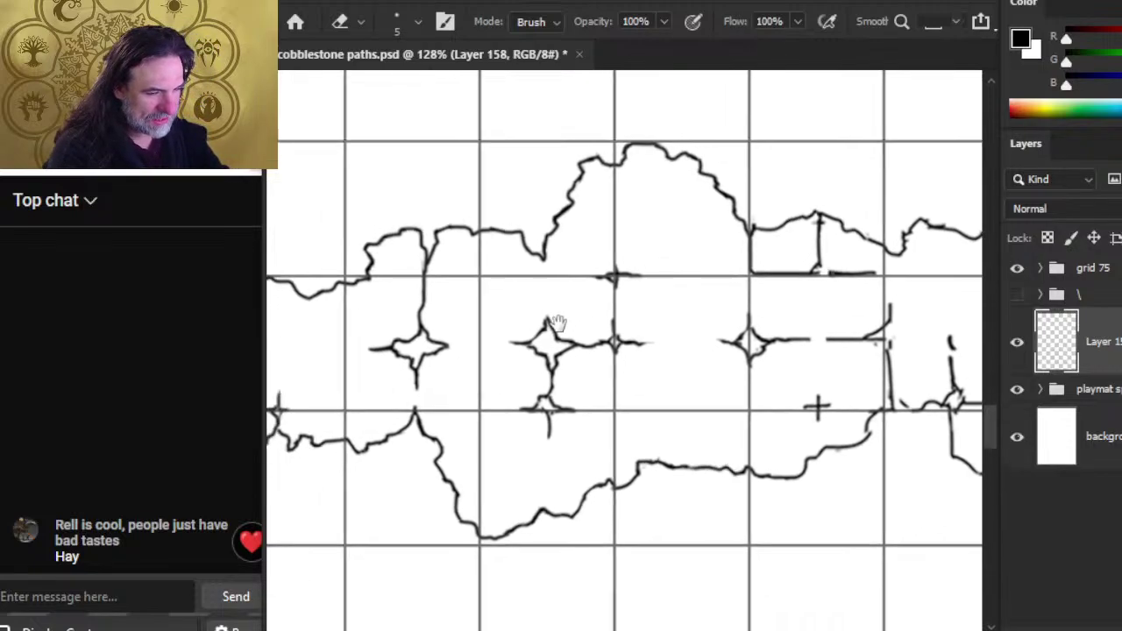
key("z")
left_click_drag(669, 345, 616, 342)
key("l")
mouse_move(579, 302)
left_mouse_down()
mouse_move(545, 303)
mouse_move(532, 451)
mouse_move(578, 453)
mouse_move(646, 397)
mouse_move(663, 327)
mouse_move(618, 301)
mouse_move(548, 296)
left_mouse_up()
key("v")
key("ctrl+d")
key("l")
key("z")
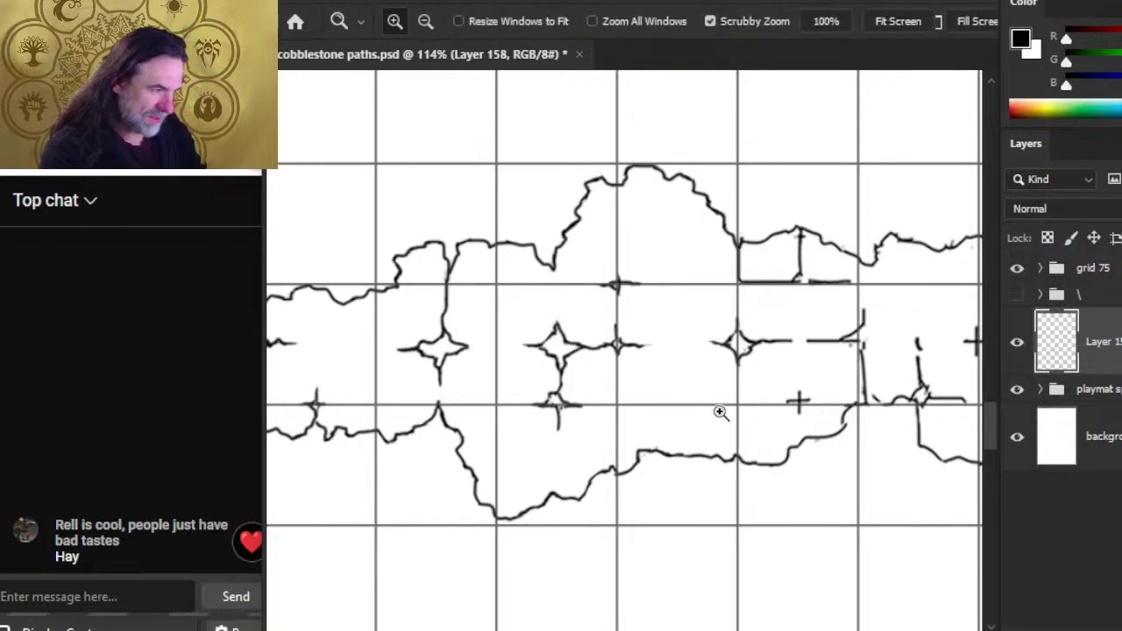
Step: Erase the start of the next stone's top edge beside the large hump and redraw it joined to the hump
left_click_drag(719, 406, 665, 500)
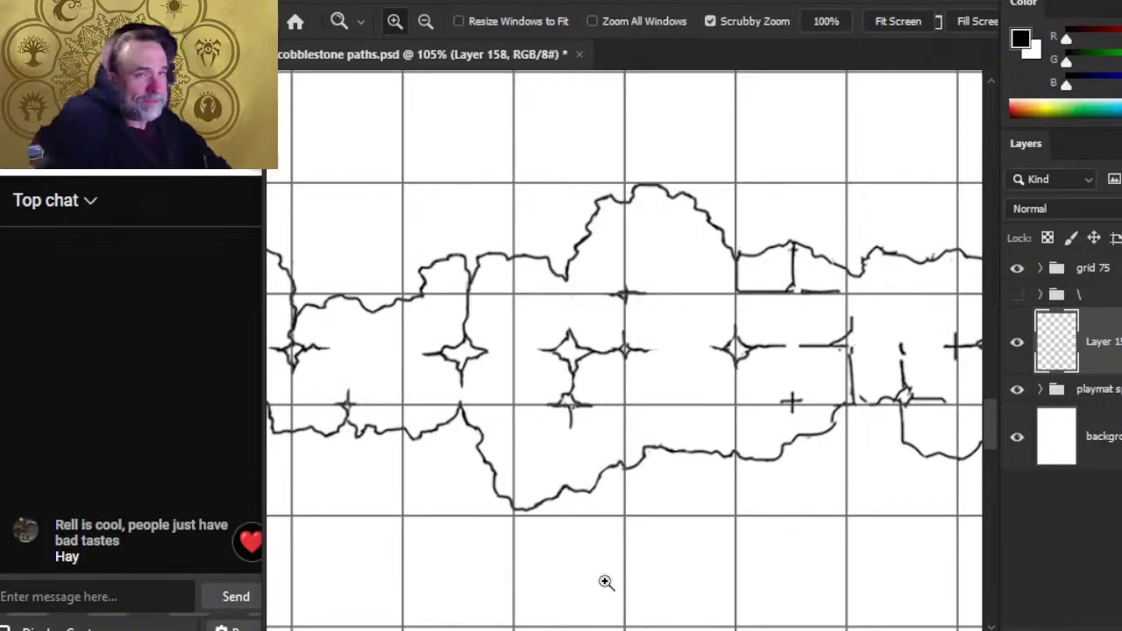
key("e")
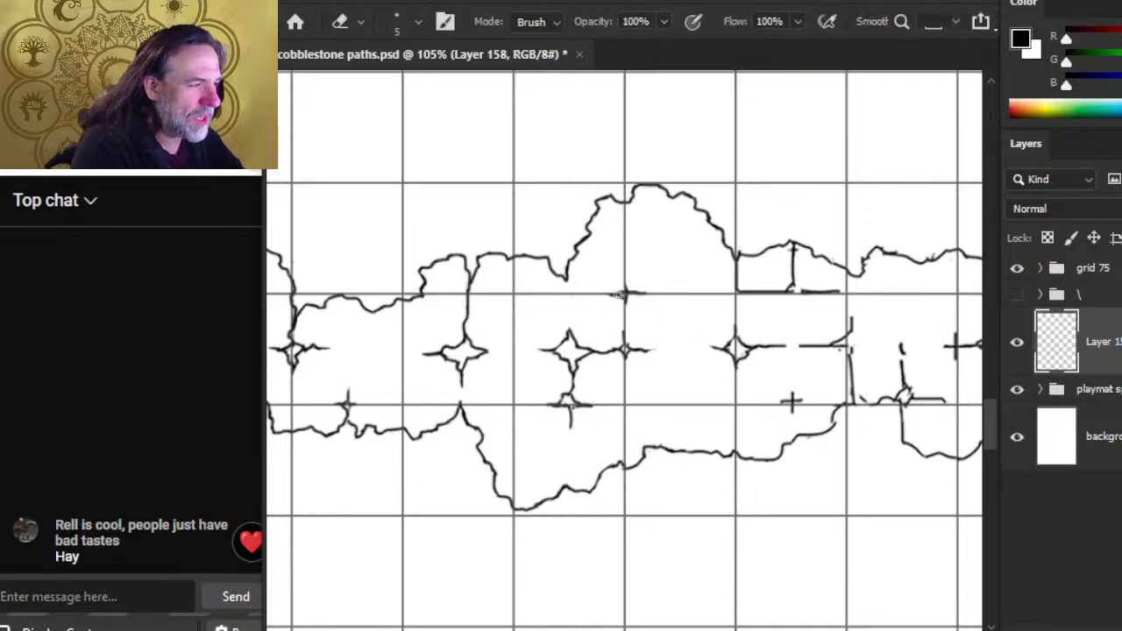
left_click_drag(790, 299, 735, 340)
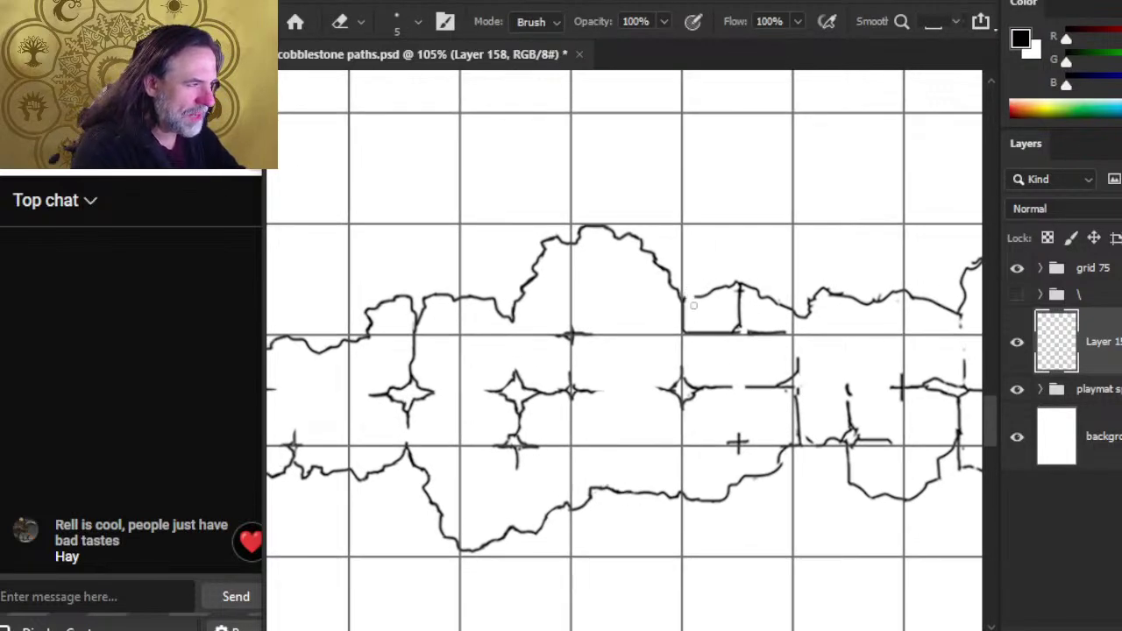
key("b")
left_click_drag(684, 301, 697, 293)
key("e")
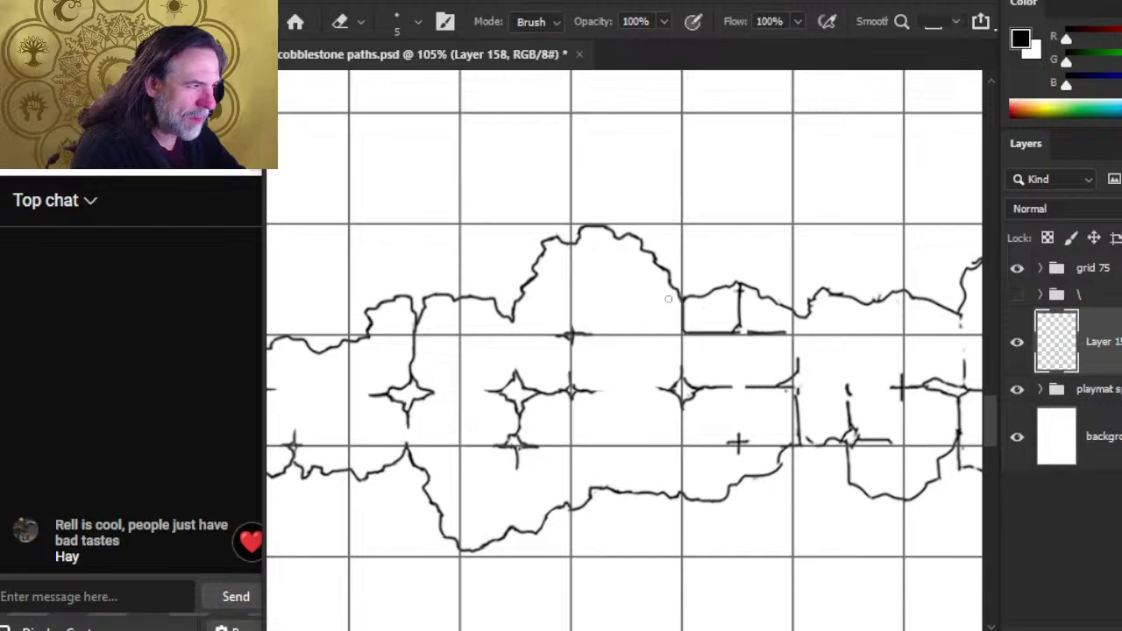
Step: Redraw the erased peak above the vertical divider beside the large hump as two rounded stone corners with a notch between them
key("b")
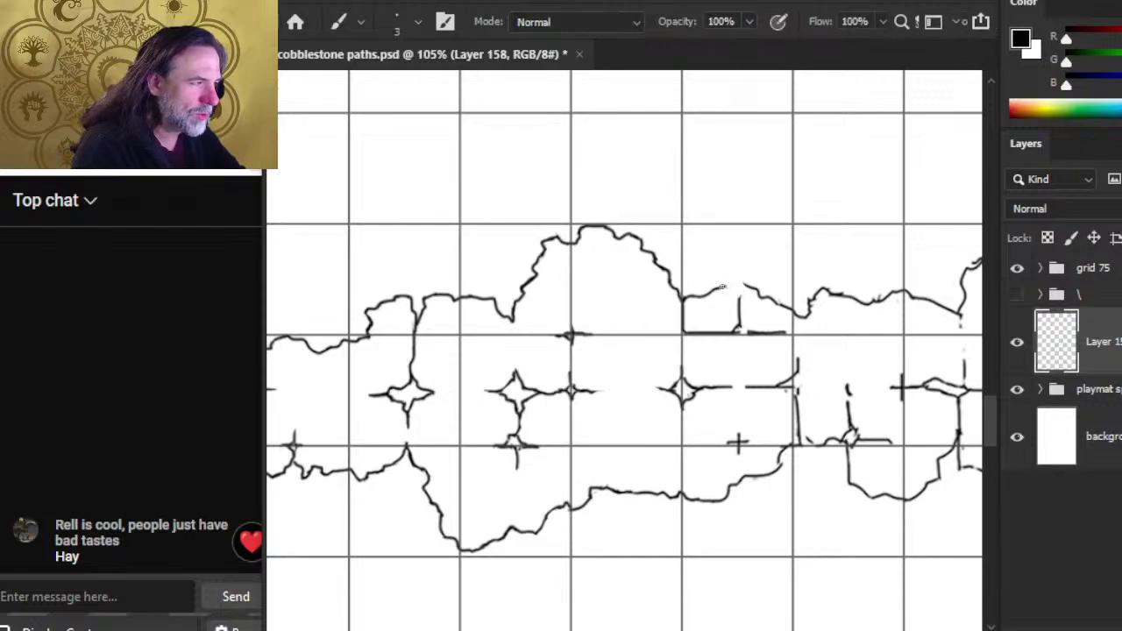
mouse_move(739, 303)
left_mouse_down()
mouse_move(745, 288)
mouse_move(754, 293)
left_mouse_up()
key("e")
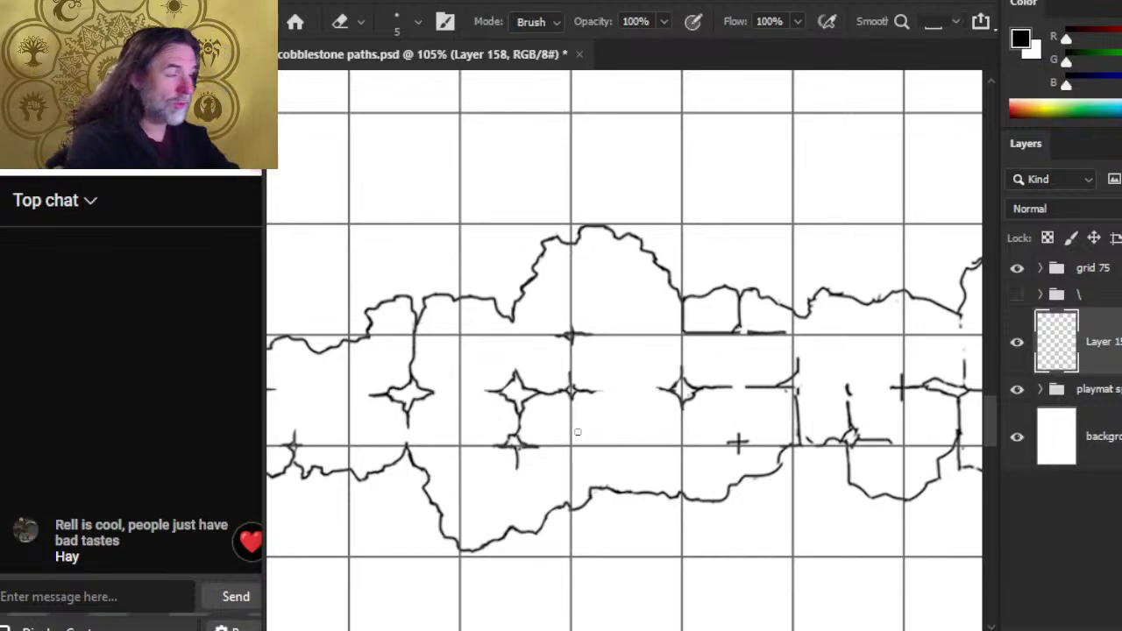
Step: Erase the line beyond the small stone's base, redraw its corner beside the large hump as a pointed joint, and open a gap in the base
left_click_drag(780, 333, 783, 327)
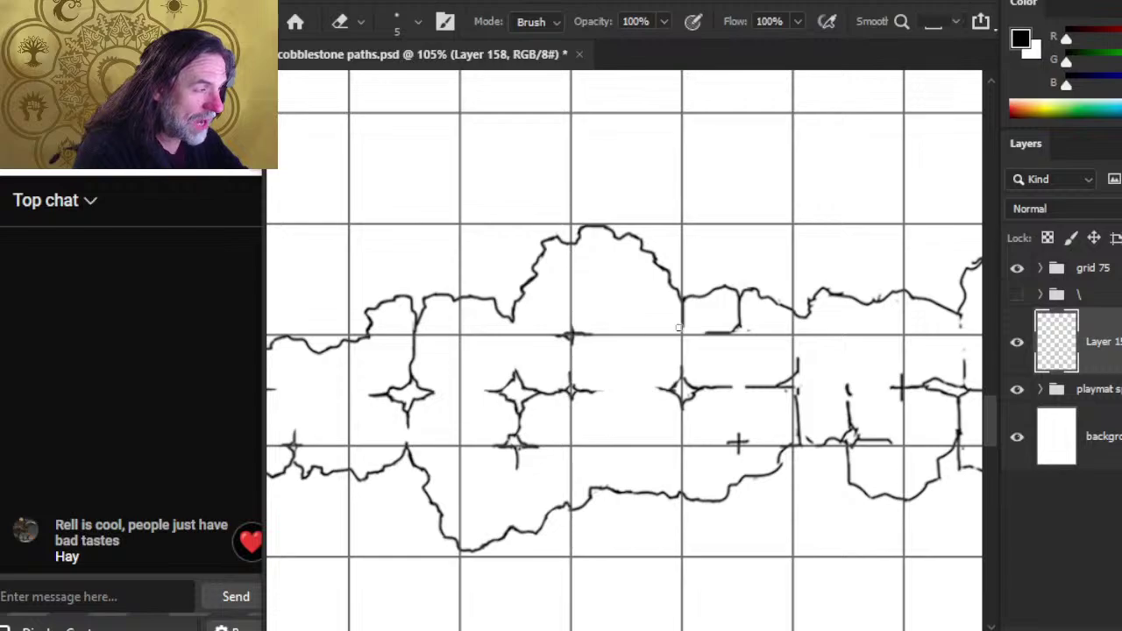
key("b")
mouse_move(686, 310)
left_mouse_down()
mouse_move(712, 332)
mouse_move(684, 321)
mouse_move(684, 305)
mouse_move(674, 339)
left_mouse_up()
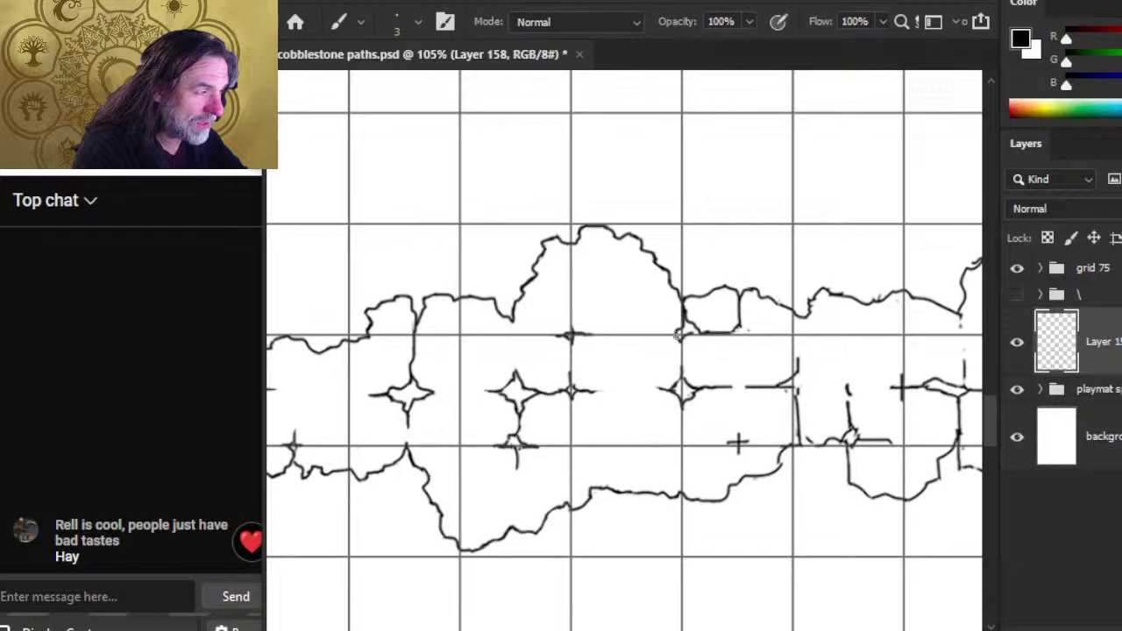
key("e")
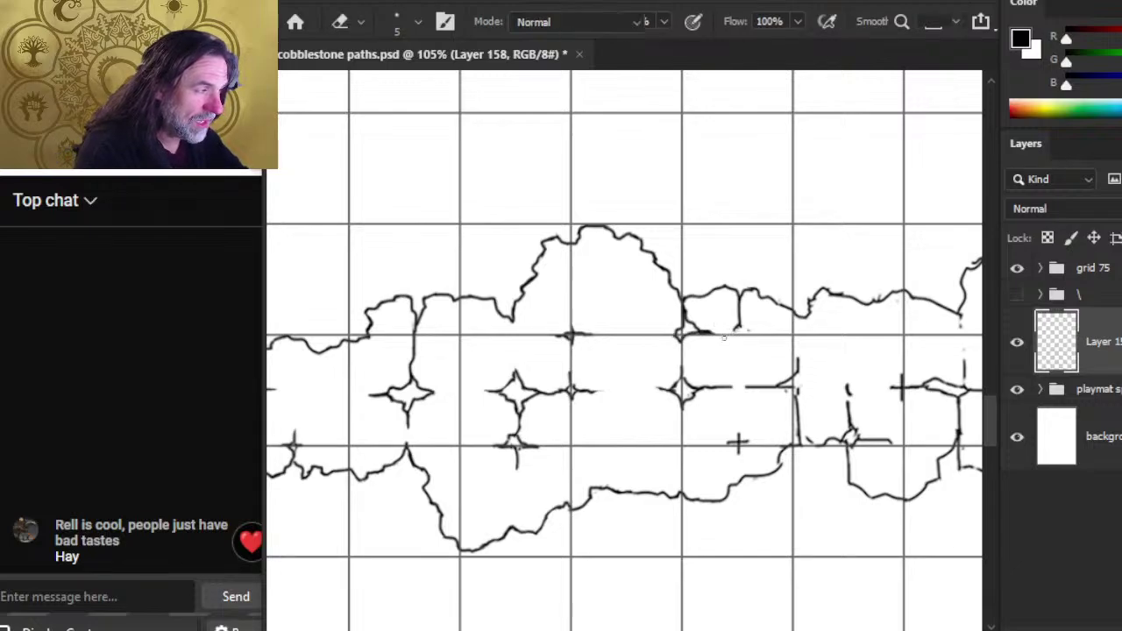
Step: Draw a star joint at the small stone's other lower corner and redraw the broken vertical divider above the horizontal line in the next grid column
key("b")
mouse_move(727, 333)
left_mouse_down()
mouse_move(795, 373)
mouse_move(793, 357)
mouse_move(794, 387)
mouse_move(811, 376)
mouse_move(792, 373)
mouse_move(801, 351)
mouse_move(769, 399)
mouse_move(789, 394)
mouse_move(809, 470)
left_mouse_up()
key("e")
key("b")
key("e")
key("b")
key("e")
key("b")
key("e")
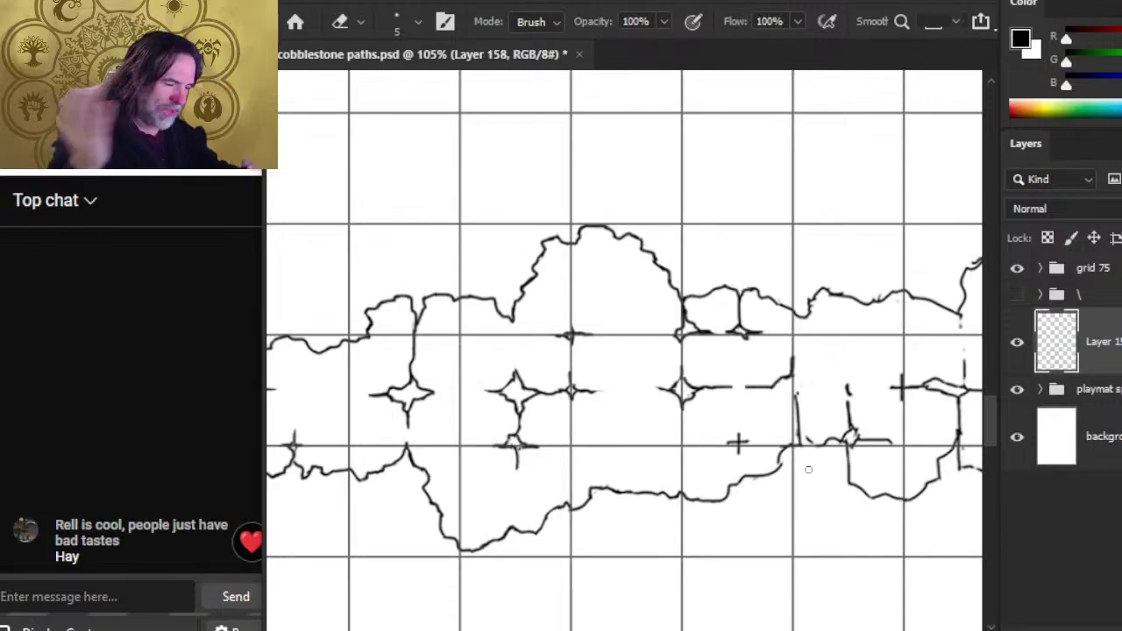
Step: Redraw the divider's lower part as a curved stone edge, then erase the nearby small cross and trim the star joint's horizontal line
mouse_move(759, 470)
left_mouse_down()
mouse_move(712, 468)
mouse_move(705, 405)
mouse_move(726, 460)
mouse_move(719, 399)
left_mouse_up()
key("b")
key("e")
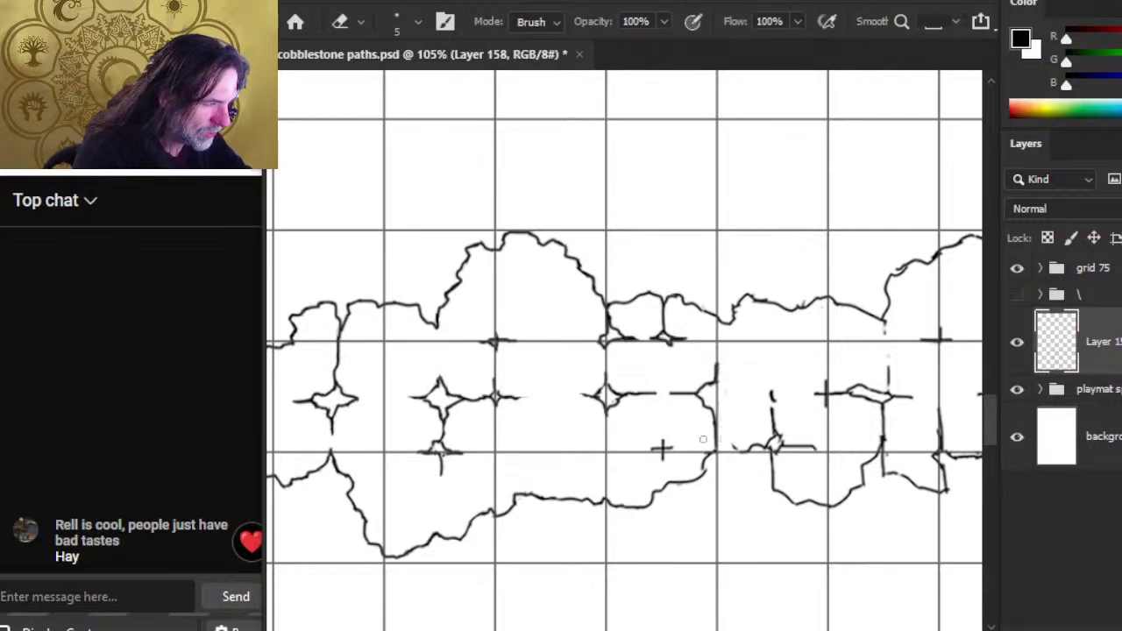
left_click_drag(627, 392, 654, 391)
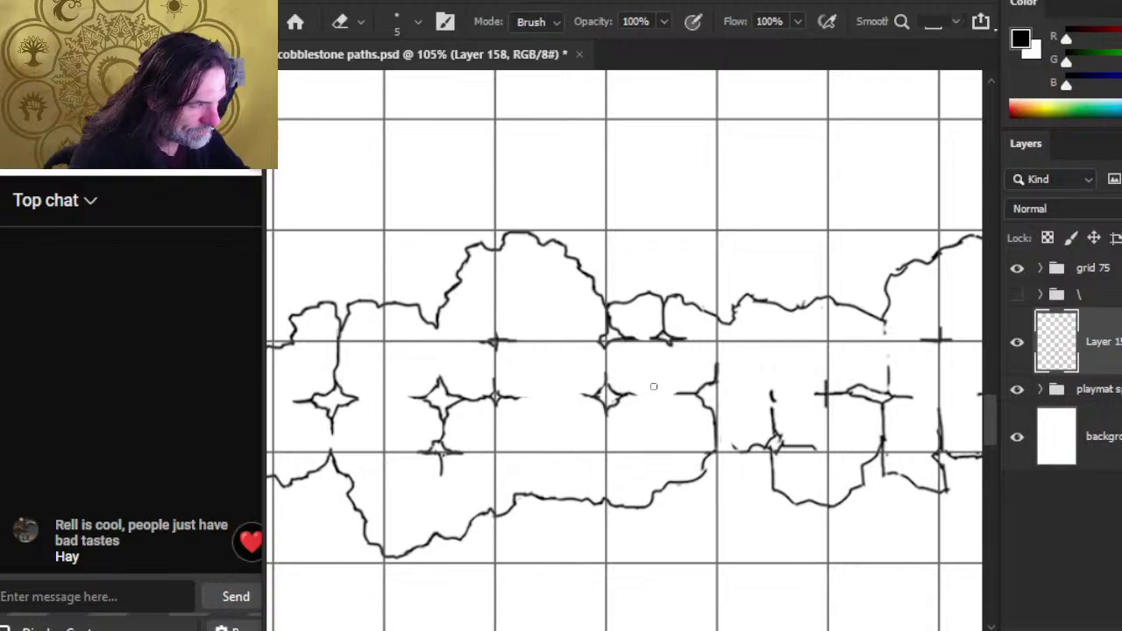
Step: Redraw the corner where the lower outline rises to the divider as a connected, jagged stone edge
left_click_drag(717, 457, 704, 463)
key("b")
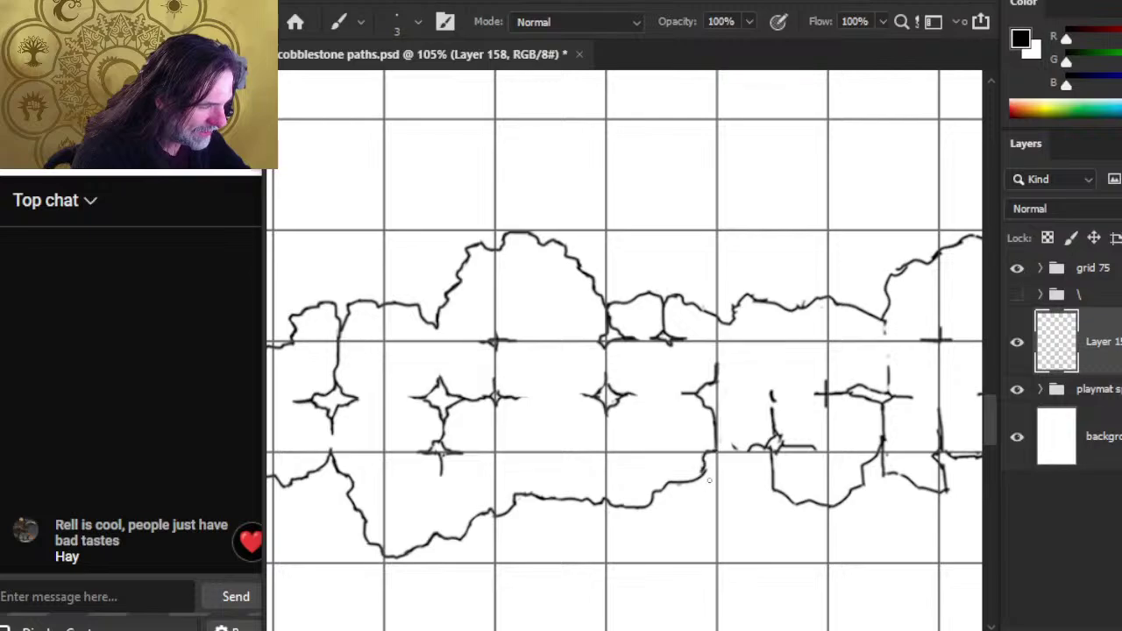
key("e")
key("b")
key("e")
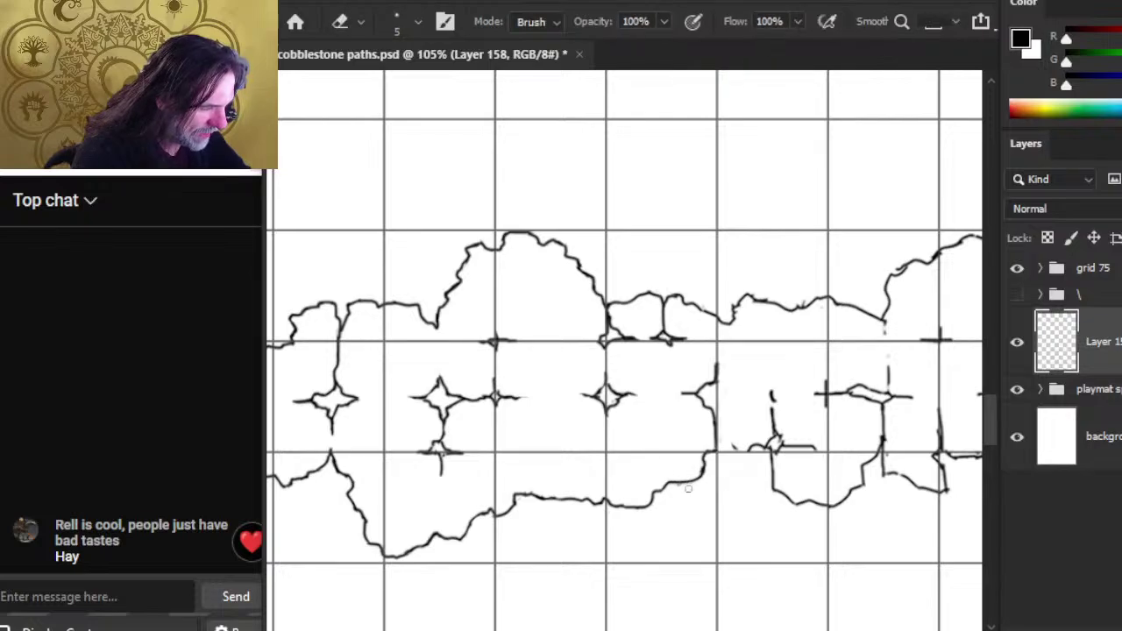
key("b")
left_click_drag(704, 465, 691, 482)
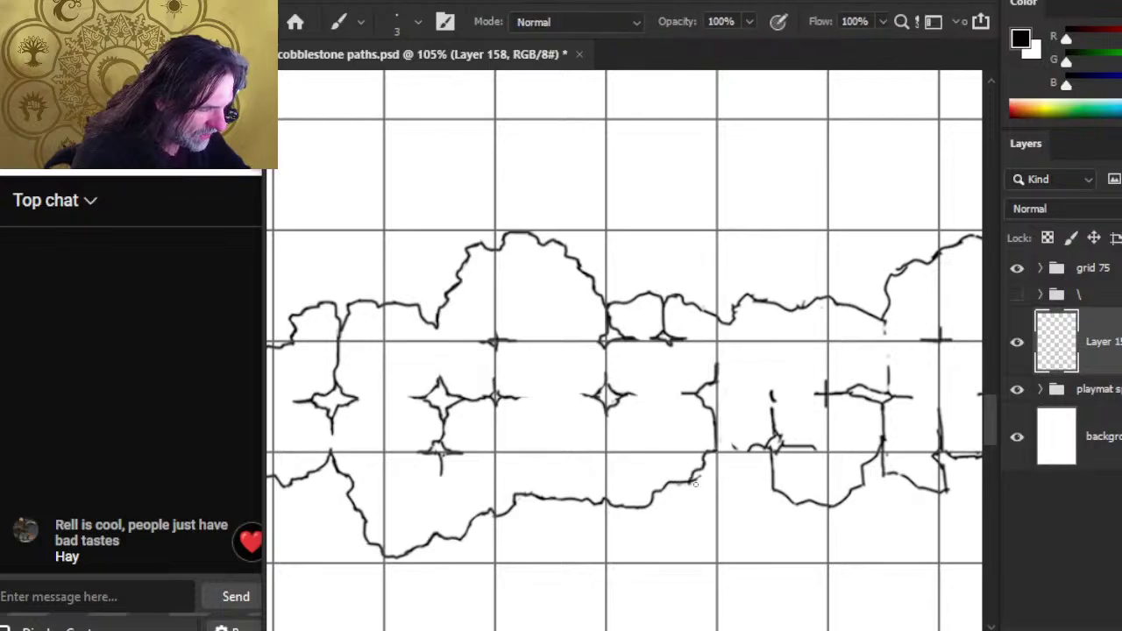
key("e")
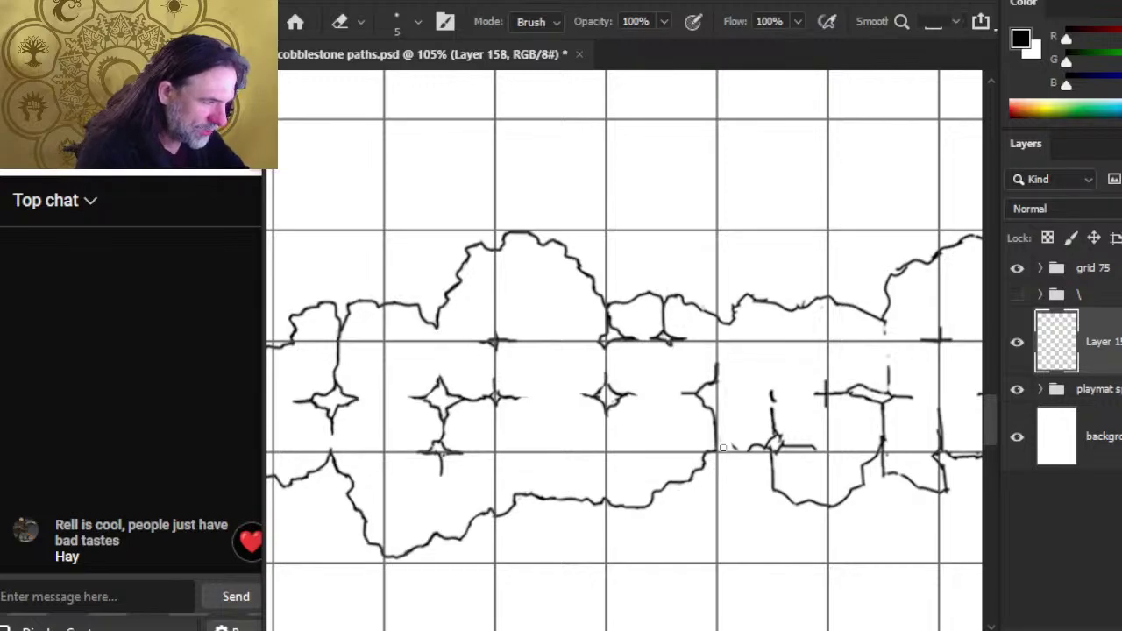
Step: Draw a bumpy edge joining the foot of the divider to the broken line at the next star joint
key("b")
left_click_drag(717, 433, 751, 450)
key("e")
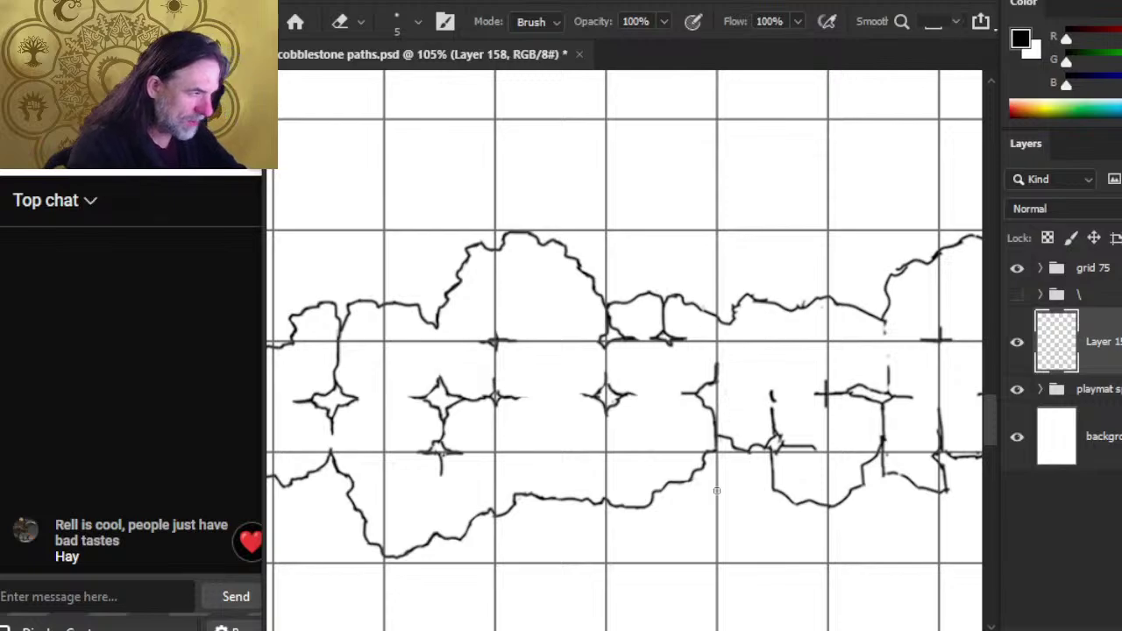
Step: Save cobblestone paths.psd, close it and reopen it from the recent files
scroll(716, 489, "right", 2)
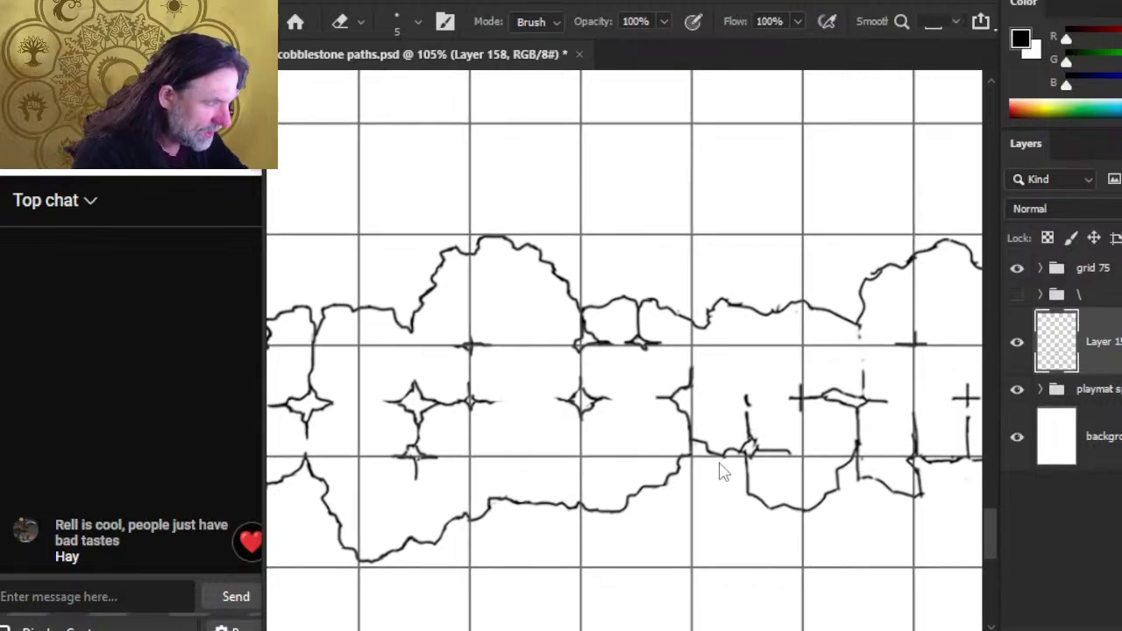
key("ctrl+s")
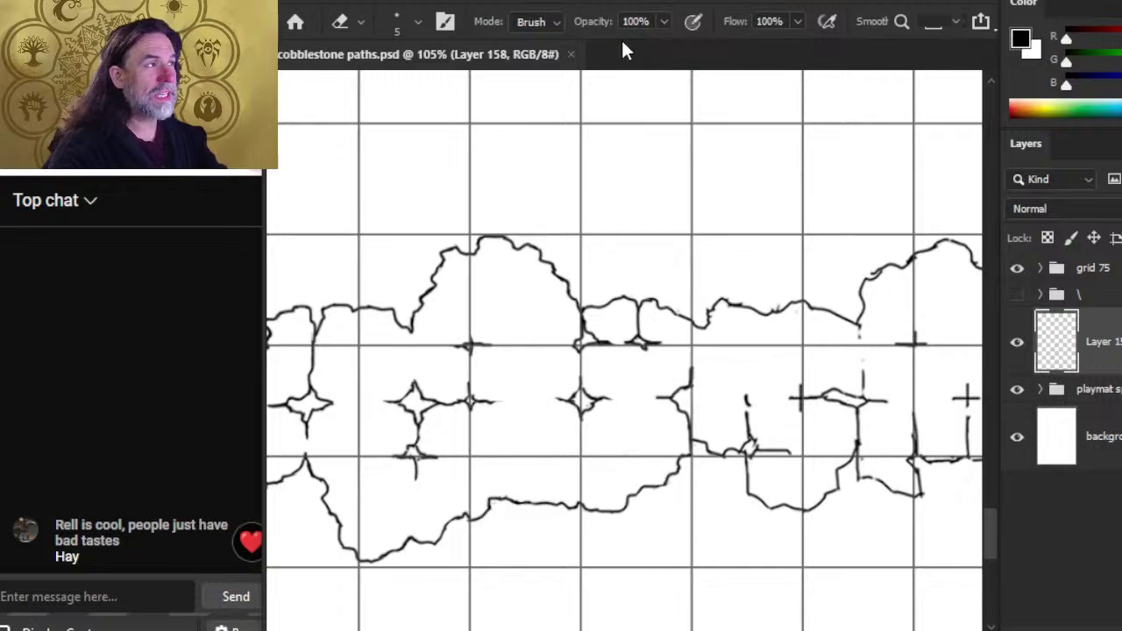
left_click(571, 55)
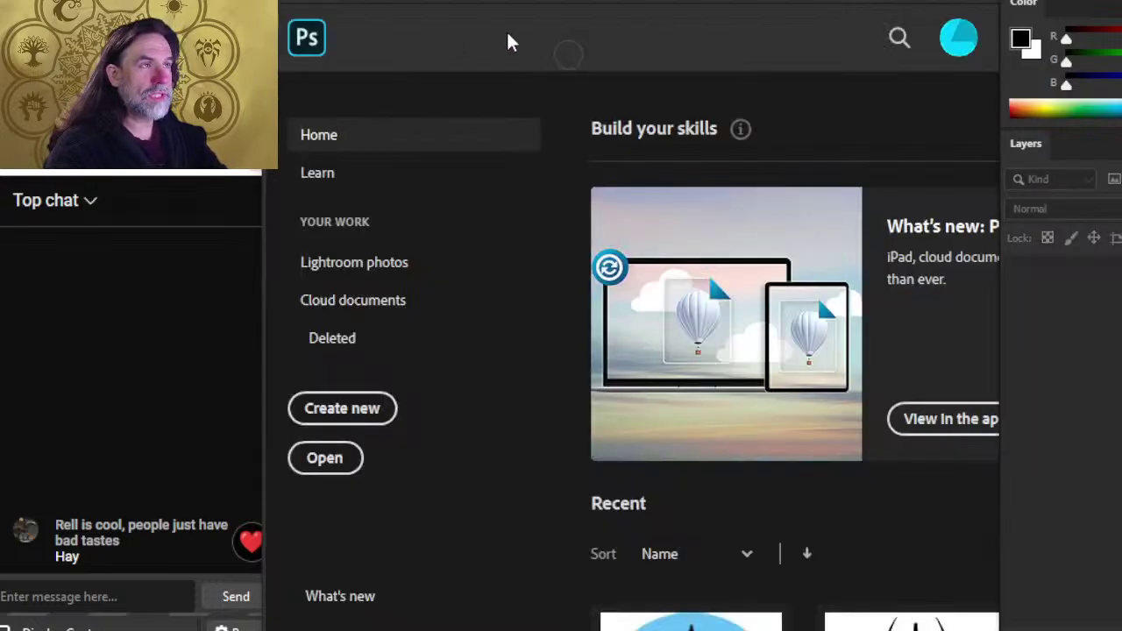
left_click(308, 4)
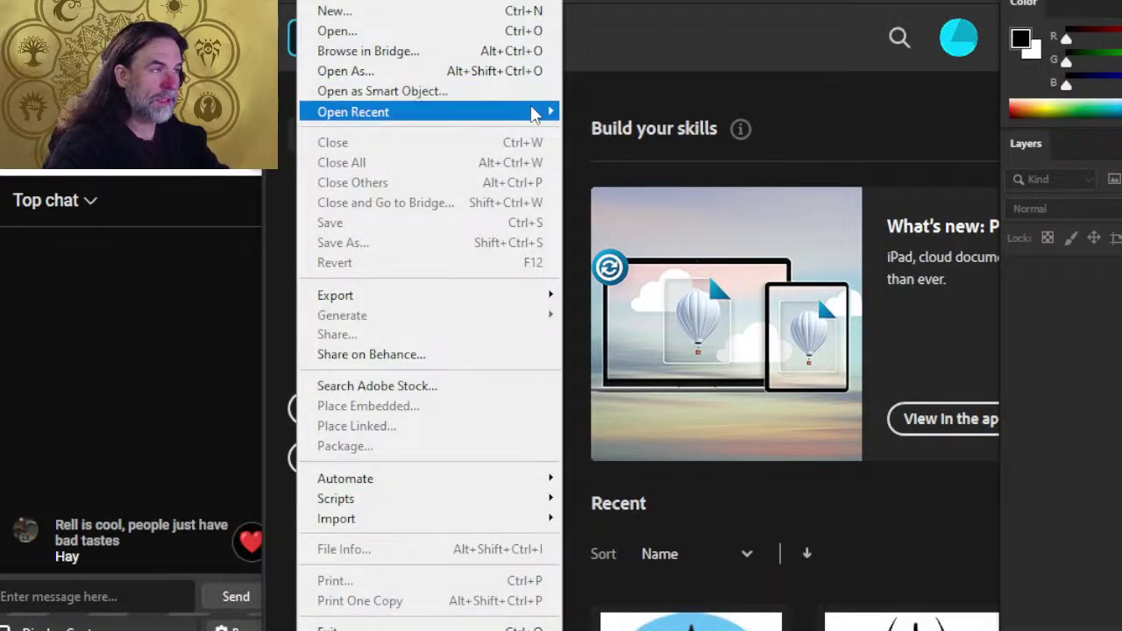
mouse_move(530, 114)
left_click(719, 104)
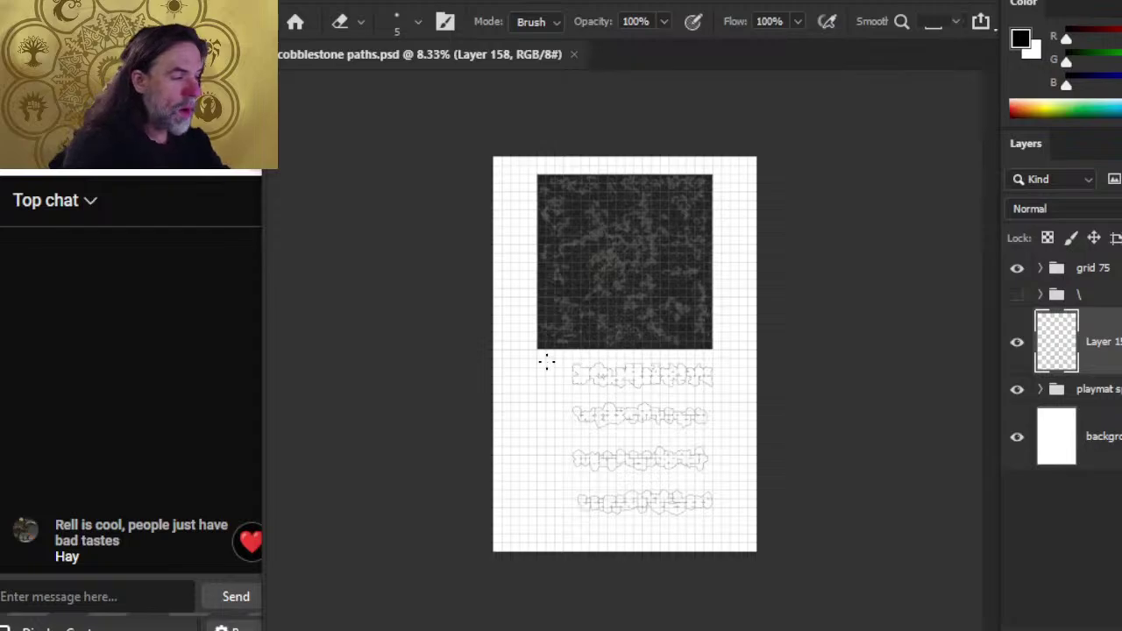
Step: Zoom back in on the second path row and clean up the outer edge of its deep lower bulge with the Eraser
key("z")
left_click(605, 416)
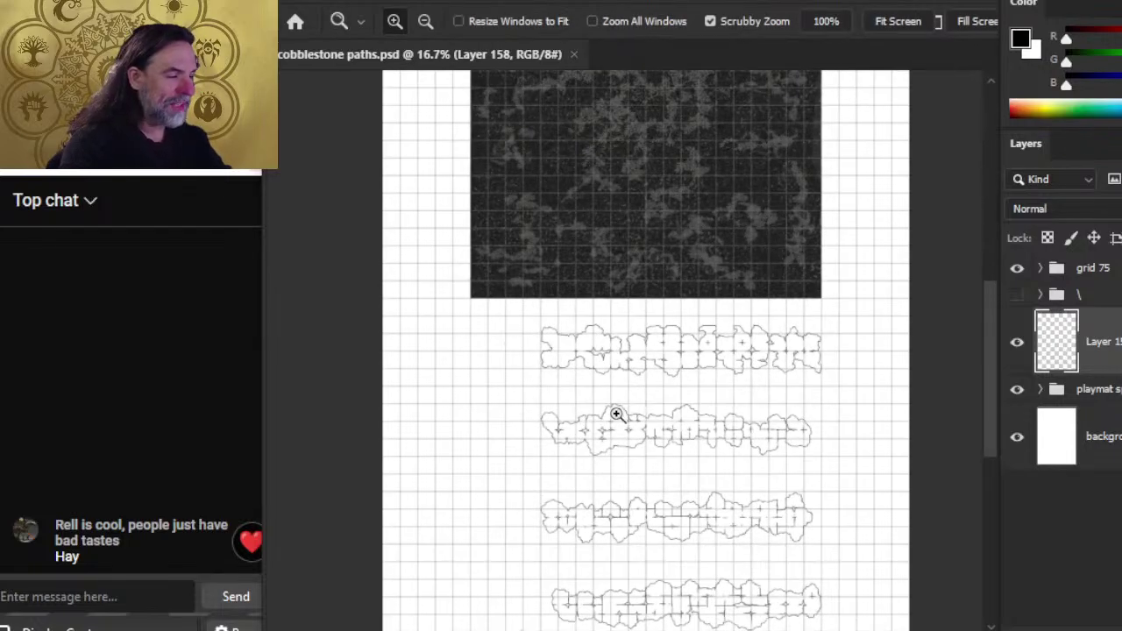
left_click(609, 468)
left_click(549, 414)
key("e")
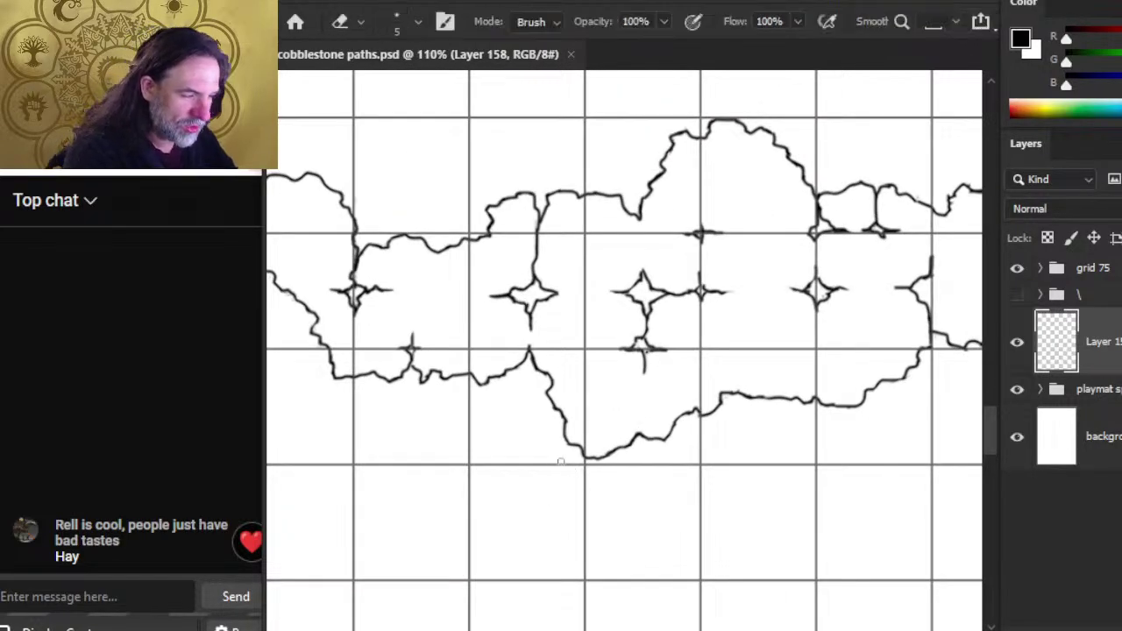
left_click_drag(566, 458, 562, 473)
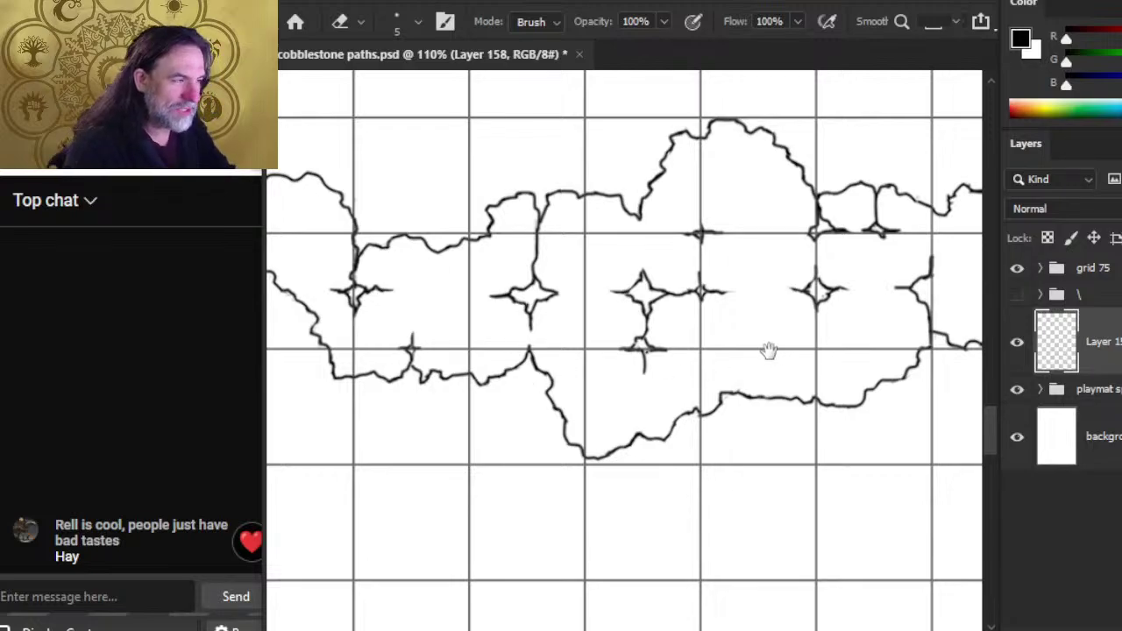
left_click_drag(769, 350, 747, 458)
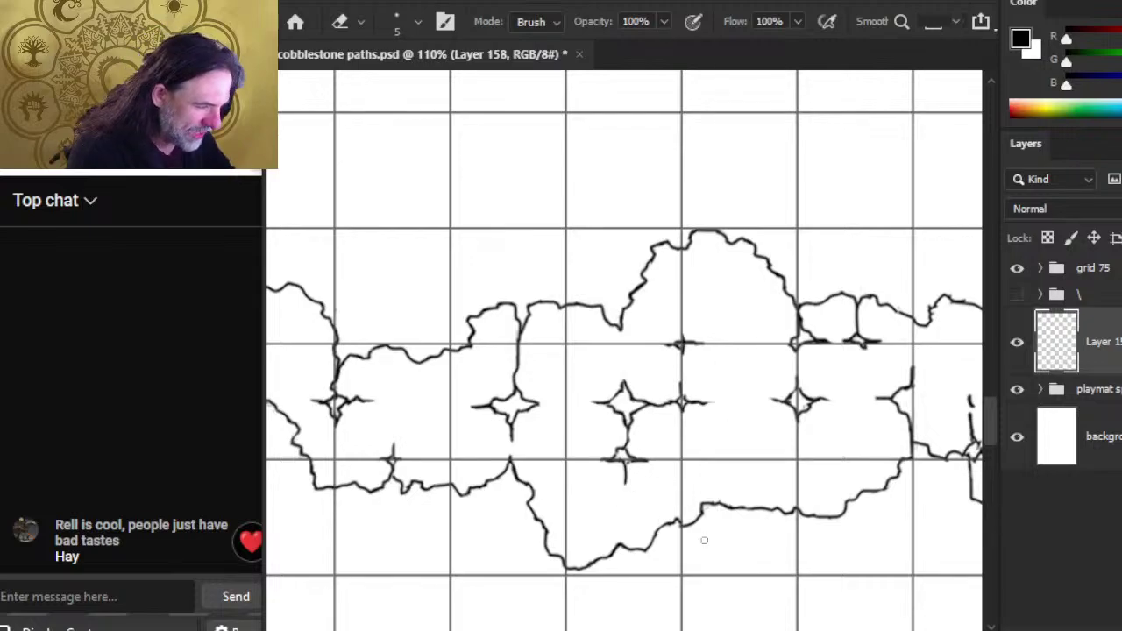
Step: Rework the lower outline beneath the large hump into small jagged steps where it climbs from the deep bulge
key("b")
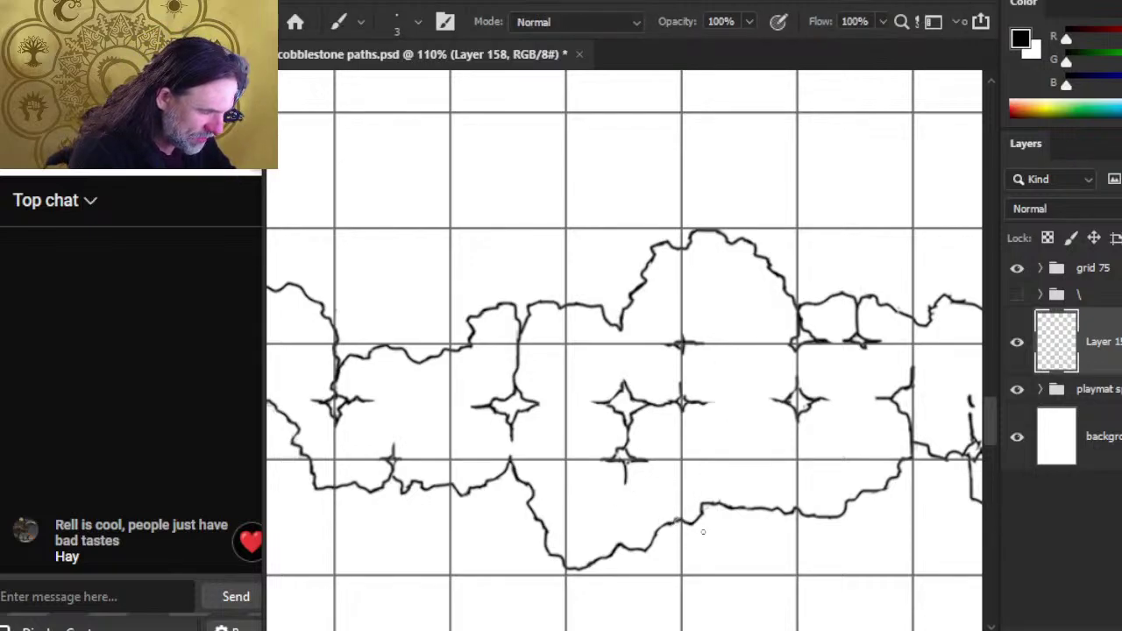
key("e")
key("b")
key("e")
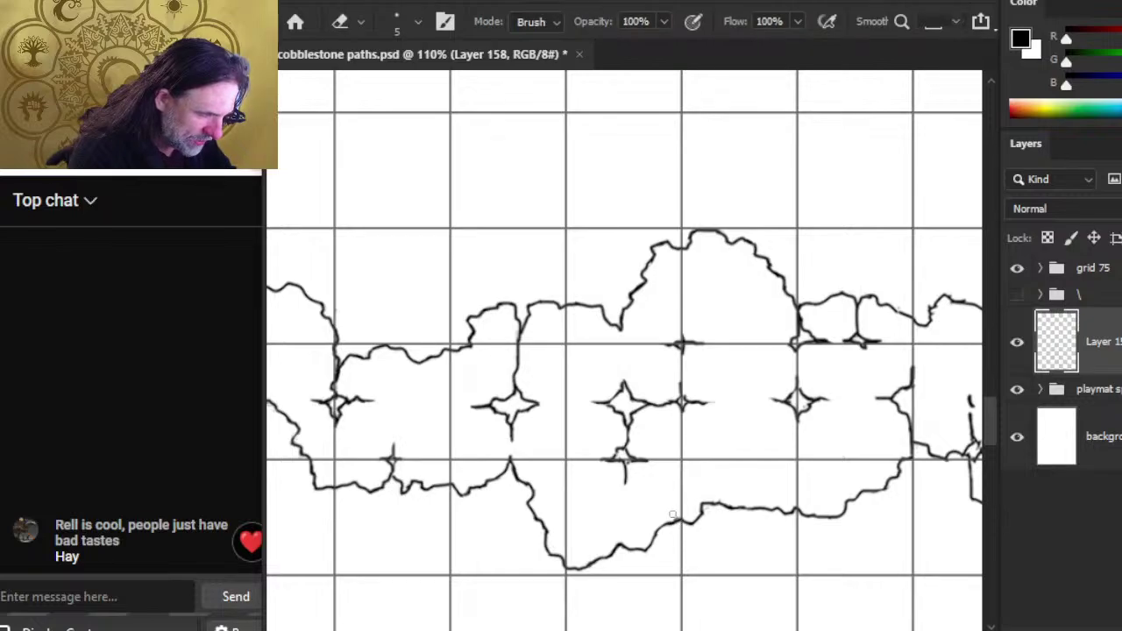
key("b")
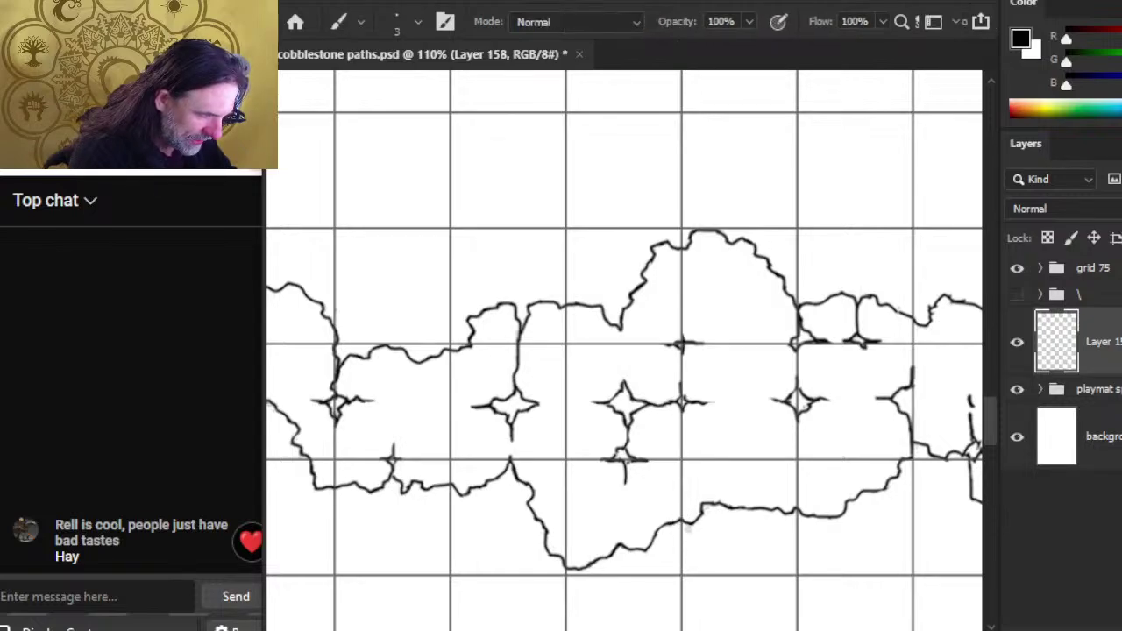
key("e")
key("b")
key("e")
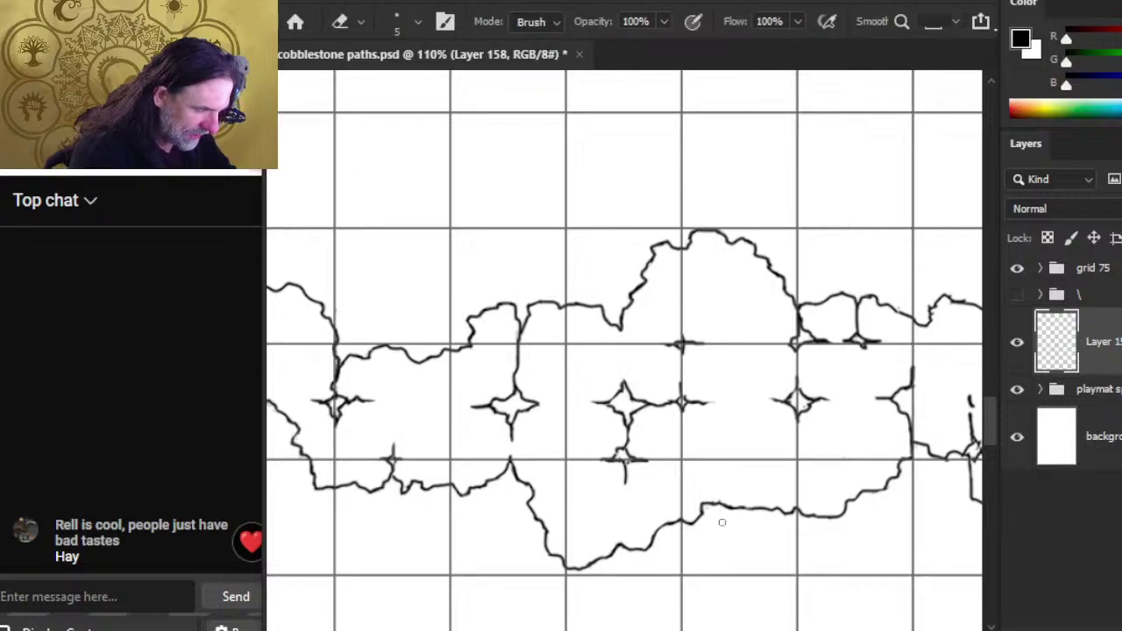
Step: Erase the flat-topped step in the lower outline beneath the large hump and redraw it as a pointed rise
left_click_drag(766, 561, 706, 543)
mouse_move(649, 509)
left_mouse_down()
mouse_move(658, 503)
mouse_move(641, 498)
mouse_move(672, 504)
mouse_move(649, 510)
mouse_move(641, 488)
left_mouse_up()
key("b")
key("e")
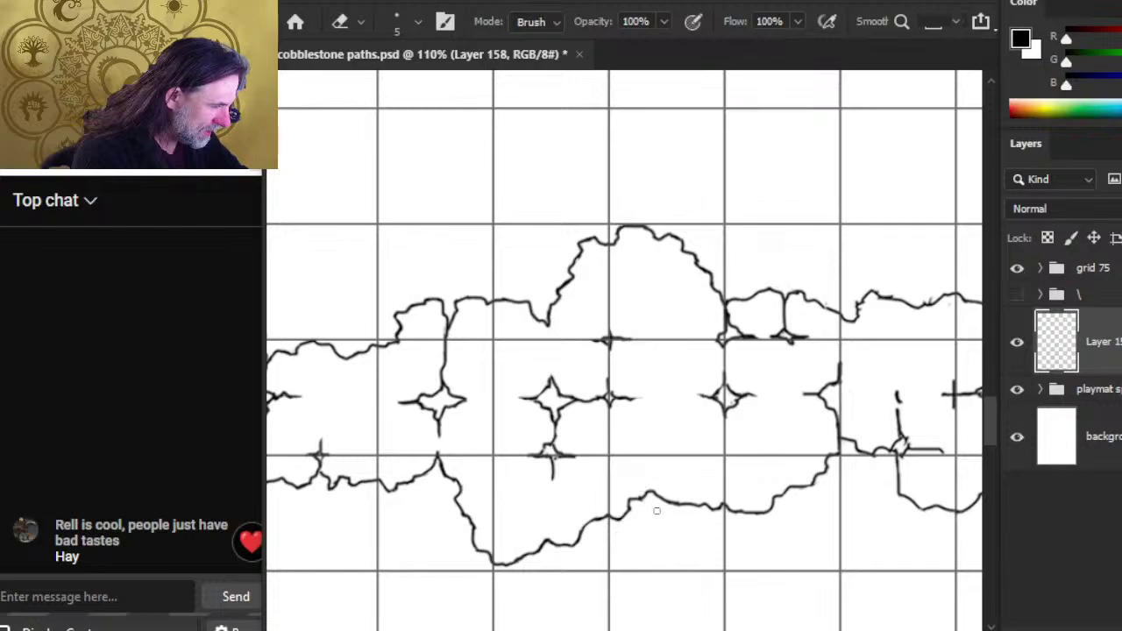
Step: Touch up the small peak in the lower path outline with the Brush and Eraser
key("b")
key("e")
key("b")
mouse_move(642, 498)
left_mouse_down()
mouse_move(633, 492)
mouse_move(645, 494)
left_mouse_up()
key("e")
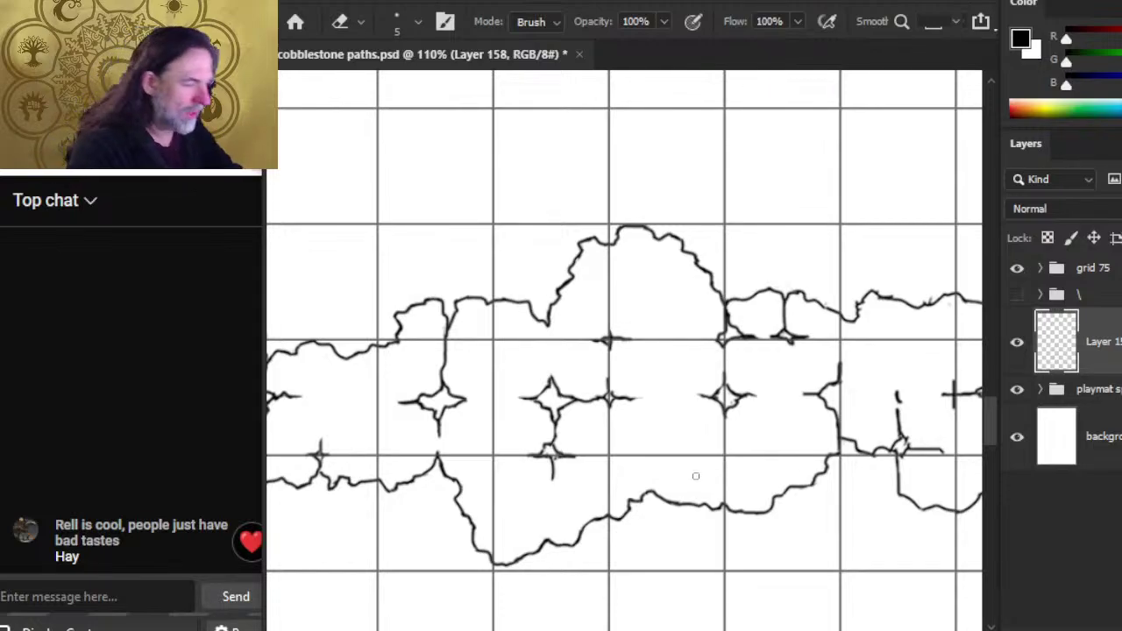
Step: Replace the tall vertical stroke above the junction beside the lower lobe with a short, tapered spike
left_click_drag(827, 464, 697, 497)
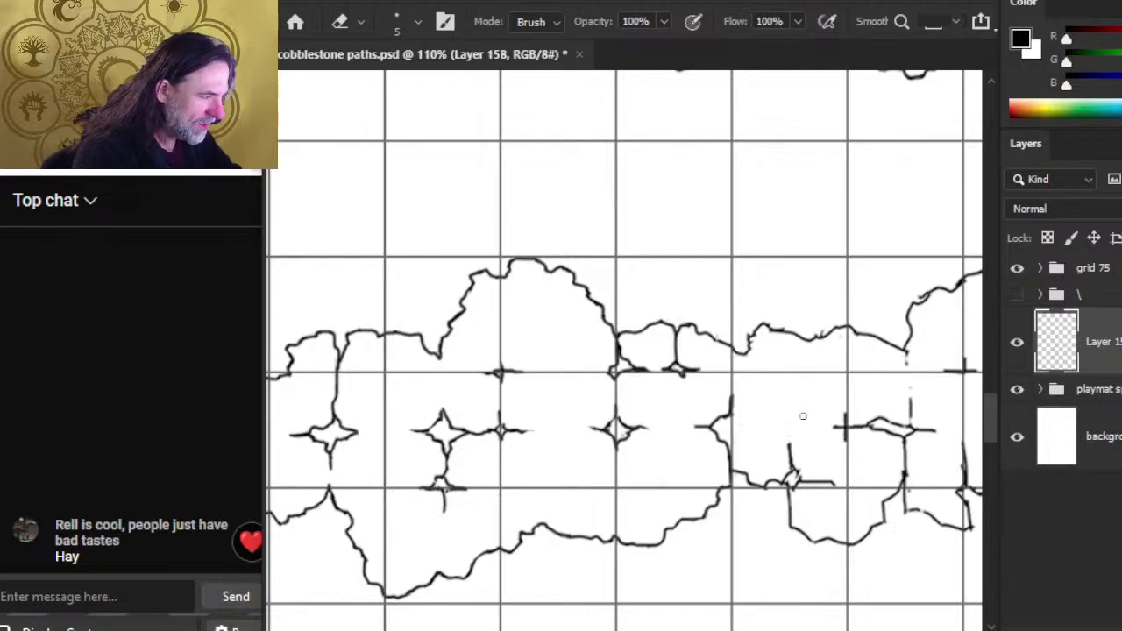
key("b")
key("e")
key("b")
key("e")
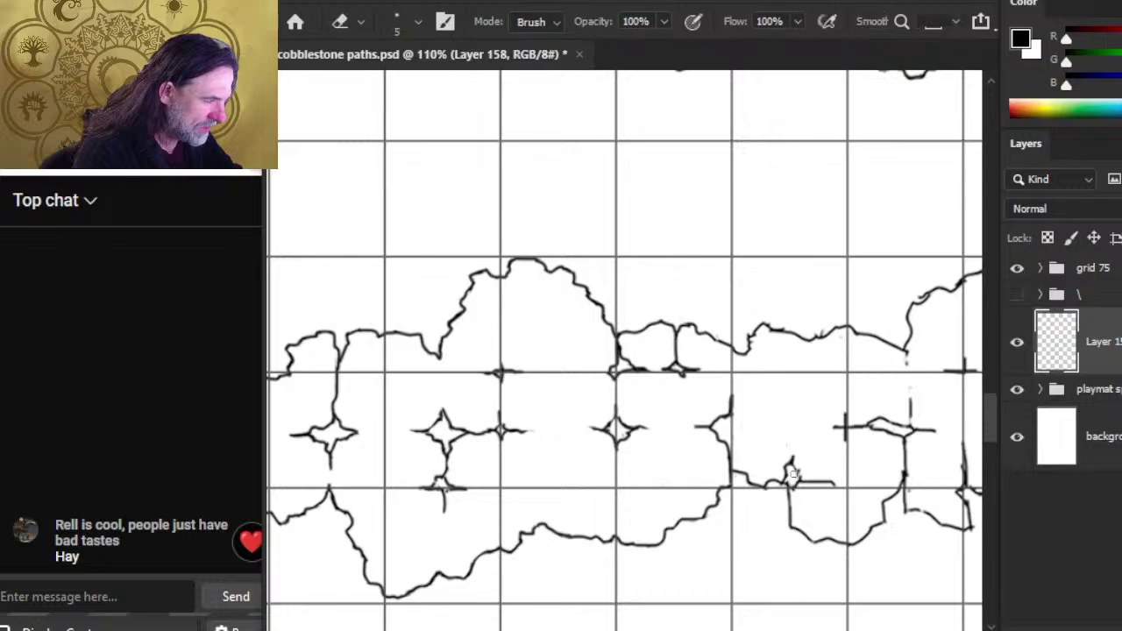
Step: Erase the straight horizontal stroke beside the spiked junction and redraw the lower lobe's left edge as an irregular line
mouse_move(814, 470)
left_mouse_down()
mouse_move(822, 479)
mouse_move(790, 493)
mouse_move(791, 526)
left_mouse_up()
key("b")
key("e")
key("b")
key("e")
key("b")
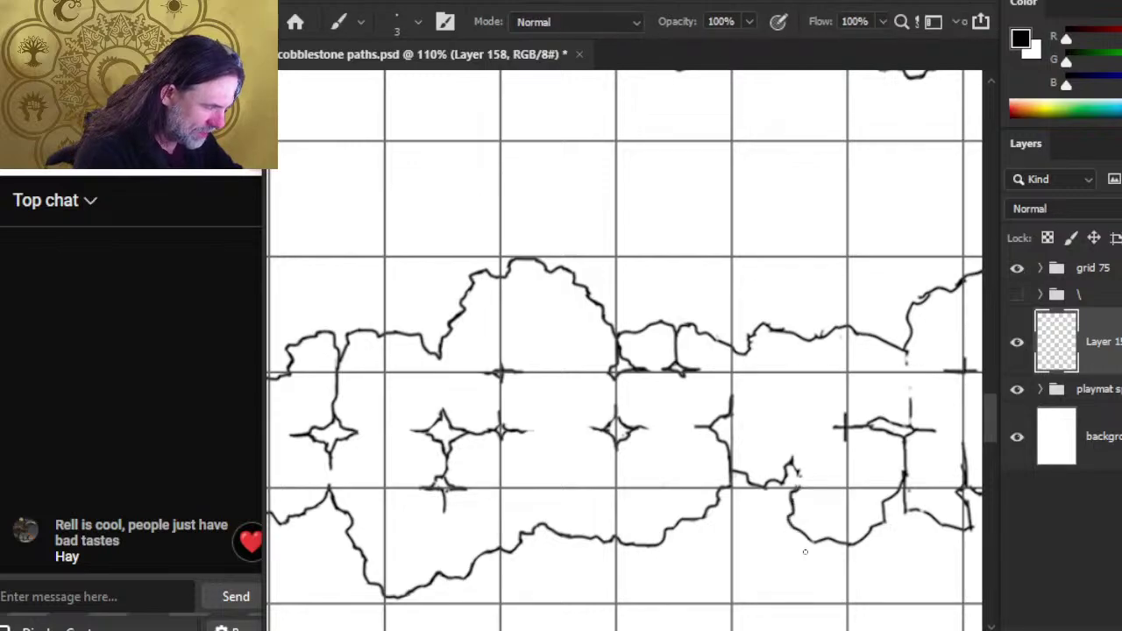
Step: Erase and redraw the wavy line running into the spiked junction, and draw a tapered point on its right along the grid line
key("e")
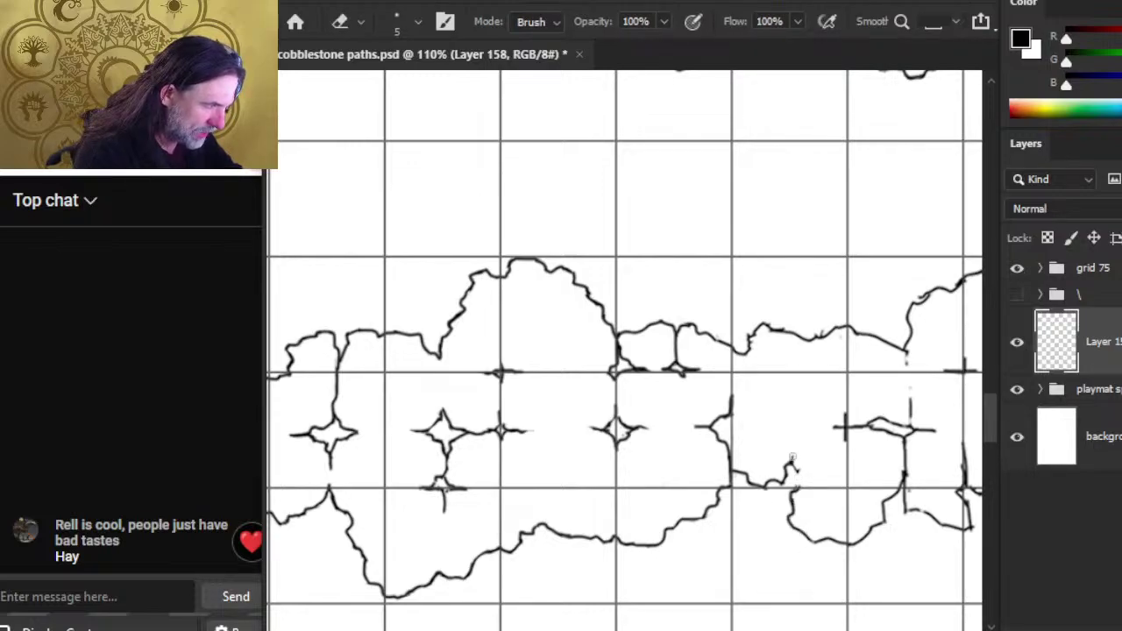
key("b")
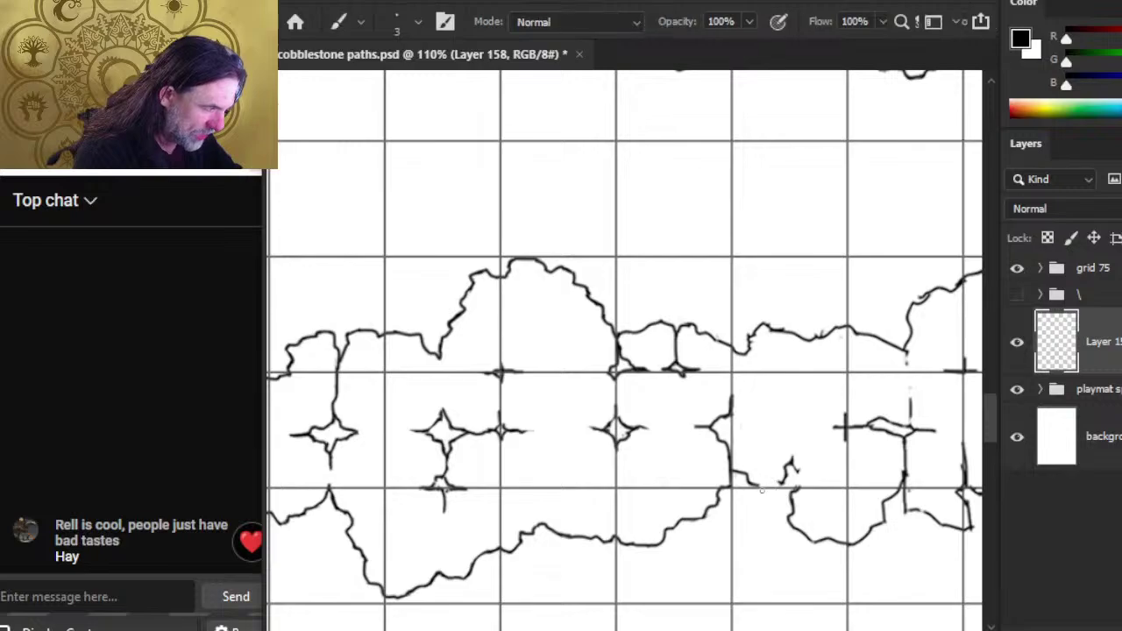
key("e")
mouse_move(754, 485)
left_mouse_down()
mouse_move(789, 490)
mouse_move(778, 490)
mouse_move(797, 471)
mouse_move(795, 489)
mouse_move(826, 489)
left_mouse_up()
key("b")
key("e")
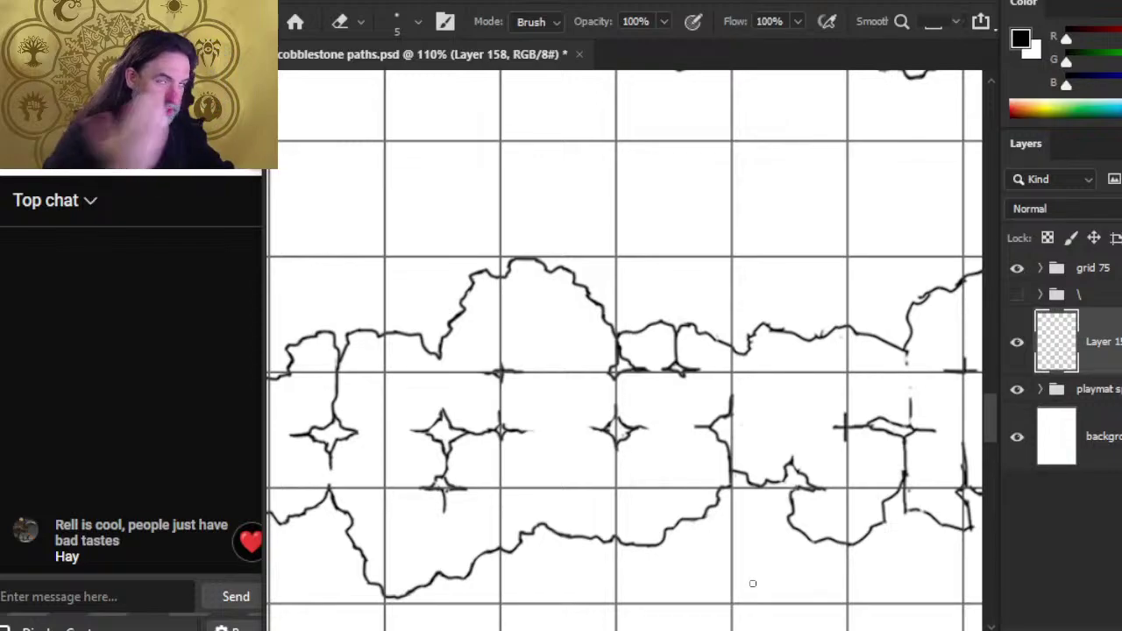
Step: Clean up the notch in the upper outline between the two large humps, smoothing the line that rises from it
left_click_drag(759, 337, 748, 349)
key("b")
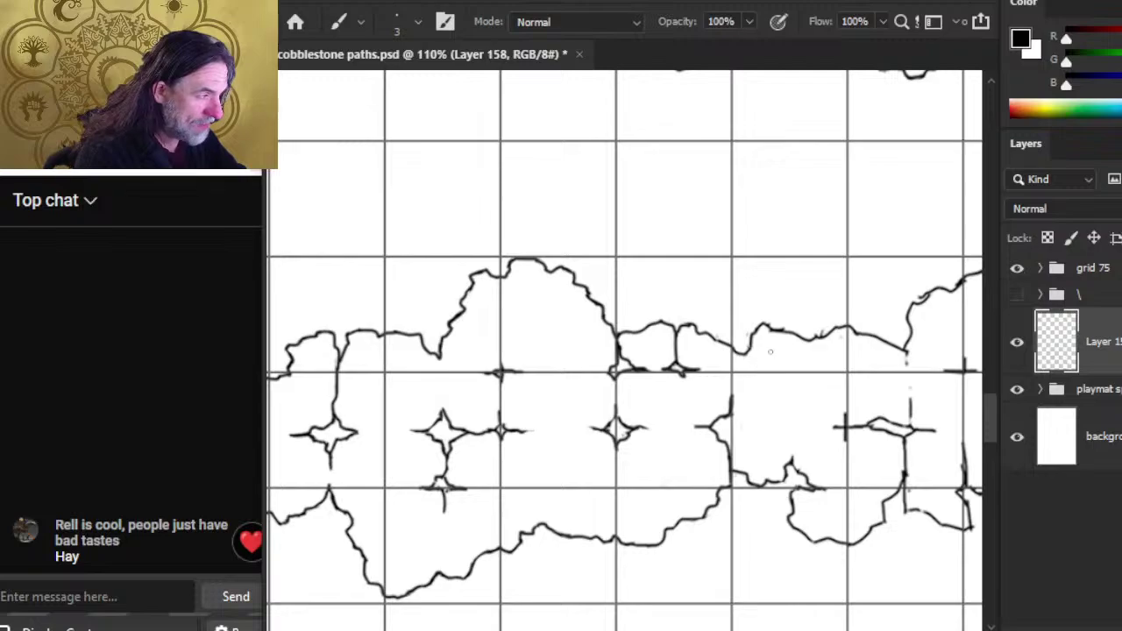
key("e")
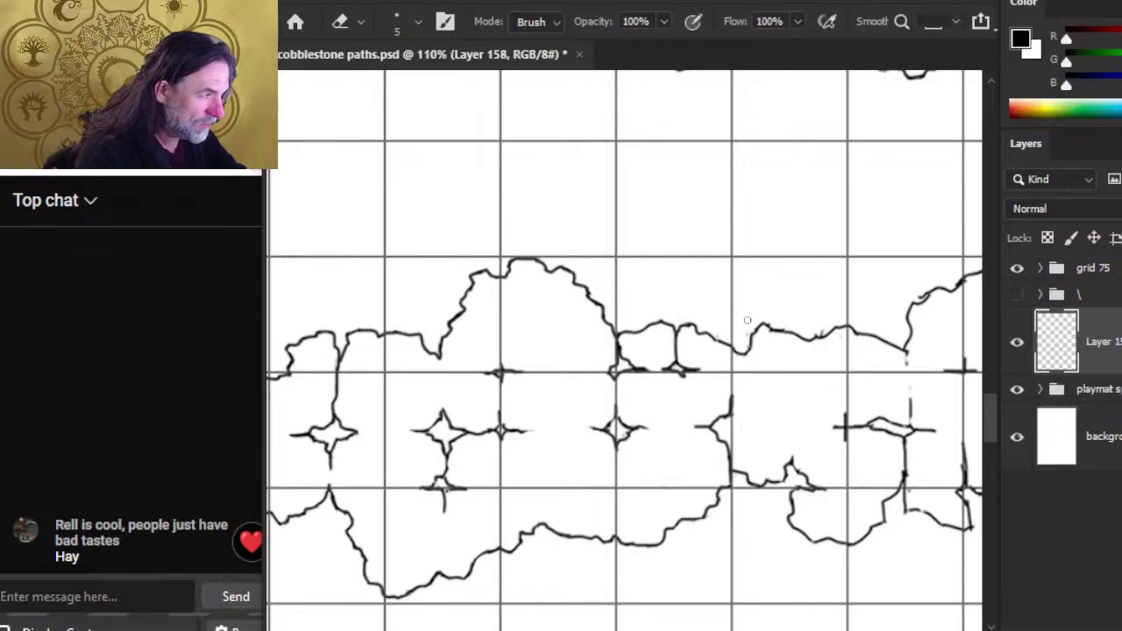
key("b")
key("e")
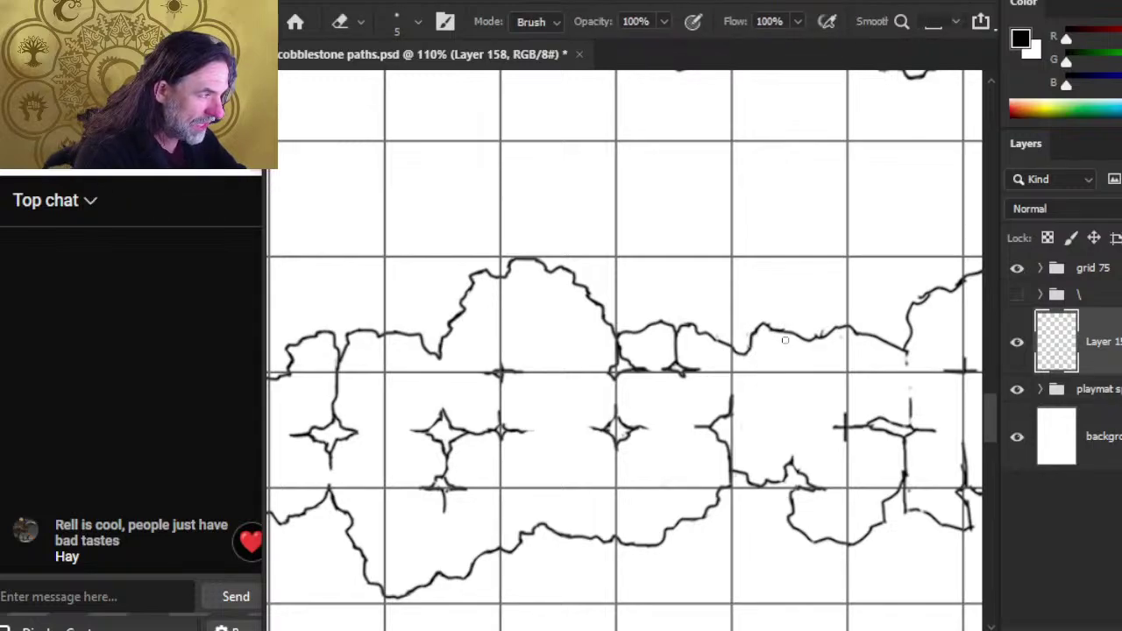
Step: Erase and redraw the shallow dip in the upper outline just right of the notch
left_click_drag(812, 342, 838, 341)
key("b")
key("e")
key("b")
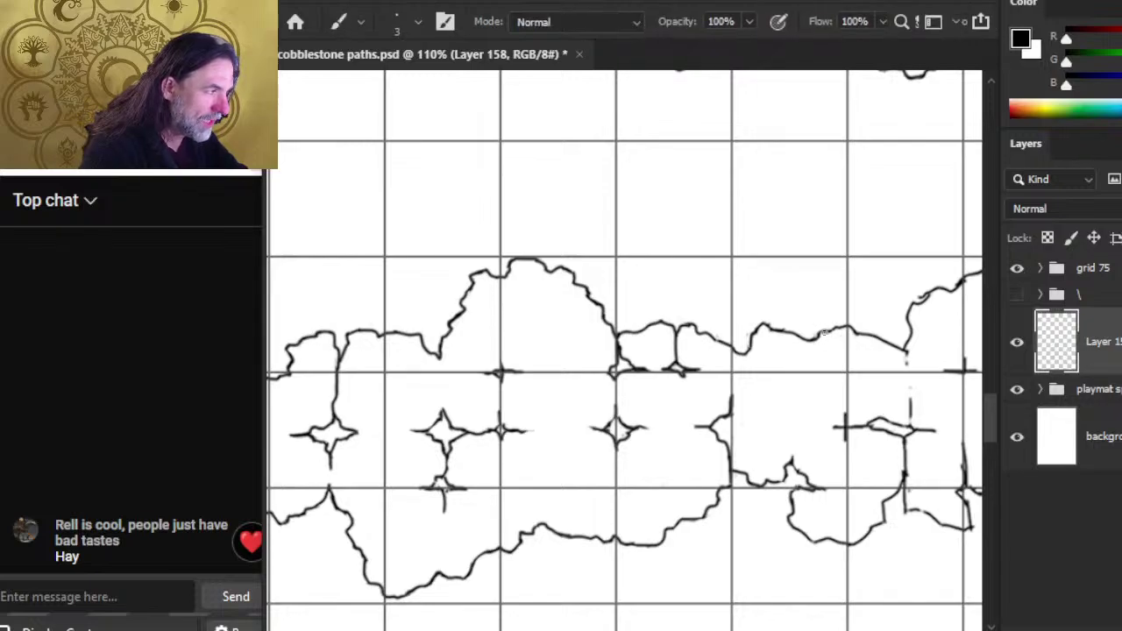
key("e")
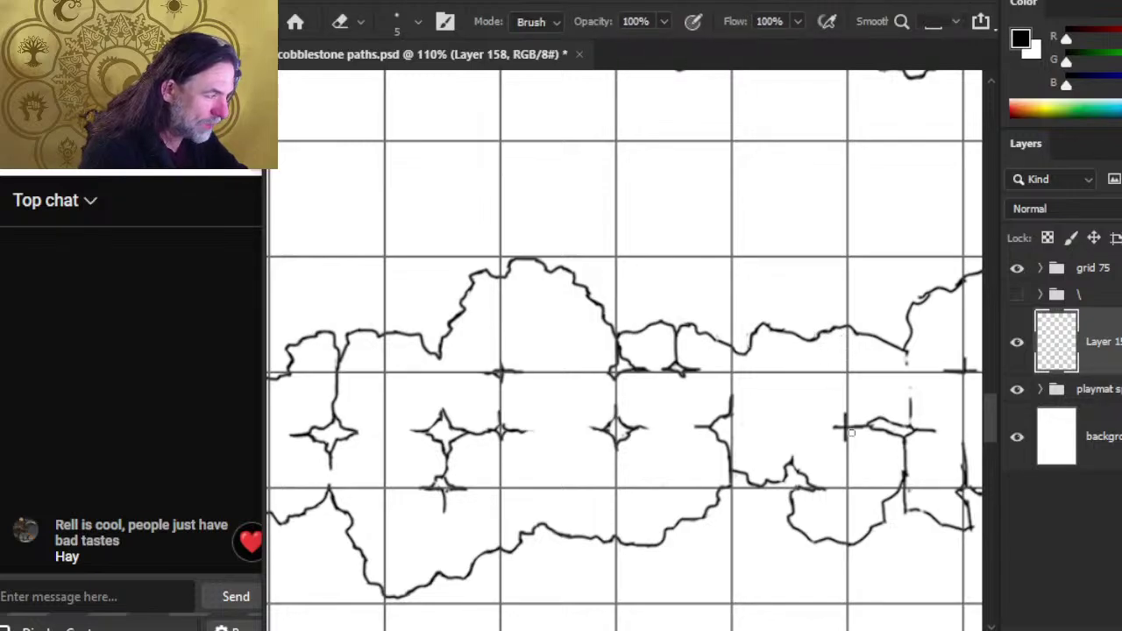
Step: Refine the right tip of the spiked junction above the lower lobe, tapering it along the grid line
scroll(742, 446, "down", 2)
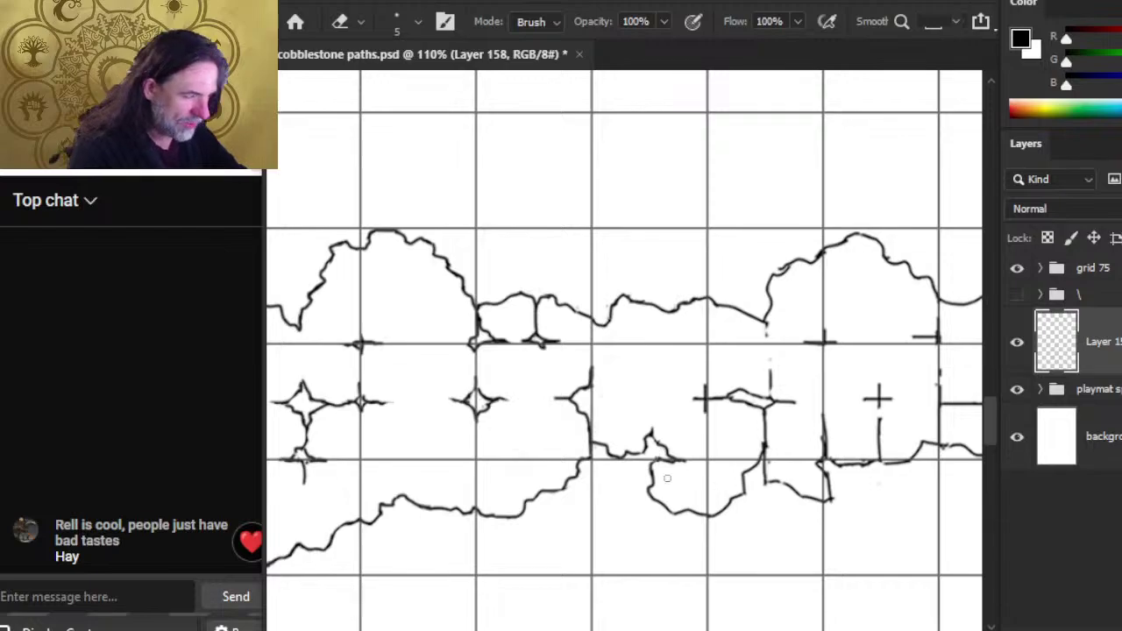
key("b")
left_click_drag(668, 460, 693, 460)
key("e")
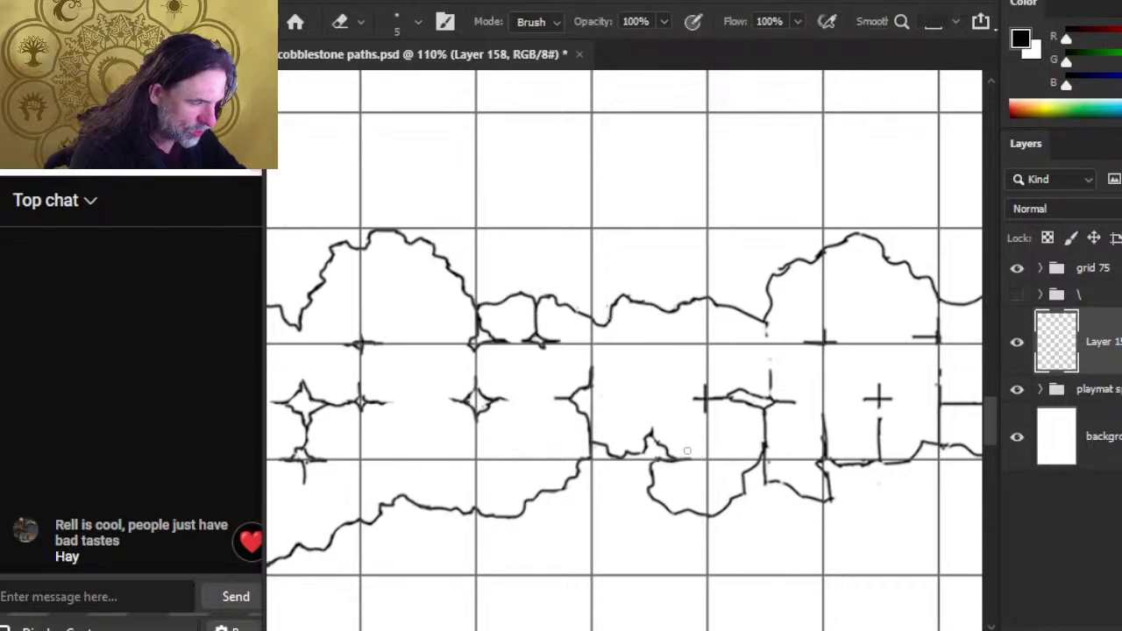
Step: Rework the plain cross at the left end of the narrow sliver into a small tapered four-pointed star
key("b")
left_click_drag(715, 394, 742, 405)
key("e")
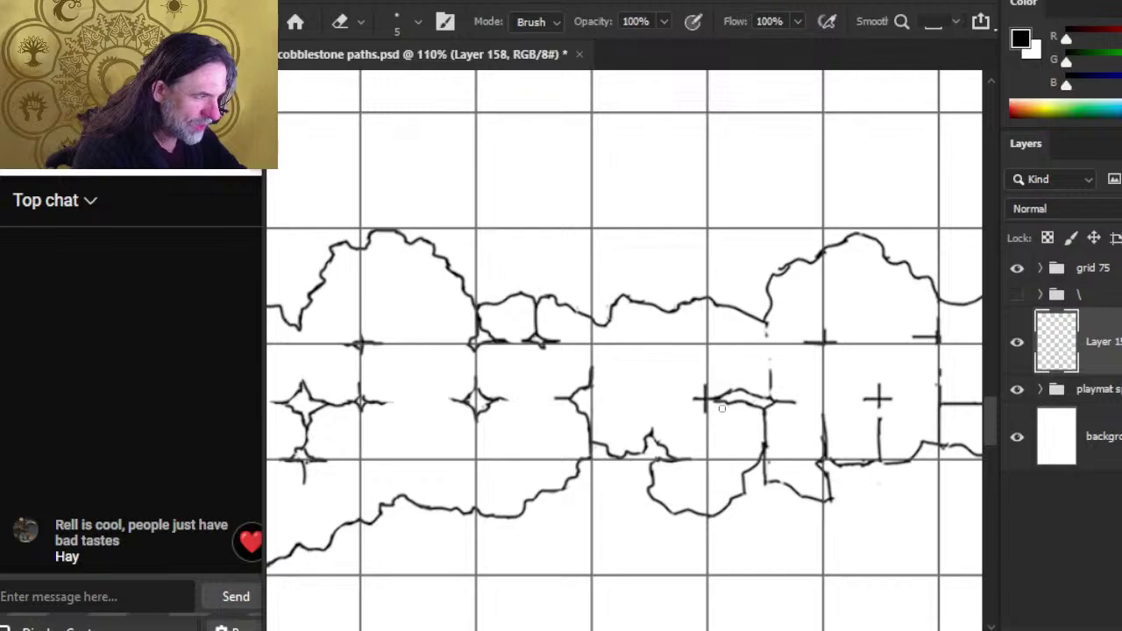
mouse_move(704, 392)
left_mouse_down()
mouse_move(705, 414)
mouse_move(708, 380)
mouse_move(709, 428)
mouse_move(718, 409)
mouse_move(696, 402)
mouse_move(709, 403)
left_mouse_up()
key("b")
key("e")
key("b")
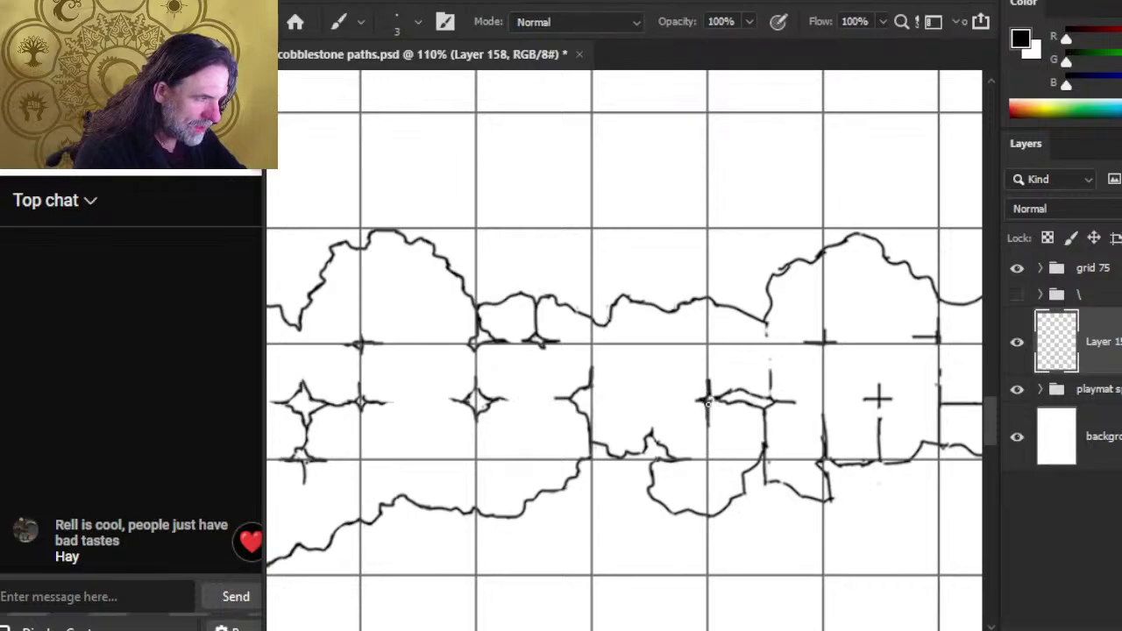
key("e")
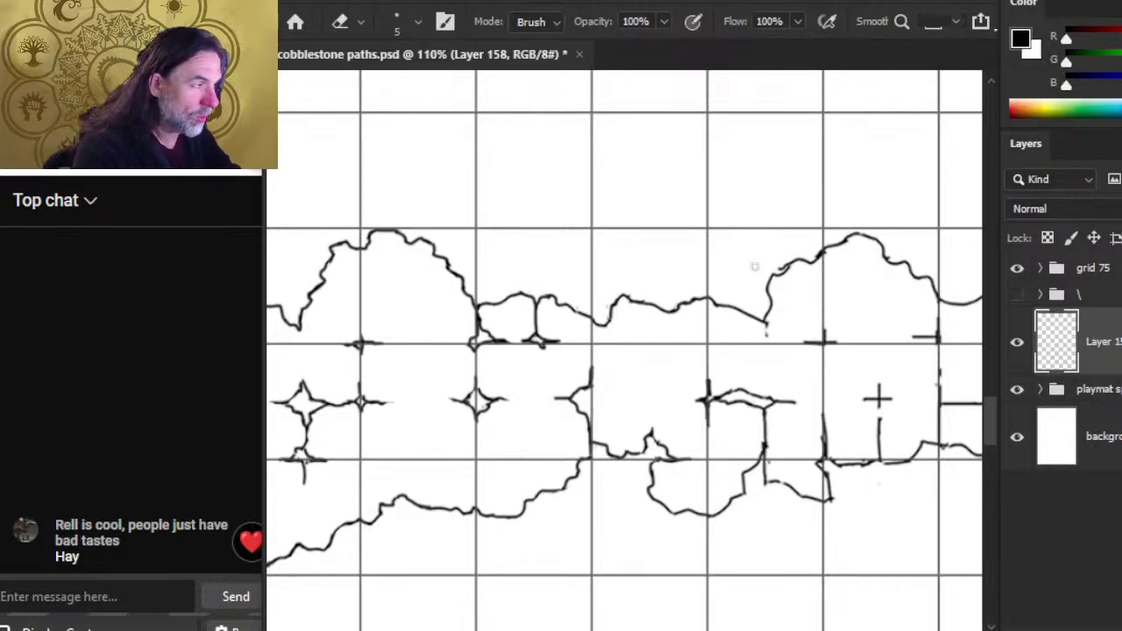
Step: Redraw the left shoulder and crest of the right-hand large hump with a bumpier outline
key("b")
mouse_move(780, 269)
left_mouse_down()
mouse_move(826, 248)
mouse_move(815, 262)
left_mouse_up()
key("e")
key("b")
key("e")
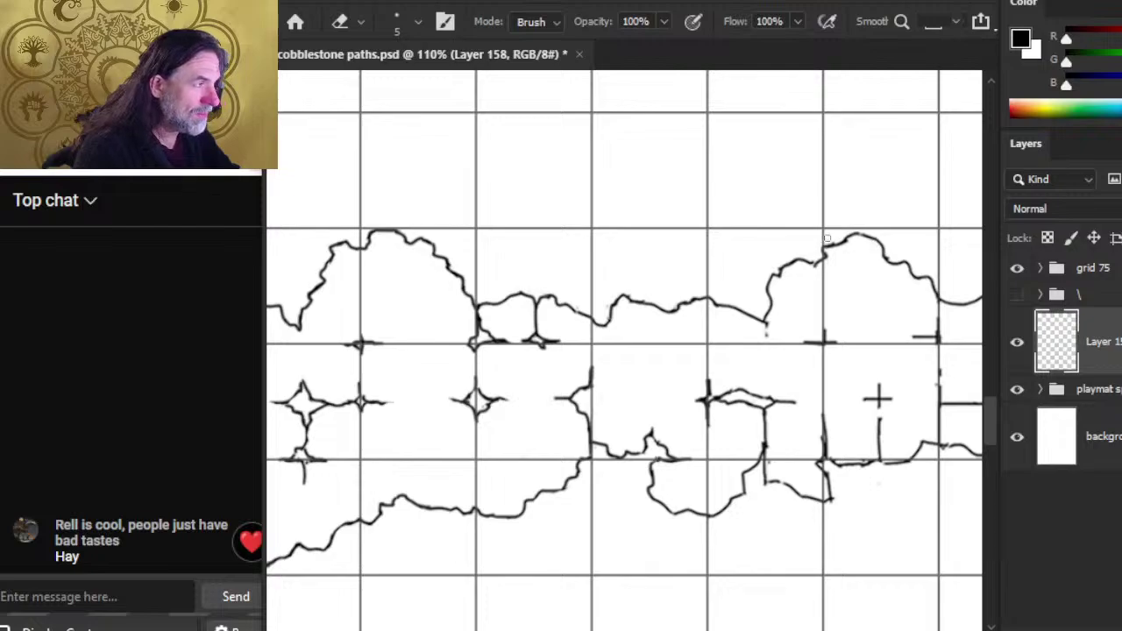
key("b")
key("e")
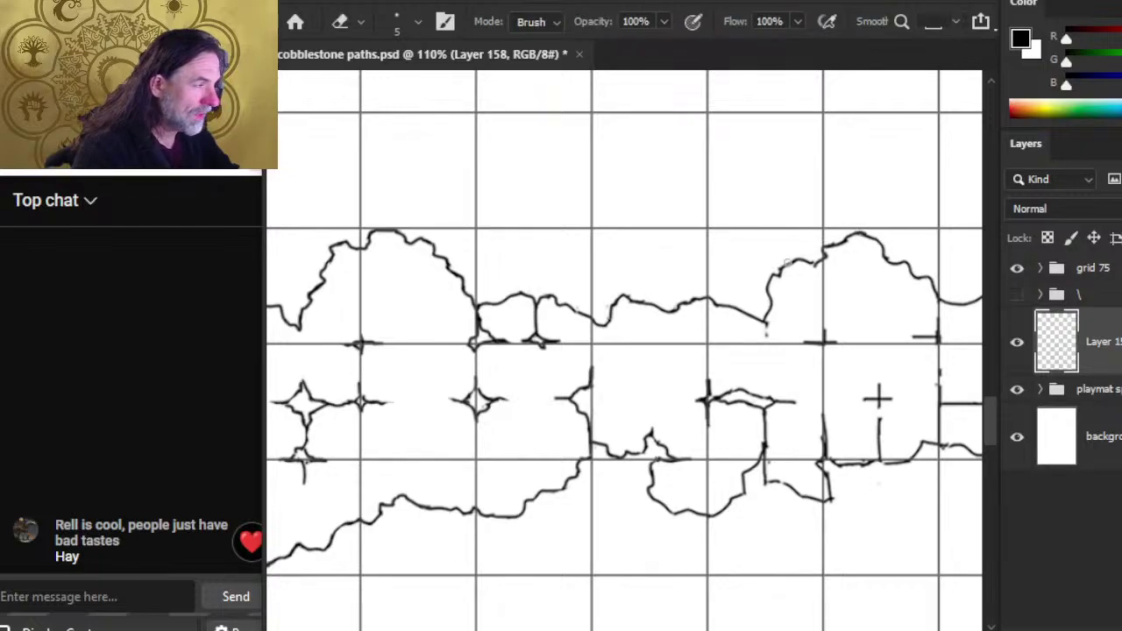
Step: Erase and redraw the notch where the low upper outline meets the right-hand hump, giving it a jagged edge
mouse_move(770, 333)
left_mouse_down()
mouse_move(772, 299)
mouse_move(769, 333)
mouse_move(755, 325)
mouse_move(771, 319)
mouse_move(772, 330)
mouse_move(730, 319)
mouse_move(748, 314)
mouse_move(734, 307)
mouse_move(767, 307)
left_mouse_up()
key("b")
key("e")
key("b")
key("e")
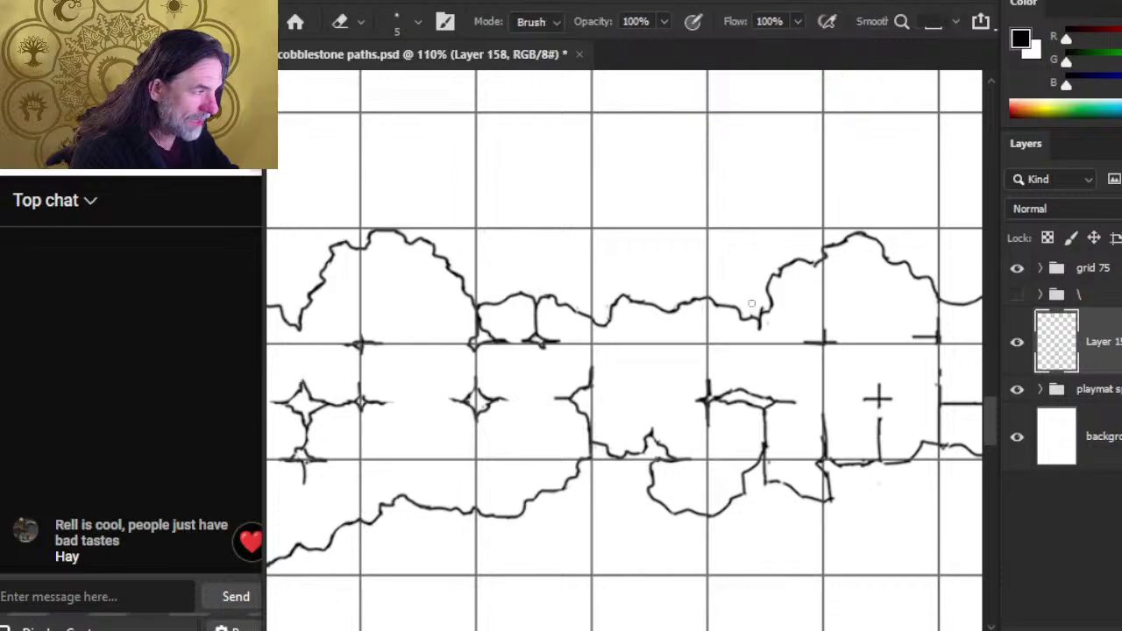
Step: Turn the plain cross on the grid line beneath the right-hand hump into a tapered four-pointed star
mouse_move(826, 348)
left_mouse_down()
mouse_move(815, 345)
mouse_move(824, 362)
mouse_move(833, 341)
left_mouse_up()
key("b")
key("e")
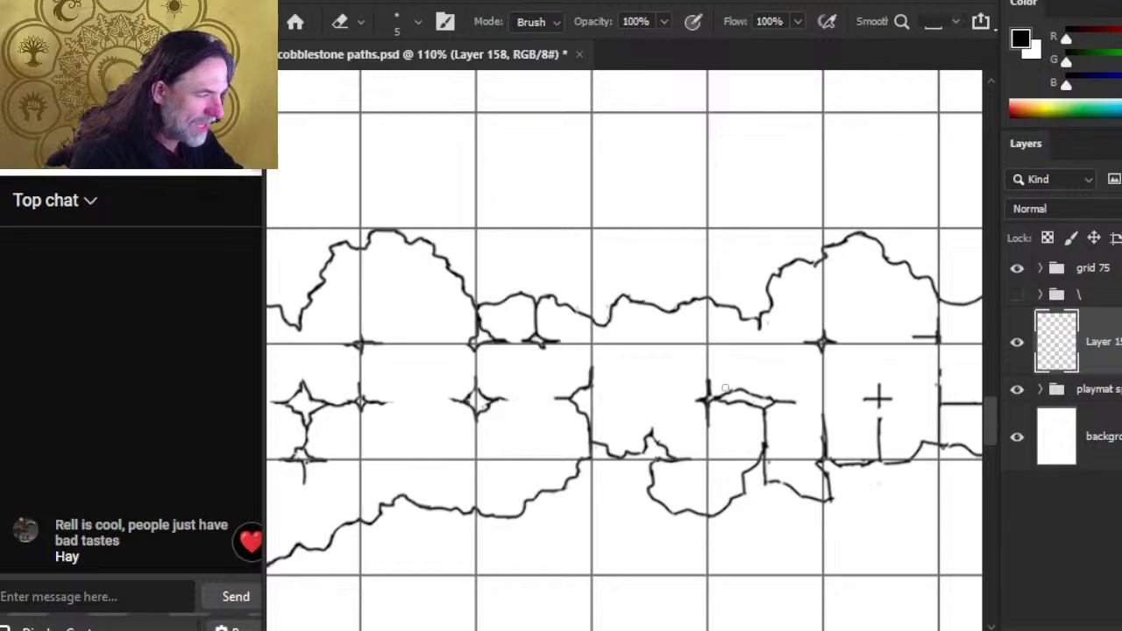
Step: Touch up the top edge of the narrow sliver where it joins the small star
key("b")
mouse_move(711, 396)
left_mouse_down()
mouse_move(731, 394)
mouse_move(728, 407)
mouse_move(734, 393)
left_mouse_up()
key("e")
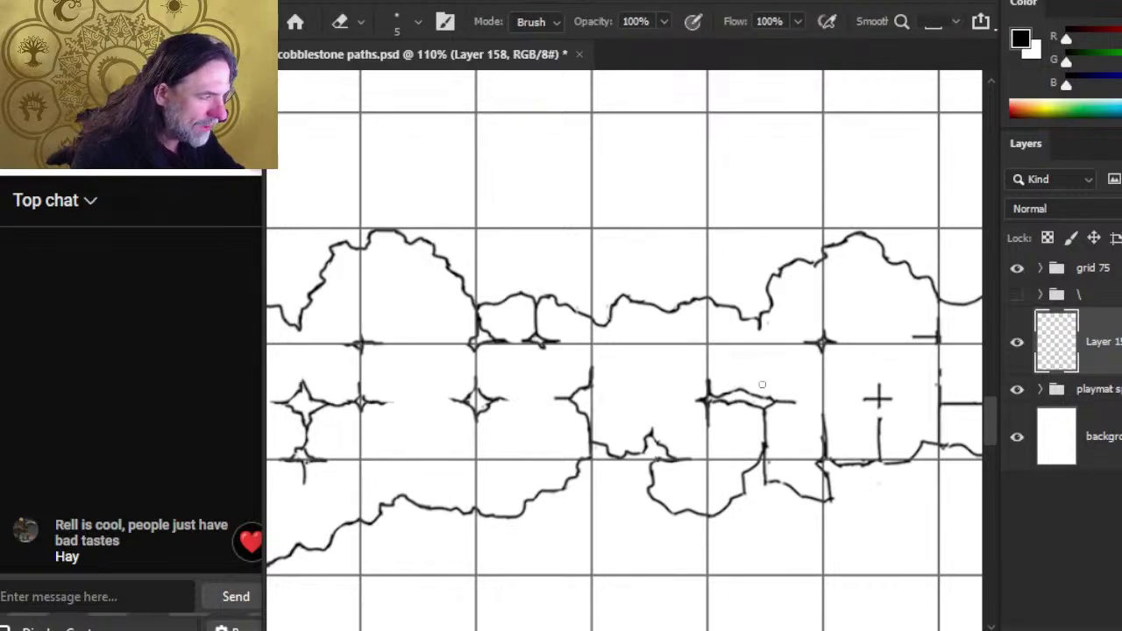
Step: Replace the straight vertical line below the hump's star with a wavy edge and round its corner into the lower outline
mouse_move(789, 401)
left_mouse_down()
mouse_move(825, 417)
mouse_move(824, 444)
mouse_move(829, 427)
mouse_move(816, 426)
mouse_move(832, 465)
mouse_move(820, 422)
left_mouse_up()
key("b")
key("e")
key("b")
key("e")
mouse_move(847, 458)
left_mouse_down()
mouse_move(861, 462)
mouse_move(835, 462)
left_mouse_up()
key("b")
key("e")
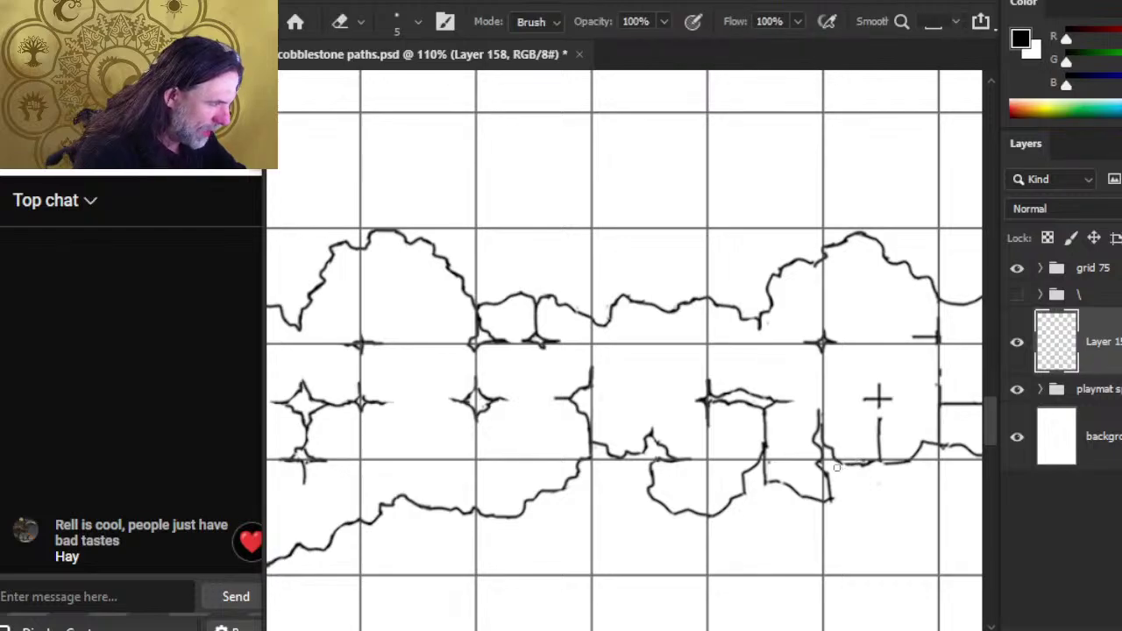
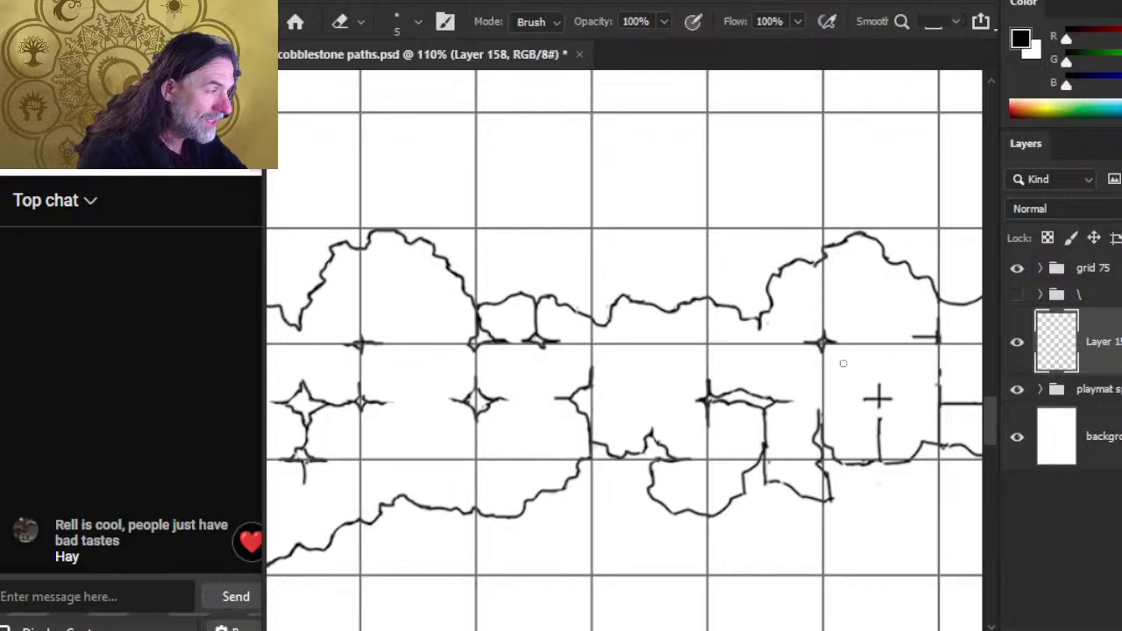
Step: Flare the base of the short vertical line on the lower outline into a spike and erase the cross above it
mouse_move(869, 450)
left_mouse_down()
mouse_move(769, 421)
mouse_move(740, 428)
mouse_move(744, 449)
mouse_move(715, 451)
mouse_move(754, 424)
mouse_move(760, 449)
left_mouse_up()
key("b")
key("e")
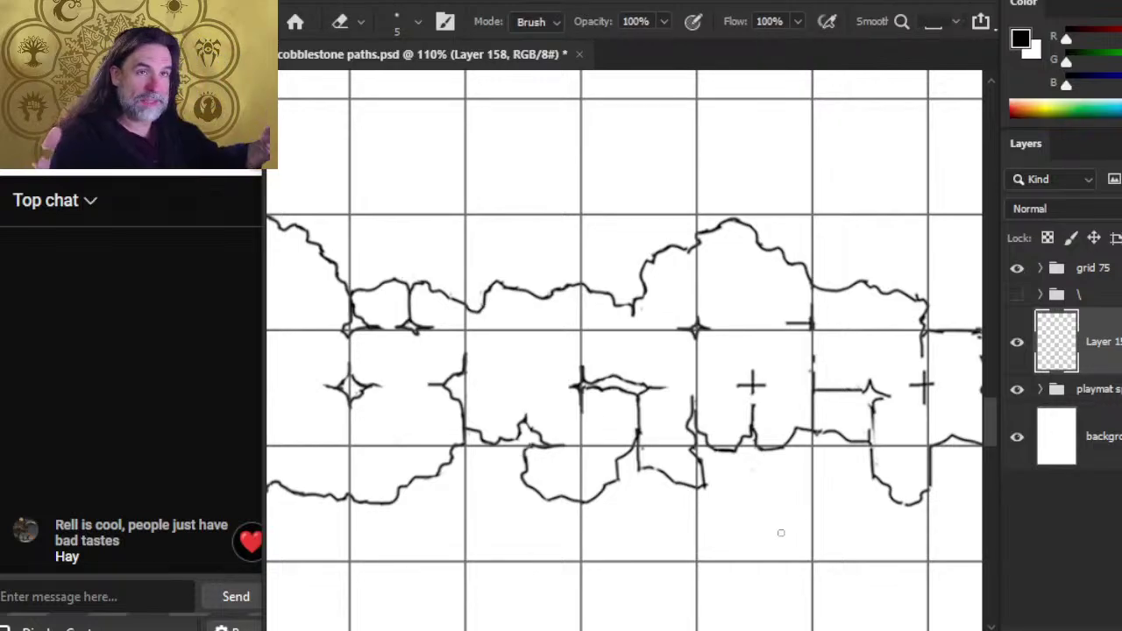
mouse_move(739, 383)
left_mouse_down()
mouse_move(752, 376)
mouse_move(763, 408)
left_mouse_up()
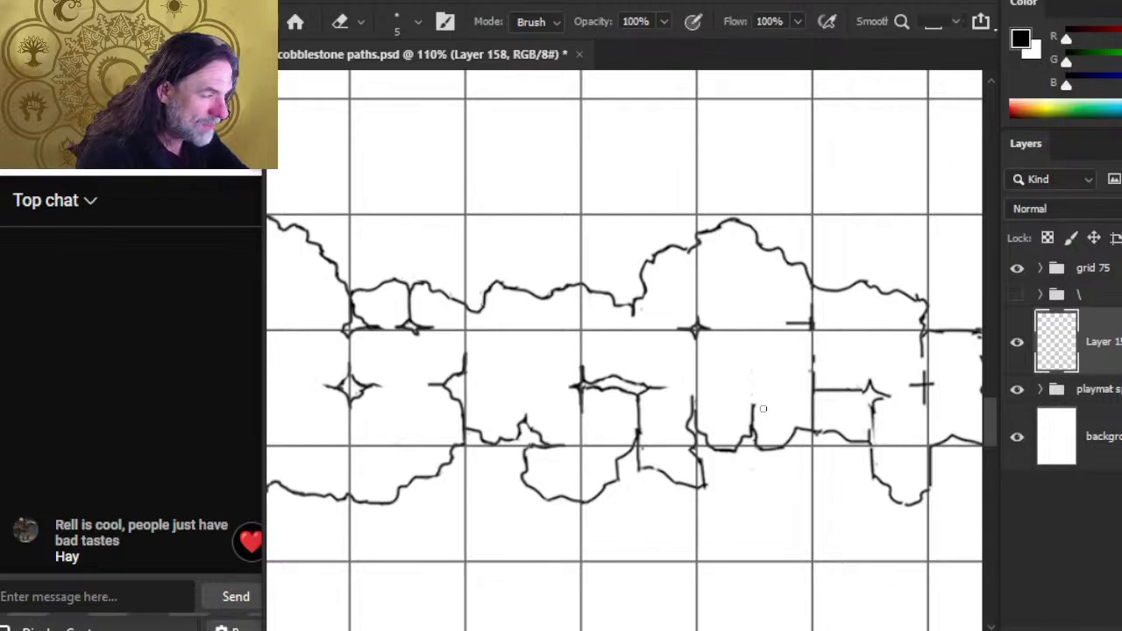
key("b")
key("e")
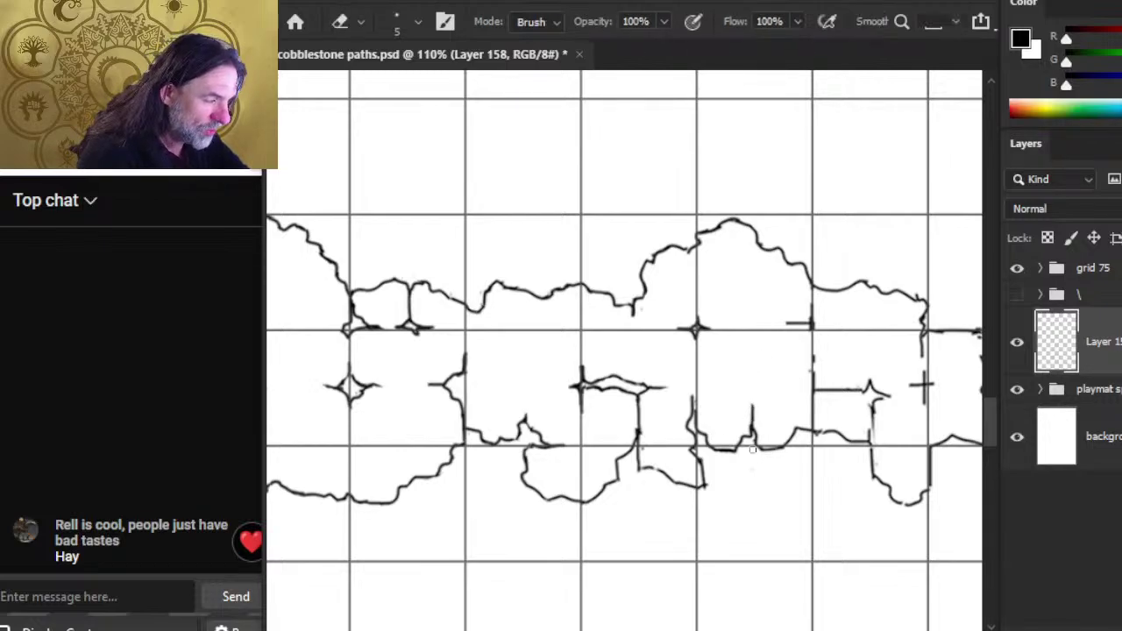
Step: Clean up the lower outline's peak at the vertical grid line right of the spike, removing the stray overlapping strokes
mouse_move(837, 448)
left_mouse_down()
mouse_move(812, 414)
mouse_move(803, 432)
mouse_move(842, 434)
left_mouse_up()
key("b")
key("e")
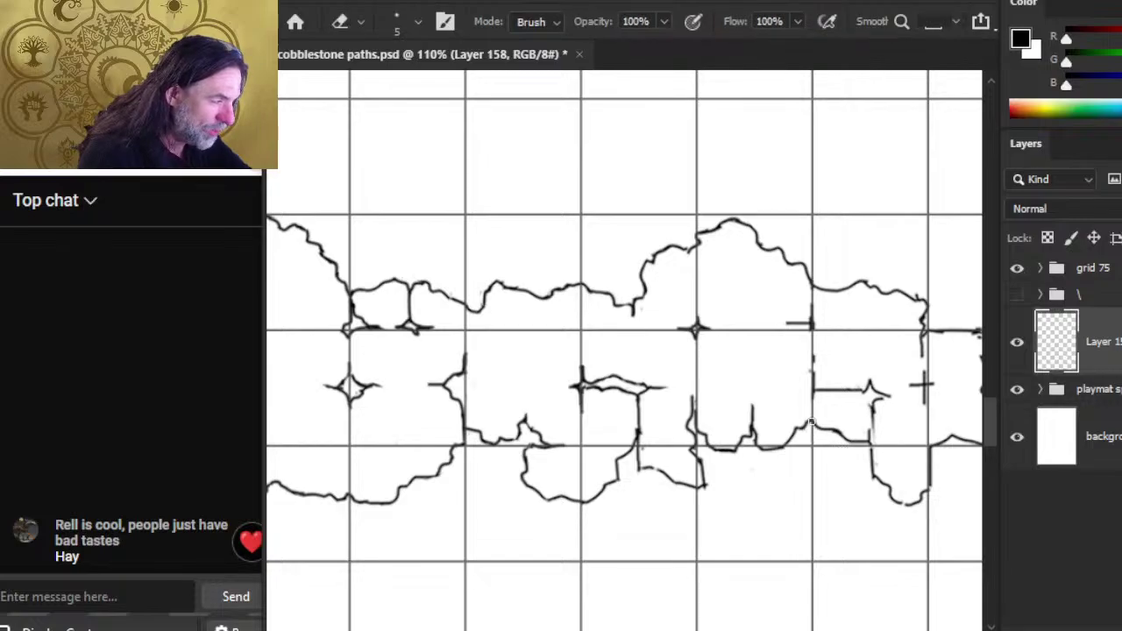
key("b")
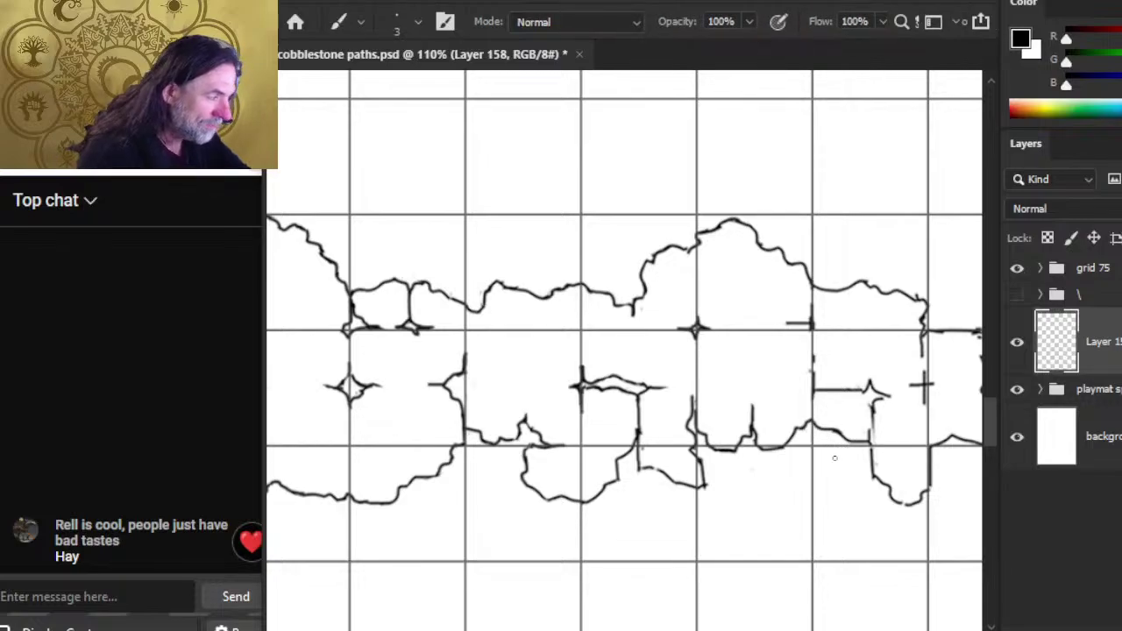
Step: Erase the vertical line's overlap at the lower outline, then complete the star above it and redraw its left connecting line as wavy
key("e")
left_click_drag(871, 428, 872, 458)
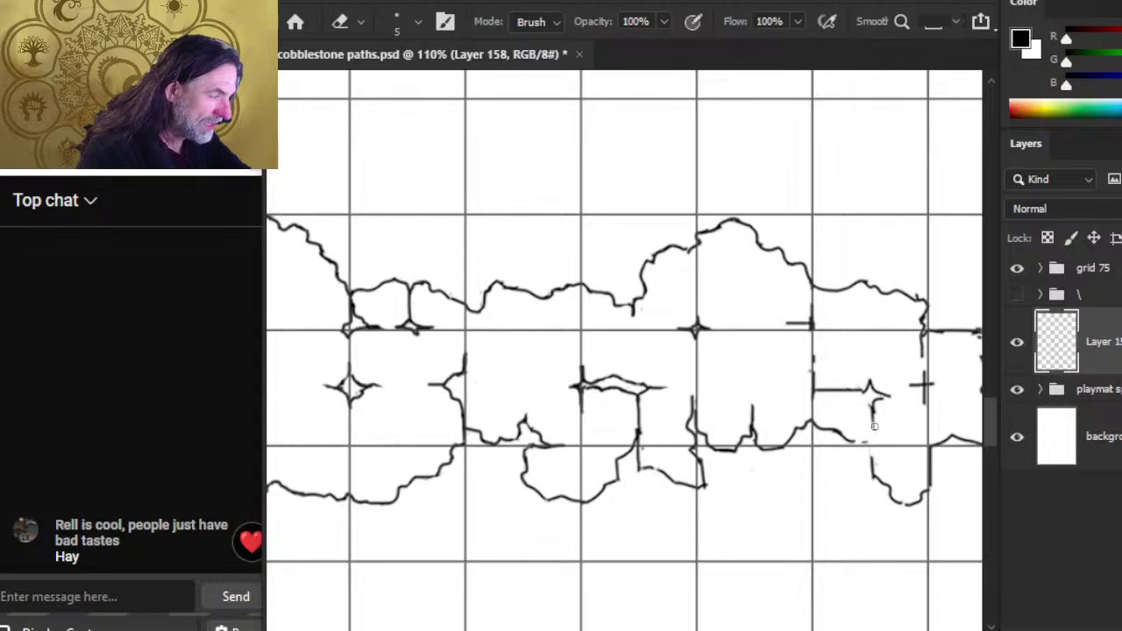
key("b")
key("b")
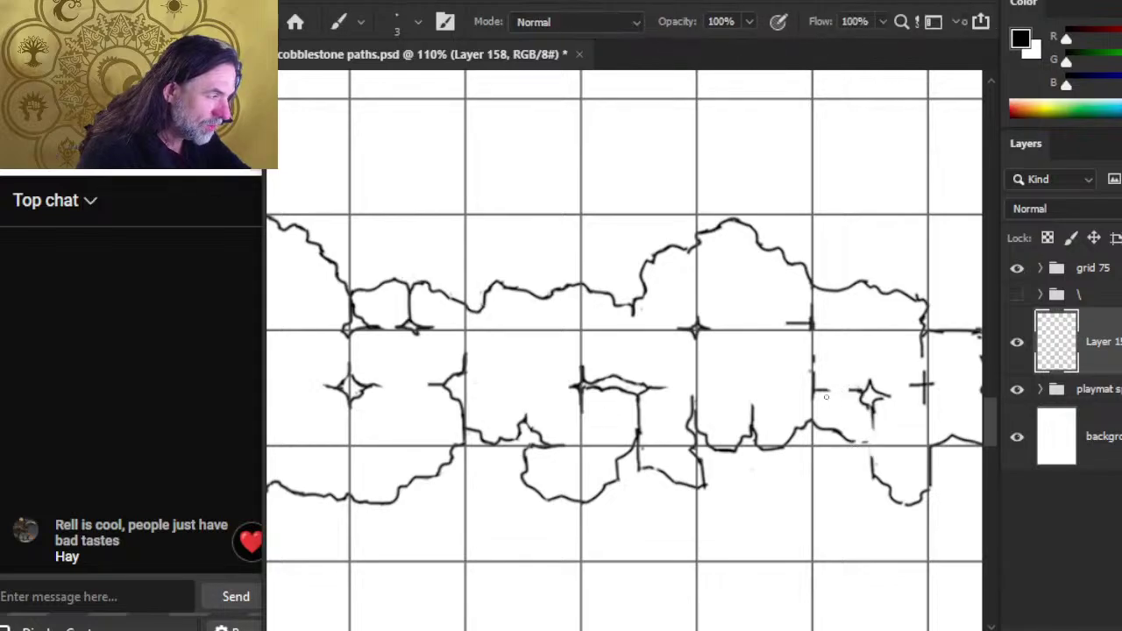
left_click_drag(824, 392, 868, 402)
key("e")
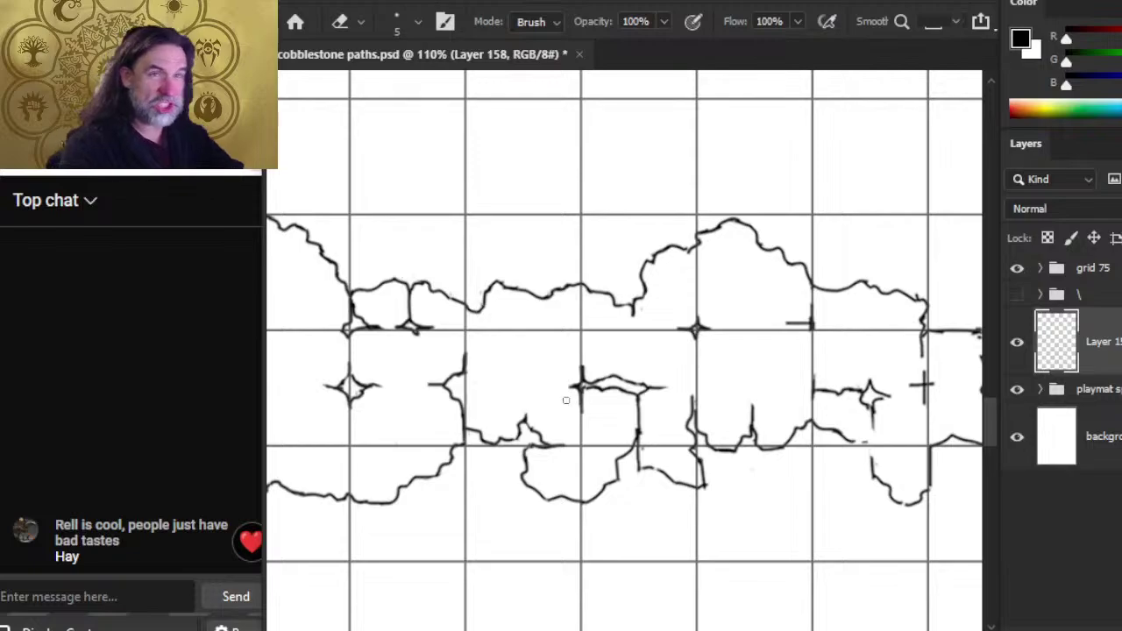
Step: Draw a small star at the wavy line's left end and reconnect the lower outline to the narrow right-hand lobe
key("b")
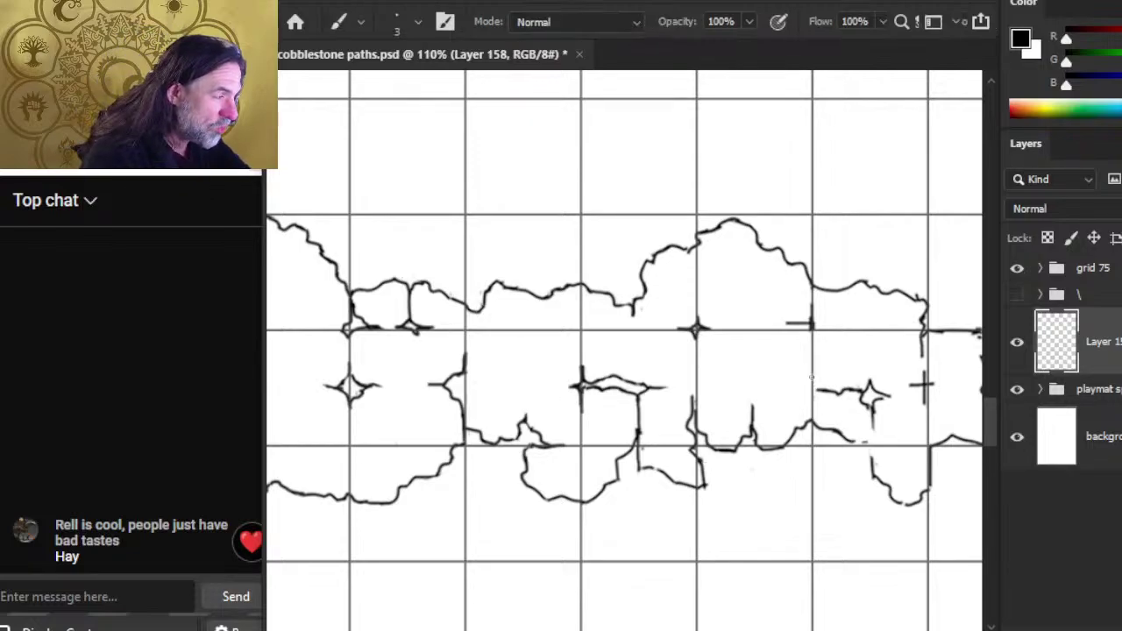
mouse_move(809, 401)
left_mouse_down()
mouse_move(821, 386)
mouse_move(833, 395)
mouse_move(846, 440)
mouse_move(881, 484)
left_mouse_up()
key("e")
key("b")
key("e")
key("b")
key("e")
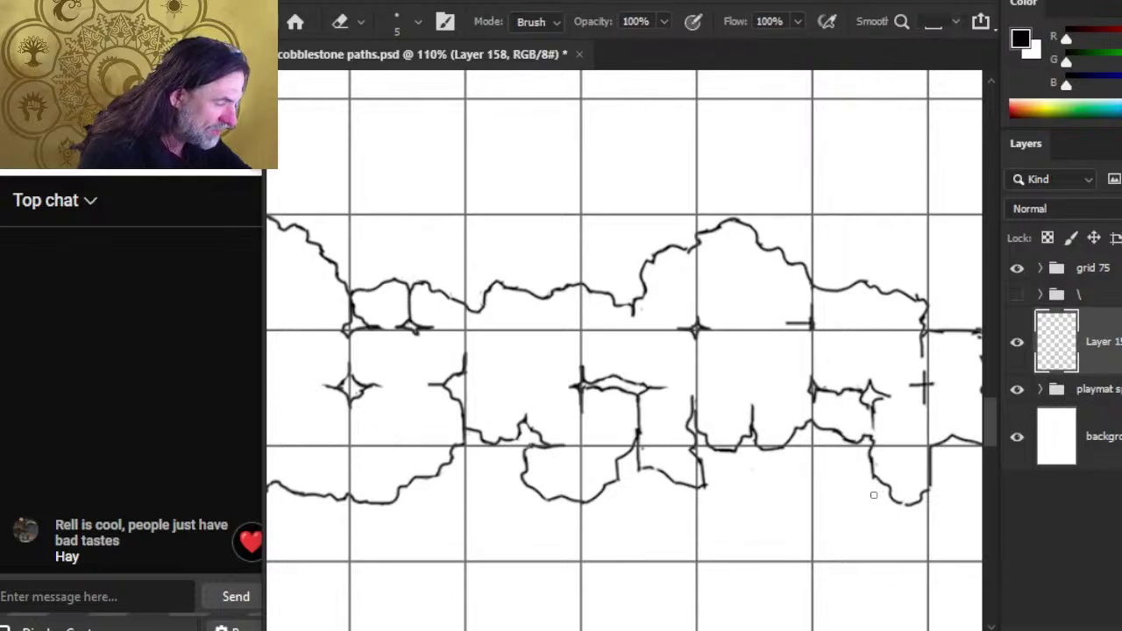
Step: Erase the vertical line below the right-hand star, close the star's lower point, and refine its wavy connector and the narrow lobe's edge
key("b")
mouse_move(874, 412)
left_mouse_down()
mouse_move(855, 395)
mouse_move(883, 423)
mouse_move(847, 408)
mouse_move(863, 404)
mouse_move(858, 389)
mouse_move(848, 399)
mouse_move(856, 374)
mouse_move(816, 419)
mouse_move(823, 394)
mouse_move(830, 413)
mouse_move(821, 393)
mouse_move(830, 426)
mouse_move(825, 401)
mouse_move(828, 420)
mouse_move(825, 408)
mouse_move(858, 381)
mouse_move(853, 391)
mouse_move(882, 428)
mouse_move(891, 399)
left_mouse_up()
key("e")
key("b")
key("e")
key("b")
key("e")
key("b")
key("e")
key("b")
key("e")
key("b")
key("e")
key("b")
key("e")
key("b")
key("e")
key("b")
key("e")
key("b")
key("e")
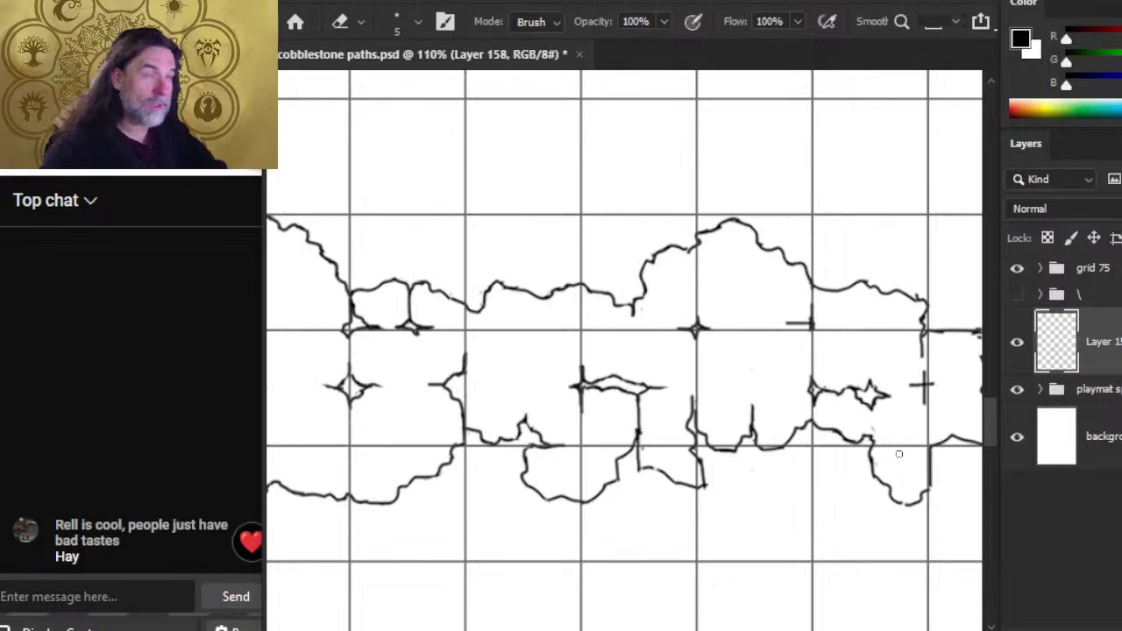
Step: Erase the right slope of the large upper dome and redraw it as a bumpier edge meeting the neighbouring outline
scroll(889, 431, "right", 4)
scroll(889, 431, "up", 2)
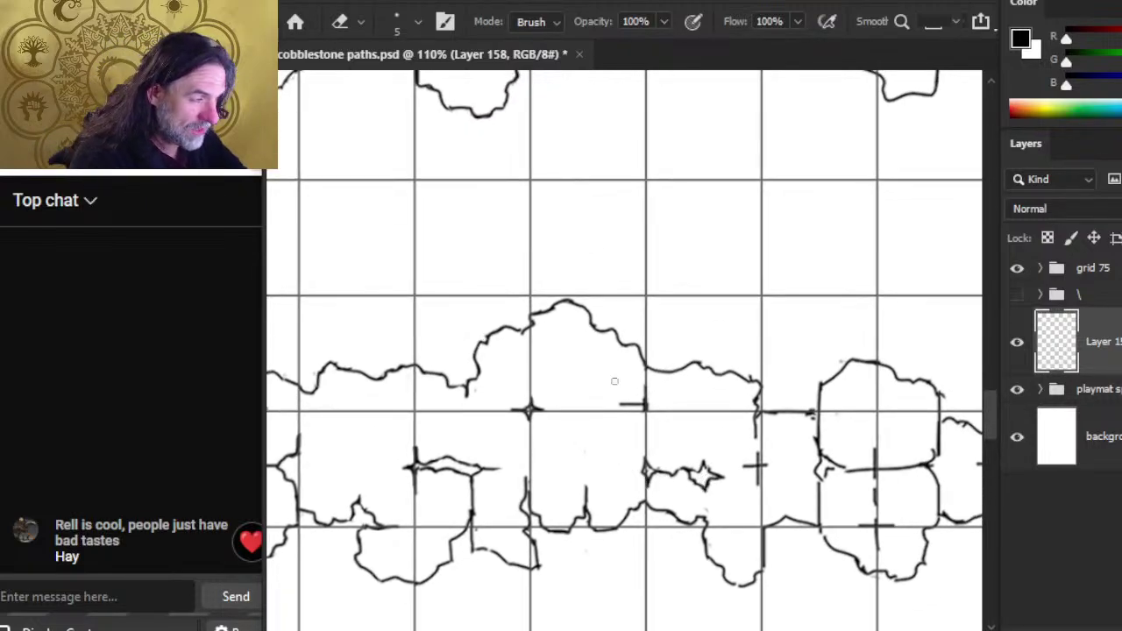
mouse_move(651, 386)
left_mouse_down()
mouse_move(631, 335)
mouse_move(630, 352)
left_mouse_up()
key("b")
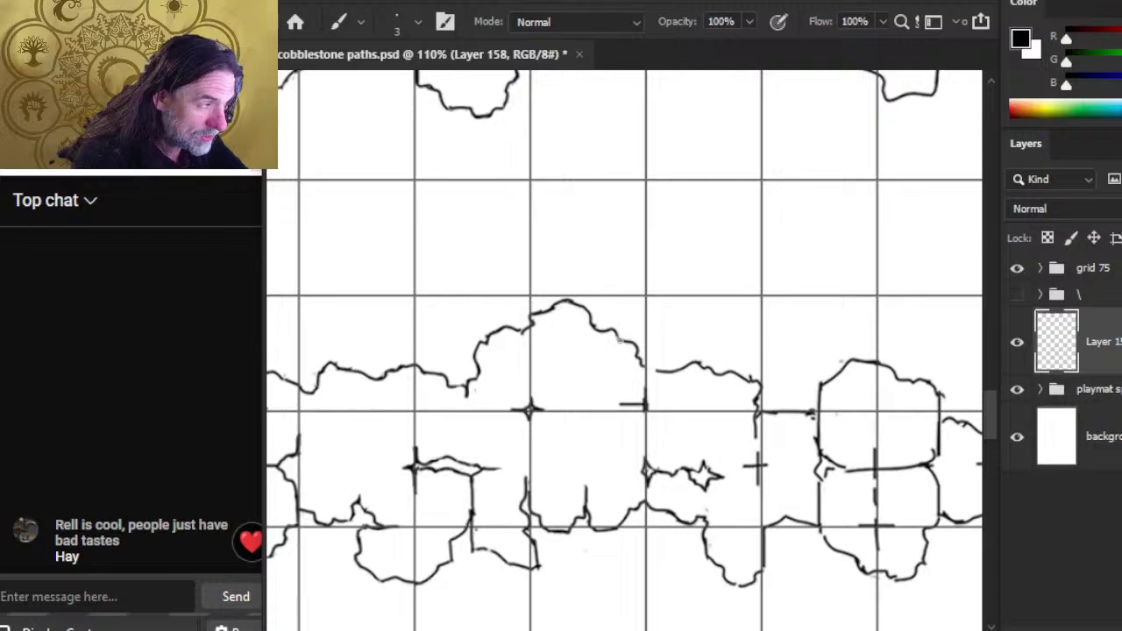
key("e")
left_click_drag(610, 334, 590, 321)
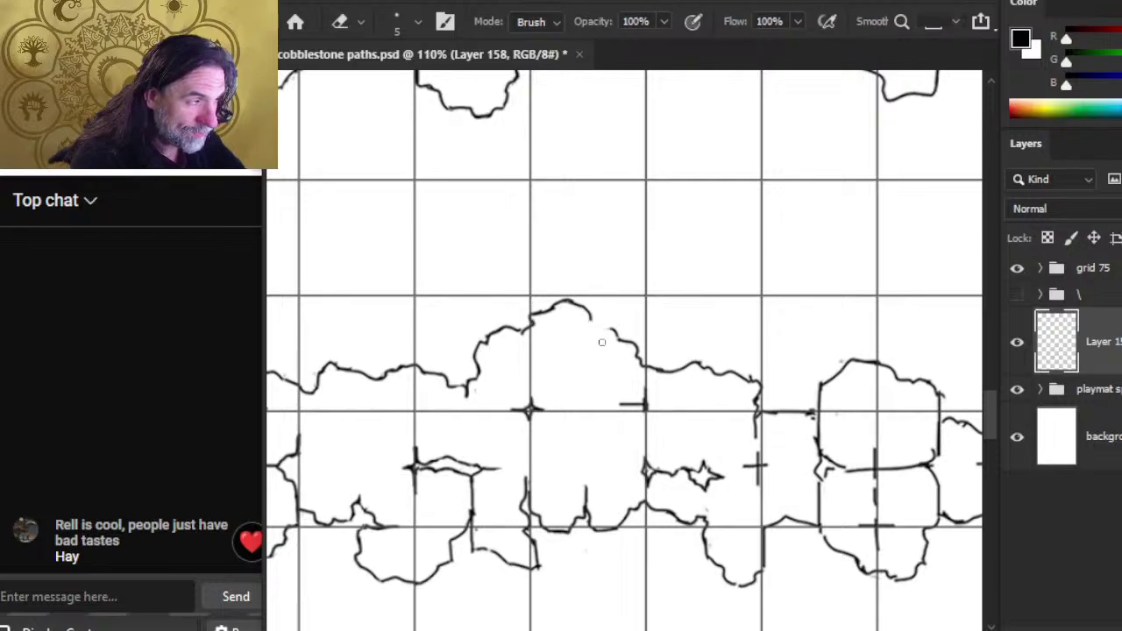
key("b")
key("e")
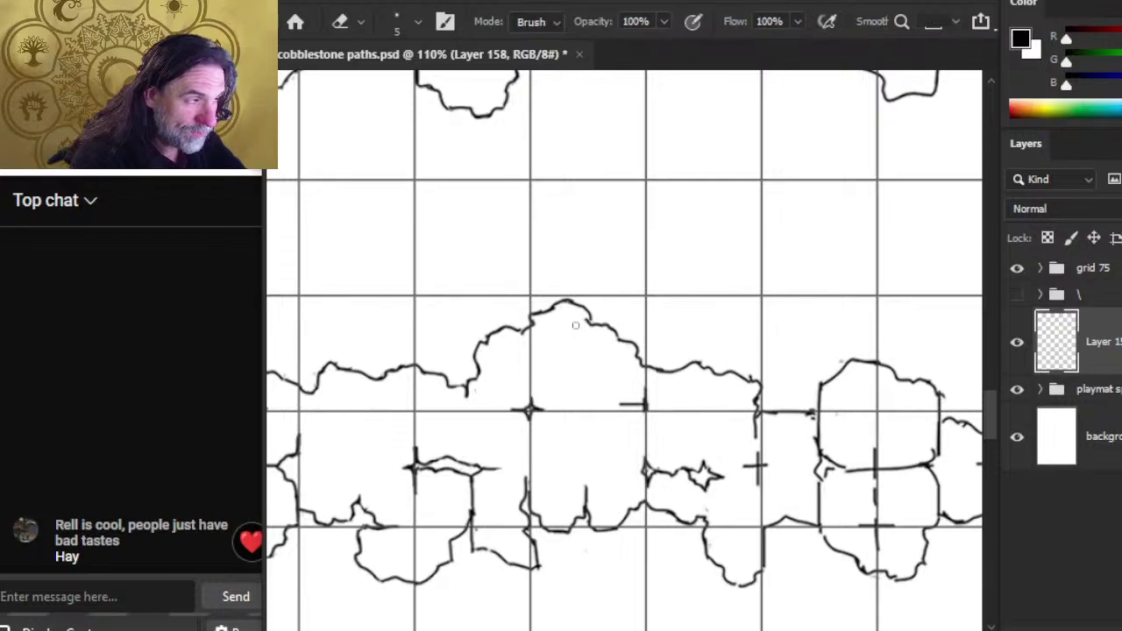
Step: Roughen the left side of the dome's peak and redraw the notch where it meets the left shoulder at the grid line
mouse_move(564, 313)
left_mouse_down()
mouse_move(537, 311)
mouse_move(561, 310)
mouse_move(552, 308)
left_mouse_up()
key("b")
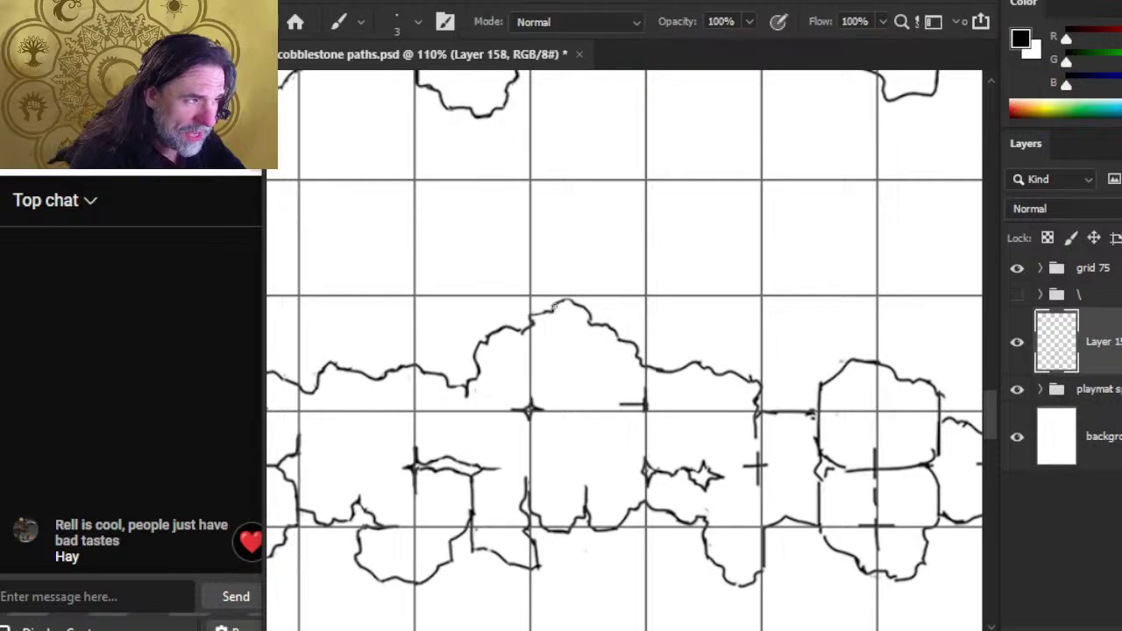
key("e")
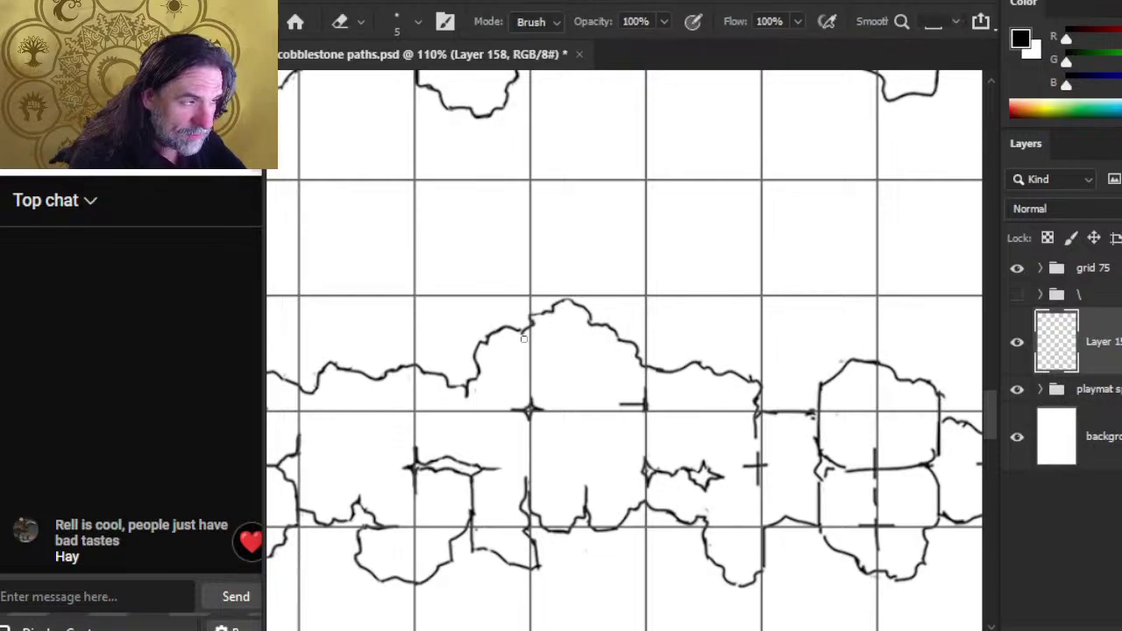
left_click_drag(525, 331, 515, 328)
key("b")
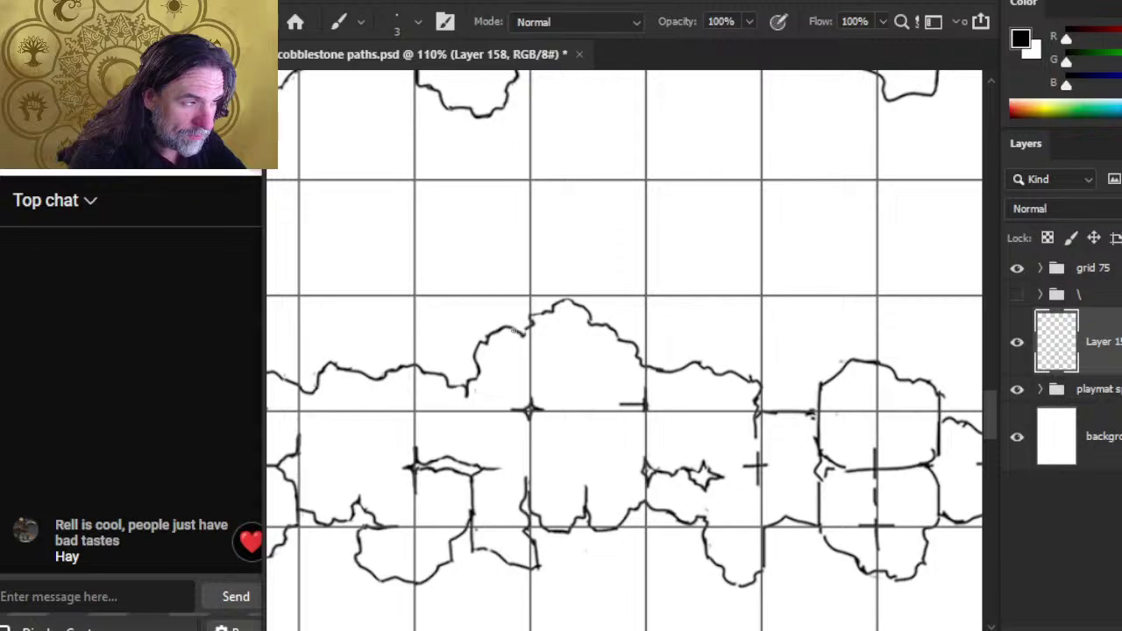
key("e")
left_click_drag(542, 315, 537, 312)
key("b")
key("e")
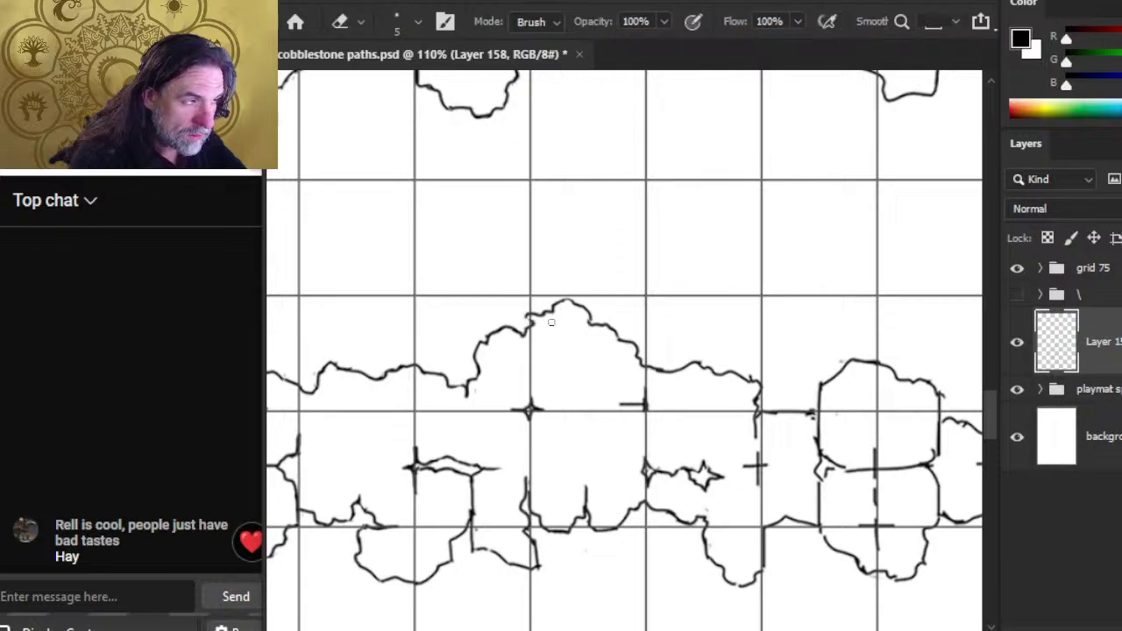
key("b")
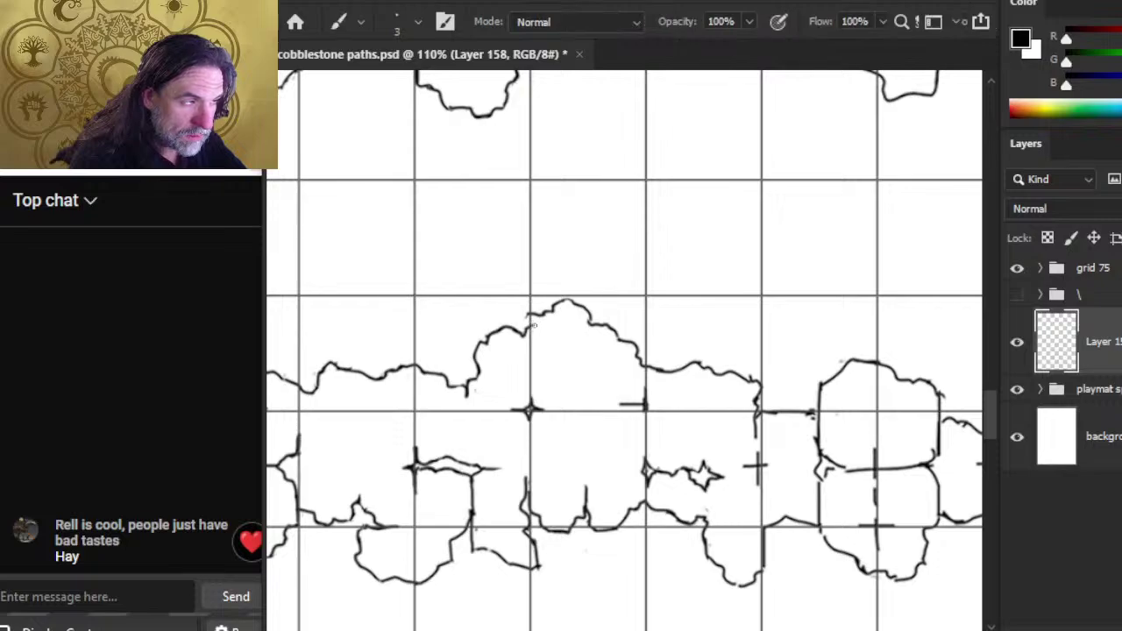
key("e")
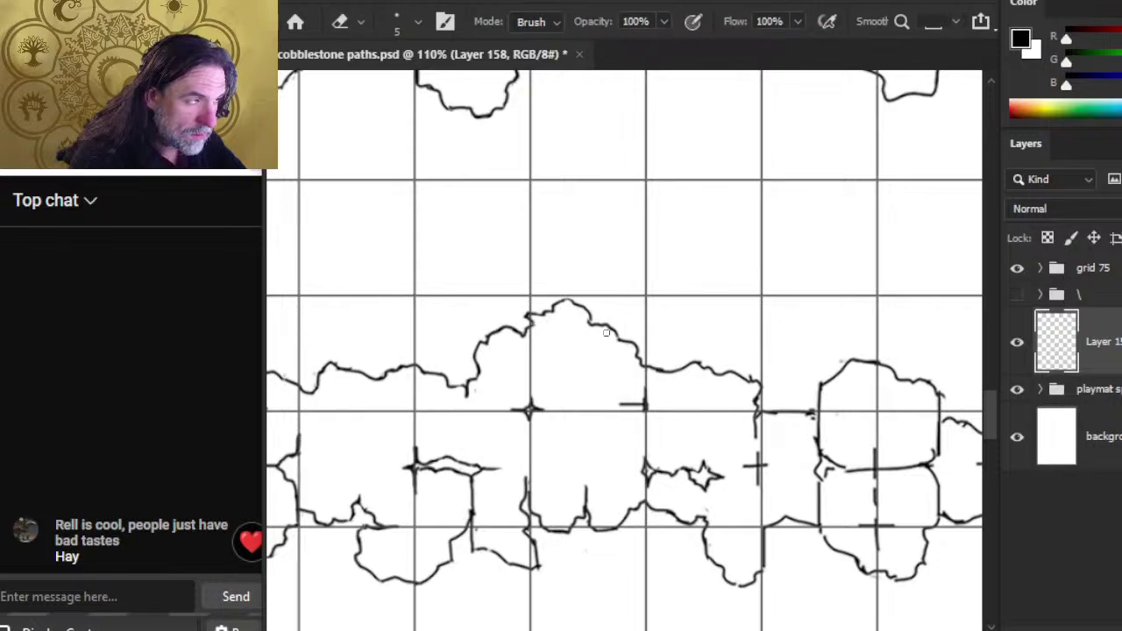
Step: Replace the straight half-cross below the dome's right end with a tapered four-pointed star
mouse_move(645, 405)
left_mouse_down()
mouse_move(624, 404)
mouse_move(638, 396)
left_mouse_up()
key("b")
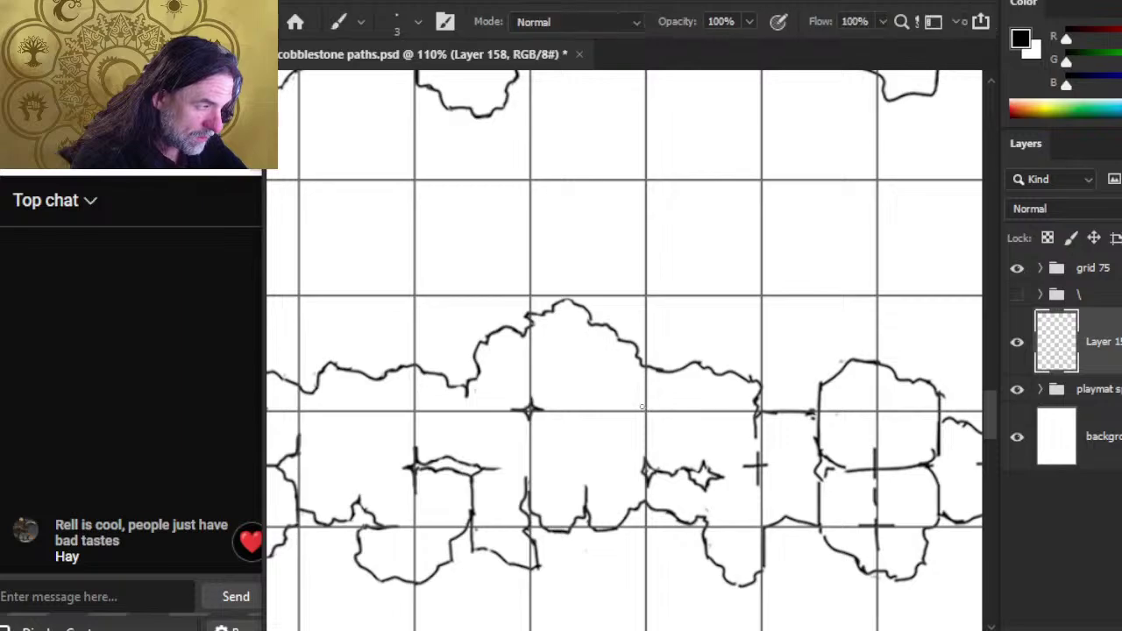
left_click_drag(641, 407, 649, 413)
key("e")
key("b")
key("e")
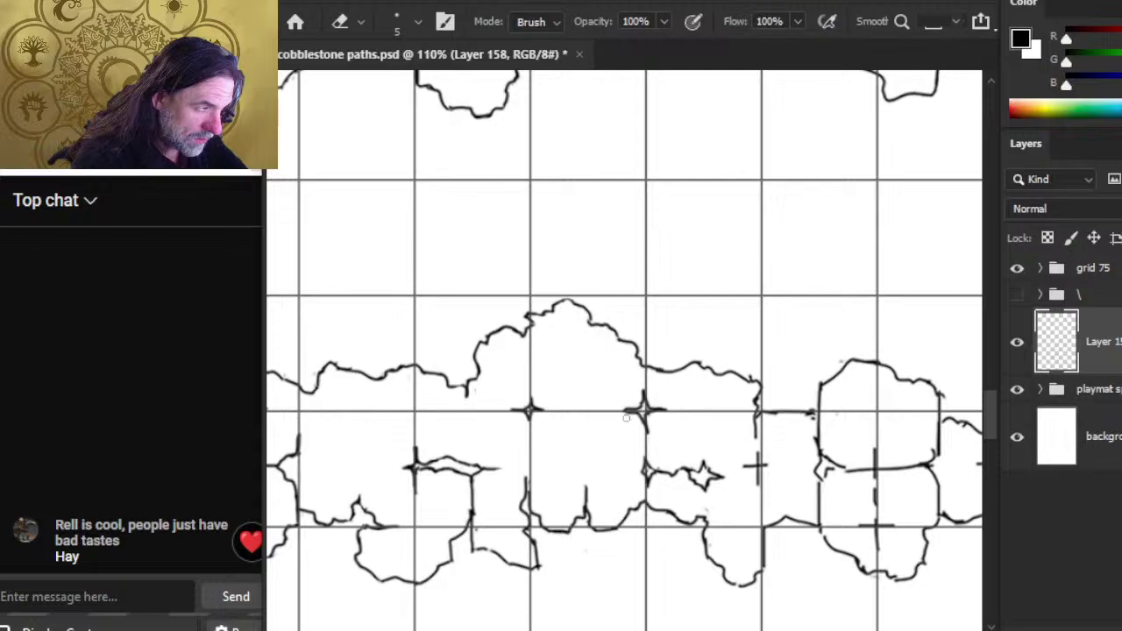
Step: Redraw the narrow lower lobe's straight right edge as a wavy line and taper the thin spike left of it
left_click_drag(687, 423, 629, 366)
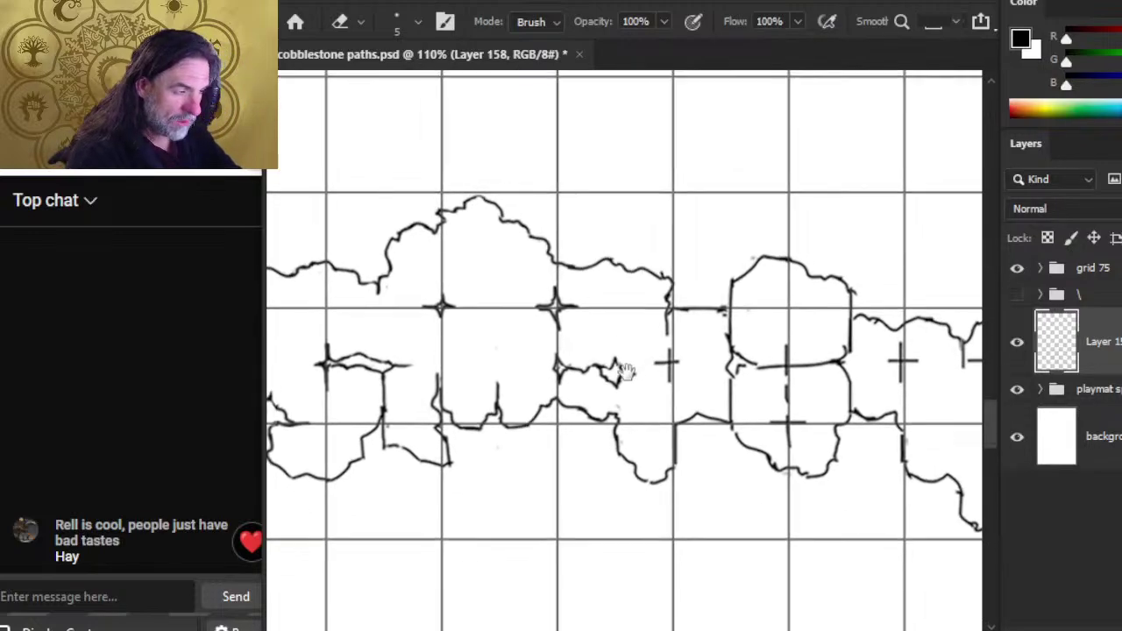
key("b")
mouse_move(650, 485)
left_mouse_down()
mouse_move(640, 481)
mouse_move(676, 435)
left_mouse_up()
key("e")
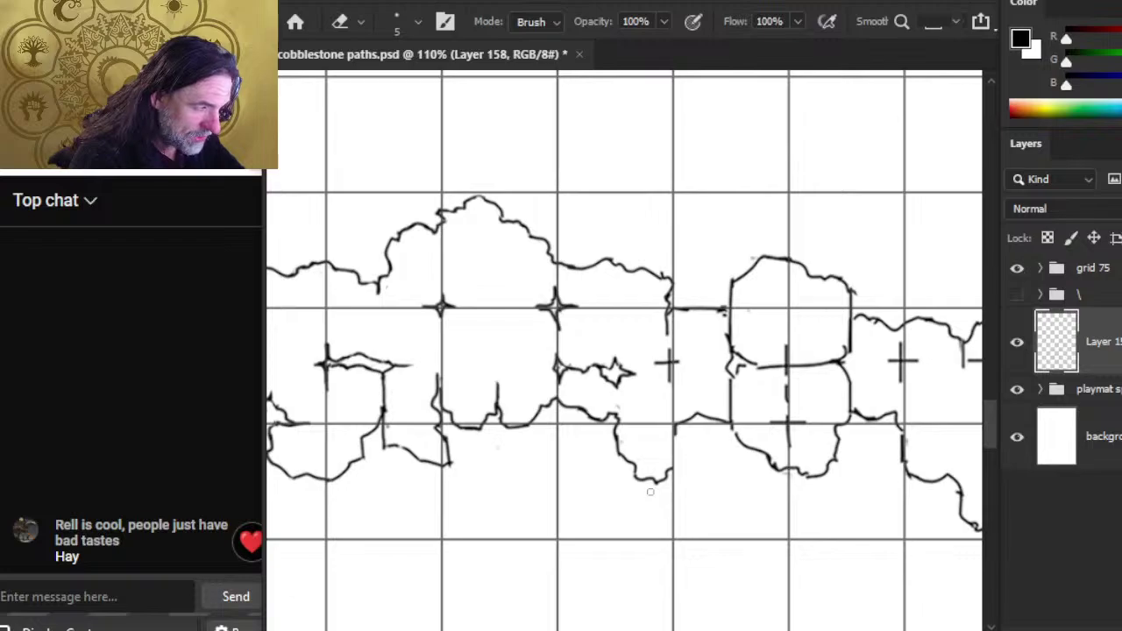
key("b")
key("e")
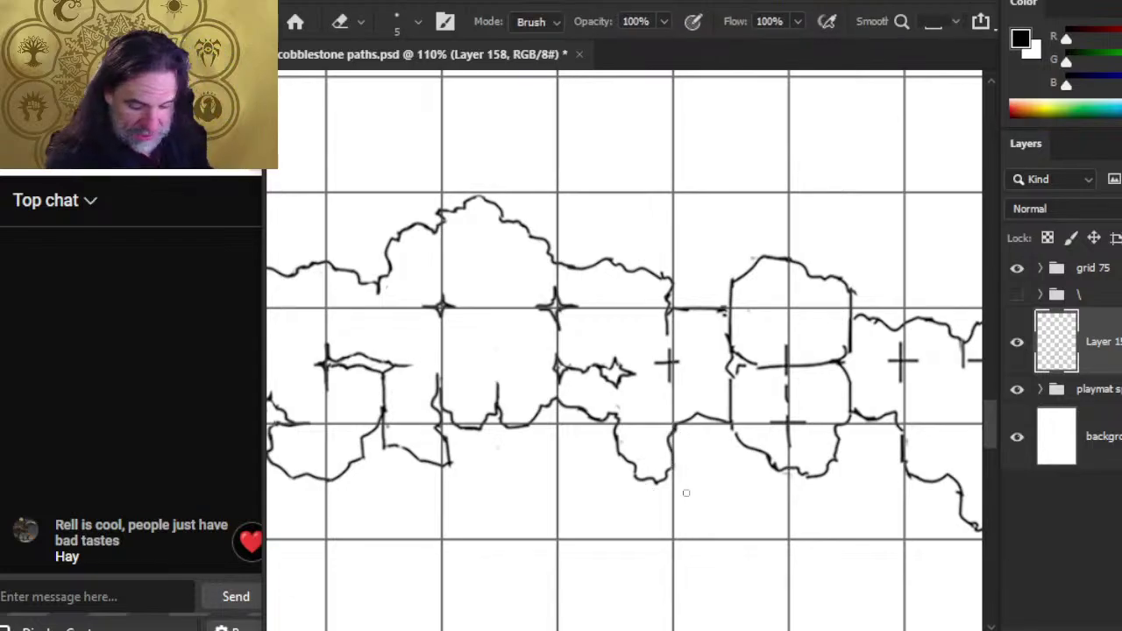
left_click_drag(498, 391, 498, 382)
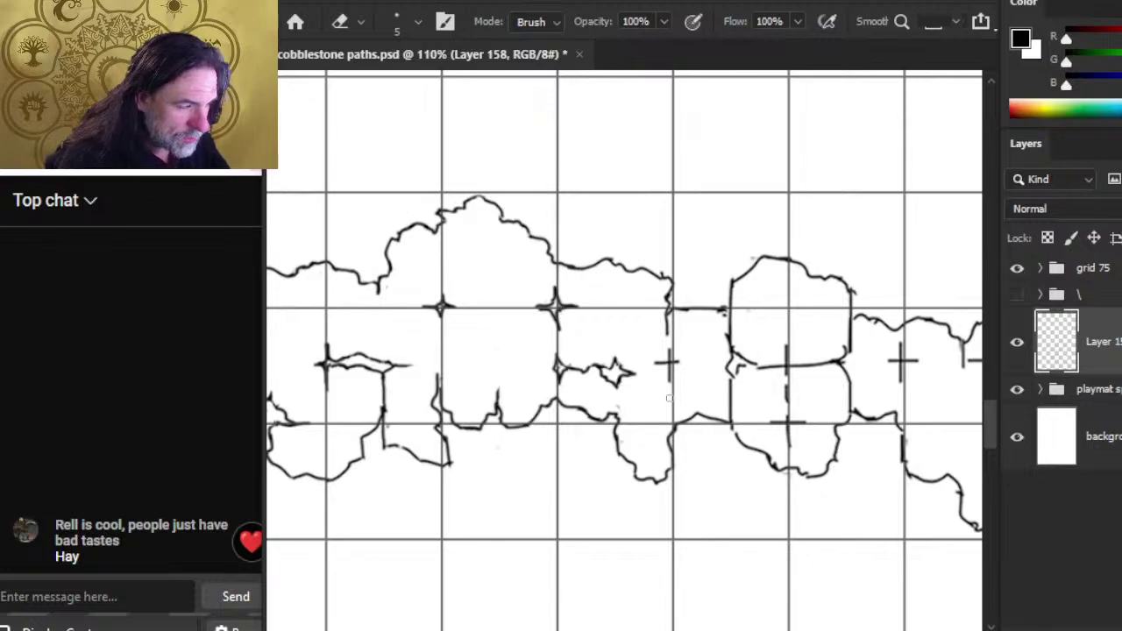
Step: Rework the straight connector left of the rounded double block into an uneven line and curve its junction with the block's left edge
key("z")
left_click_drag(653, 401, 609, 371)
scroll(646, 426, "up", 1)
left_click(656, 377)
key("e")
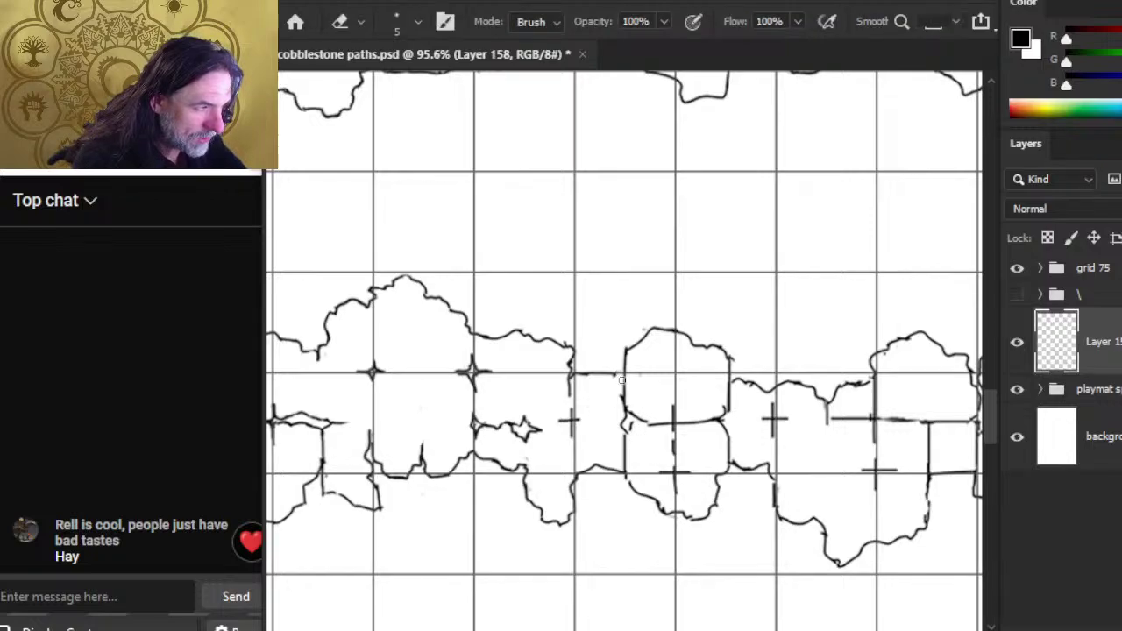
key("b")
key("e")
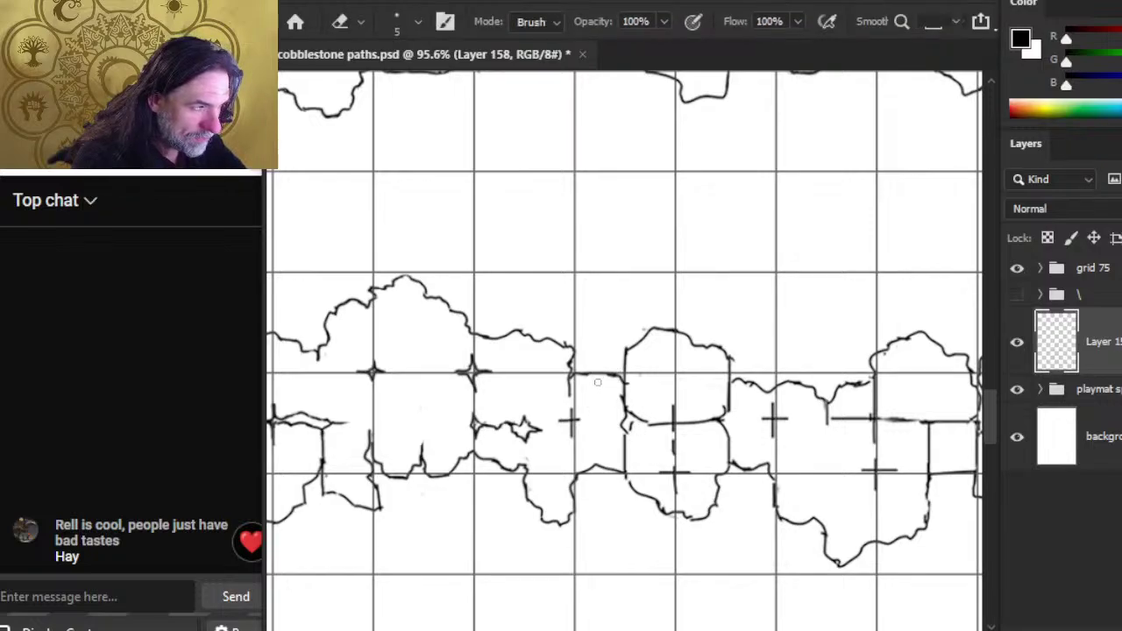
key("b")
key("e")
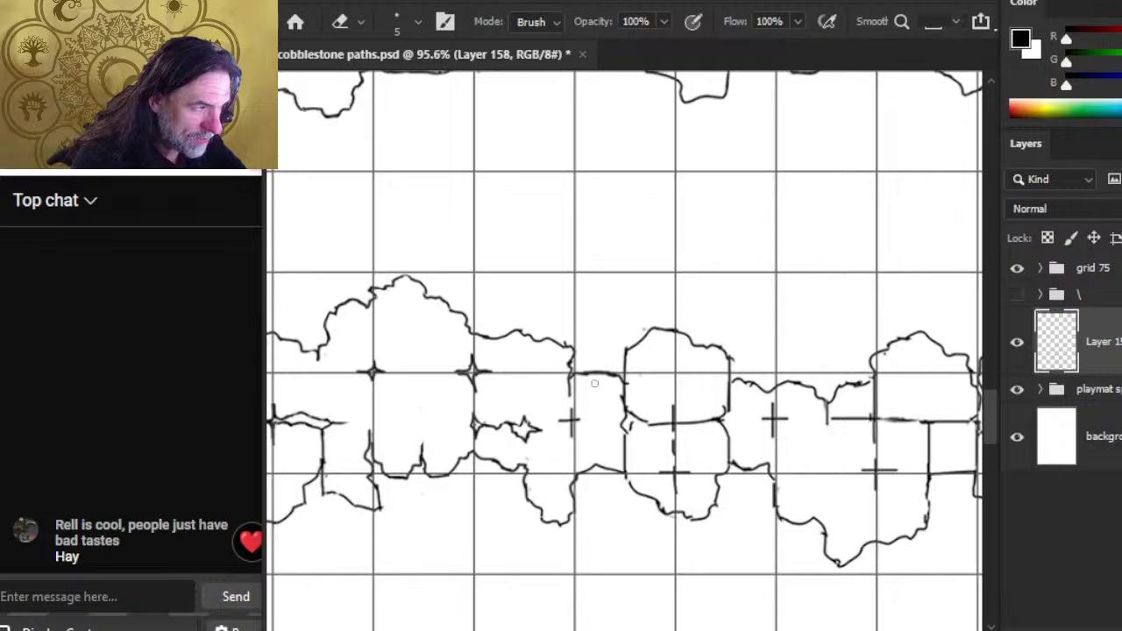
key("b")
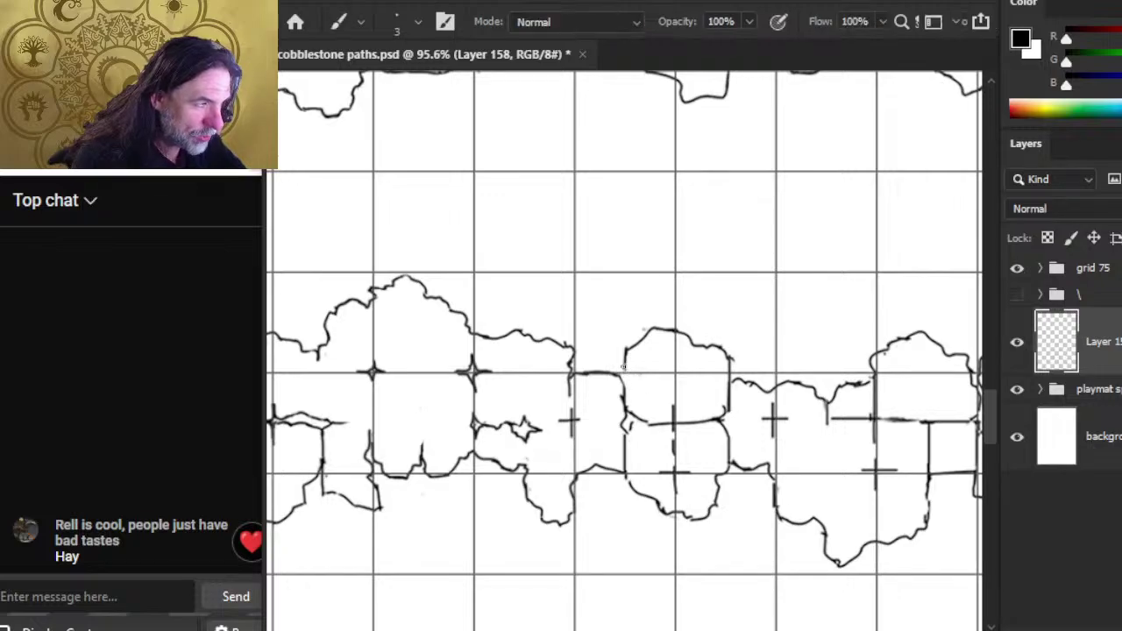
key("e")
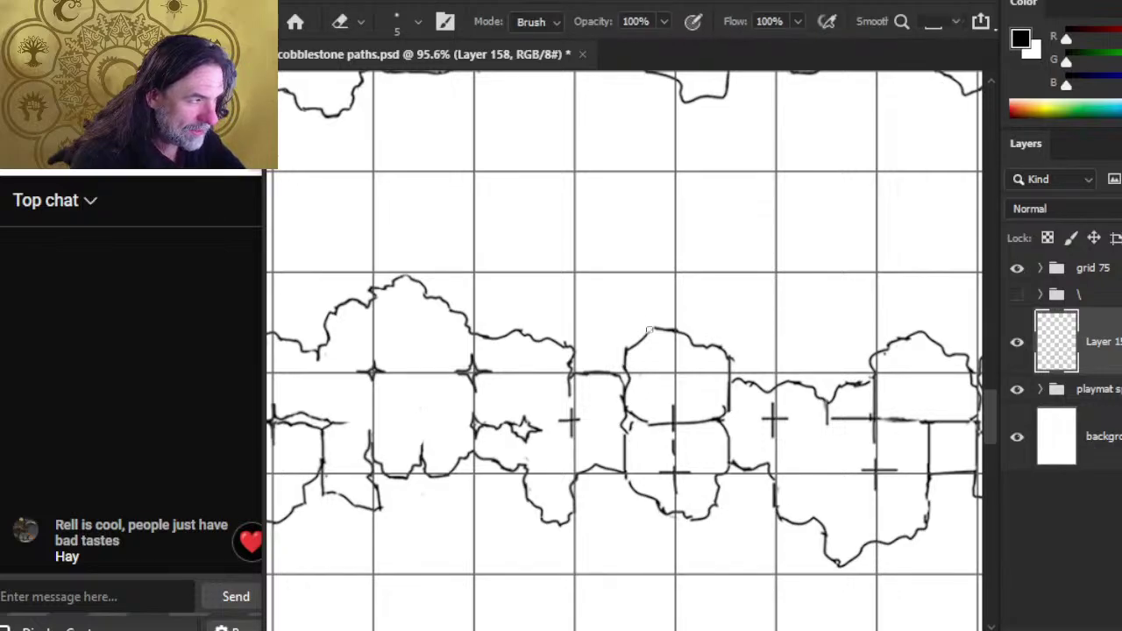
Step: Erase the small box's straight edges near the row's right end and redraw the large lower stone's right side as a curved outline
key("z")
left_click_drag(651, 350, 539, 380)
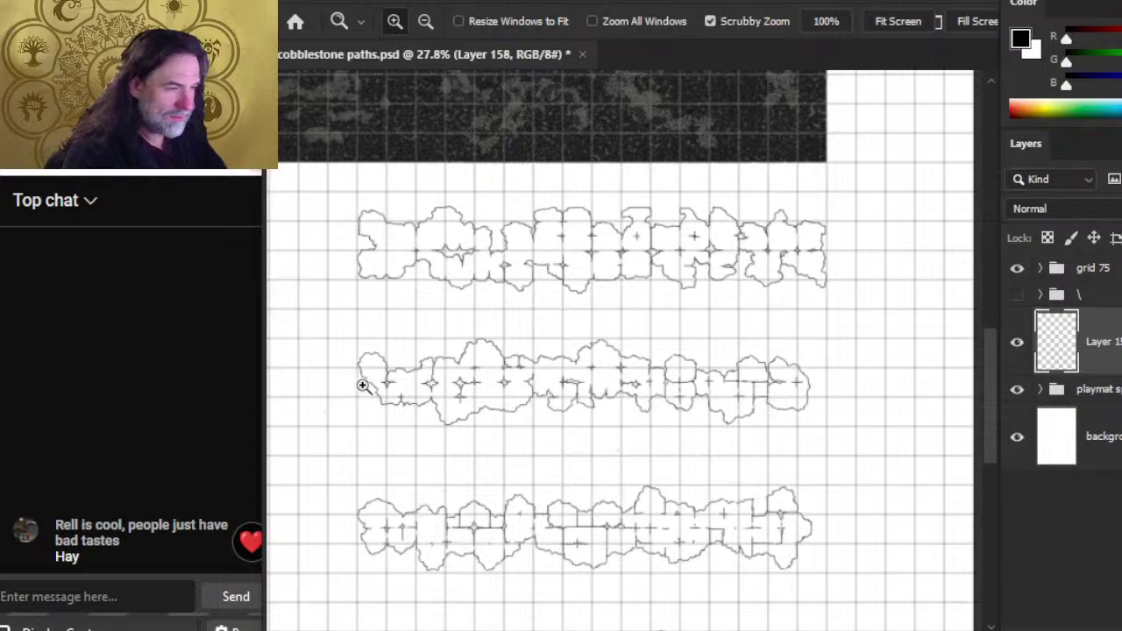
left_click_drag(813, 387, 725, 439)
key("e")
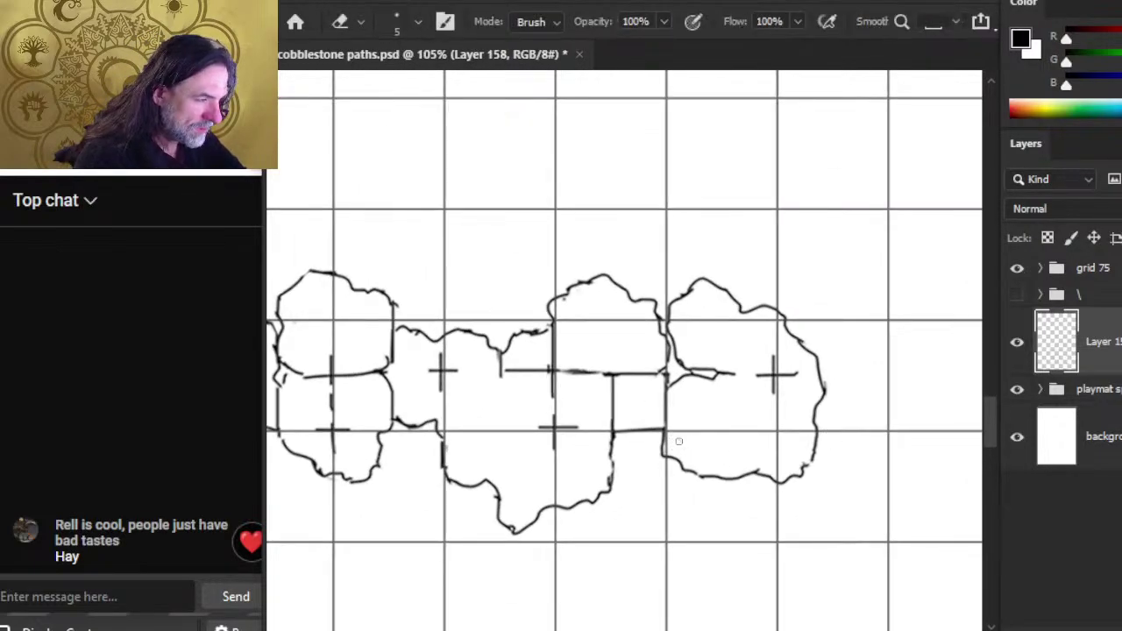
mouse_move(613, 446)
left_mouse_down()
mouse_move(609, 371)
mouse_move(566, 369)
left_mouse_up()
key("b")
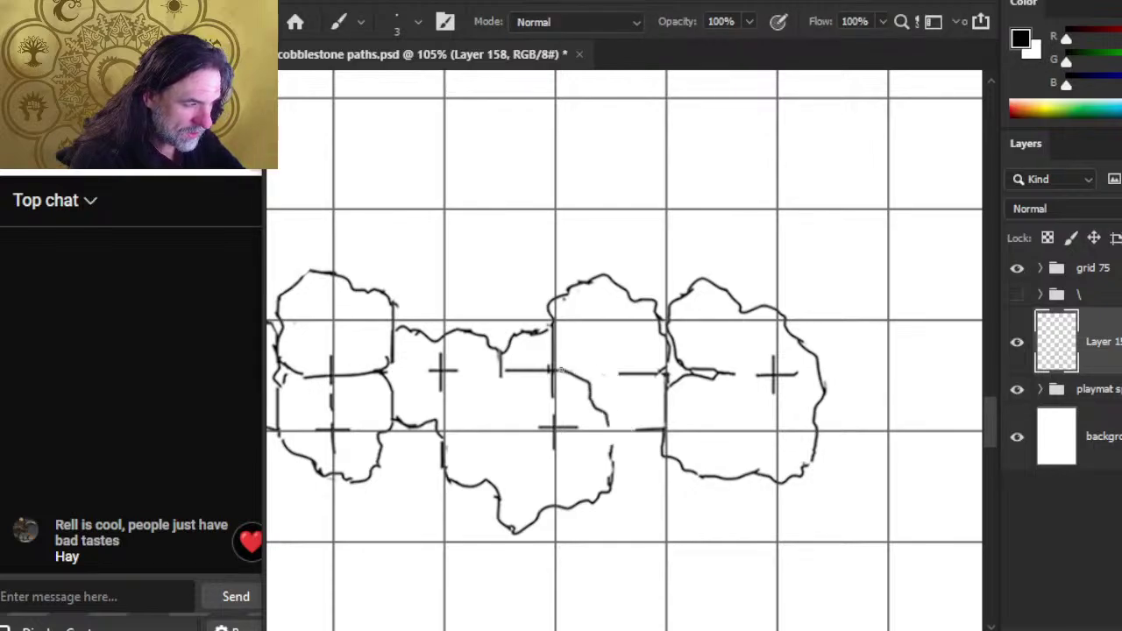
key("e")
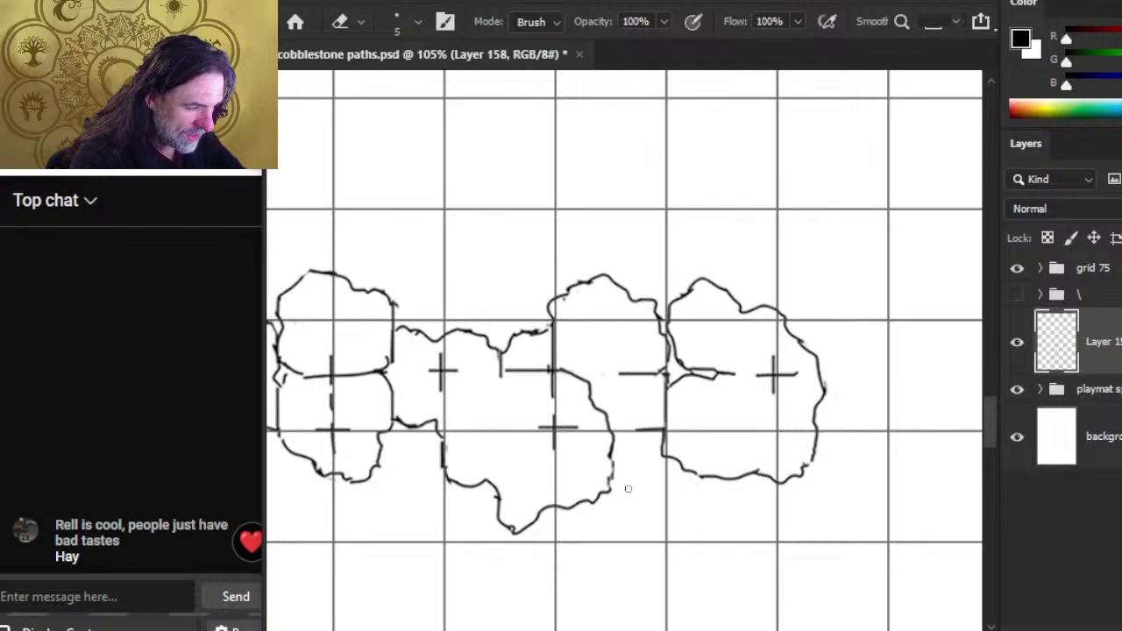
key("b")
key("e")
Step: Erase the cross inside the large lower stone and rework the straight vertical line's lower end above it
left_click_drag(556, 428, 544, 425)
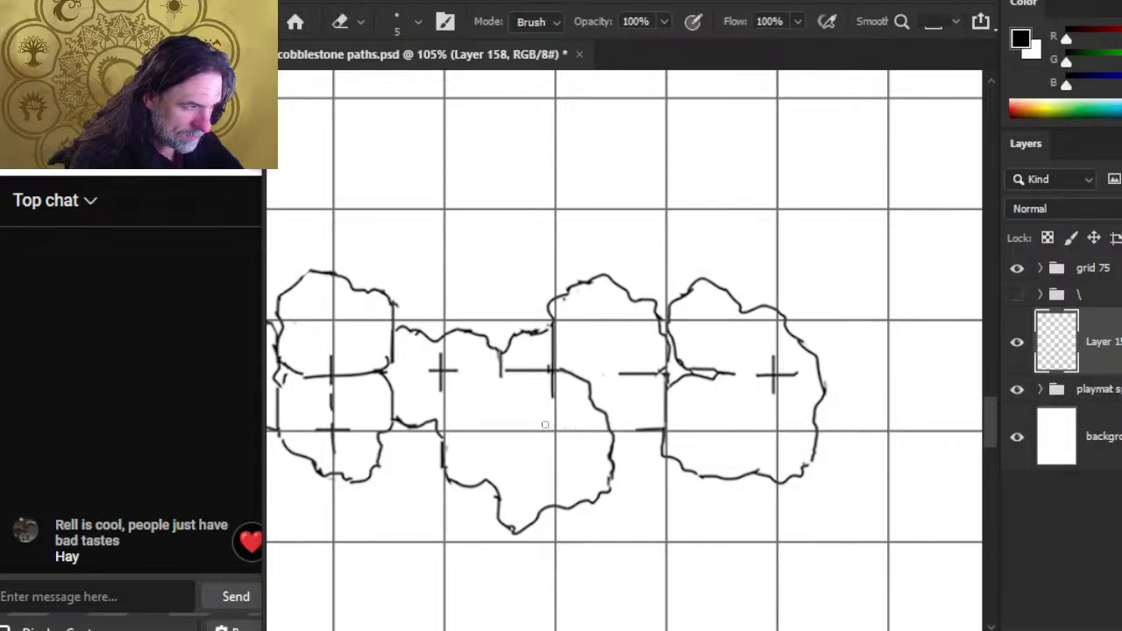
left_click_drag(559, 352, 551, 396)
key("b")
left_click_drag(548, 356, 548, 372)
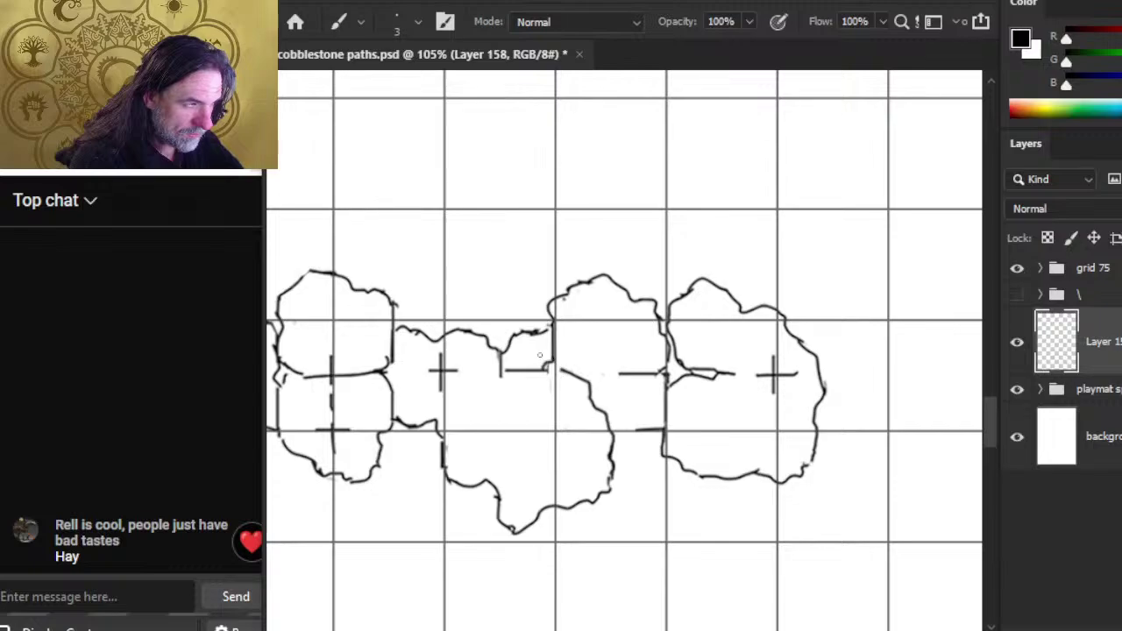
Step: Refine the right side of the half star on the middle vertical grid line and clean up the lower outline around the small spike
mouse_move(471, 382)
left_mouse_down()
mouse_move(714, 458)
mouse_move(797, 471)
mouse_move(704, 476)
mouse_move(714, 453)
mouse_move(675, 466)
left_mouse_up()
mouse_move(571, 529)
left_mouse_down()
mouse_move(746, 534)
mouse_move(568, 497)
mouse_move(672, 494)
mouse_move(628, 441)
left_mouse_up()
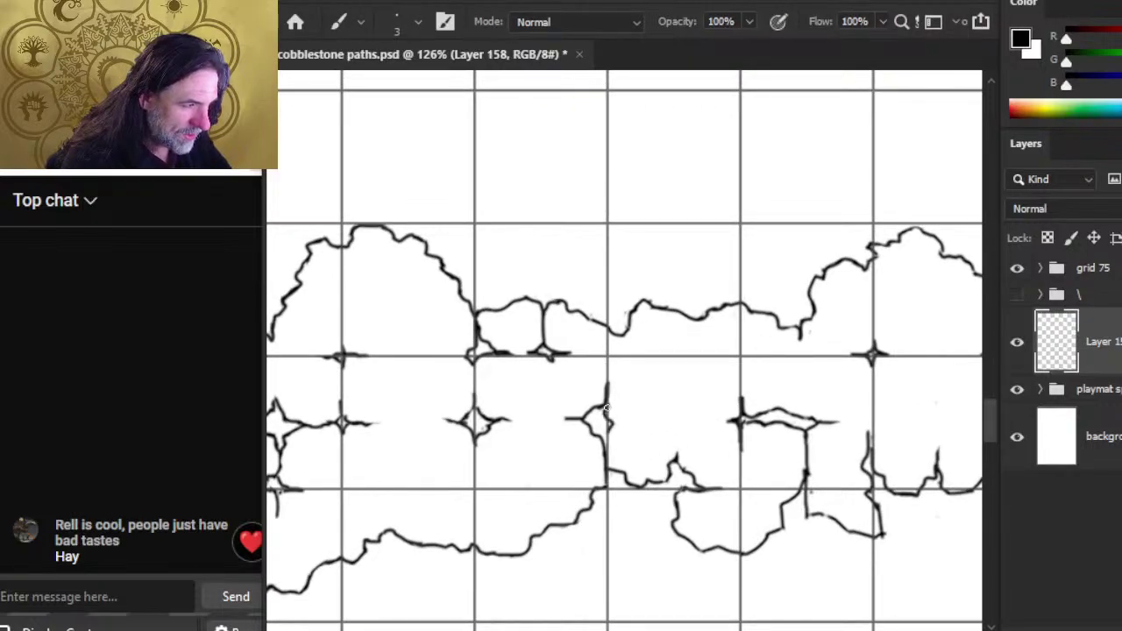
key("e")
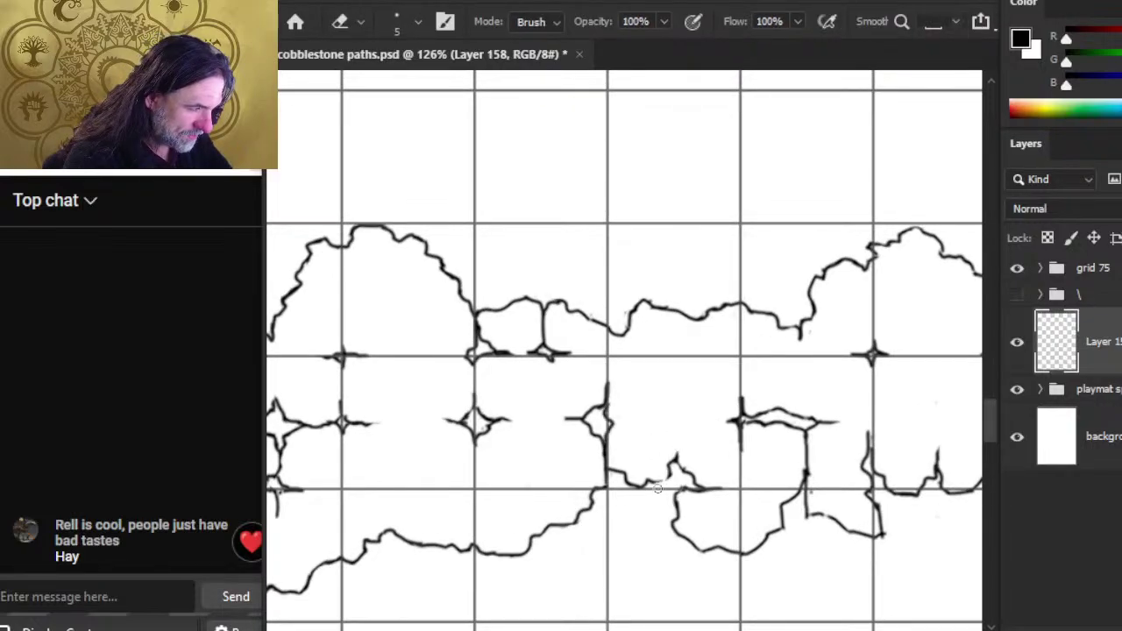
key("b")
key("e")
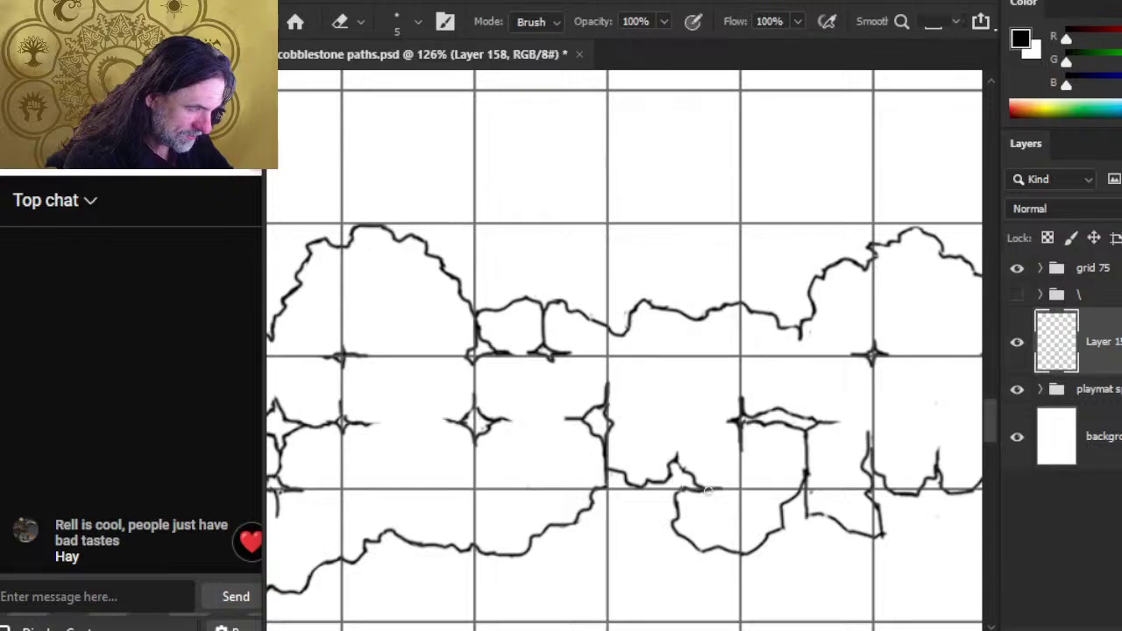
key("b")
key("e")
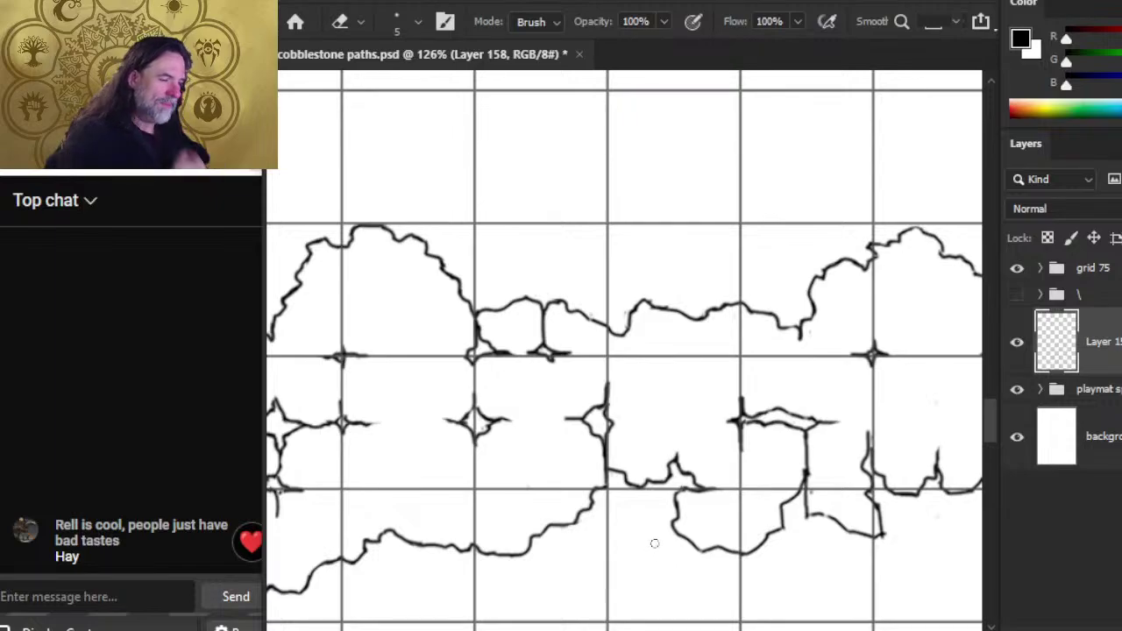
Step: Erase and redraw parts of the upper outline left of the large dome, adding a dip and a pointed bump at the grid line
left_click_drag(818, 498, 749, 472)
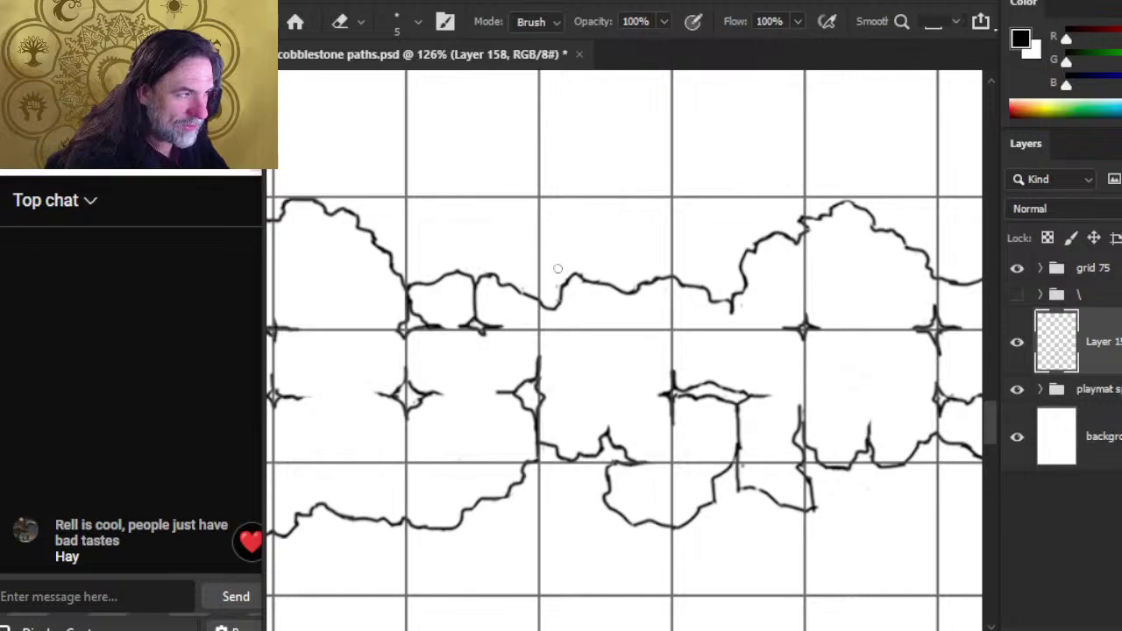
left_click_drag(586, 281, 615, 285)
key("b")
key("e")
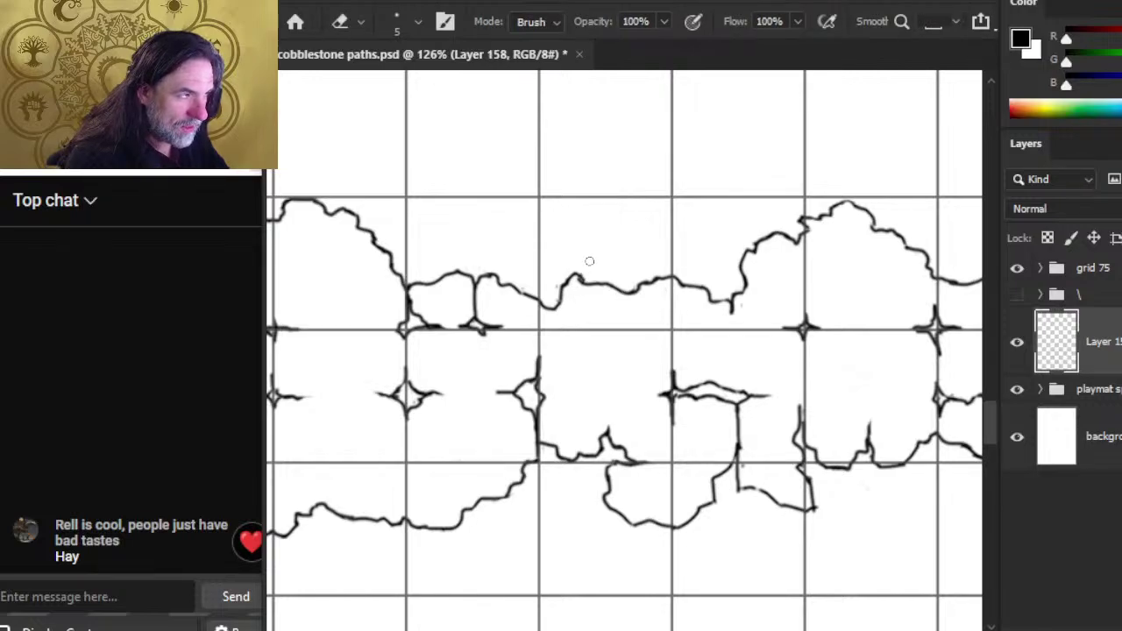
mouse_move(644, 284)
left_mouse_down()
mouse_move(674, 270)
mouse_move(677, 280)
left_mouse_up()
key("b")
key("e")
key("b")
key("e")
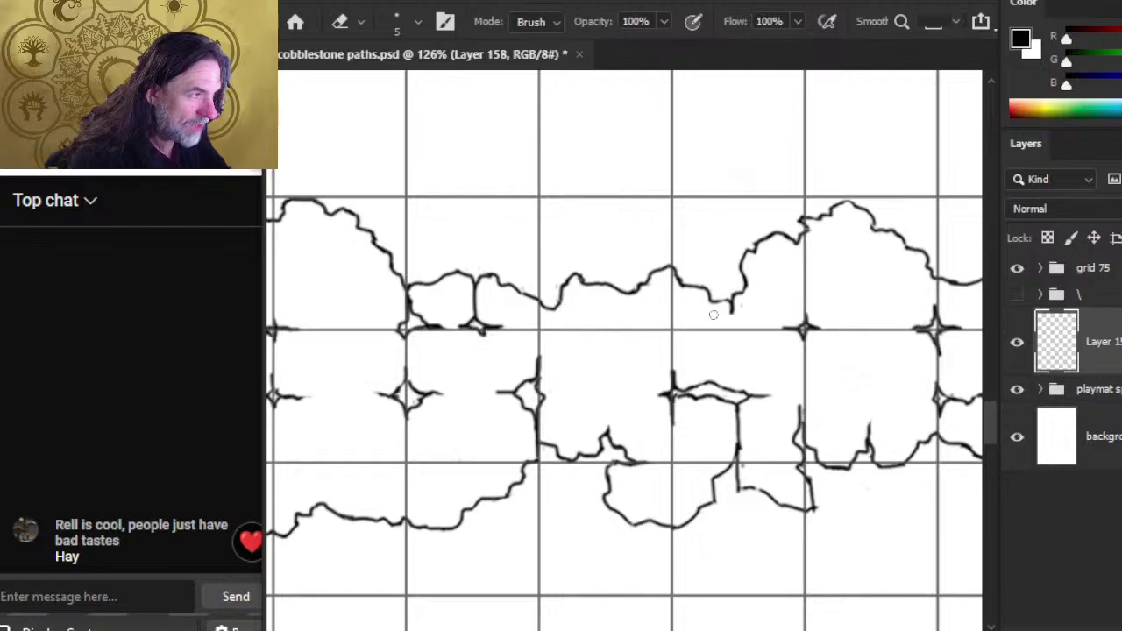
Step: Redraw the notch at the dome's left foot as a clean point, removing the stray vertical overlap
key("b")
left_click_drag(717, 300, 736, 307)
key("e")
key("b")
key("e")
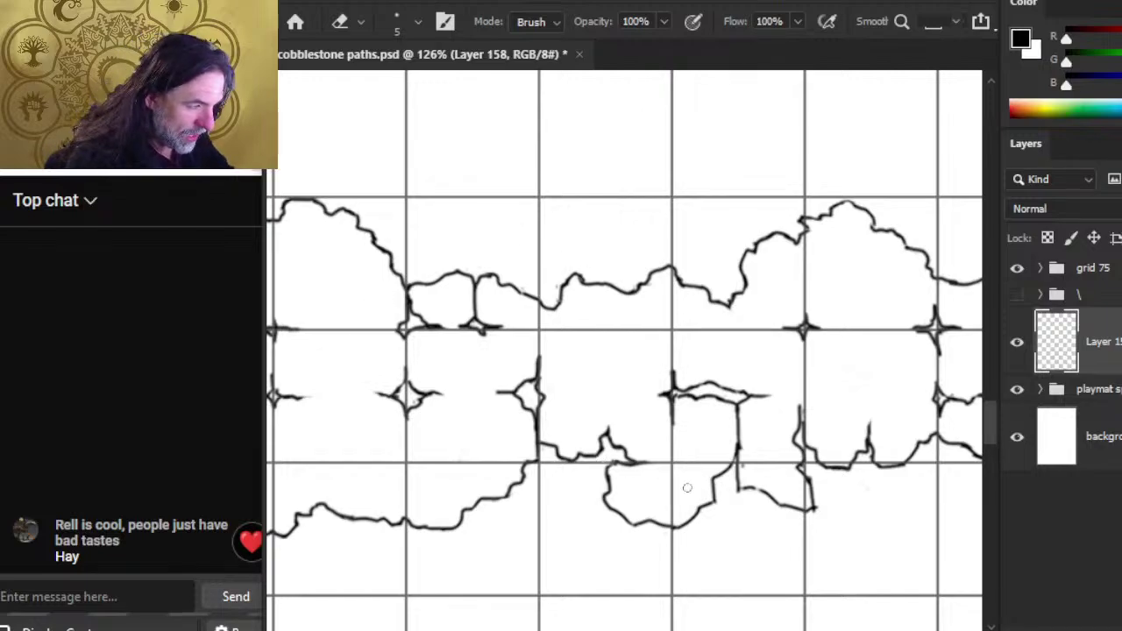
Step: Erase and redraw the cross at the left end of the central elongated gap as a small star with tapered arms
mouse_move(673, 402)
left_mouse_down()
mouse_move(672, 428)
mouse_move(654, 395)
left_mouse_up()
key("b")
key("e")
key("b")
key("e")
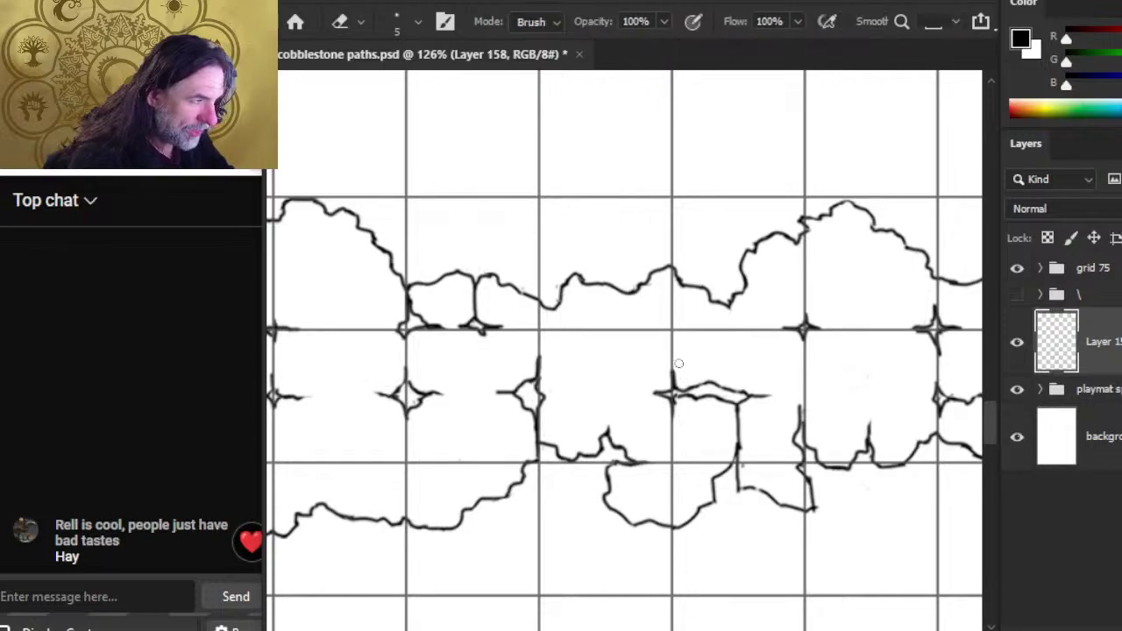
key("b")
key("e")
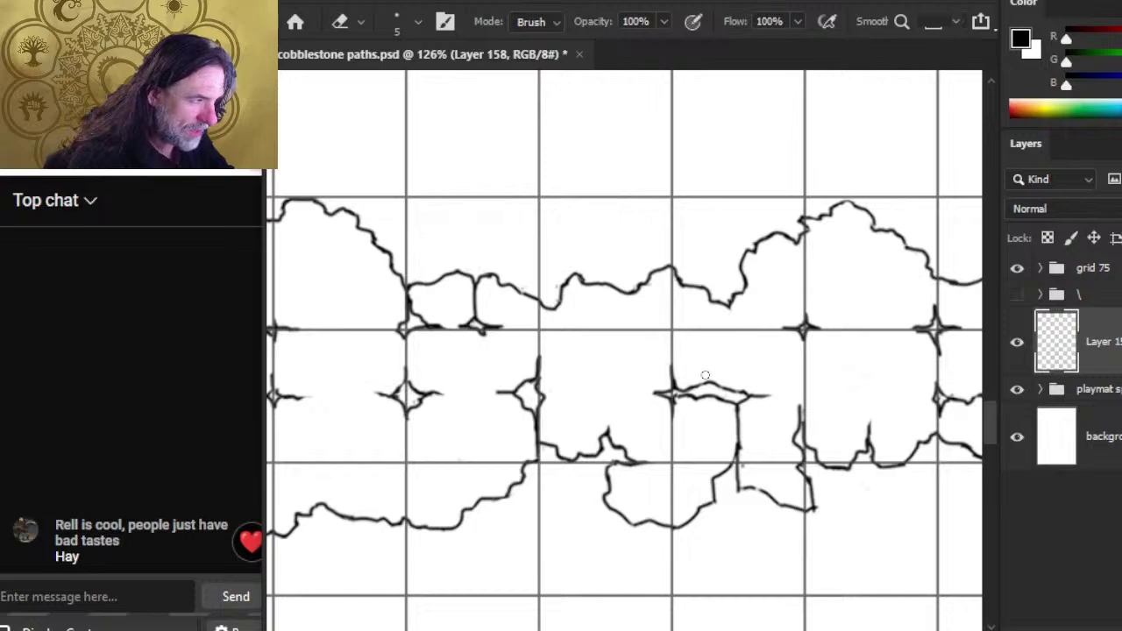
key("b")
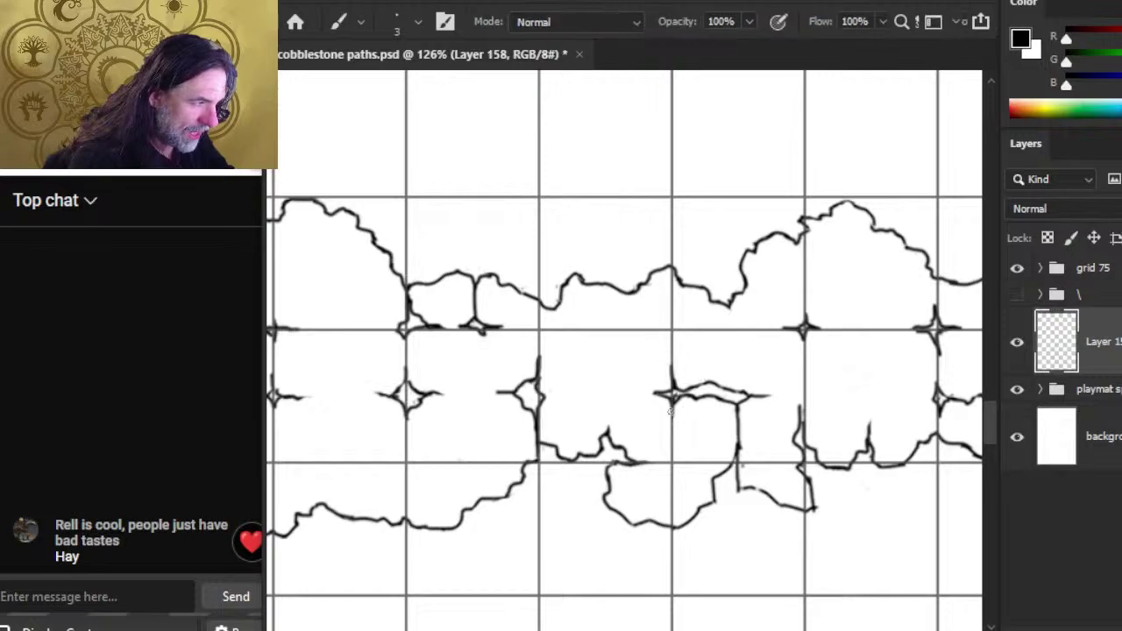
key("e")
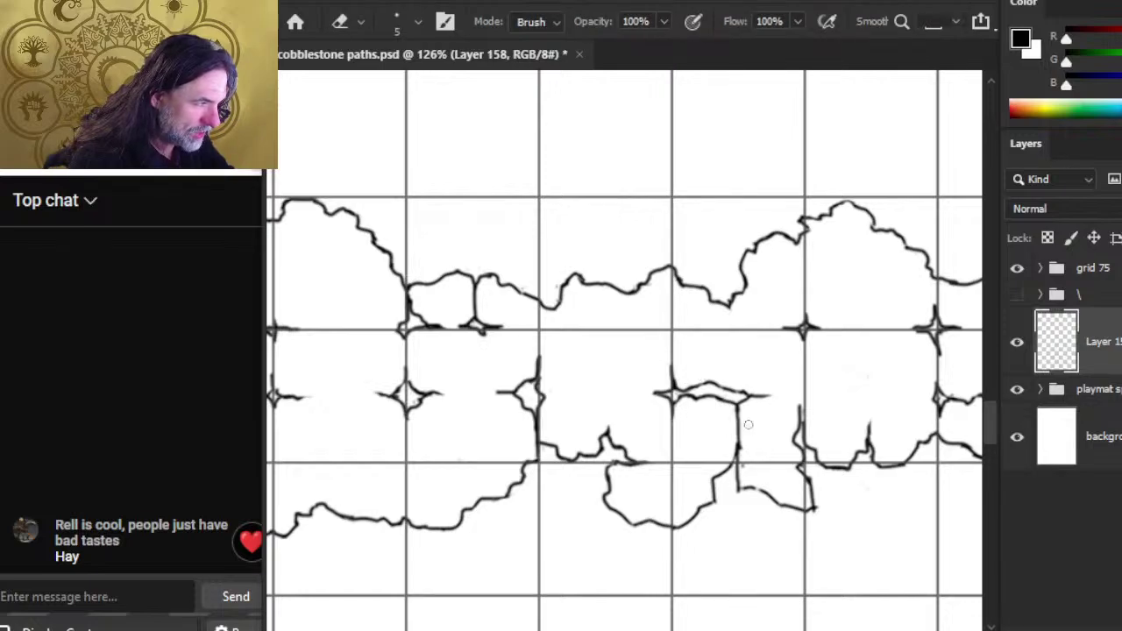
Step: Remove the straight vertical line below the elongated gap's right end and reshape that end into a small pointed star
mouse_move(746, 383)
left_mouse_down()
mouse_move(743, 448)
mouse_move(736, 400)
mouse_move(740, 429)
mouse_move(751, 399)
left_mouse_up()
key("b")
key("e")
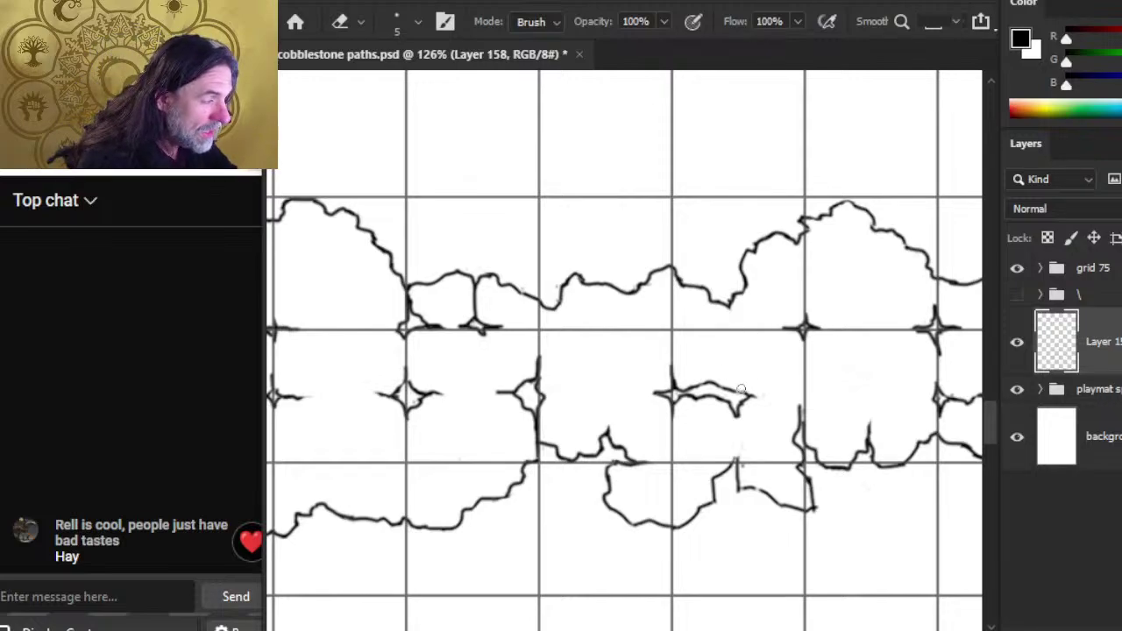
key("b")
left_click_drag(736, 386, 752, 398)
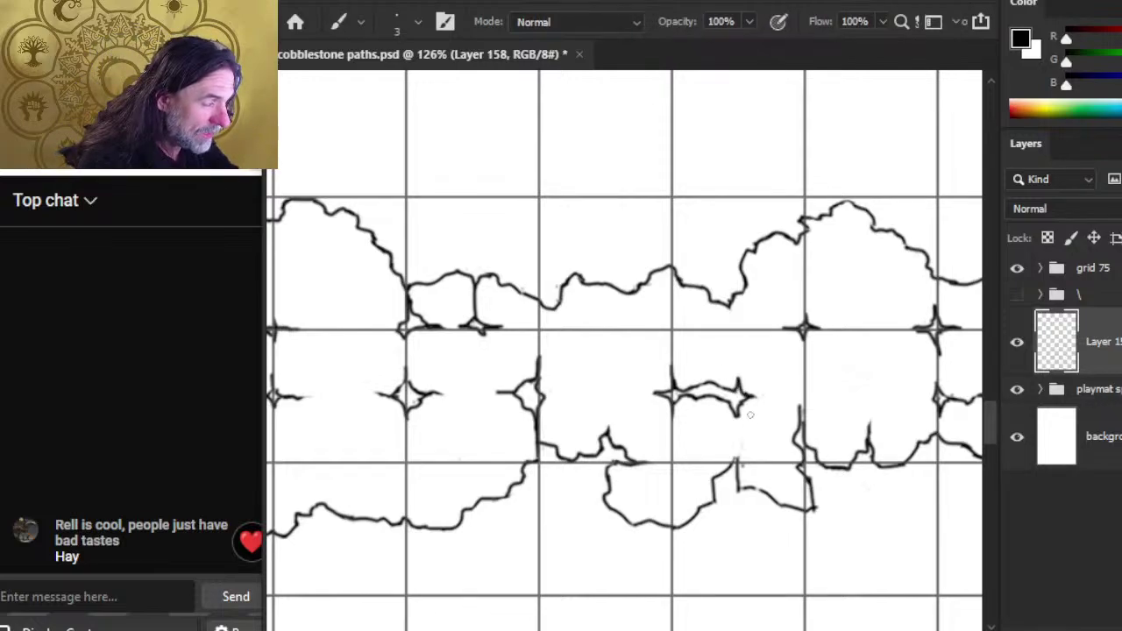
key("e")
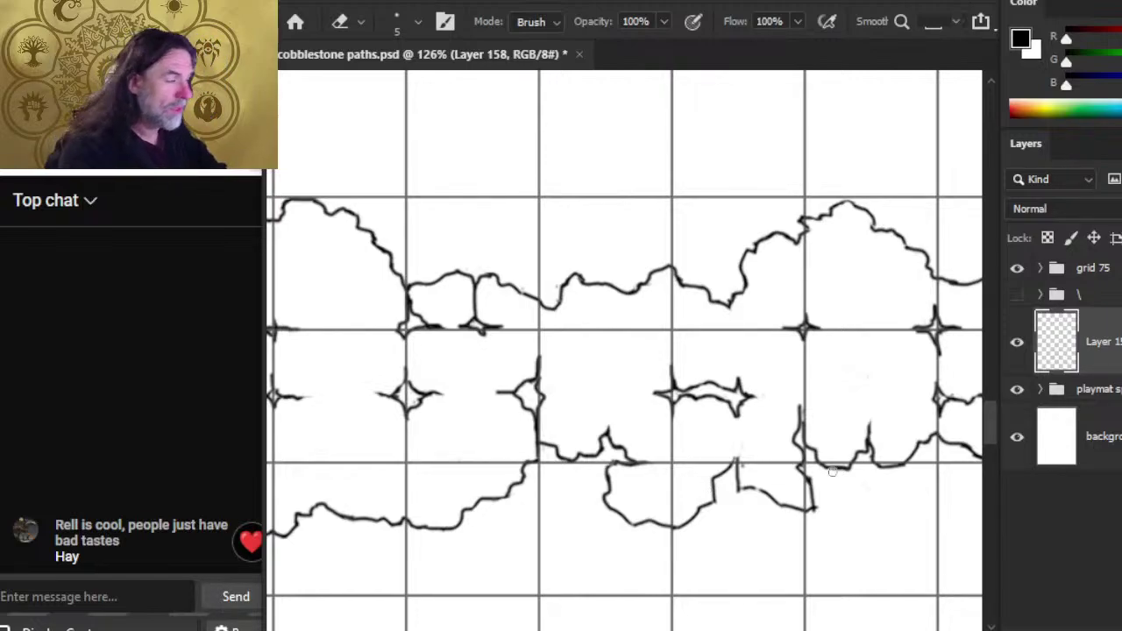
Step: Rework the squared notch in the lower outline beneath the elongated gap into a jagged peak with organic sides
mouse_move(751, 476)
left_mouse_down()
mouse_move(696, 470)
mouse_move(667, 449)
mouse_move(691, 458)
mouse_move(657, 464)
mouse_move(670, 457)
mouse_move(661, 509)
mouse_move(680, 484)
mouse_move(673, 476)
mouse_move(690, 481)
mouse_move(680, 466)
mouse_move(700, 491)
mouse_move(683, 484)
mouse_move(705, 487)
mouse_move(712, 487)
left_mouse_up()
key("b")
key("e")
key("b")
key("e")
key("b")
key("e")
key("b")
key("e")
key("b")
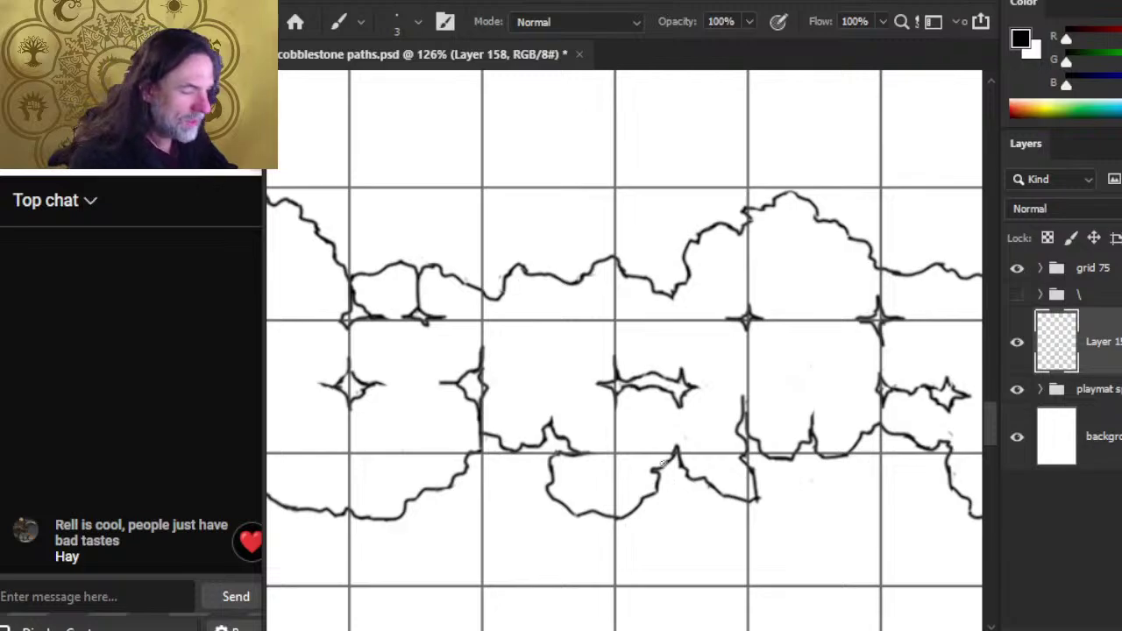
Step: Redraw the lower outline's downward corner right of the peak with a wavy edge and refine the crack tip above it
key("e")
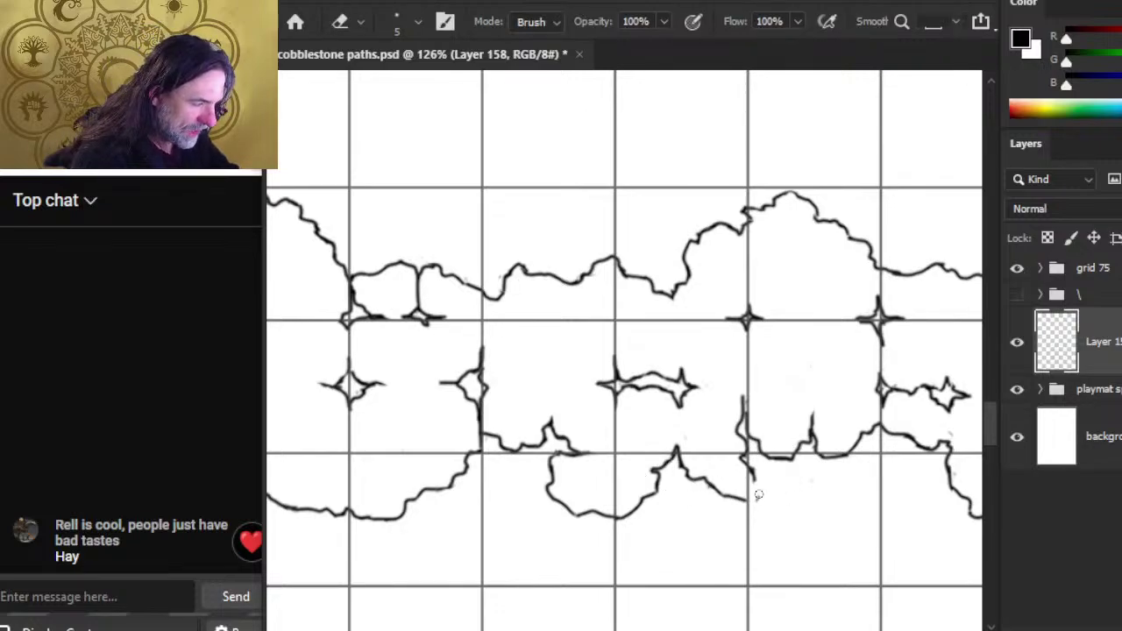
key("b")
key("e")
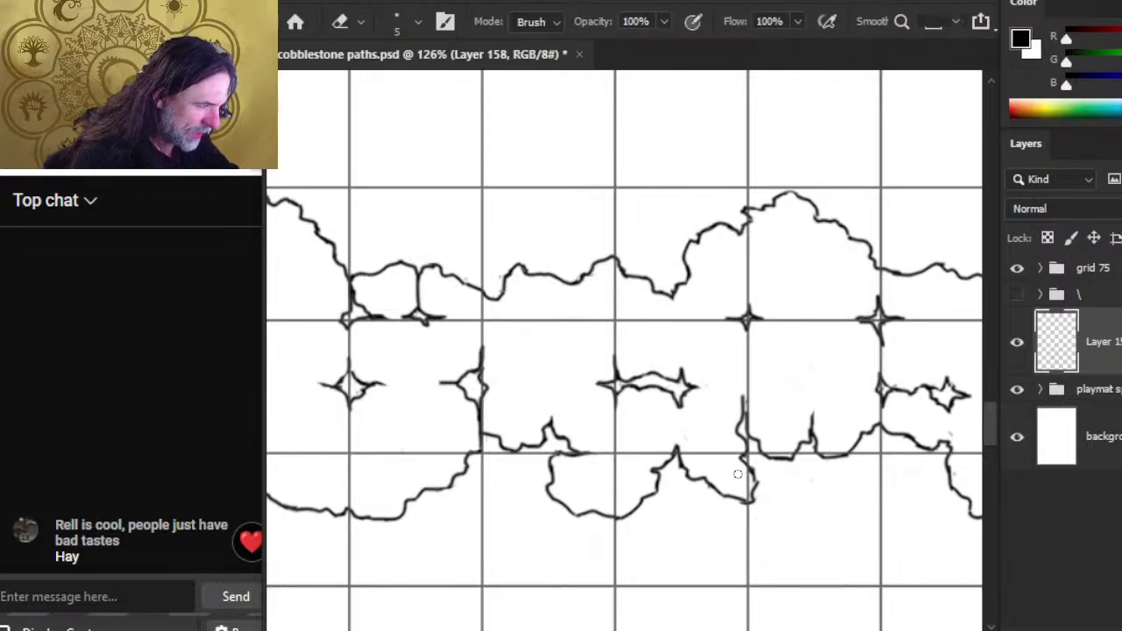
left_click_drag(738, 473, 753, 506)
key("b")
key("e")
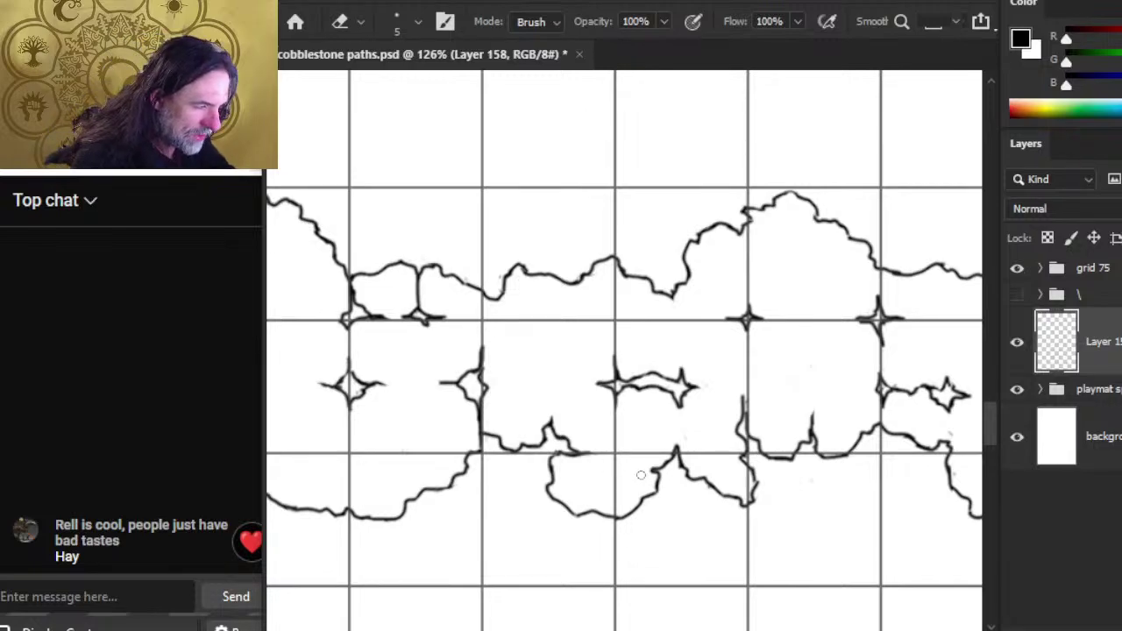
key("b")
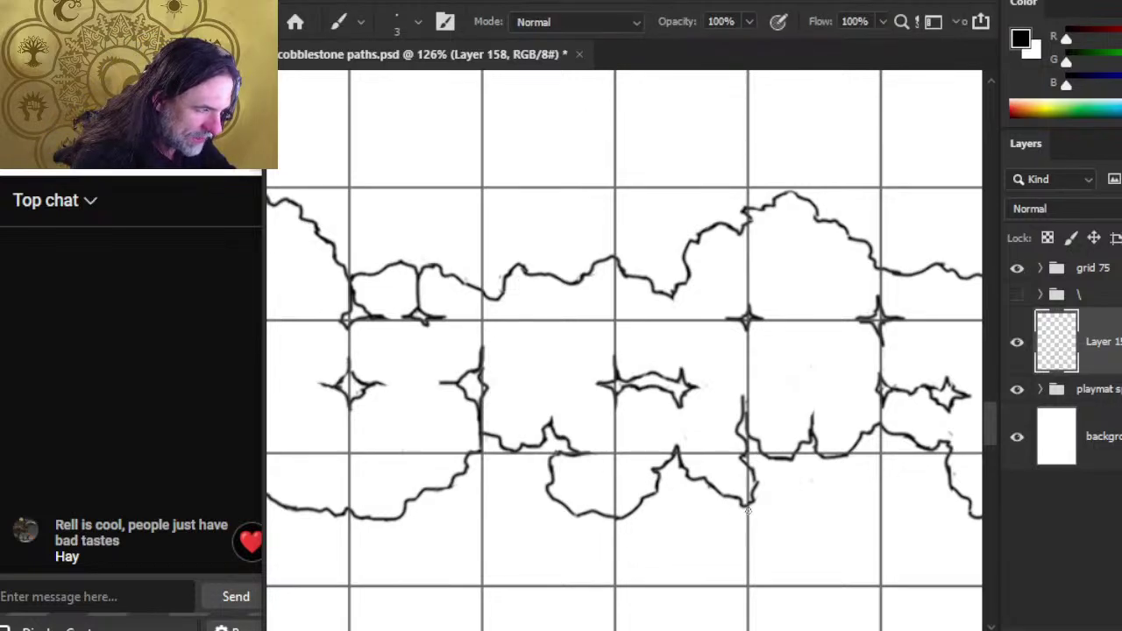
key("e")
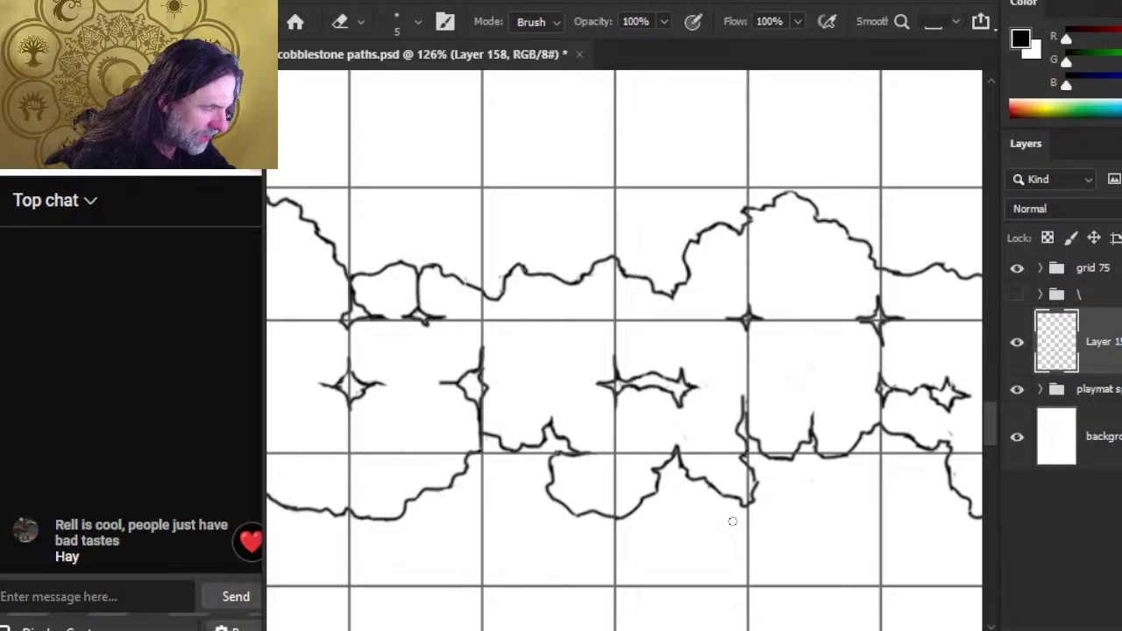
left_click_drag(804, 452, 763, 449)
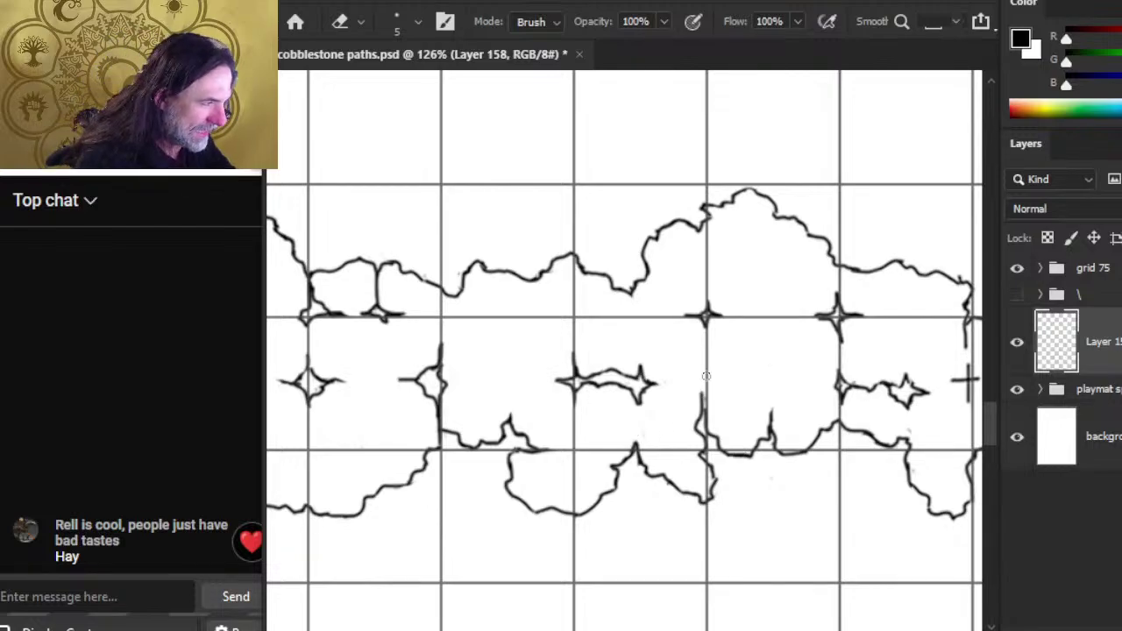
left_click_drag(699, 382, 704, 425)
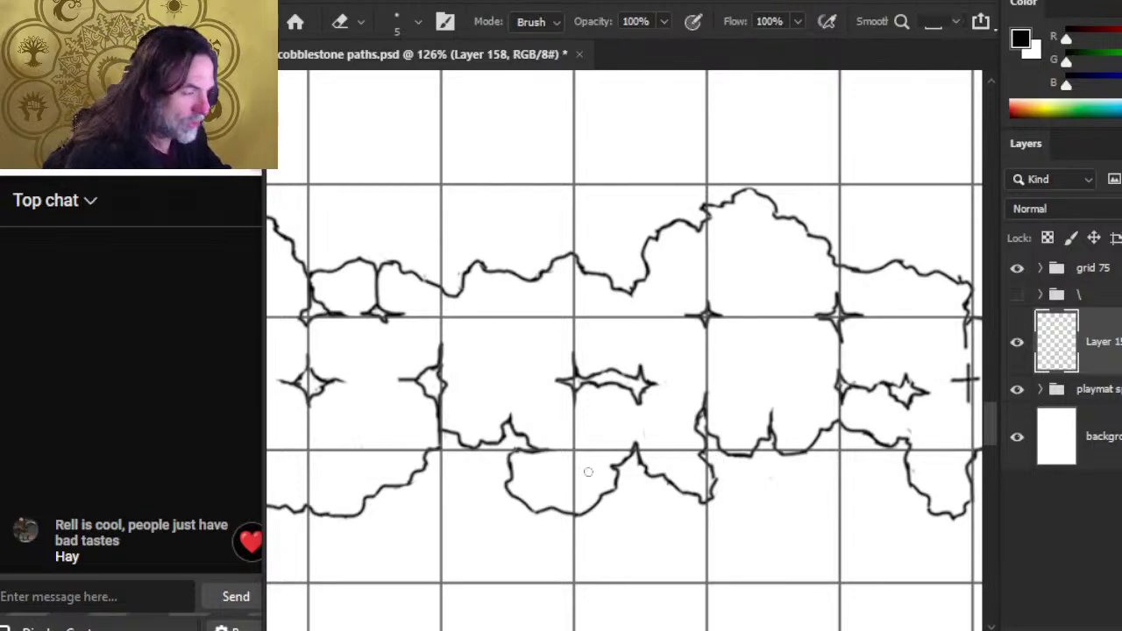
Step: Reduce the eraser size to 3 and redraw the elongated gap's upper edge with a small pointed bump
key("bracketleft")
key("bracketleft")
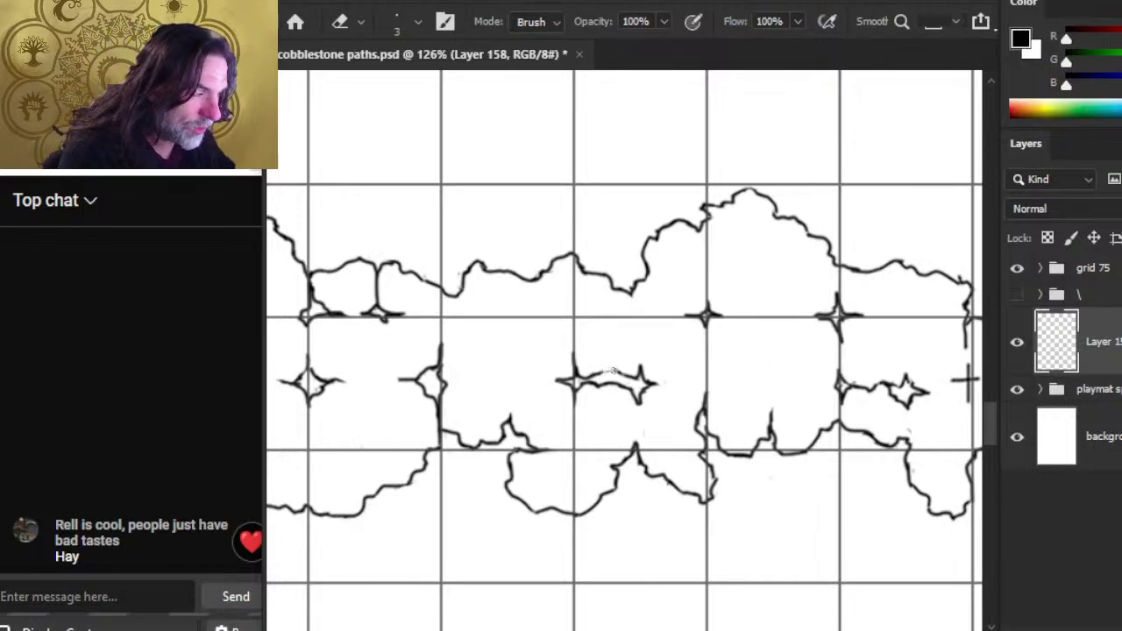
key("b")
left_click_drag(602, 372, 624, 375)
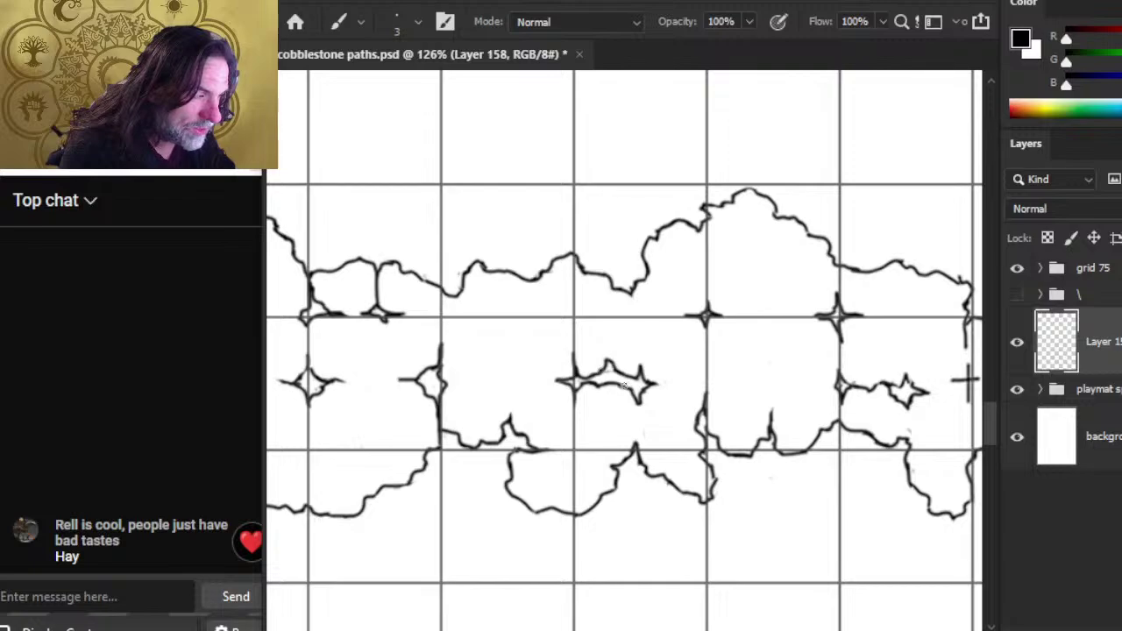
key("e")
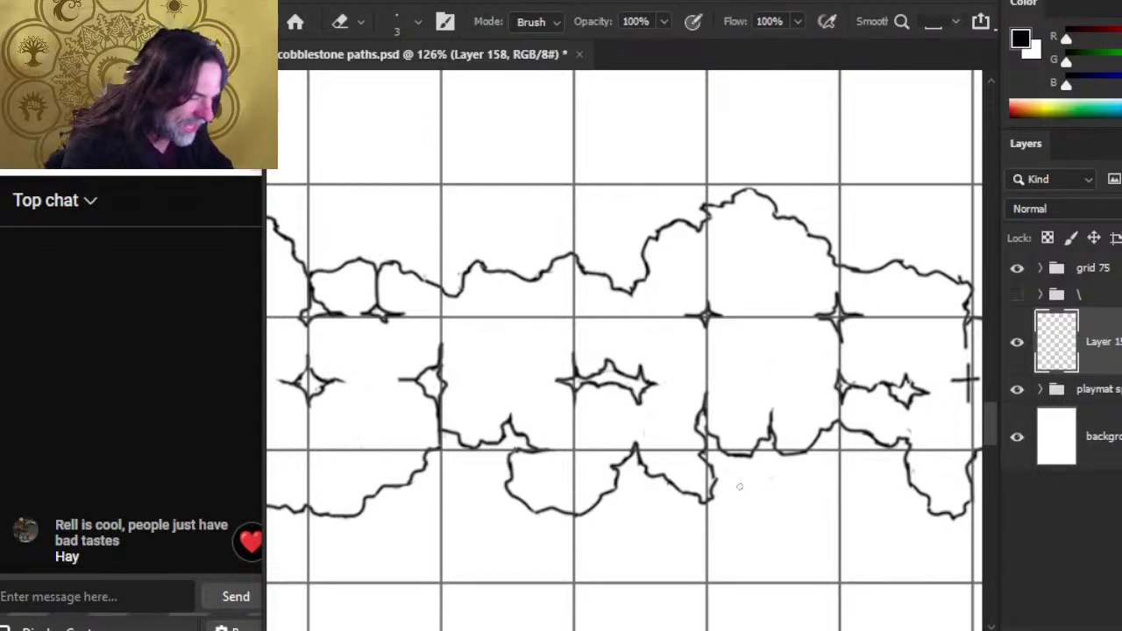
Step: Redraw the lower outline left of the small spike with an uneven edge and touch up the neighbouring downward corner
left_click_drag(730, 462, 744, 454)
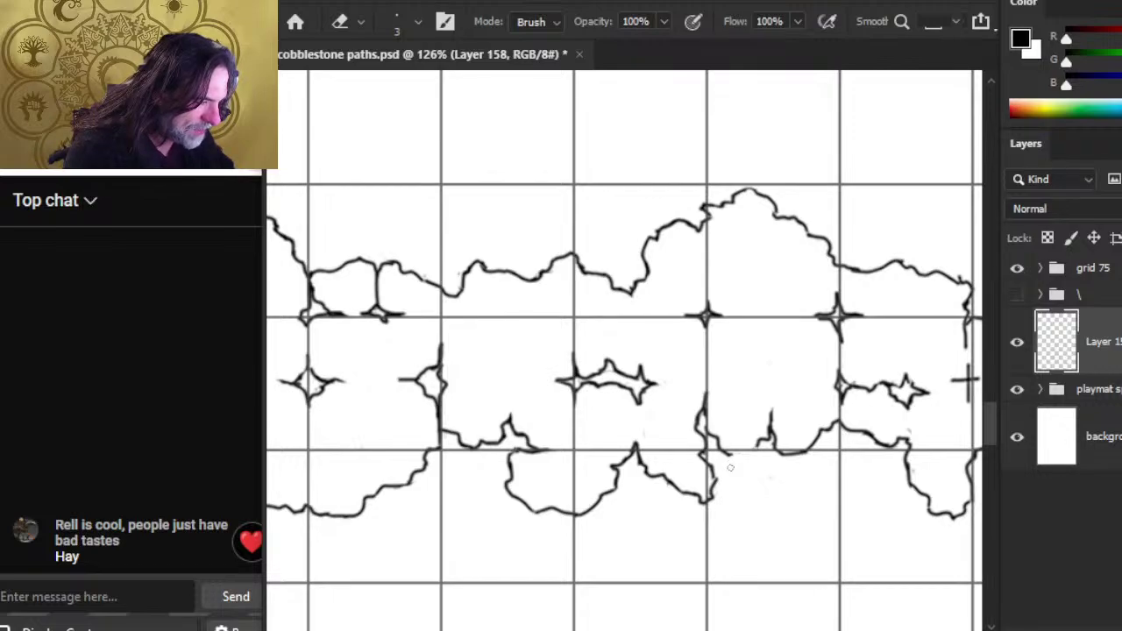
key("b")
left_click_drag(726, 454, 759, 448)
key("e")
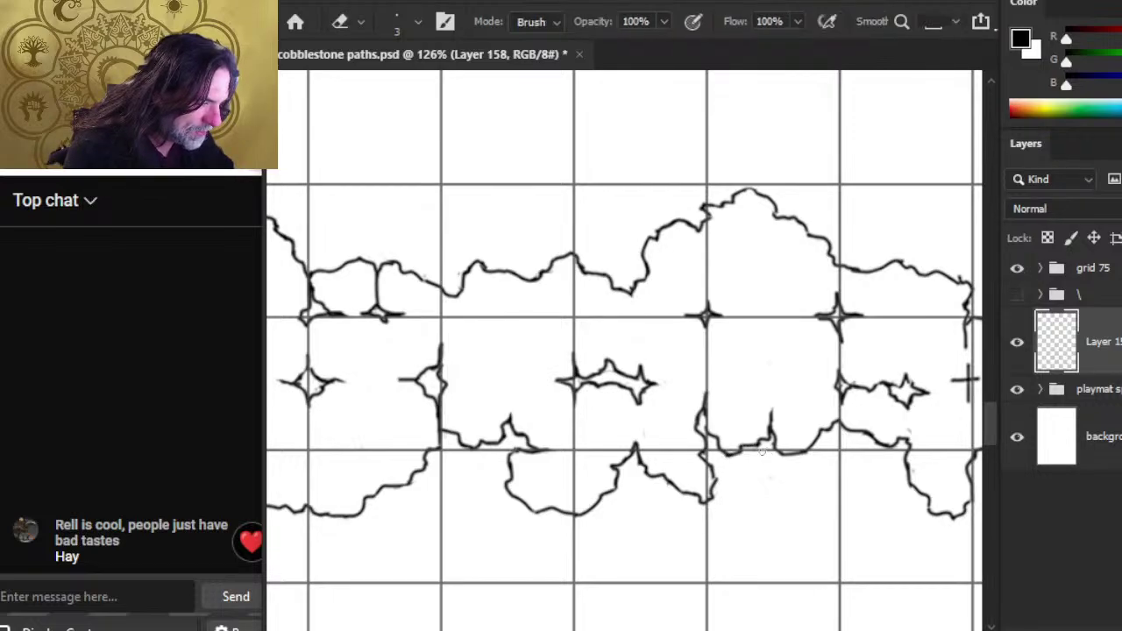
key("b")
left_click_drag(715, 468, 715, 485)
key("e")
key("b")
key("e")
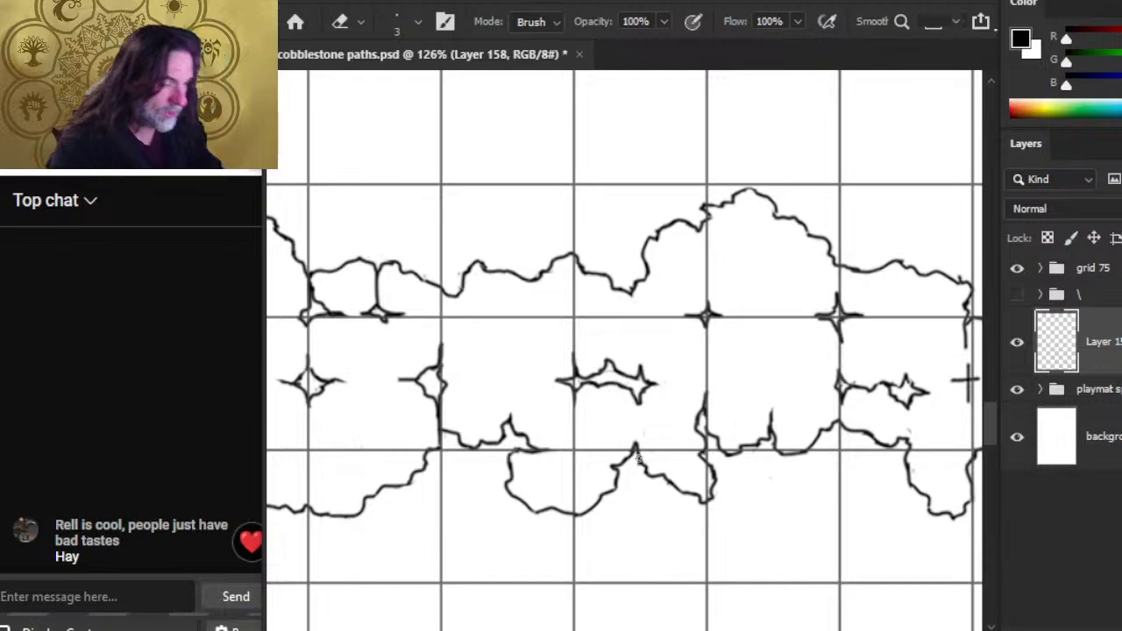
Step: Refine the small star beneath the dome's left side by reshaping and tapering its arms
left_click_drag(734, 361, 713, 474)
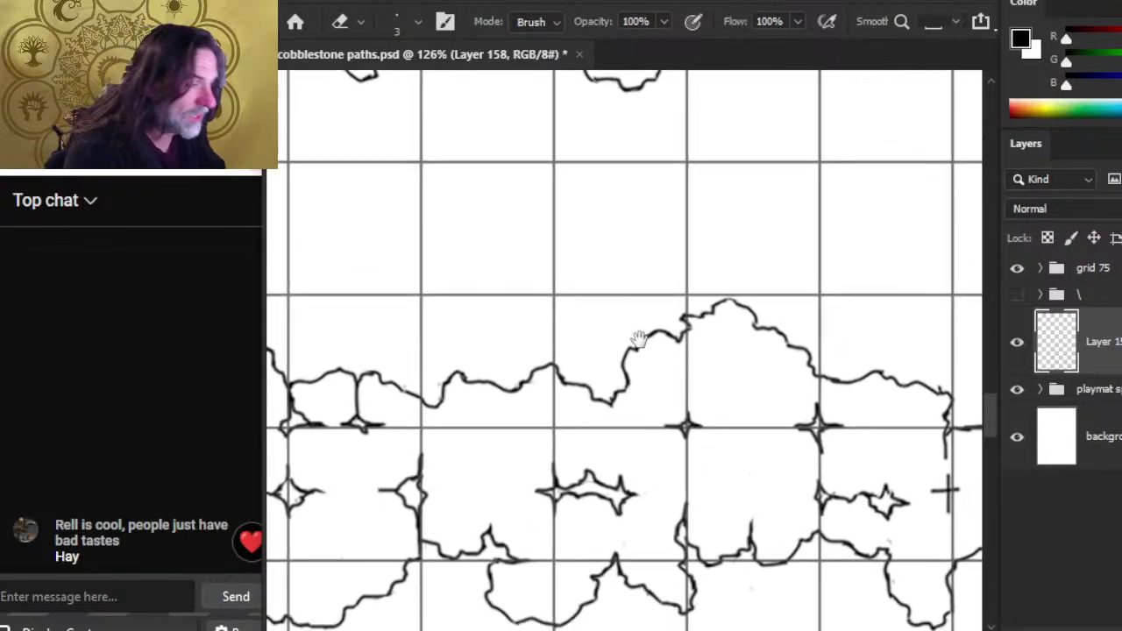
left_click_drag(641, 430, 651, 393)
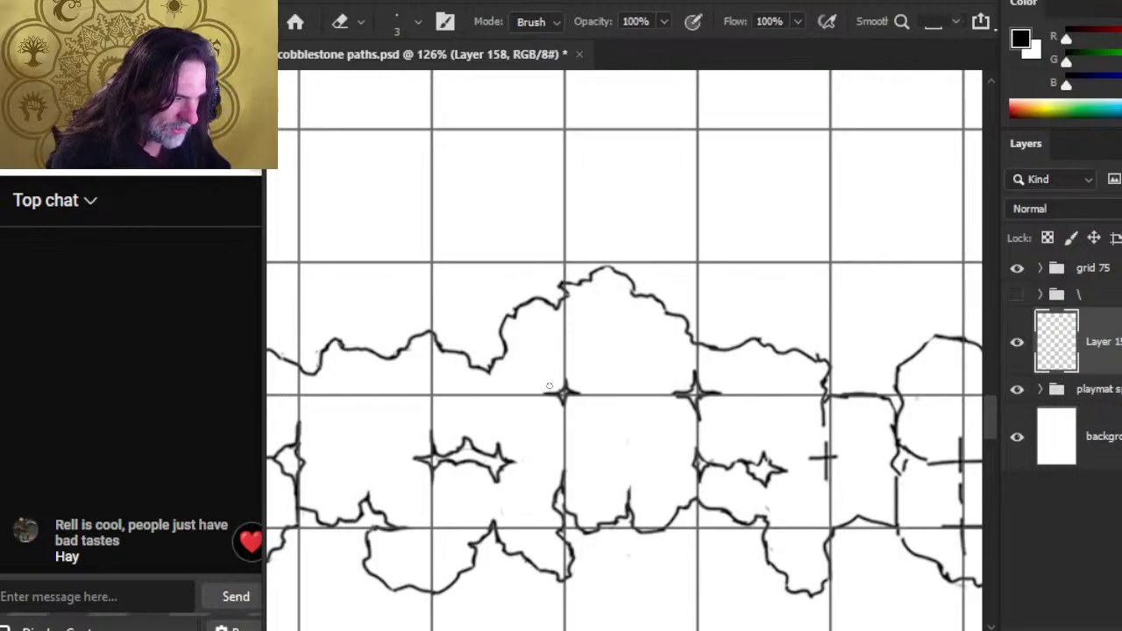
key("b")
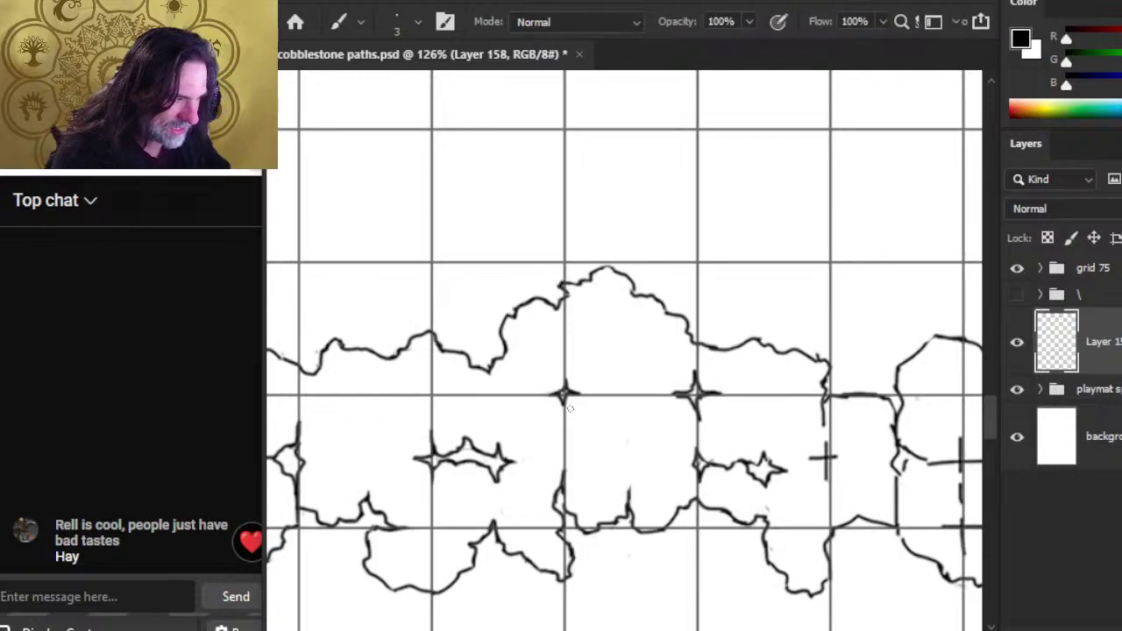
key("e")
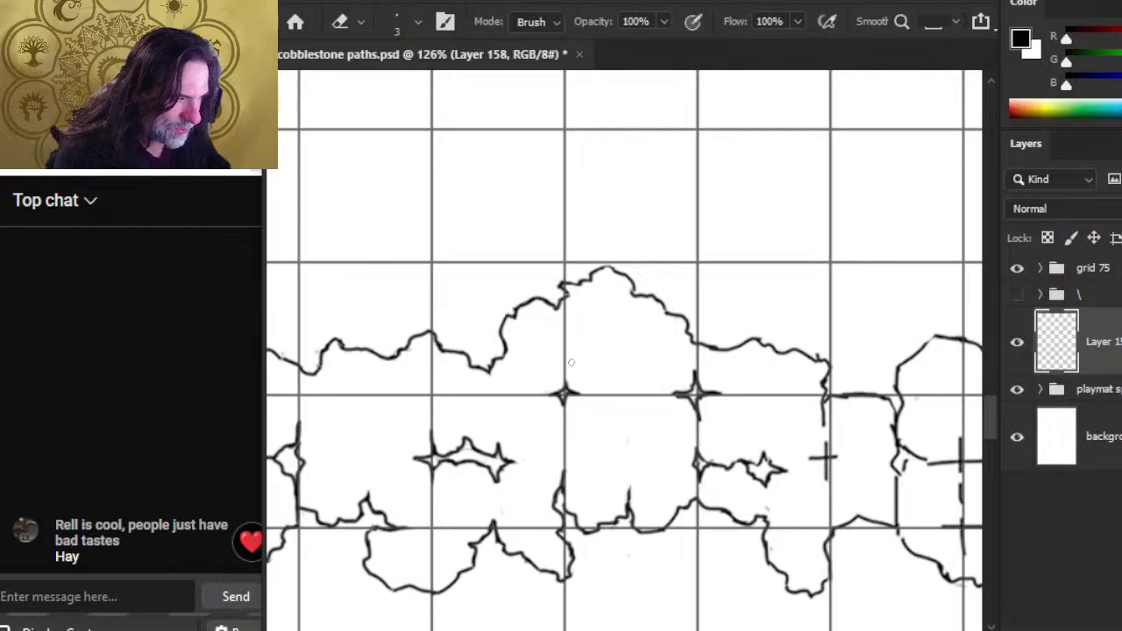
key("b")
key("e")
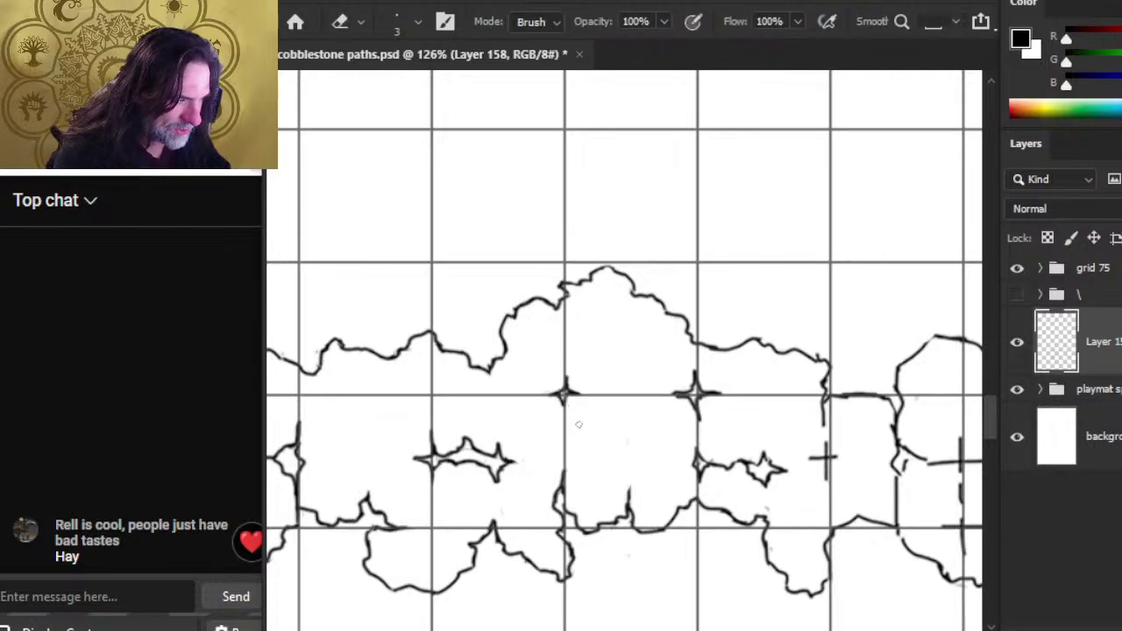
key("b")
key("e")
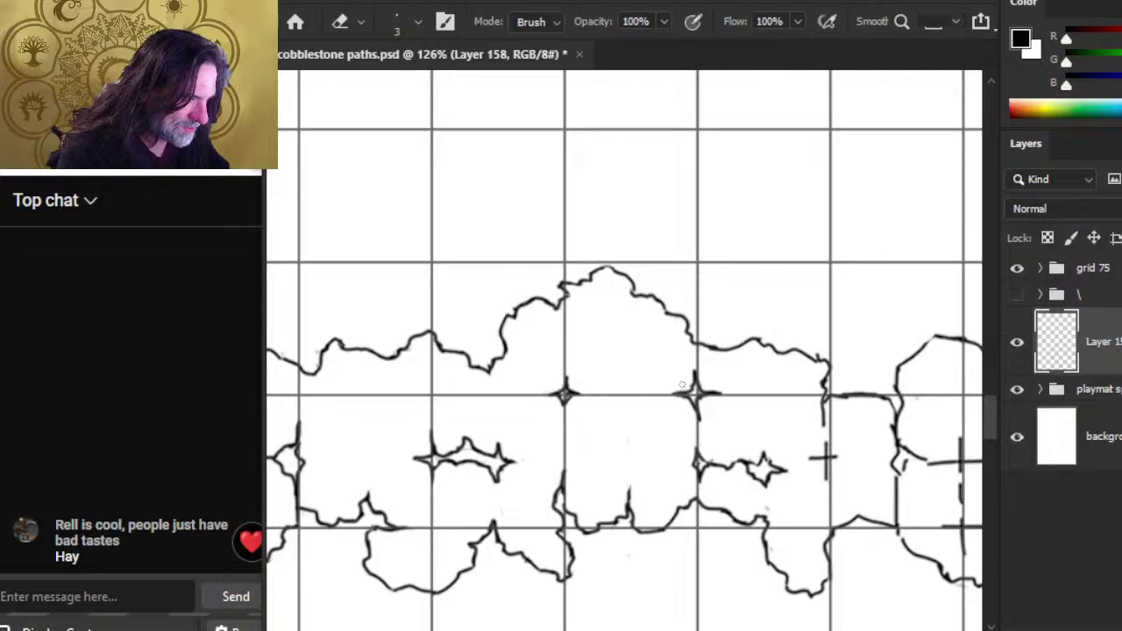
Step: Lengthen and taper the left arm of the star at the dome's right grid line
key("b")
key("e")
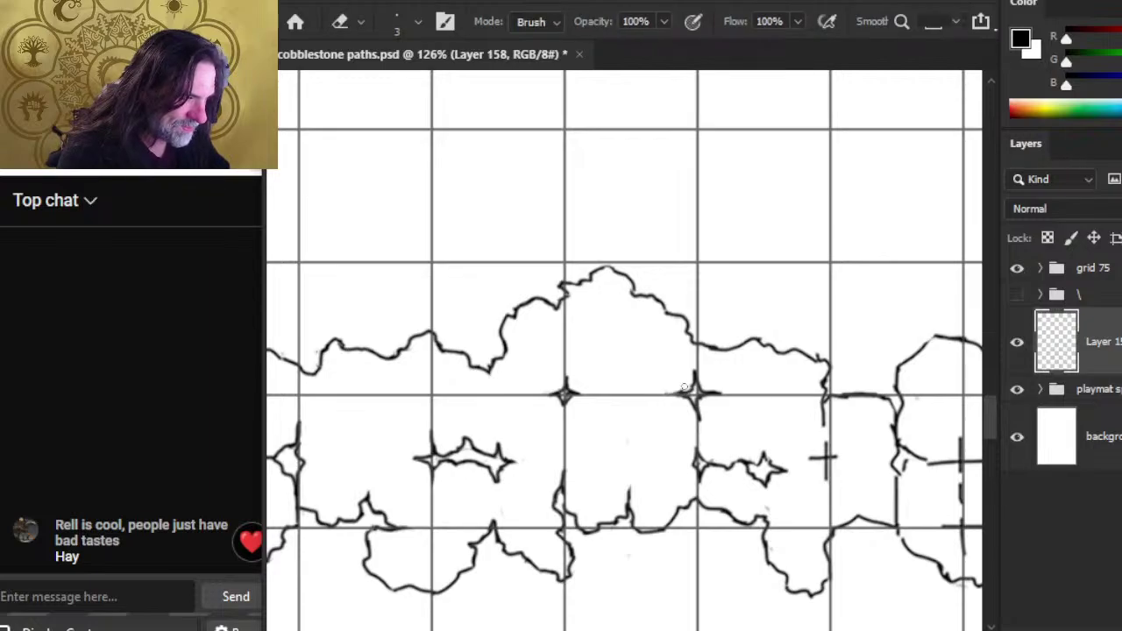
key("b")
key("e")
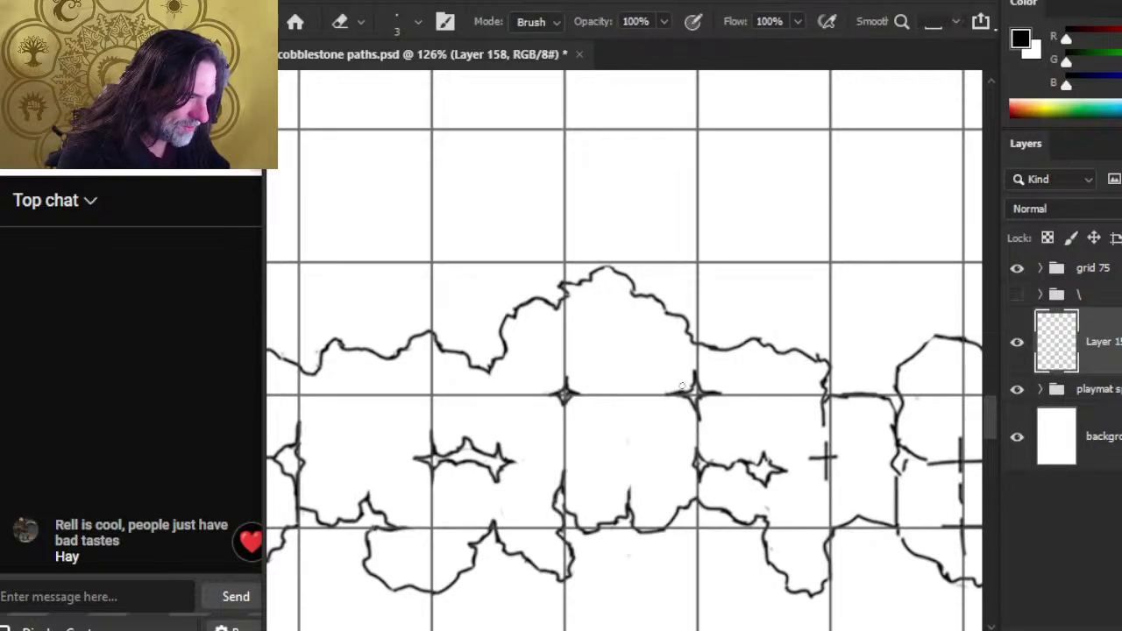
key("b")
key("e")
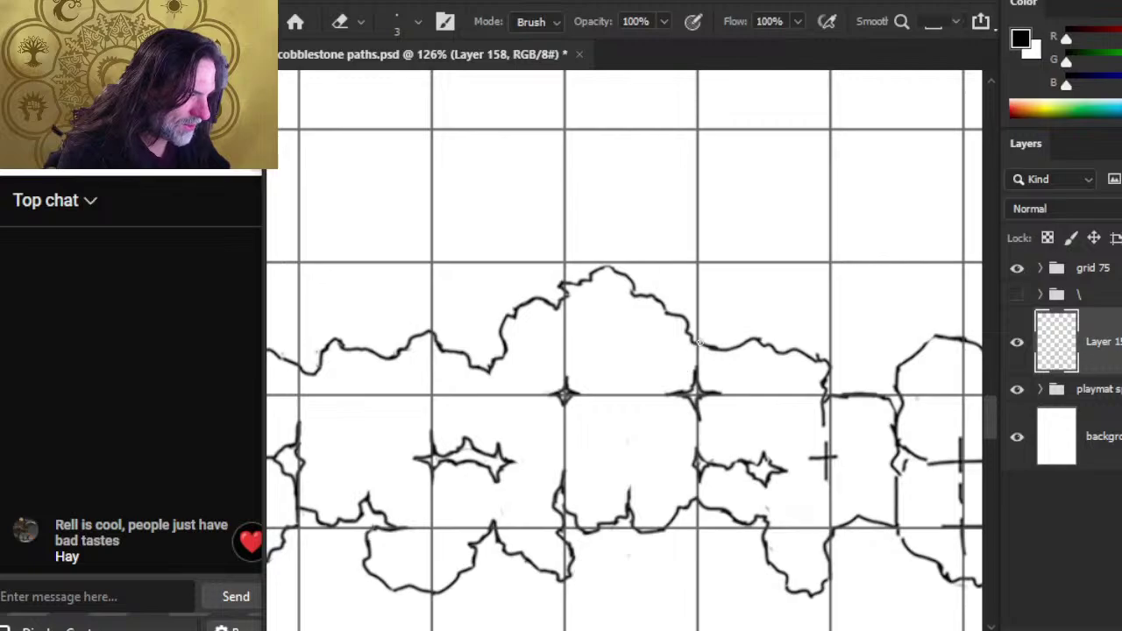
Step: Redraw the dome's right foot as a pointed notch at the grid line, joining the next stone's upper outline
key("b")
mouse_move(685, 326)
left_mouse_down()
mouse_move(697, 360)
mouse_move(712, 340)
mouse_move(708, 354)
mouse_move(738, 348)
left_mouse_up()
key("e")
key("b")
key("e")
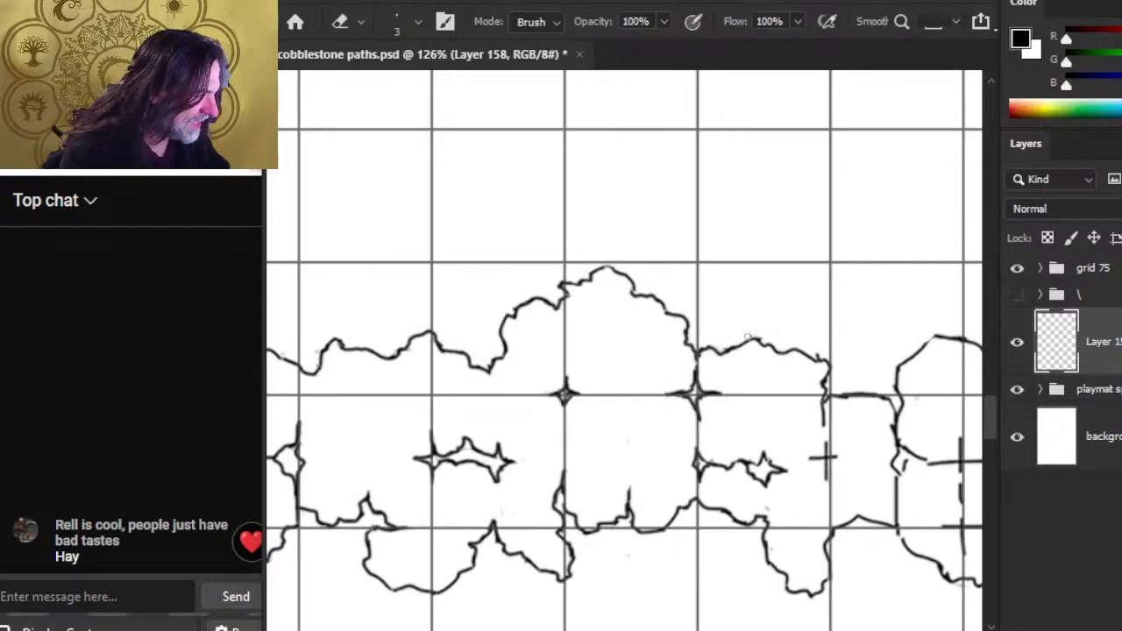
Step: Redraw the crest of the stone just right of the dome as a lower, gently uneven curve
key("b")
key("e")
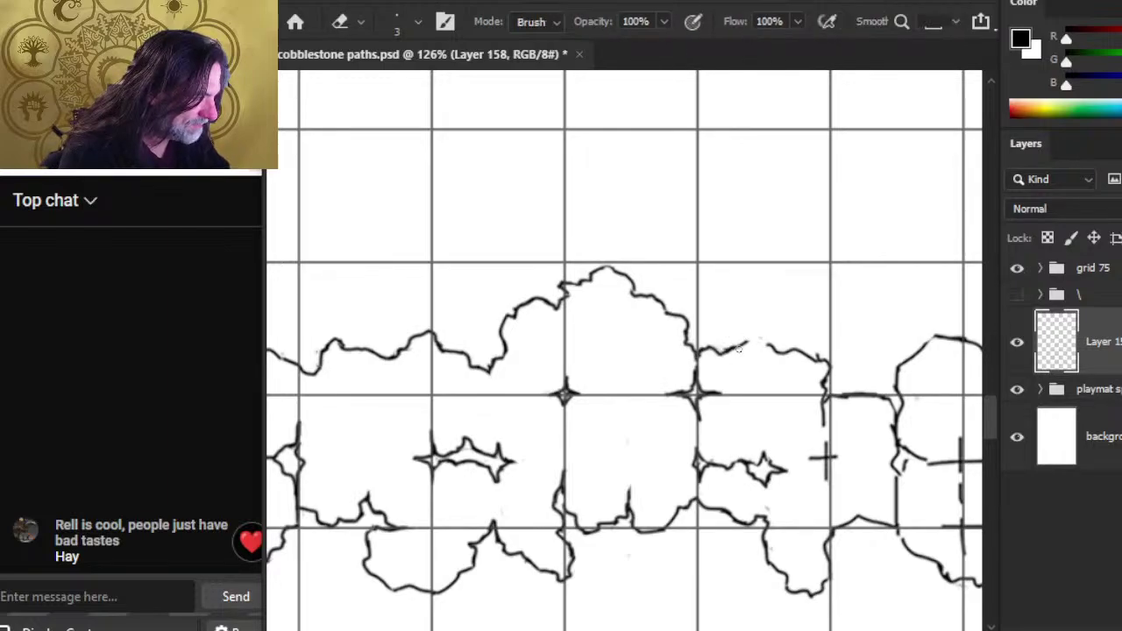
mouse_move(747, 340)
left_mouse_down()
mouse_move(734, 348)
mouse_move(786, 354)
left_mouse_up()
key("b")
key("e")
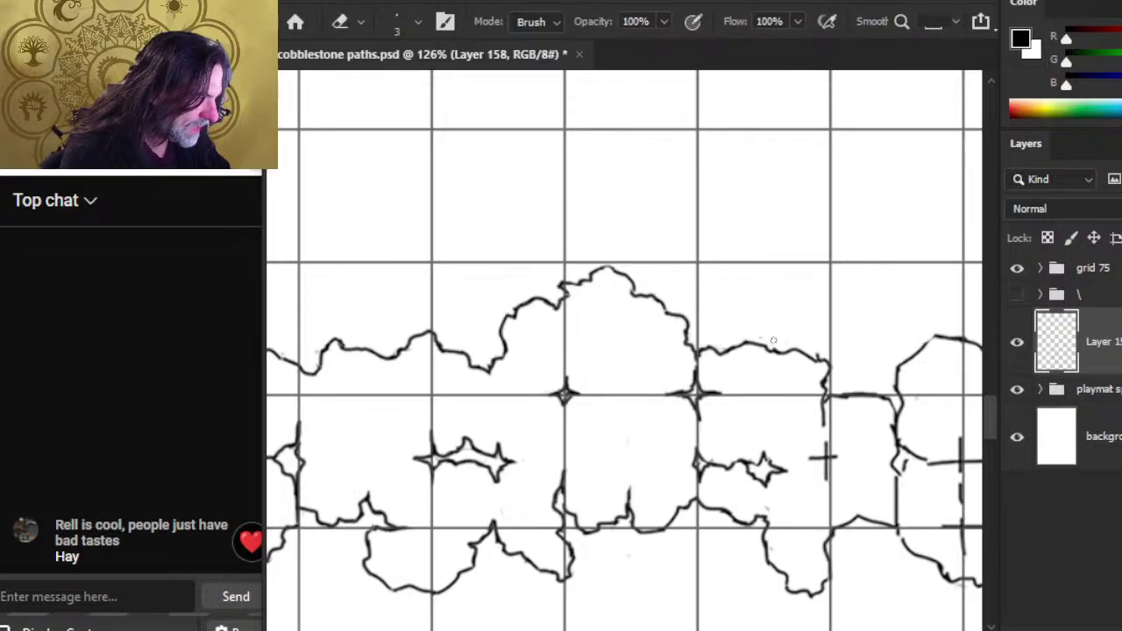
Step: Rework the same stone's upper outline and far corner into an uneven edge running down to the grid line
left_click_drag(661, 457, 487, 465)
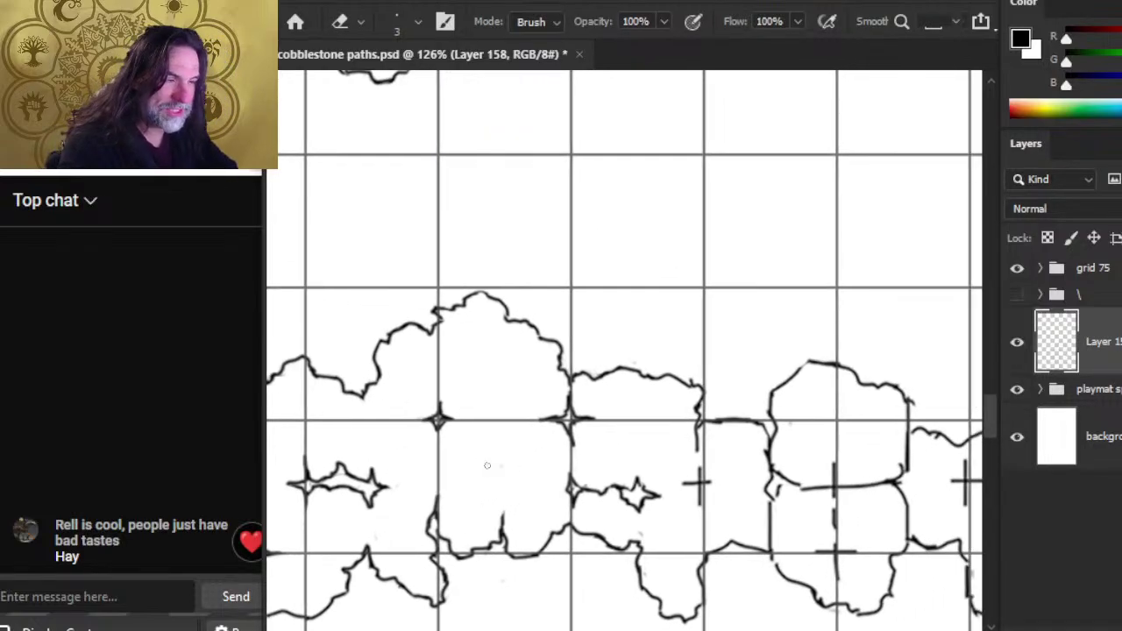
key("b")
left_click_drag(494, 303, 497, 303)
key("e")
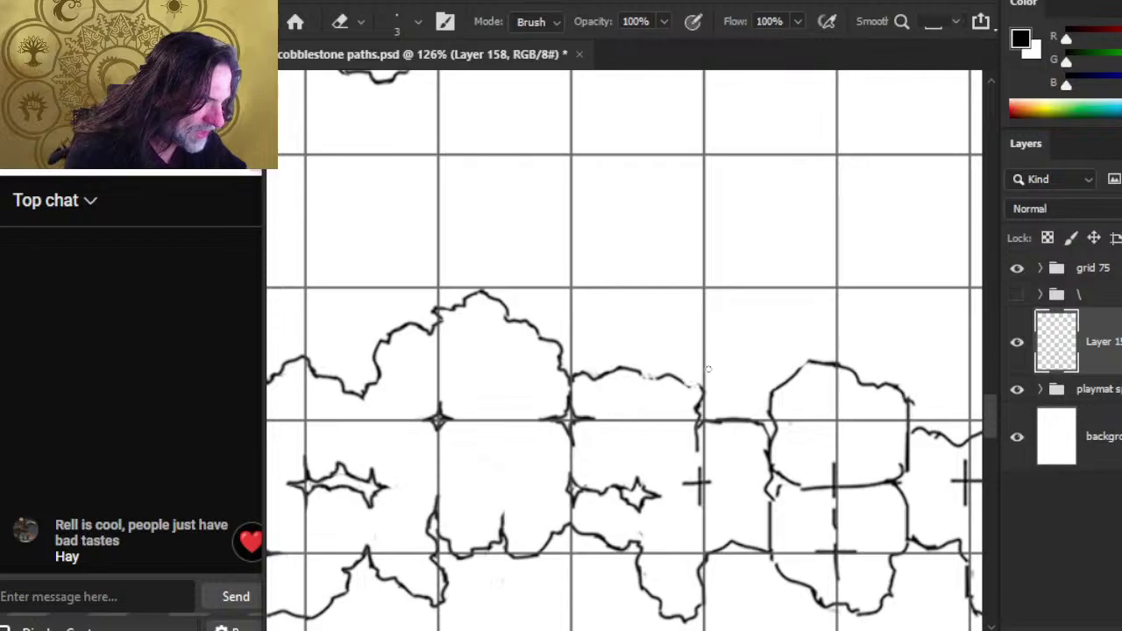
key("b")
left_click_drag(687, 384, 702, 385)
key("e")
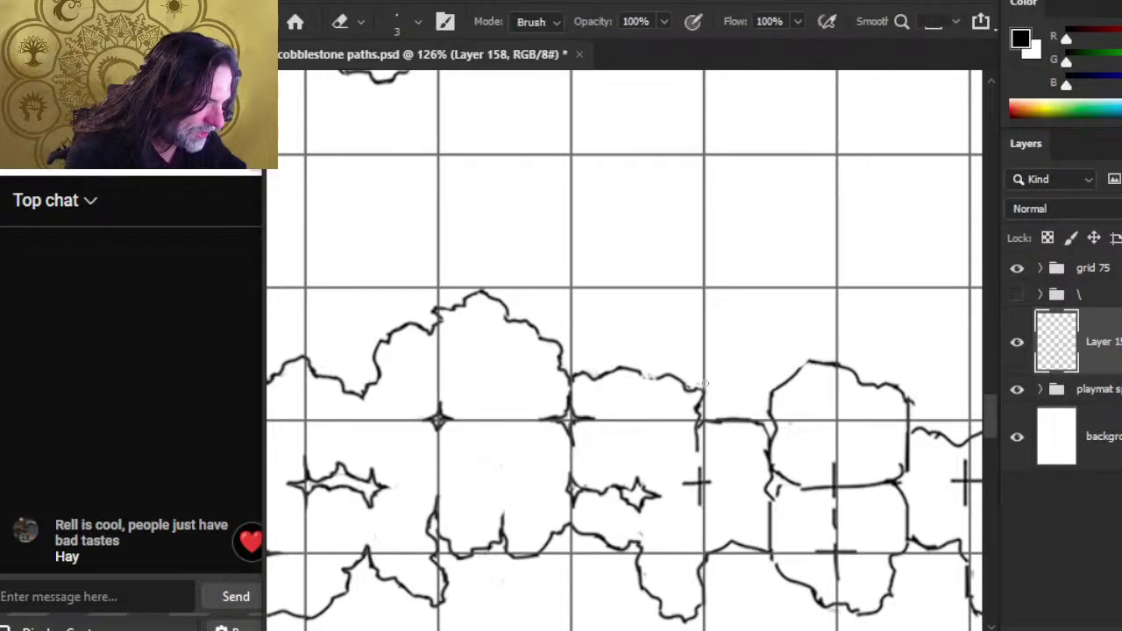
key("b")
left_click_drag(694, 387, 701, 419)
key("e")
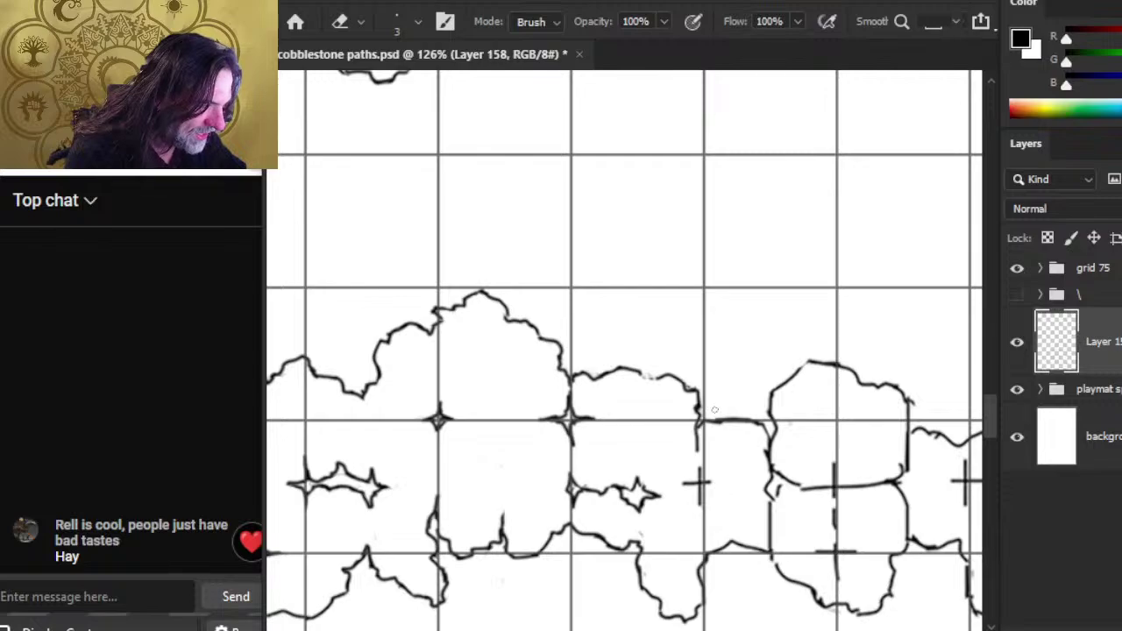
key("b")
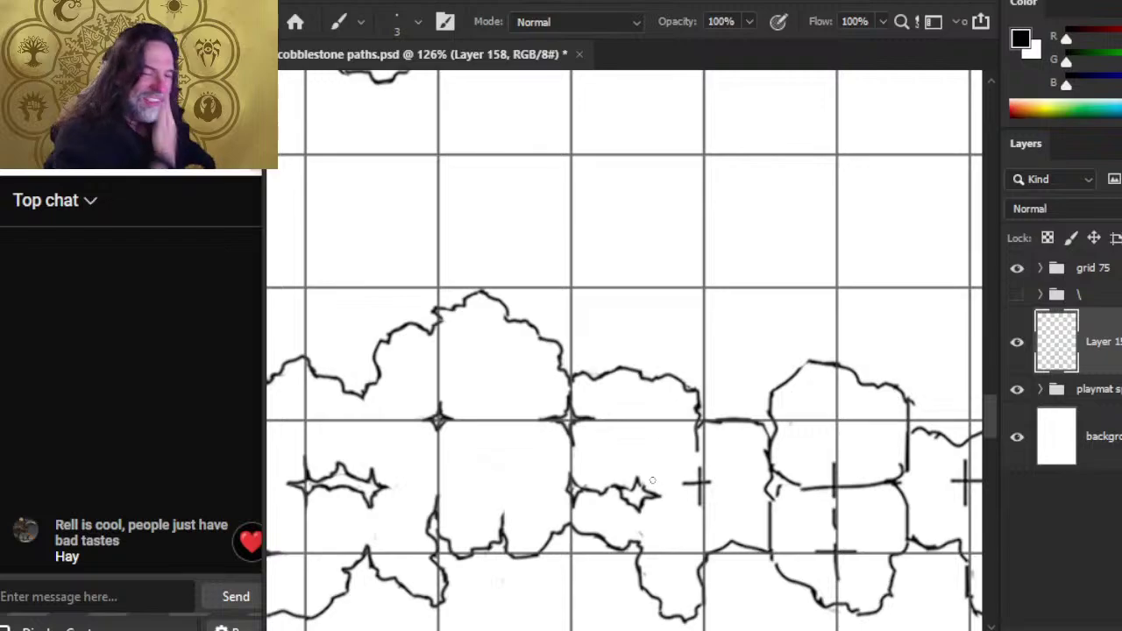
key("e")
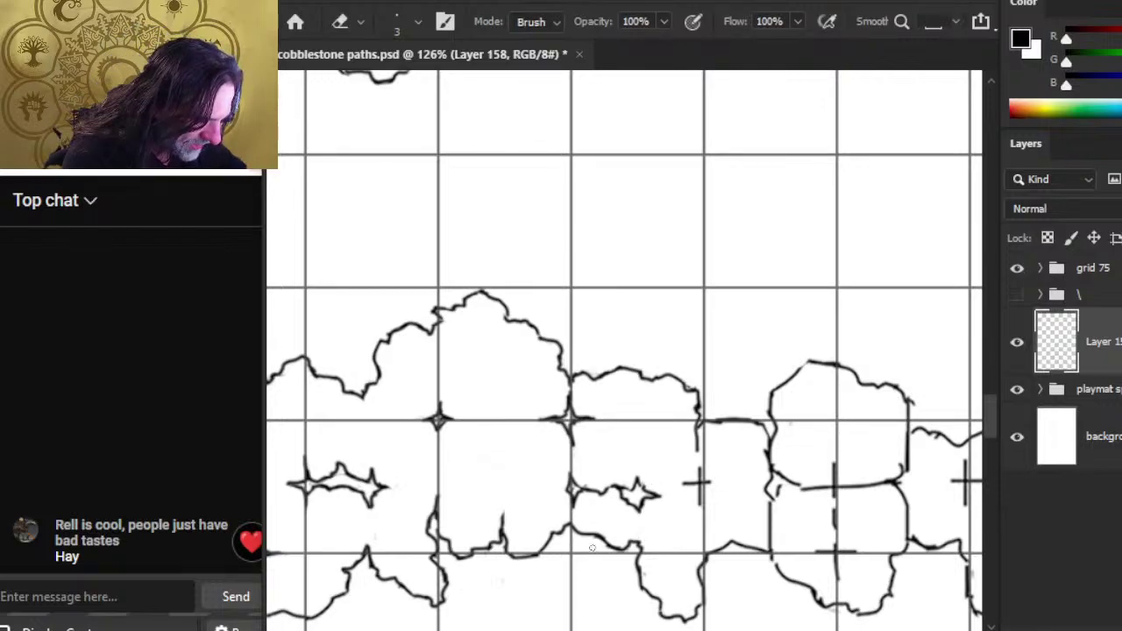
Step: Roughen both sides of the downward lobe beneath that stone, including its bottom corner near the grid line
left_click_drag(564, 576, 511, 493)
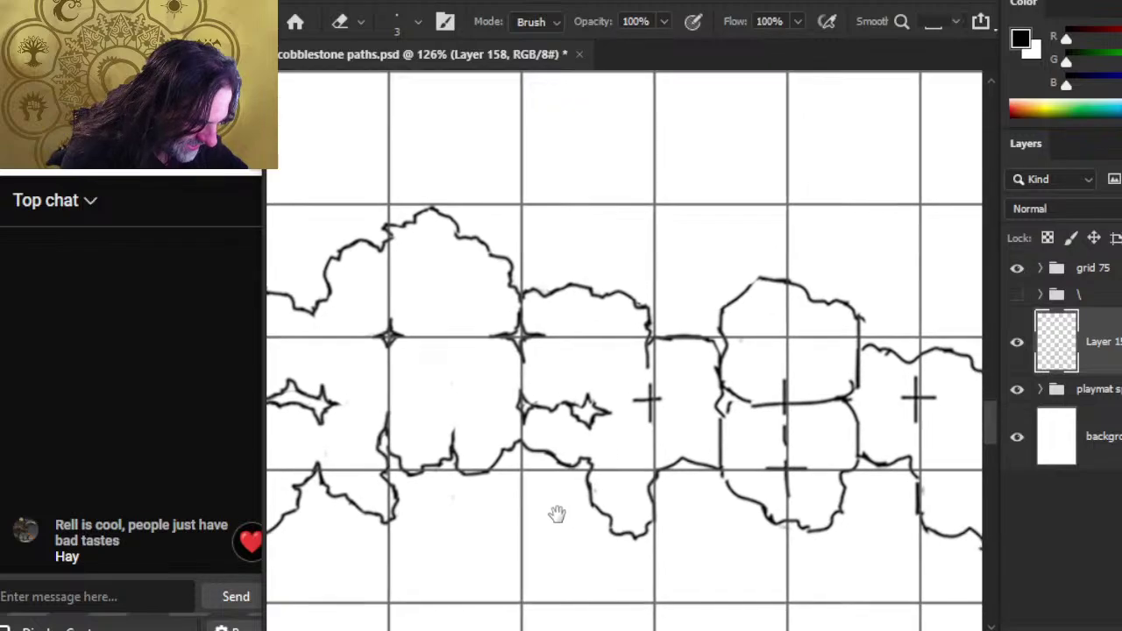
key("b")
left_click_drag(585, 479, 589, 505)
key("e")
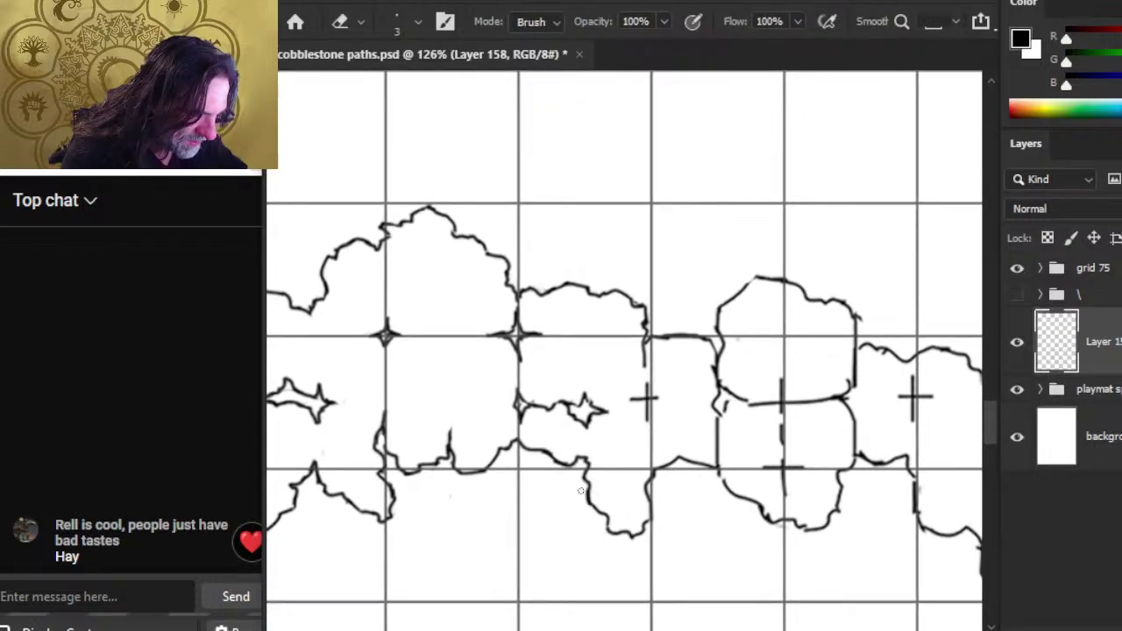
left_click_drag(663, 501, 649, 532)
key("b")
key("e")
key("b")
key("e")
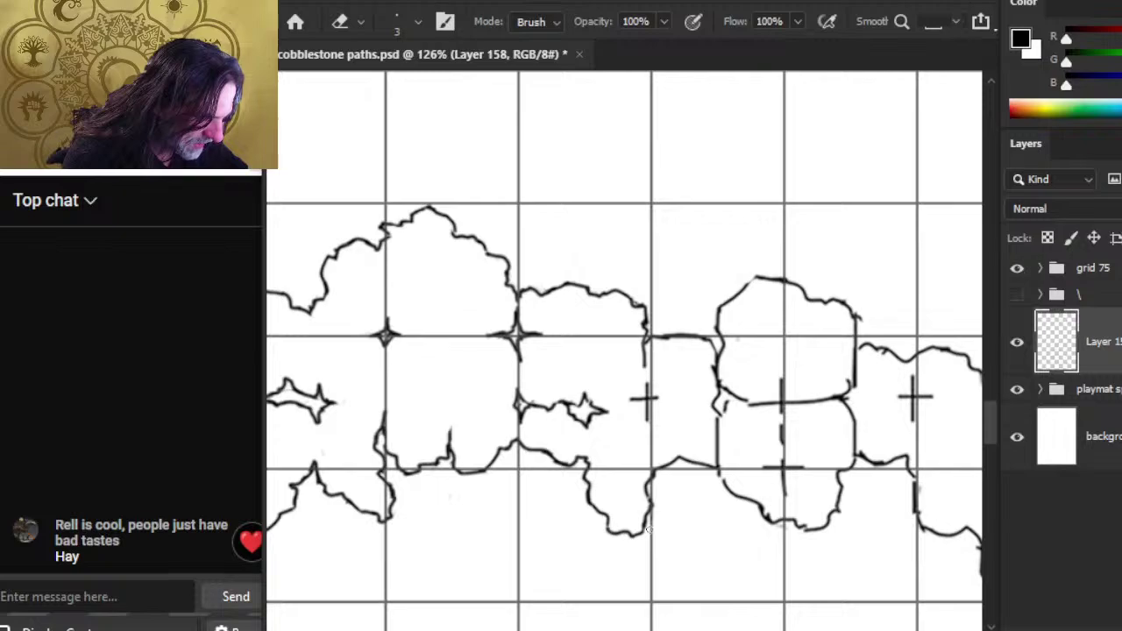
Step: Erase the straight stroke below the stone's side and join it to the small stone's top with a pointed notch
left_click_drag(645, 369, 644, 340)
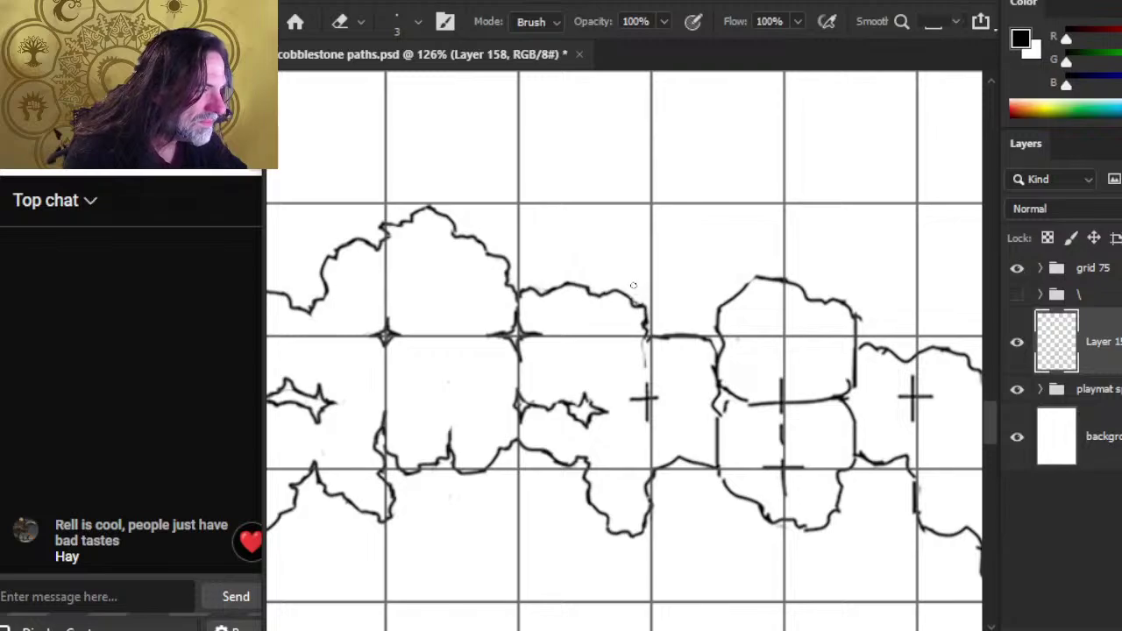
mouse_move(636, 348)
left_mouse_down()
mouse_move(645, 368)
mouse_move(650, 326)
mouse_move(647, 337)
mouse_move(664, 339)
left_mouse_up()
key("b")
key("e")
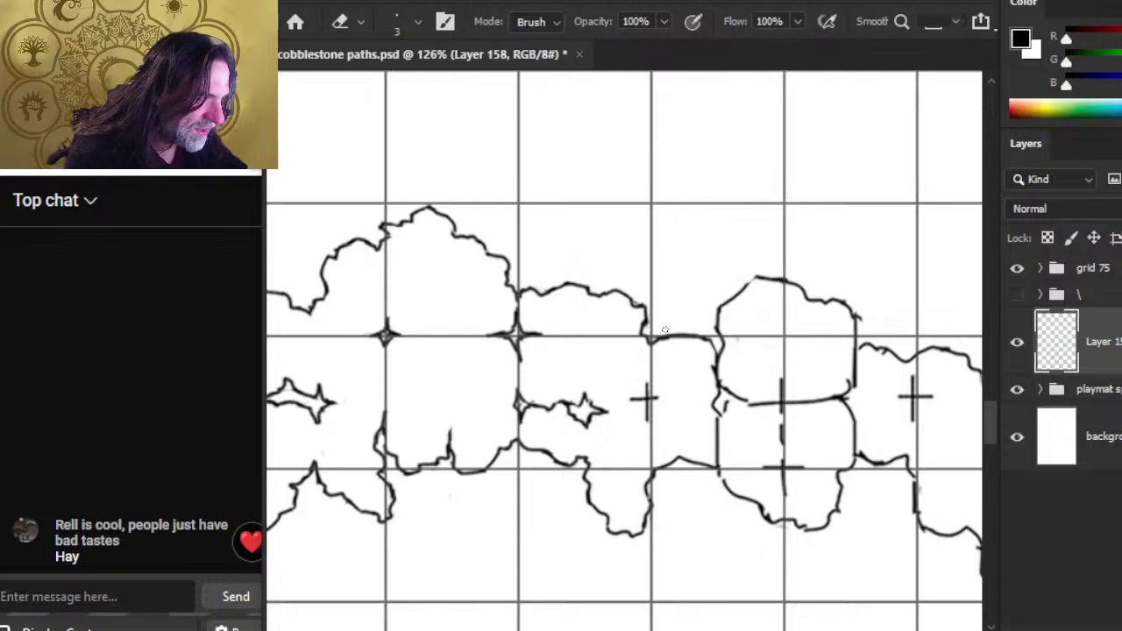
Step: Redraw the small stone's straight top edge with an uneven contour sloping toward the next tall stone
mouse_move(673, 344)
left_mouse_down()
mouse_move(707, 336)
mouse_move(680, 336)
mouse_move(715, 358)
mouse_move(626, 388)
mouse_move(662, 407)
mouse_move(657, 395)
mouse_move(672, 420)
left_mouse_up()
key("b")
key("e")
Step: Move the small cross onto the nearby vertical grid line and reshape it into a tapered four-pointed star
key("l")
key("v")
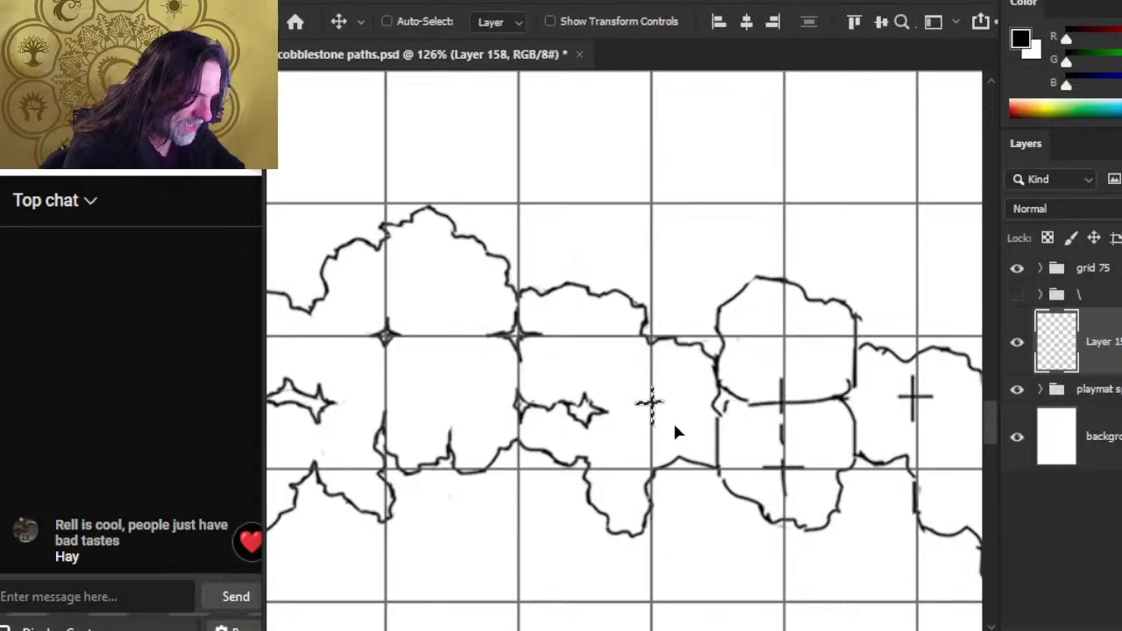
key("ctrl+d")
key("l")
key("e")
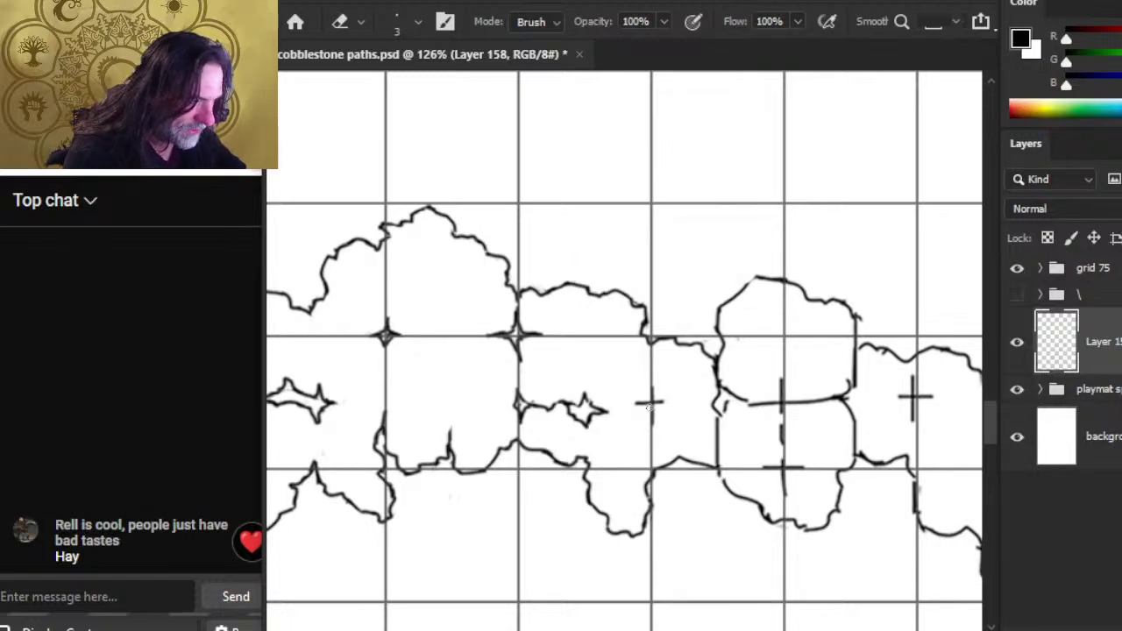
key("b")
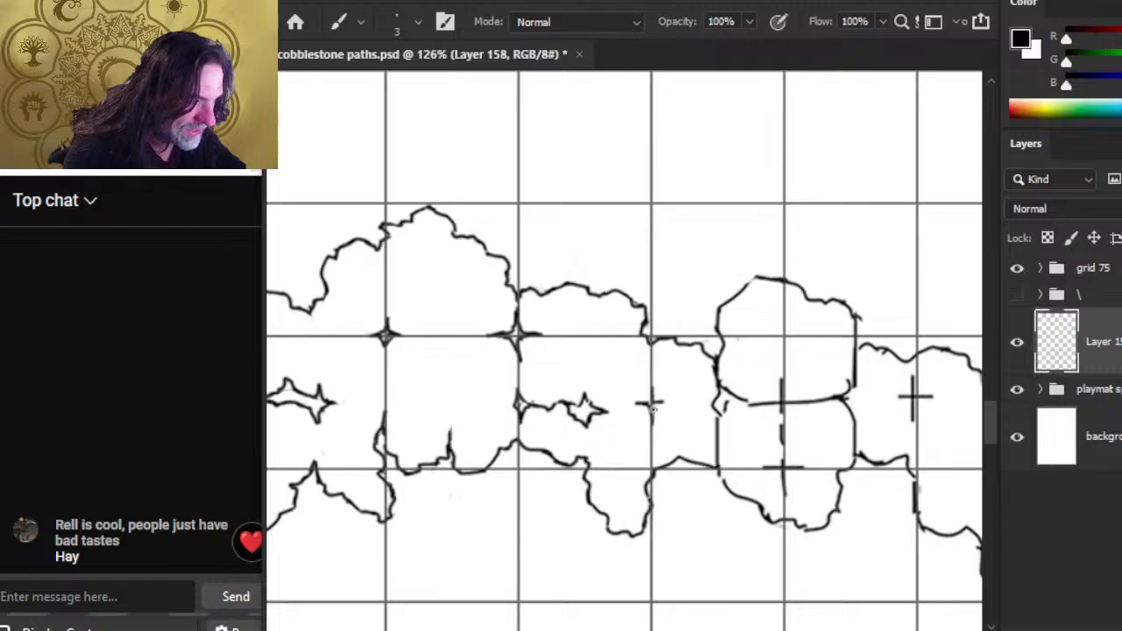
key("e")
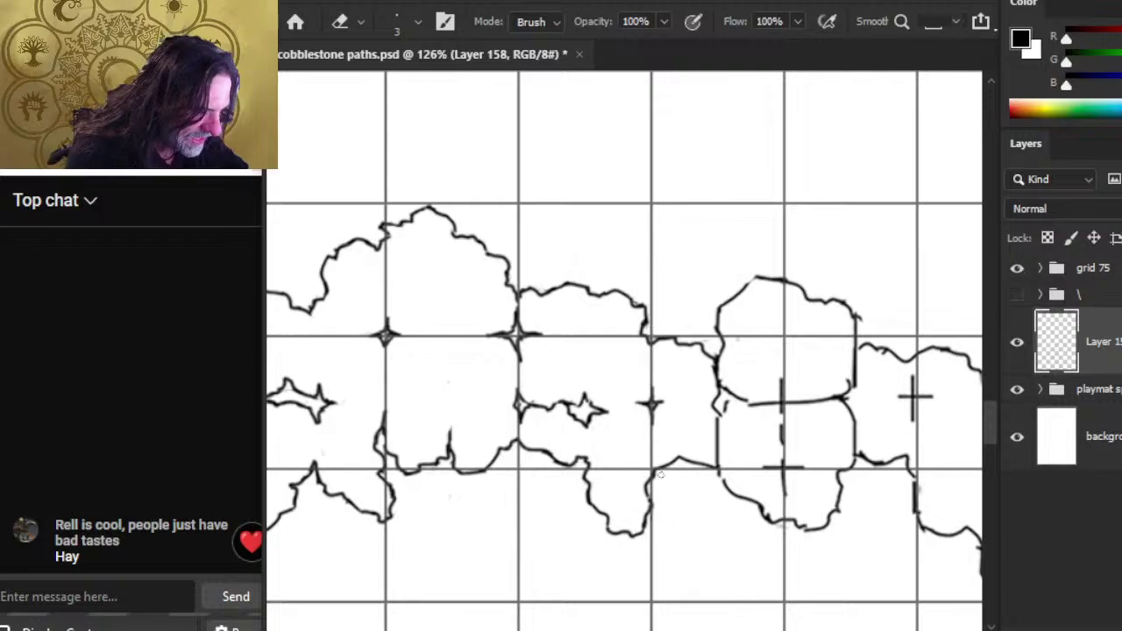
Step: Redraw the lower outline from the lobe's inner corner to the next rounded stone with a notch and uneven edge
key("b")
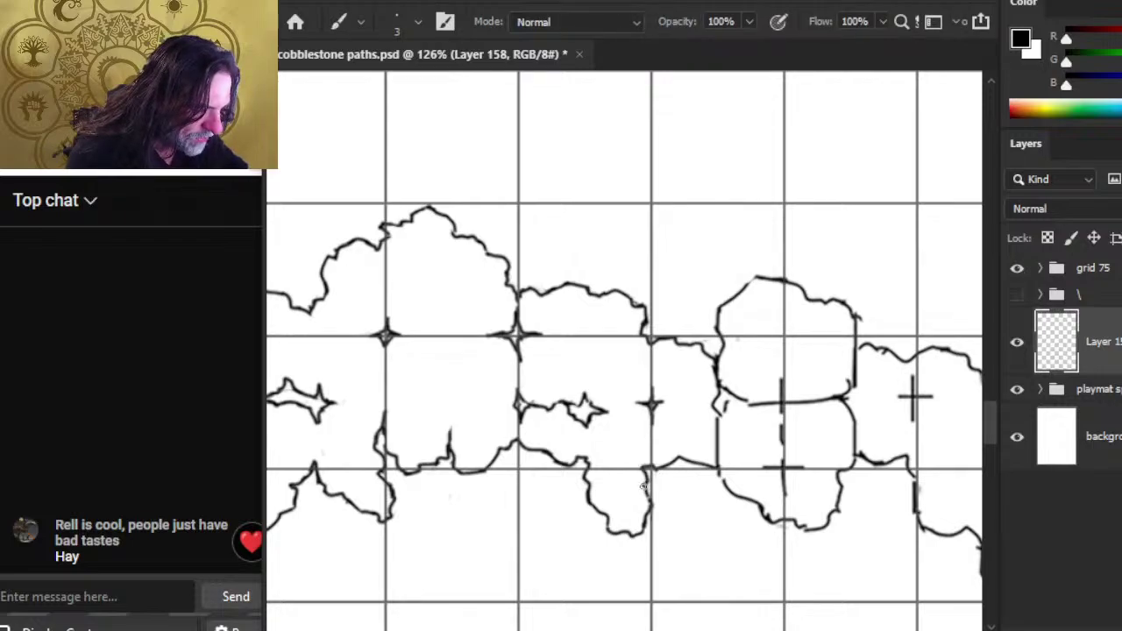
key("e")
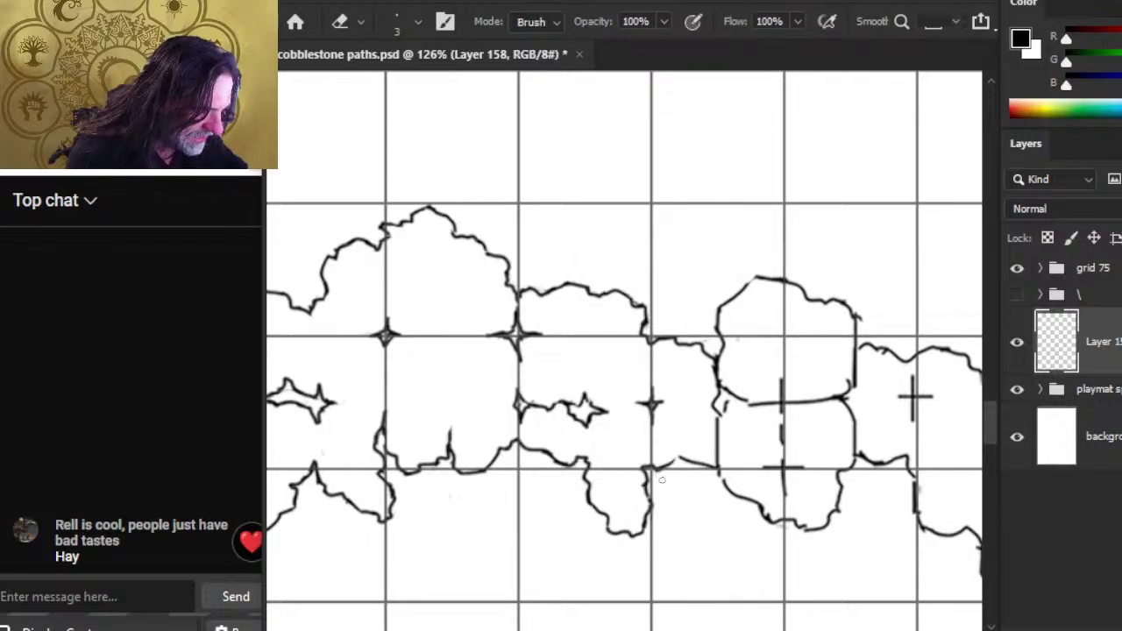
key("b")
mouse_move(655, 471)
left_mouse_down()
mouse_move(693, 460)
mouse_move(688, 470)
mouse_move(712, 471)
mouse_move(719, 452)
mouse_move(725, 487)
left_mouse_up()
key("e")
key("b")
key("e")
key("b")
key("e")
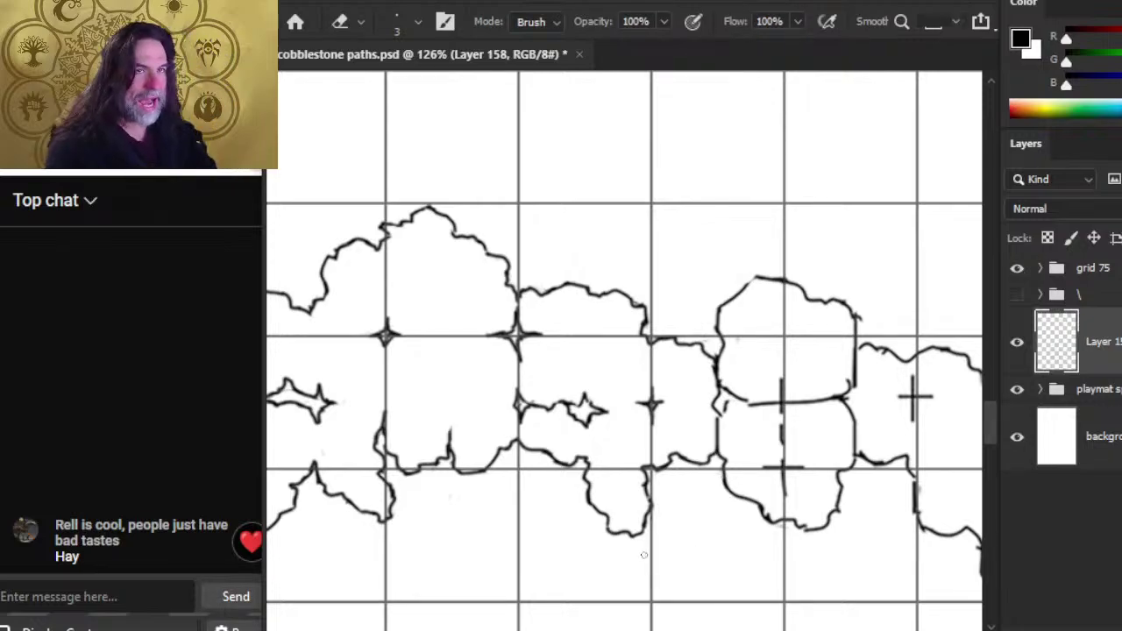
Step: Reshape the junction on the near side of the two stacked stones into a star-shaped gap and touch up the edge above
left_click_drag(719, 390, 720, 417)
key("b")
key("e")
key("b")
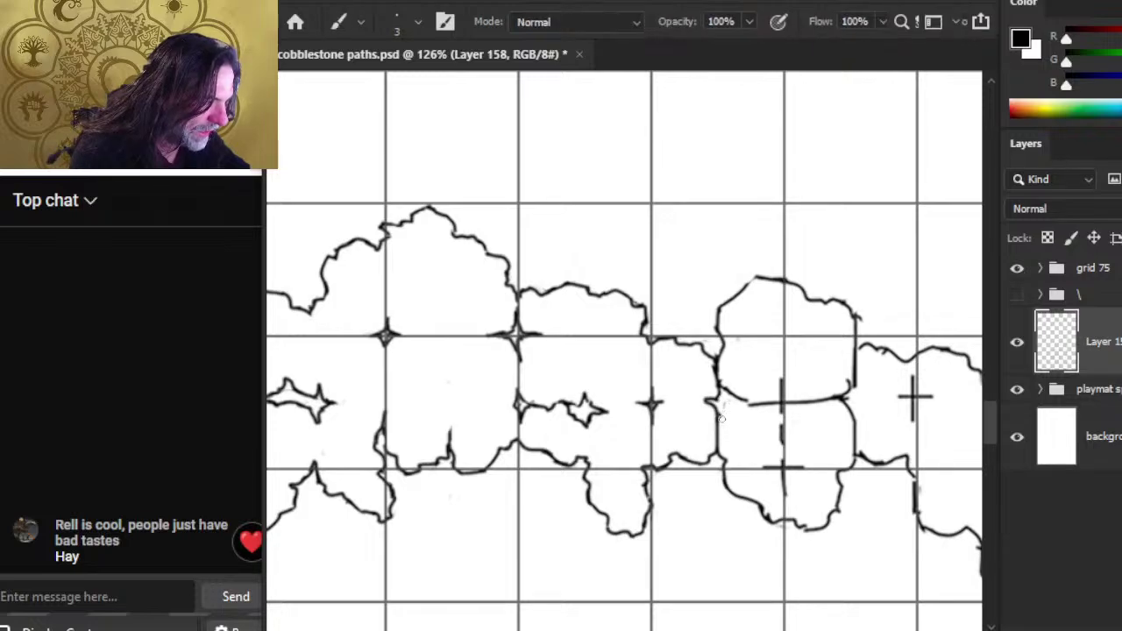
mouse_move(721, 420)
left_mouse_down()
mouse_move(754, 403)
mouse_move(733, 396)
left_mouse_up()
key("e")
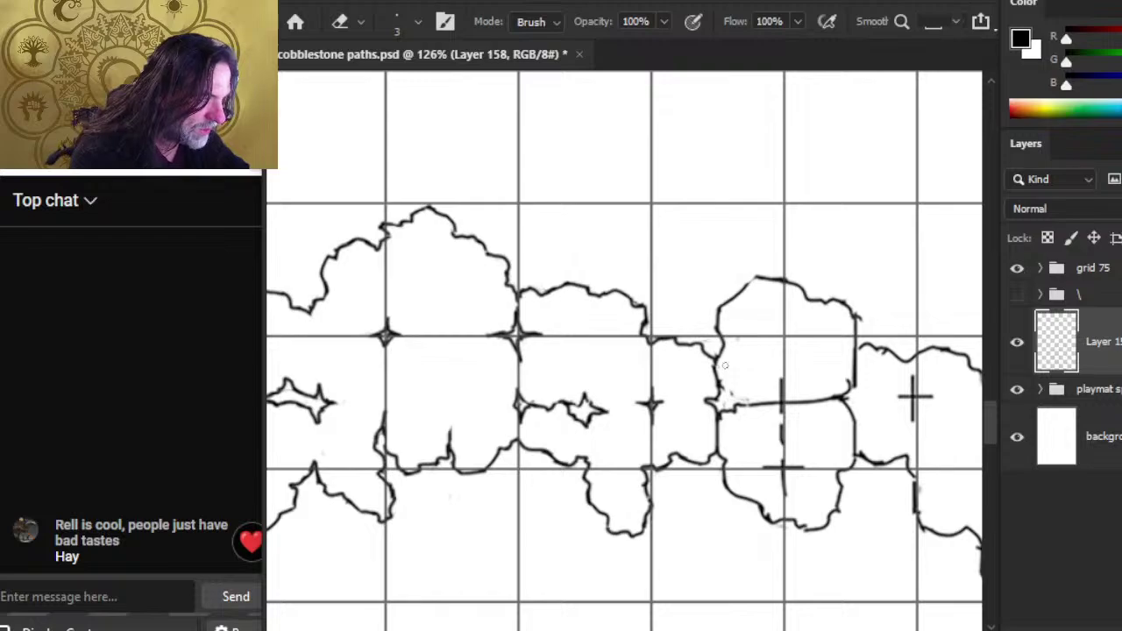
key("b")
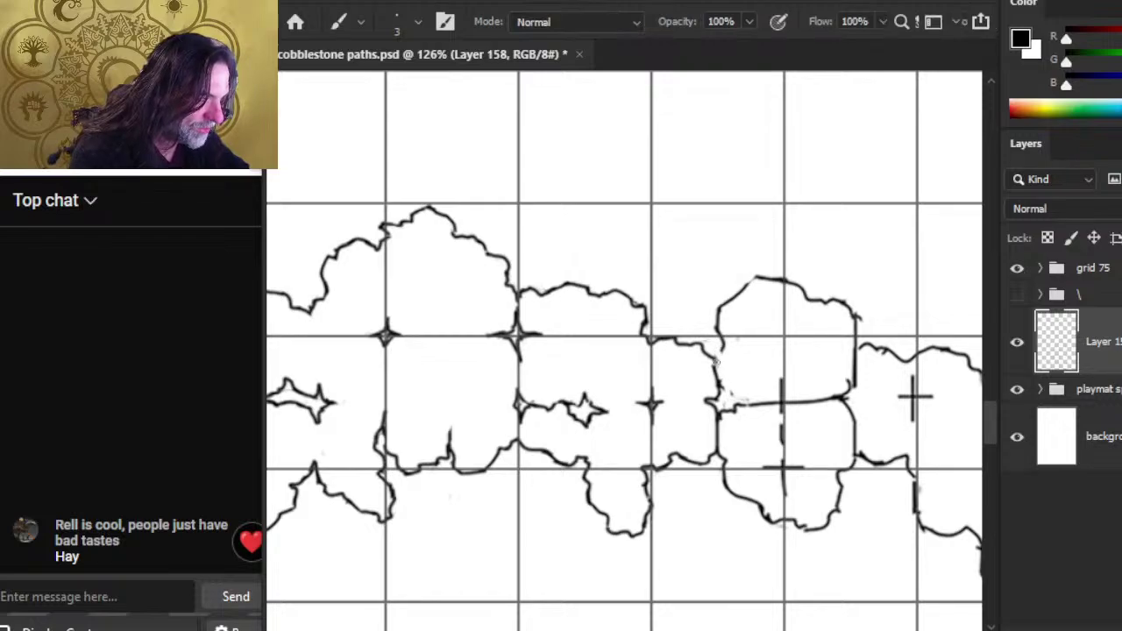
key("e")
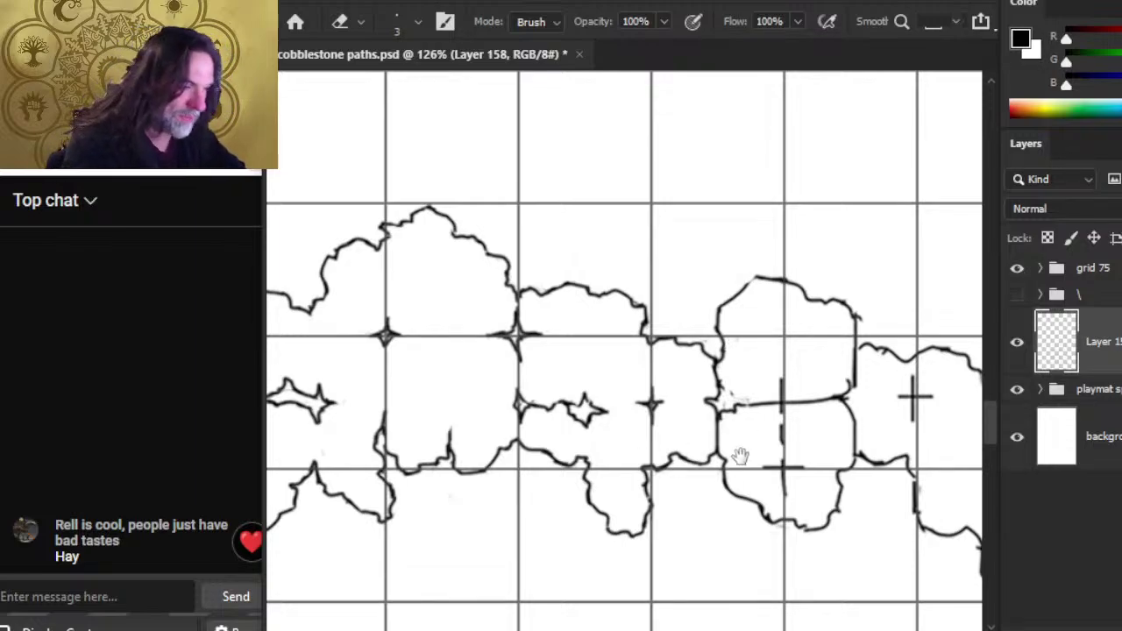
Step: Clean up that junction star with a 5 px eraser and redraw its upper edge toward the stones' dividing line
scroll(701, 451, "right", 2)
key("bracketright")
key("bracketright")
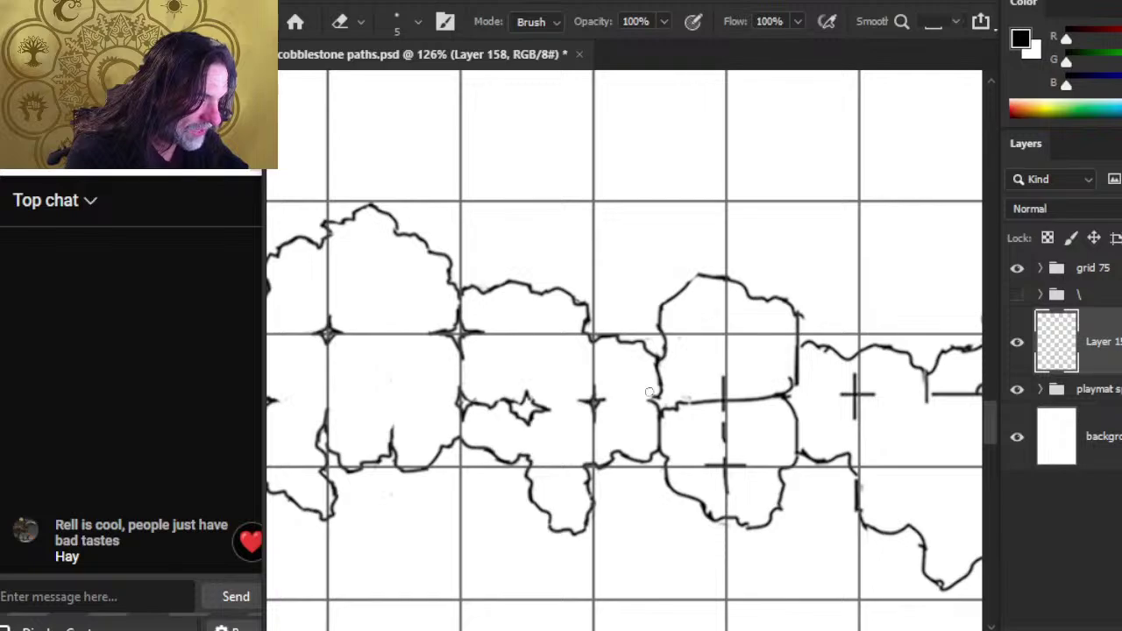
key("b")
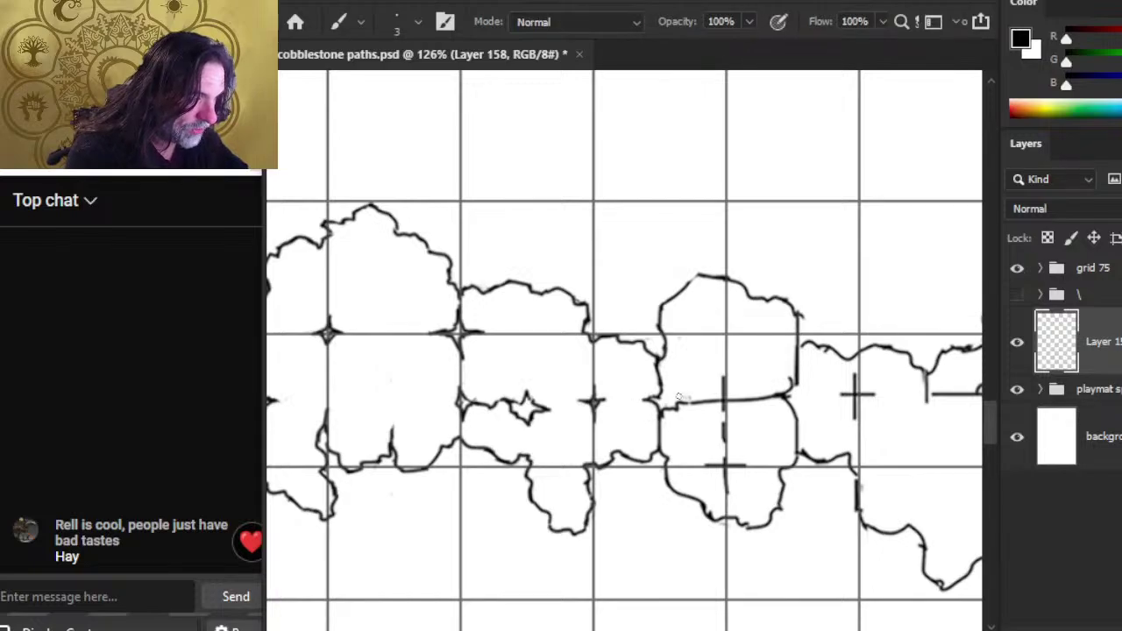
mouse_move(665, 386)
left_mouse_down()
mouse_move(667, 405)
mouse_move(686, 401)
left_mouse_up()
key("e")
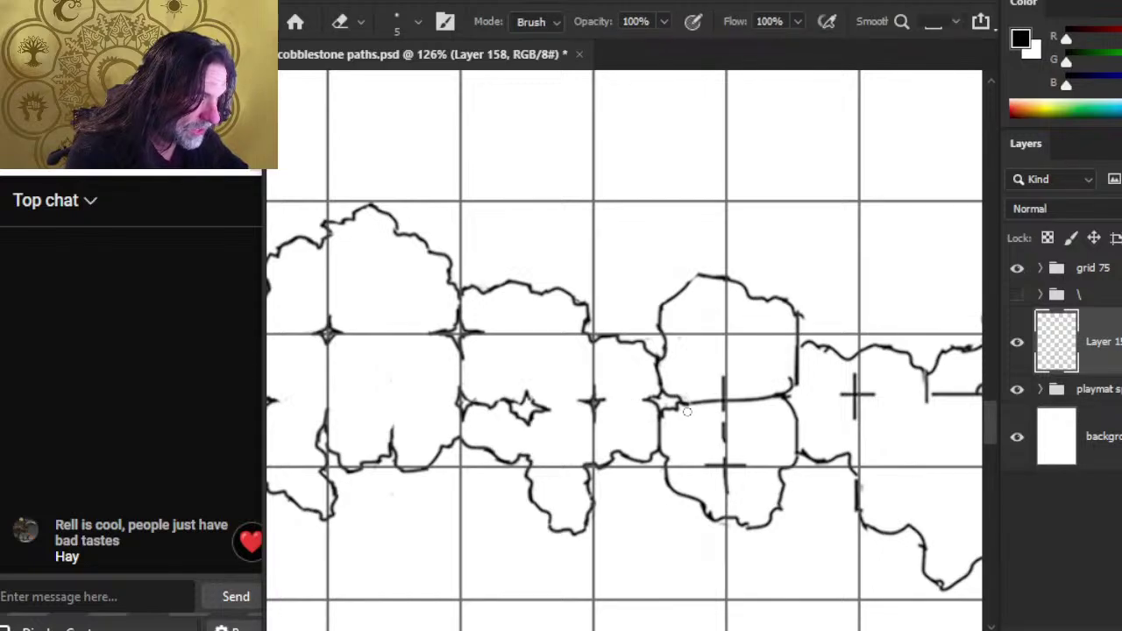
Step: Taper the junction star's arm, clear the line beyond it and turn the dividing line's central cross into a four-pointed star
key("b")
key("e")
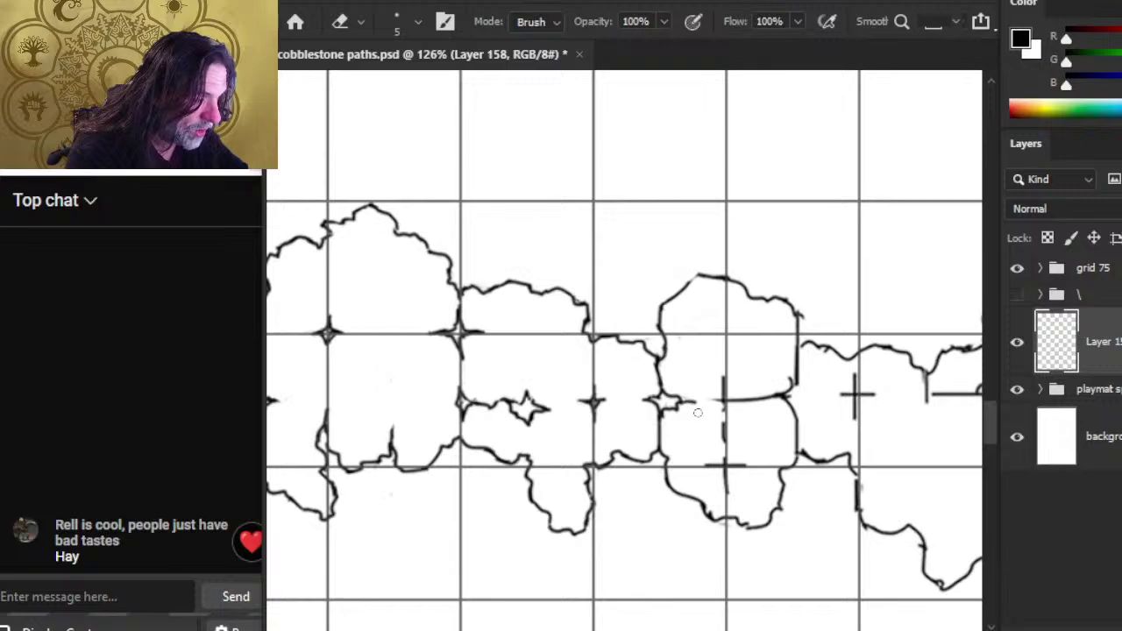
key("b")
mouse_move(677, 400)
left_mouse_down()
mouse_move(722, 412)
mouse_move(713, 394)
mouse_move(727, 415)
mouse_move(729, 384)
mouse_move(727, 441)
mouse_move(717, 419)
mouse_move(723, 429)
mouse_move(740, 399)
left_mouse_up()
key("e")
key("b")
key("e")
key("b")
key("e")
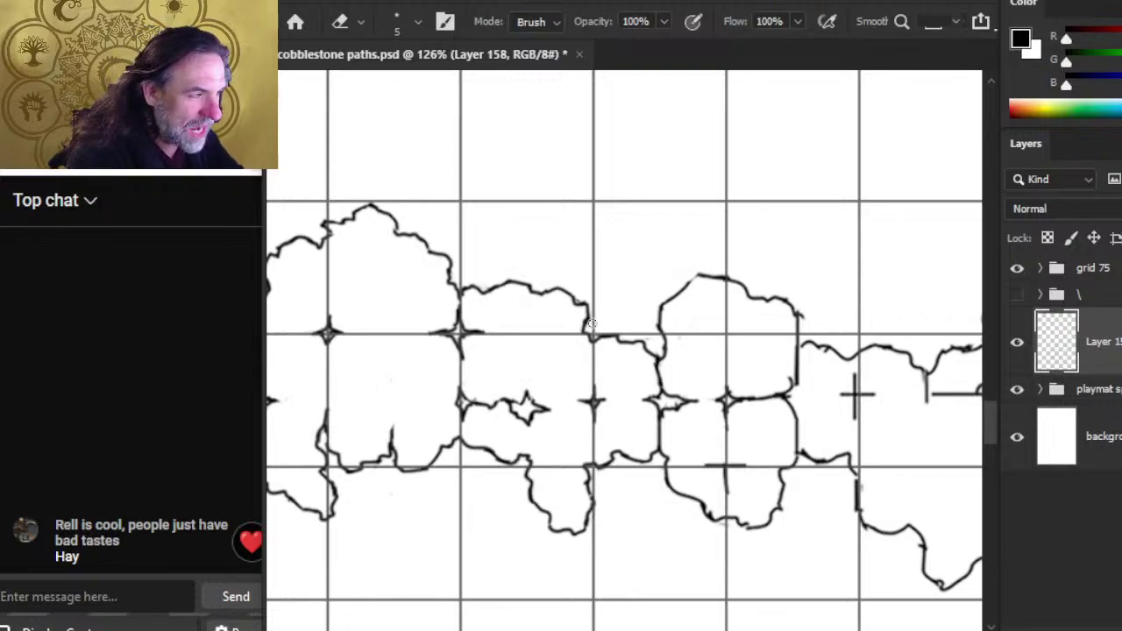
Step: Redraw the lower left side of the upper stacked stone as an inward notch meeting the small stone's corner
key("b")
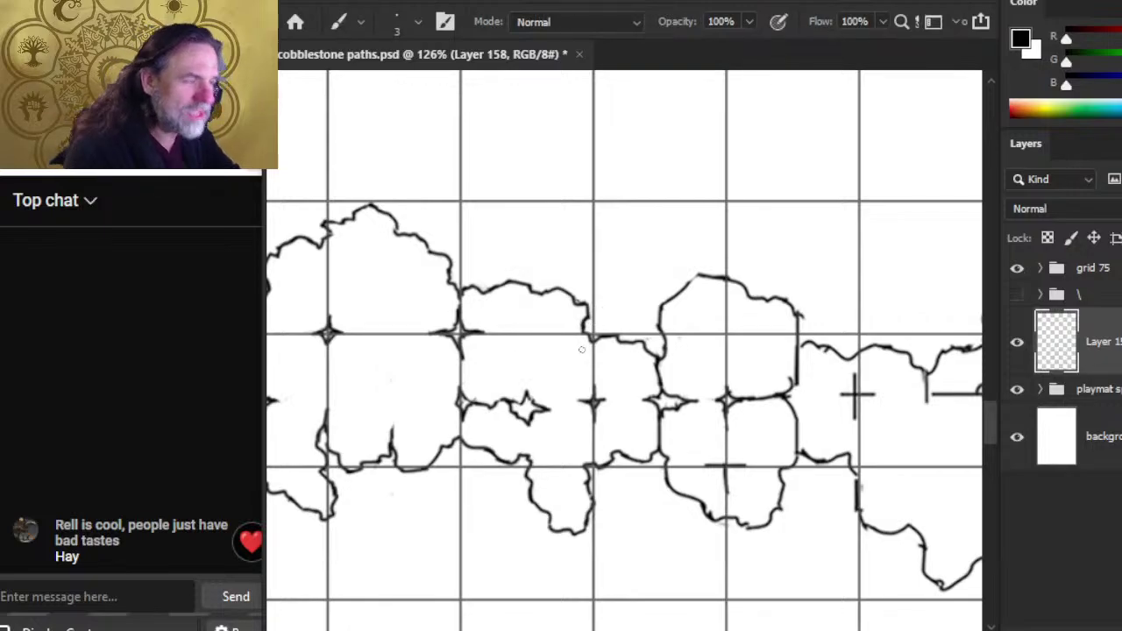
key("e")
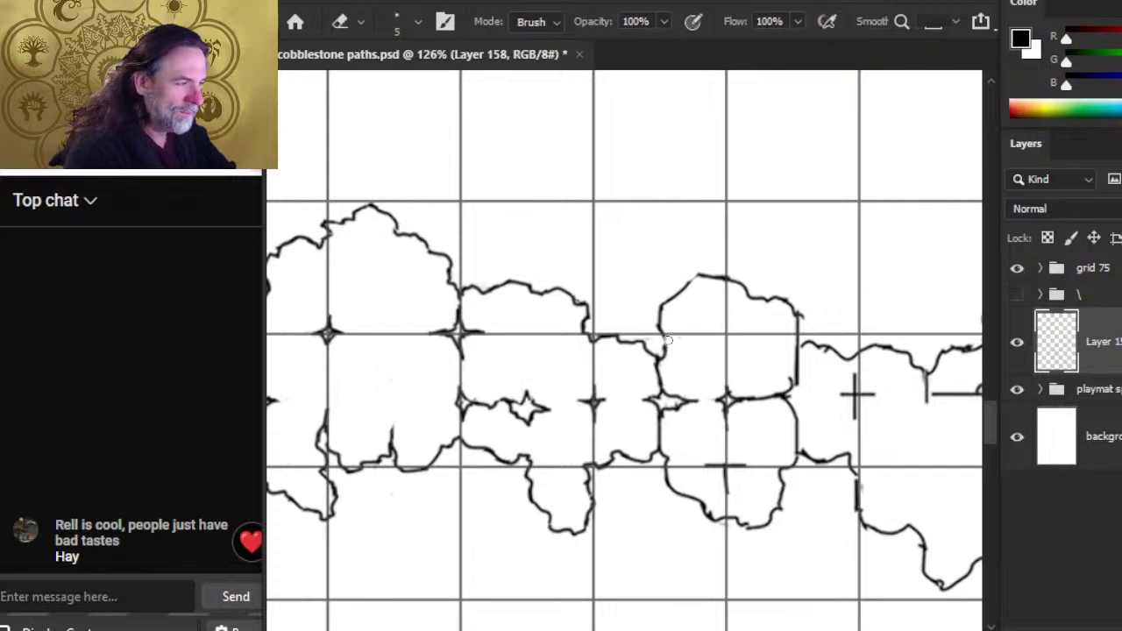
key("b")
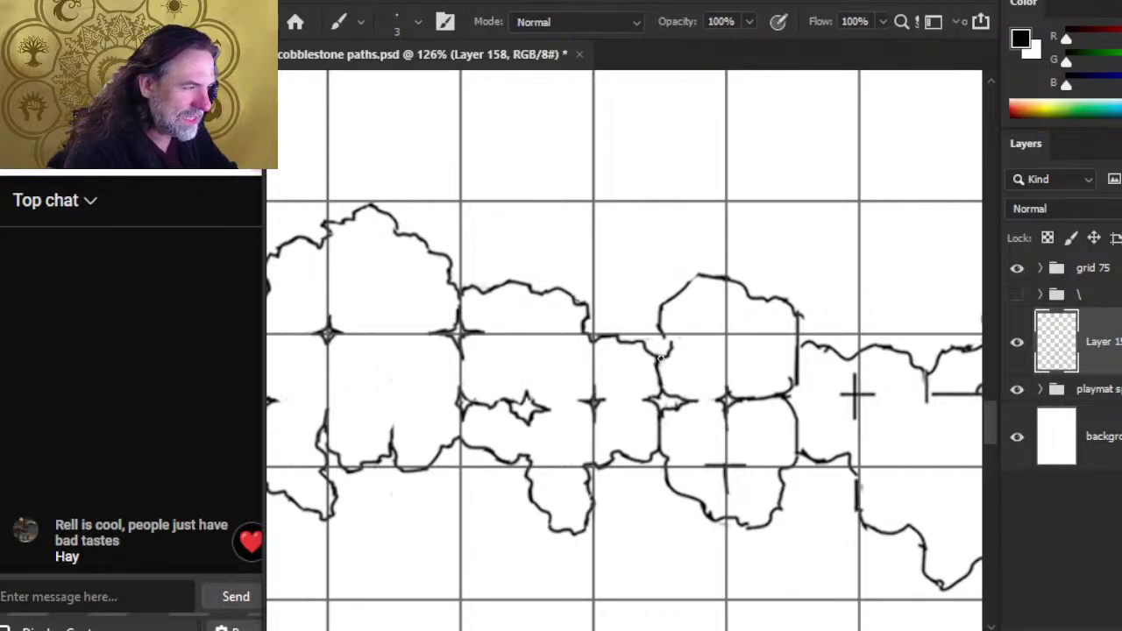
key("e")
left_click_drag(659, 340, 664, 317)
key("b")
key("e")
key("b")
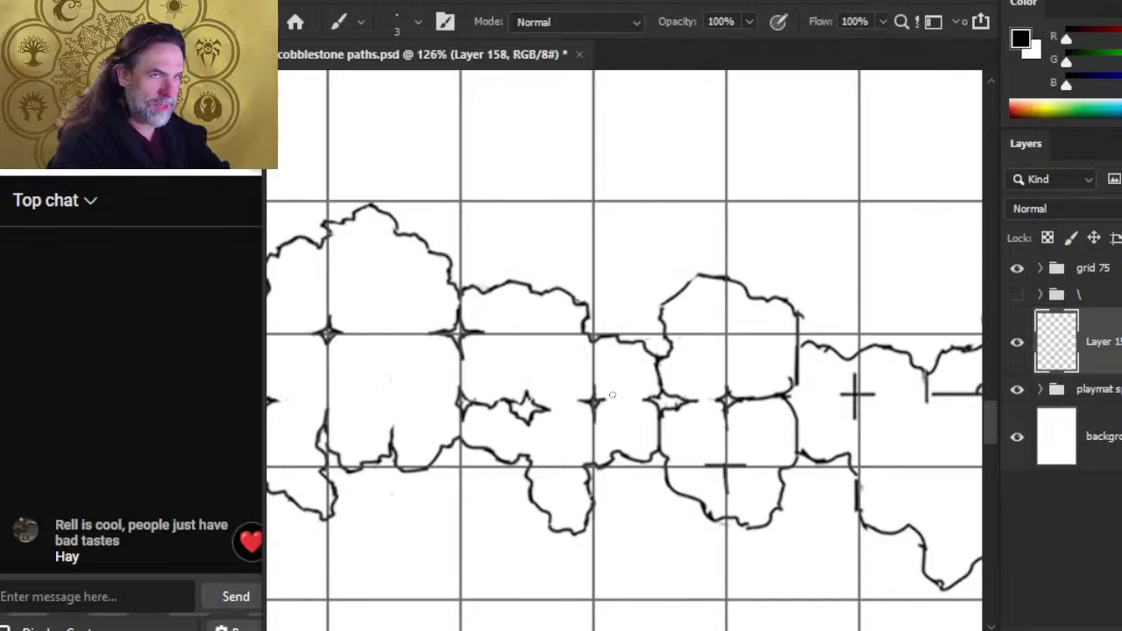
Step: Replace the straight diagonal shoulder on the left of the upper stacked stone with a stepped, uneven edge
key("e")
mouse_move(691, 291)
left_mouse_down()
mouse_move(662, 304)
mouse_move(709, 275)
left_mouse_up()
key("b")
key("e")
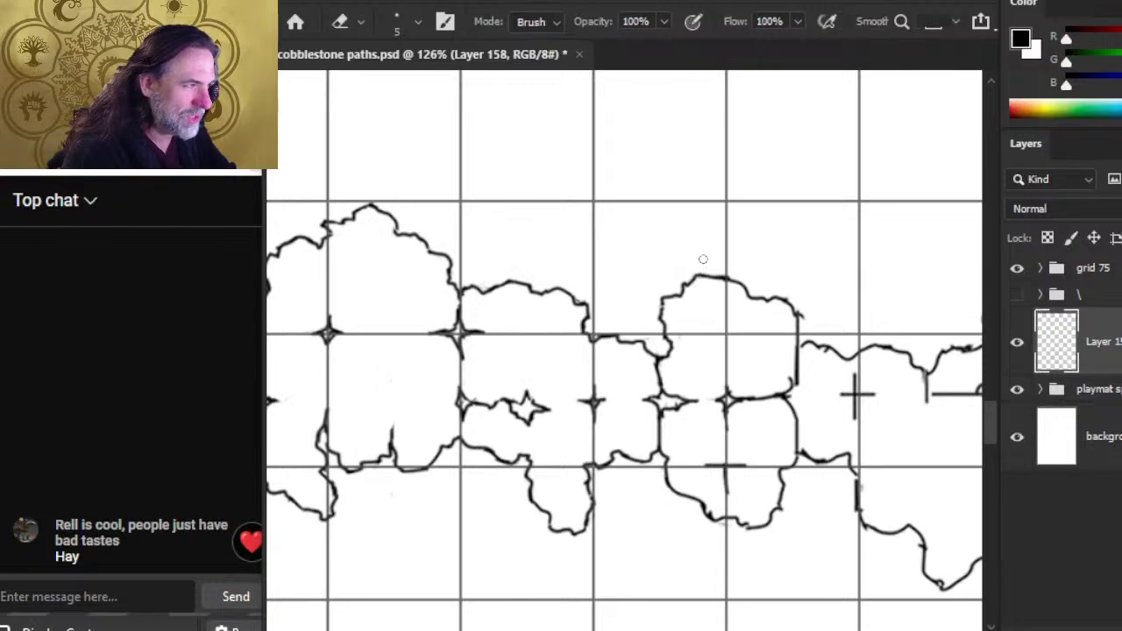
key("b")
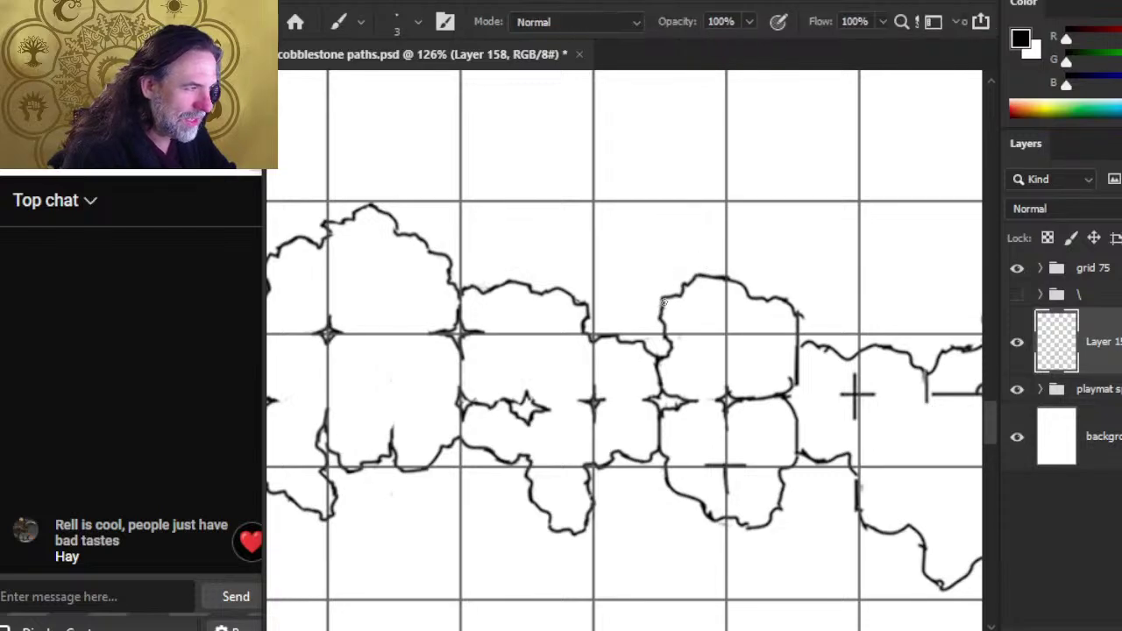
Step: Touch up the upper stacked stone's left side and redraw its top edge and right shoulder as one uneven curve
left_click_drag(663, 300, 660, 335)
key("e")
mouse_move(711, 277)
left_mouse_down()
mouse_move(733, 279)
mouse_move(709, 277)
left_mouse_up()
key("b")
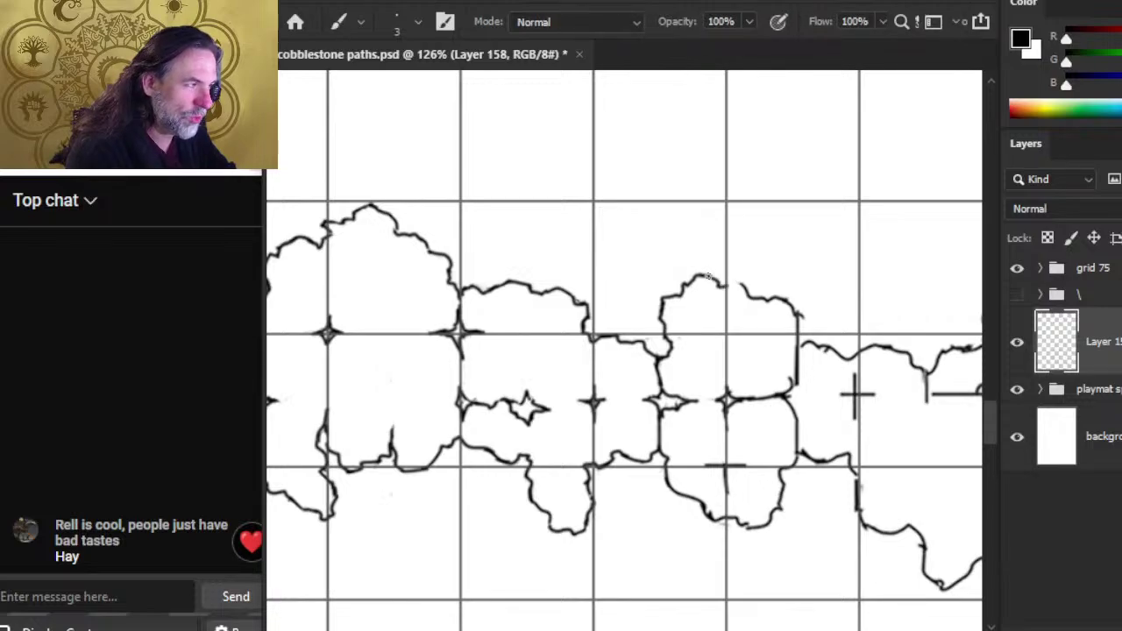
key("e")
key("b")
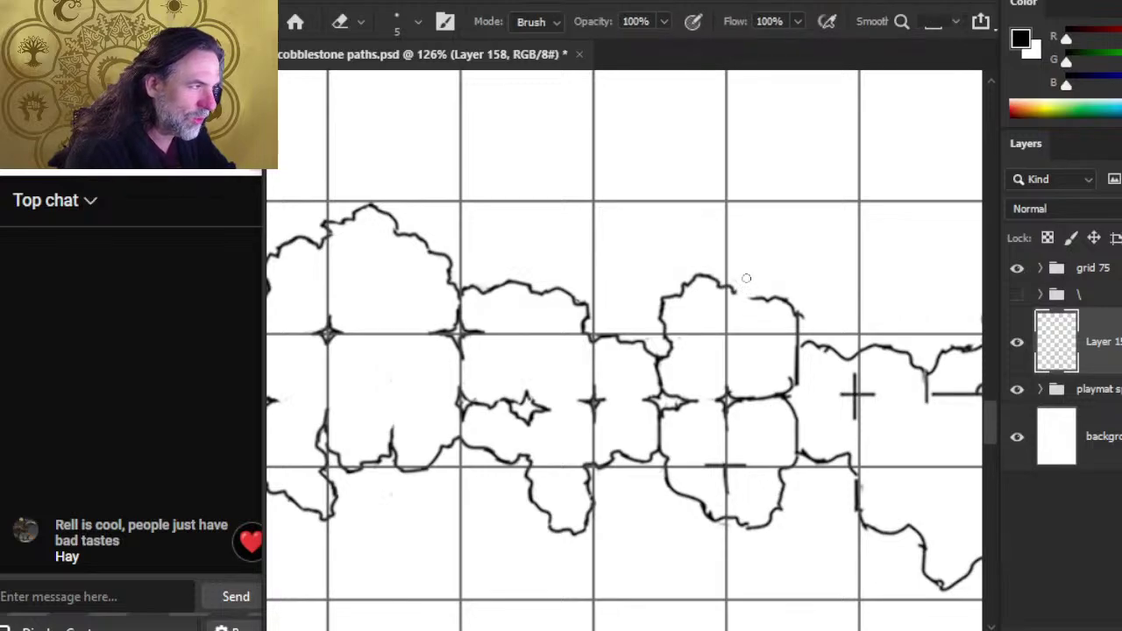
key("e")
mouse_move(758, 285)
left_mouse_down()
mouse_move(791, 304)
mouse_move(747, 298)
mouse_move(794, 309)
left_mouse_up()
key("b")
key("e")
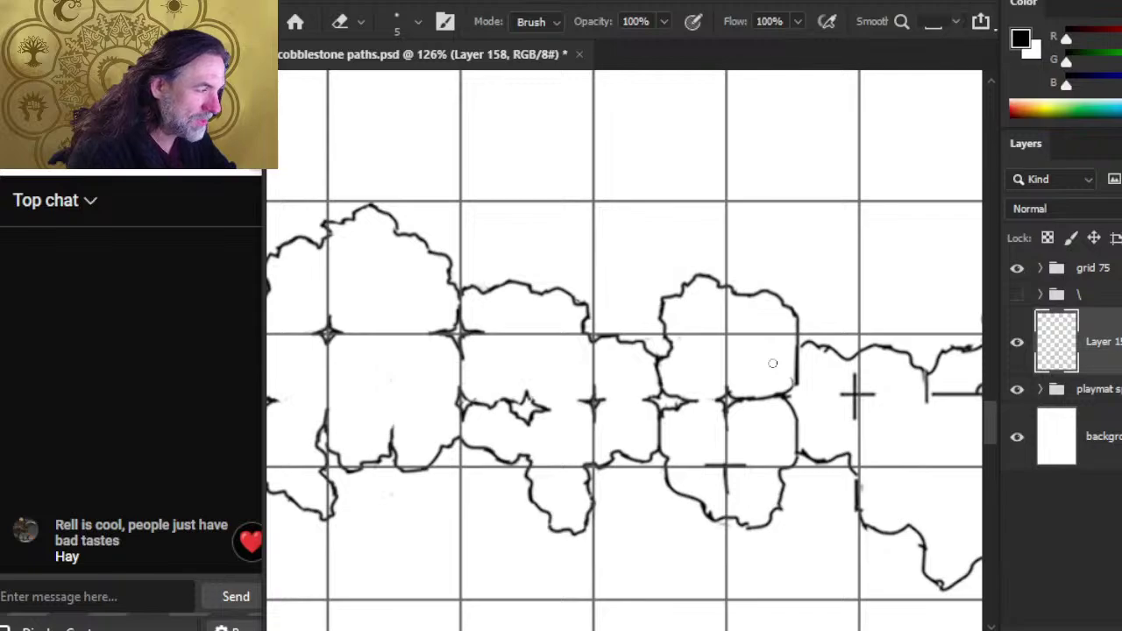
Step: Erase the lines meeting at the right end of the stacked stones' dividing line and taper the central star's arm with a 3 px eraser
left_click_drag(791, 389, 763, 390)
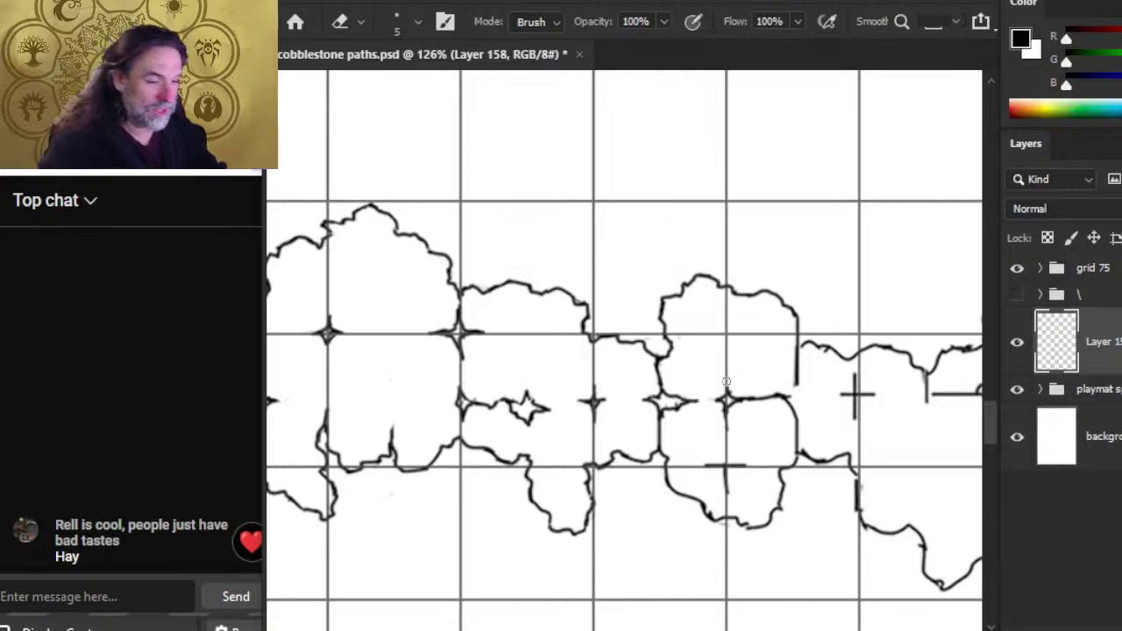
left_click_drag(773, 392, 787, 401)
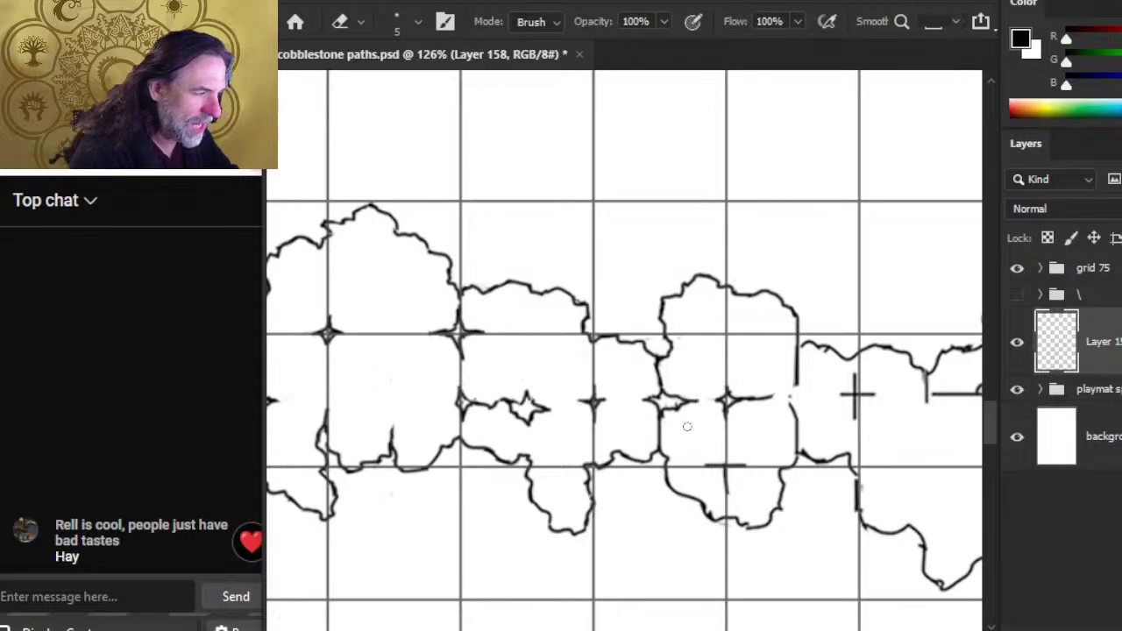
key("bracketleft")
key("bracketleft")
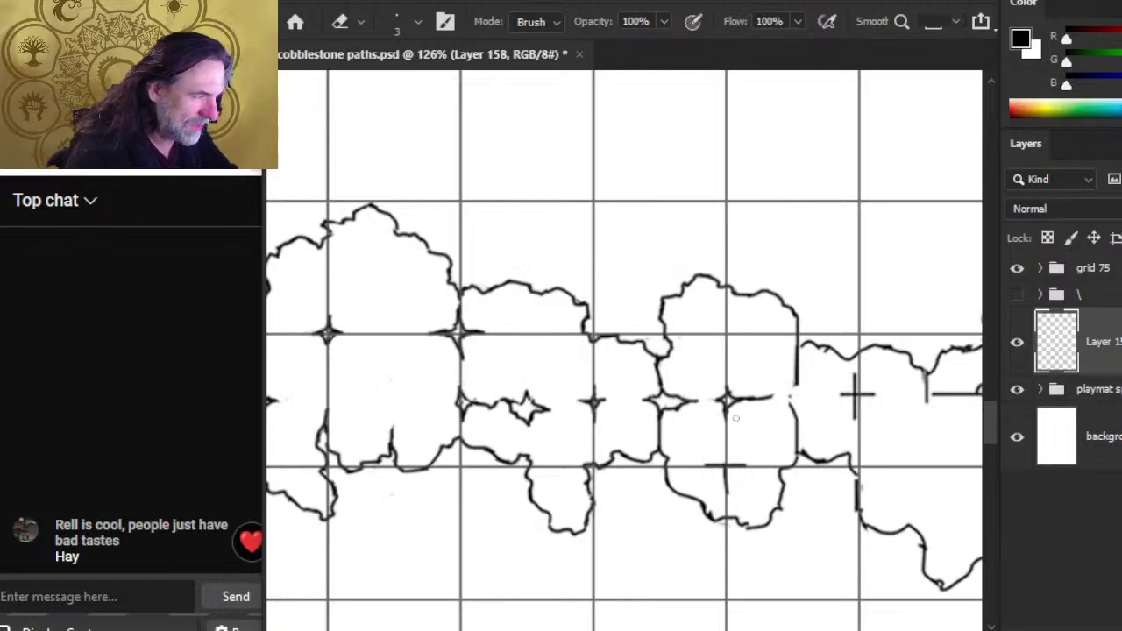
mouse_move(761, 398)
left_mouse_down()
mouse_move(773, 398)
mouse_move(759, 399)
left_mouse_up()
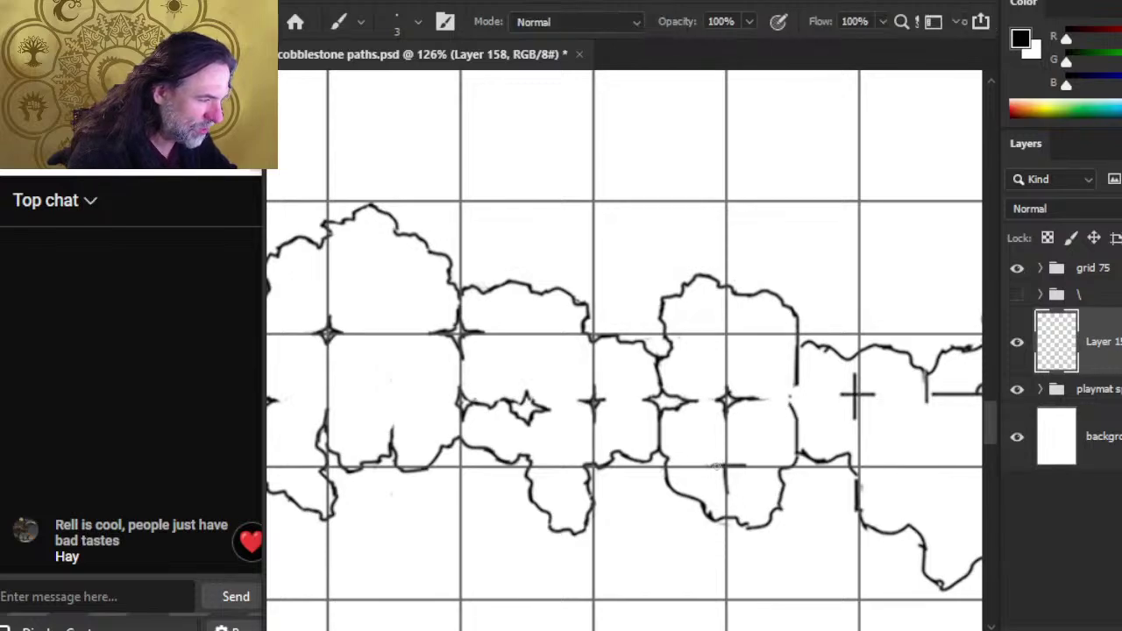
Step: Turn the cross in the lower stacked stone into a small four-pointed star with tapered arms
key("b")
left_click_drag(716, 464, 735, 464)
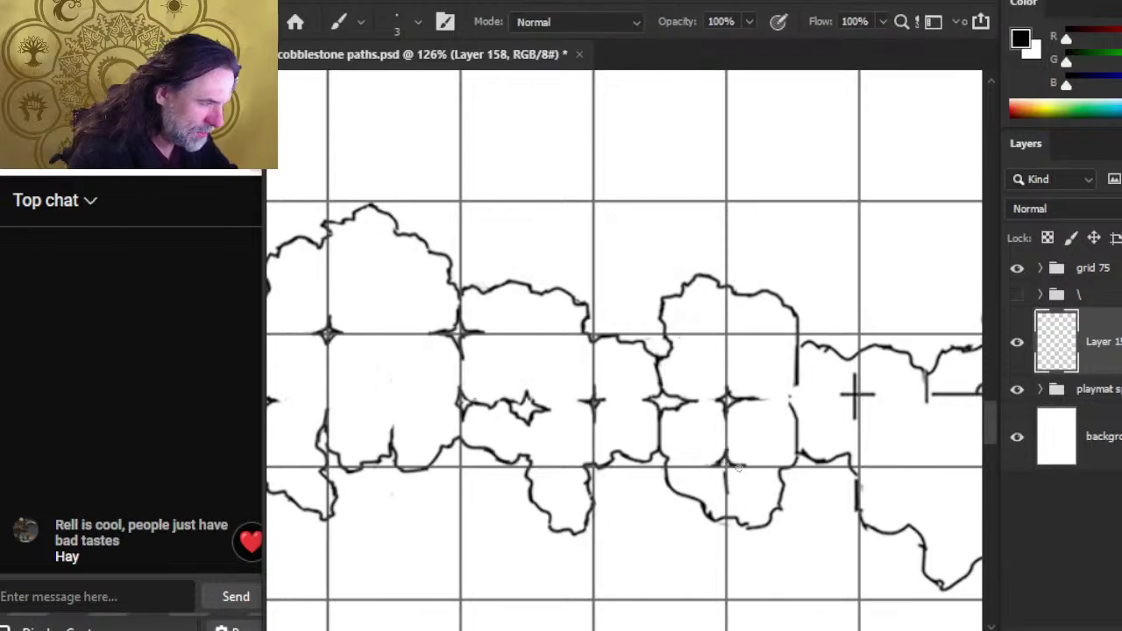
key("e")
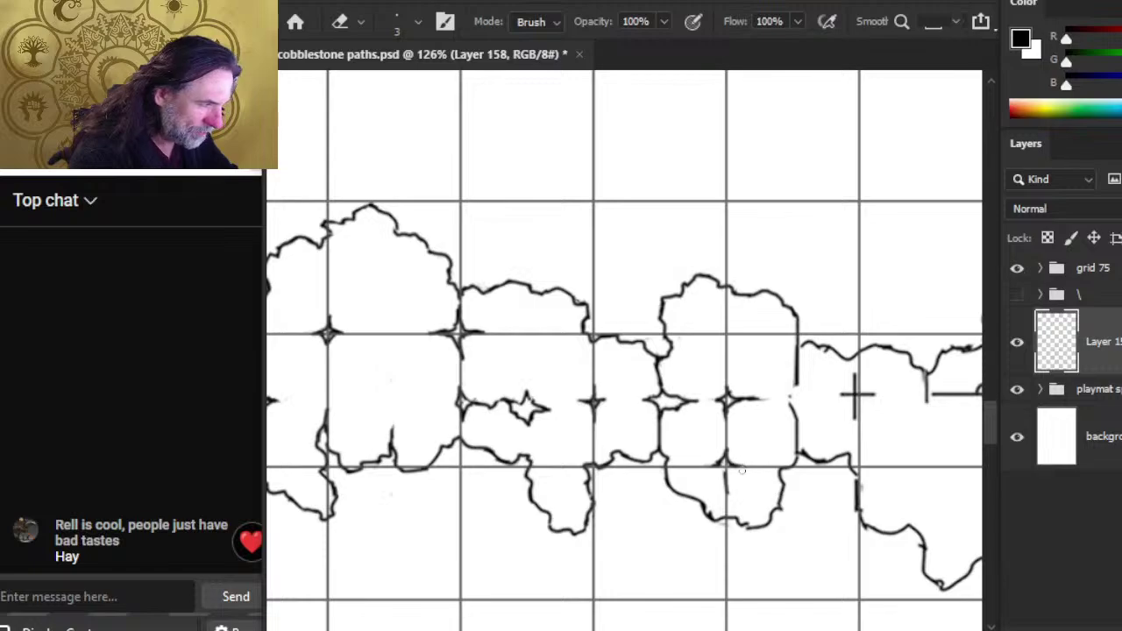
key("b")
key("e")
key("b")
Step: Cut a notch into the middle of the upper stacked stone's top edge and round the bumps on both sides
key("e")
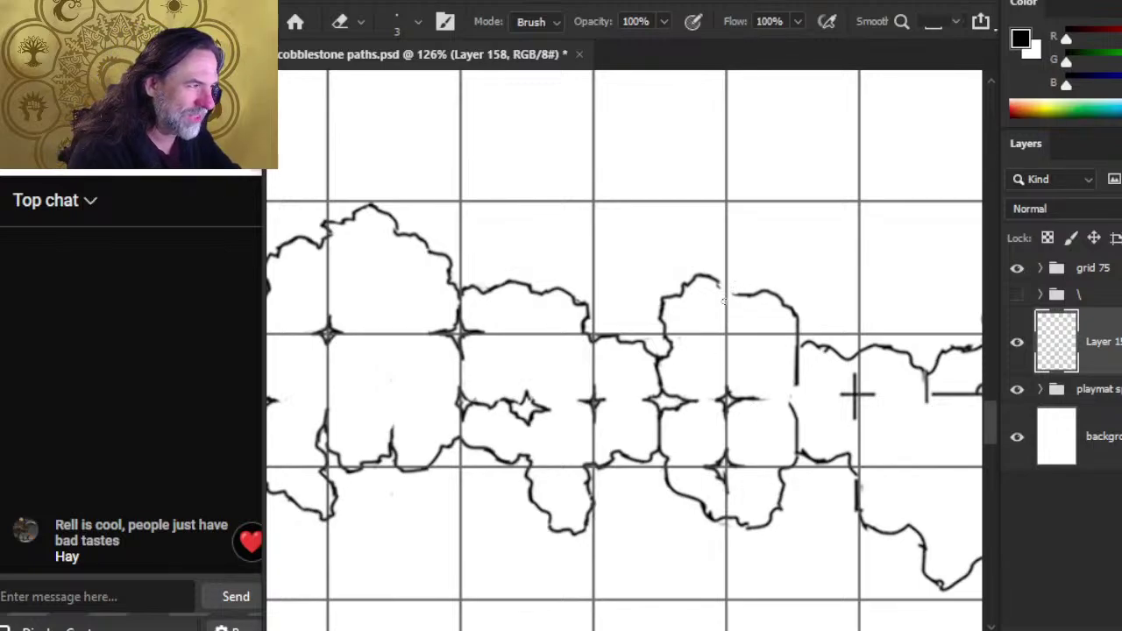
key("b")
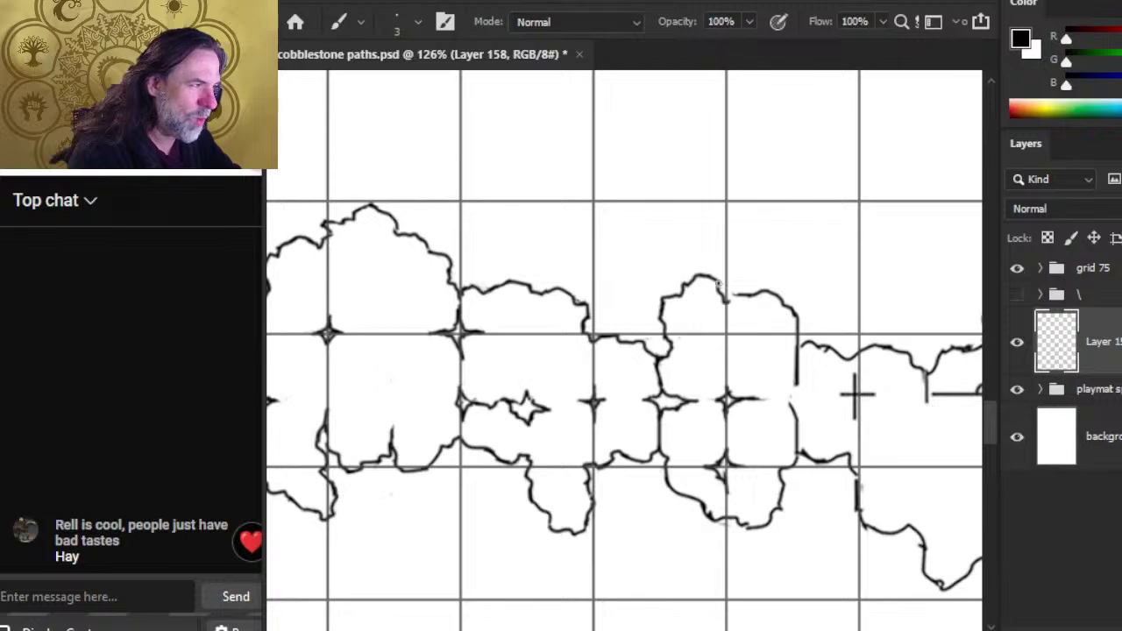
key("e")
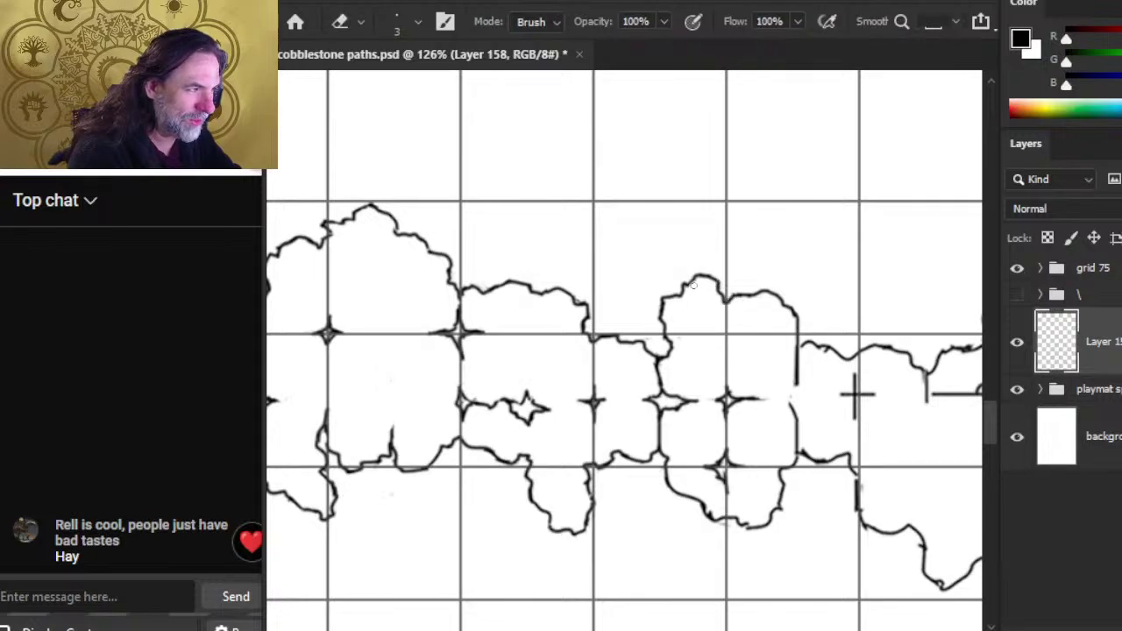
key("b")
left_click_drag(682, 289, 695, 277)
key("e")
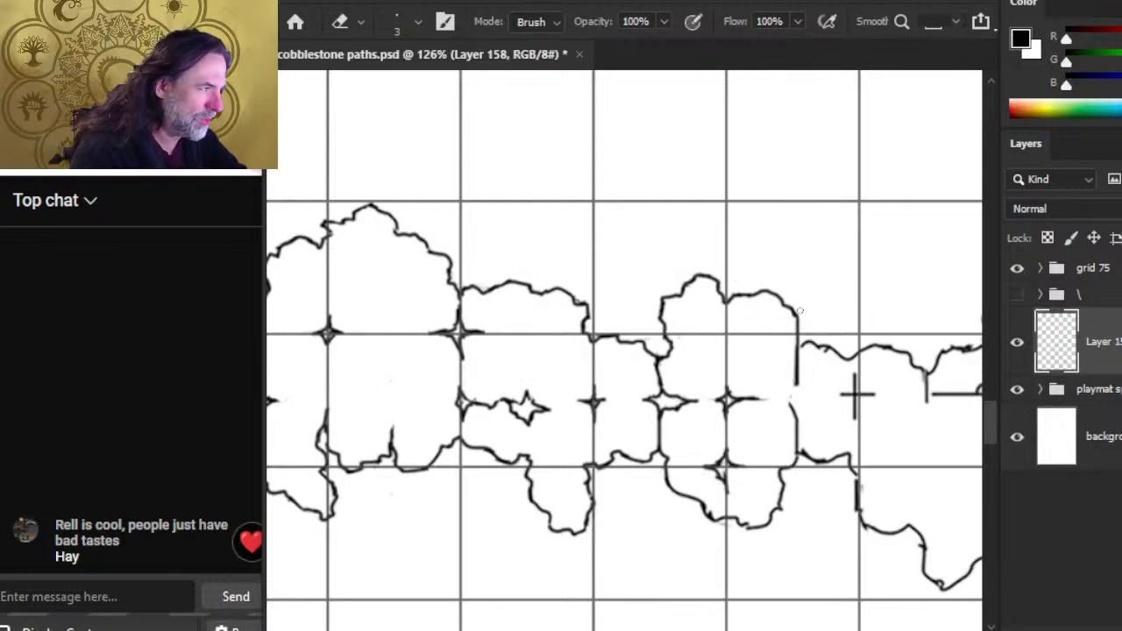
Step: Redraw the right side of the upper stacked stone with a rounded shoulder and an inward curve meeting the lower stone
key("b")
left_click_drag(786, 307, 799, 333)
key("e")
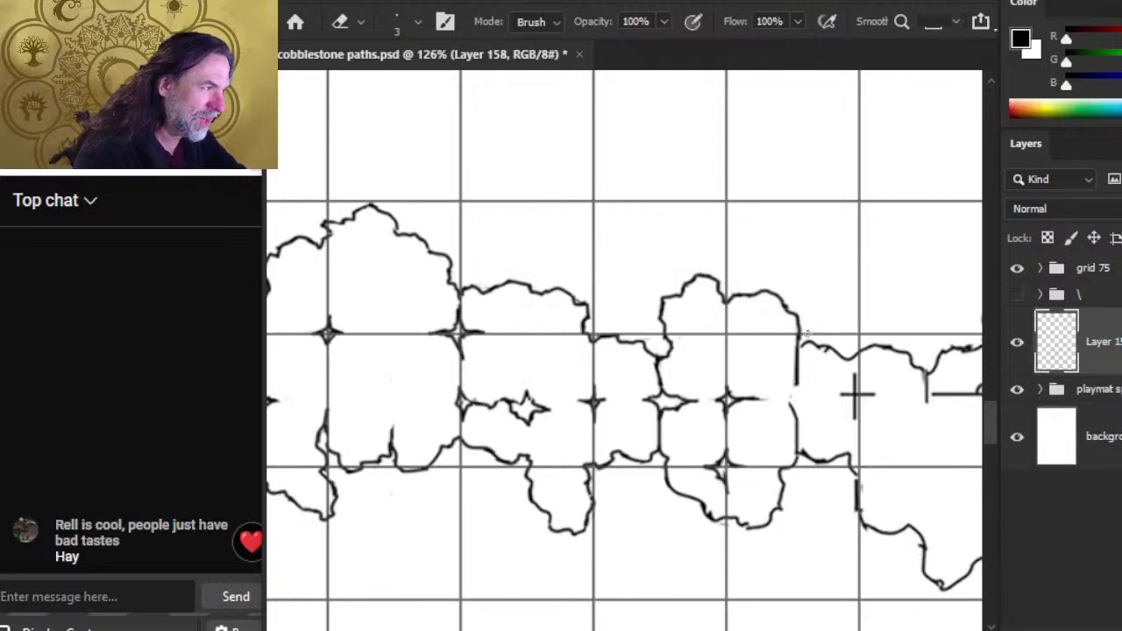
mouse_move(787, 354)
left_mouse_down()
mouse_move(798, 386)
mouse_move(797, 366)
left_mouse_up()
key("b")
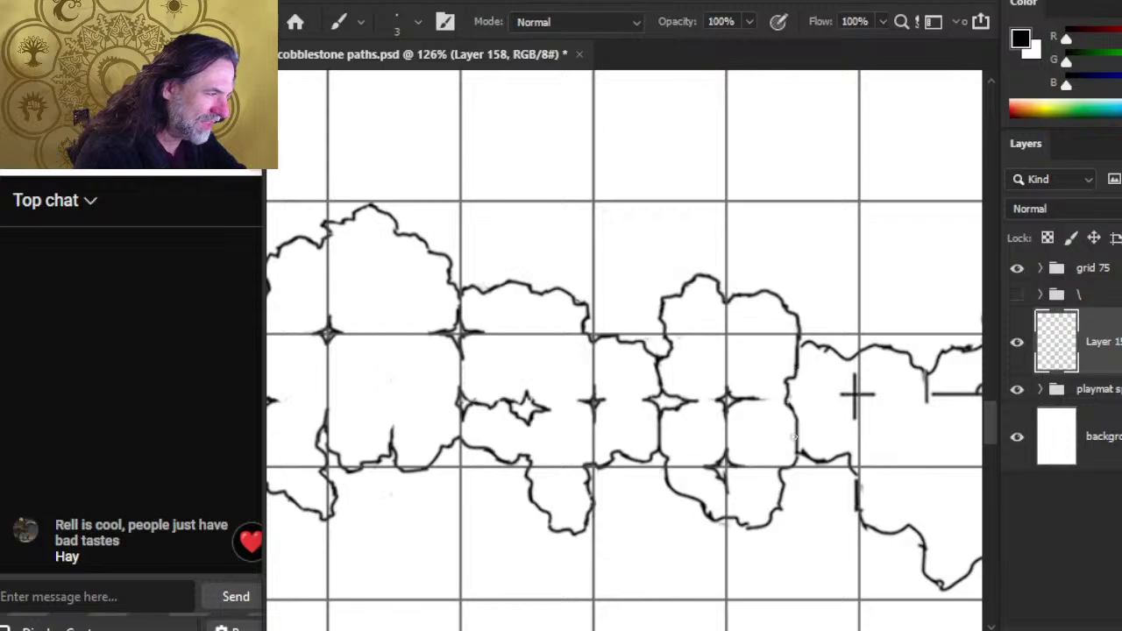
Step: Erase the loose left end of the neighbouring stone's top edge and redraw it curving into the stacked stone's right side
key("e")
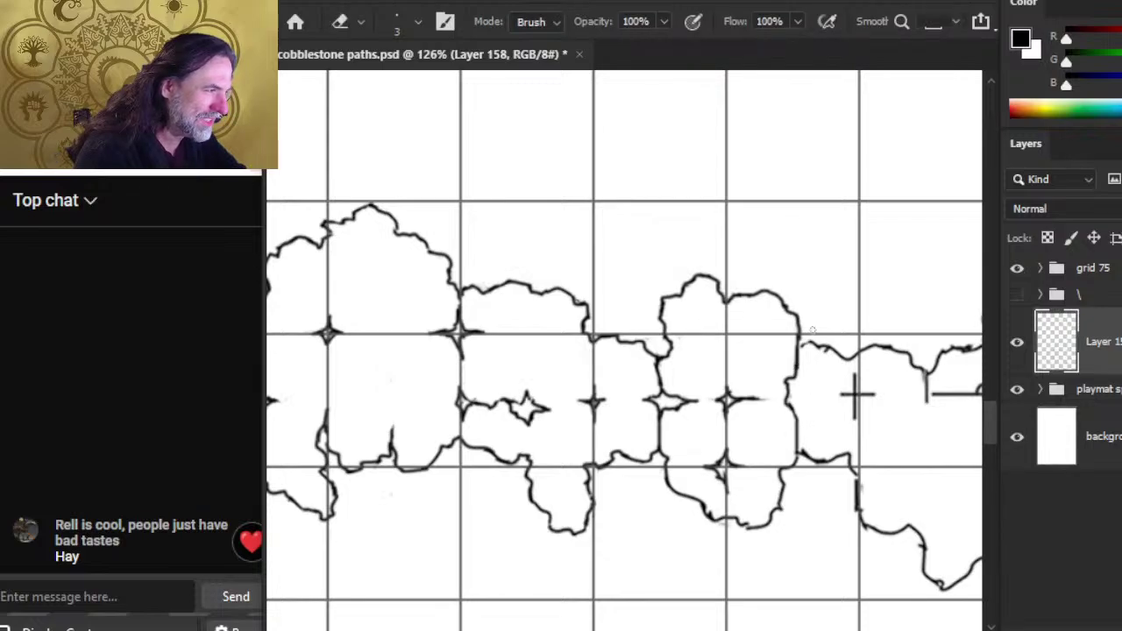
key("b")
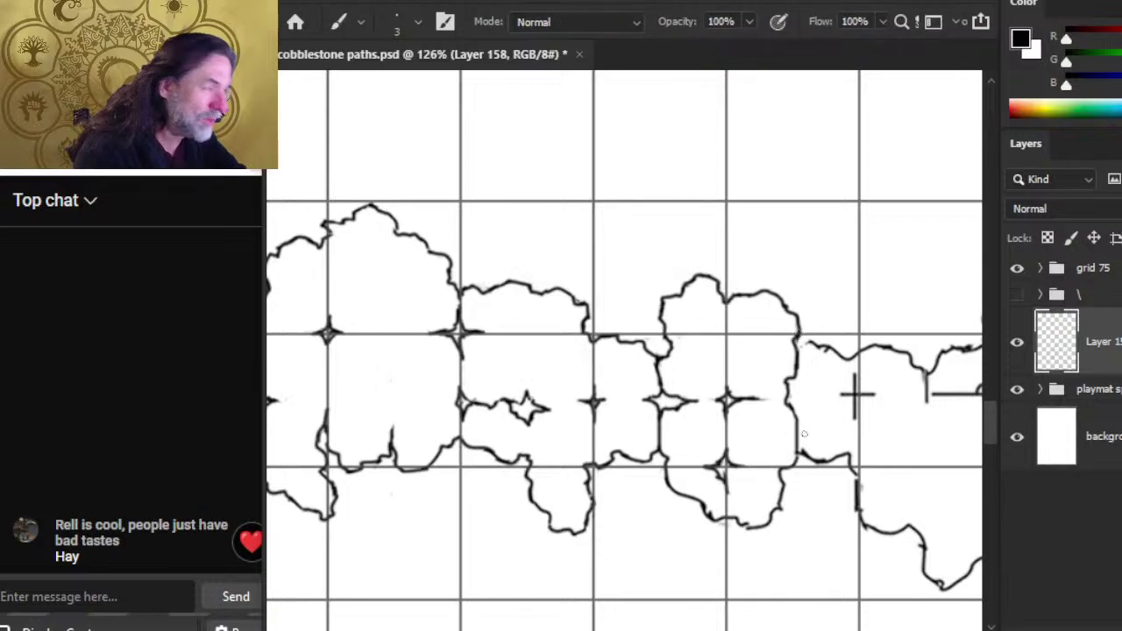
scroll(754, 428, "left", 3)
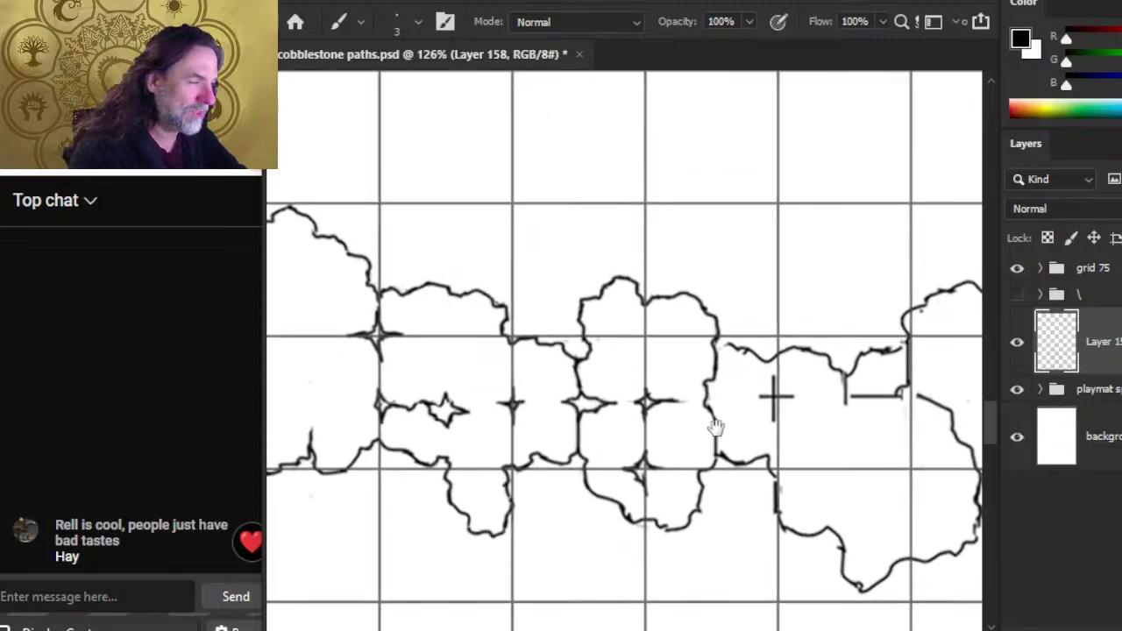
key("e")
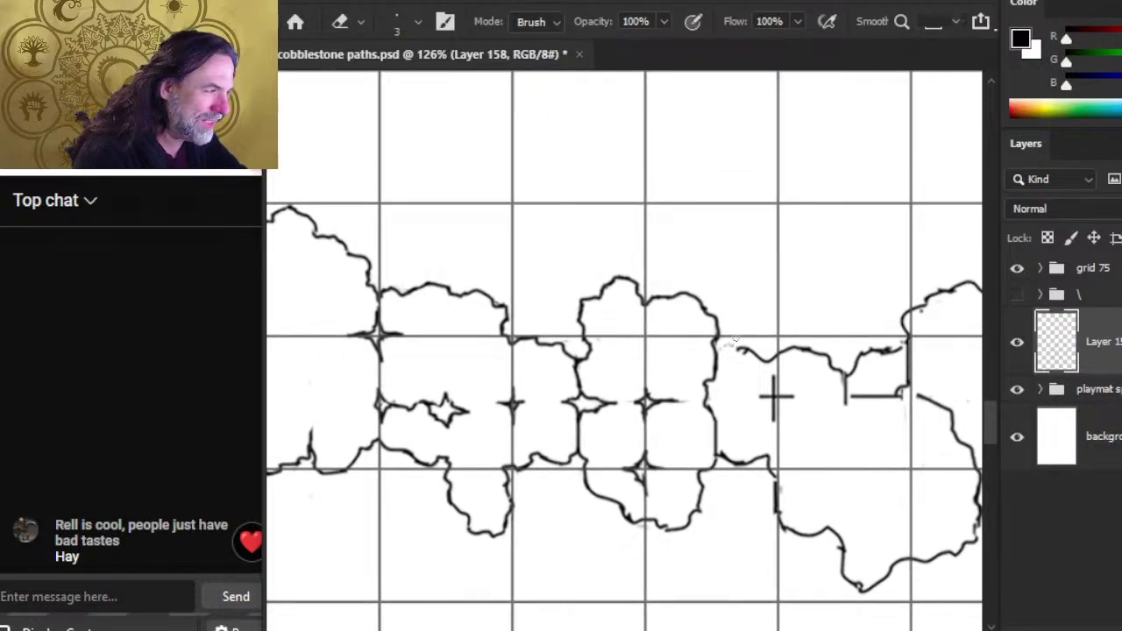
key("b")
mouse_move(733, 361)
left_mouse_down()
mouse_move(719, 354)
mouse_move(740, 347)
left_mouse_up()
Step: Redraw the junction at the right end of the stacked stones' dividing line, rounding the lower stone's upper right corner
key("e")
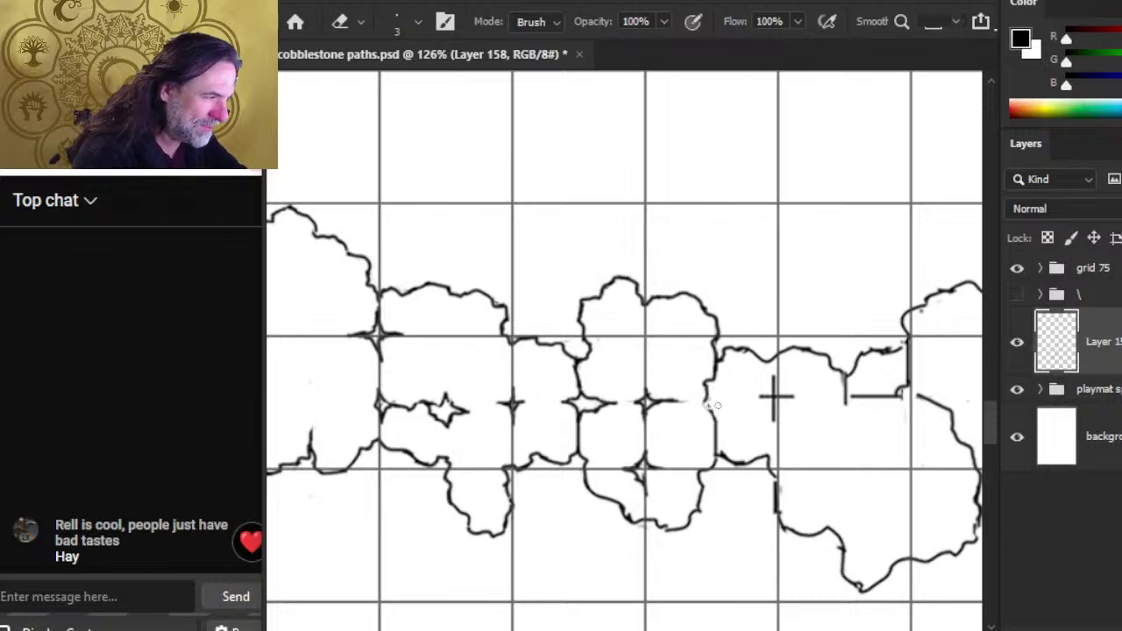
key("b")
mouse_move(709, 400)
left_mouse_down()
mouse_move(681, 396)
mouse_move(688, 410)
left_mouse_up()
key("e")
key("b")
key("e")
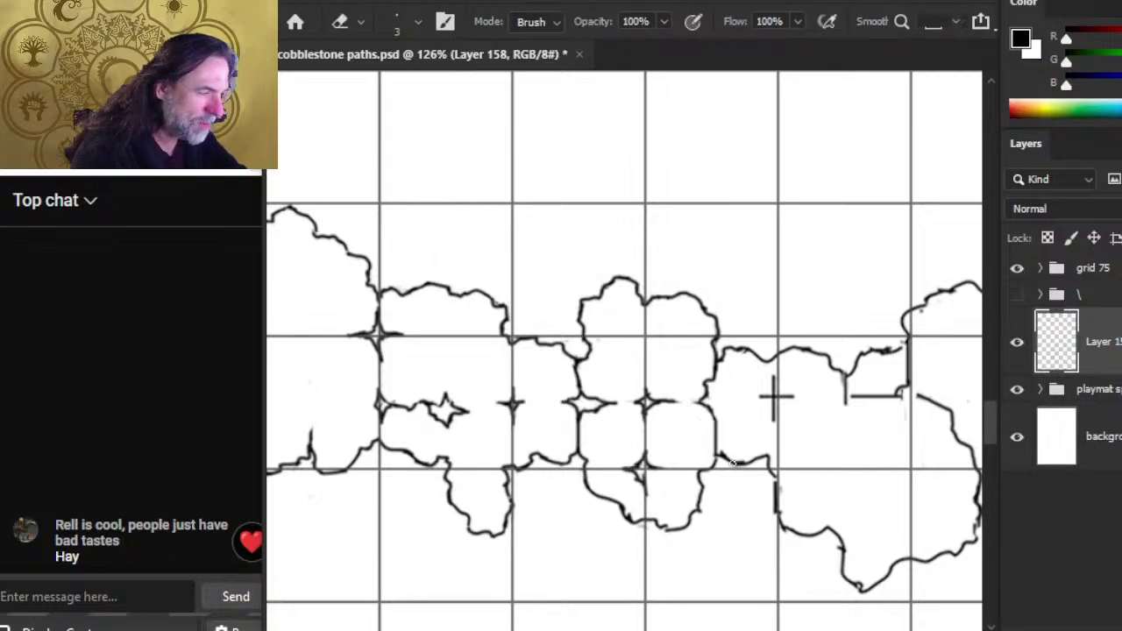
Step: Redraw the neighbouring stone's bottom edge where it meets the lower stacked stone and clean up that corner
key("b")
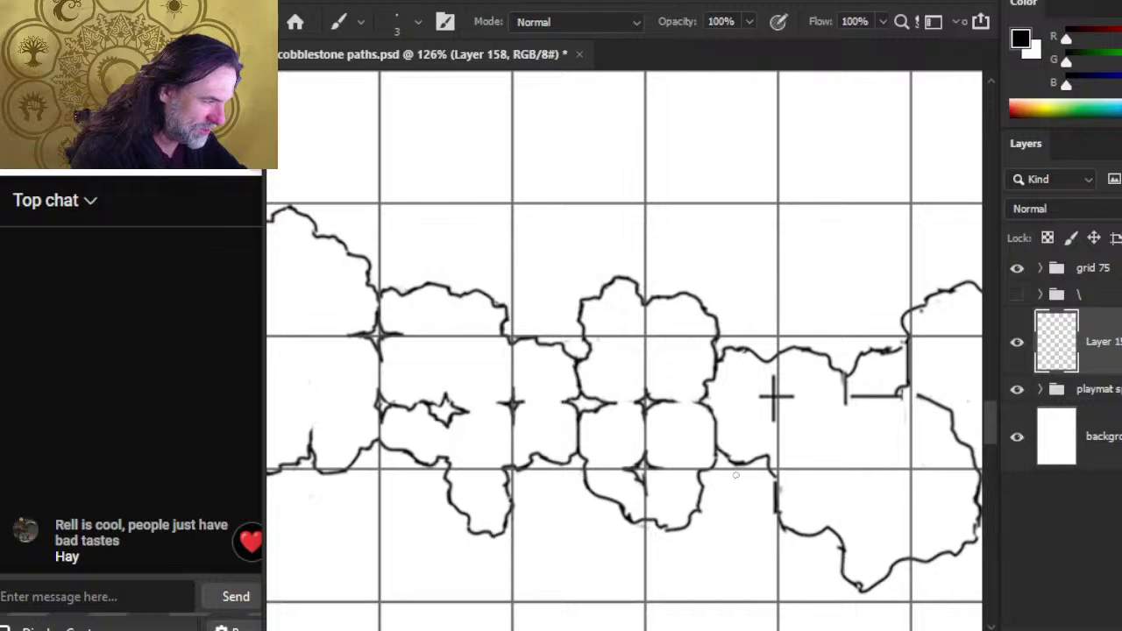
key("e")
key("b")
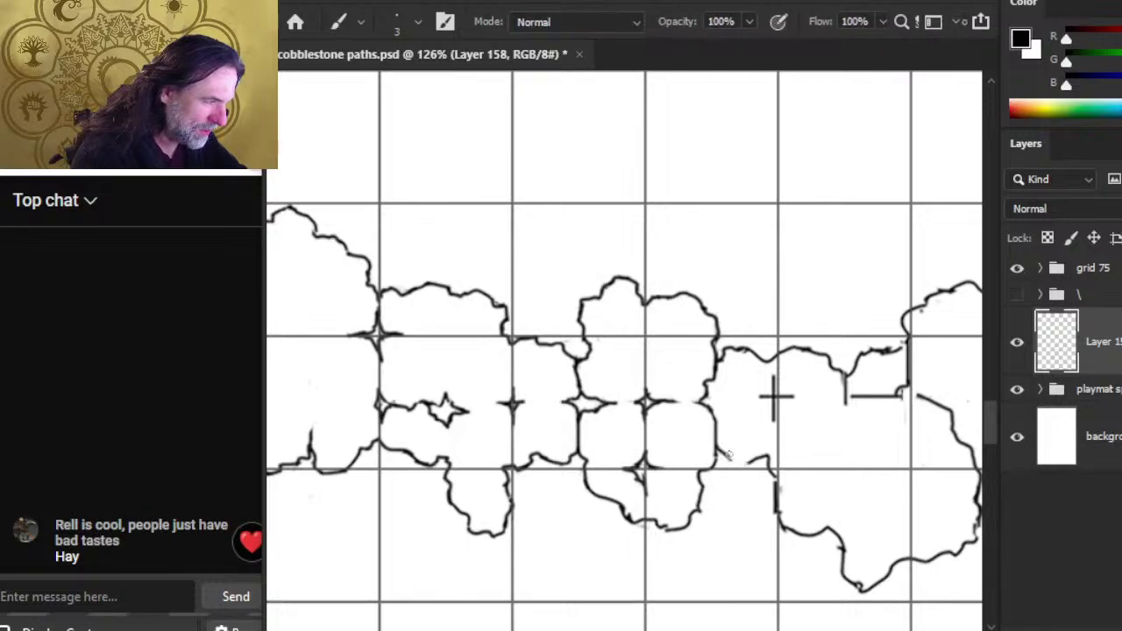
key("e")
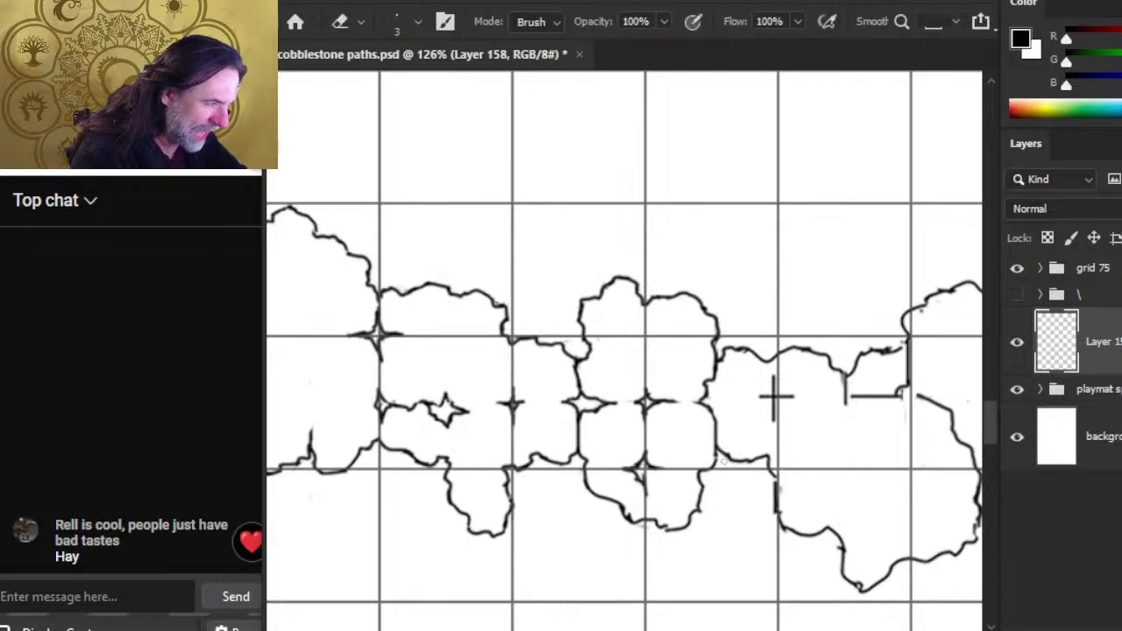
key("b")
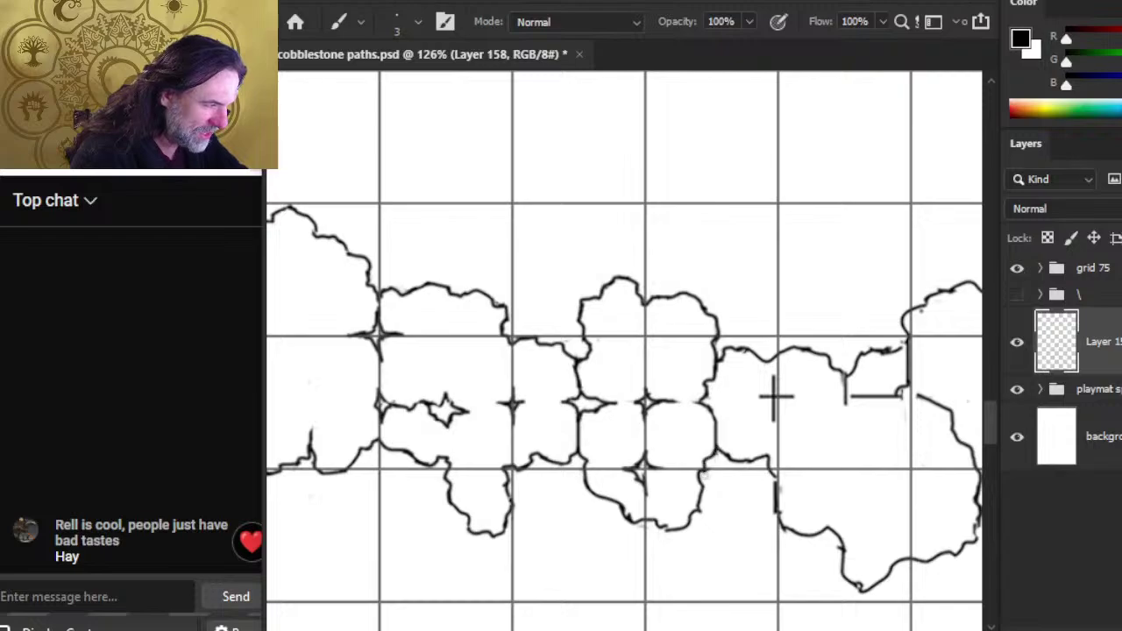
Step: Erase the cross inside the neighbouring stone and refine the corner where its top edge meets the upper stacked stone
key("e")
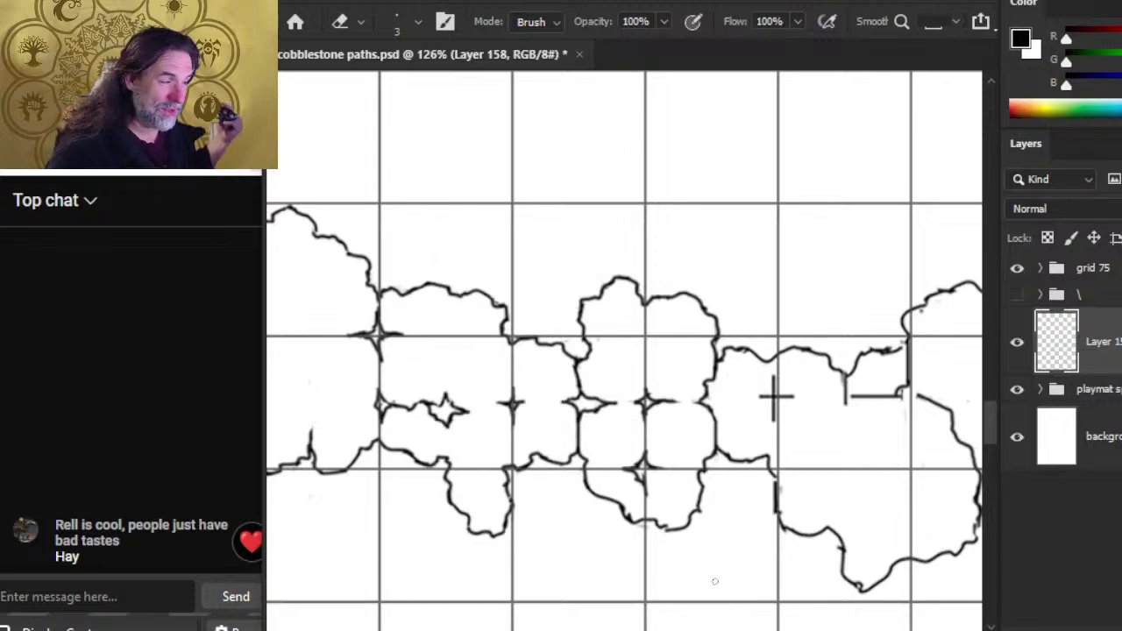
mouse_move(766, 412)
left_mouse_down()
mouse_move(625, 435)
mouse_move(648, 456)
mouse_move(647, 473)
mouse_move(641, 439)
left_mouse_up()
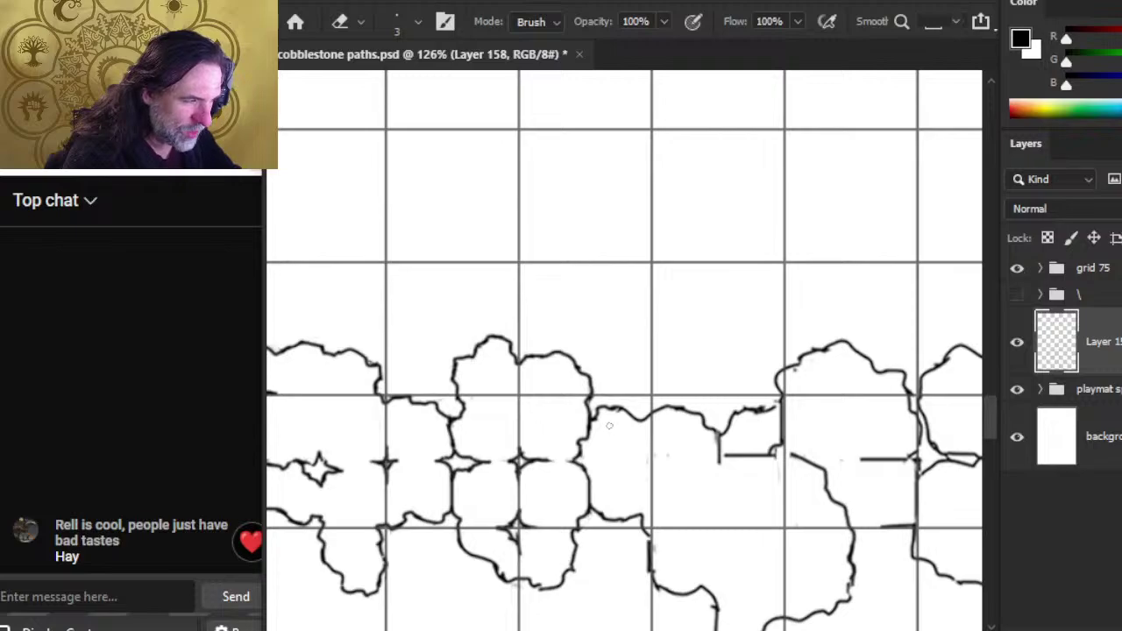
key("b")
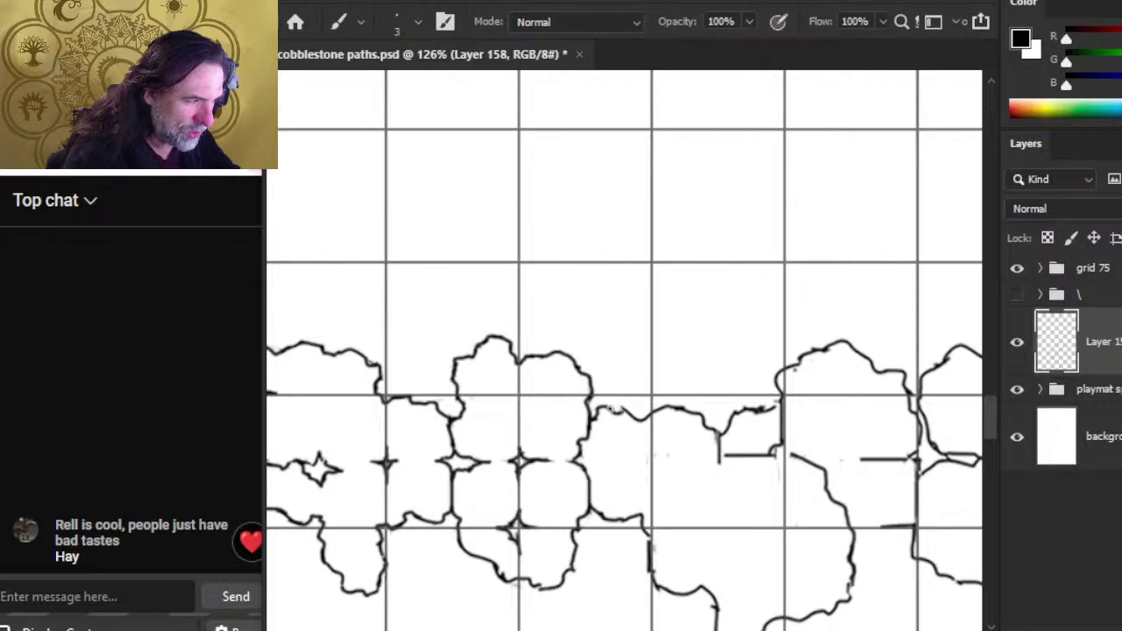
key("e")
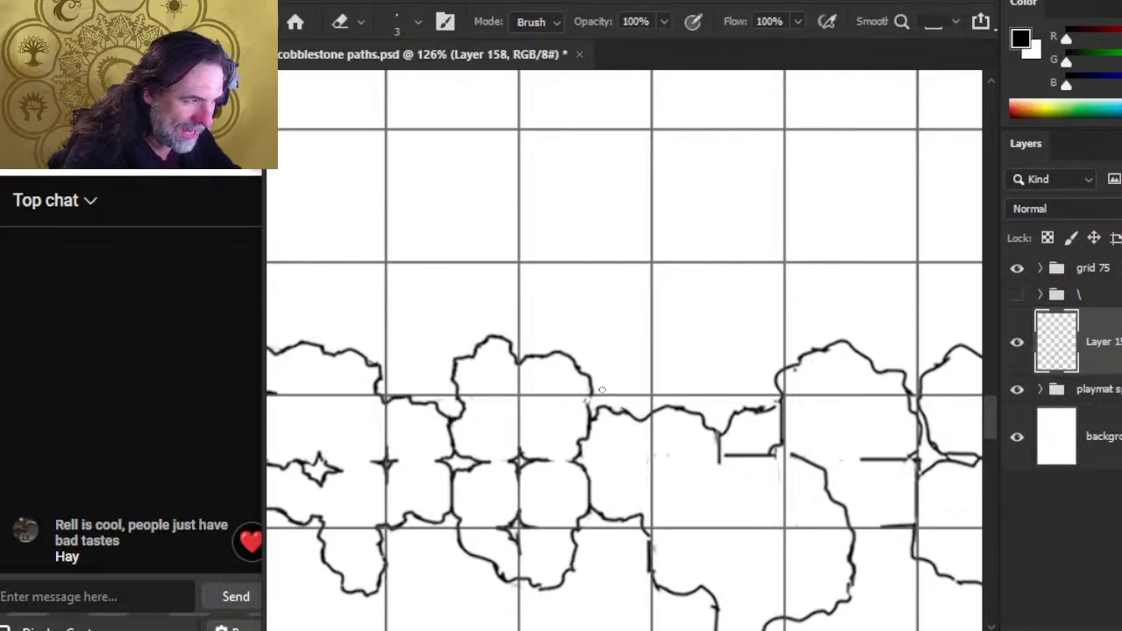
key("b")
left_click_drag(592, 394, 588, 410)
key("e")
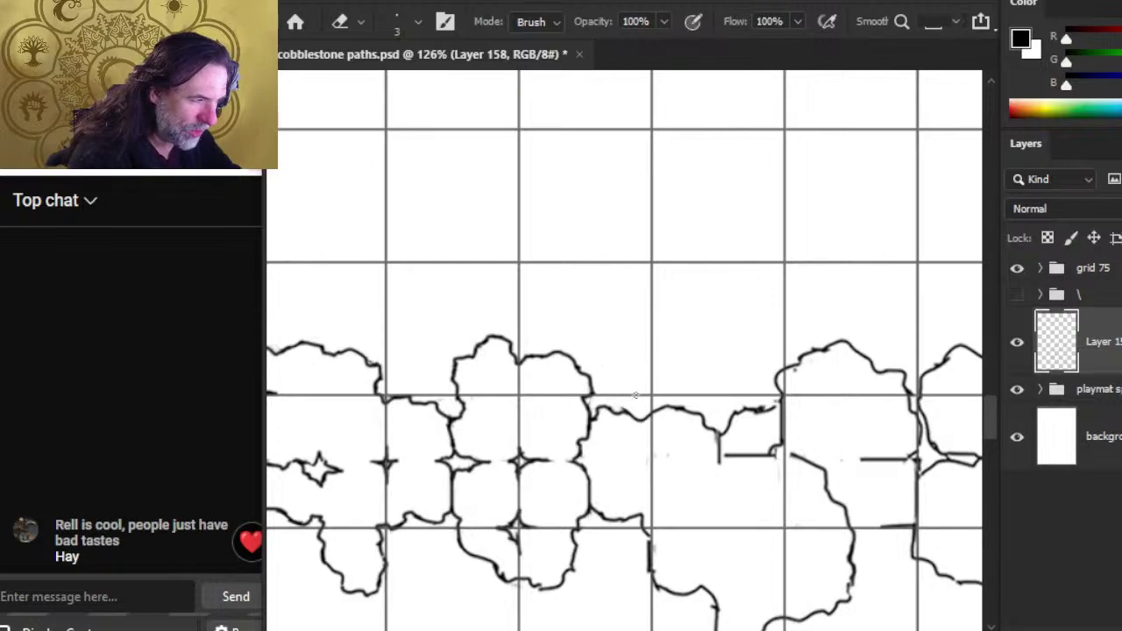
Step: Replace the smooth arch in the neighbouring stone's top edge with an uneven, stepped line descending to the notch
left_click_drag(659, 402, 712, 432)
key("b")
key("e")
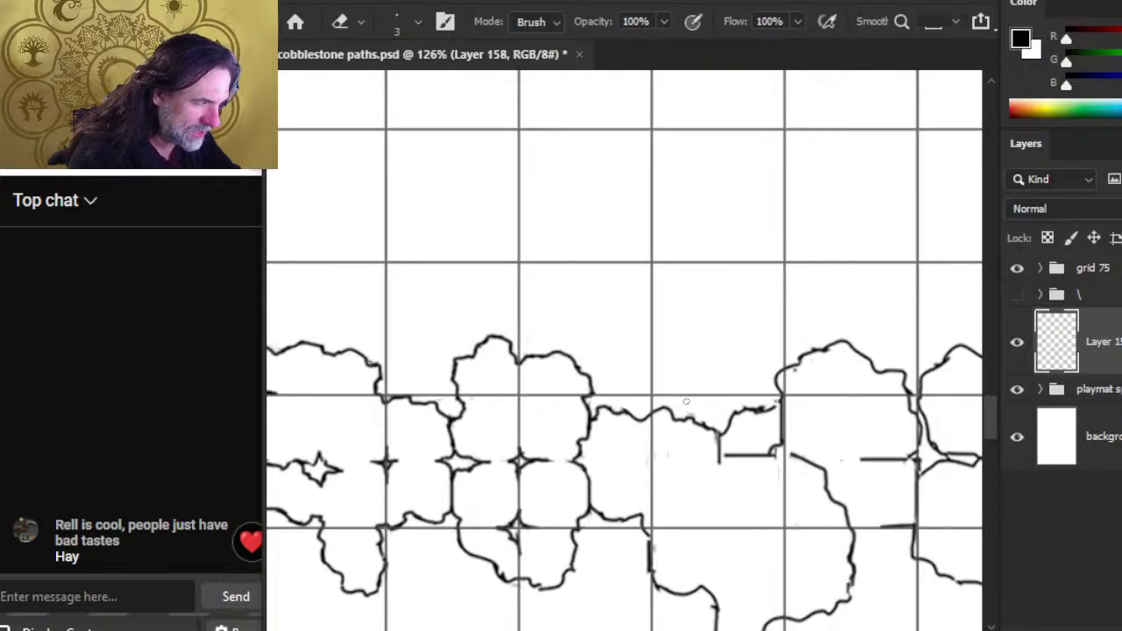
key("b")
key("e")
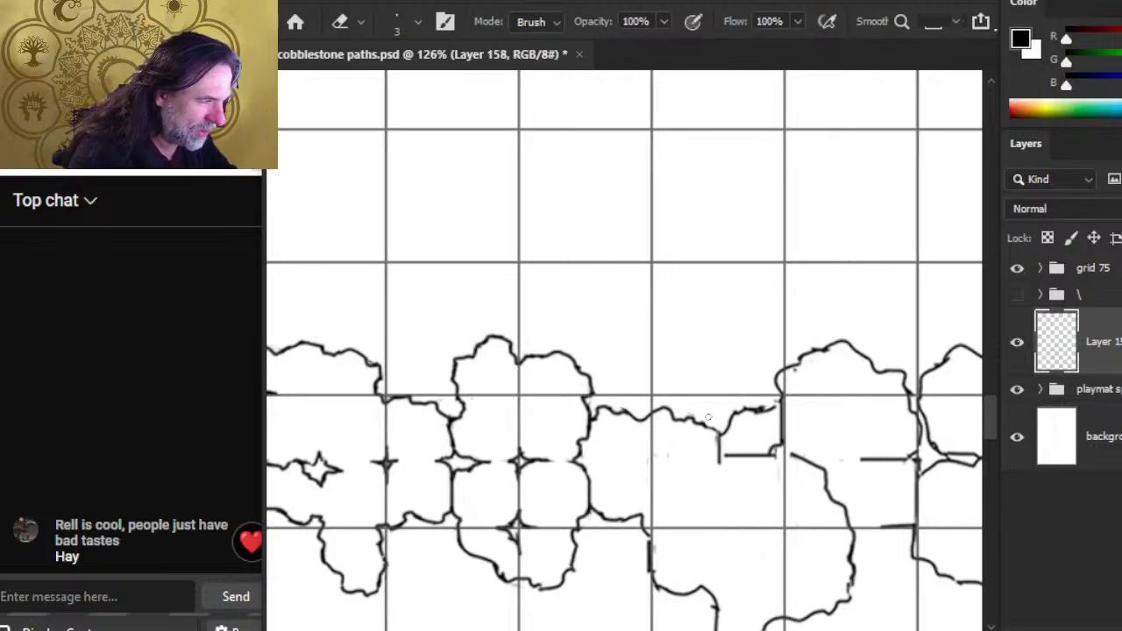
key("b")
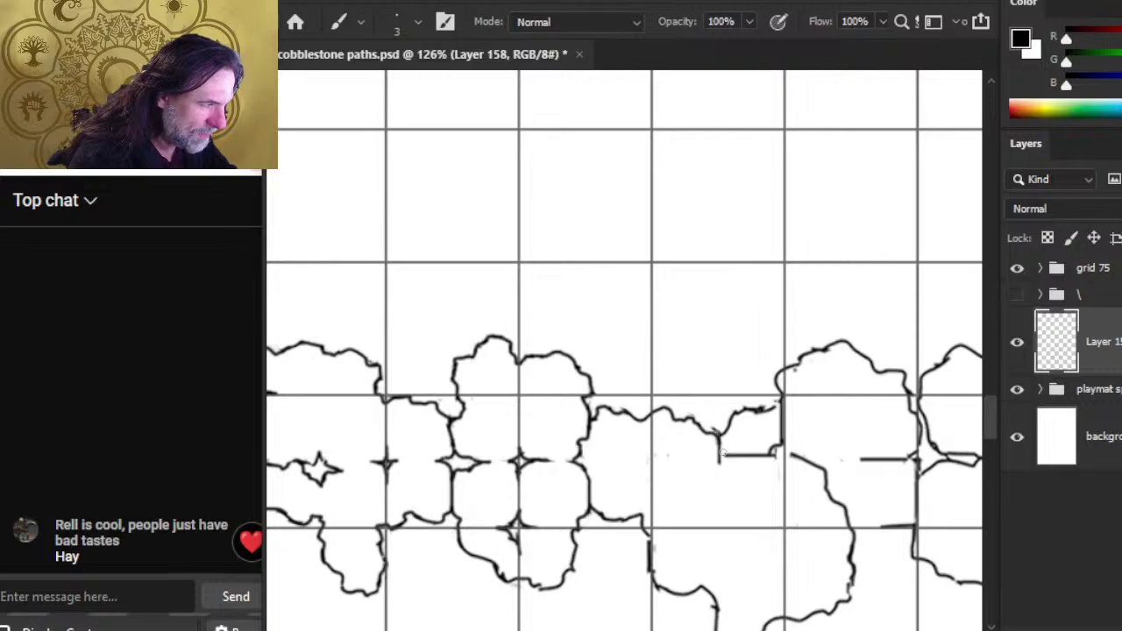
Step: Redraw the large stone's top edge beyond the notch so it rises unevenly to meet the next stone's left side
key("e")
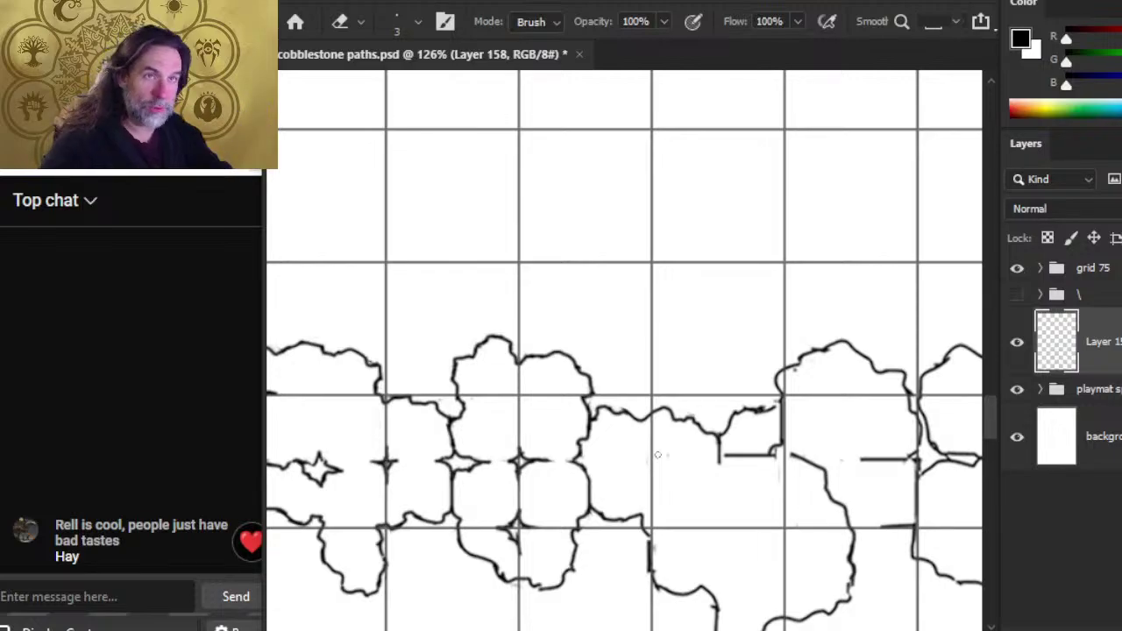
left_click_drag(730, 409, 777, 407)
key("b")
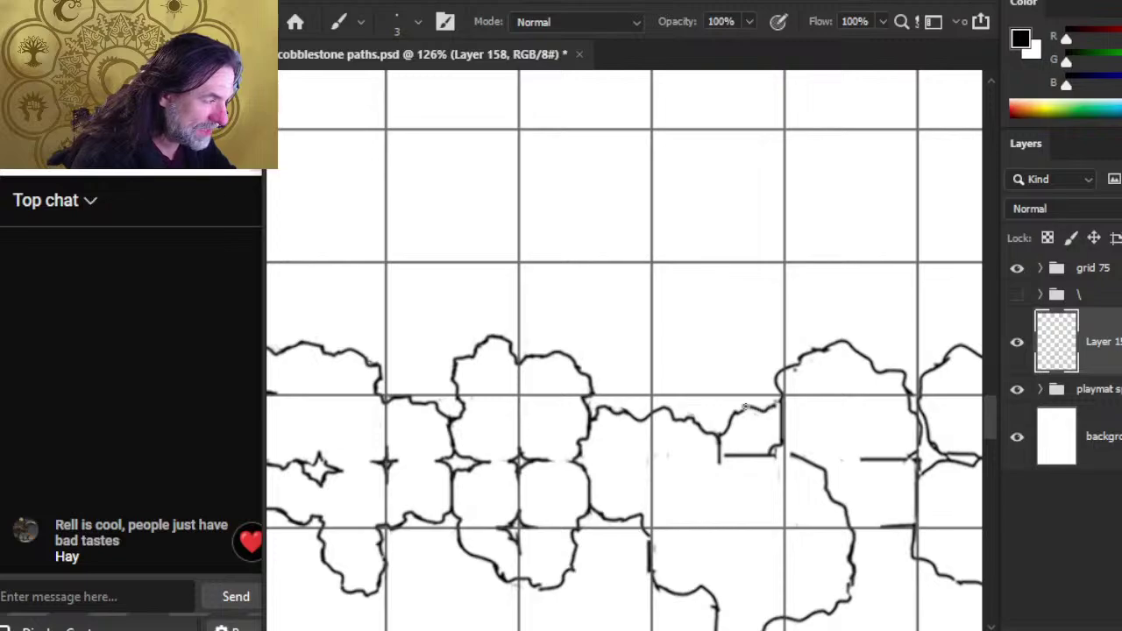
key("e")
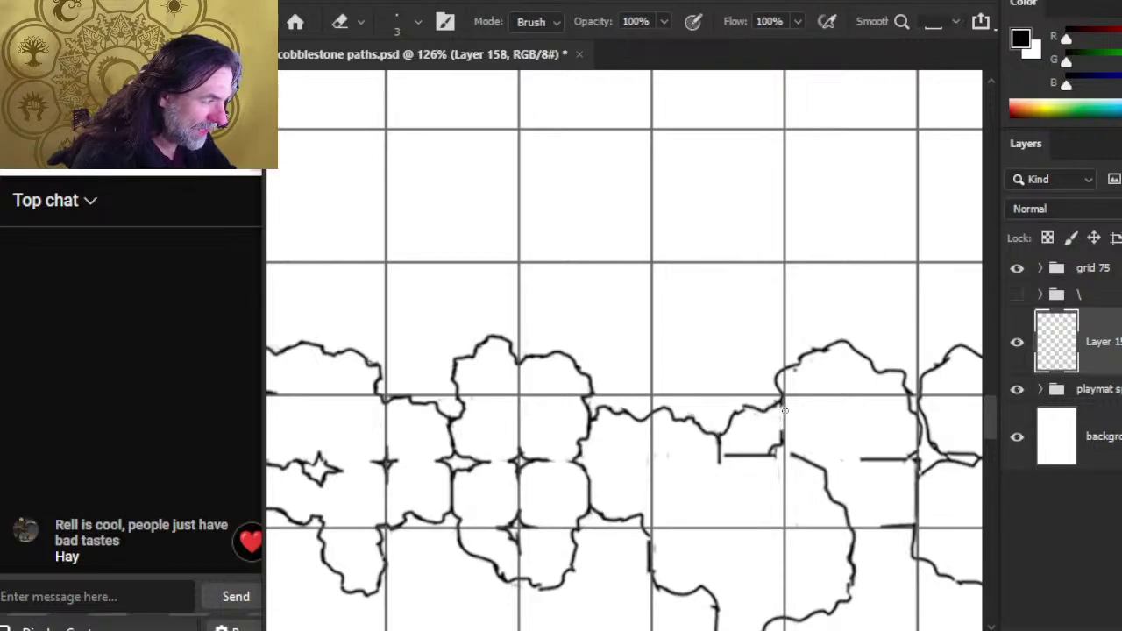
Step: Roughen the next stone's smooth upper left edge with small, irregular bumps
key("b")
left_click_drag(801, 356, 829, 344)
key("e")
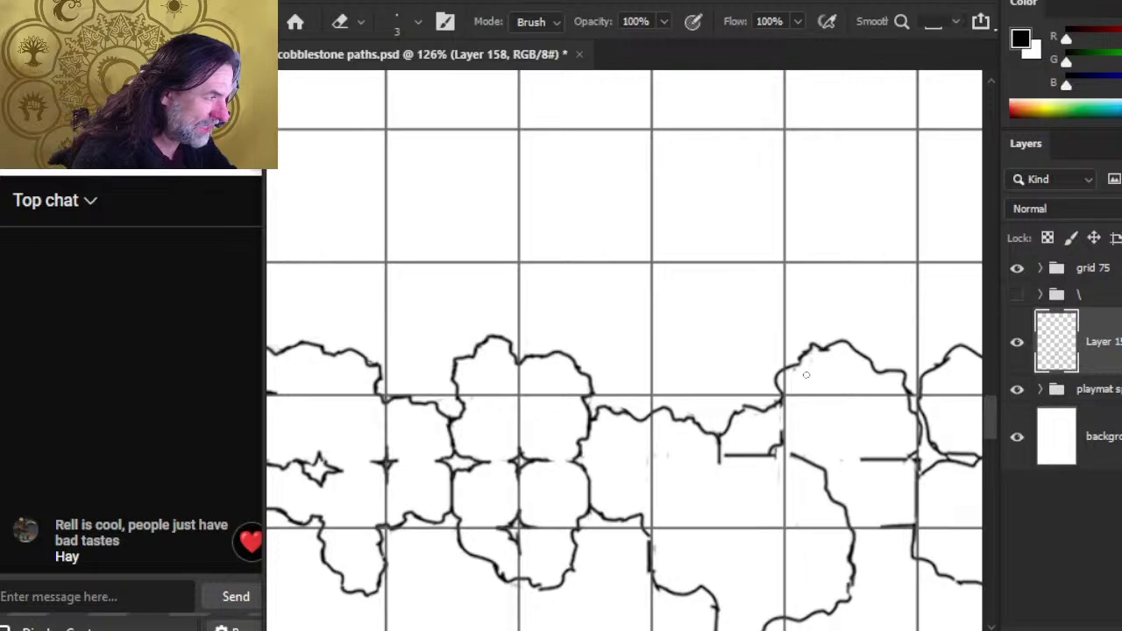
key("b")
left_click_drag(798, 356, 813, 349)
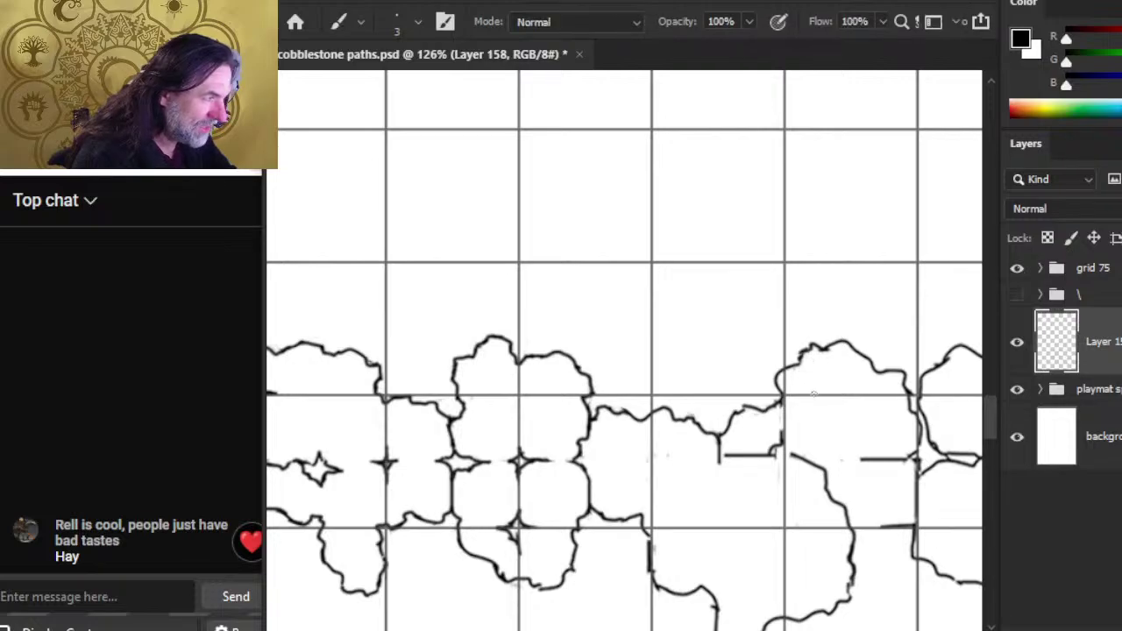
key("e")
key("b")
Step: Clean up the corner where the two stones' edges meet and replace the notch's straight vertical stroke with a sharp point
key("e")
left_click_drag(779, 391, 775, 400)
key("b")
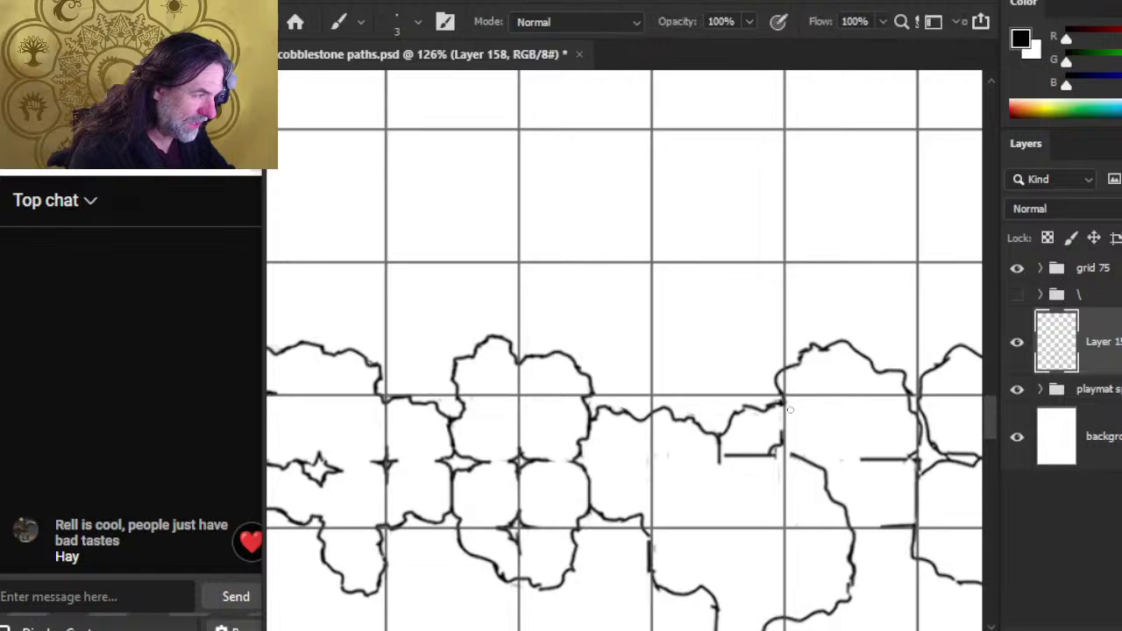
key("e")
mouse_move(721, 455)
left_mouse_down()
mouse_move(733, 454)
mouse_move(720, 452)
mouse_move(733, 434)
left_mouse_up()
key("b")
key("e")
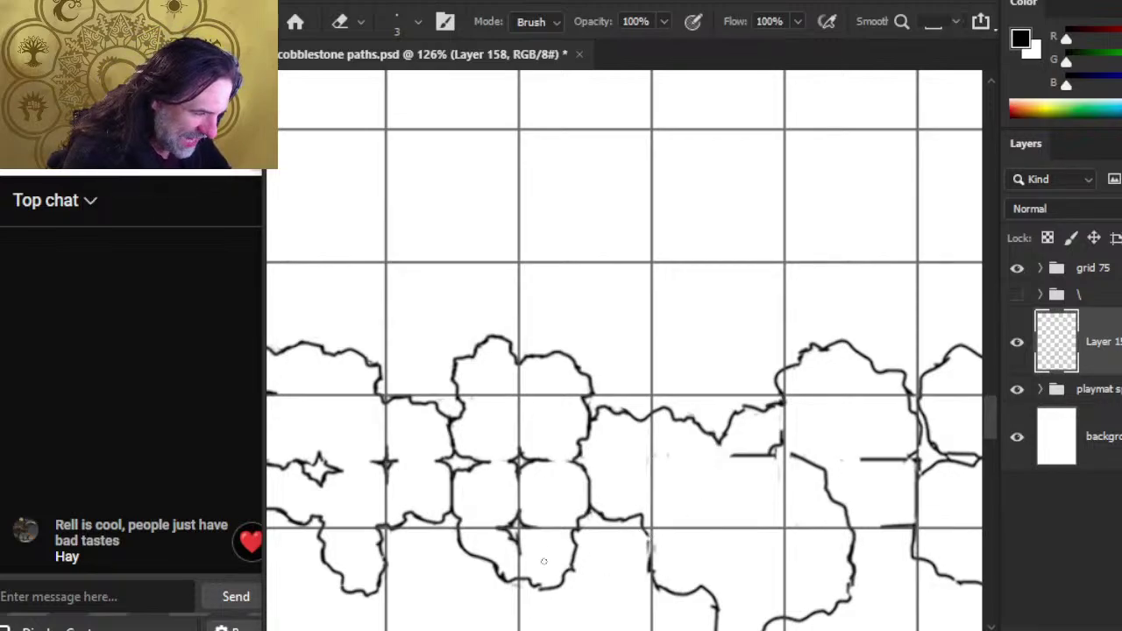
Step: Erase and redraw the lower left part of the bottom edge on the stacked stones' lowest lobe
left_click_drag(570, 570, 558, 586)
left_click_drag(580, 512, 645, 438)
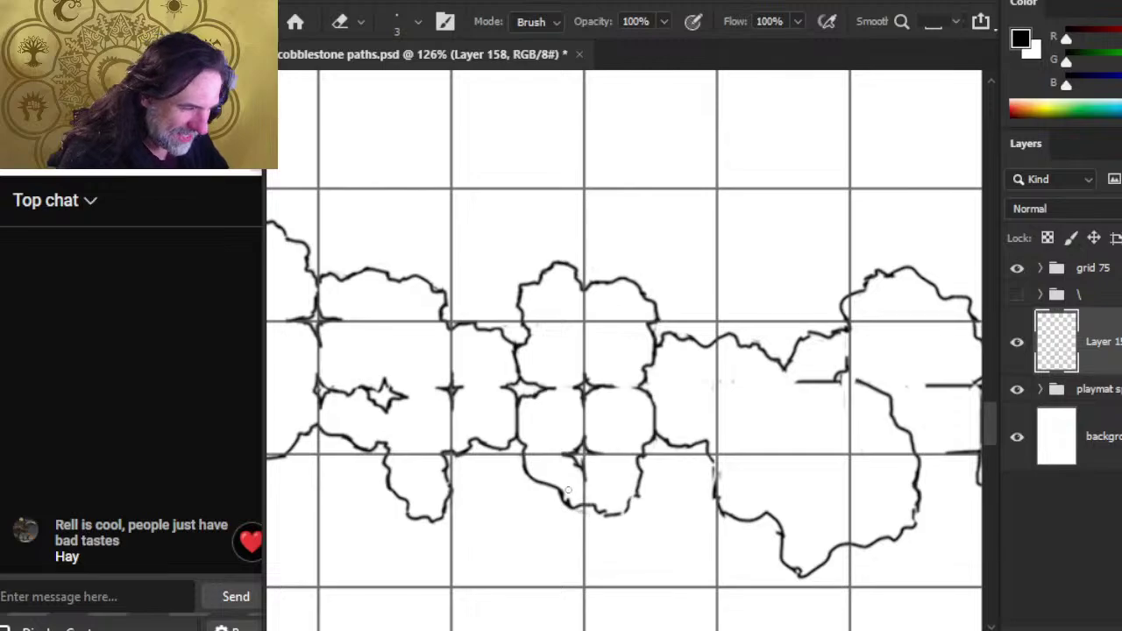
mouse_move(568, 496)
left_mouse_down()
mouse_move(562, 506)
mouse_move(565, 496)
mouse_move(582, 509)
left_mouse_up()
key("b")
key("e")
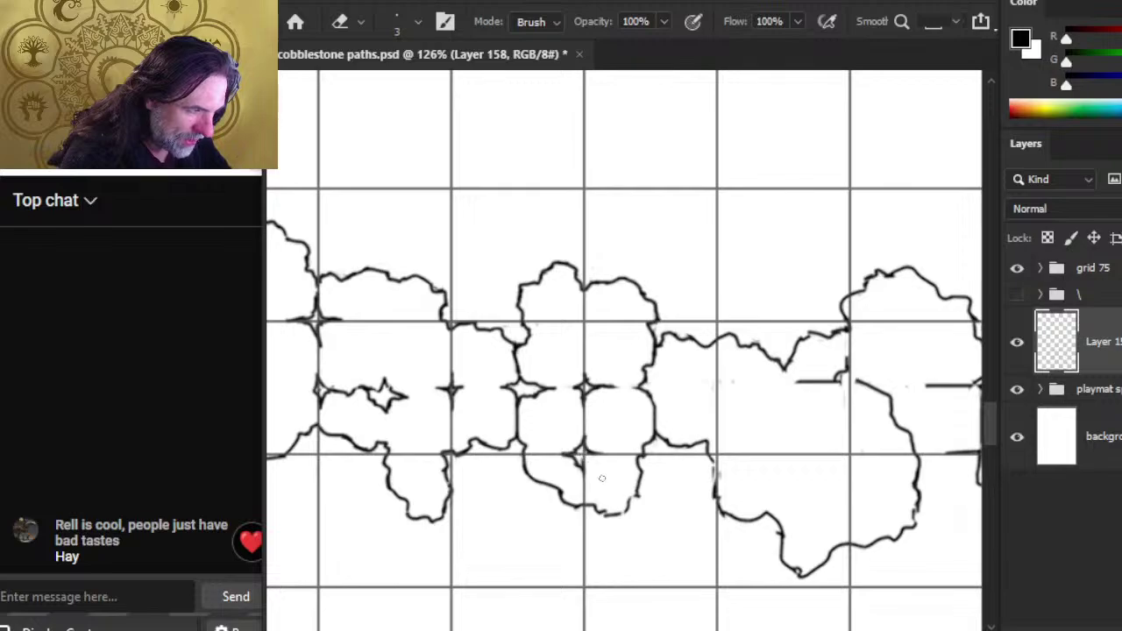
key("b")
key("e")
key("b")
key("e")
Step: Close the lowest lobe's bottom edge with an angular lower right corner and finish the star-shaped gap above it
mouse_move(592, 507)
left_mouse_down()
mouse_move(576, 508)
mouse_move(628, 519)
mouse_move(622, 502)
mouse_move(636, 501)
mouse_move(624, 517)
mouse_move(618, 509)
left_mouse_up()
key("b")
key("e")
key("b")
key("e")
key("b")
key("e")
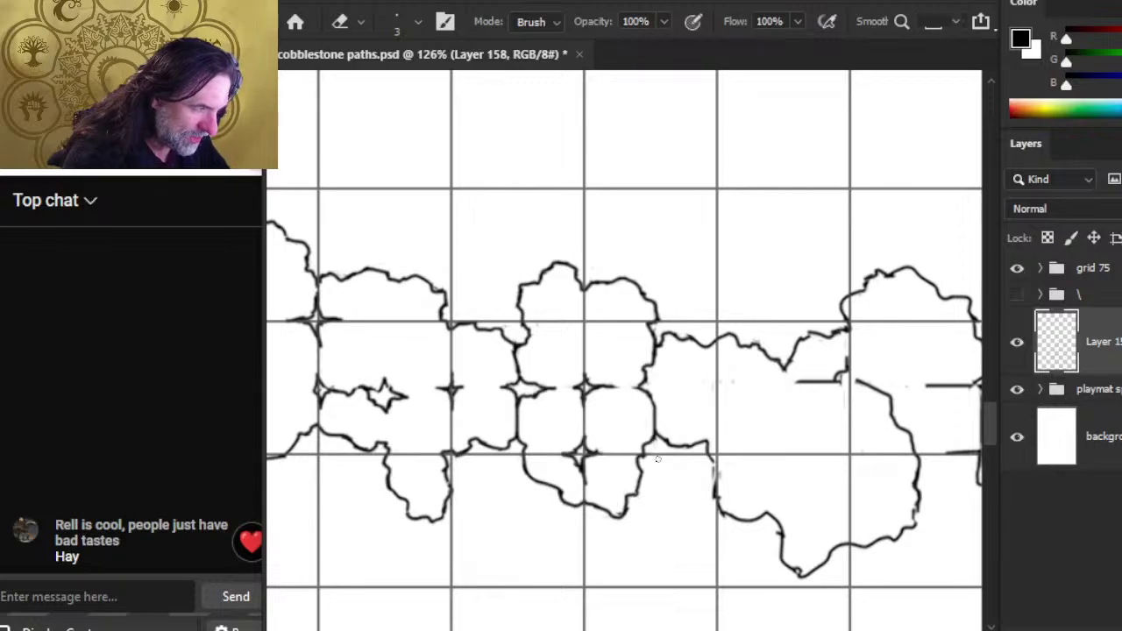
Step: Join the large stone's broken left side below its step and touch up its bottom edge beside the stacked stones
key("b")
left_click_drag(709, 453, 718, 511)
key("e")
key("b")
key("e")
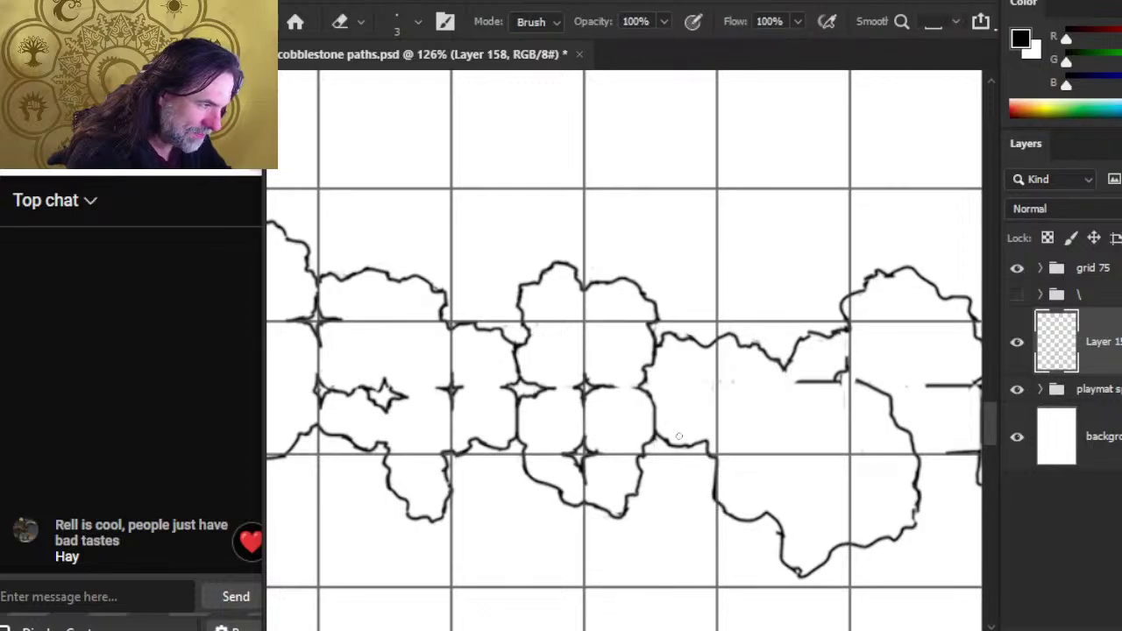
key("b")
mouse_move(659, 438)
left_mouse_down()
mouse_move(679, 449)
mouse_move(664, 448)
left_mouse_up()
key("e")
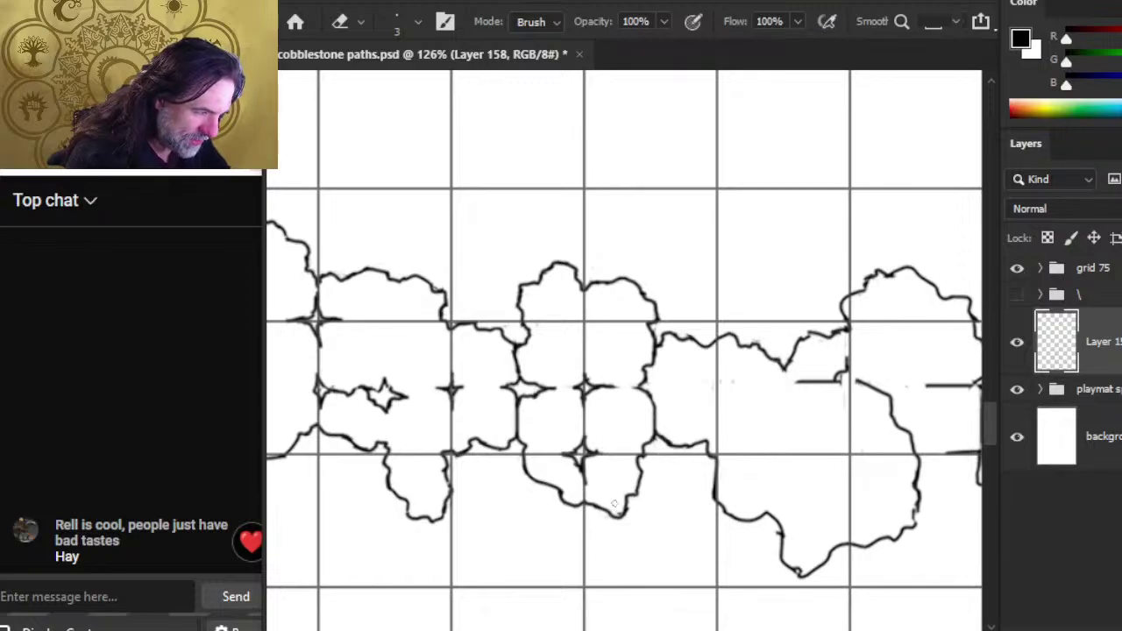
Step: Trim and redraw the pointed lower right corner of the stacked stones' lowest lobe
left_click_drag(618, 507, 624, 515)
key("b")
key("e")
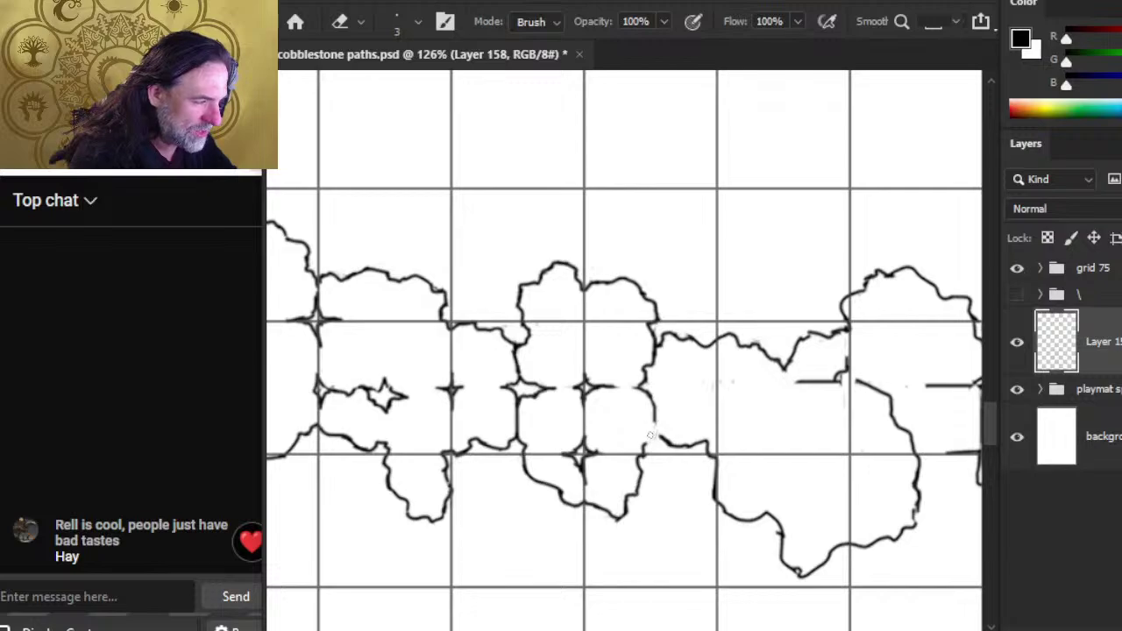
Step: Erase and redraw the junction where the large stone's bottom edge meets the lower right side of the stacked stones
left_click_drag(655, 443, 664, 428)
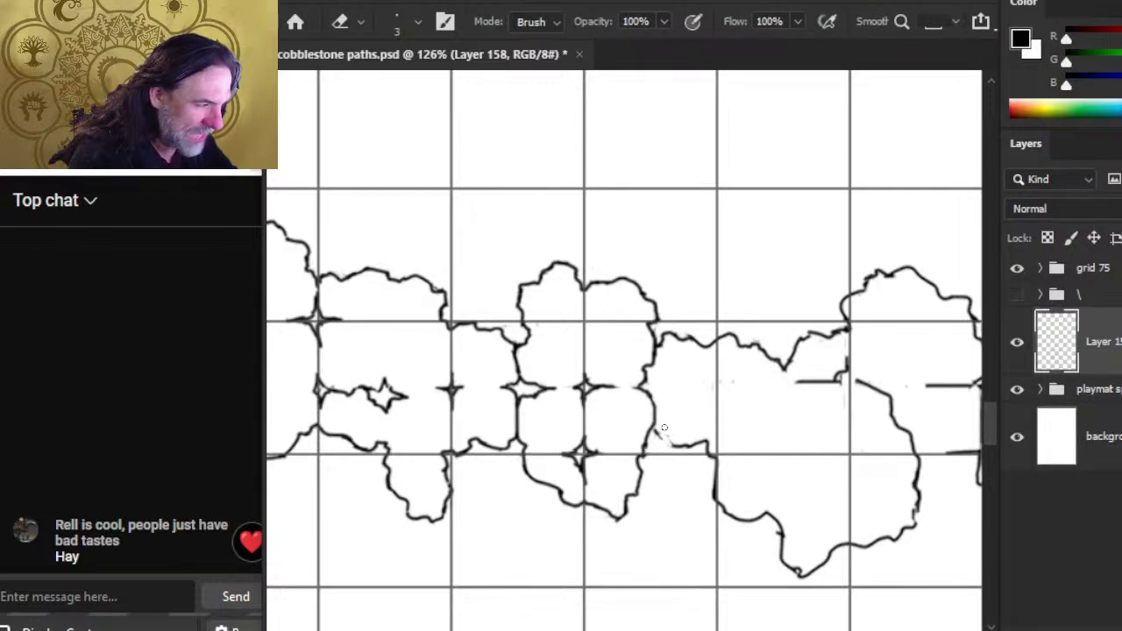
key("b")
key("e")
key("b")
key("e")
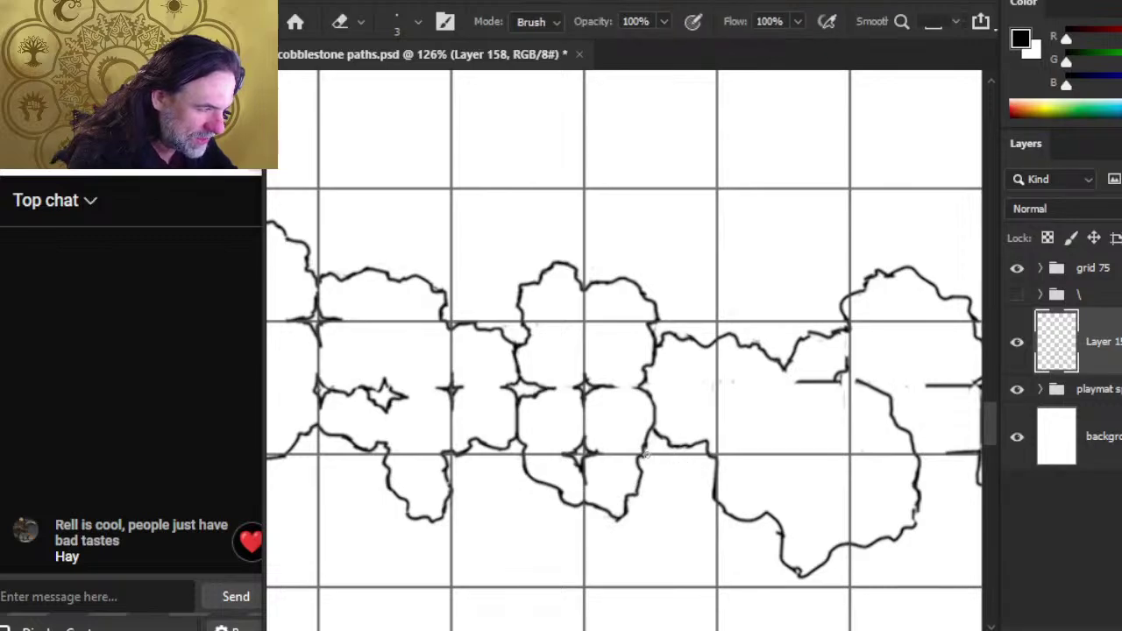
key("b")
key("e")
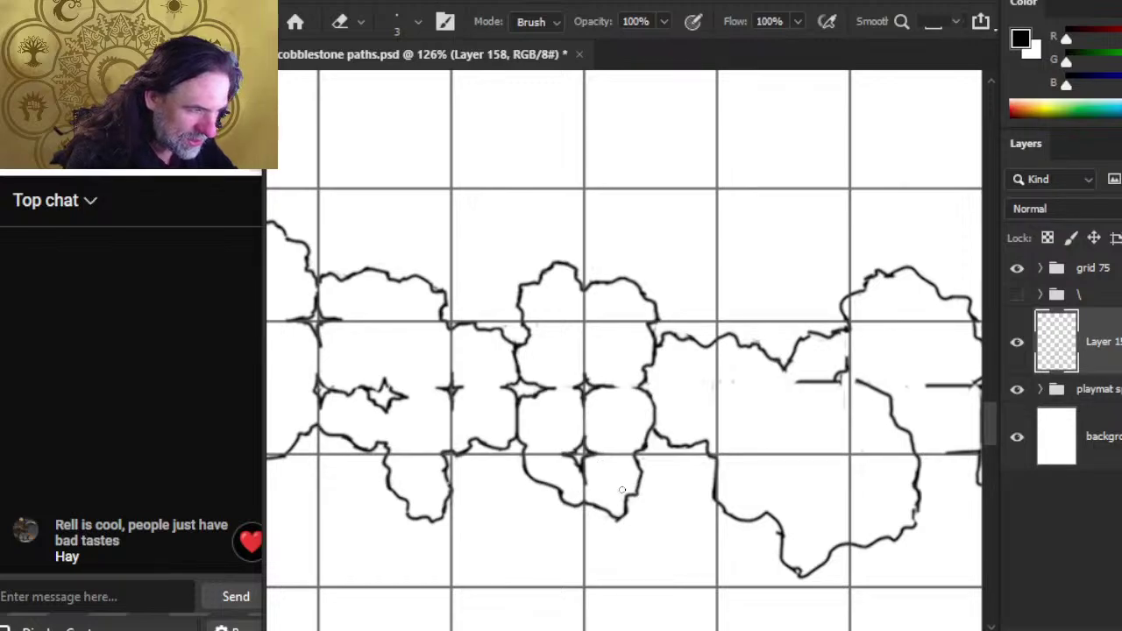
Step: Smooth and thicken the large stone's short bottom edge running from the stacked stones to its downward step
key("z")
scroll(647, 477, "down", 3)
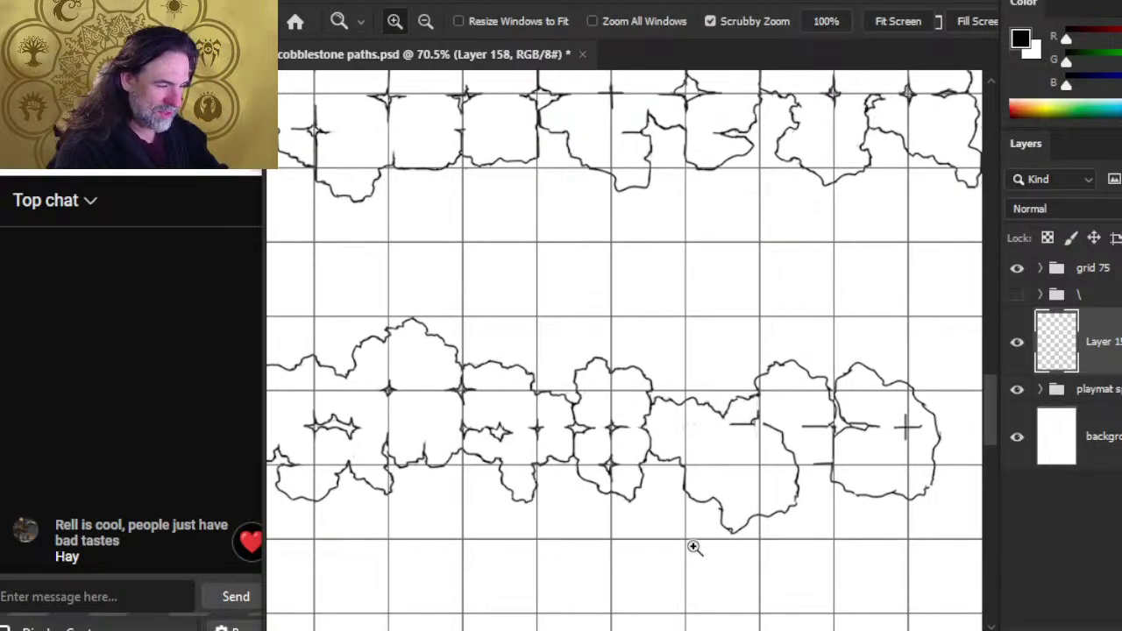
scroll(694, 547, "down", 2)
left_click_drag(701, 570, 661, 426)
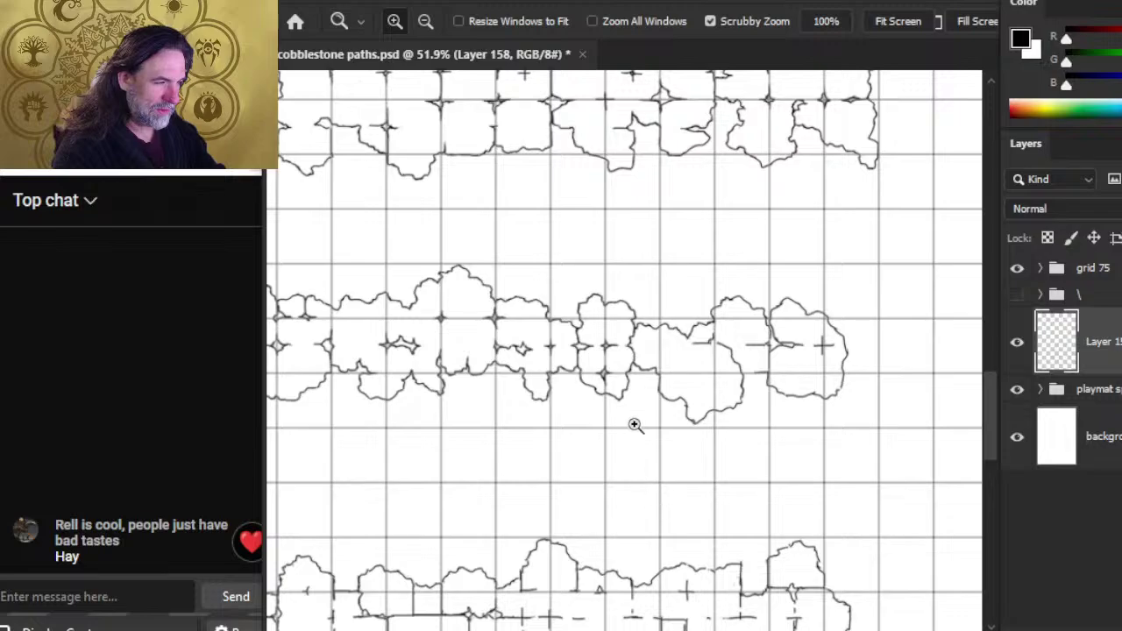
scroll(631, 440, "up", 6)
key("e")
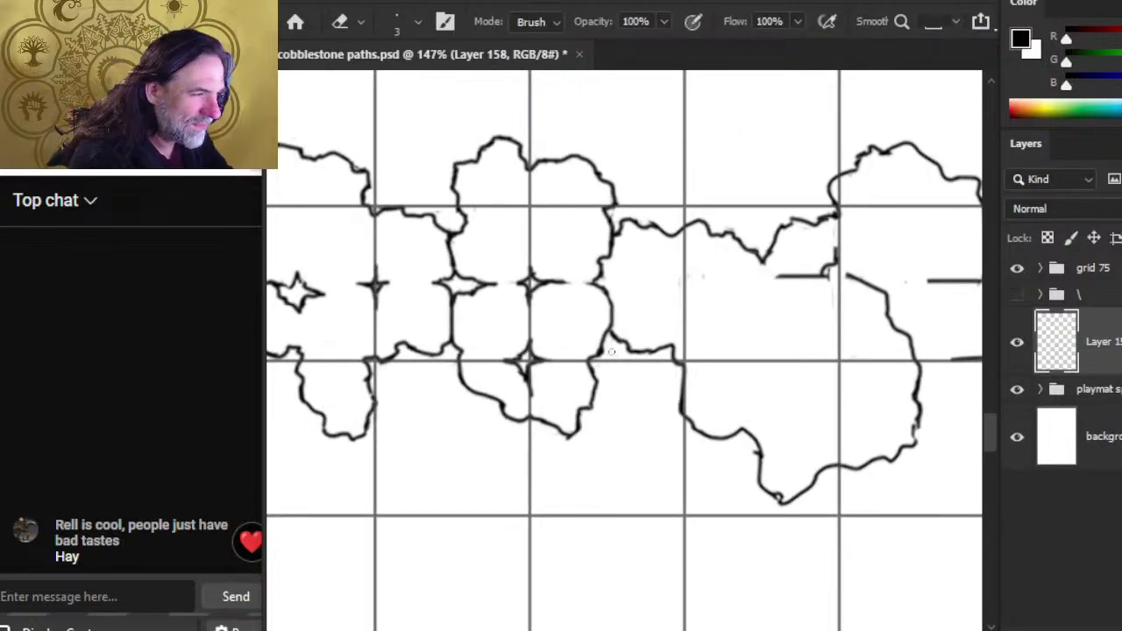
key("b")
key("e")
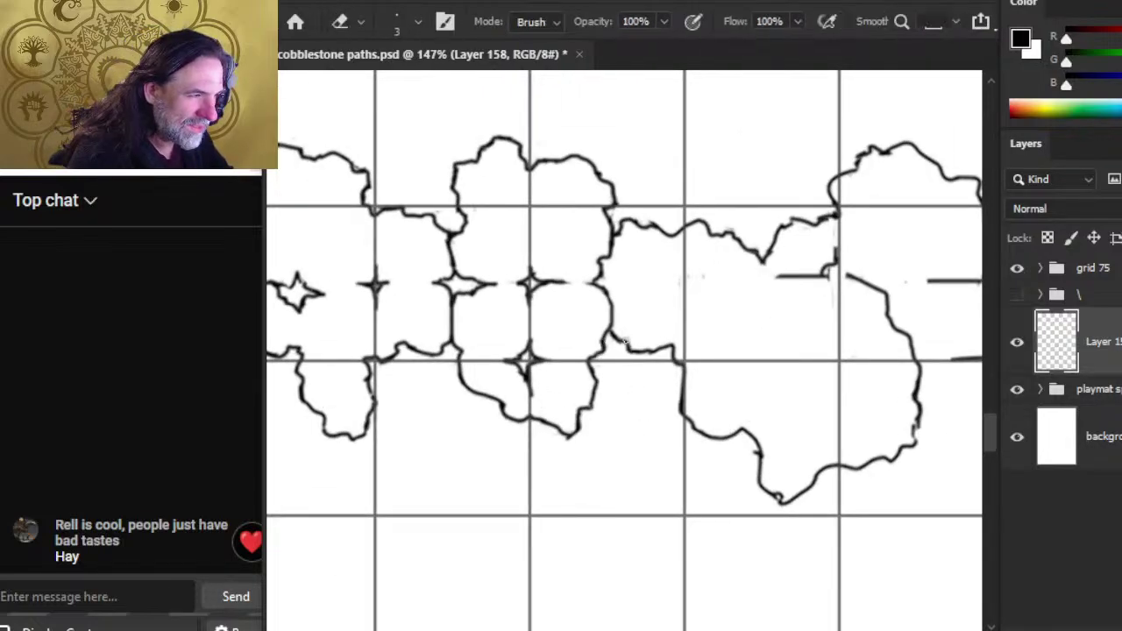
key("b")
key("e")
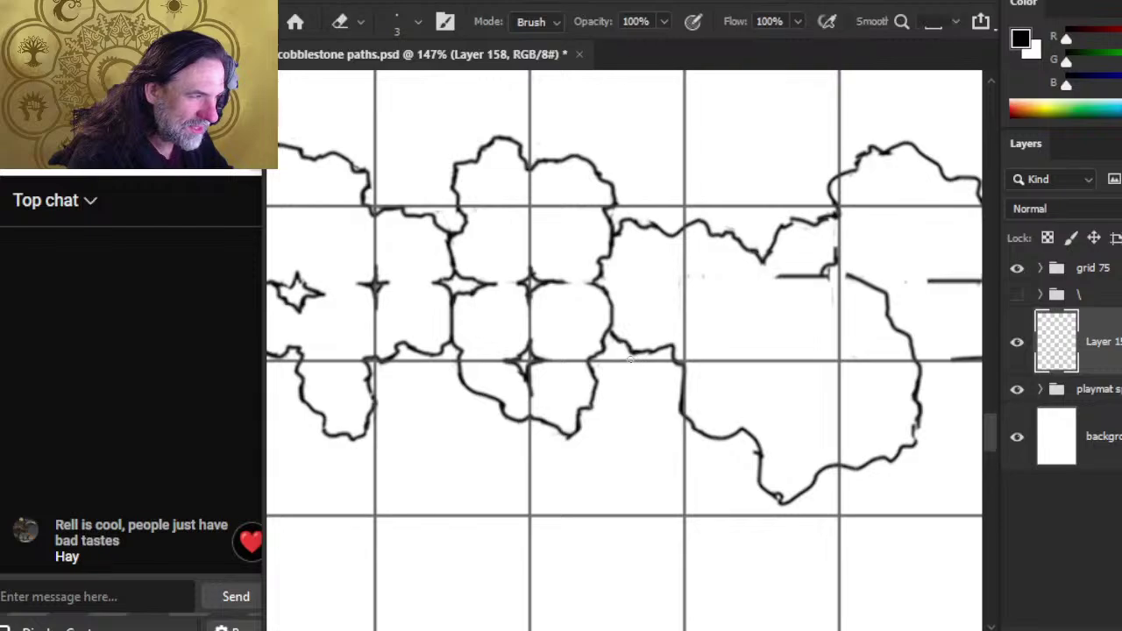
key("b")
key("e")
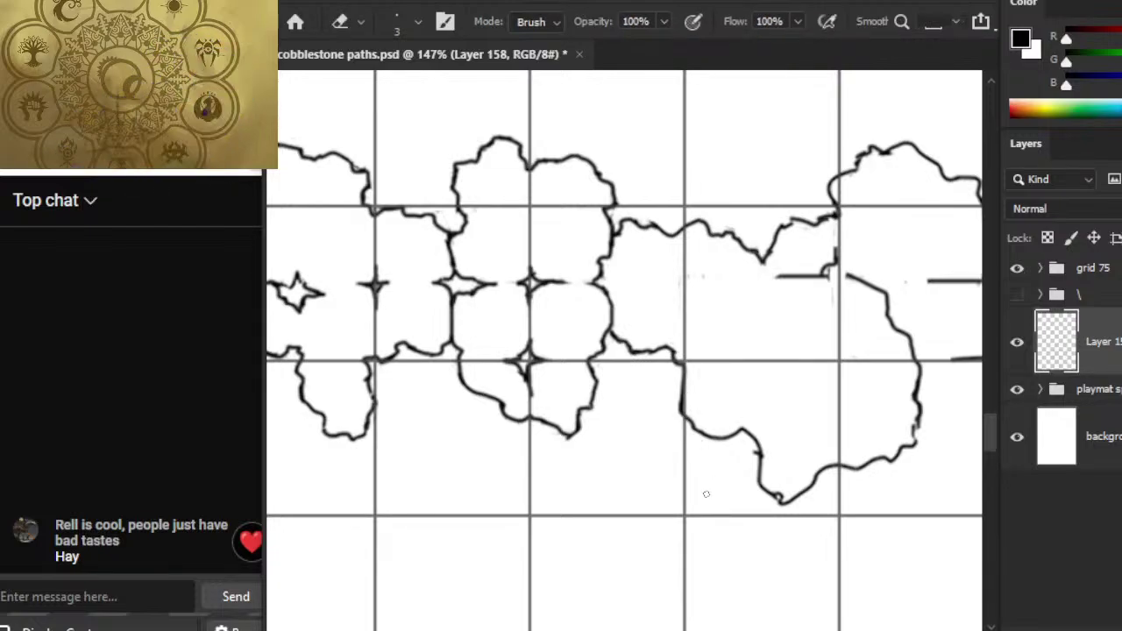
Step: Replace the straight vertical left side of the large stone's lower part with an uneven, bumpy line
left_click_drag(687, 360, 682, 417)
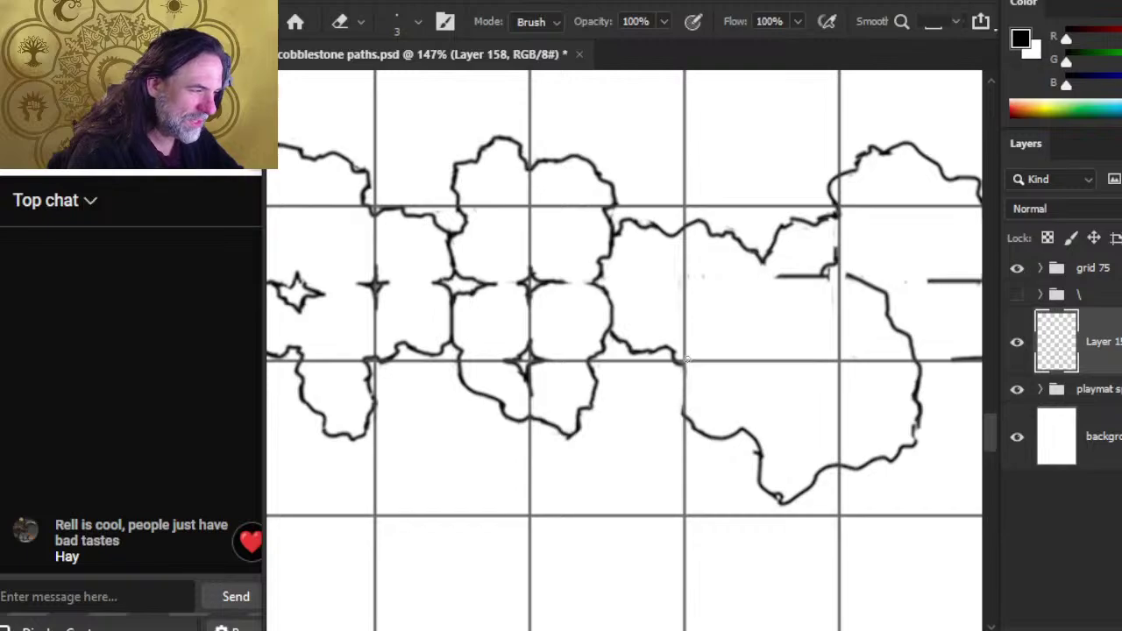
key("b")
mouse_move(684, 365)
left_mouse_down()
mouse_move(691, 428)
mouse_move(762, 469)
mouse_move(746, 430)
mouse_move(715, 437)
mouse_move(734, 429)
mouse_move(754, 449)
mouse_move(760, 480)
mouse_move(646, 406)
left_mouse_up()
key("e")
key("b")
key("e")
Step: Erase the looped tip at the large stone's lowest point and refine the stepped edge leading down to it
mouse_move(742, 434)
left_mouse_down()
mouse_move(435, 488)
mouse_move(659, 403)
left_mouse_up()
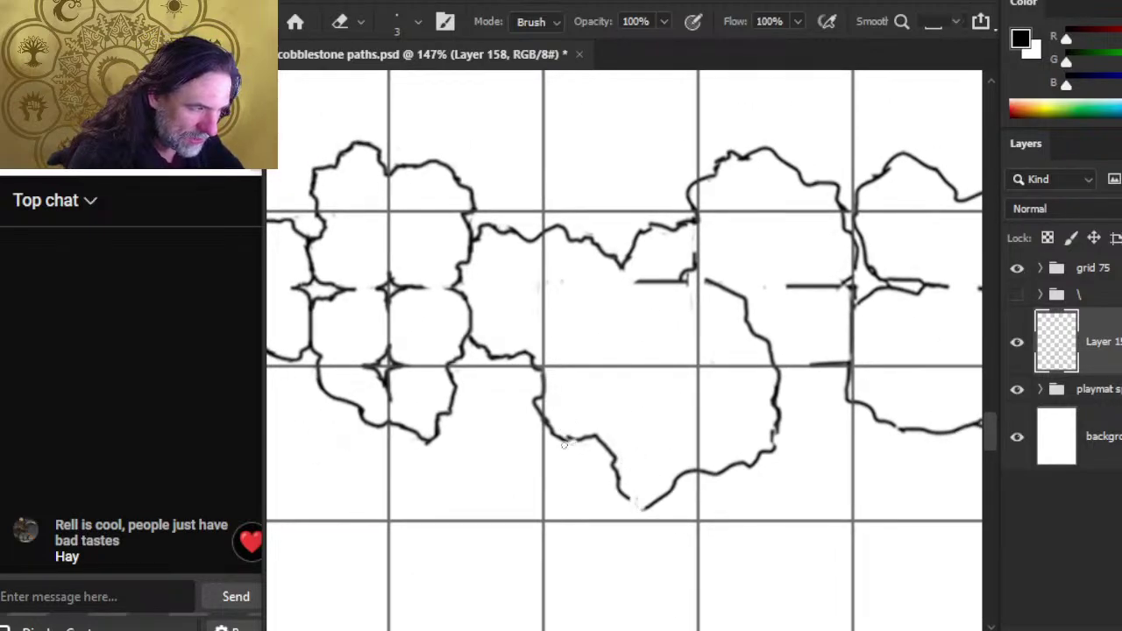
key("b")
key("e")
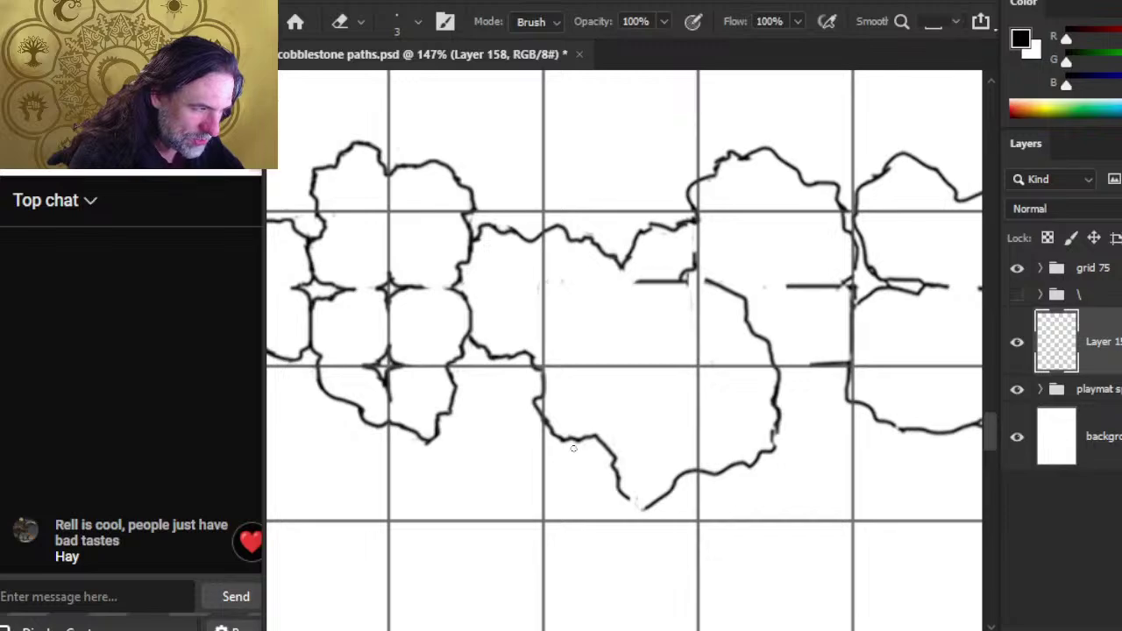
key("b")
key("e")
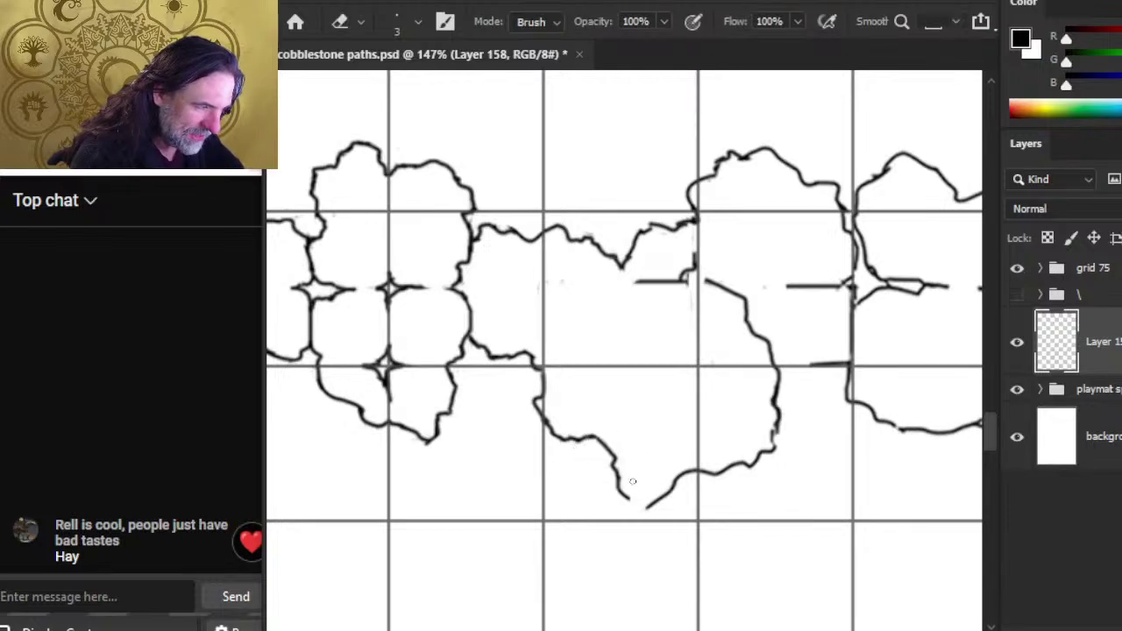
Step: Redraw the large stone's lowest point as a rounded lobe with a slightly dented underside
key("b")
mouse_move(613, 470)
left_mouse_down()
mouse_move(620, 497)
mouse_move(668, 494)
left_mouse_up()
key("e")
key("b")
key("e")
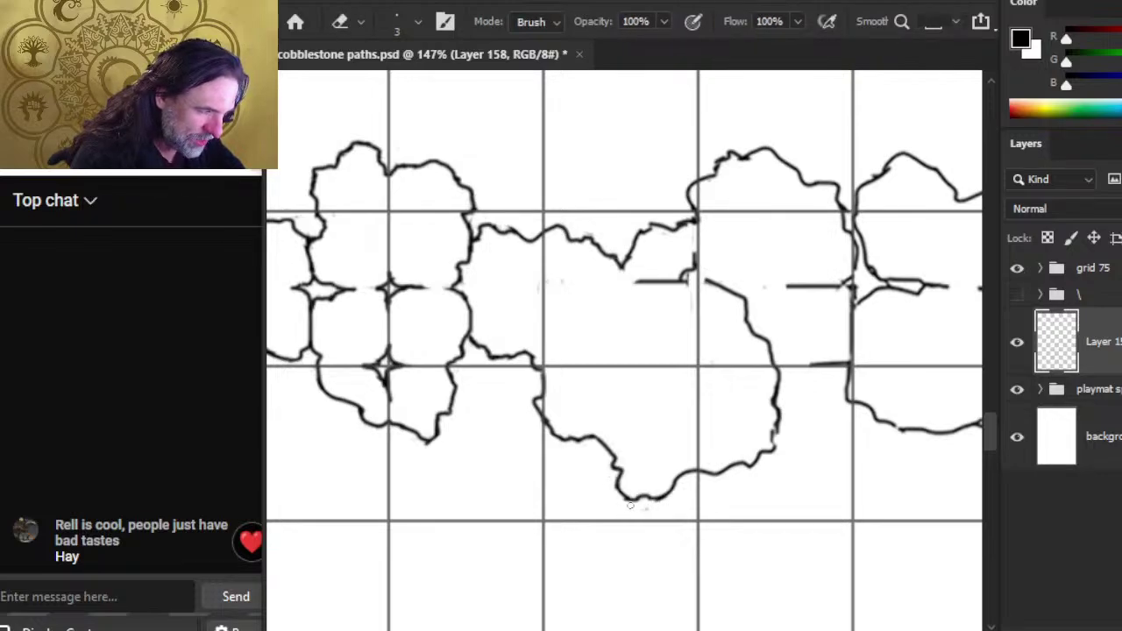
key("b")
left_click_drag(622, 495, 646, 499)
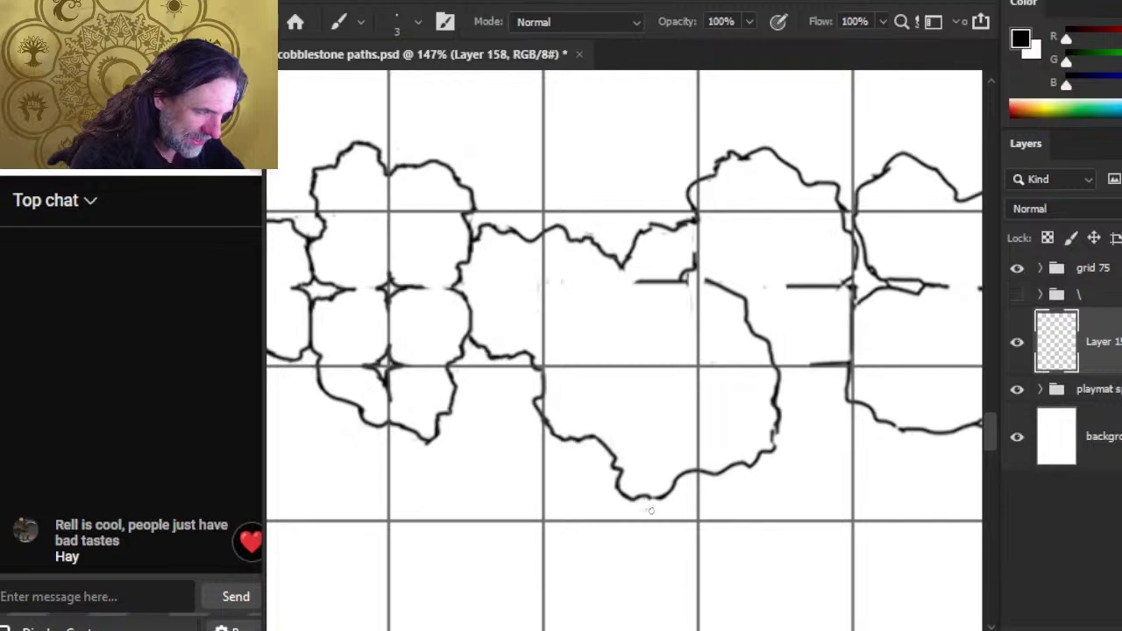
key("e")
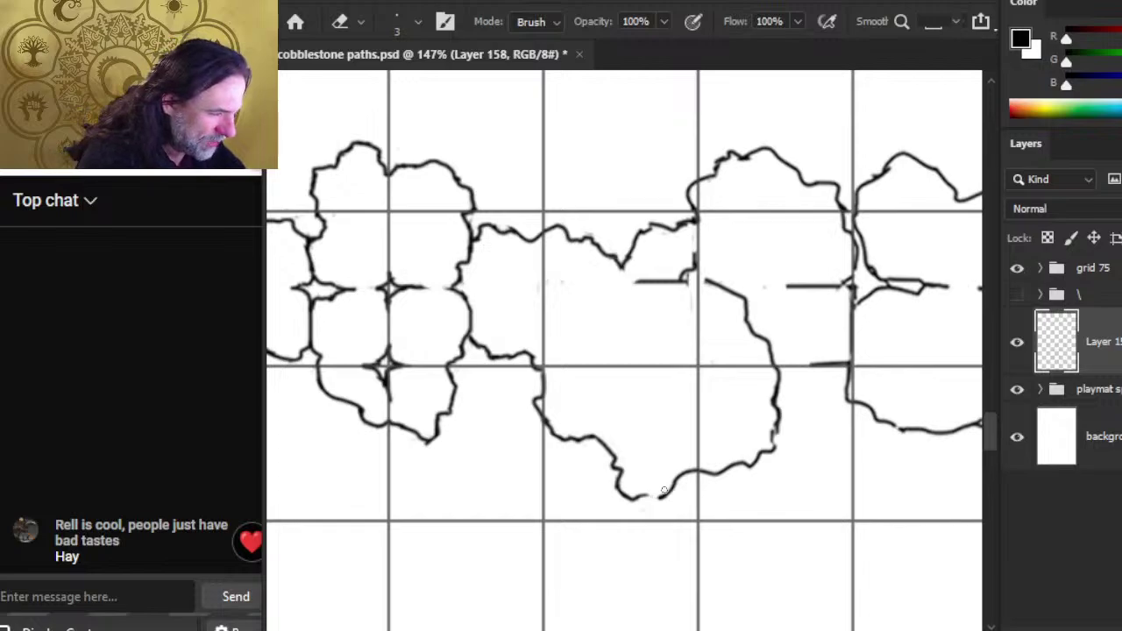
key("b")
left_click_drag(632, 500, 666, 501)
key("e")
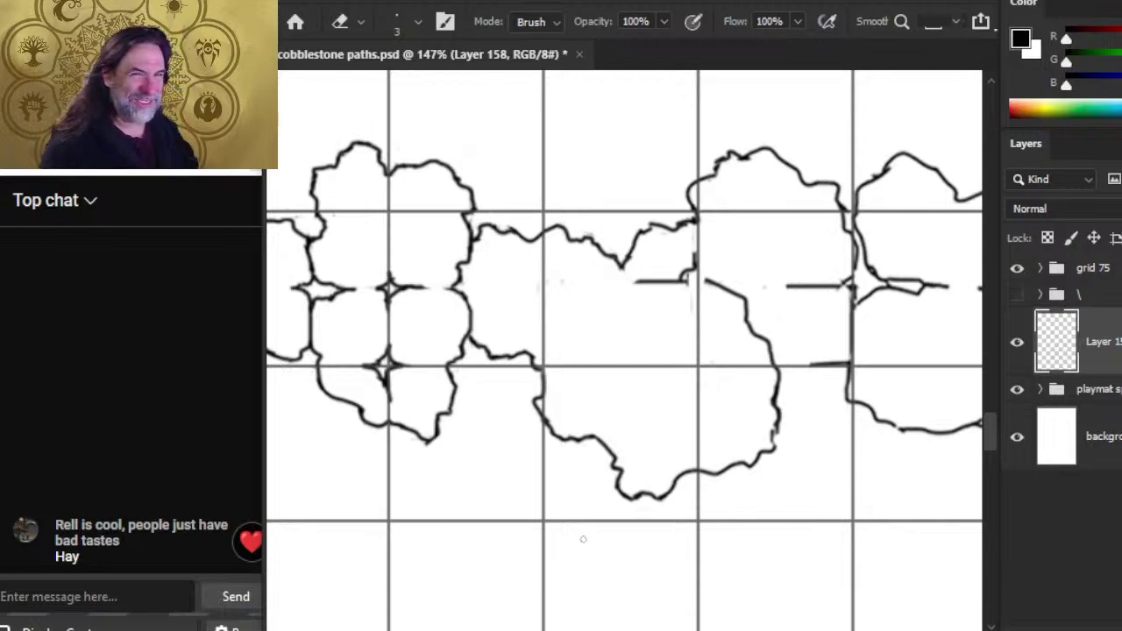
Step: Redraw the large stone's bottom edge from the lobe towards its lower right corner with a notch and small steps
mouse_move(684, 474)
left_mouse_down()
mouse_move(675, 467)
mouse_move(690, 471)
left_mouse_up()
key("b")
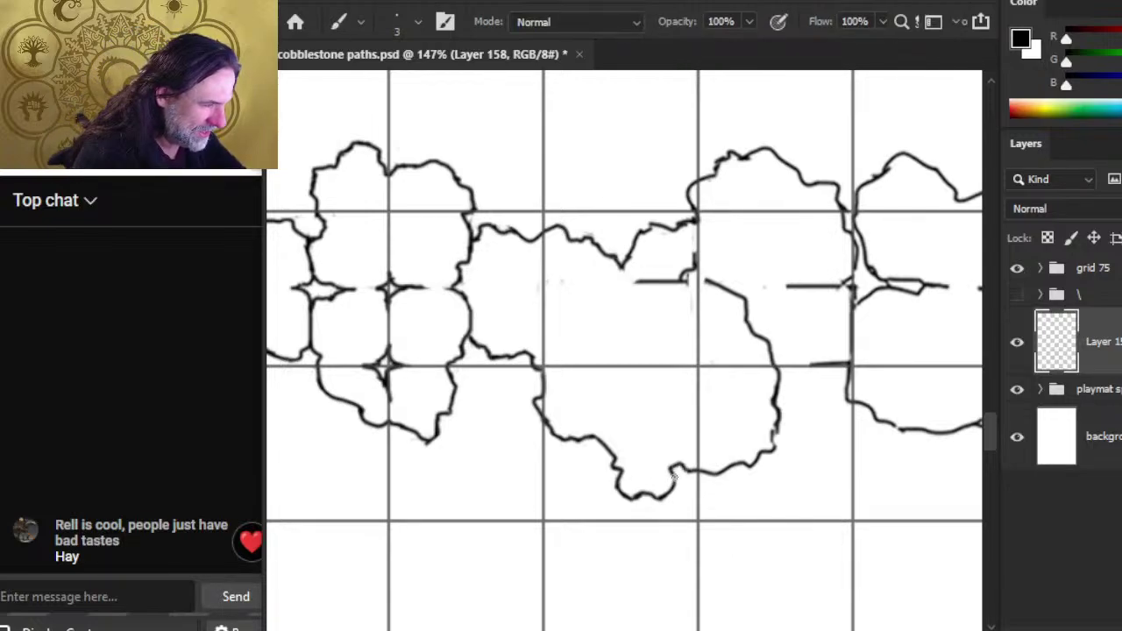
key("e")
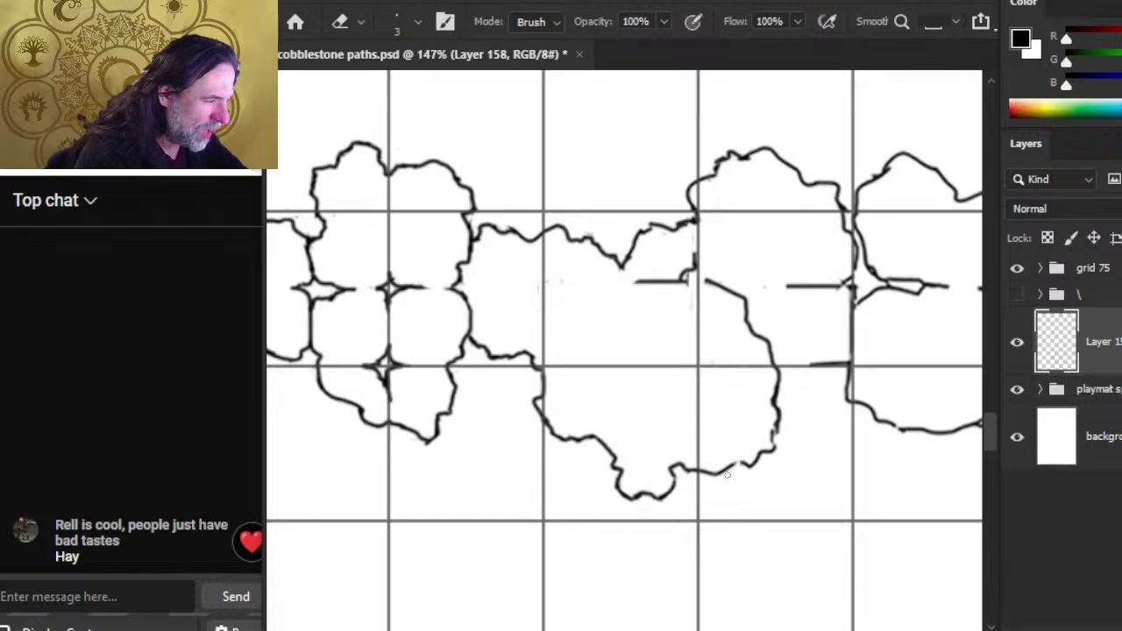
key("b")
left_click_drag(710, 474, 748, 465)
key("e")
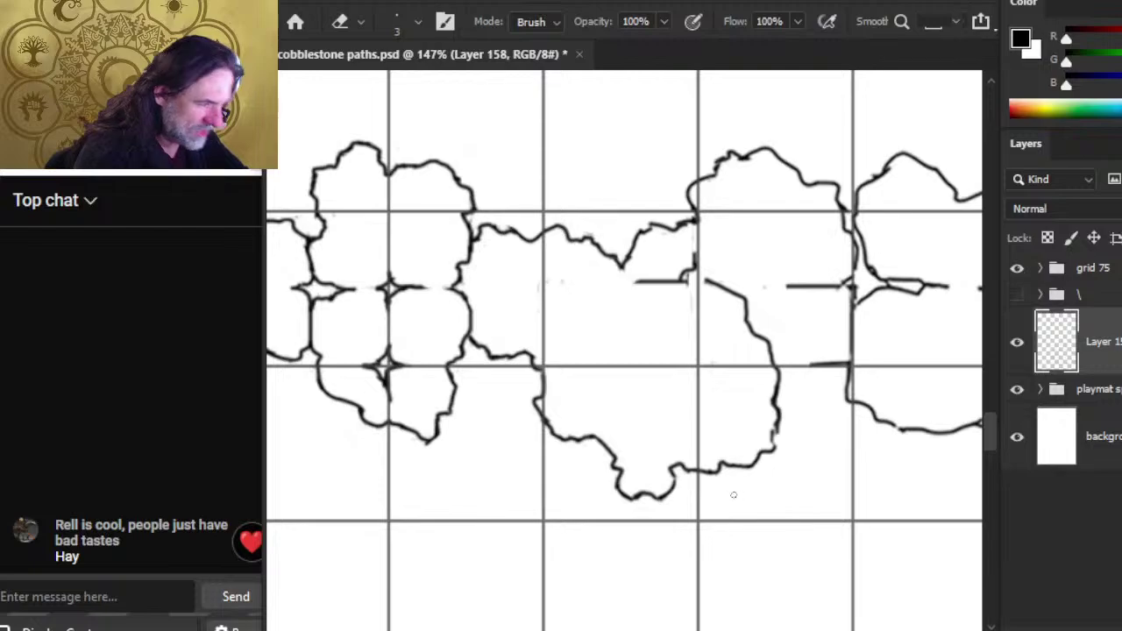
Step: Erase the ragged strokes on the large stone's lower right side and redraw them as one continuous, bumpy line
mouse_move(772, 449)
left_mouse_down()
mouse_move(761, 462)
mouse_move(777, 421)
left_mouse_up()
key("b")
key("e")
key("b")
key("e")
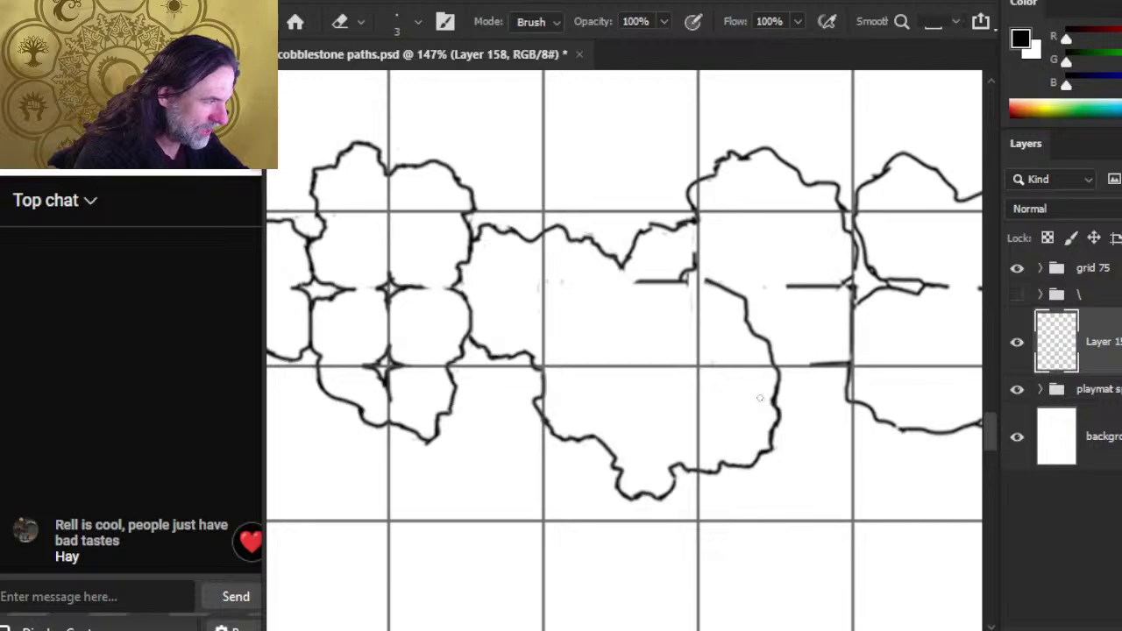
key("b")
left_click_drag(775, 410, 778, 395)
key("e")
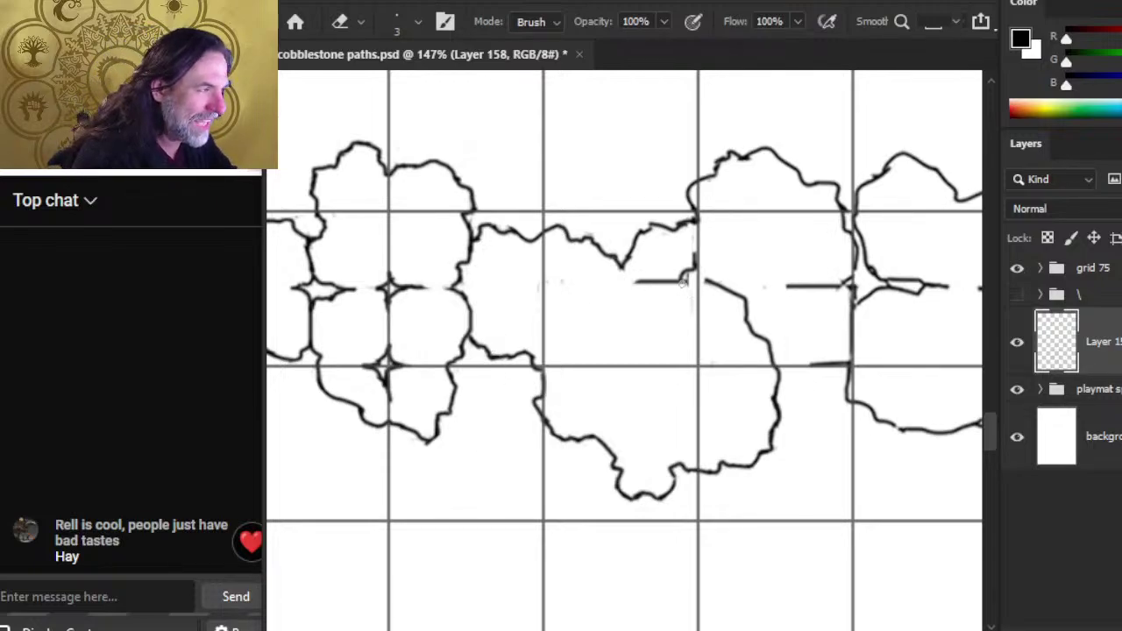
Step: Connect the large stone's upper right edge to the stepped corner gap and redraw it as an irregular curve
key("b")
left_click_drag(697, 289, 712, 281)
key("e")
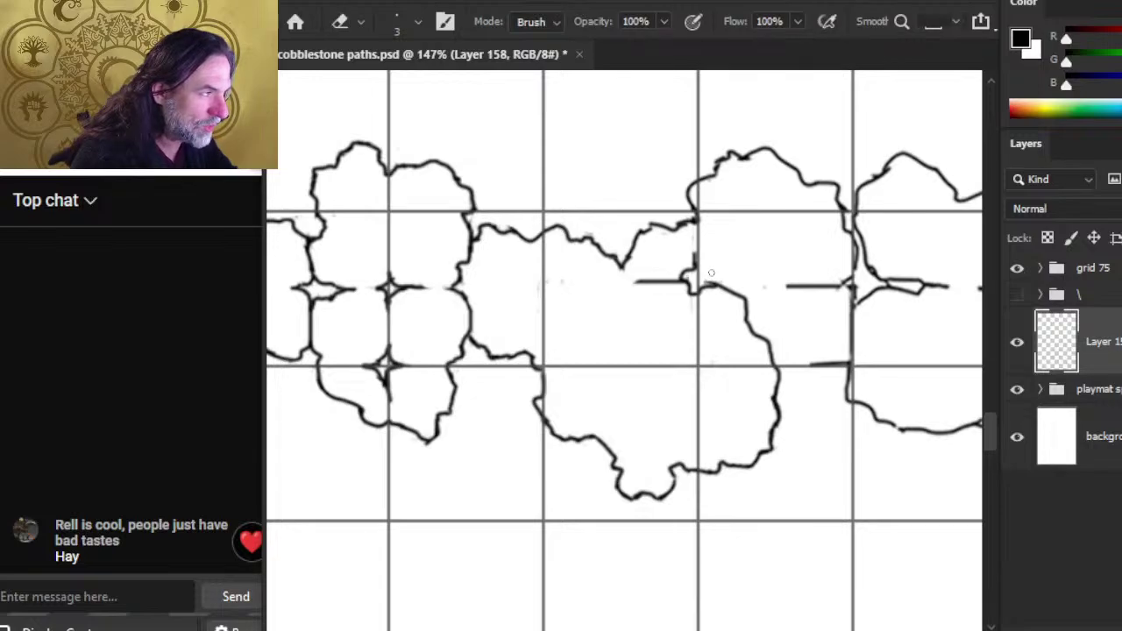
left_click_drag(730, 277, 747, 318)
key("b")
key("e")
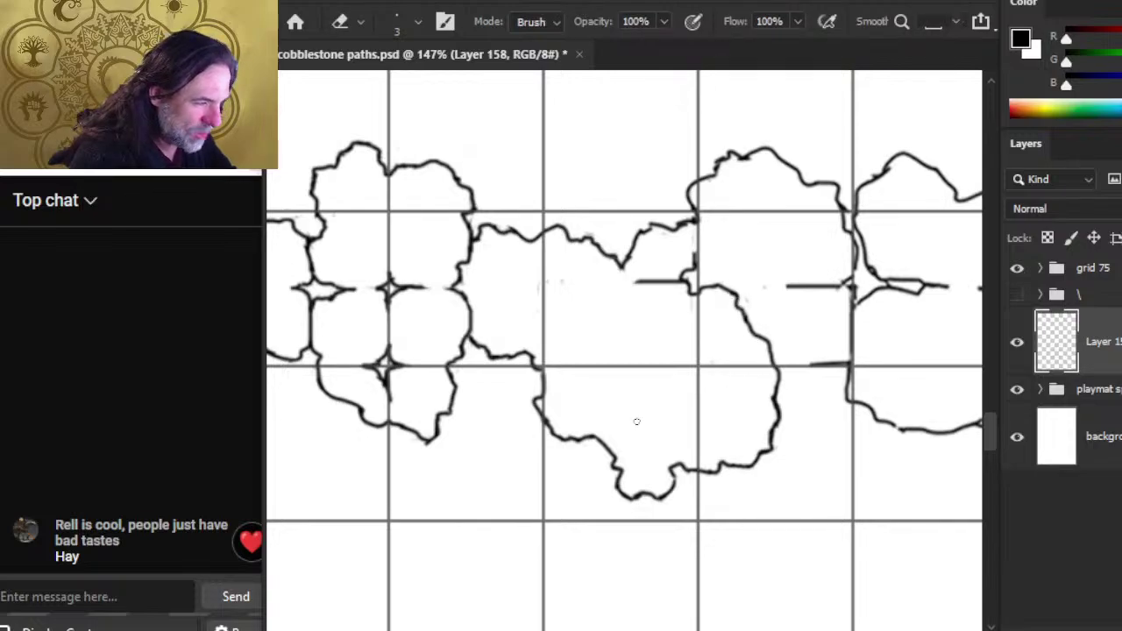
Step: Shorten the straight stroke beside the corner gap and redraw the V-shaped notch in the large stone's top edge with a small step
key("b")
left_click_drag(672, 473, 675, 487)
key("e")
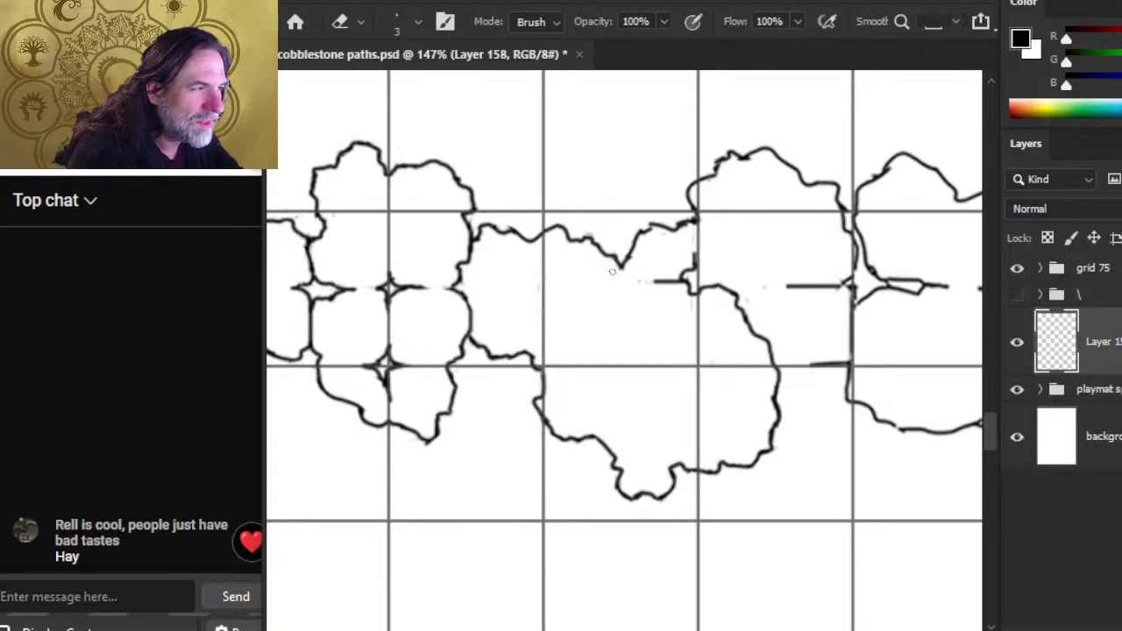
key("b")
left_click_drag(633, 246, 624, 260)
key("e")
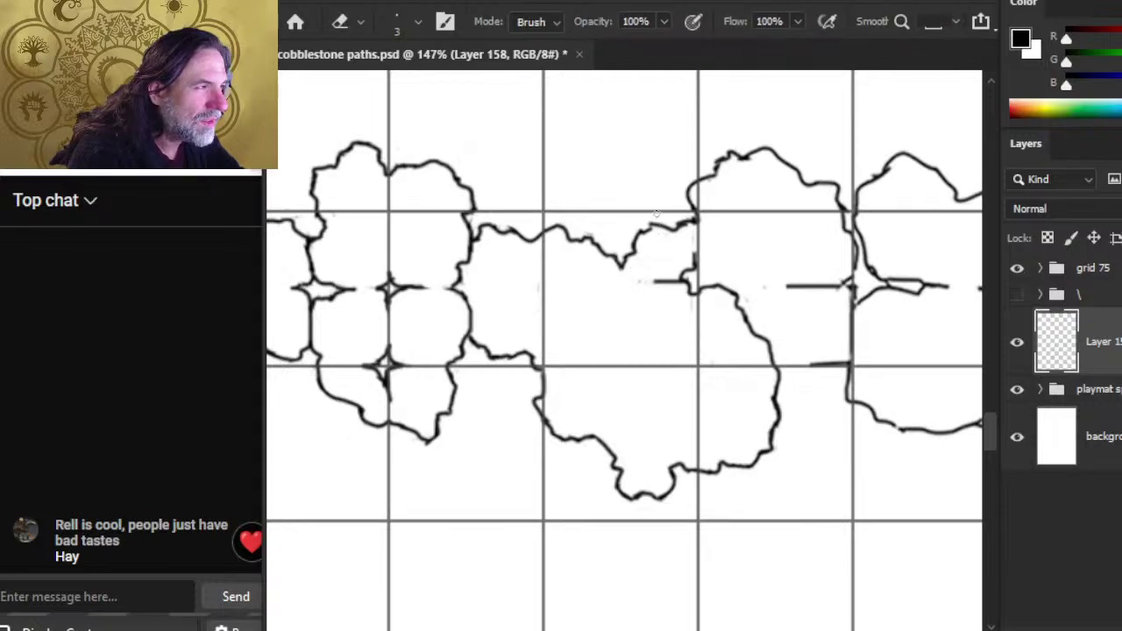
key("b")
key("e")
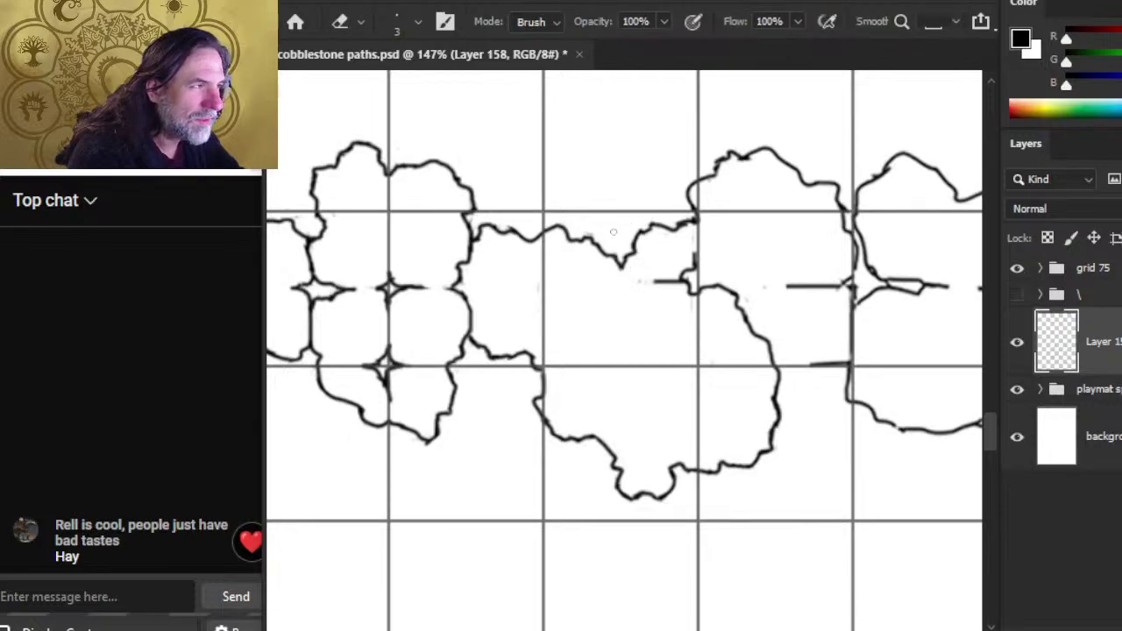
Step: Rework the large stone's top edge with small bumps where it meets the middle stone
mouse_move(678, 218)
left_mouse_down()
mouse_move(688, 239)
mouse_move(684, 225)
mouse_move(696, 228)
left_mouse_up()
key("b")
key("e")
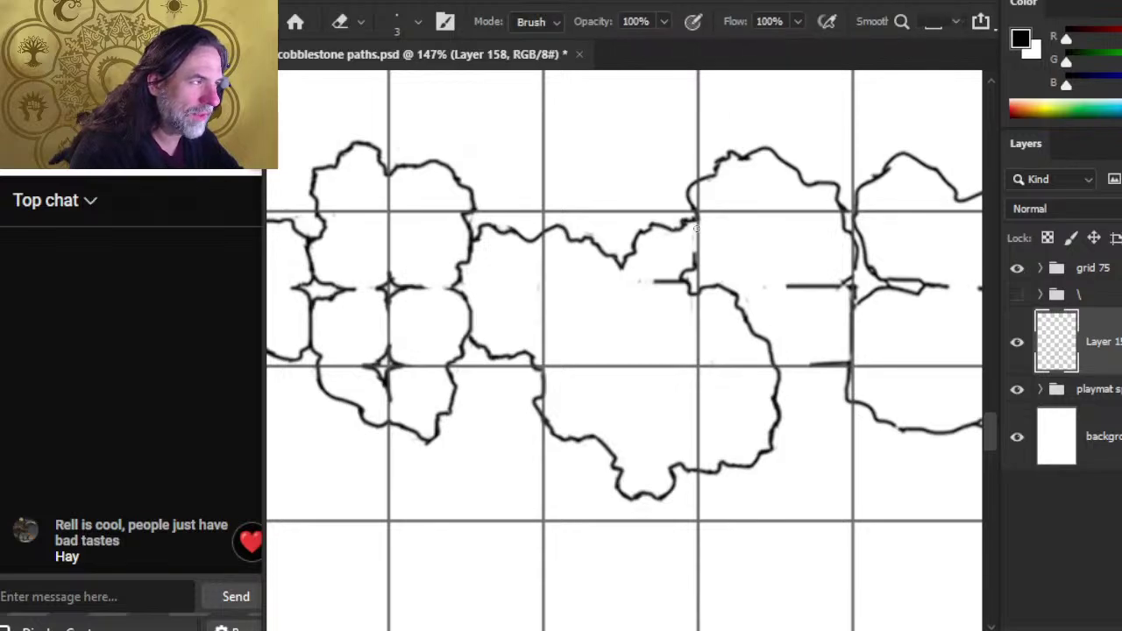
key("b")
key("e")
Step: Erase the rounded bulge on the middle stone's upper left side and redraw it as a more angular shoulder
left_click_drag(695, 212, 692, 182)
key("b")
key("e")
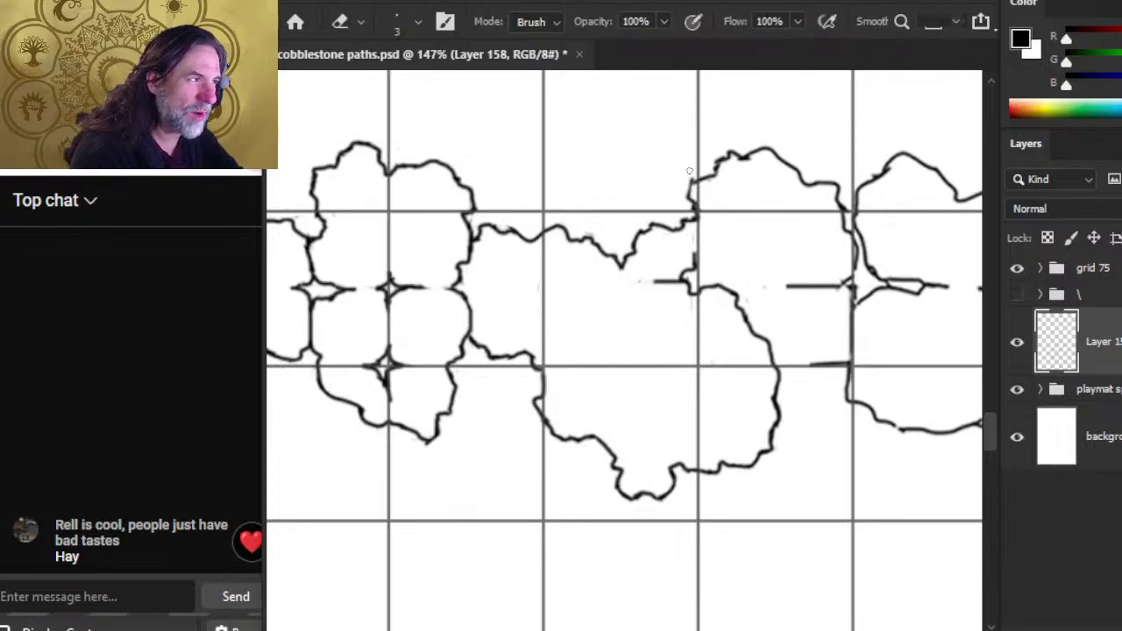
key("b")
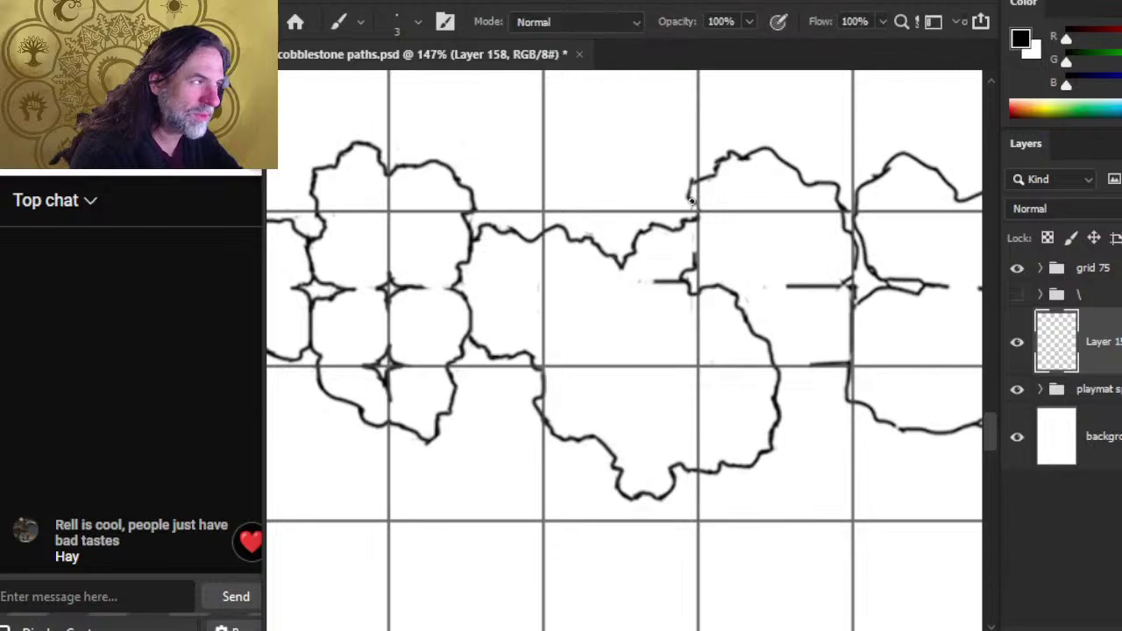
key("e")
Step: Reconnect the middle stone's left shoulder to its top edge and refine the small bumps along it
mouse_move(715, 208)
left_mouse_down()
mouse_move(694, 352)
mouse_move(677, 313)
mouse_move(658, 315)
mouse_move(738, 282)
left_mouse_up()
key("b")
key("e")
key("b")
key("e")
key("b")
key("e")
key("b")
key("e")
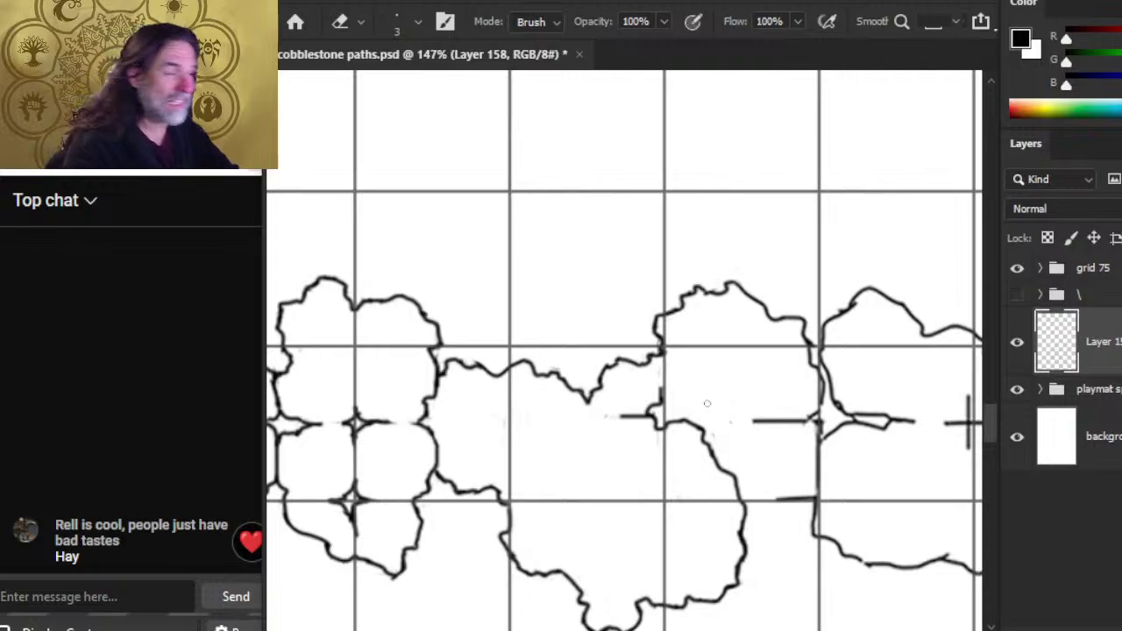
Step: Erase the peak on the middle stone's top edge and redraw that stretch as a gentle slope down to the right
mouse_move(751, 284)
left_mouse_down()
mouse_move(730, 283)
mouse_move(765, 309)
mouse_move(743, 292)
mouse_move(752, 296)
left_mouse_up()
key("b")
key("e")
key("b")
key("e")
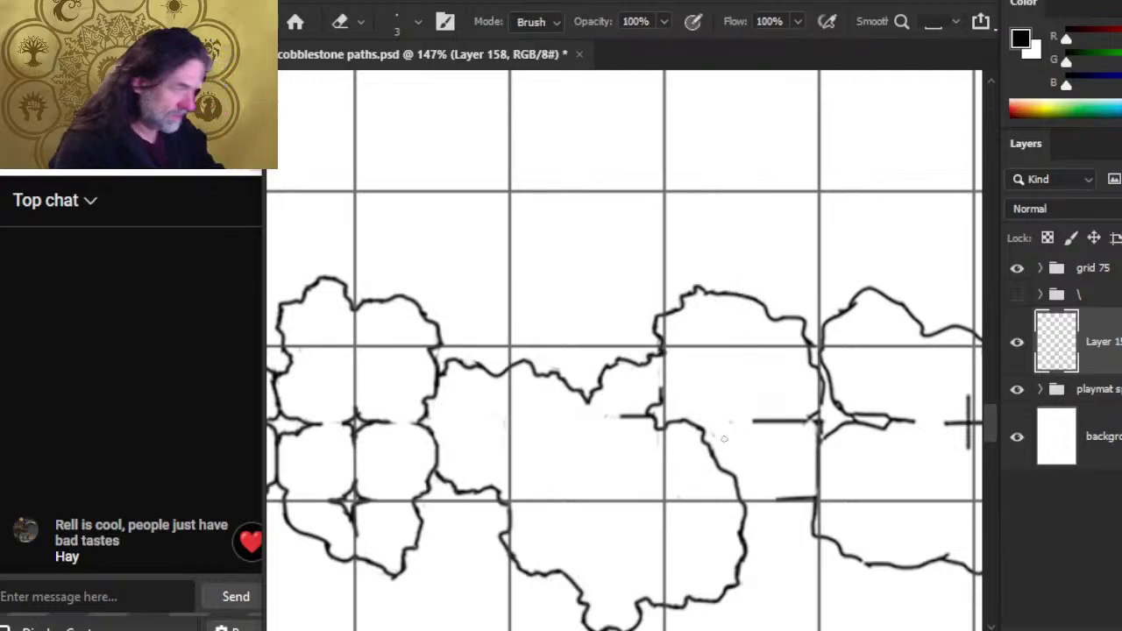
Step: Close the corner gap between the large and middle stones with a slanted edge, forming a small star shape
left_click_drag(693, 485, 556, 444)
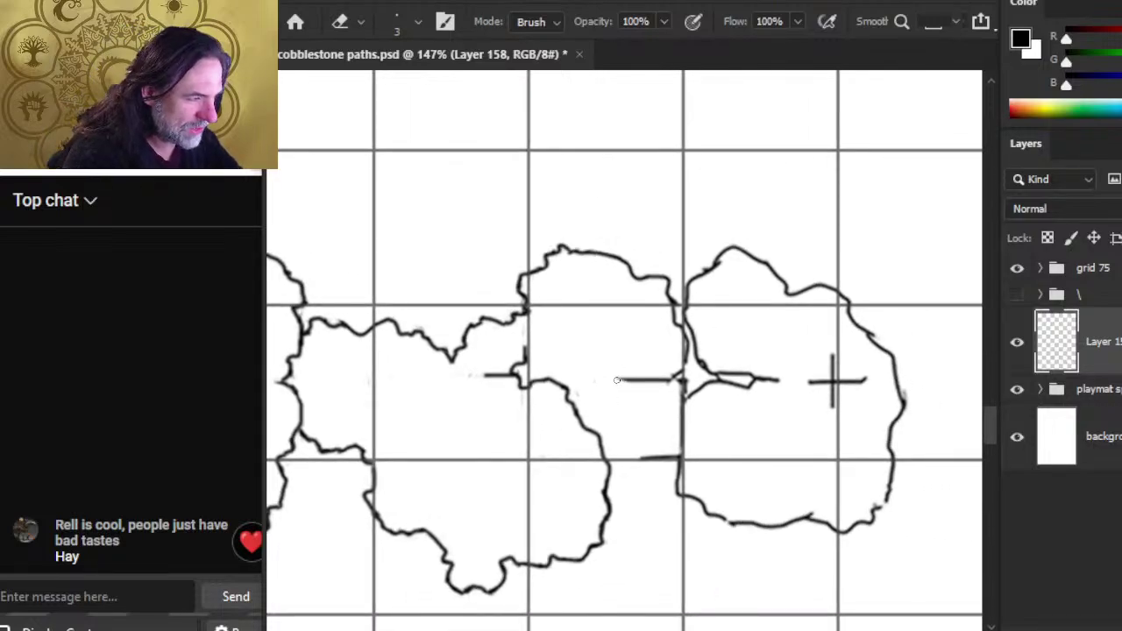
key("b")
key("e")
left_click_drag(530, 349, 548, 379)
key("e")
key("b")
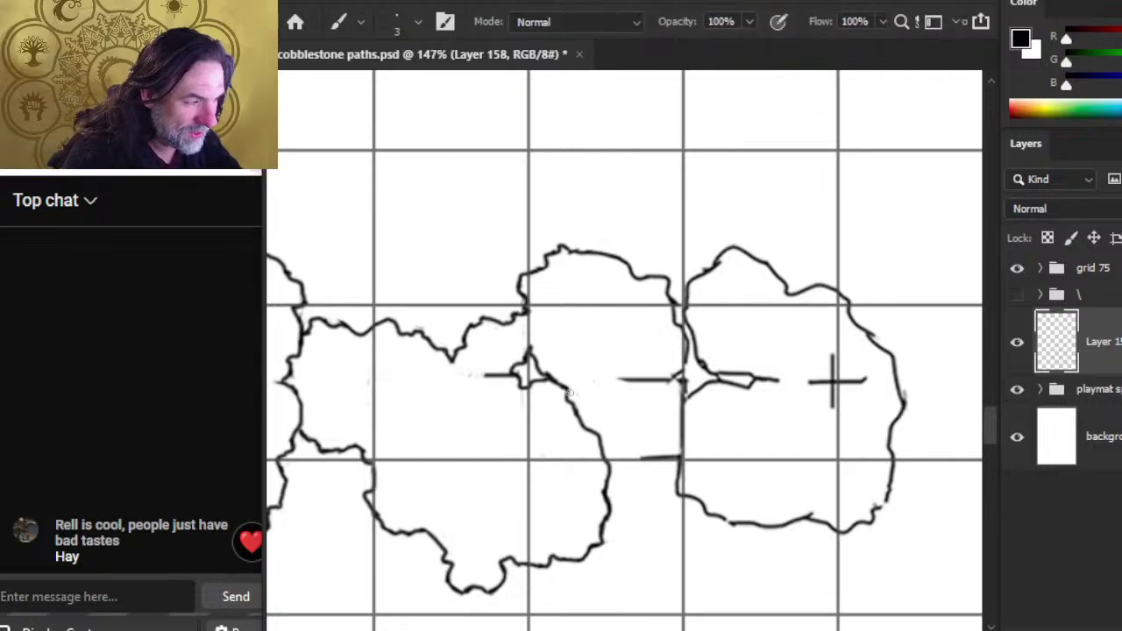
key("e")
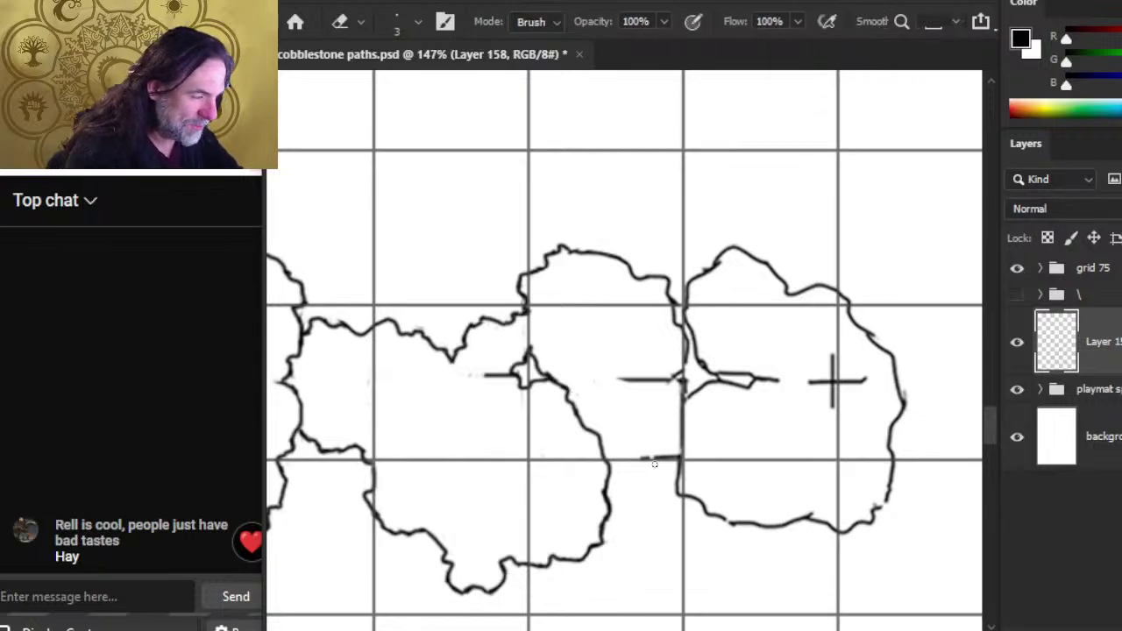
Step: Erase the straight stroke below the middle stone with a size 6 eraser, then draw a wavy bottom edge joining the right stone
key("bracketright")
key("bracketright")
key("bracketright")
mouse_move(658, 457)
left_mouse_down()
mouse_move(622, 429)
mouse_move(674, 410)
mouse_move(681, 451)
left_mouse_up()
key("b")
key("e")
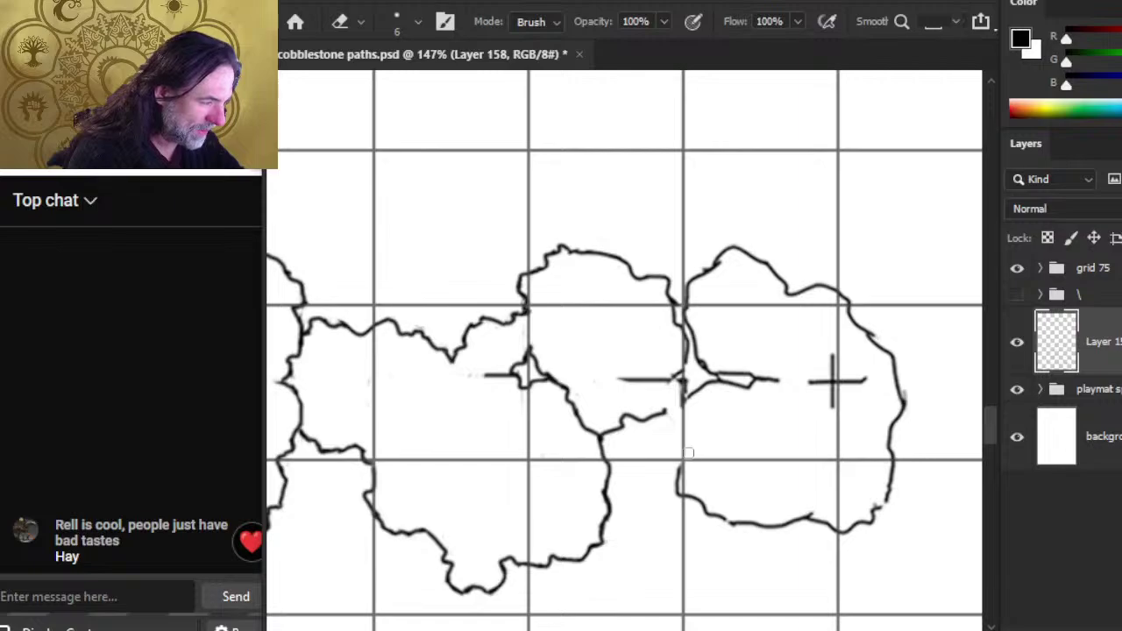
key("b")
left_click_drag(681, 434, 680, 487)
key("e")
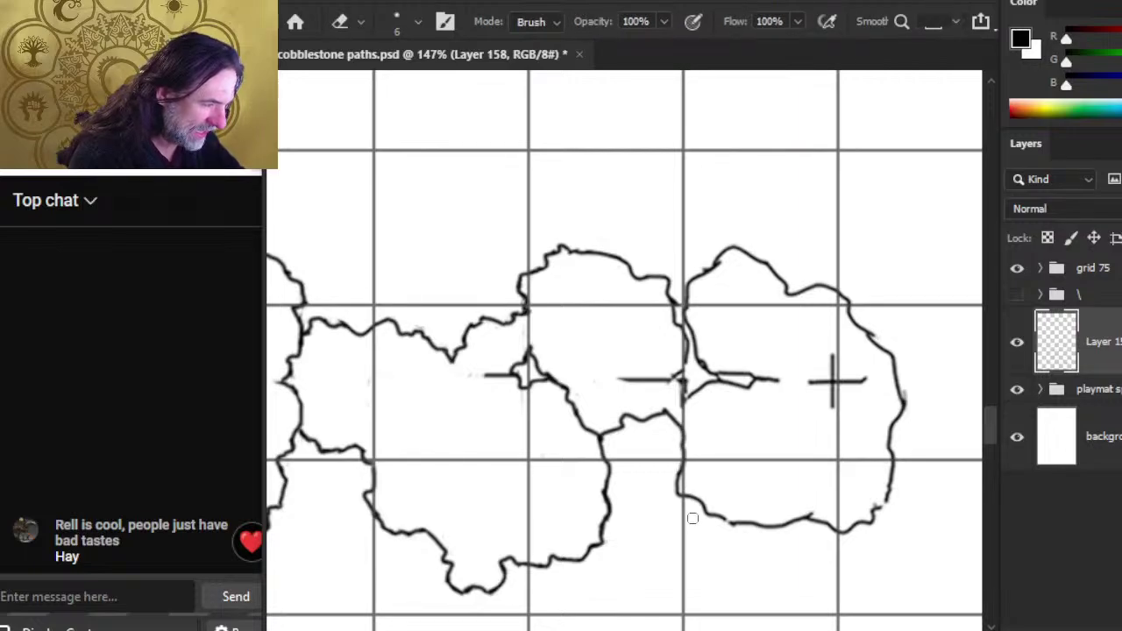
Step: Refine the right stone's lower left corner and connect its bottom edge with a small bump
key("b")
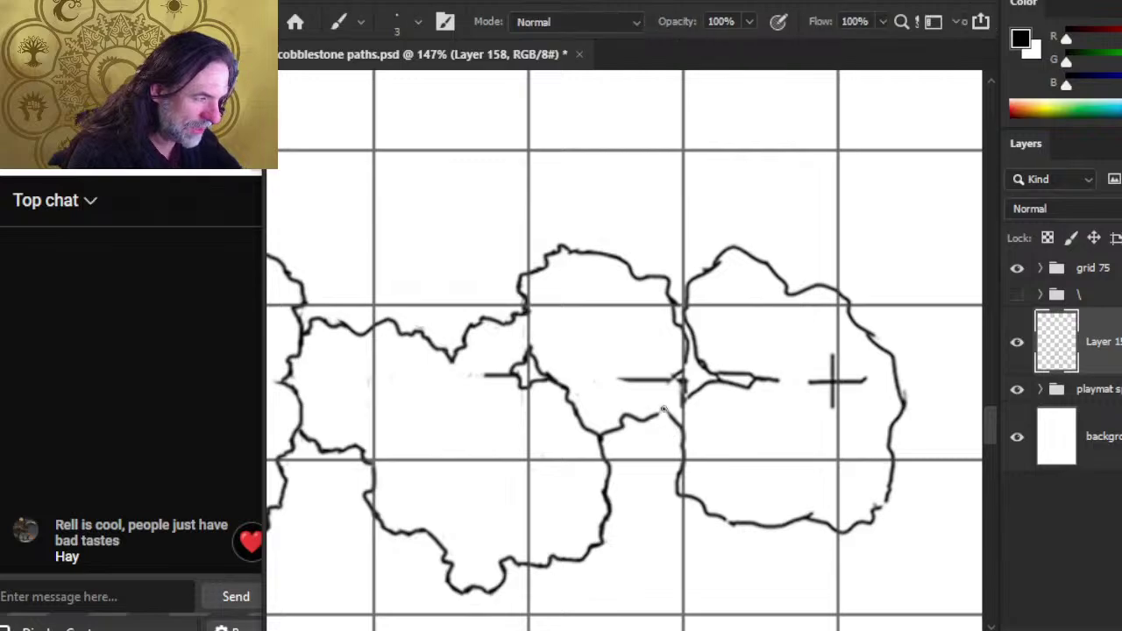
mouse_move(718, 527)
left_mouse_down()
mouse_move(617, 439)
mouse_move(645, 445)
mouse_move(584, 421)
mouse_move(645, 445)
left_mouse_up()
key("e")
key("b")
key("e")
key("b")
key("e")
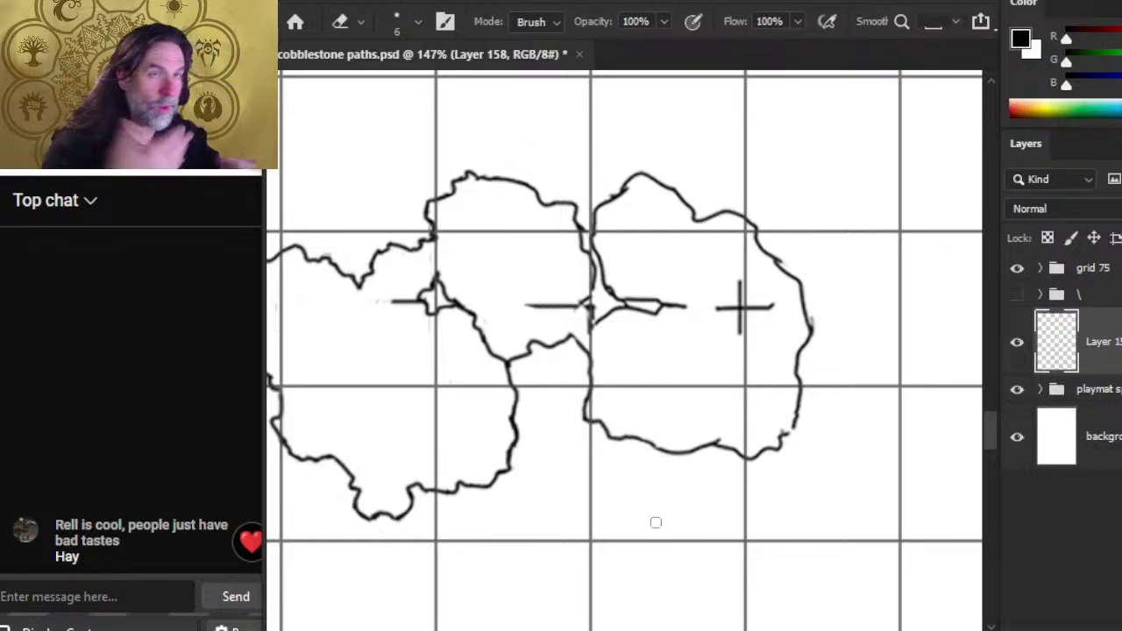
Step: Erase the overlapping strokes along the right stone's bottom edge and redraw them as one gently bumpy line
left_click_drag(709, 445, 724, 446)
key("b")
key("e")
mouse_move(656, 446)
left_mouse_down()
mouse_move(725, 464)
mouse_move(653, 444)
mouse_move(711, 457)
mouse_move(693, 462)
mouse_move(717, 461)
mouse_move(711, 449)
mouse_move(741, 454)
left_mouse_up()
key("b")
key("e")
key("b")
key("e")
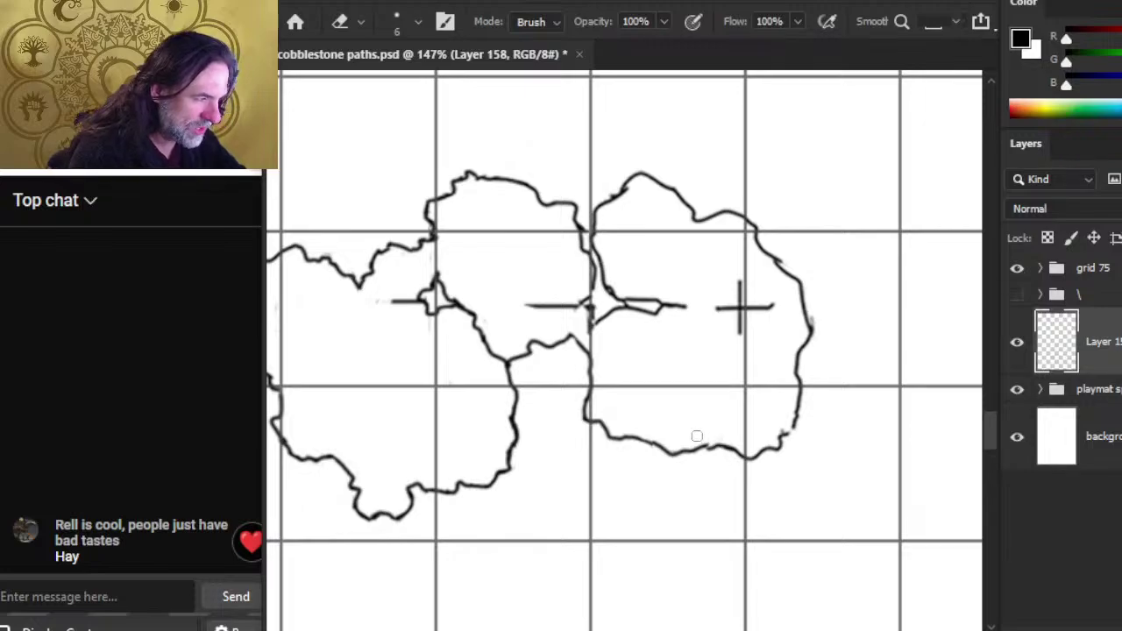
key("b")
key("e")
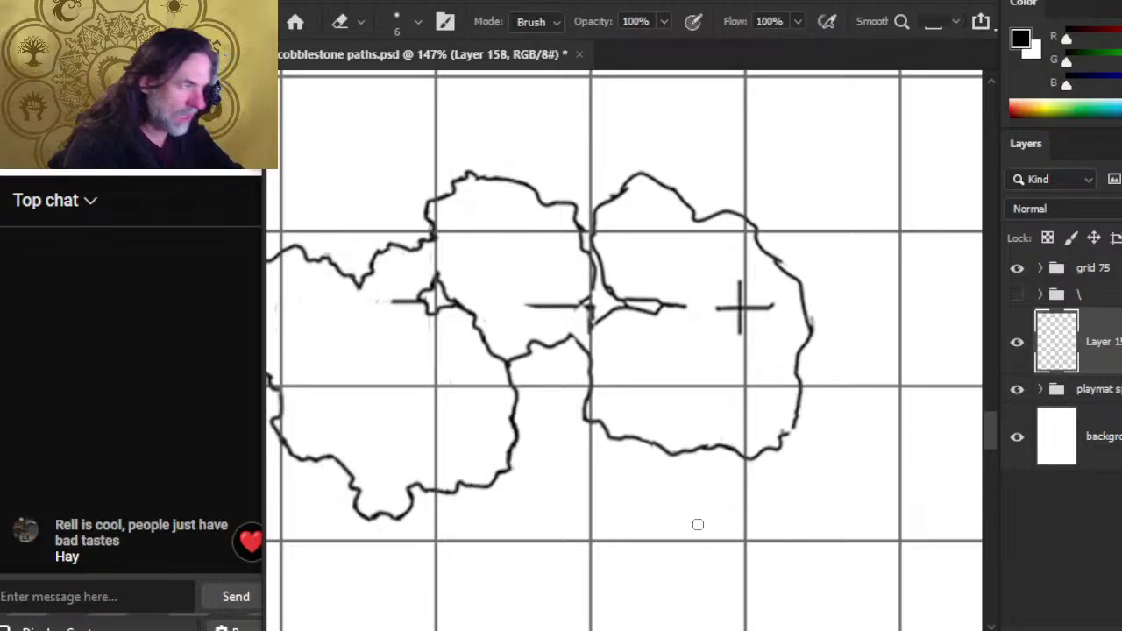
Step: Erase the straight stroke inside the middle stone and extend that stone's bottom edge to meet the right stone
key("space")
mouse_move(538, 319)
left_mouse_down()
mouse_move(567, 368)
mouse_move(561, 356)
mouse_move(631, 354)
mouse_move(609, 360)
left_mouse_up()
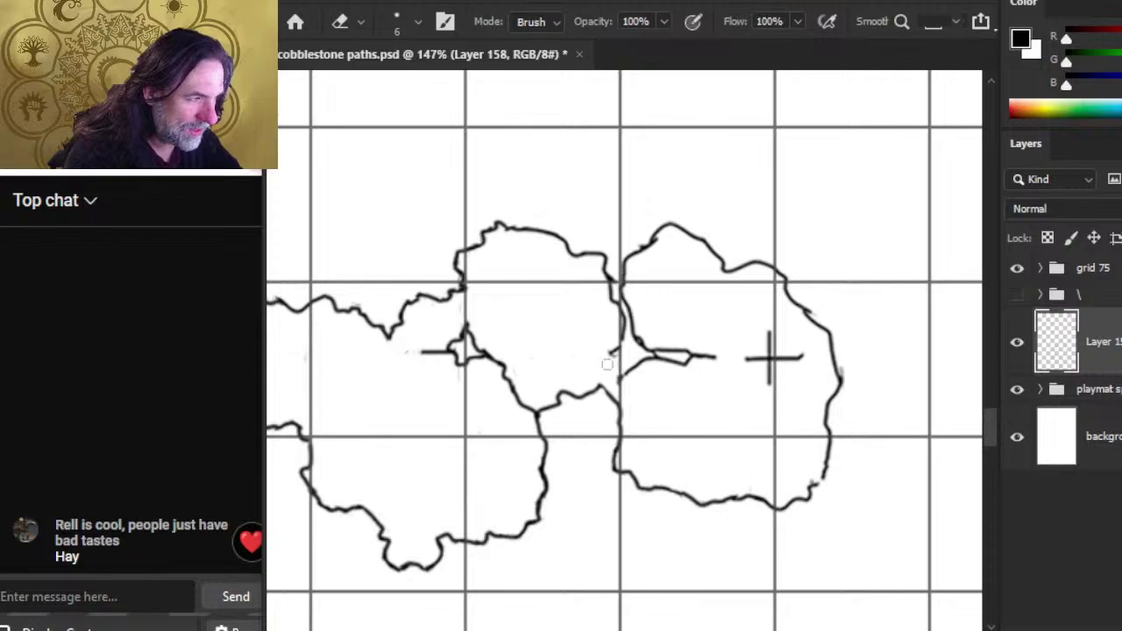
key("b")
key("e")
key("b")
mouse_move(615, 401)
left_mouse_down()
mouse_move(634, 372)
mouse_move(619, 371)
mouse_move(649, 354)
mouse_move(638, 349)
mouse_move(652, 342)
mouse_move(635, 336)
mouse_move(662, 350)
mouse_move(684, 343)
mouse_move(666, 351)
mouse_move(693, 358)
left_mouse_up()
key("e")
Step: Redraw the lower edge of the tapered gap in the right stone and erase part of its upper edge
key("b")
key("e")
key("b")
key("e")
key("b")
key("e")
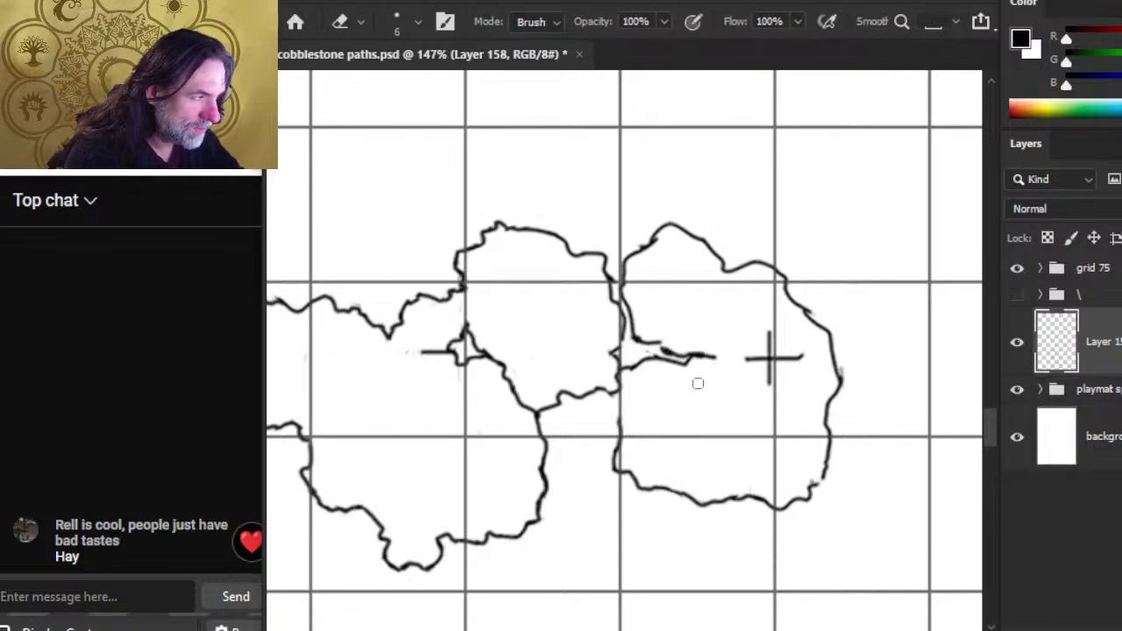
Step: Redraw the upper edge of the right stone's tapered gap with small steps towards its tip
key("b")
key("e")
key("b")
mouse_move(659, 343)
left_mouse_down()
mouse_move(675, 354)
mouse_move(659, 350)
left_mouse_up()
key("e")
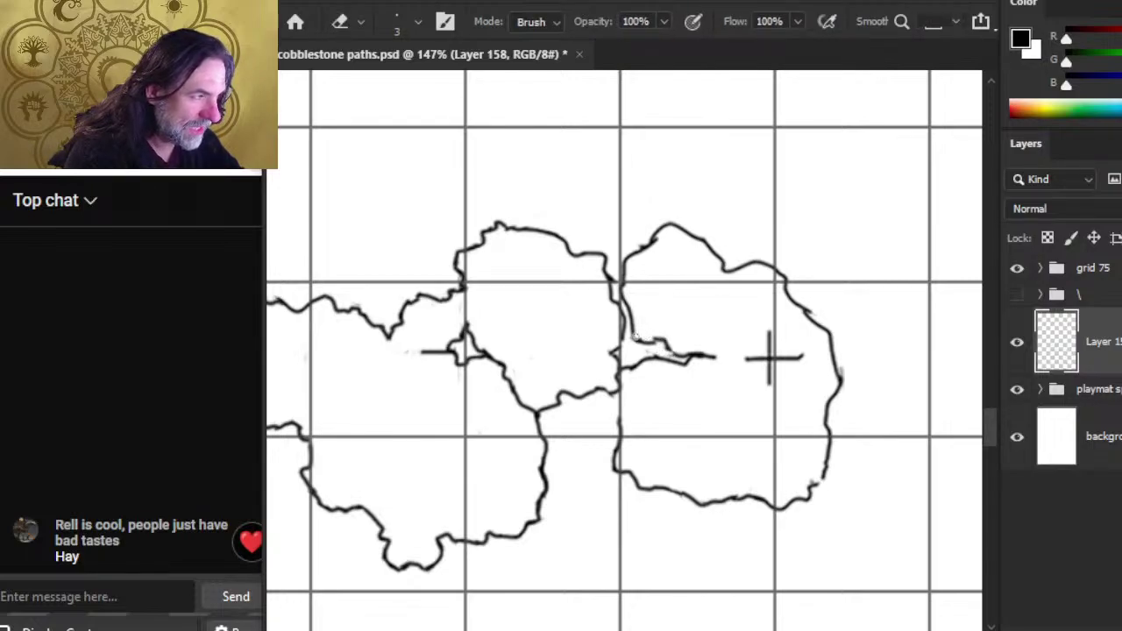
mouse_move(620, 335)
left_mouse_down()
mouse_move(619, 298)
mouse_move(628, 351)
left_mouse_up()
key("b")
key("e")
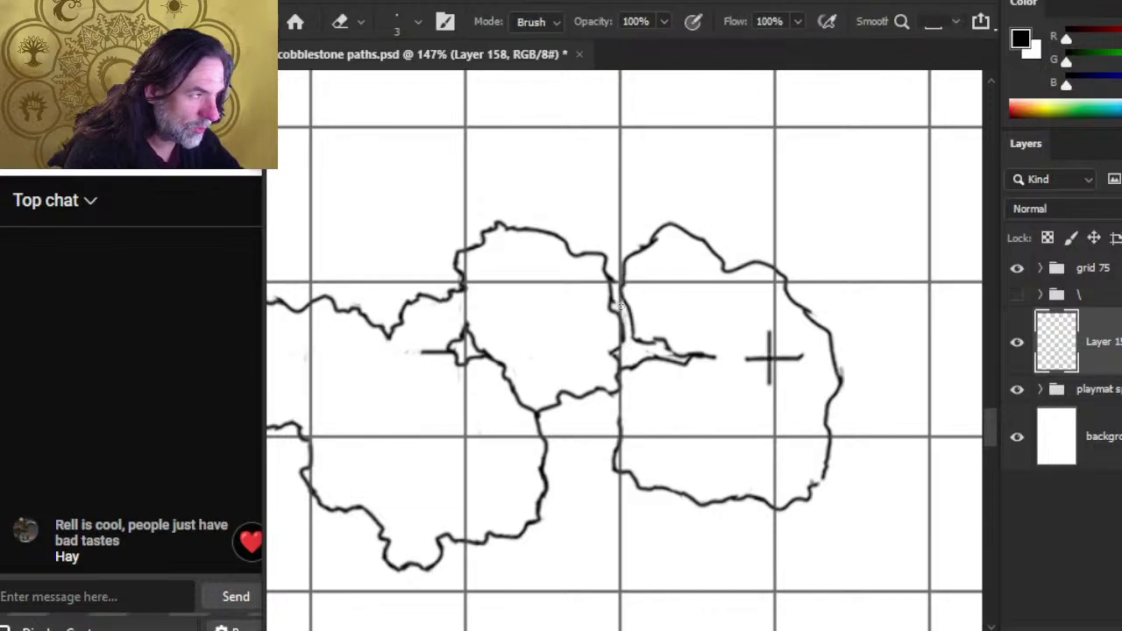
Step: Refine the middle stone's right edge alongside the right stone into a more uneven line
key("b")
key("e")
mouse_move(611, 298)
left_mouse_down()
mouse_move(624, 338)
mouse_move(612, 305)
left_mouse_up()
key("b")
key("e")
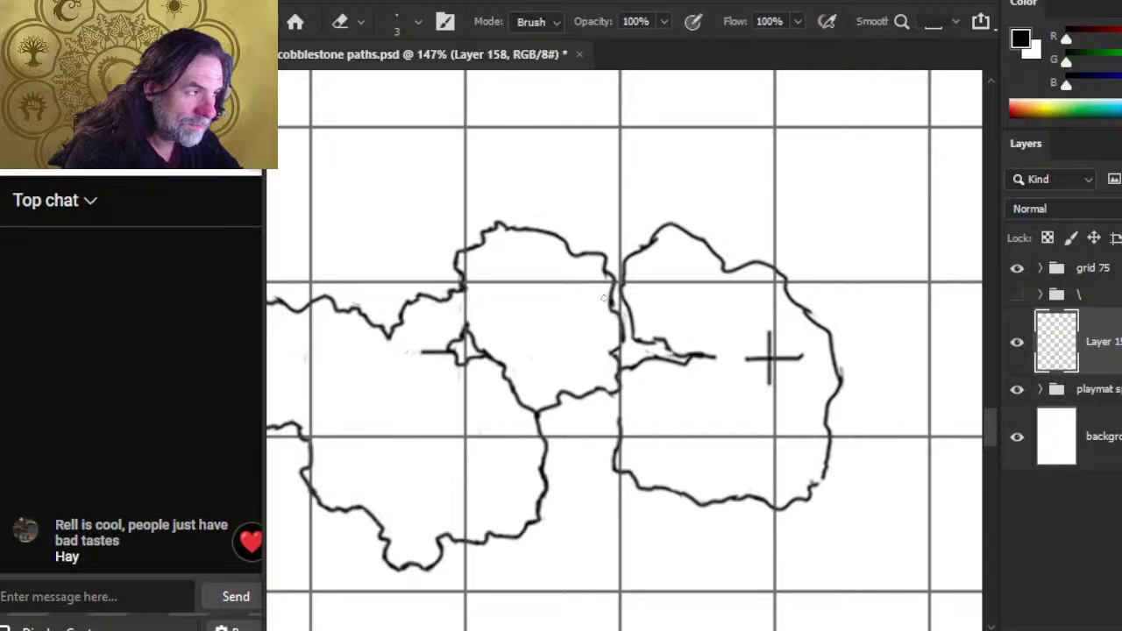
Step: Add a small notch to the right stone's upper left shoulder
mouse_move(637, 244)
left_mouse_down()
mouse_move(642, 254)
mouse_move(658, 242)
left_mouse_up()
key("b")
key("e")
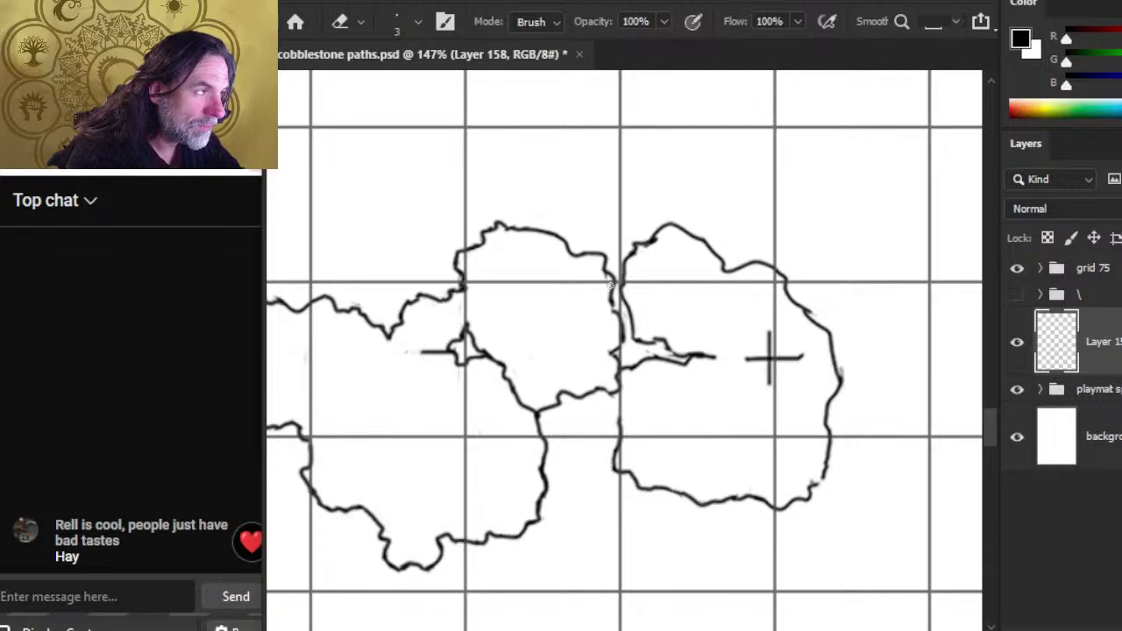
Step: Cut an inward notch into the middle stone's right edge and roughen the right stone's facing edge
key("b")
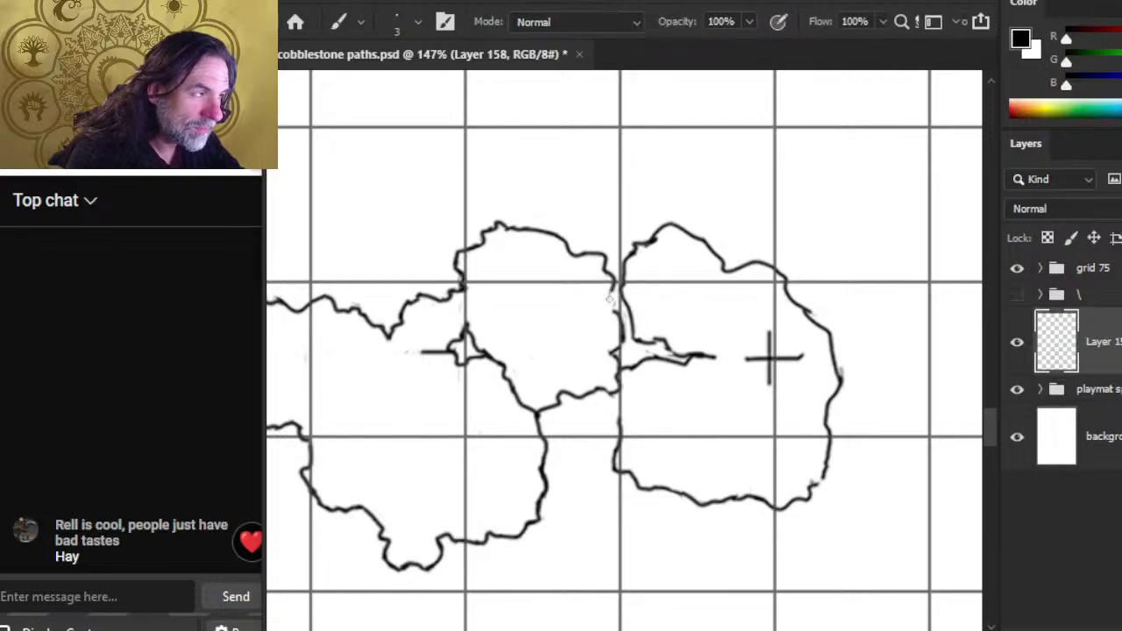
key("e")
mouse_move(626, 323)
left_mouse_down()
mouse_move(630, 307)
mouse_move(640, 360)
left_mouse_up()
key("b")
key("e")
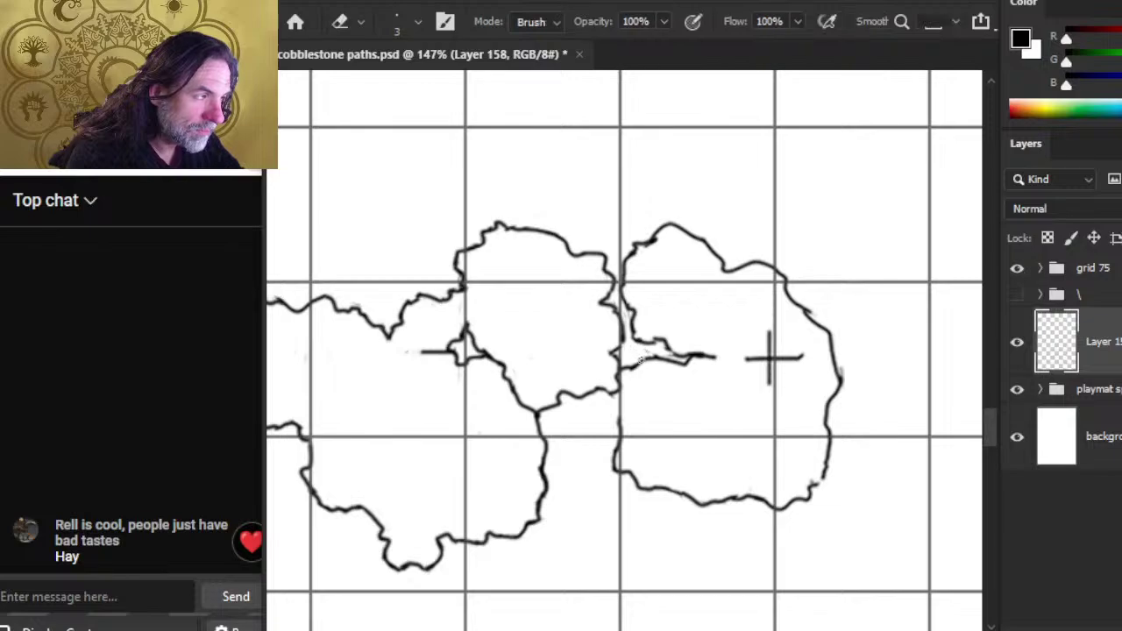
key("b")
key("e")
Step: Redraw the middle stone's right edge below the notch and extend the notch into a sharp inward point
left_click_drag(622, 317, 626, 354)
key("b")
key("e")
key("b")
key("e")
key("b")
key("e")
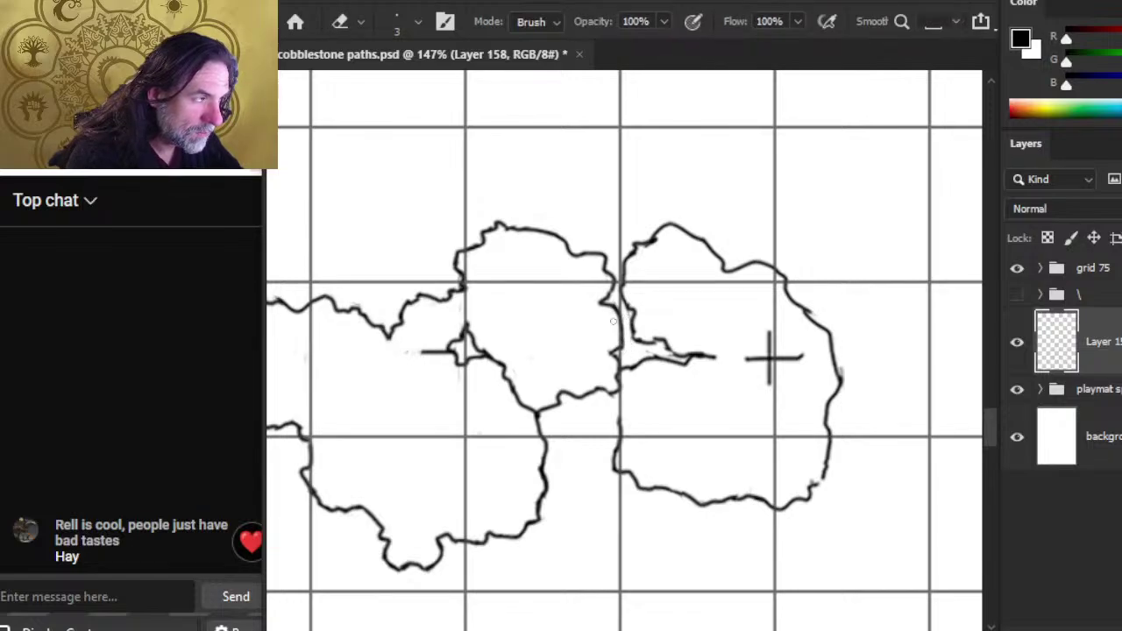
key("b")
left_click_drag(614, 303, 593, 303)
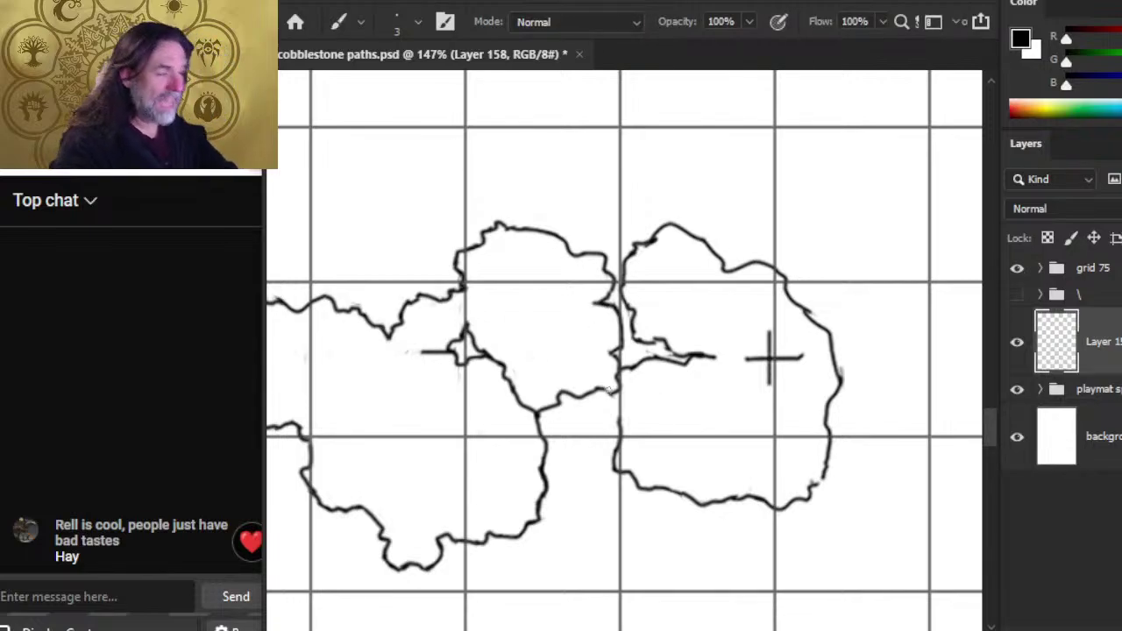
Step: Clean up the upper edge of the right stone's tapered gap near its tip
key("e")
mouse_move(659, 352)
left_mouse_down()
mouse_move(677, 359)
mouse_move(686, 346)
left_mouse_up()
key("b")
key("e")
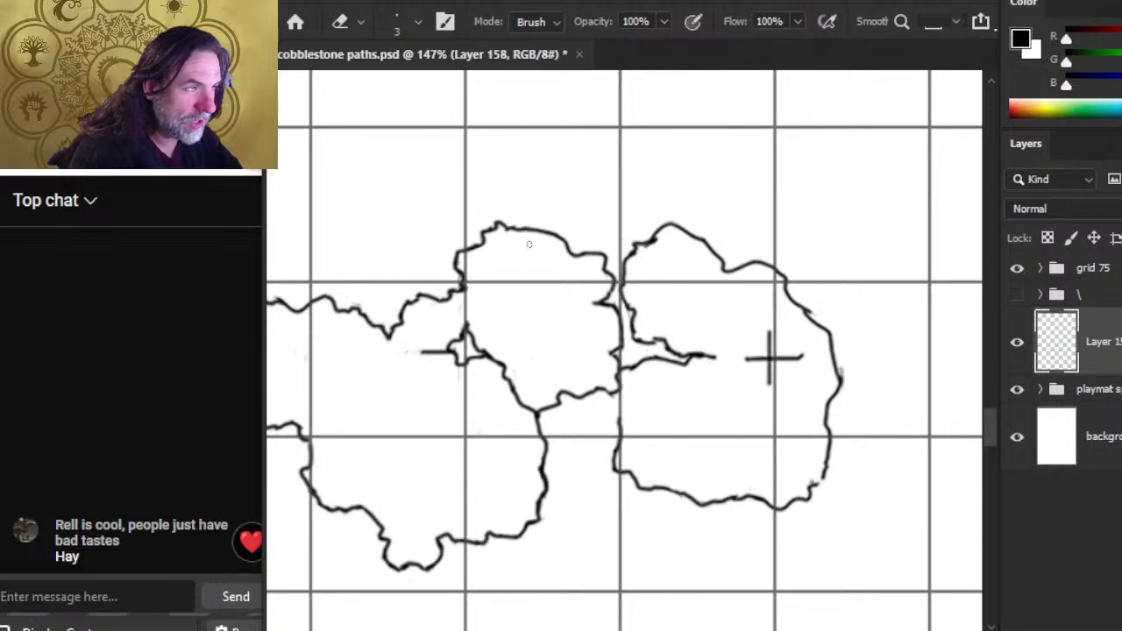
Step: Erase the small peak on the middle stone's top edge and redraw it as a smooth rounded corner
left_click_drag(493, 223, 525, 225)
key("b")
key("e")
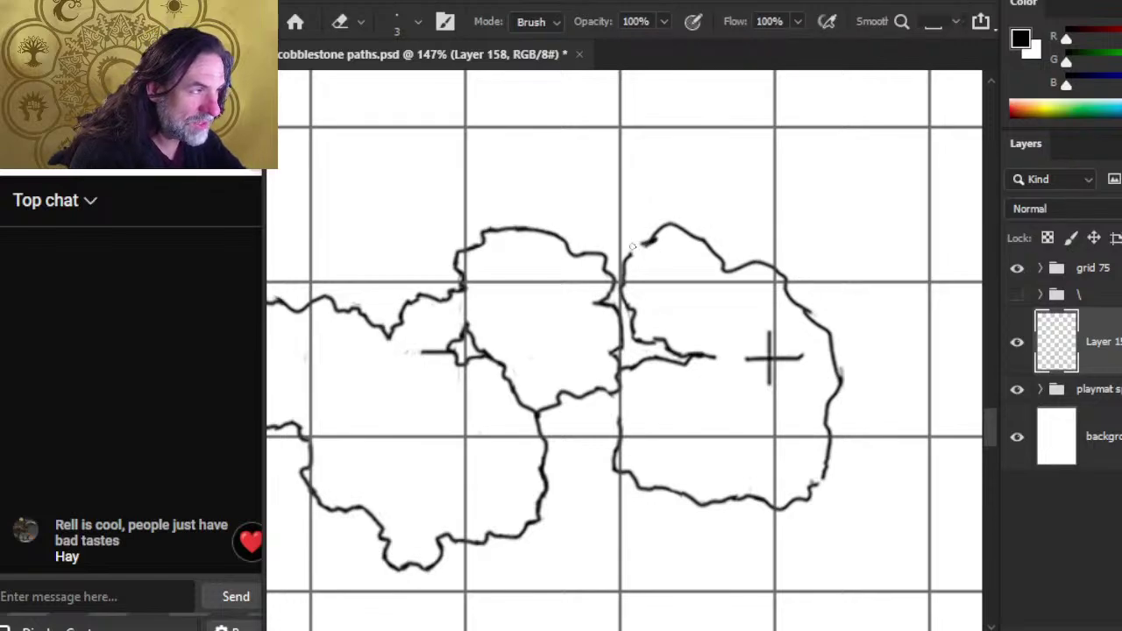
Step: Redraw the right stone's upper left shoulder as a clean stepped line and refine the edge below it
key("b")
left_click_drag(630, 255, 657, 235)
key("e")
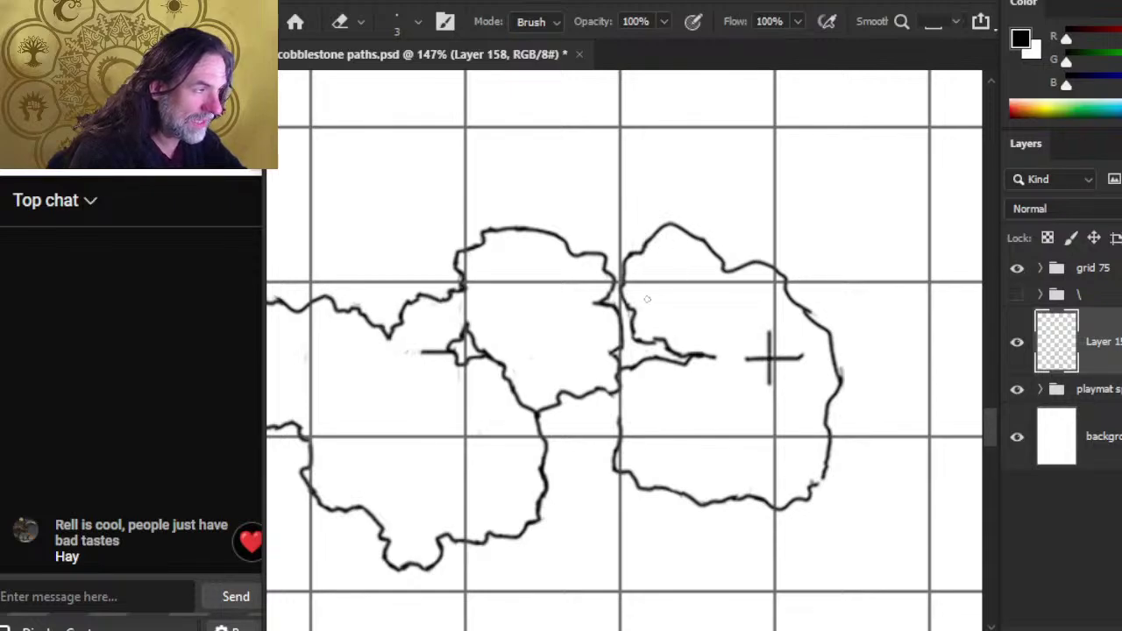
left_click_drag(627, 257, 619, 296)
key("b")
key("e")
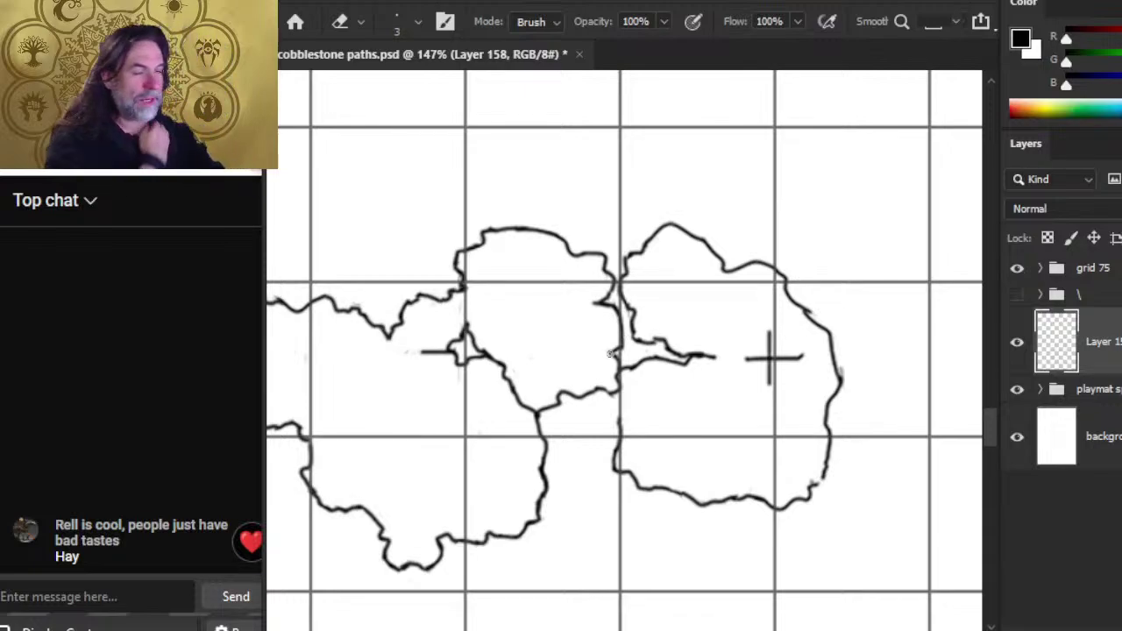
Step: Reshape the middle stone's lower right corner so it curves down into the right stone's left edge
left_click_drag(754, 457, 674, 431)
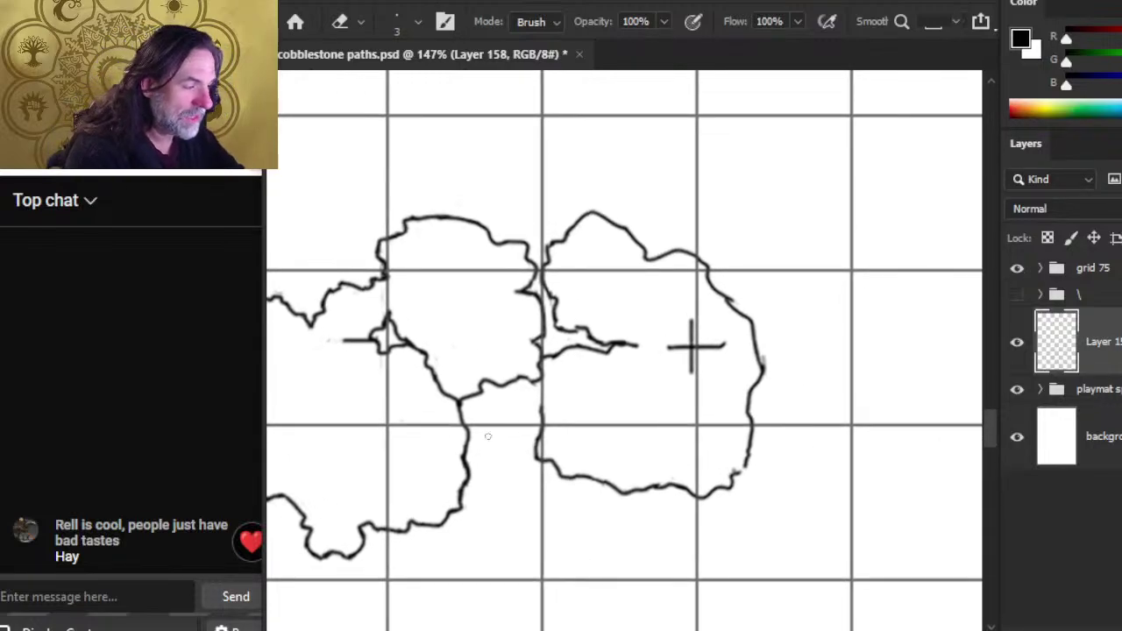
key("b")
mouse_move(523, 377)
left_mouse_down()
mouse_move(544, 414)
mouse_move(540, 400)
left_mouse_up()
key("e")
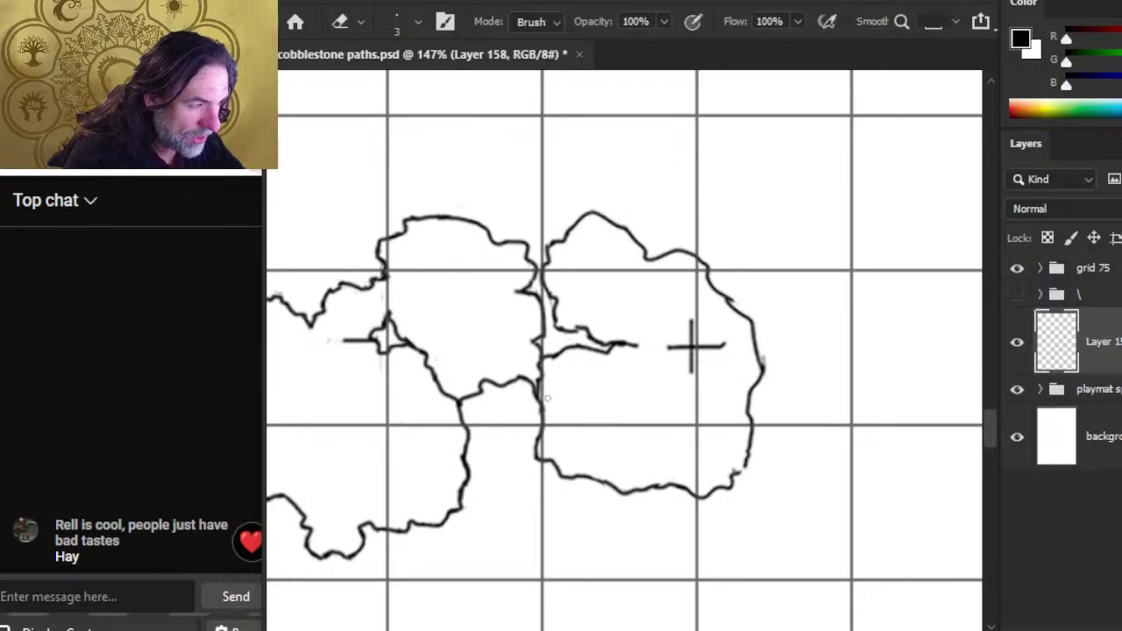
Step: Erase and redraw the uneven part of the right stone's bottom edge as a flatter, gently wavy line
mouse_move(633, 490)
left_mouse_down()
mouse_move(619, 491)
mouse_move(656, 493)
left_mouse_up()
key("b")
key("e")
key("b")
key("e")
key("b")
key("e")
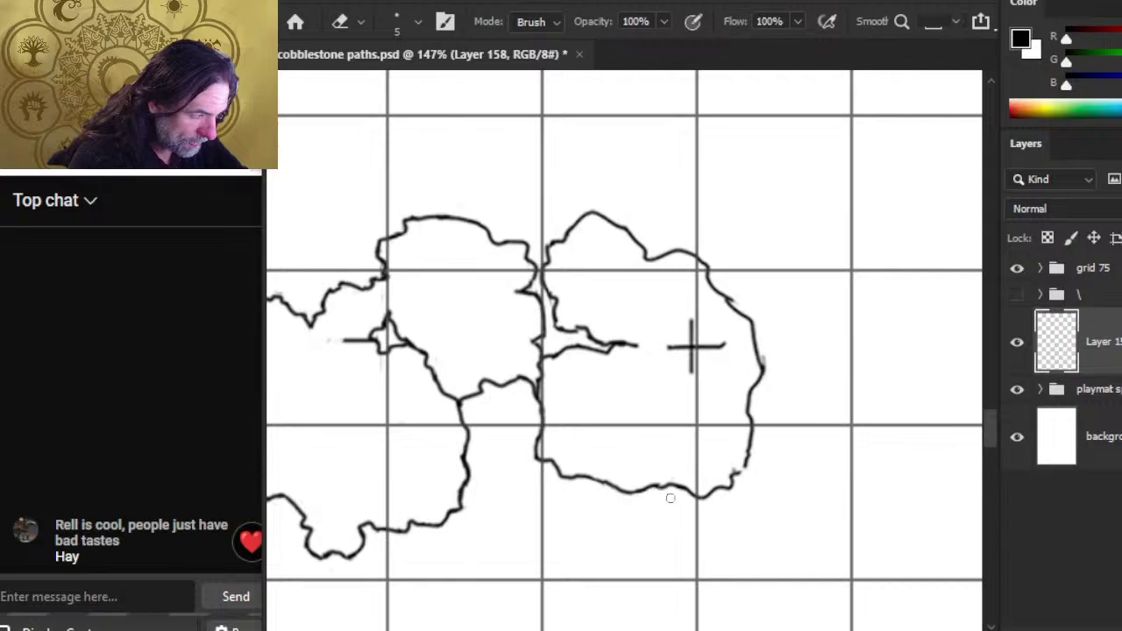
Step: Clean up the broken lower right corner of the right stone into a continuous rounded outline
left_click_drag(754, 529, 700, 517)
mouse_move(693, 466)
left_mouse_down()
mouse_move(659, 481)
mouse_move(628, 485)
mouse_move(698, 441)
left_mouse_up()
key("b")
key("e")
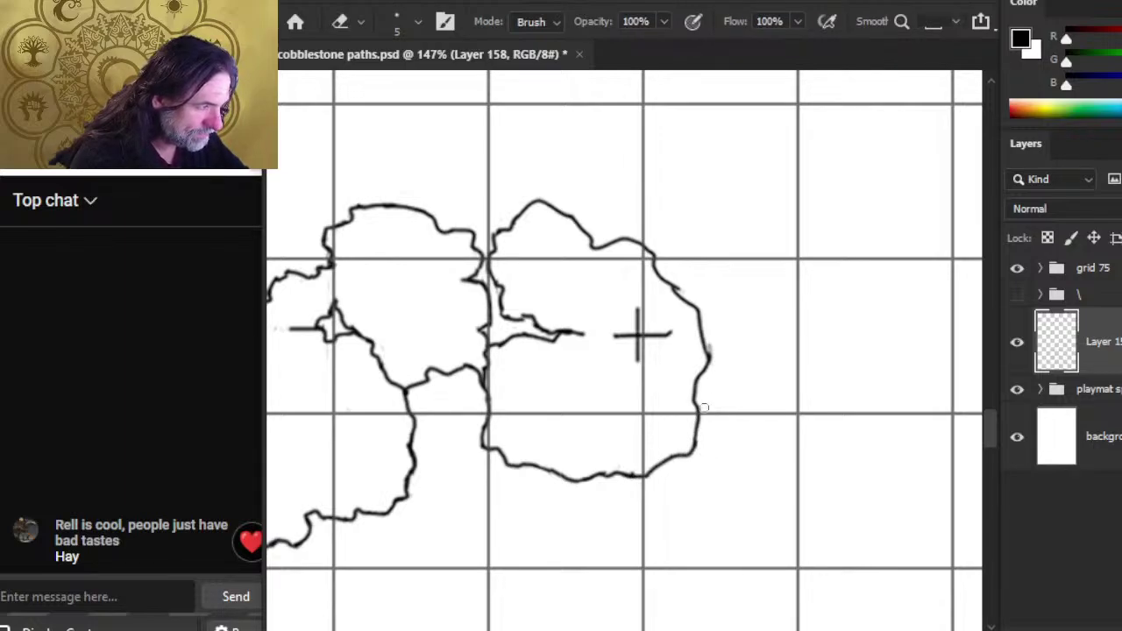
Step: Reshape the bulge midway down the right stone's right edge into a clean, small outward point
left_click_drag(720, 347, 702, 375)
key("b")
key("e")
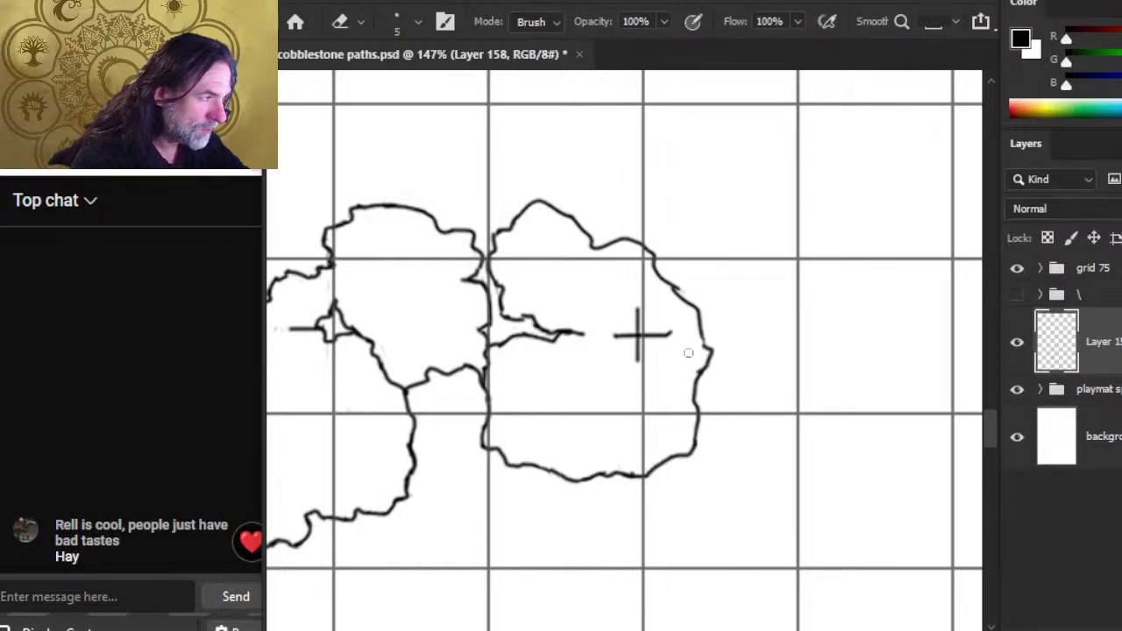
key("b")
left_click_drag(700, 334, 703, 351)
key("e")
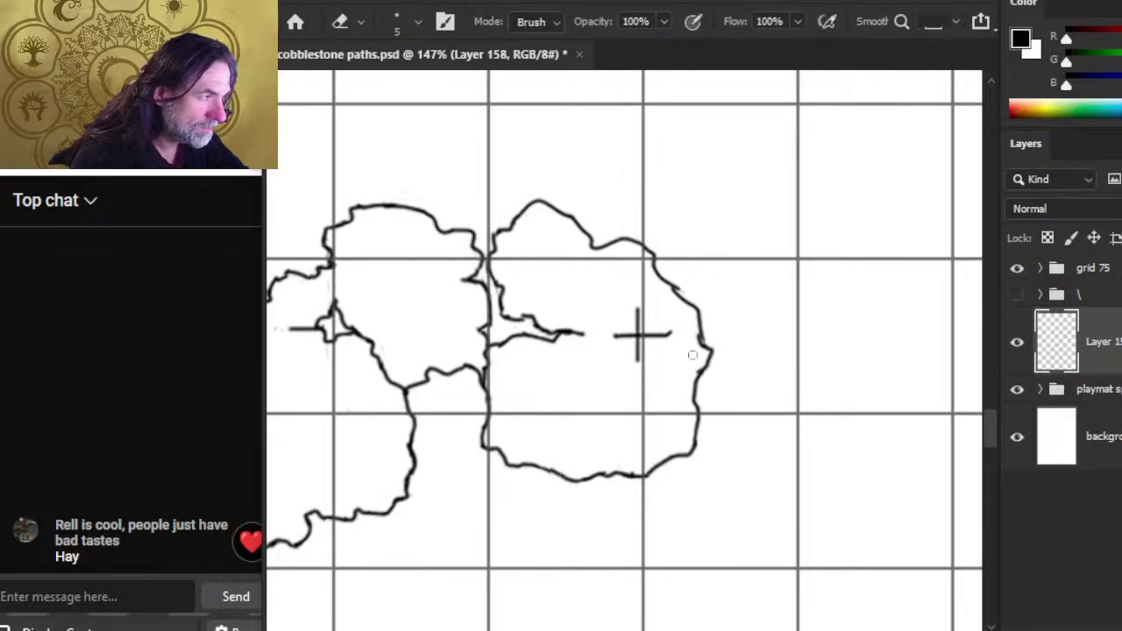
Step: Erase the leftover cross inside the right stone and rework its upper right edge into small organic steps
mouse_move(617, 335)
left_mouse_down()
mouse_move(637, 308)
mouse_move(673, 334)
mouse_move(680, 288)
mouse_move(661, 280)
mouse_move(685, 290)
mouse_move(679, 272)
mouse_move(697, 307)
left_mouse_up()
key("b")
key("e")
key("b")
key("e")
key("b")
key("e")
left_click_drag(686, 264, 653, 252)
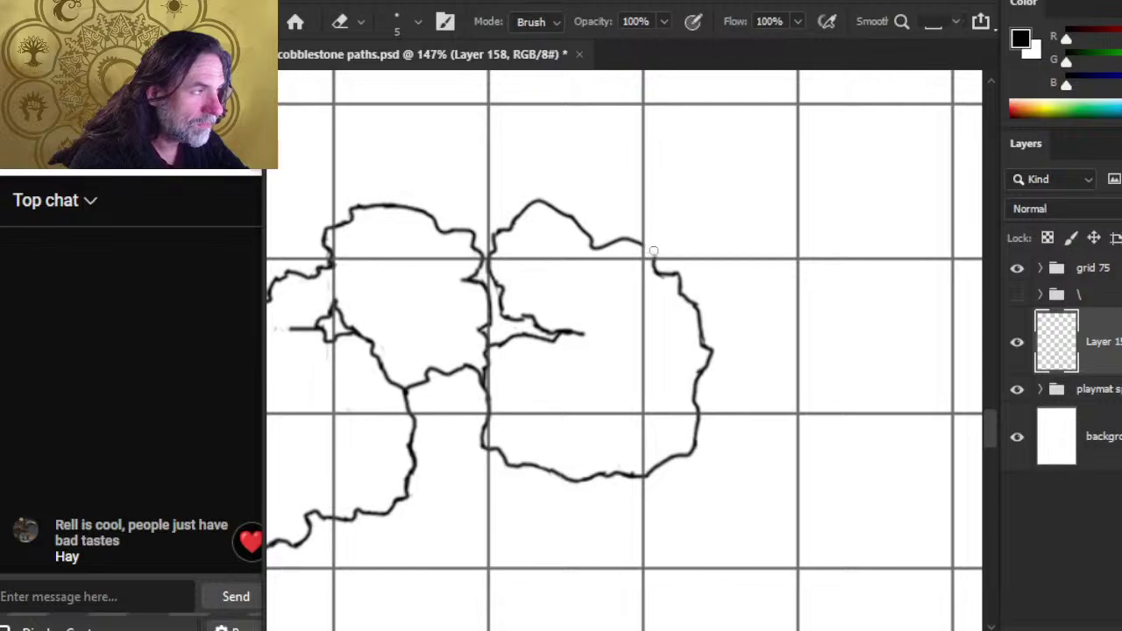
Step: Try to draw a small triangular gap where the right stone's upper right edge meets the grid intersection
key("b")
left_click(643, 251)
left_click(656, 260, "shift")
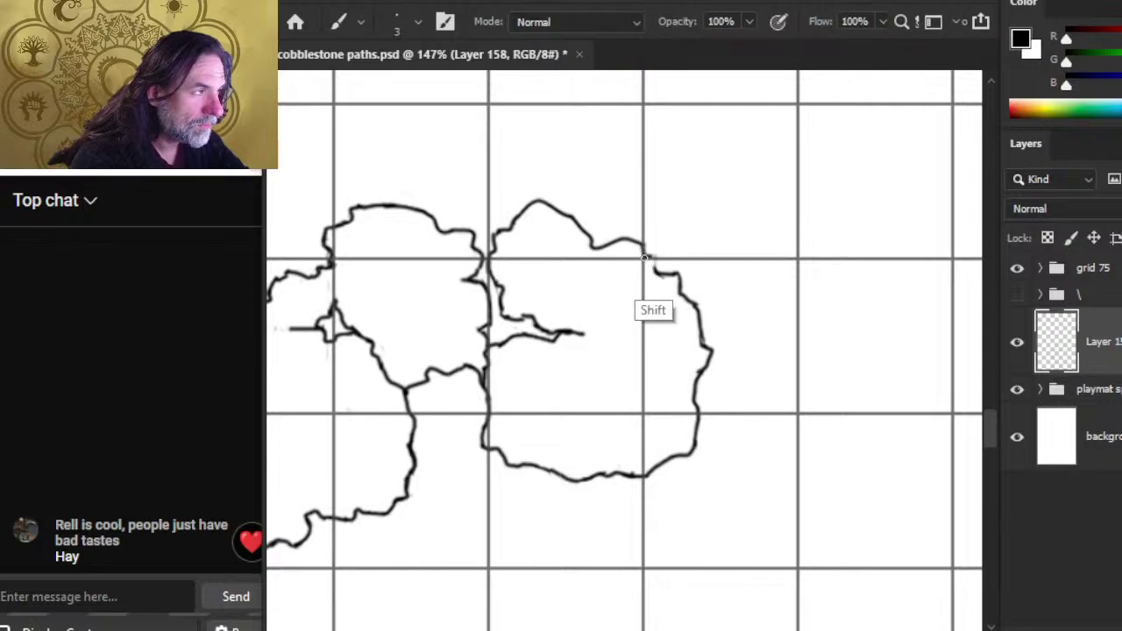
key("e")
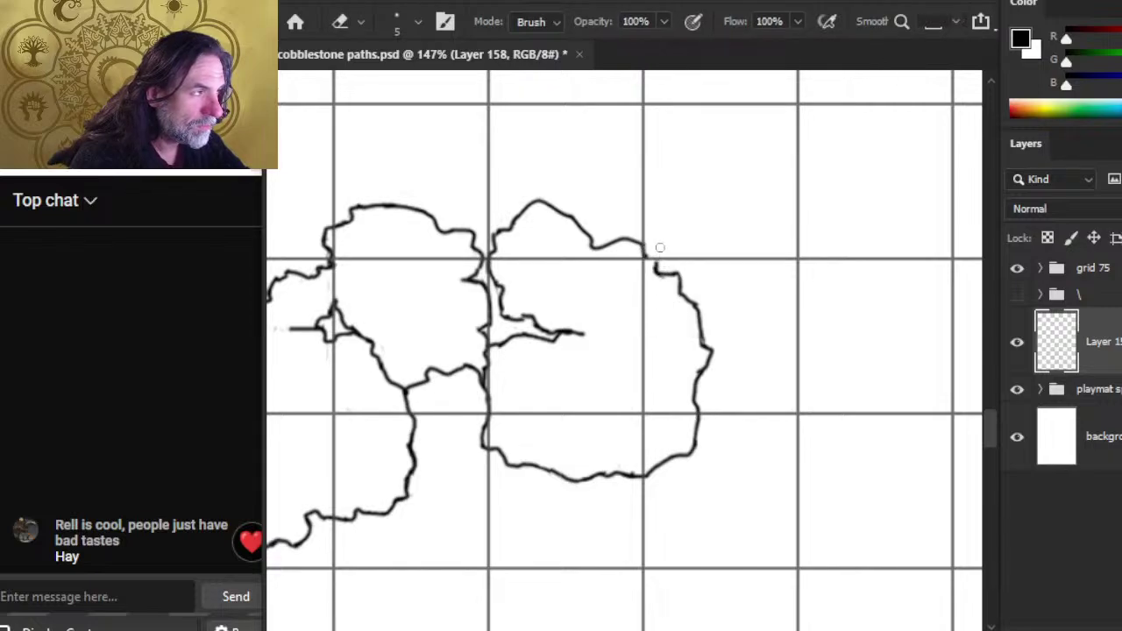
key("b")
left_click(634, 259, "shift")
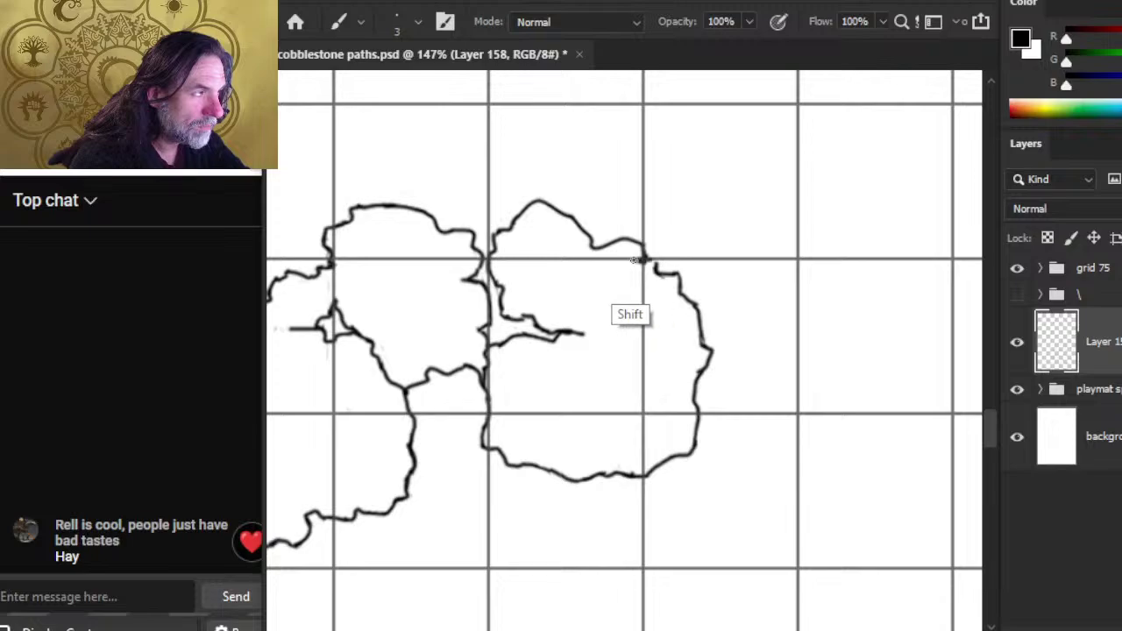
left_click(642, 245, "shift")
left_click(646, 260, "shift")
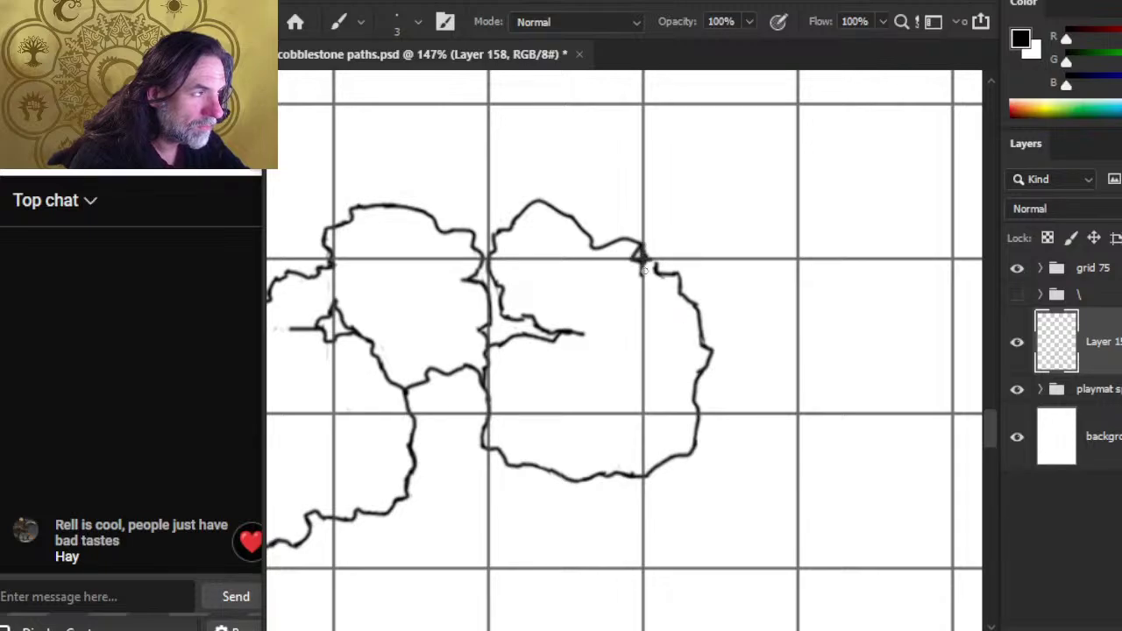
key("e")
mouse_move(641, 263)
left_mouse_down()
mouse_move(641, 246)
mouse_move(642, 275)
mouse_move(653, 258)
mouse_move(657, 278)
left_mouse_up()
Step: Place a small cross on the grid intersection at the right stone's upper right edge
key("b")
key("v")
key("ctrl+z")
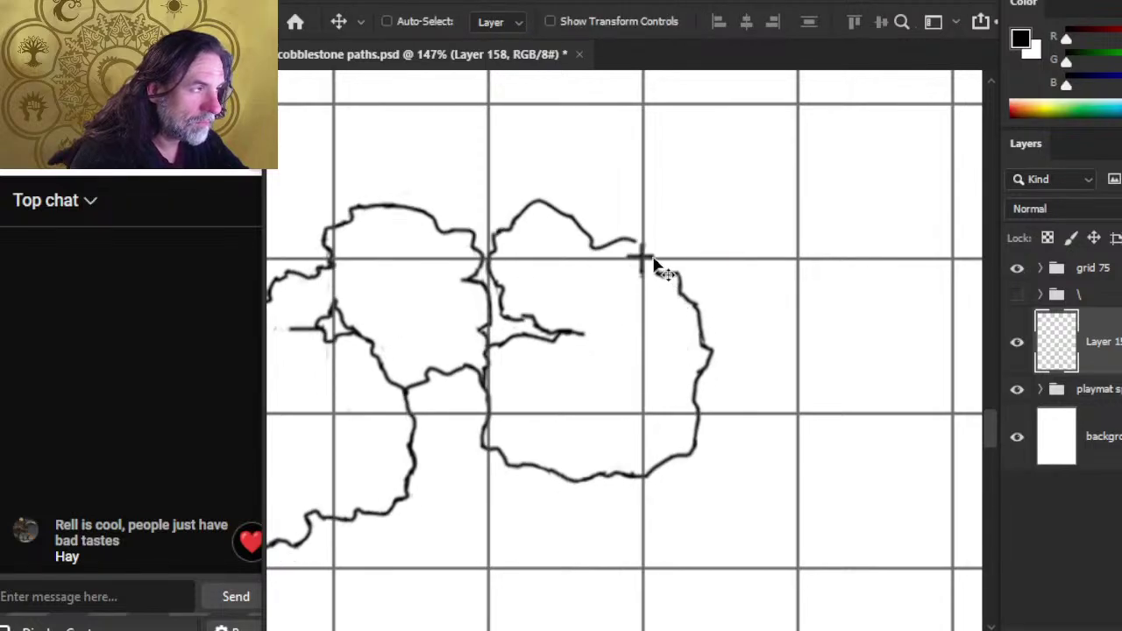
key("l")
key("v")
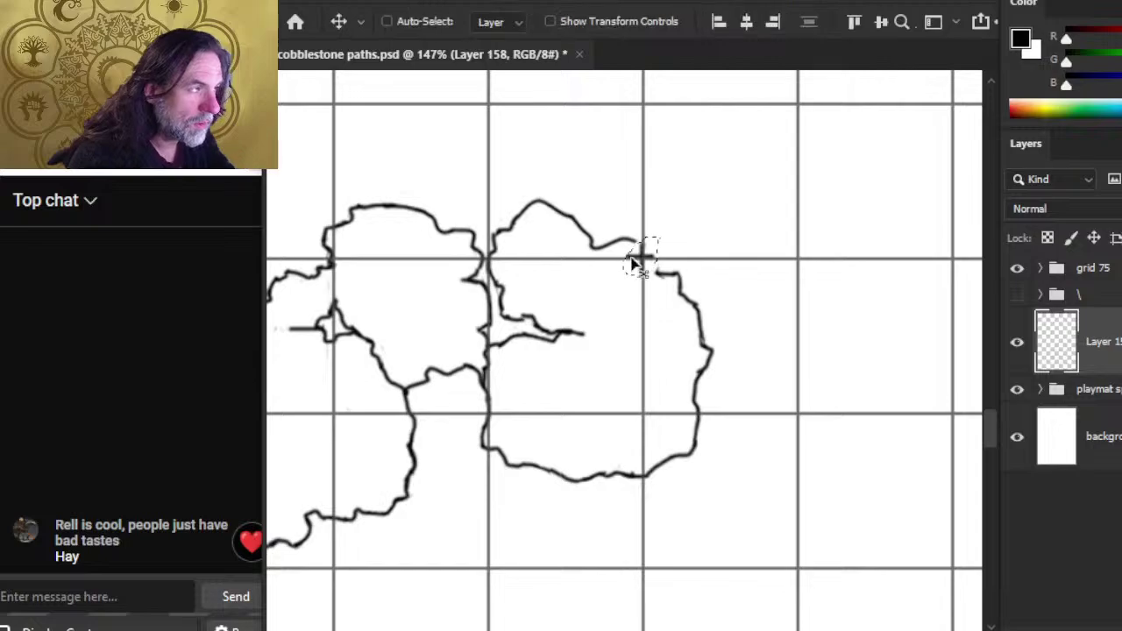
key("l")
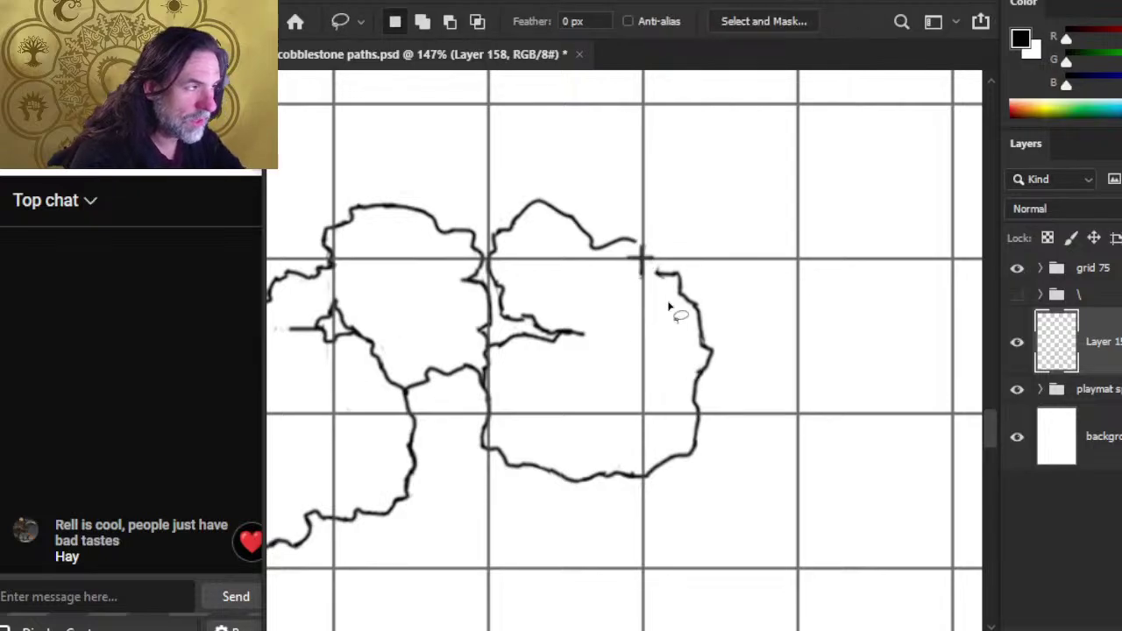
Step: Reconnect the right stone's outline around the small cross and trim it into a stepped notch
key("b")
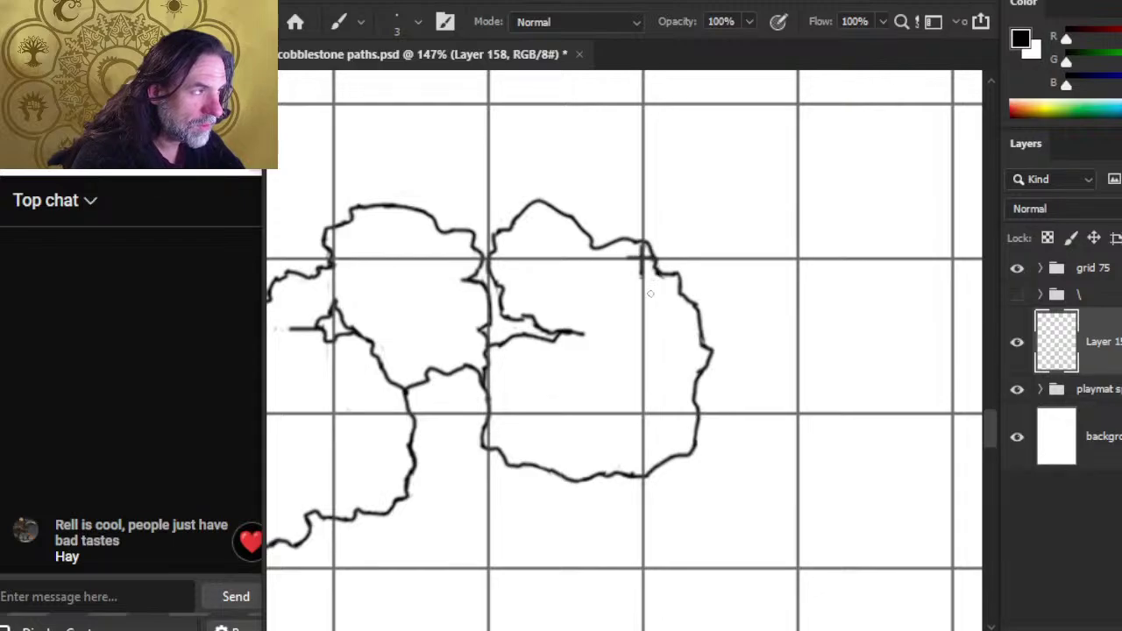
key("e")
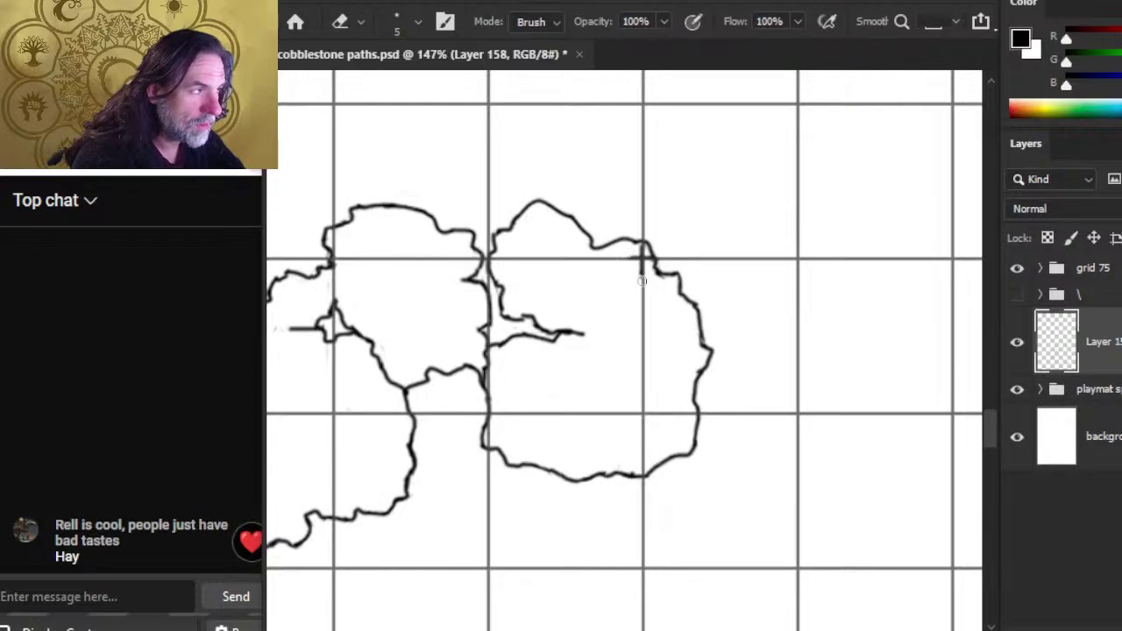
left_click(654, 242)
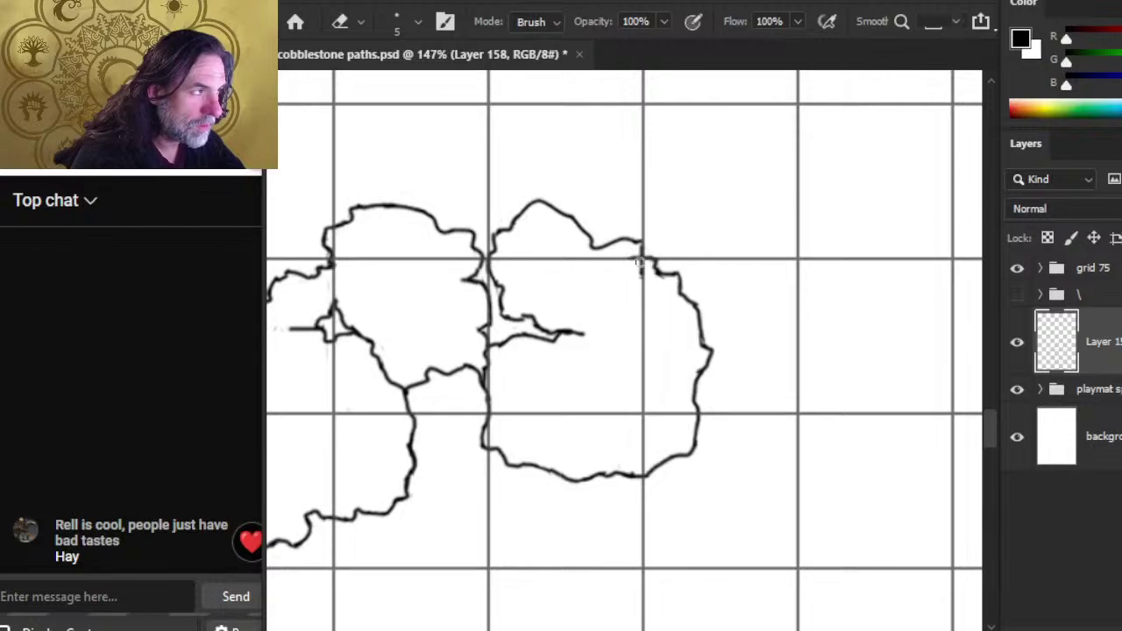
Step: Save the cobblestone paths document
key("z")
left_click_drag(684, 333, 626, 319)
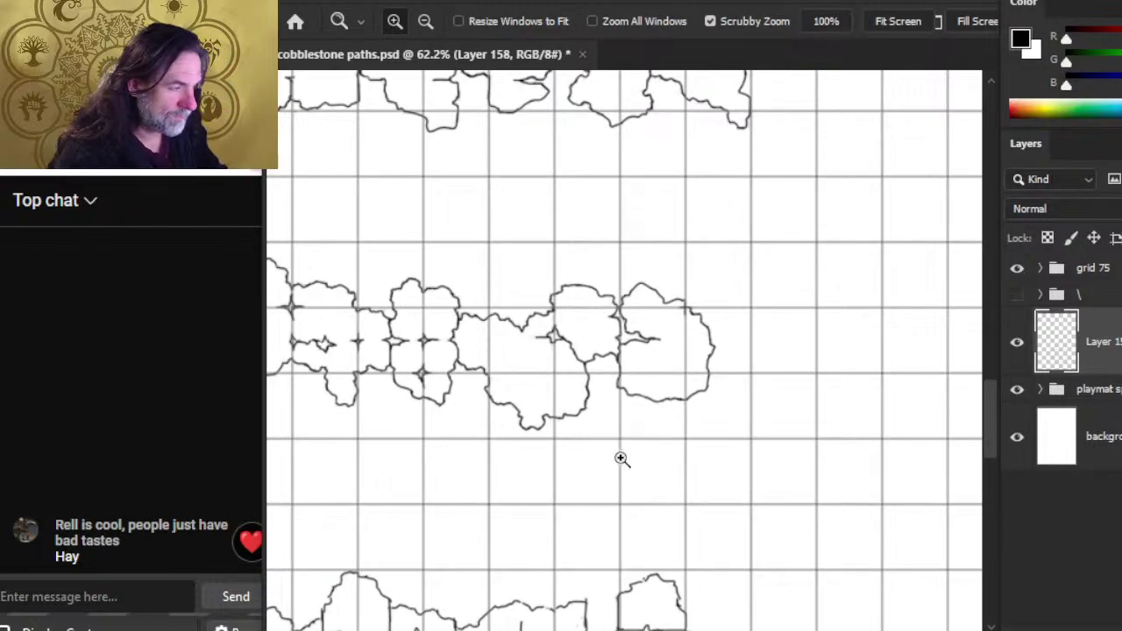
left_click_drag(688, 472, 626, 445)
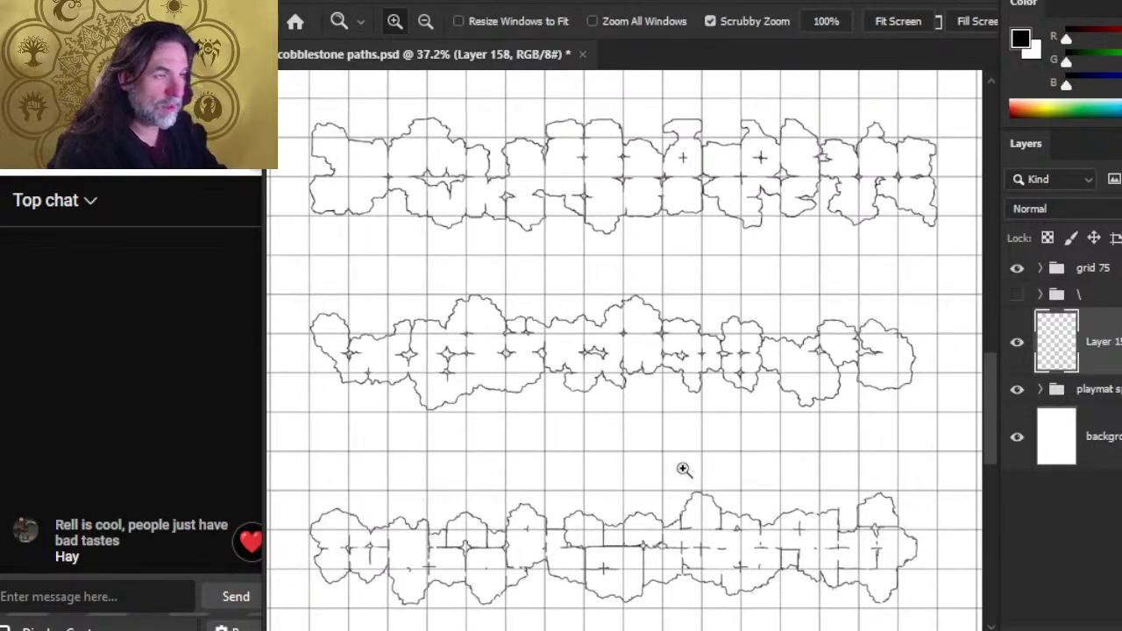
key("ctrl+s")
Step: Examine the cobblestone path rows across the document and the dark textured playmat above them
left_click_drag(725, 450, 726, 366)
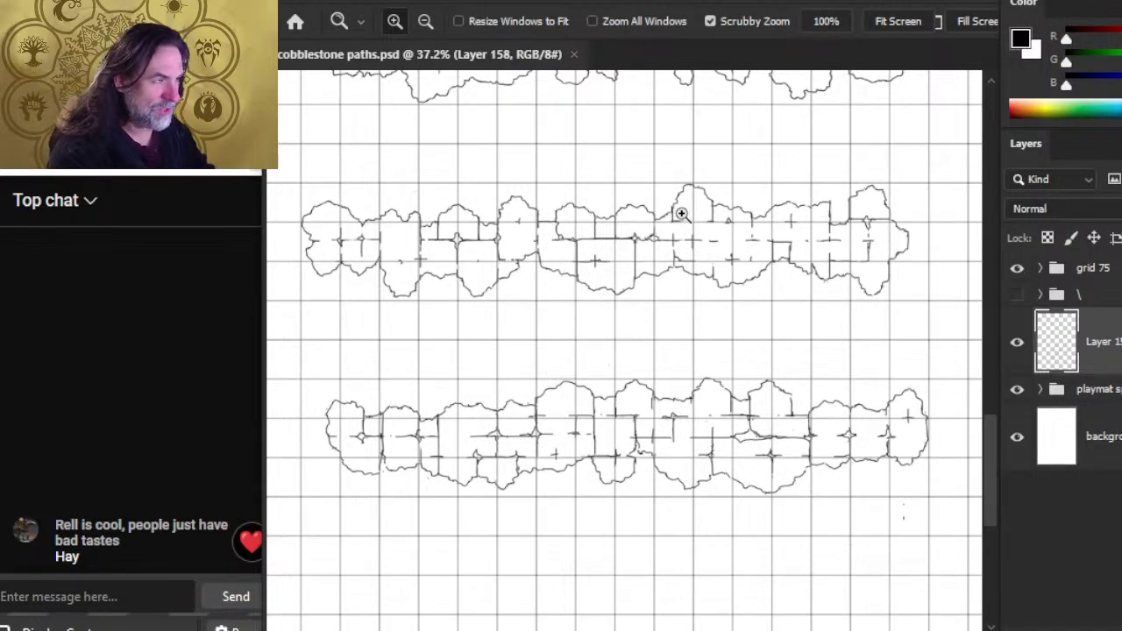
left_click_drag(665, 207, 652, 464)
left_click_drag(704, 213, 629, 444)
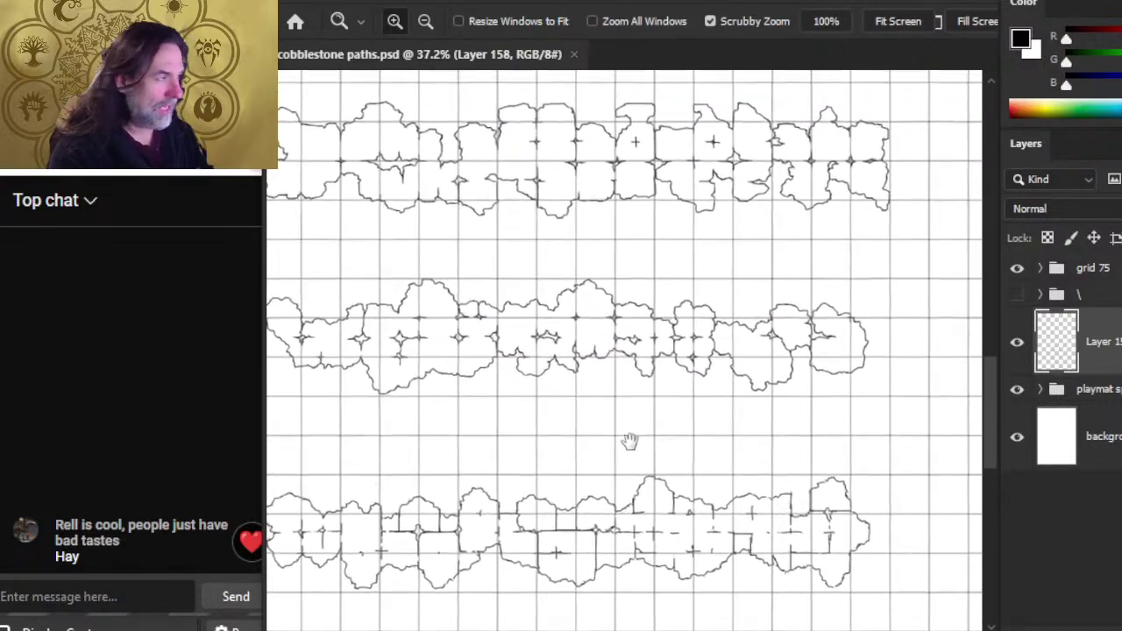
left_click_drag(741, 366, 562, 386)
left_click_drag(827, 392, 775, 397)
scroll(774, 396, "down", 5)
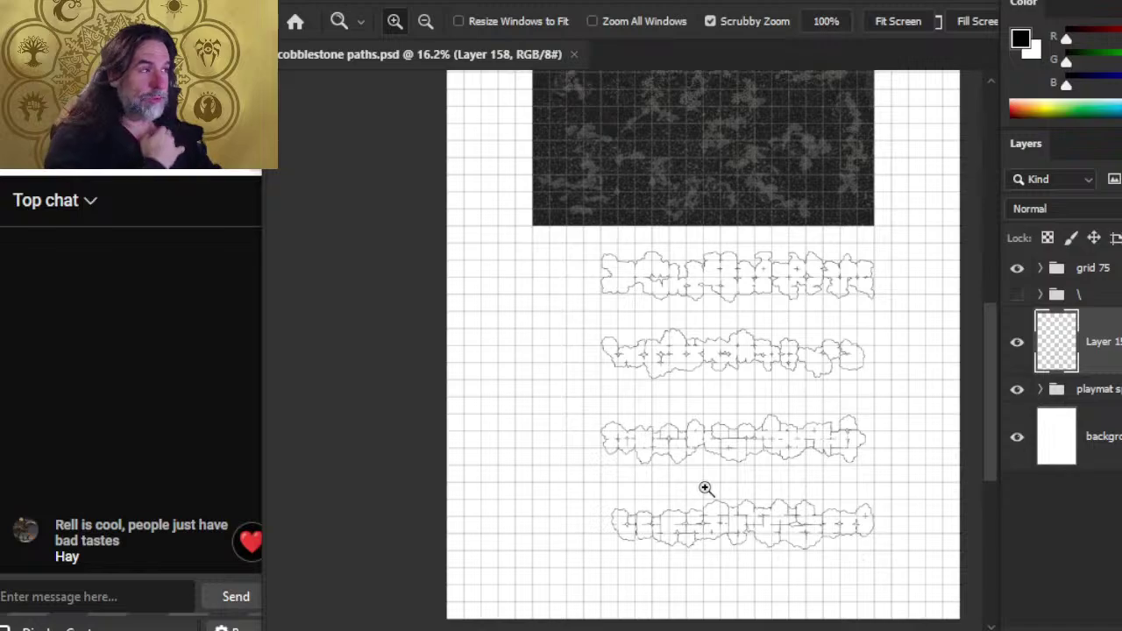
key("v")
left_click_drag(739, 170, 702, 479)
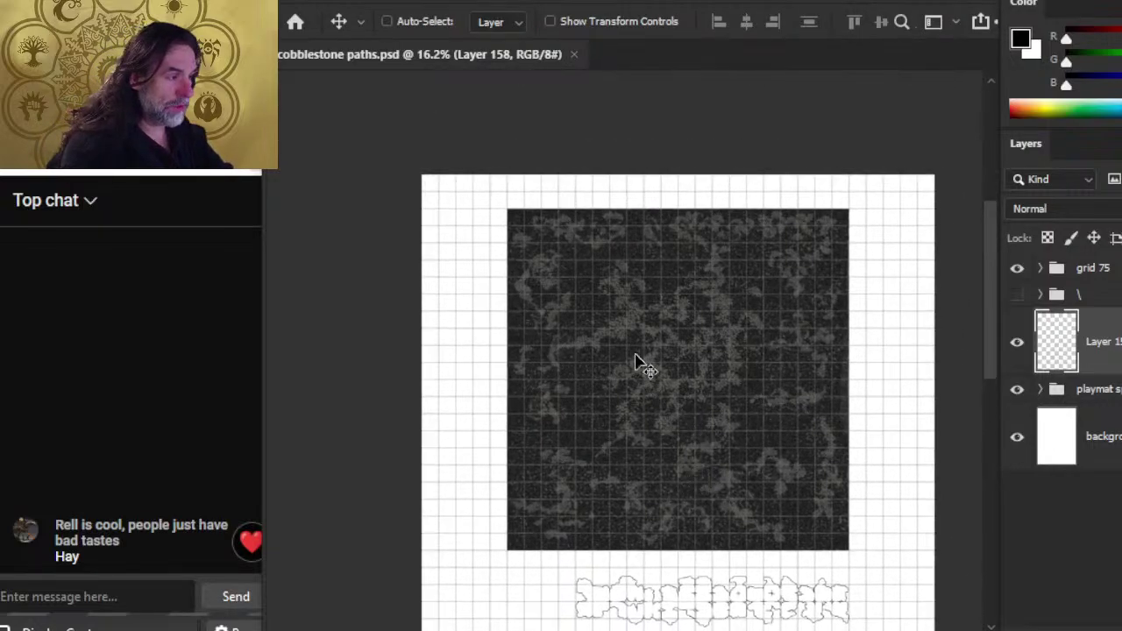
key("z")
left_click_drag(759, 383, 799, 429)
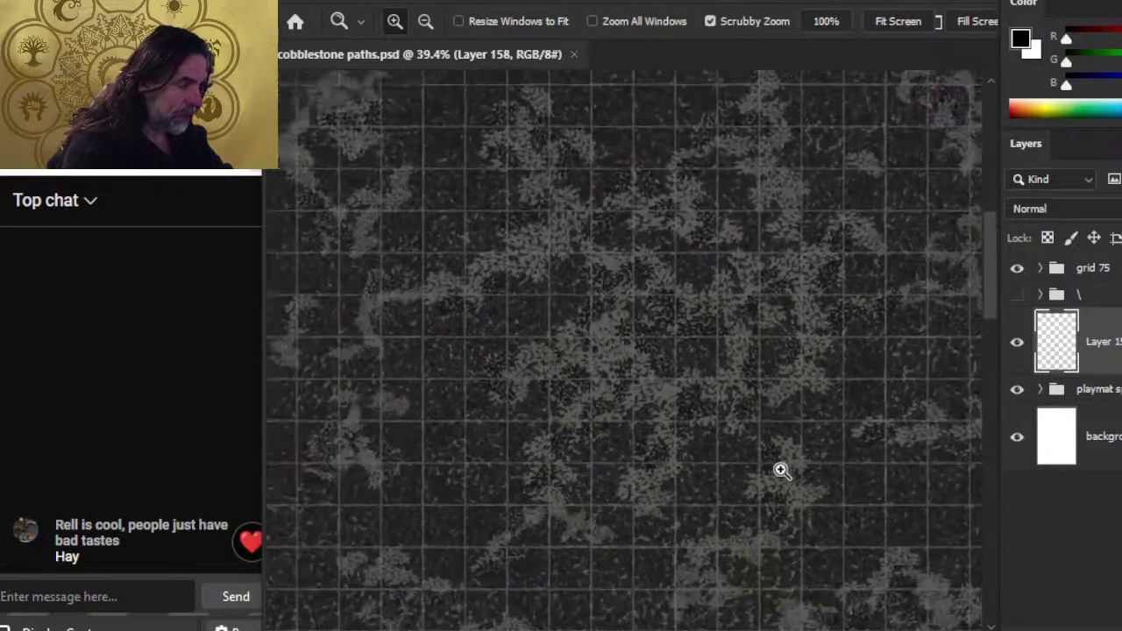
left_click_drag(781, 471, 596, 339)
left_click_drag(739, 471, 736, 386)
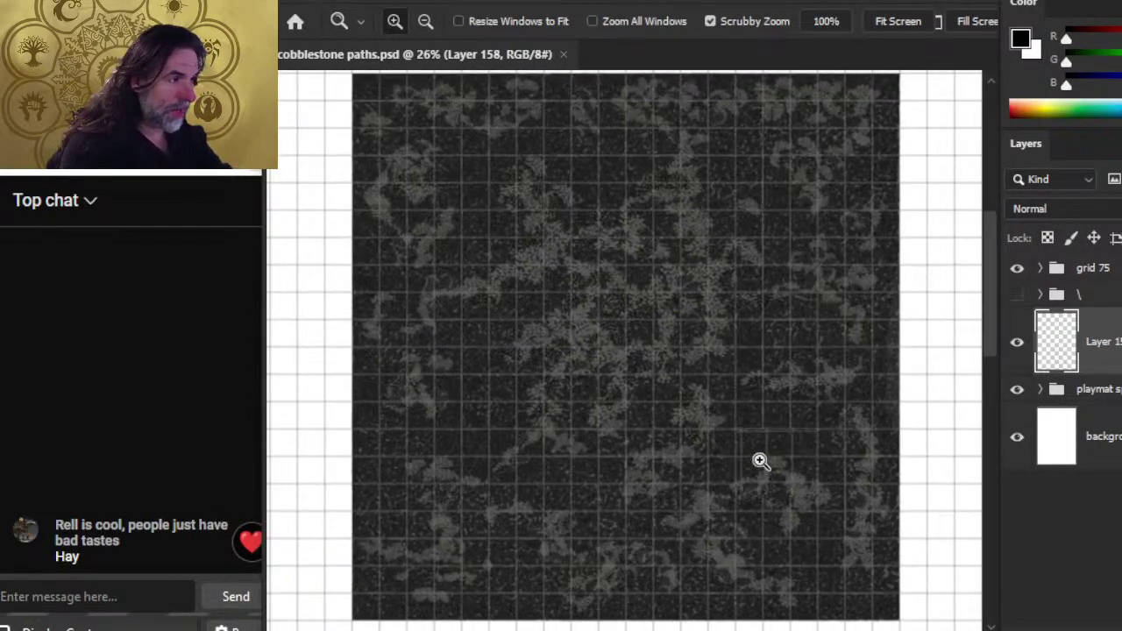
left_click_drag(775, 463, 752, 478)
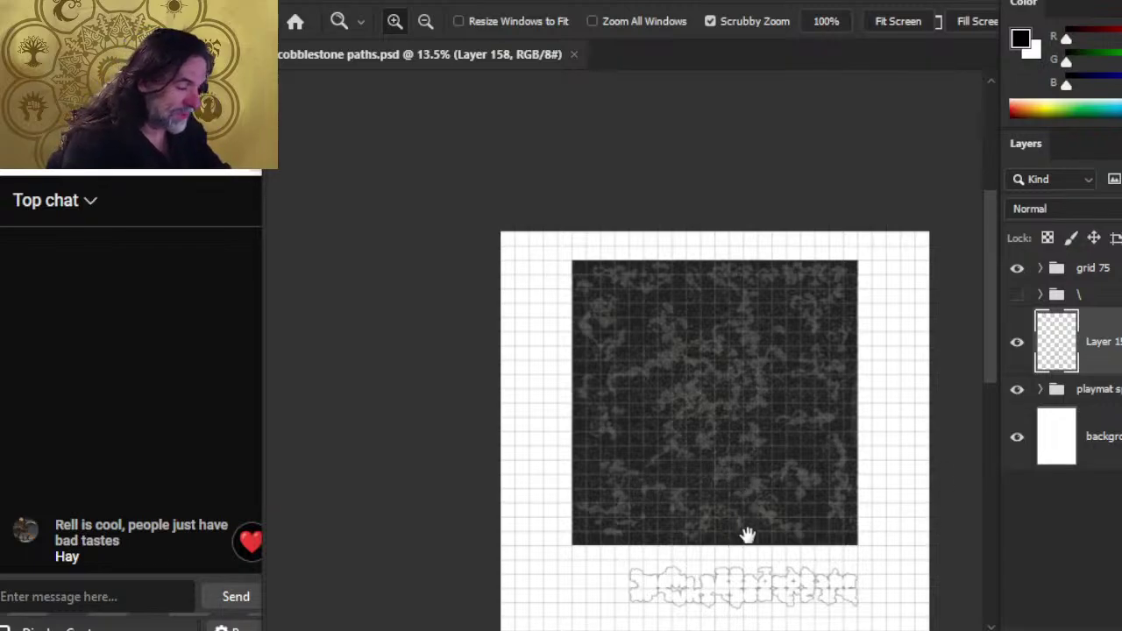
left_click_drag(747, 534, 681, 420)
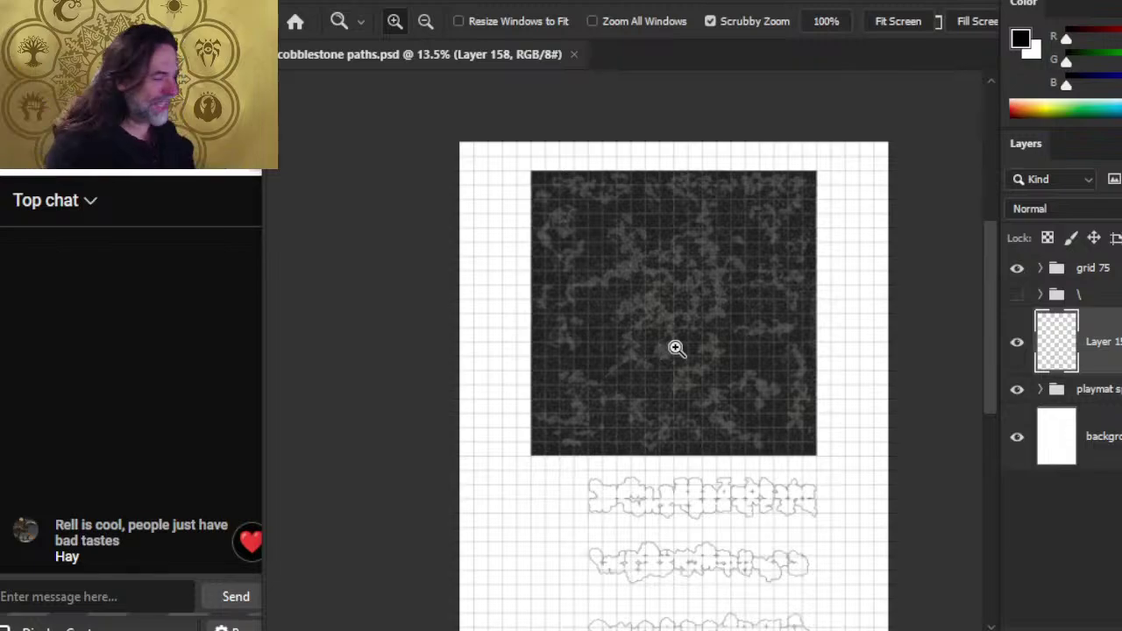
key("alt+Tab")
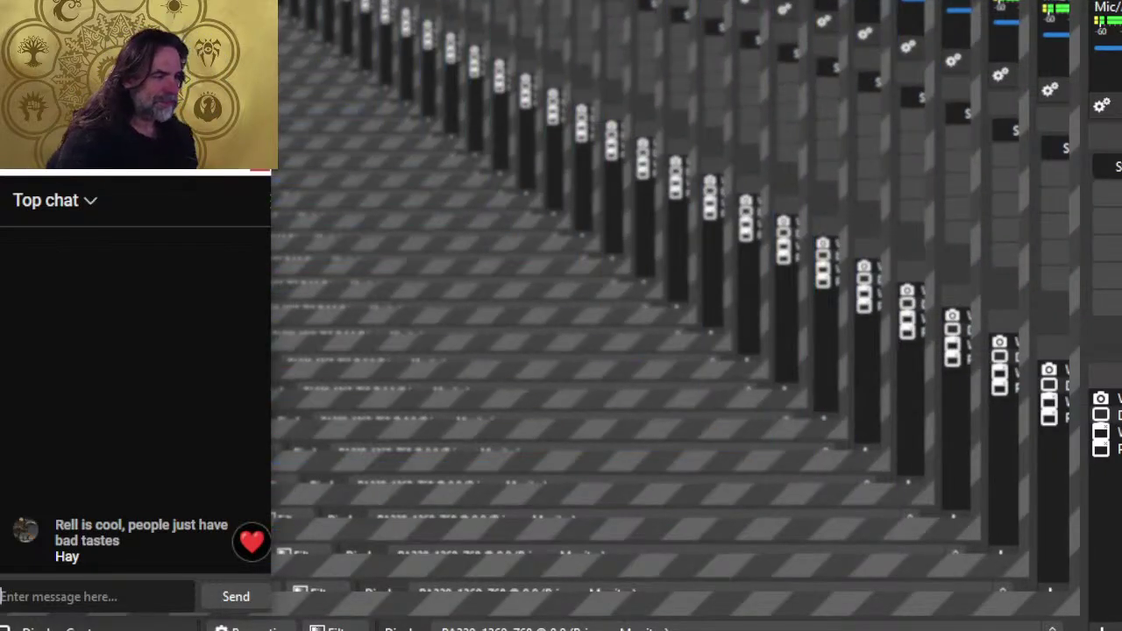
key("alt+Tab")
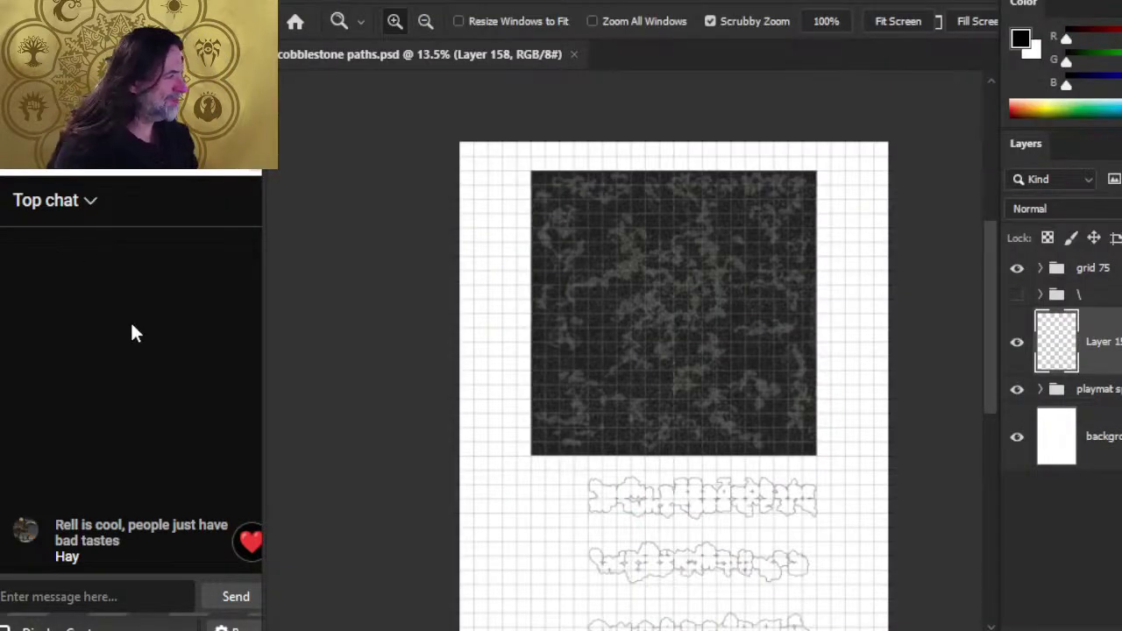